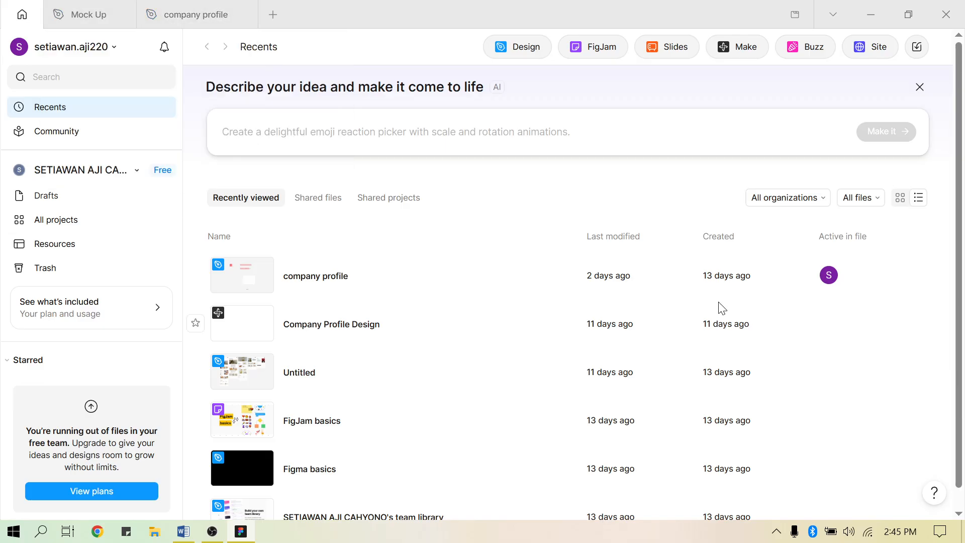
# Open the company profile design file on its Components page
pyautogui.click(71, 51)
pyautogui.click(83, 50)
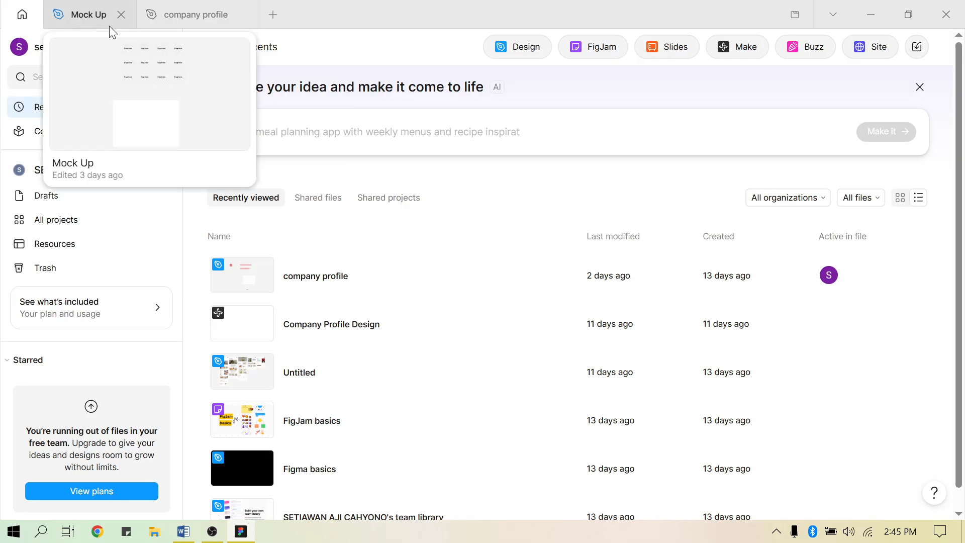
pyautogui.click(204, 11)
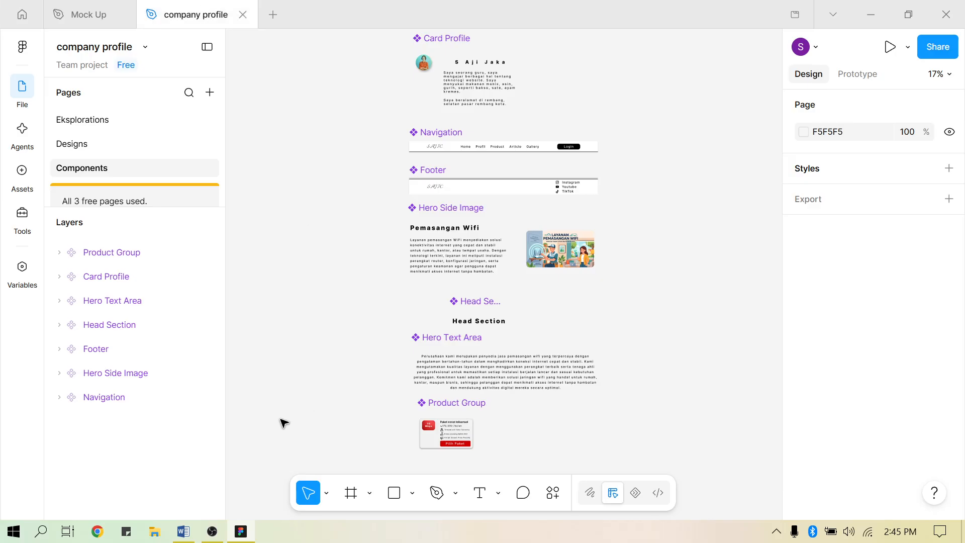
pyautogui.scroll(-1, 329, 237)
pyautogui.scroll(3, 291, 208)
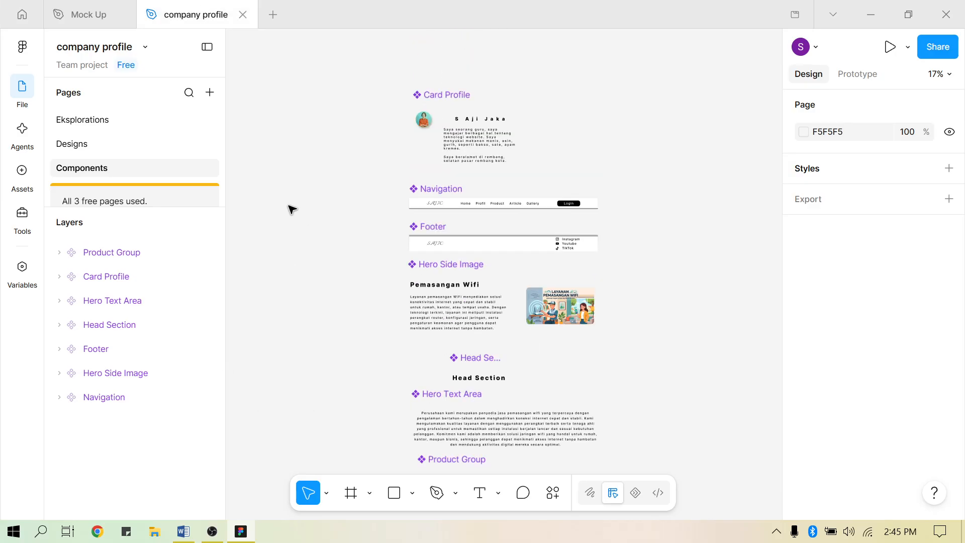
# View the auto layout samples and Desktop - 1 frame on the Eksplorations page, and return to the Components page
pyautogui.click(106, 124)
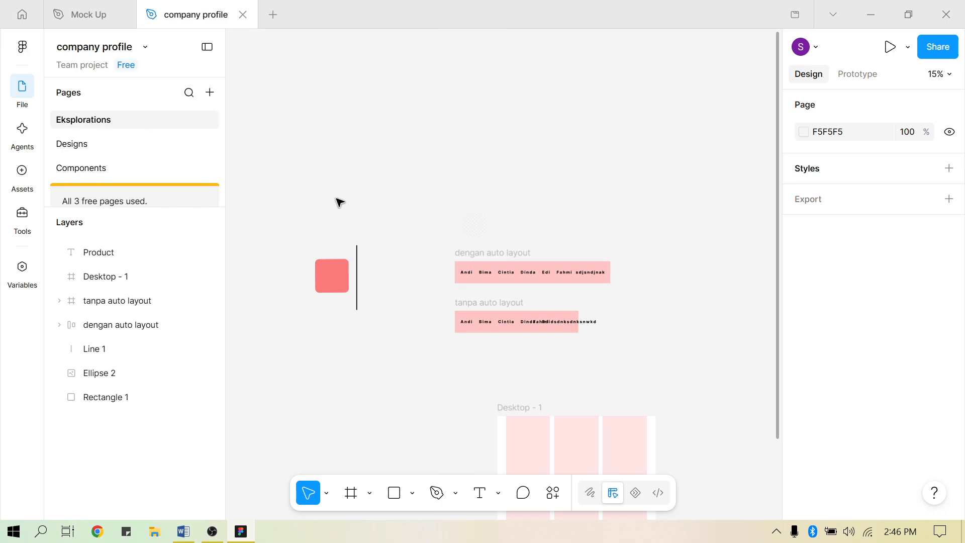
pyautogui.scroll(-5, 347, 214)
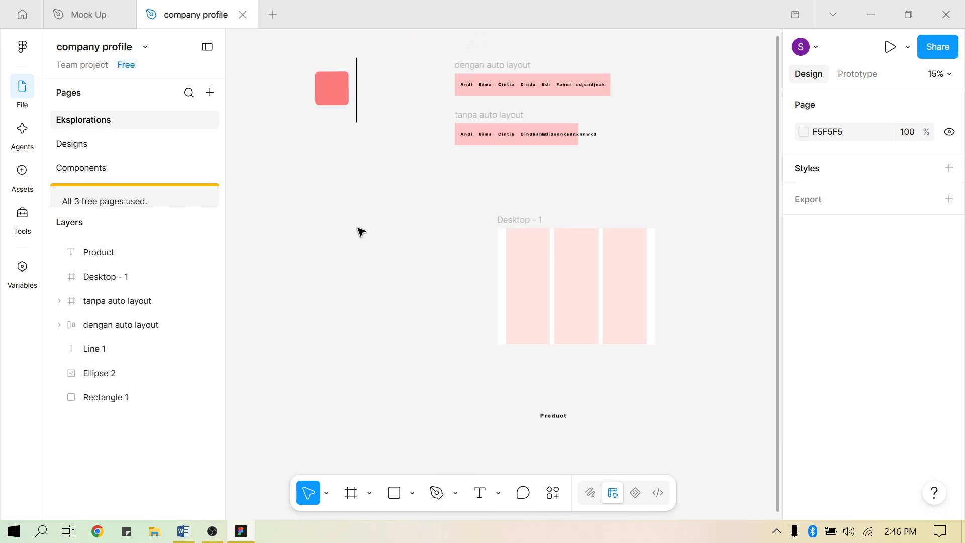
pyautogui.click(91, 158)
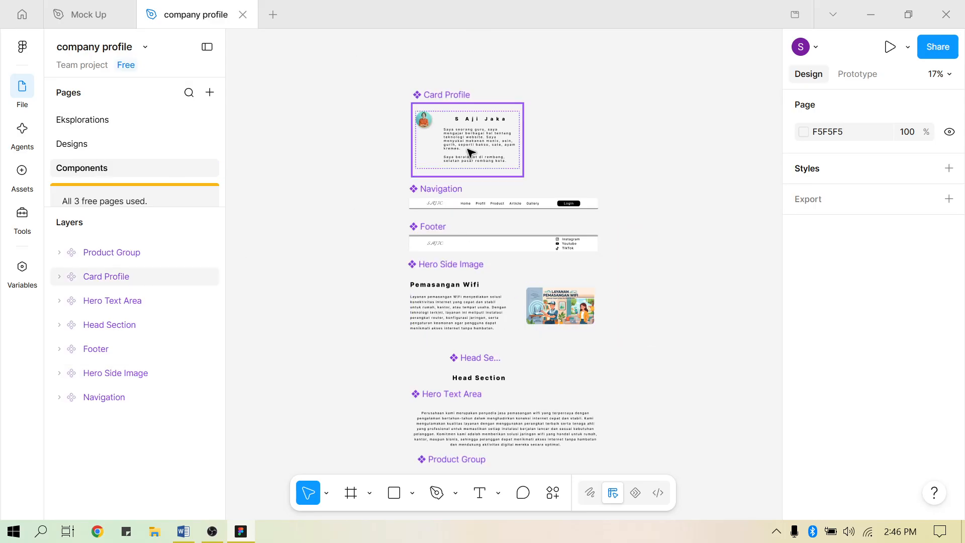
# Examine the existing components on the Components page, from Card Profile down to Product Group
pyautogui.scroll(-8, 496, 324)
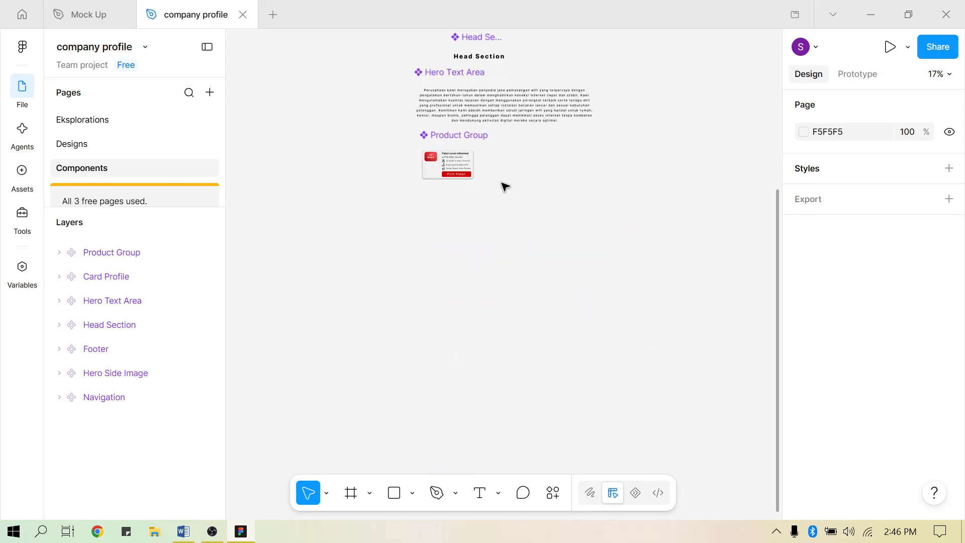
pyautogui.scroll(5, 503, 186)
pyautogui.scroll(-2, 471, 189)
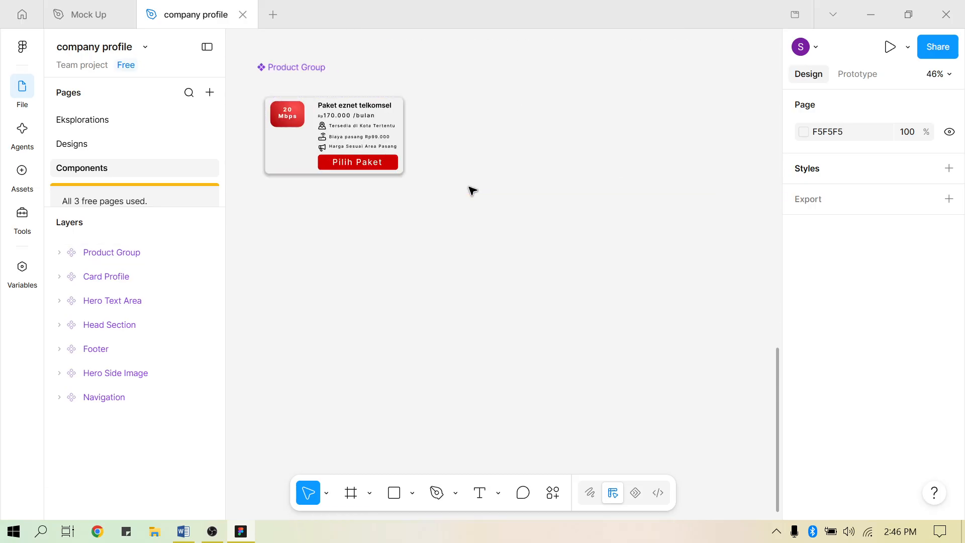
pyautogui.scroll(1, 414, 133)
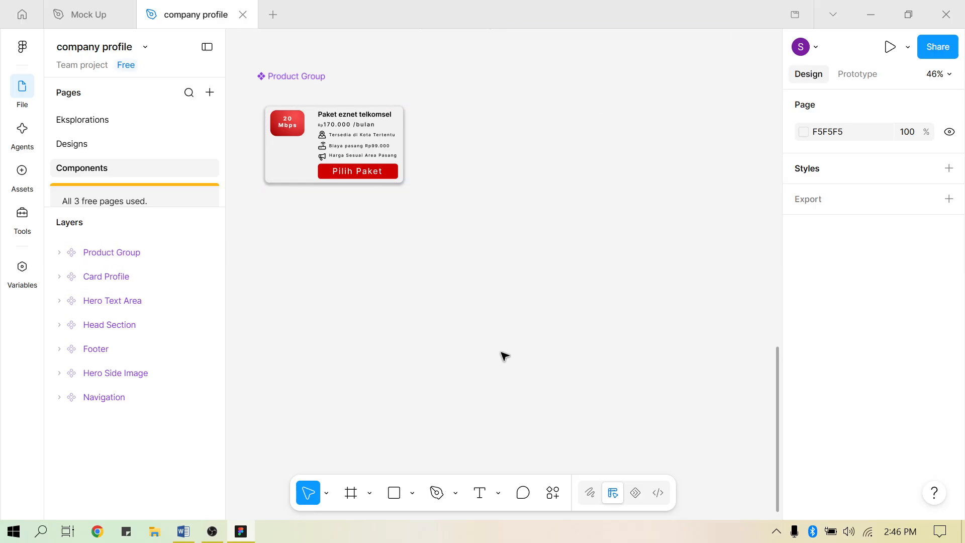
pyautogui.scroll(15, 488, 354)
pyautogui.scroll(5, 477, 353)
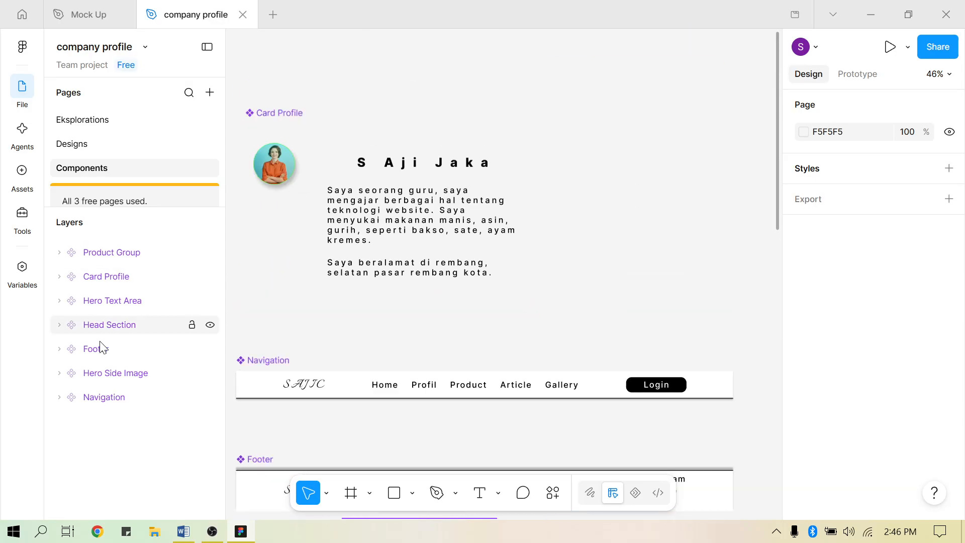
pyautogui.scroll(-10, 497, 390)
pyautogui.scroll(-5, 498, 391)
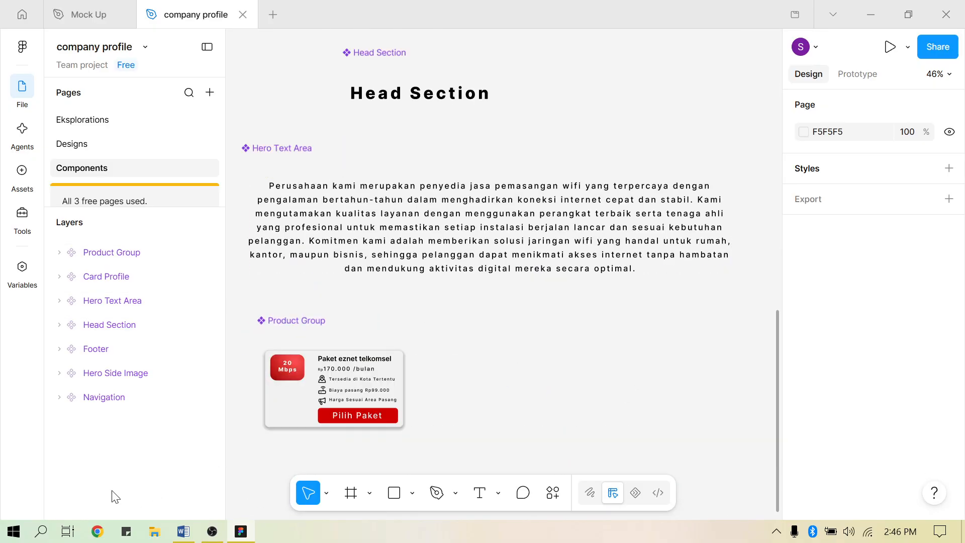
# Switch to Chrome with a personal profile and search Google for "article card design"
pyautogui.click(93, 535)
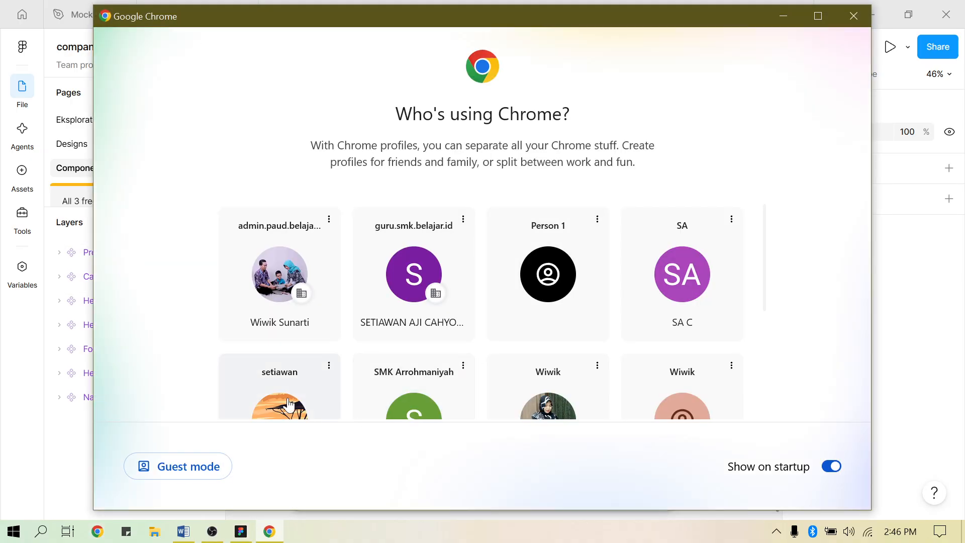
pyautogui.click(270, 402)
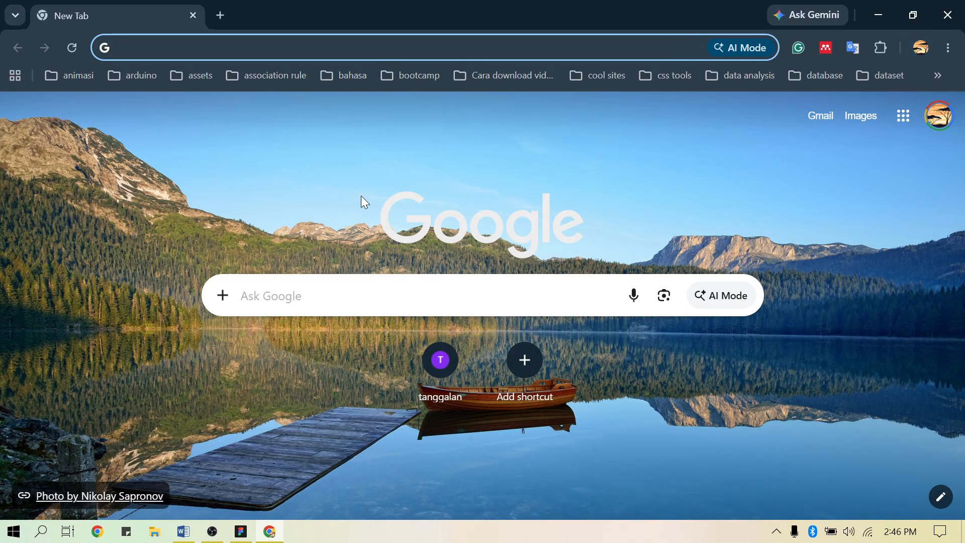
pyautogui.write('card')
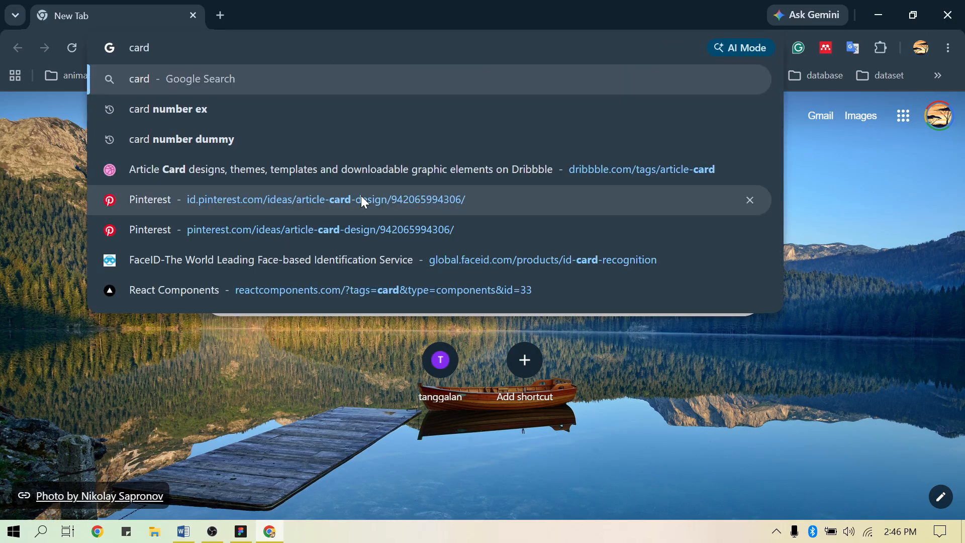
pyautogui.hotkey('ctrl', 'a')
pyautogui.write('arti')
pyautogui.press('Return')
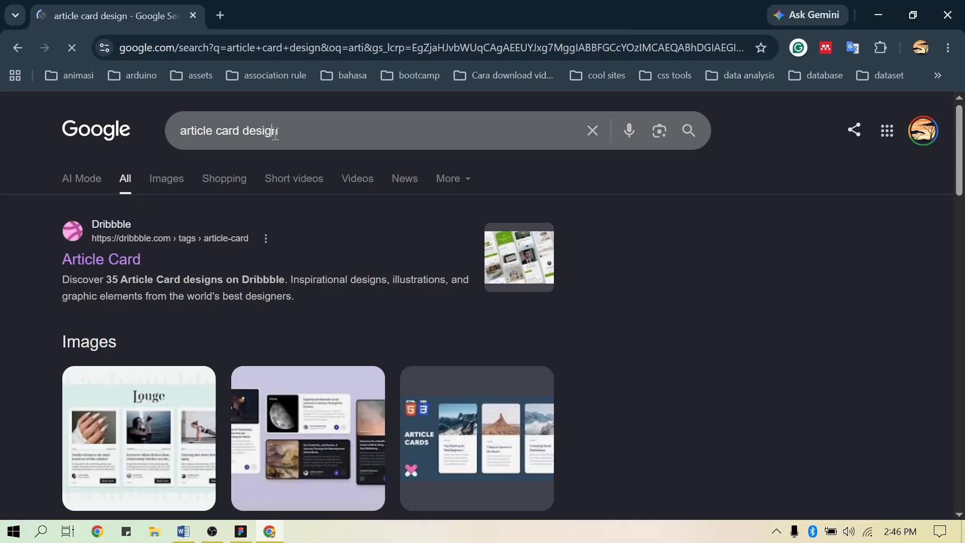
# Look through the image results for article card designs and open Dribbble's Article Card page
pyautogui.scroll(-3, 324, 343)
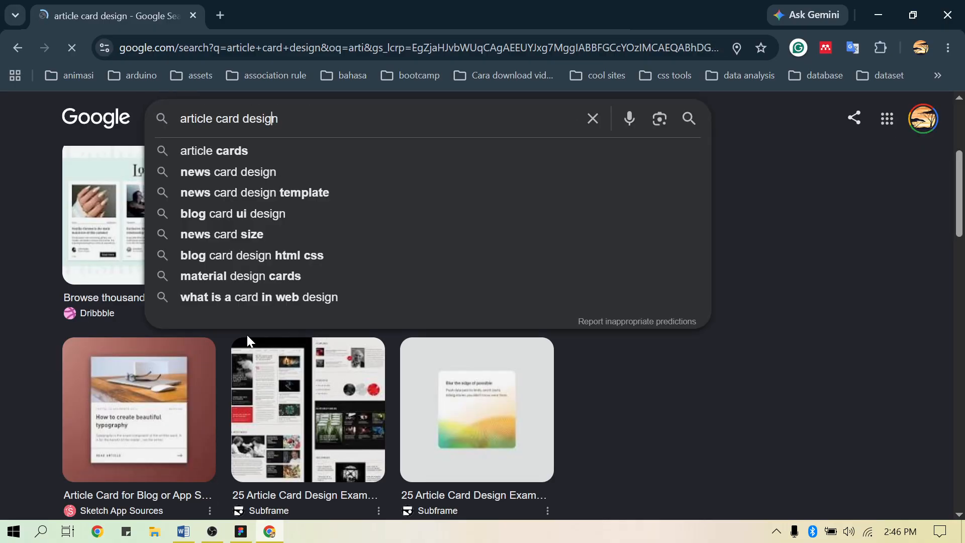
pyautogui.click(738, 384)
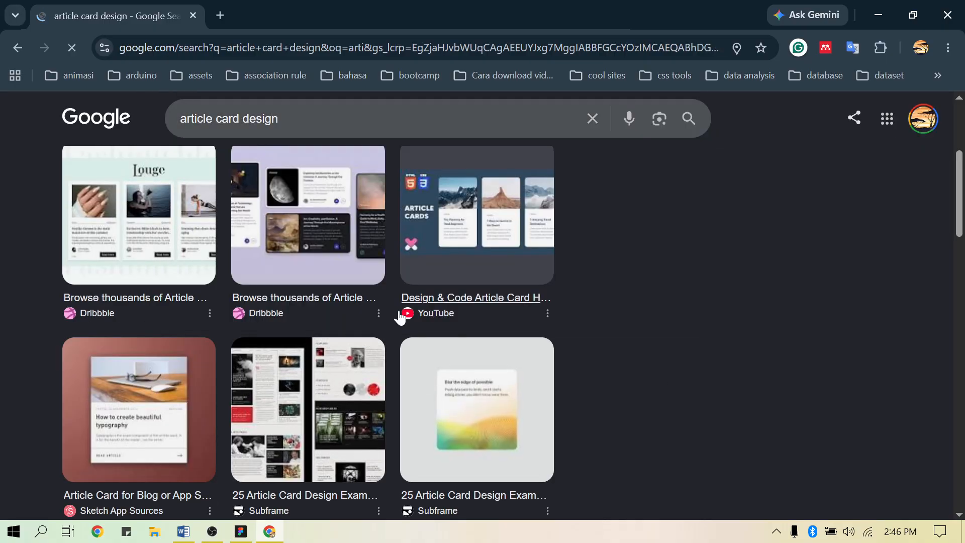
pyautogui.scroll(-5, 442, 374)
pyautogui.scroll(5, 443, 374)
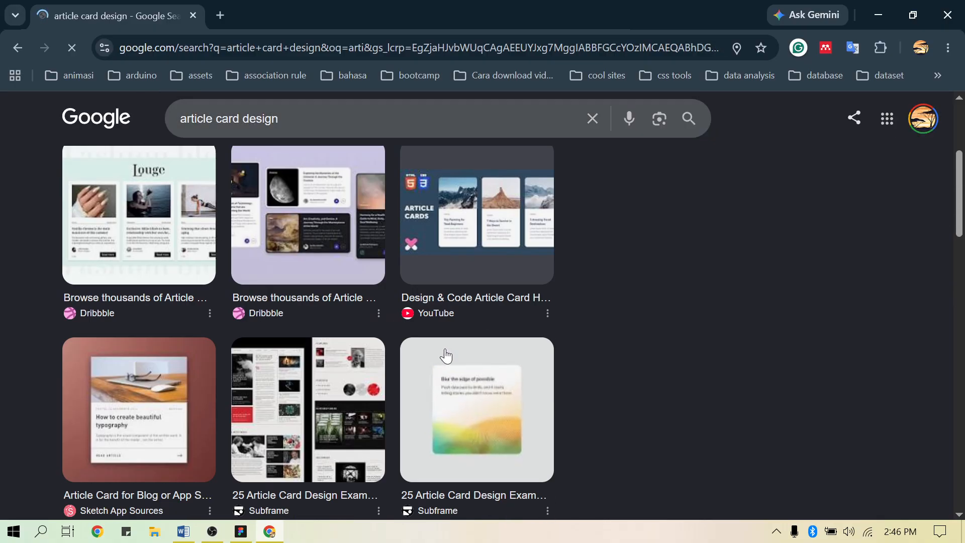
pyautogui.scroll(5, 445, 352)
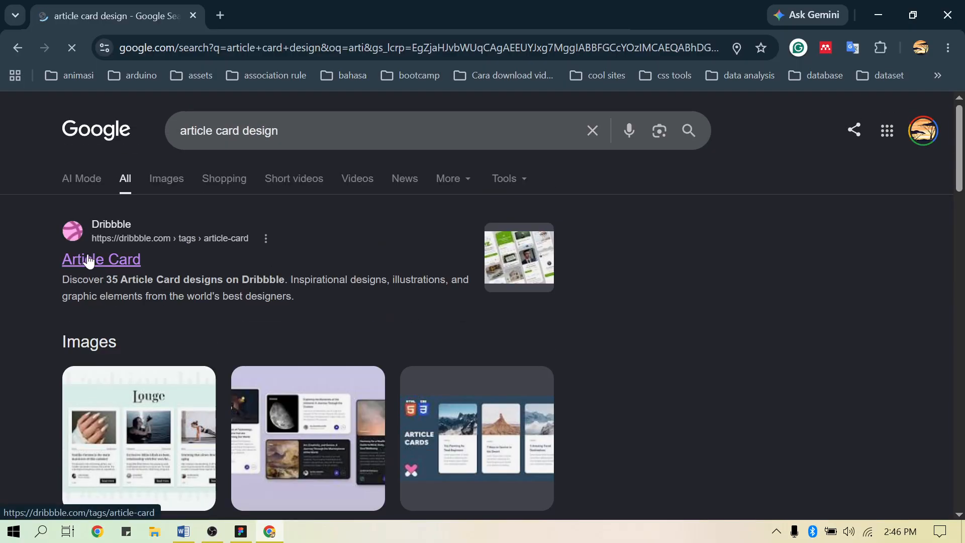
pyautogui.click(88, 261)
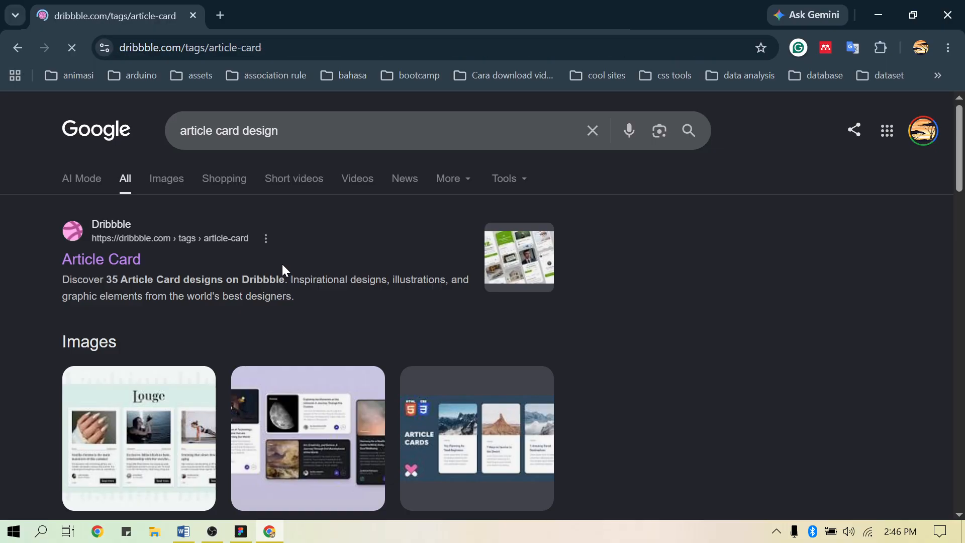
# Browse the Article Card gallery on Dribbble for card layout references
pyautogui.scroll(-6, 289, 345)
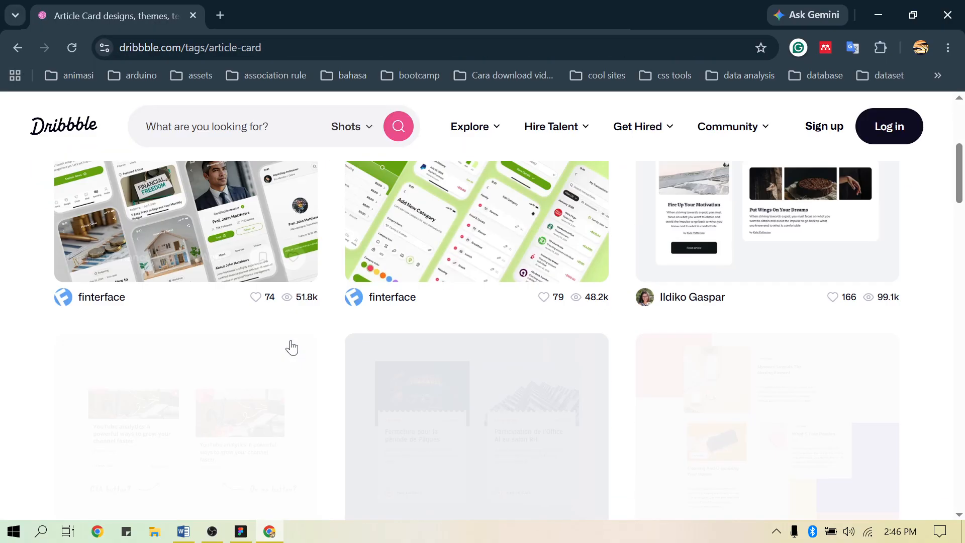
pyautogui.scroll(-3, 292, 347)
pyautogui.scroll(5, 294, 345)
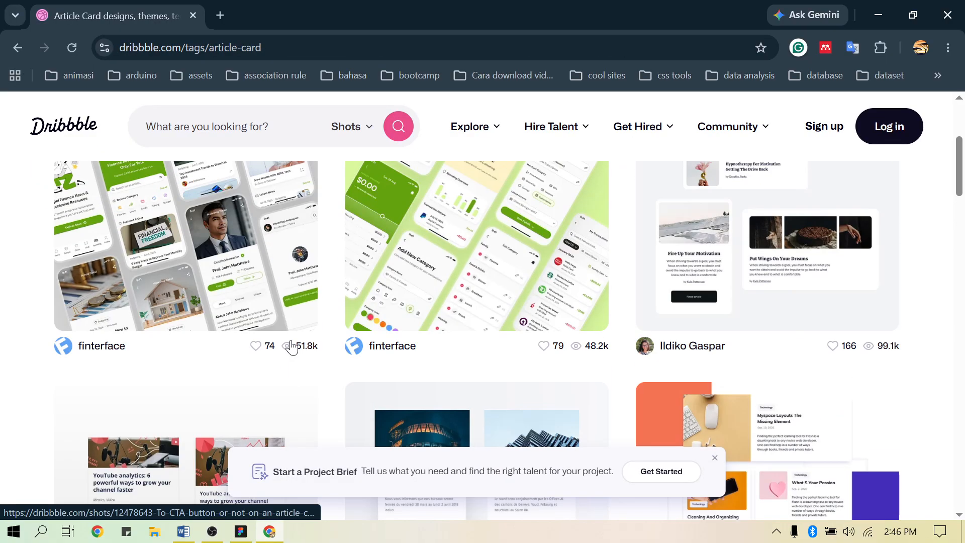
pyautogui.scroll(-7, 294, 338)
pyautogui.scroll(-1, 293, 339)
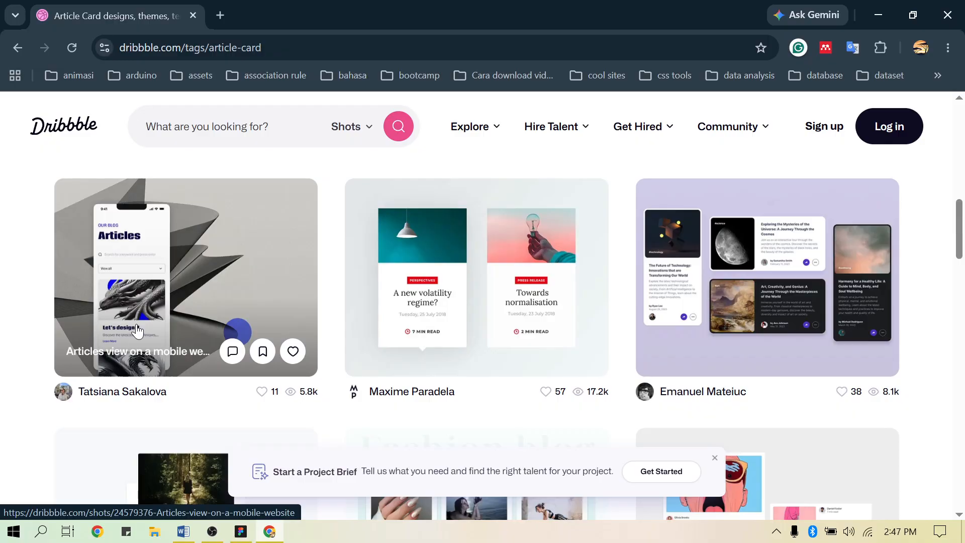
pyautogui.scroll(-4, 186, 301)
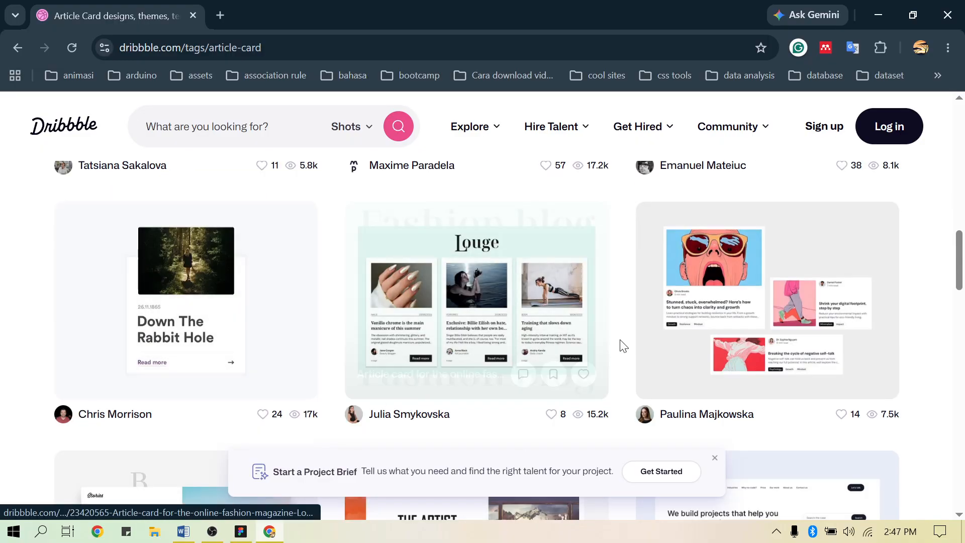
pyautogui.scroll(-7, 454, 367)
pyautogui.scroll(3, 454, 370)
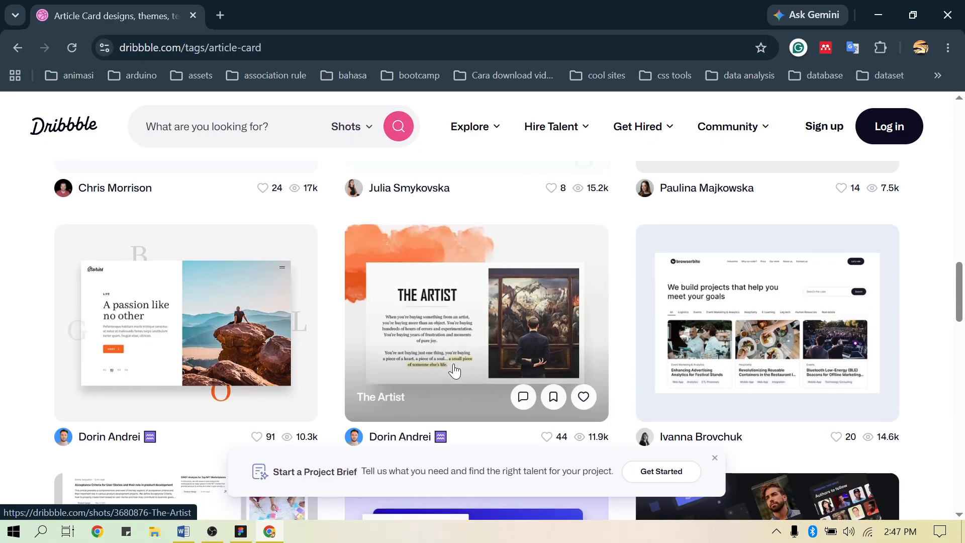
pyautogui.scroll(-3, 454, 370)
pyautogui.scroll(-3, 455, 371)
pyautogui.scroll(-10, 454, 371)
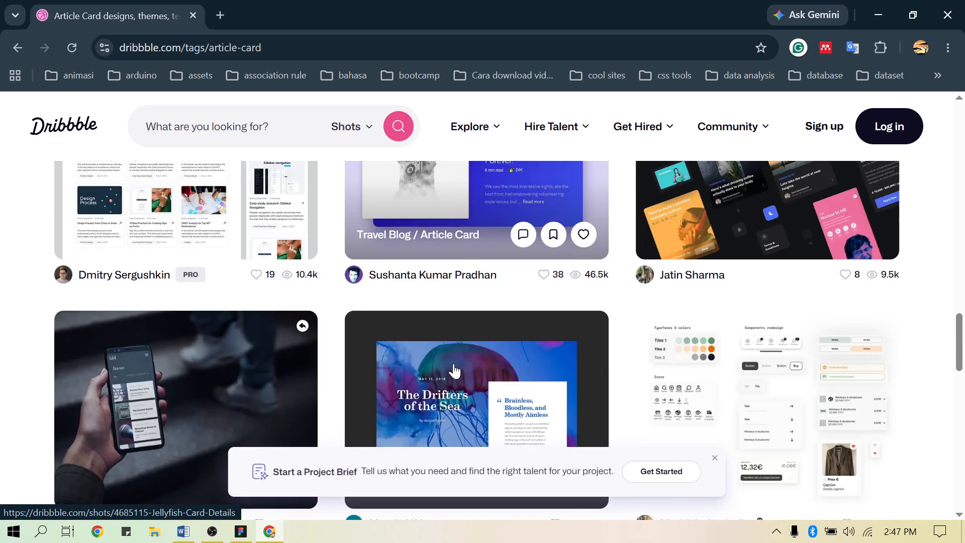
pyautogui.scroll(-5, 455, 371)
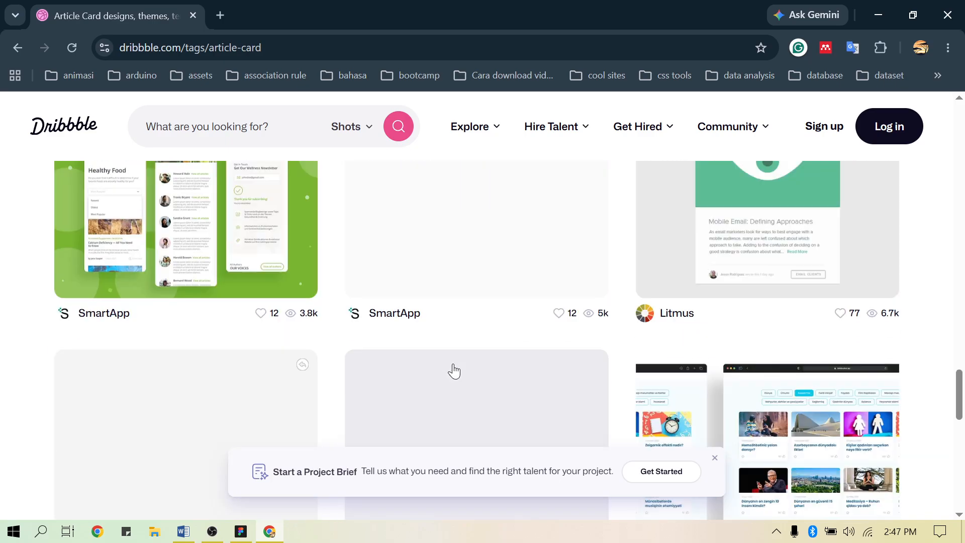
pyautogui.scroll(-4, 452, 370)
pyautogui.scroll(-3, 452, 370)
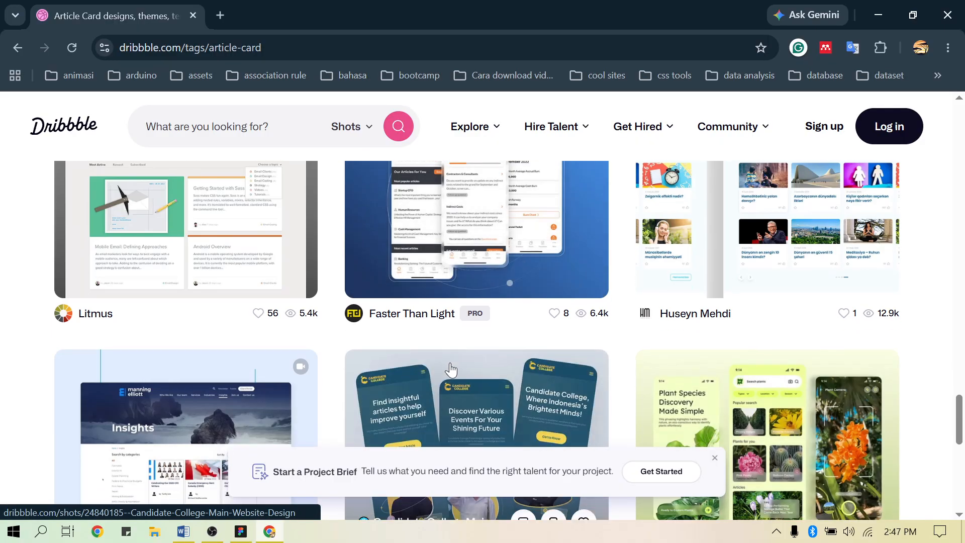
pyautogui.scroll(20, 290, 359)
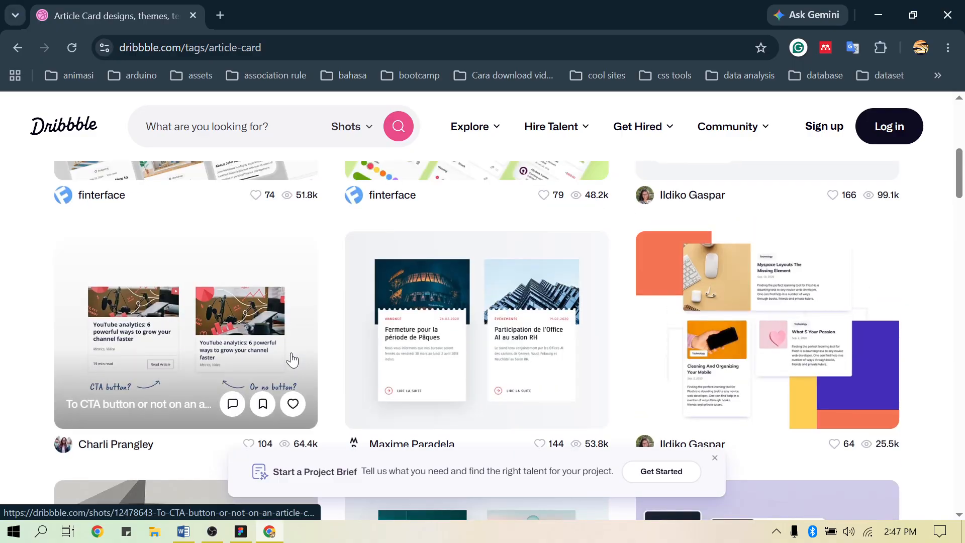
# Open the "Article Cards UI Design" shot with the Fire Up Your Motivation card and examine its card layouts
pyautogui.scroll(8, 293, 352)
pyautogui.scroll(-5, 182, 360)
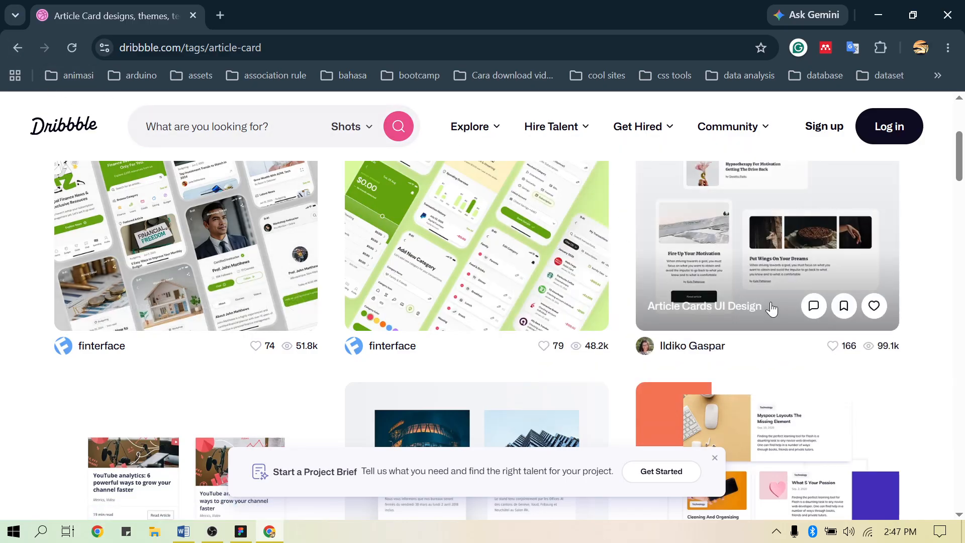
pyautogui.scroll(1, 771, 308)
pyautogui.scroll(-2, 772, 318)
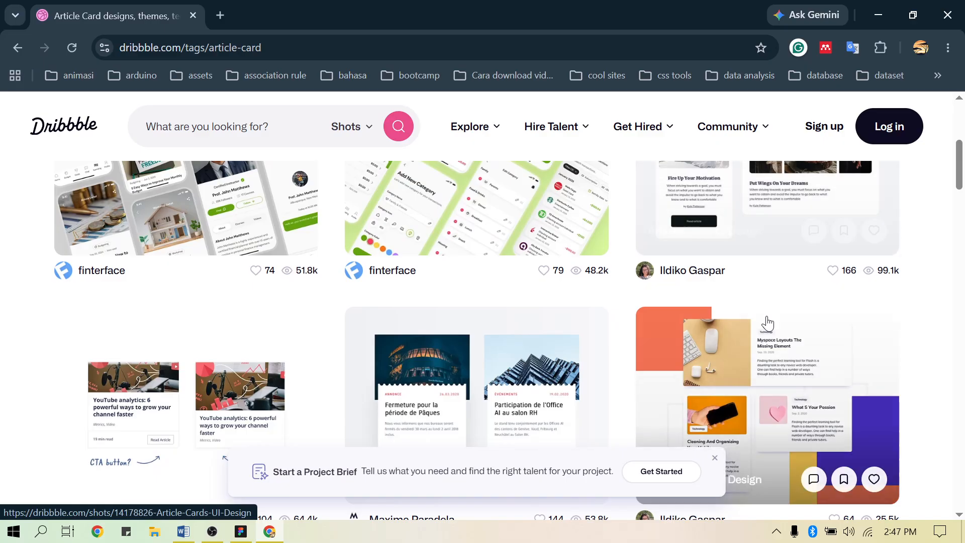
pyautogui.scroll(2, 765, 327)
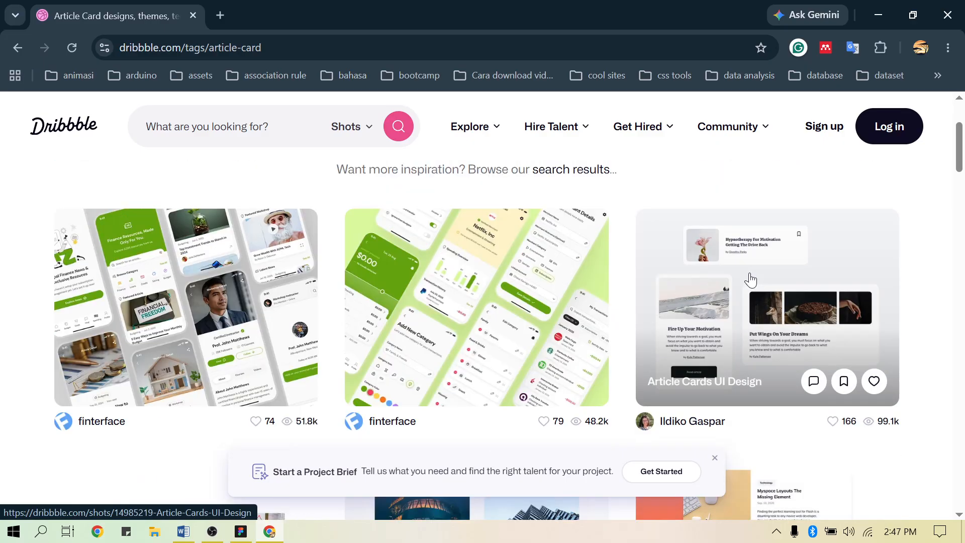
pyautogui.click(750, 279)
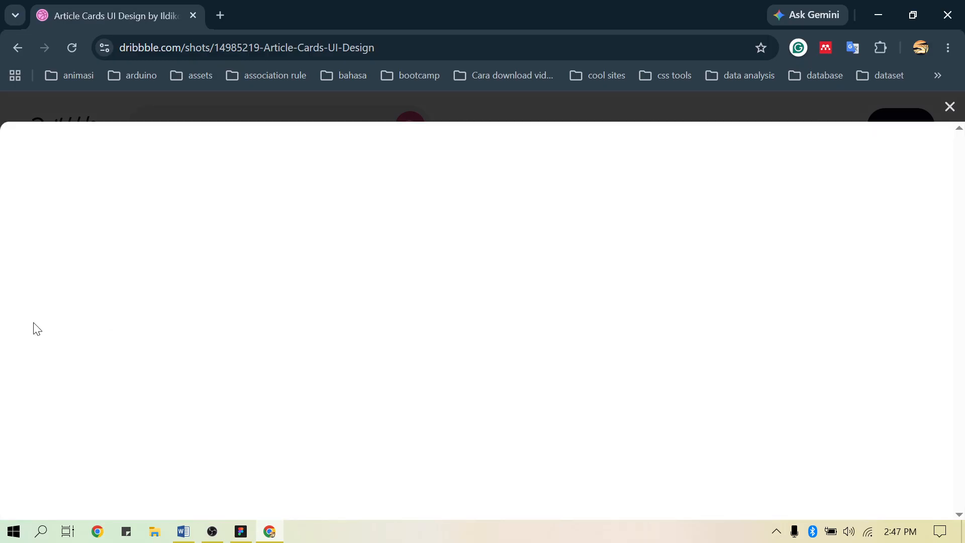
pyautogui.scroll(-5, 230, 378)
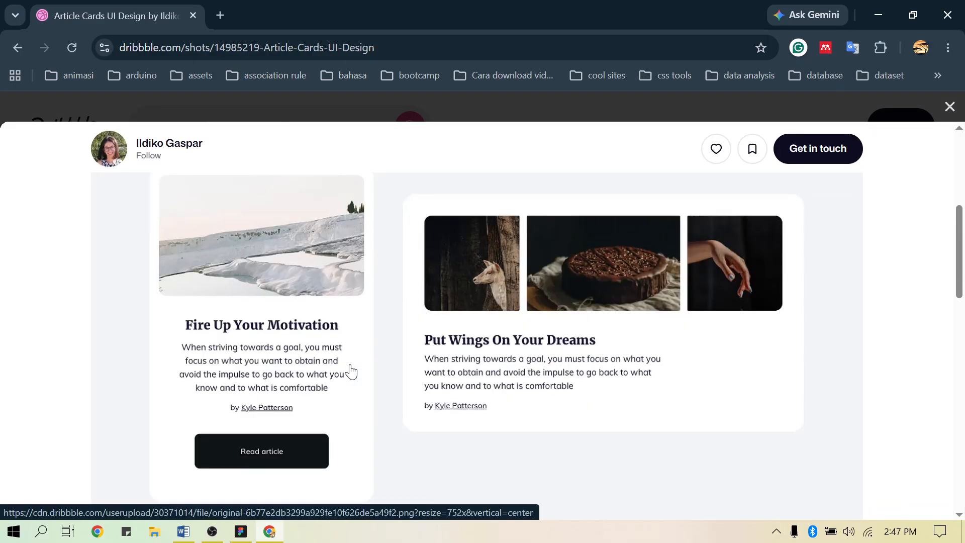
pyautogui.scroll(-3, 264, 357)
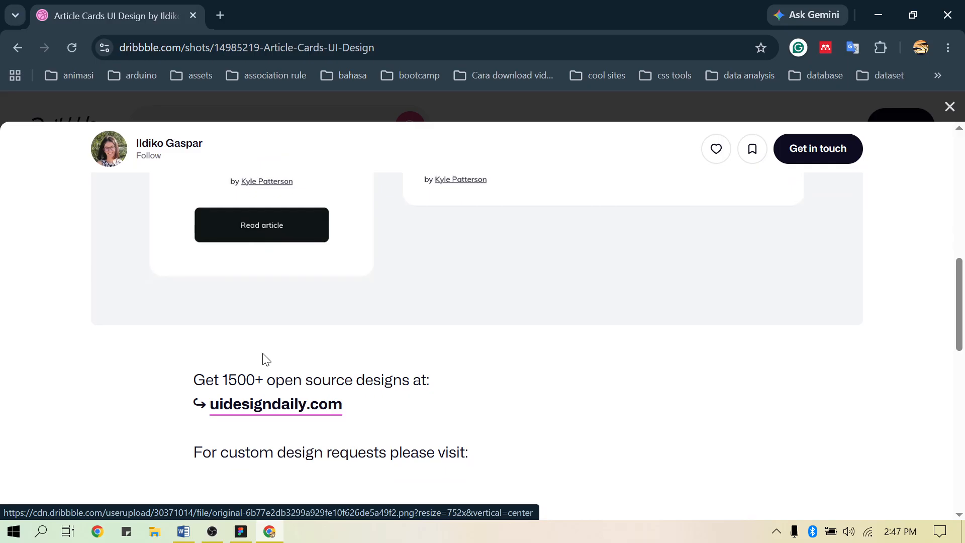
# Examine the Fire Up Your Motivation card from its image and title down to the author line and Read article button
pyautogui.scroll(4, 263, 359)
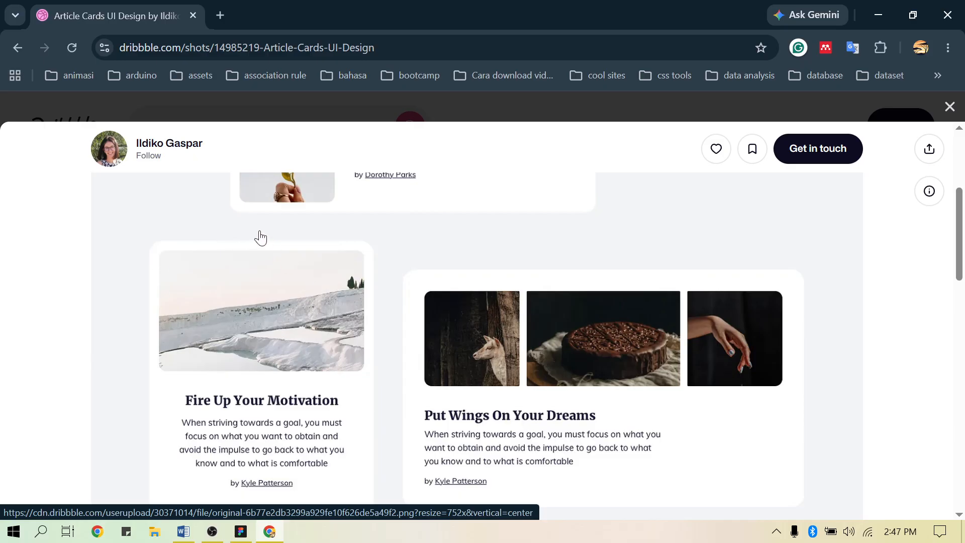
pyautogui.scroll(-1, 236, 247)
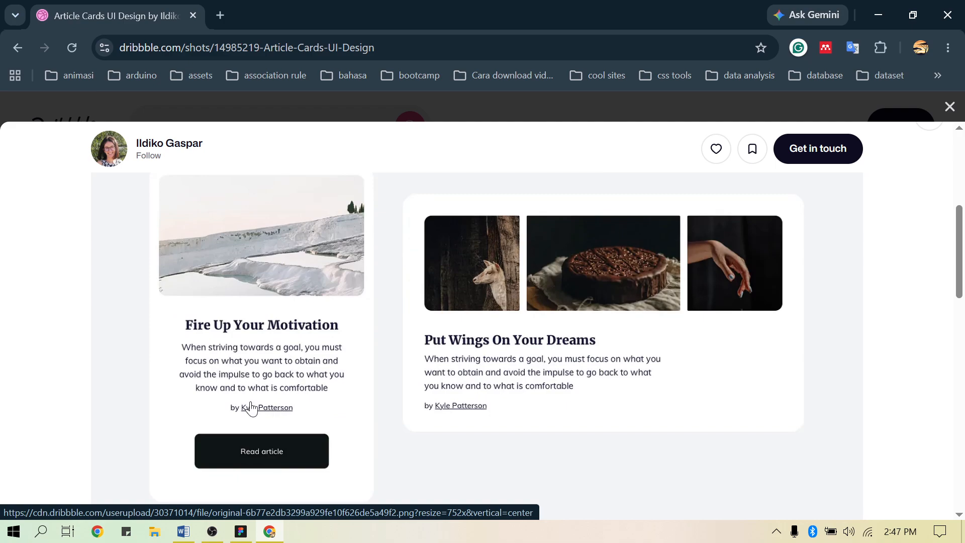
pyautogui.scroll(-1, 251, 408)
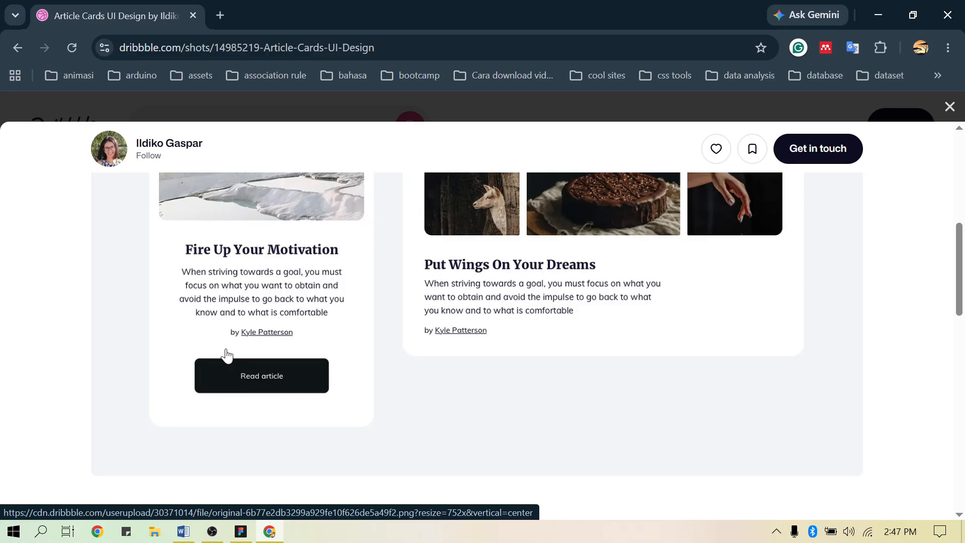
pyautogui.scroll(-2, 266, 387)
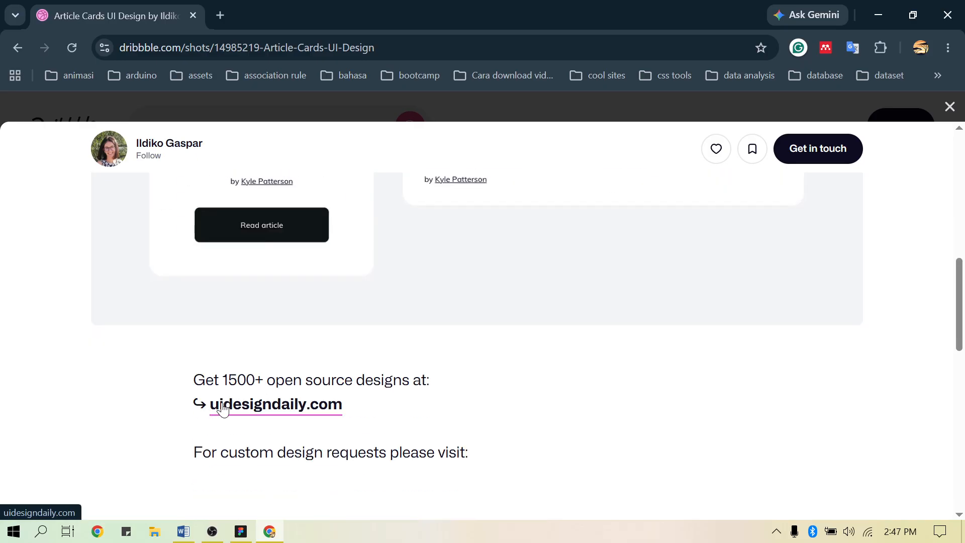
pyautogui.scroll(-1, 271, 371)
pyautogui.scroll(3, 270, 370)
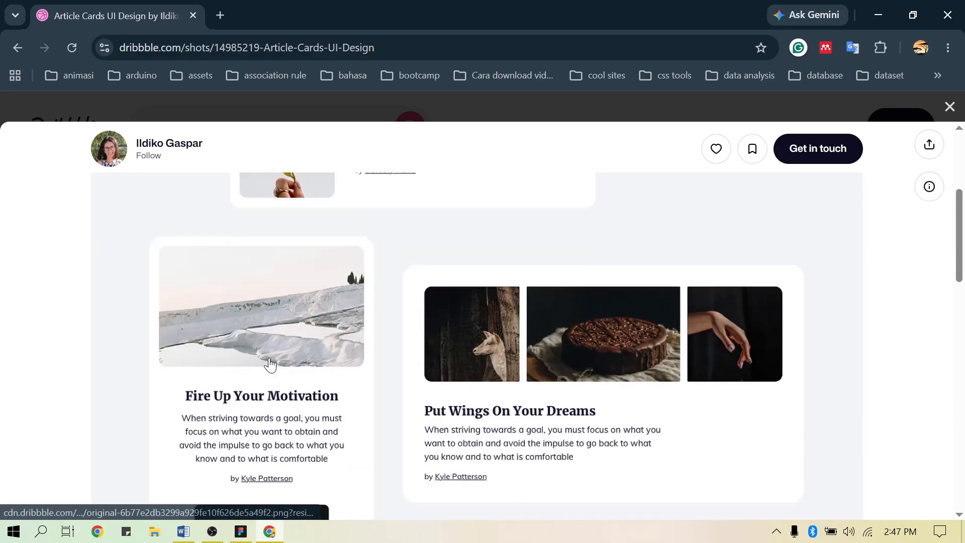
pyautogui.scroll(-1, 276, 342)
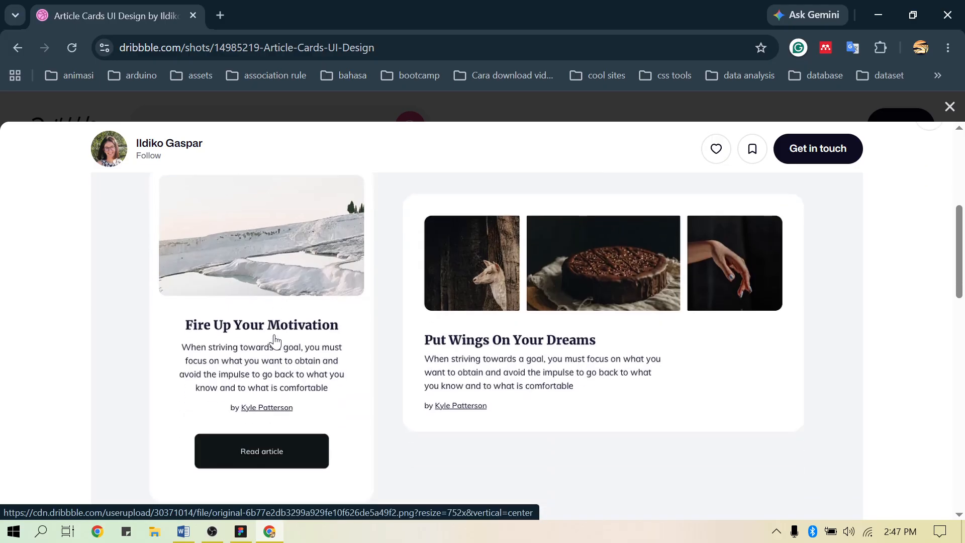
pyautogui.scroll(1, 148, 260)
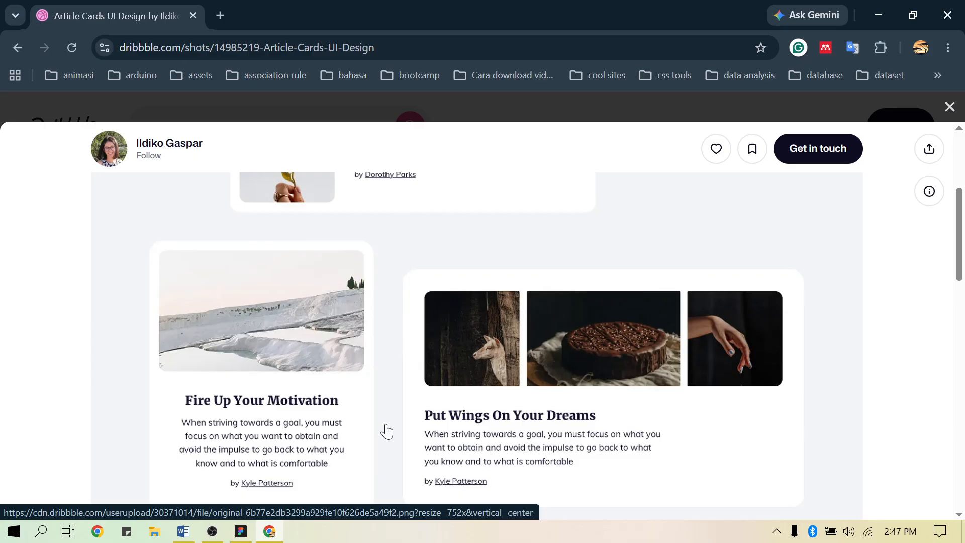
pyautogui.scroll(-4, 386, 432)
pyautogui.scroll(3, 261, 278)
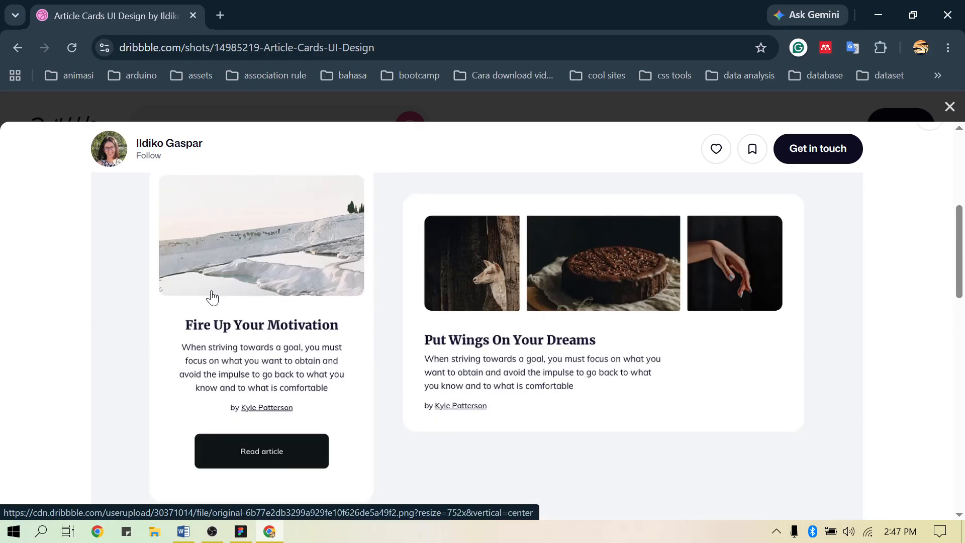
pyautogui.hotkey('alt', 'Tab')
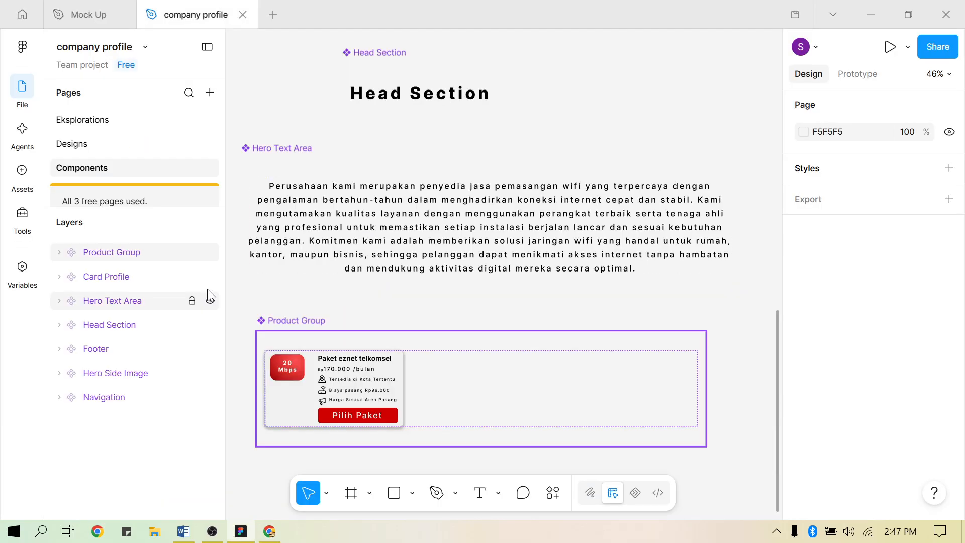
pyautogui.hotkey('alt', 'Tab')
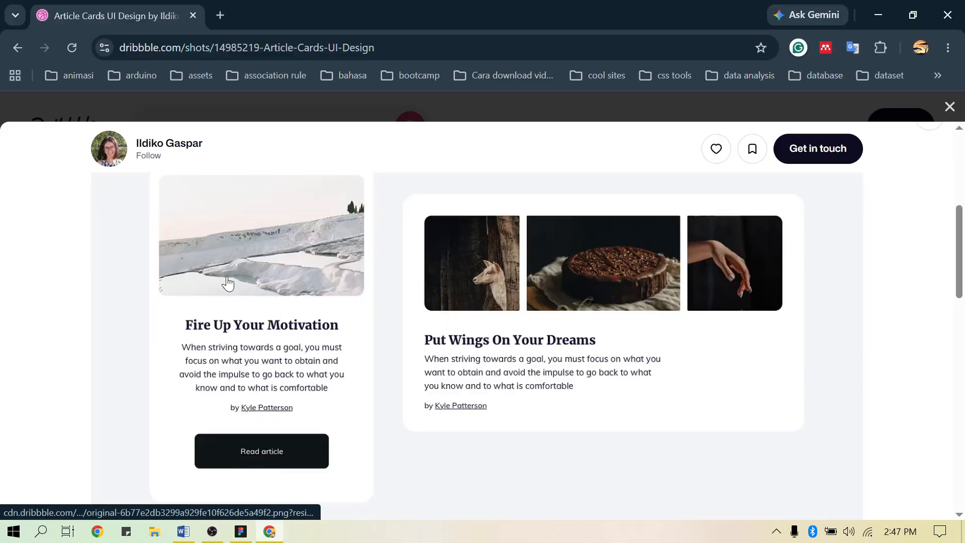
pyautogui.scroll(-3, 229, 282)
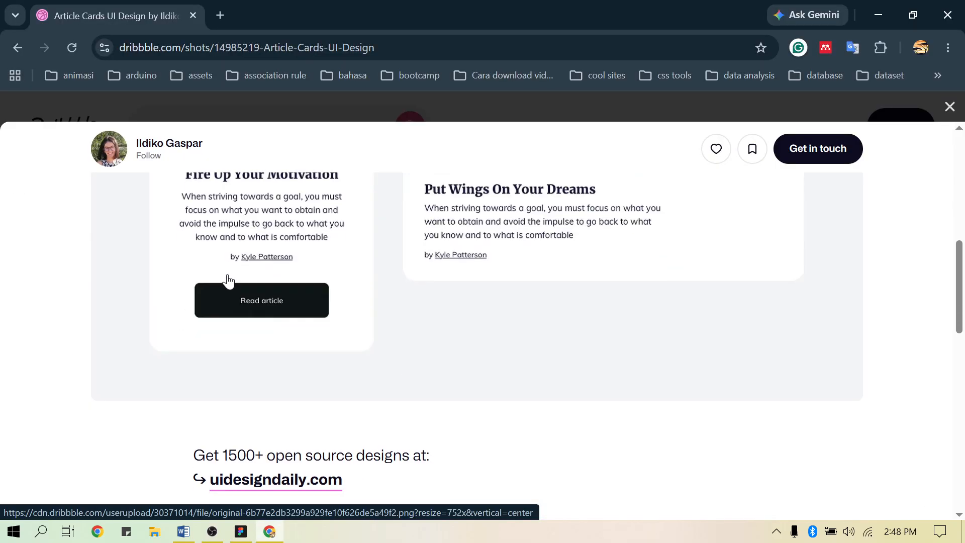
pyautogui.scroll(3, 229, 282)
pyautogui.scroll(2, 228, 282)
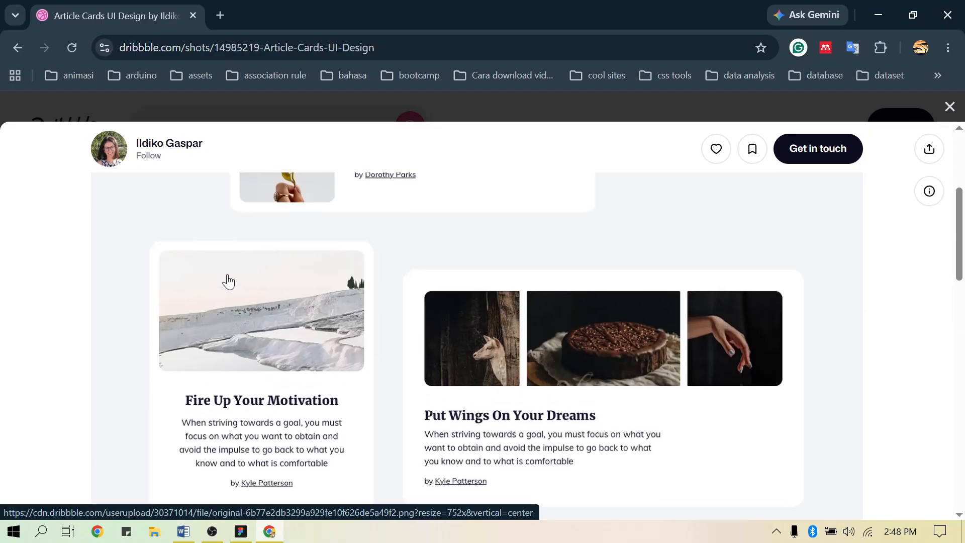
# Capture a rectangular screen snip of the entire Fire Up Your Motivation card to the clipboard
pyautogui.scroll(-2, 228, 282)
pyautogui.keyDown('ctrl'); pyautogui.scroll(-2, 229, 282); pyautogui.keyUp('ctrl')
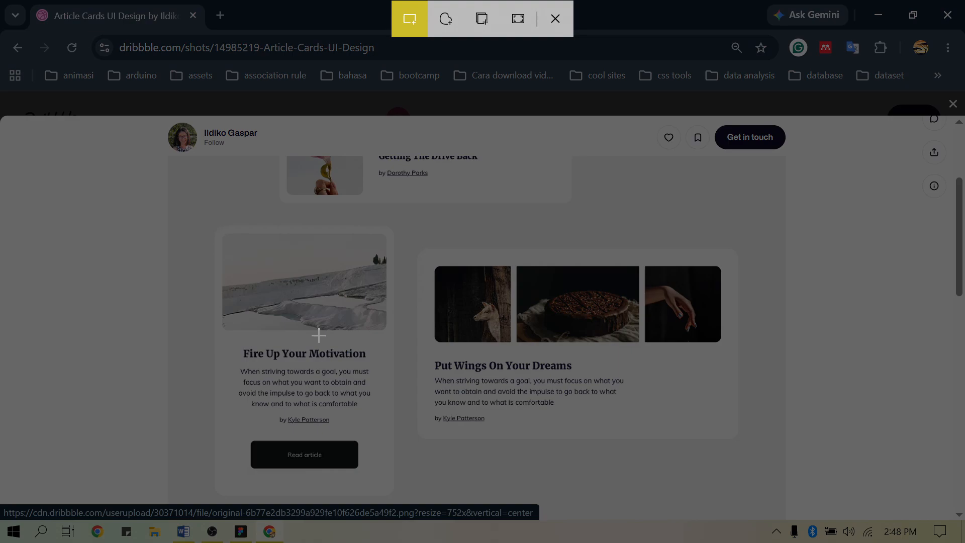
pyautogui.moveTo(336, 356); pyautogui.dragTo(416, 455)
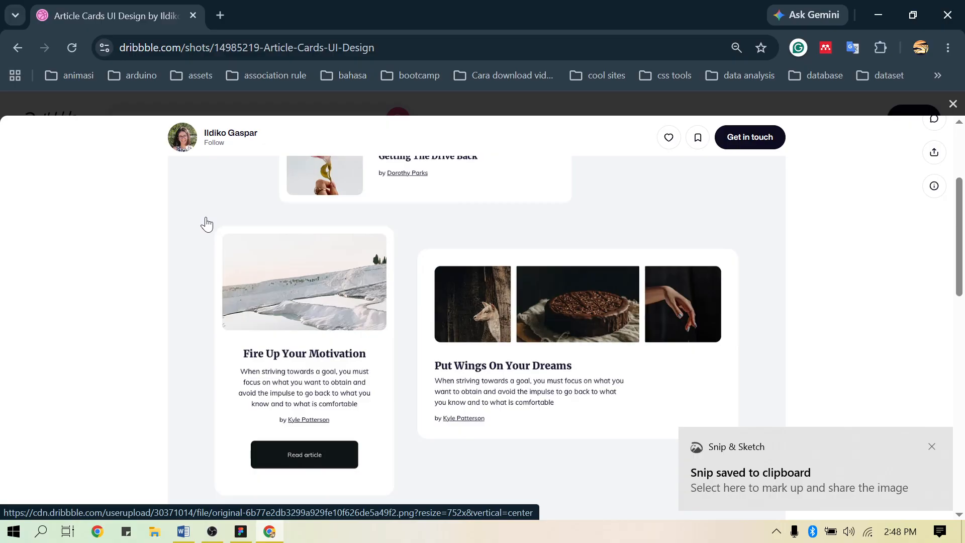
pyautogui.press('super+shift+s')
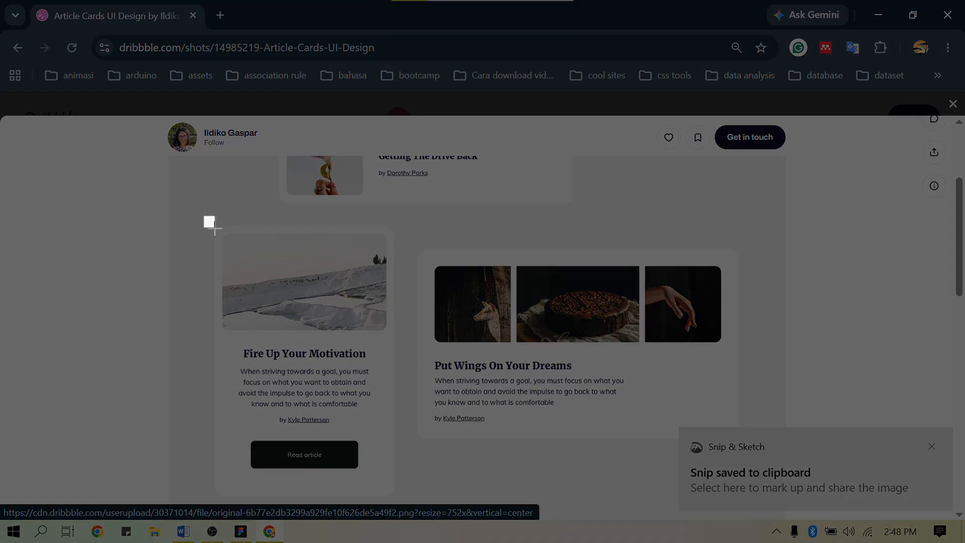
pyautogui.moveTo(215, 229)
pyautogui.mouseDown()
pyautogui.moveTo(421, 478)
pyautogui.moveTo(406, 514)
pyautogui.moveTo(400, 502)
pyautogui.mouseUp()
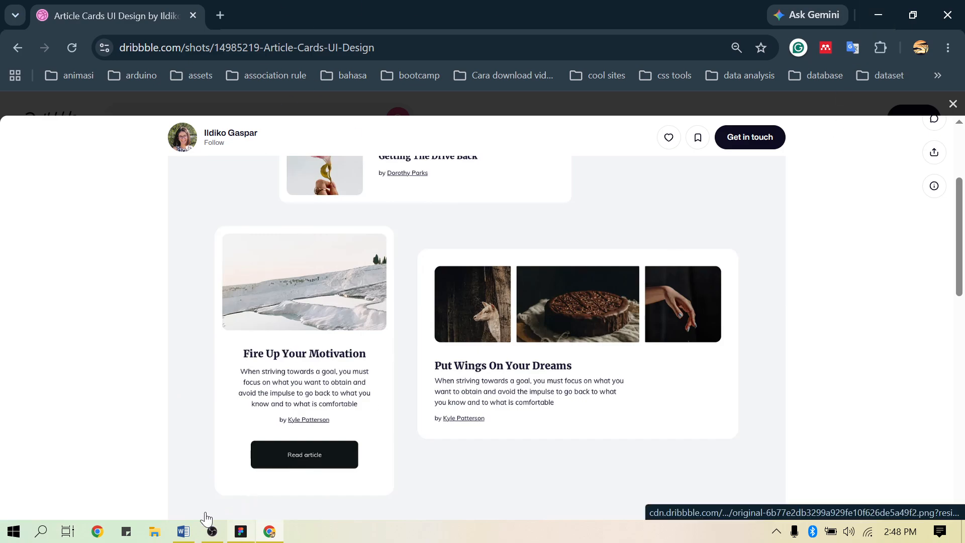
# Switch to Figma and paste the captured card image onto an empty area of the Eksplorations page
pyautogui.moveTo(270, 533)
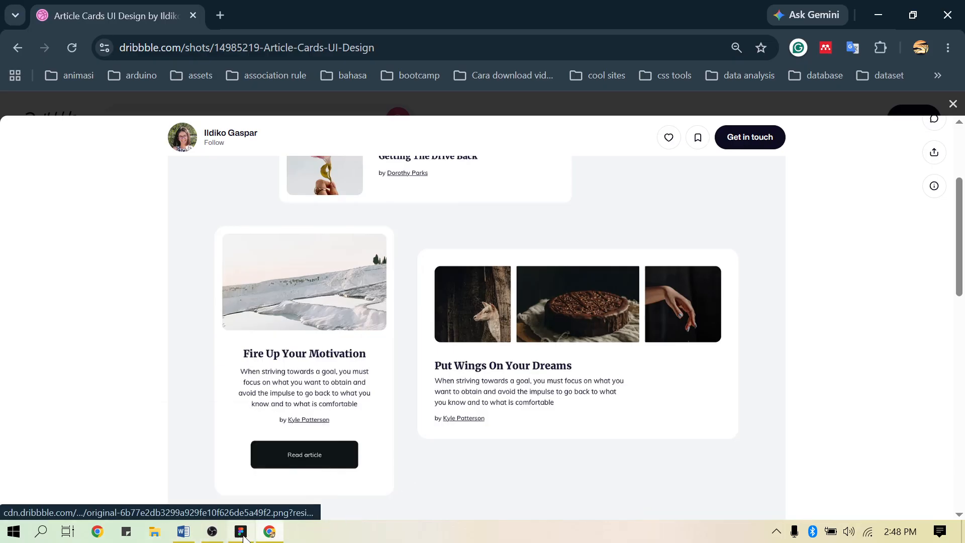
pyautogui.click(241, 533)
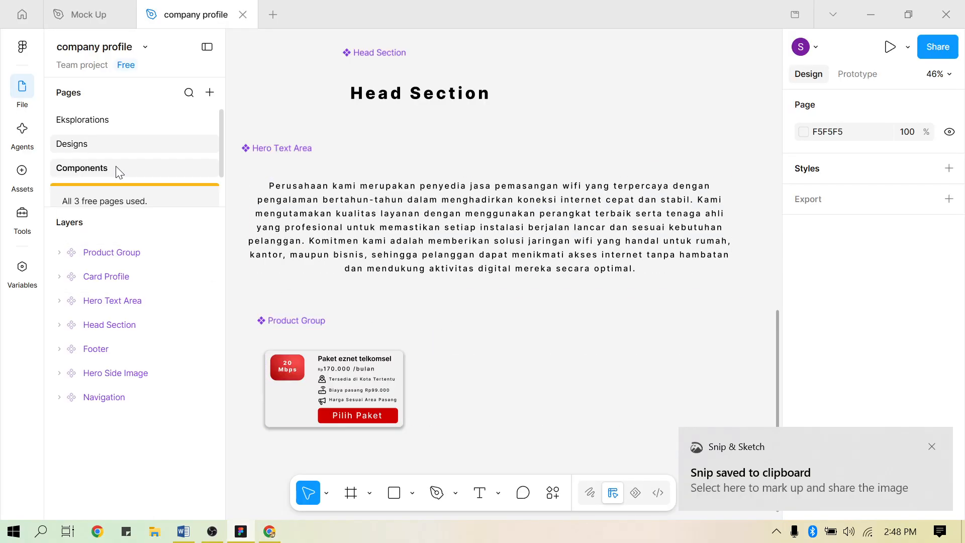
pyautogui.click(95, 124)
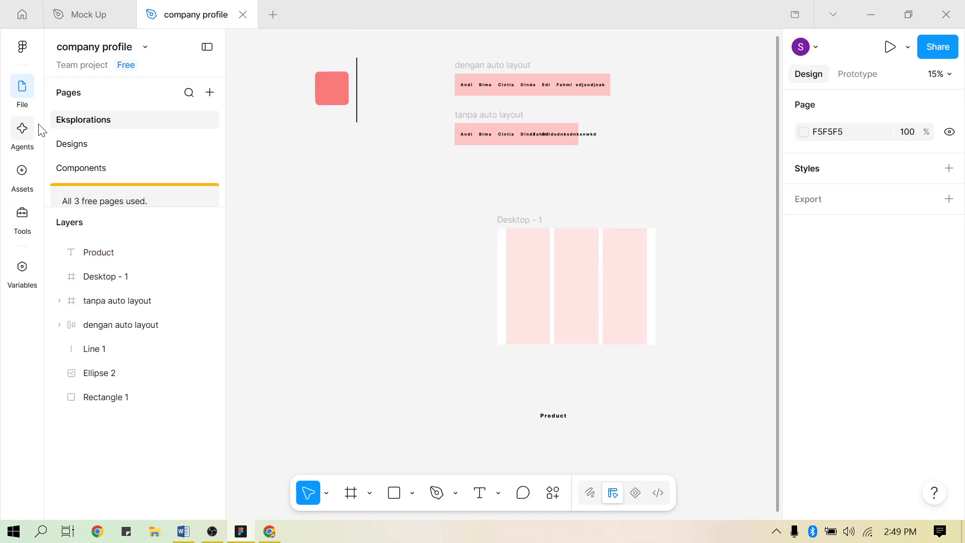
pyautogui.scroll(-1, 459, 270)
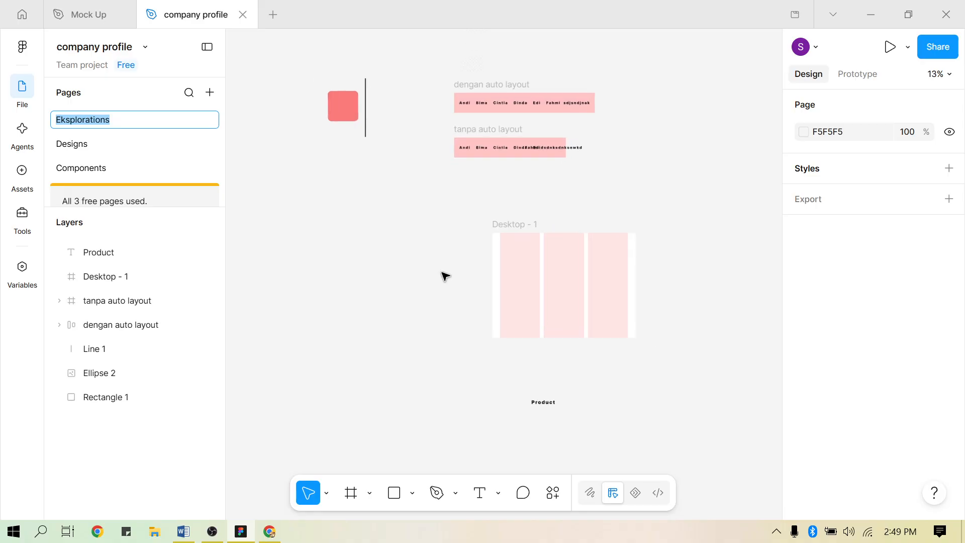
pyautogui.scroll(3, 444, 276)
pyautogui.hscroll(-5, 445, 276)
pyautogui.click(406, 217)
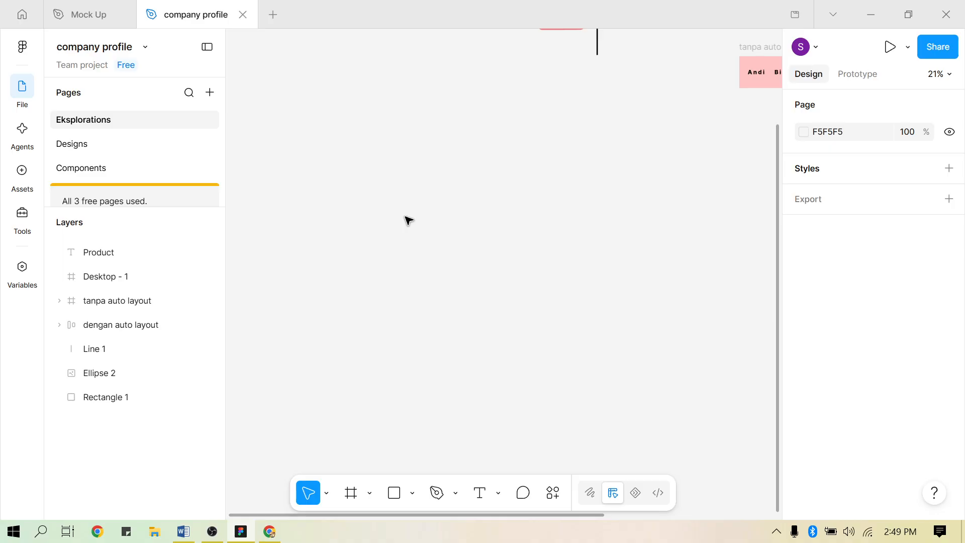
pyautogui.hotkey('ctrl', 'v')
pyautogui.scroll(3, 546, 274)
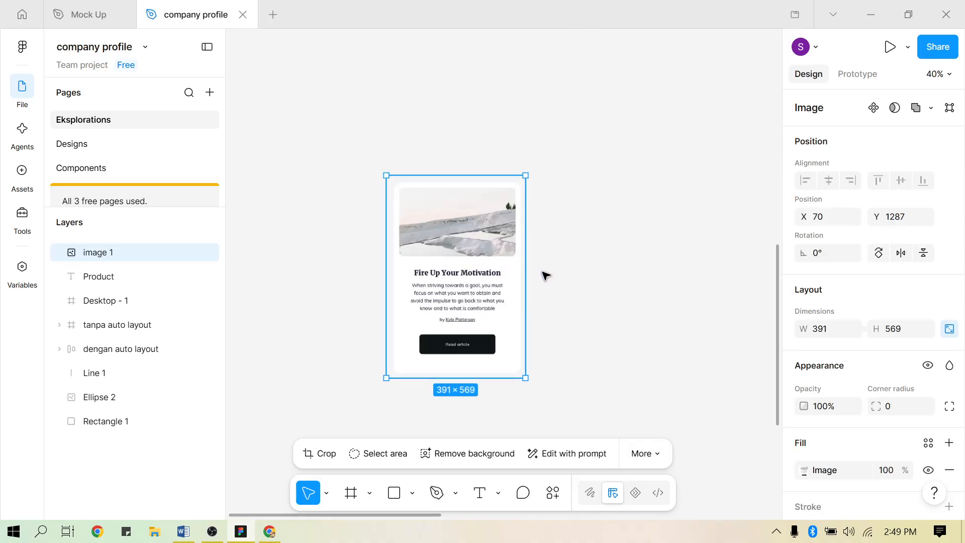
pyautogui.scroll(-1, 543, 273)
# Switch back to Chrome and launch the keyviz keystroke display, testing it with a few keystrokes
pyautogui.hotkey('alt', 'Tab')
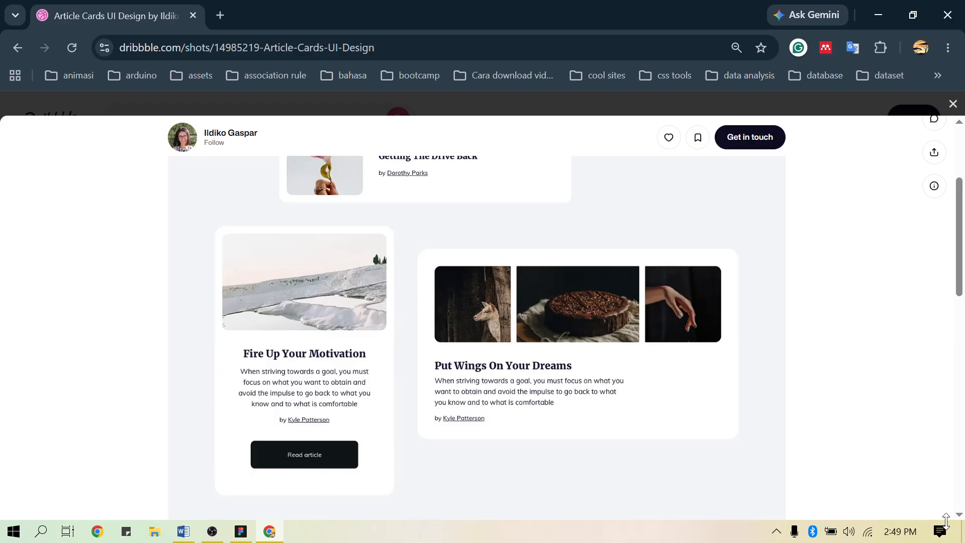
pyautogui.press('super+shift+s')
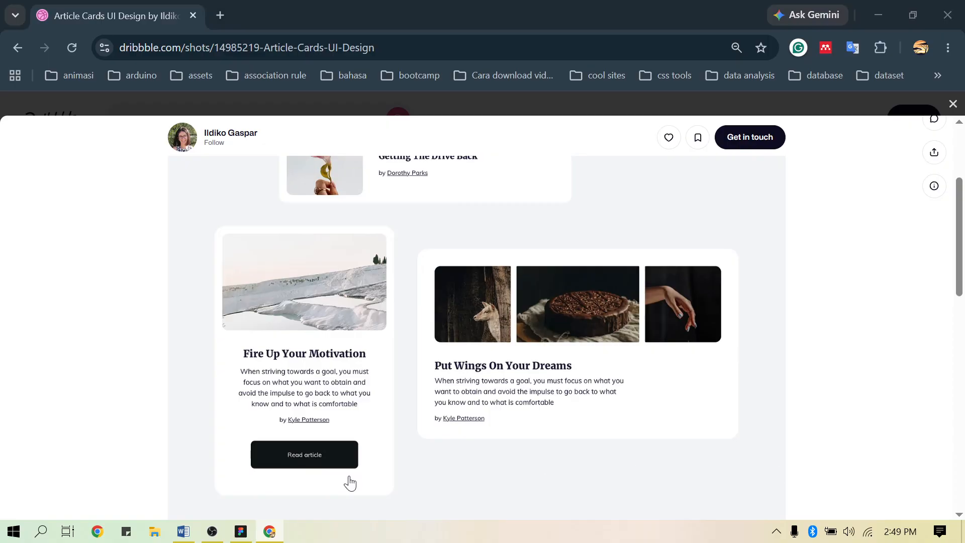
pyautogui.press('super')
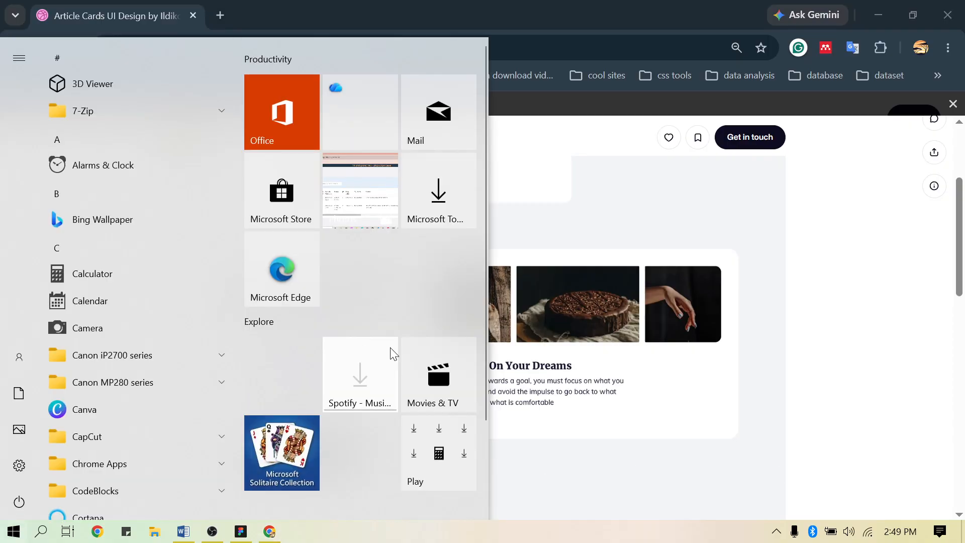
pyautogui.scroll(-1, 339, 345)
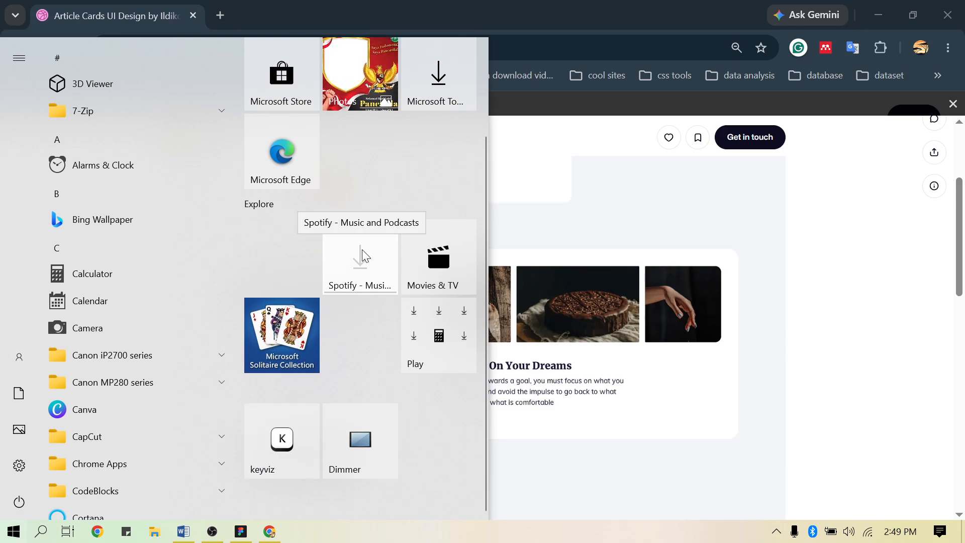
pyautogui.press('super')
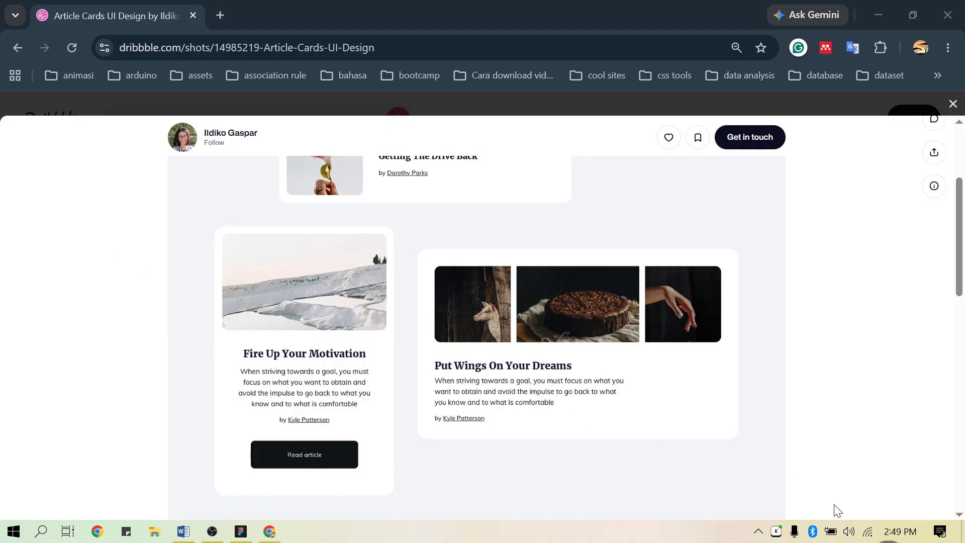
pyautogui.click(757, 538)
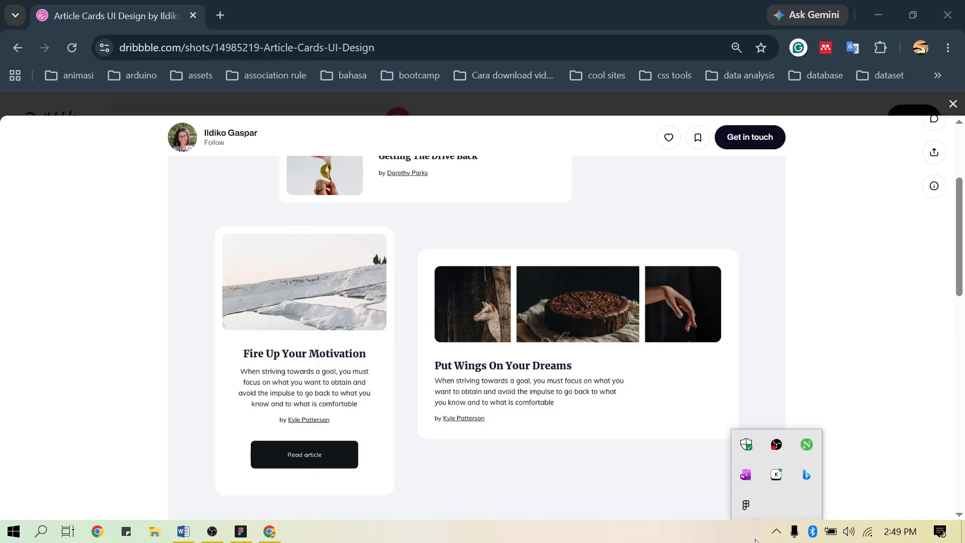
pyautogui.click(578, 13)
pyautogui.hotkey('ctrl', 'c')
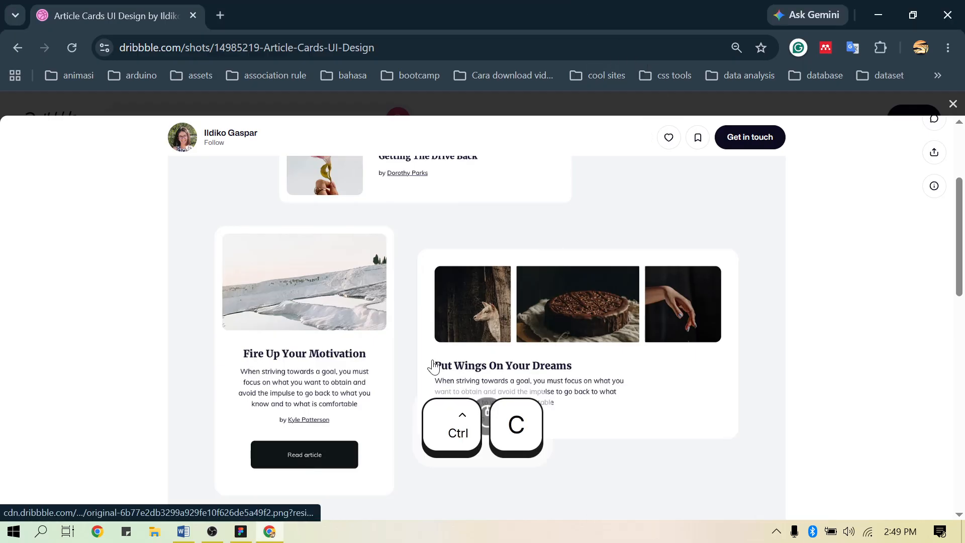
pyautogui.press('ctrl')
pyautogui.press('ctrl')
pyautogui.press('ctrl')
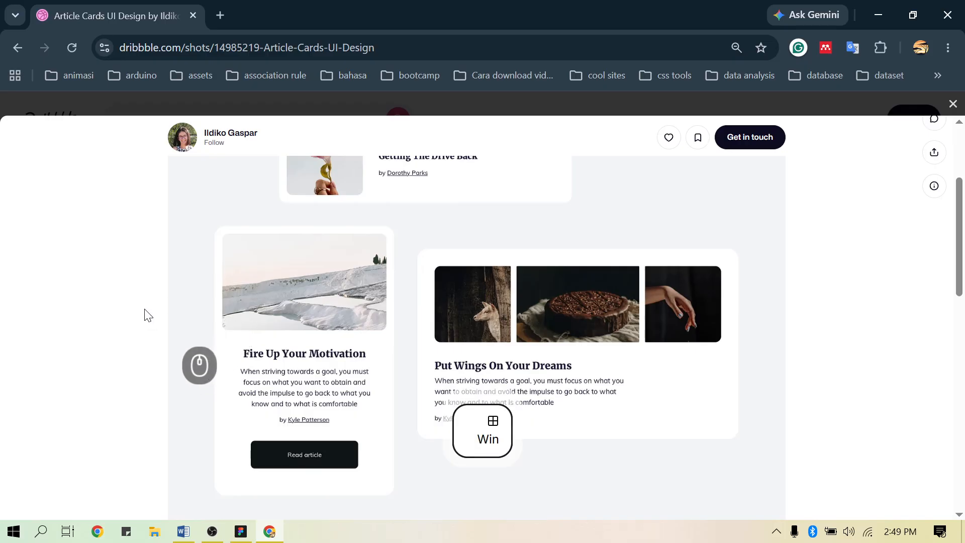
# Take another rectangular screen snip around the whole Fire Up Your Motivation card
pyautogui.press('super+shift+s')
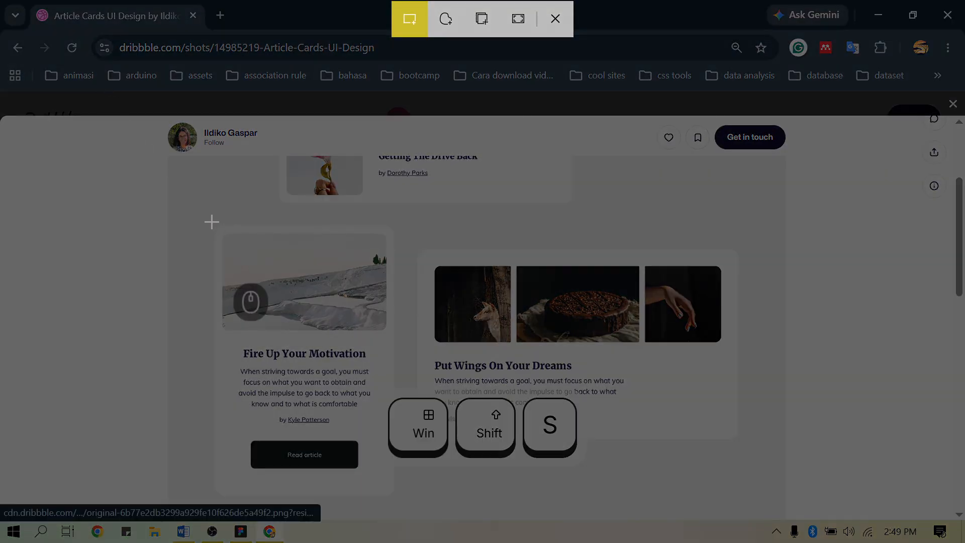
pyautogui.moveTo(212, 222); pyautogui.dragTo(403, 500)
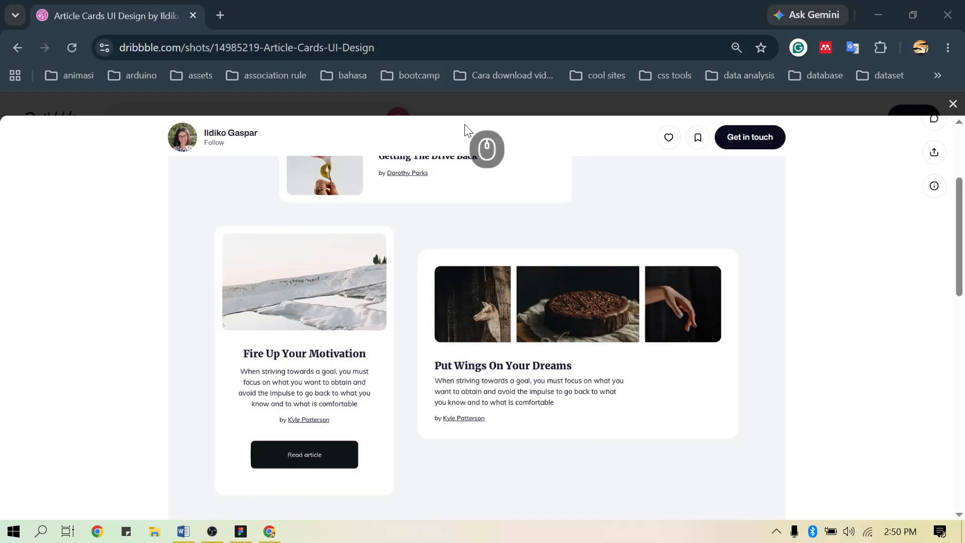
# Switch to Figma and paste the second captured card image beside the first one
pyautogui.hotkey('alt', 'Tab')
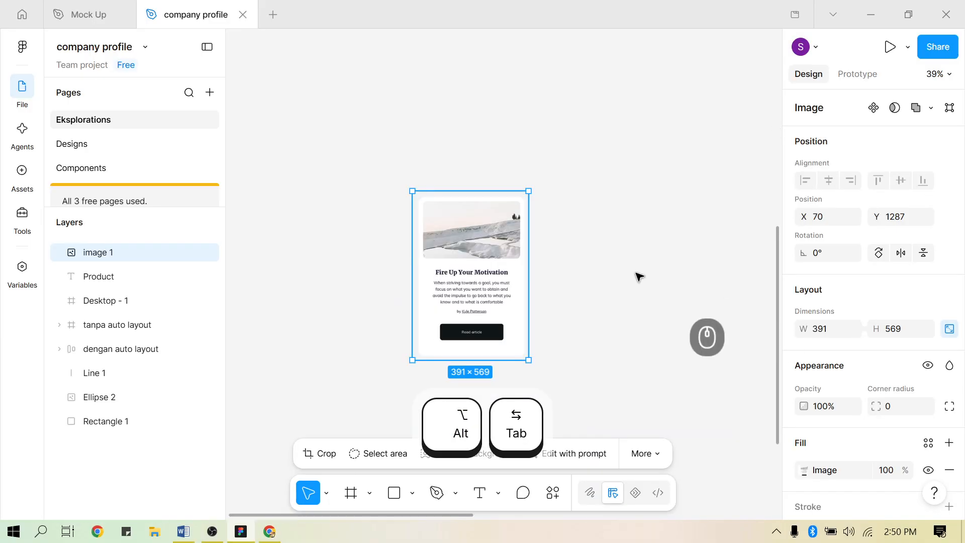
pyautogui.click(623, 257)
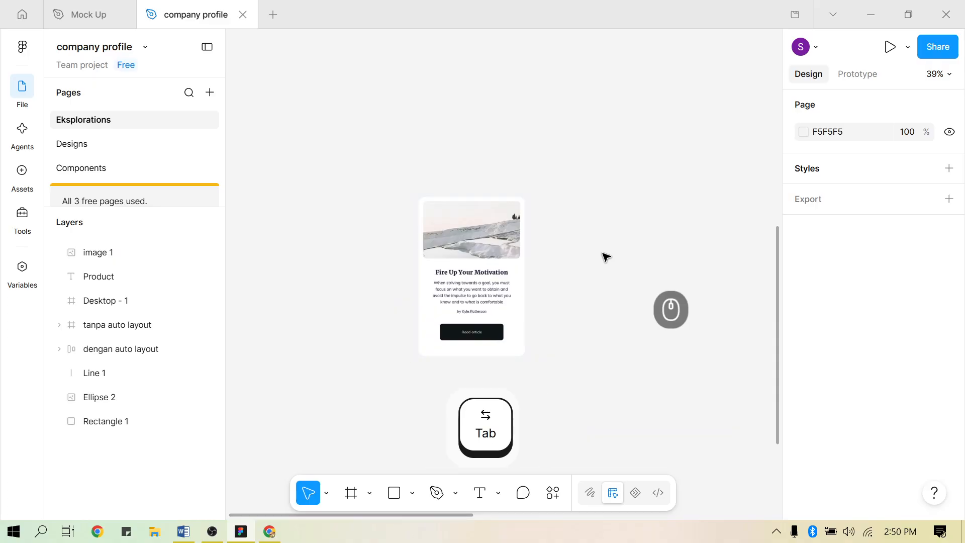
pyautogui.hscroll(2, 597, 252)
pyautogui.hscroll(3, 577, 233)
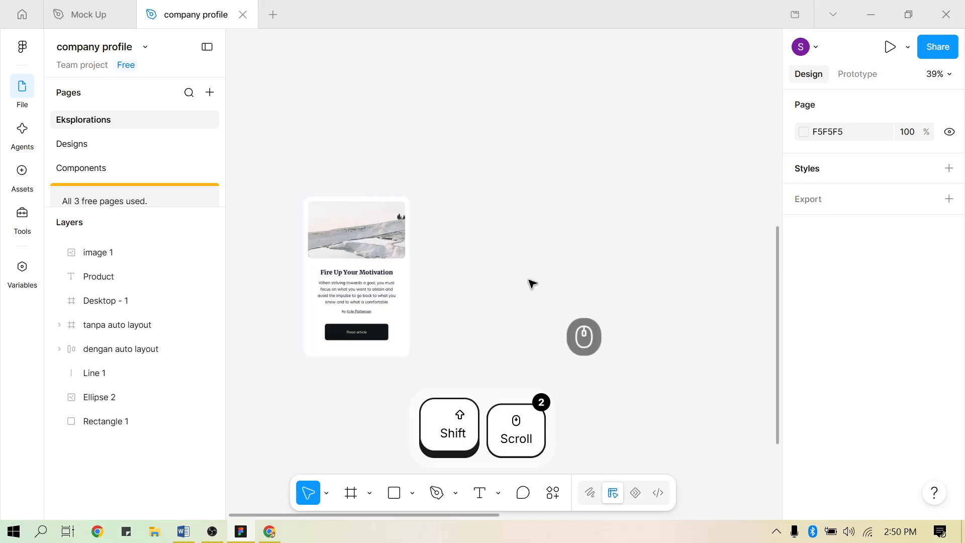
pyautogui.press('ctrl')
pyautogui.hotkey('ctrl', 'v')
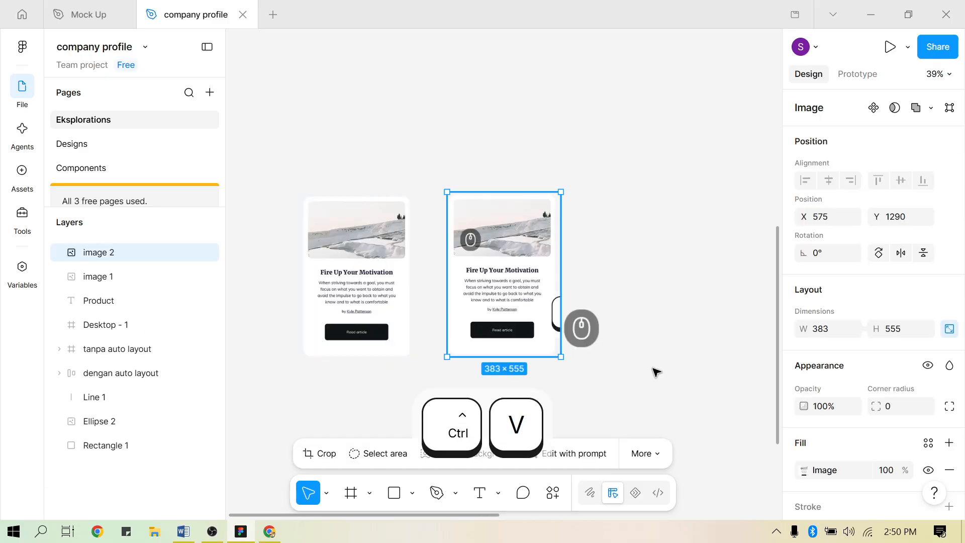
# Switch back to Chrome and close its window with the Dribbble article cards page
pyautogui.hotkey('alt', 'Tab')
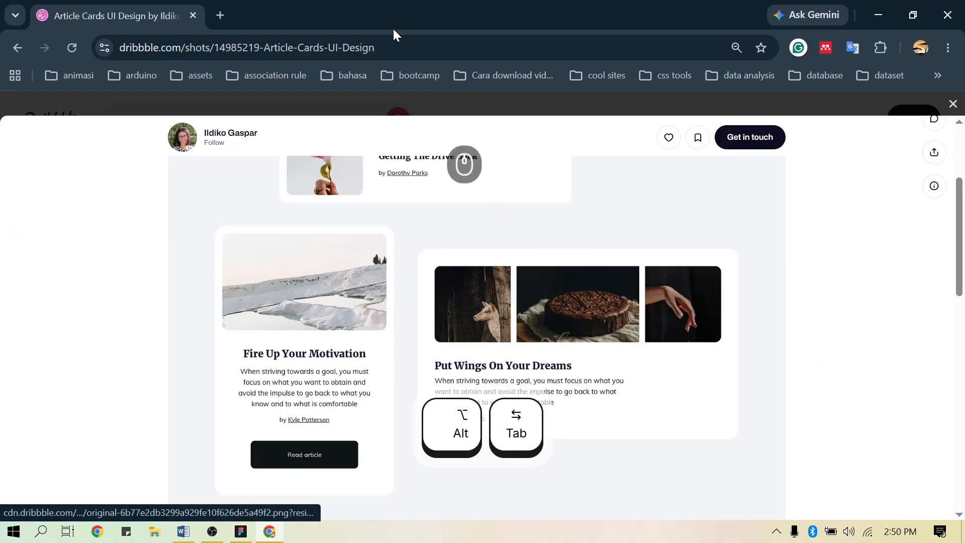
pyautogui.moveTo(394, 15); pyautogui.dragTo(229, 86)
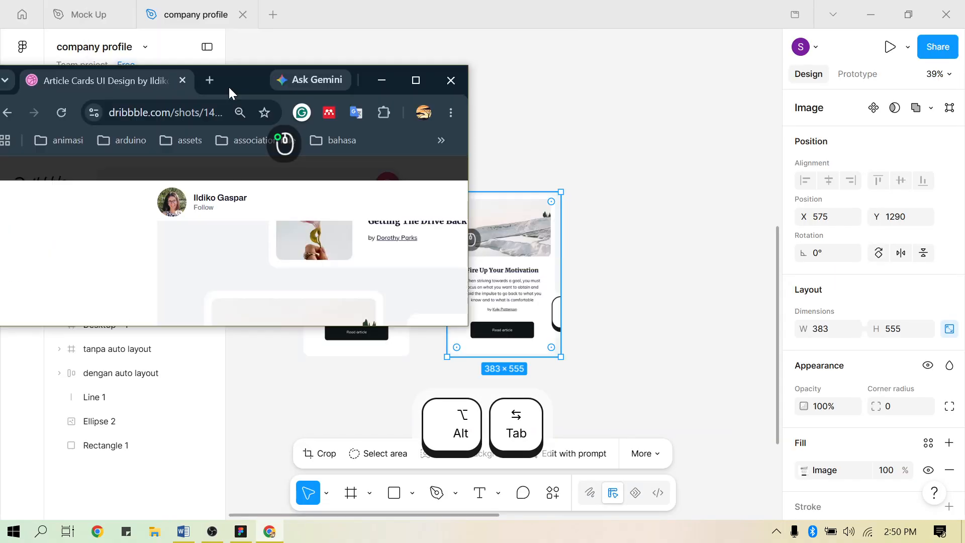
pyautogui.click(447, 87)
pyautogui.press('Escape')
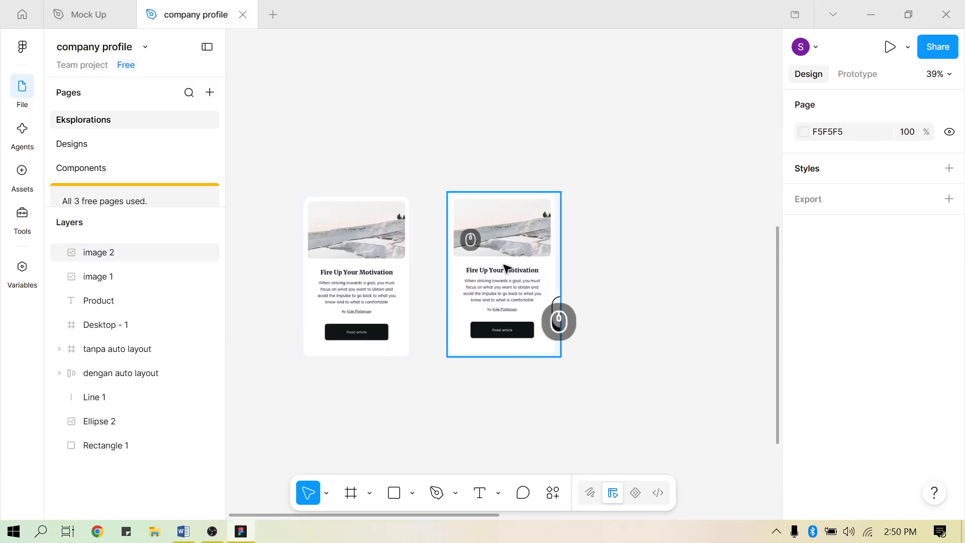
# Delete the second pasted card image, which contains the captured keystroke overlay
pyautogui.click(506, 268)
pyautogui.press('Delete')
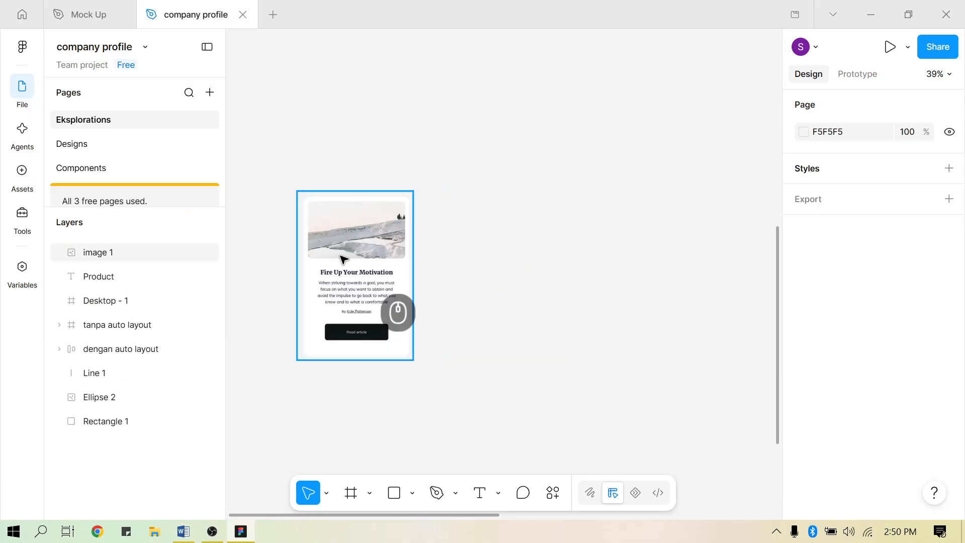
pyautogui.click(410, 222)
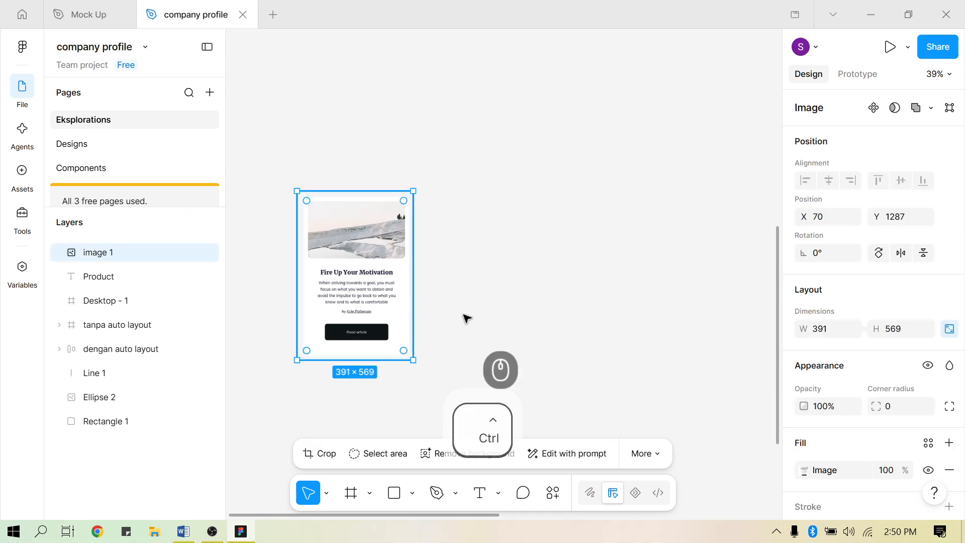
pyautogui.scroll(-3, 455, 289)
pyautogui.scroll(5, 455, 289)
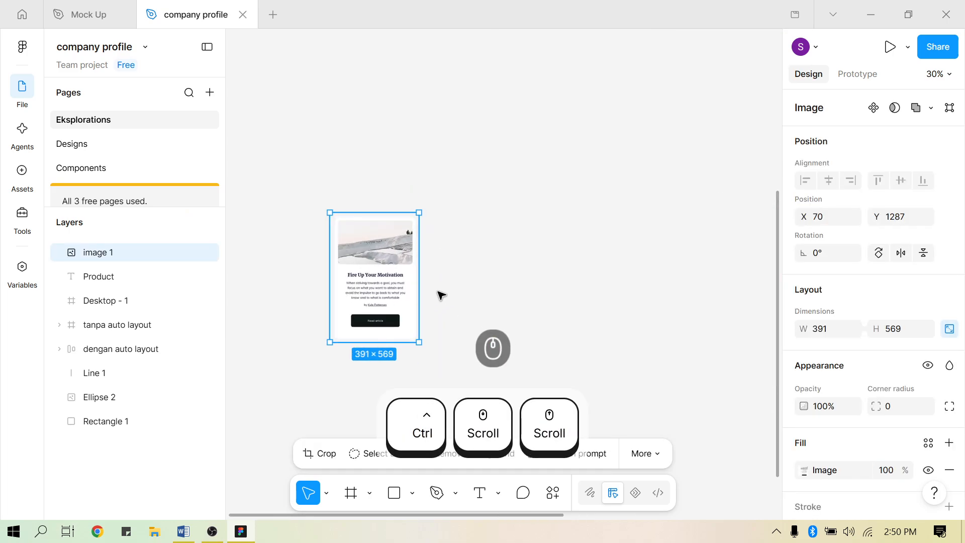
pyautogui.scroll(4, 329, 262)
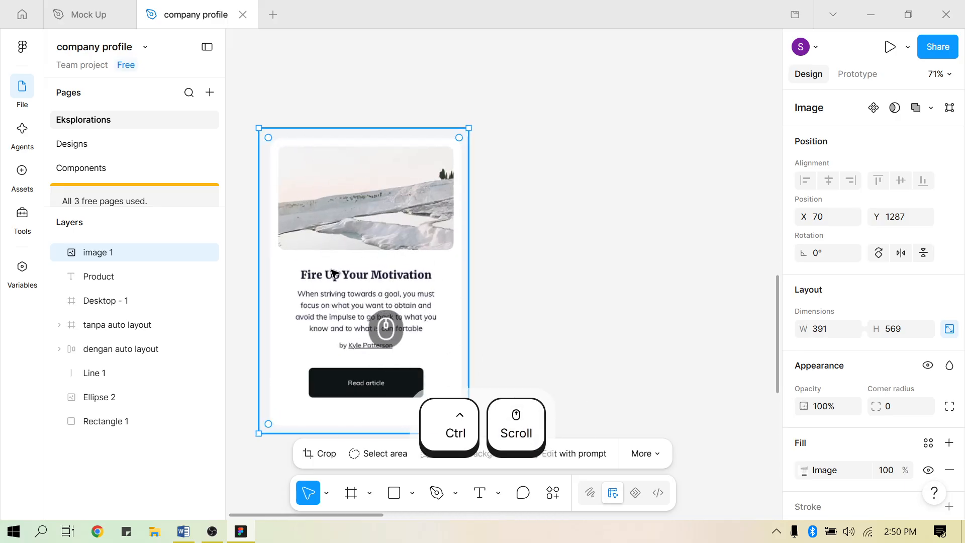
pyautogui.scroll(-4, 575, 265)
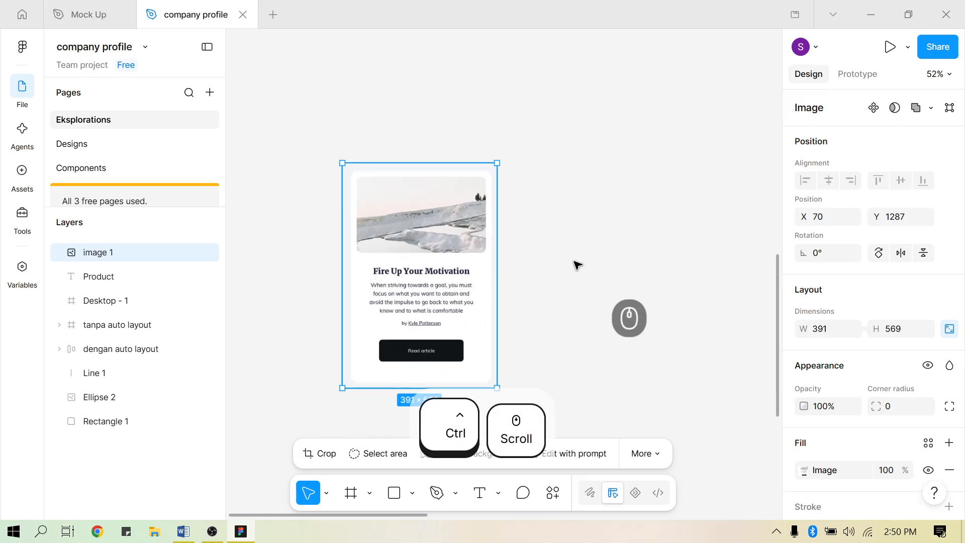
pyautogui.scroll(1, 474, 230)
pyautogui.click(440, 249)
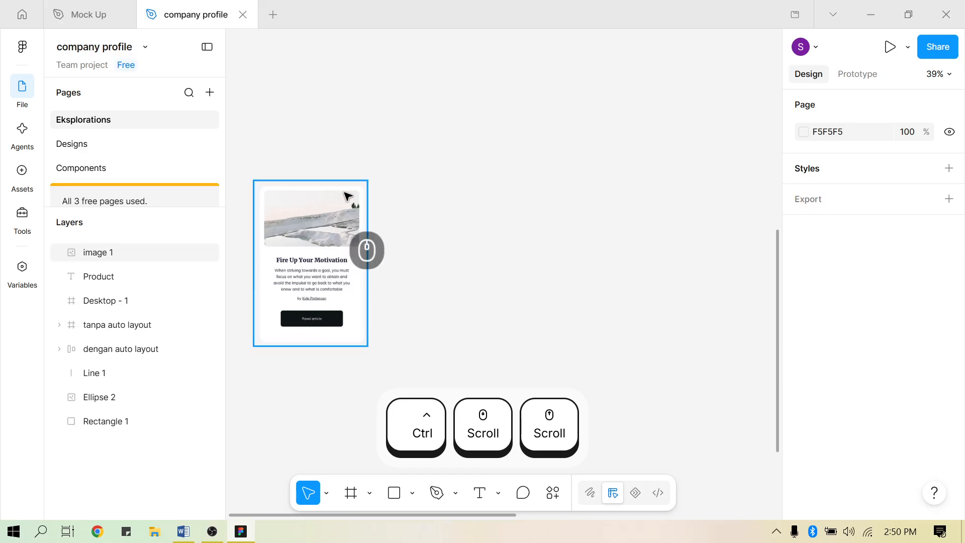
# Draw a rectangle about 365 × 173 on the empty canvas beside the reference card as the article image placeholder
pyautogui.click(412, 498)
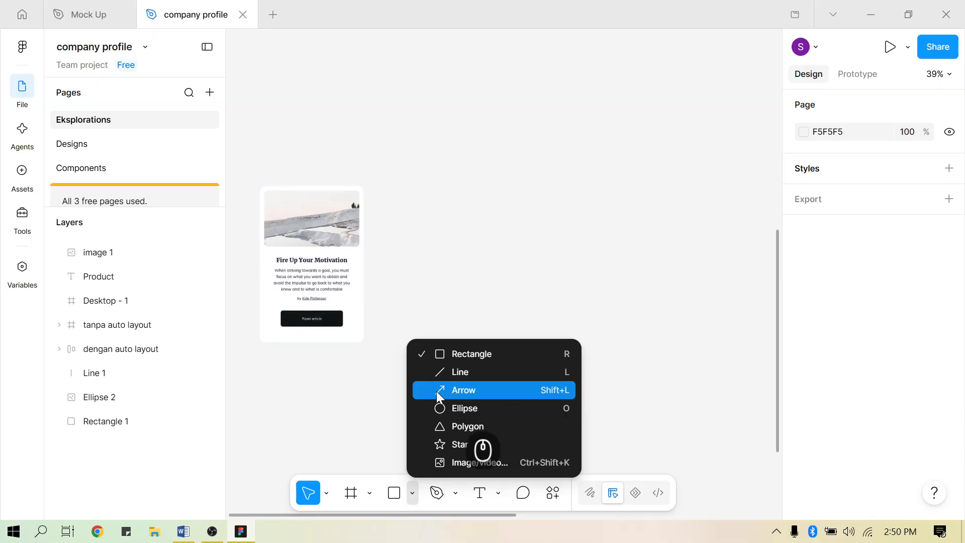
pyautogui.click(411, 428)
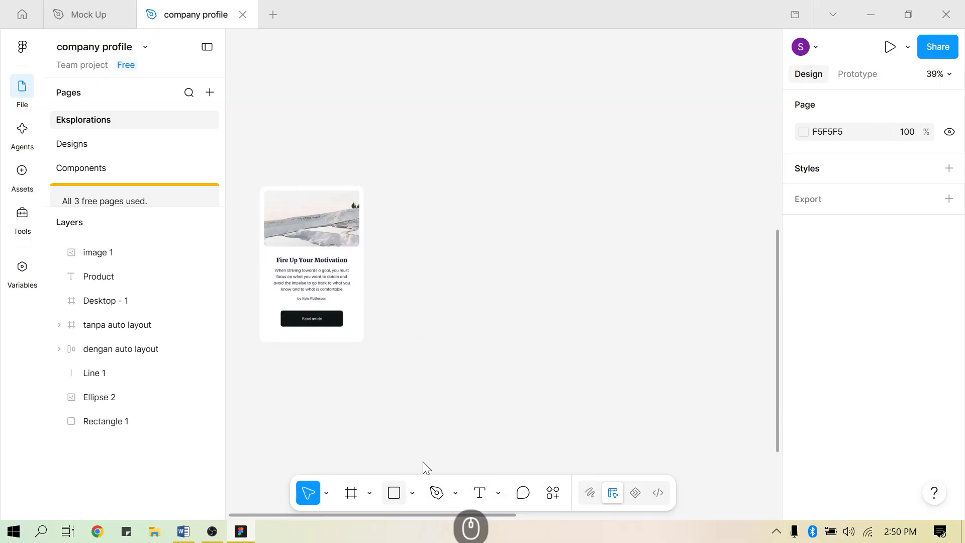
pyautogui.click(394, 493)
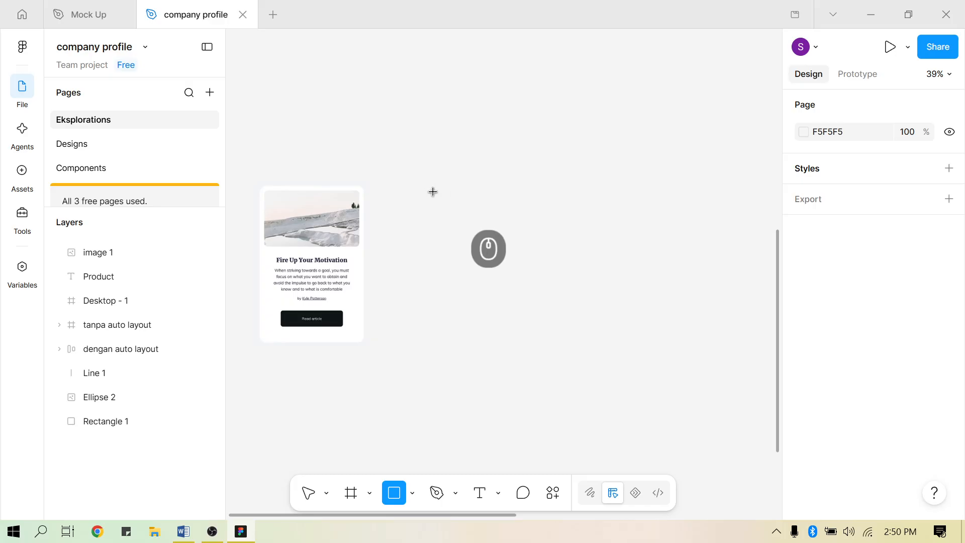
pyautogui.moveTo(435, 196)
pyautogui.mouseDown()
pyautogui.moveTo(564, 243)
pyautogui.moveTo(556, 259)
pyautogui.moveTo(542, 247)
pyautogui.mouseUp()
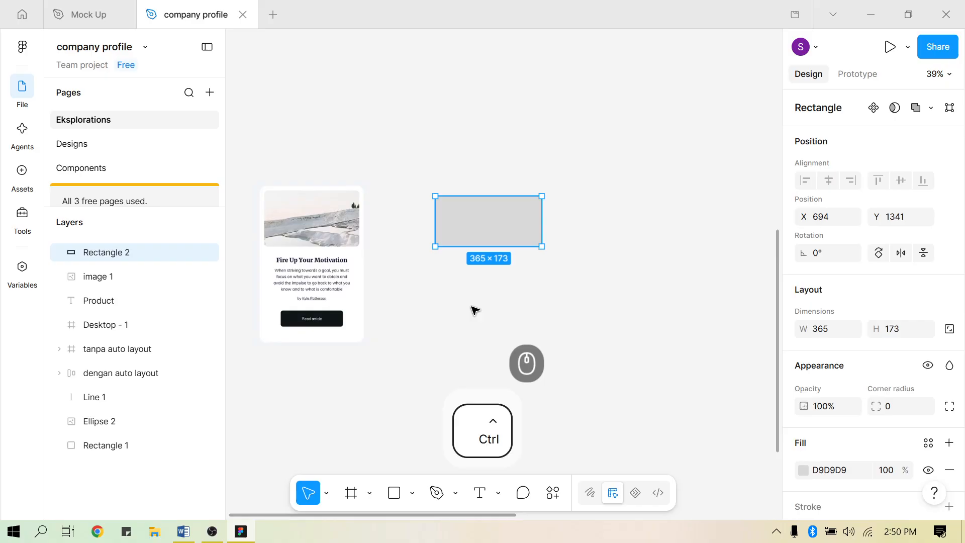
pyautogui.scroll(-1, 472, 308)
pyautogui.scroll(2, 473, 301)
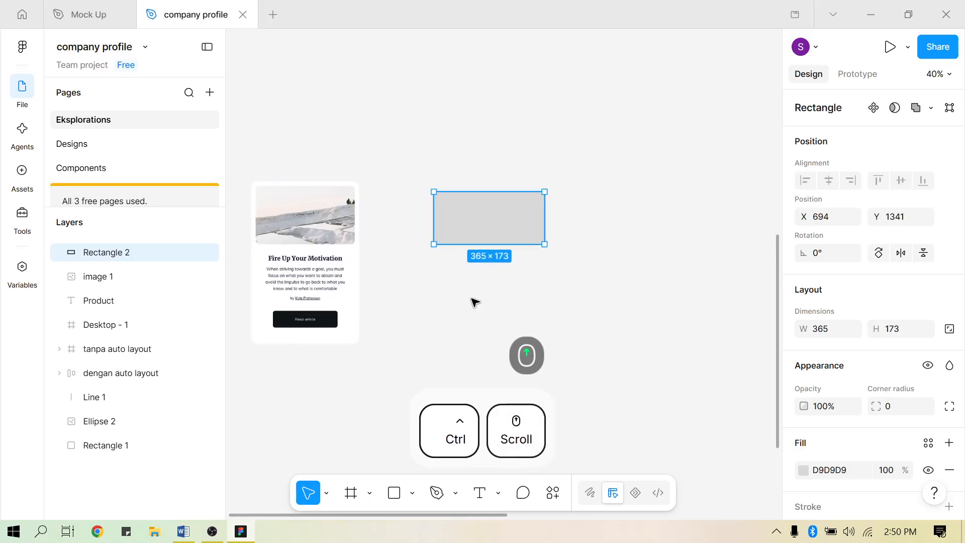
pyautogui.click(431, 290)
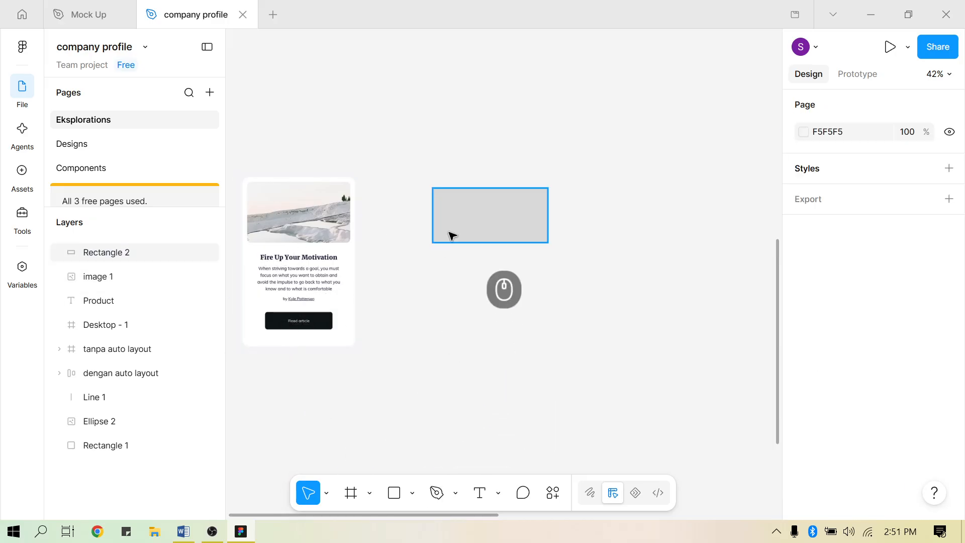
# Set the grey rectangle's corner radius to 16 and move it a little closer to the reference card
pyautogui.moveTo(476, 217); pyautogui.dragTo(468, 212)
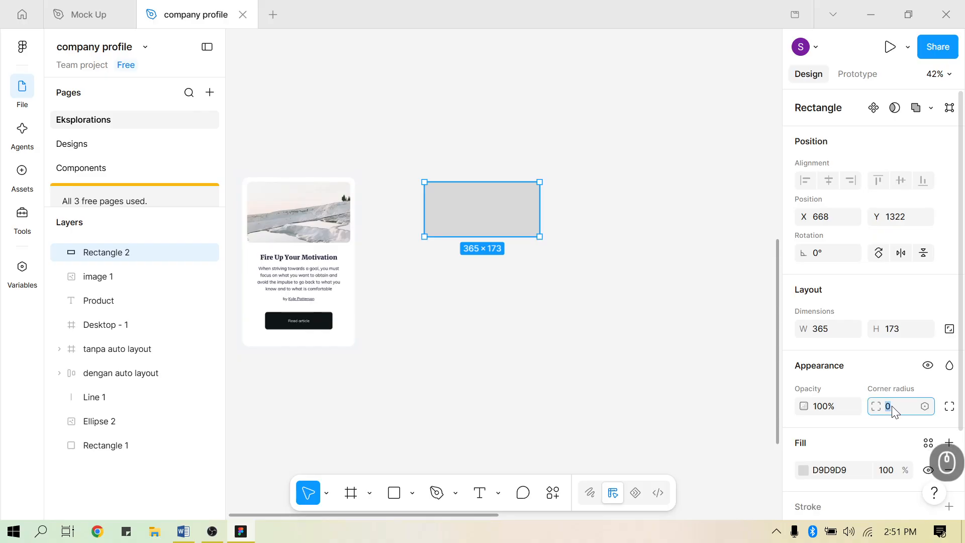
pyautogui.click(583, 374)
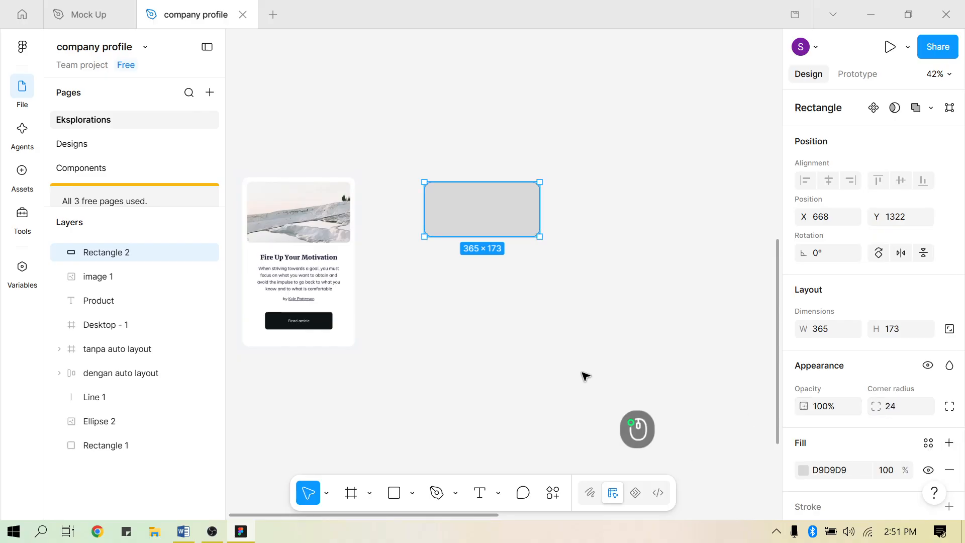
pyautogui.click(490, 210)
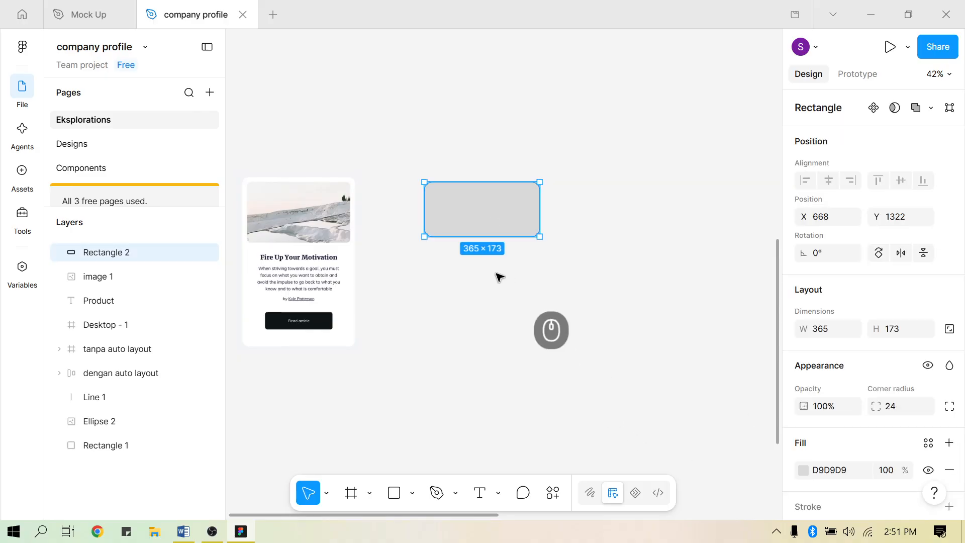
pyautogui.click(901, 408)
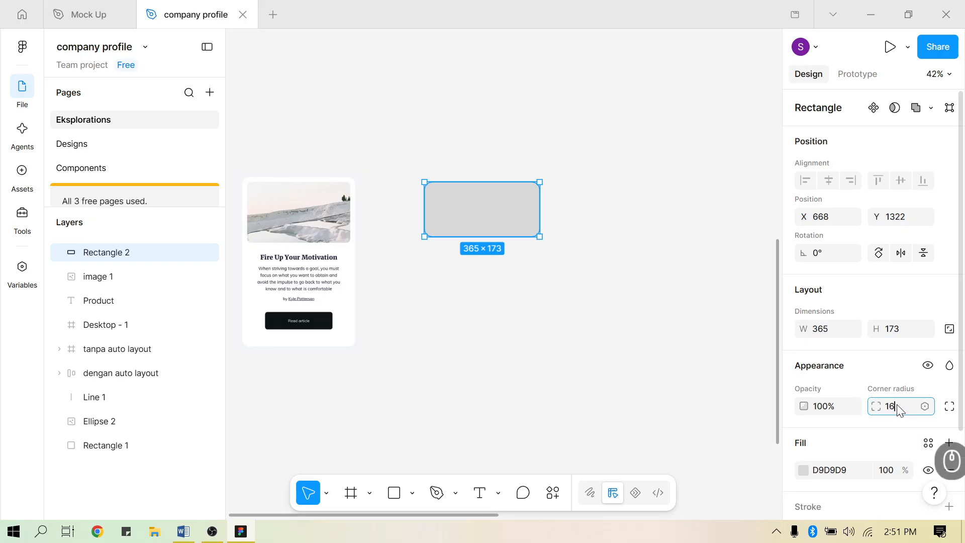
pyautogui.click(588, 327)
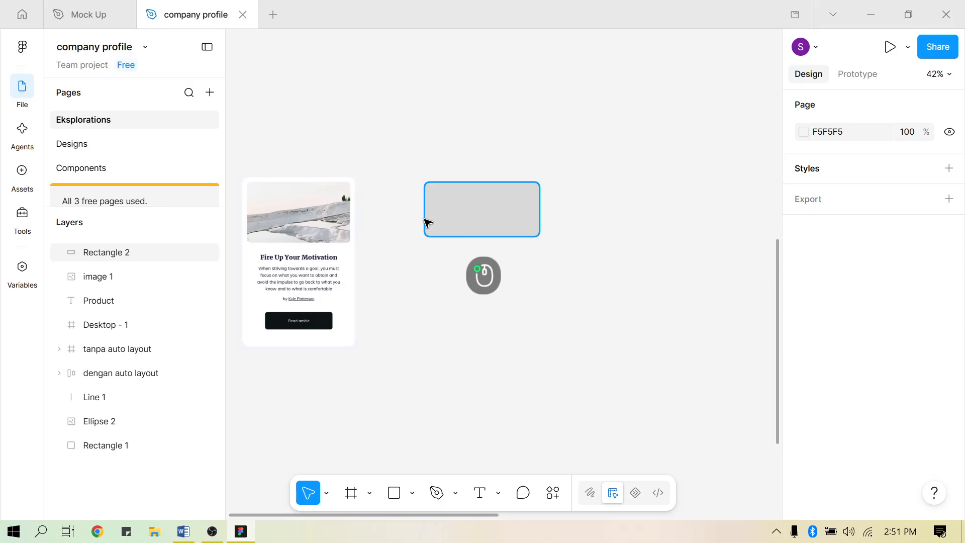
pyautogui.moveTo(478, 215)
pyautogui.mouseDown()
pyautogui.moveTo(428, 223)
pyautogui.moveTo(459, 215)
pyautogui.mouseUp()
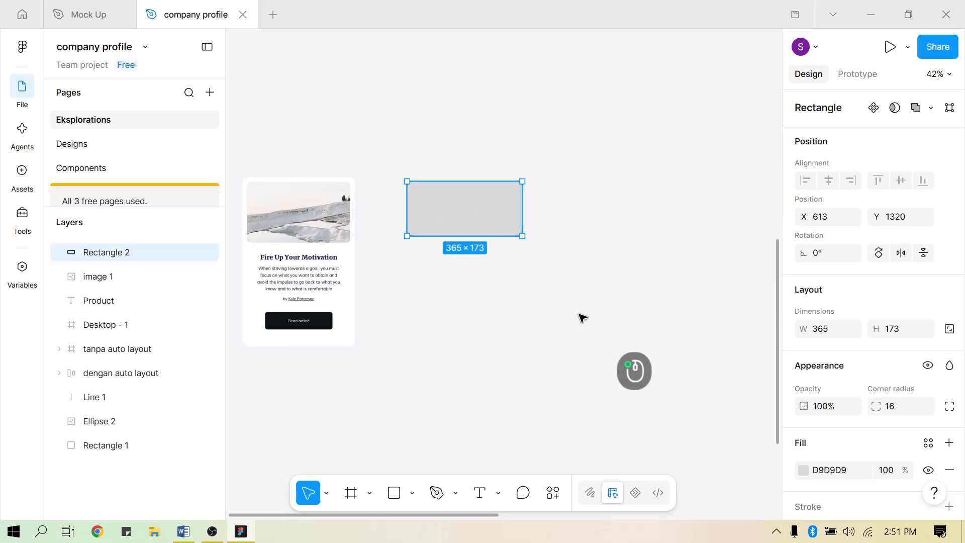
pyautogui.click(578, 318)
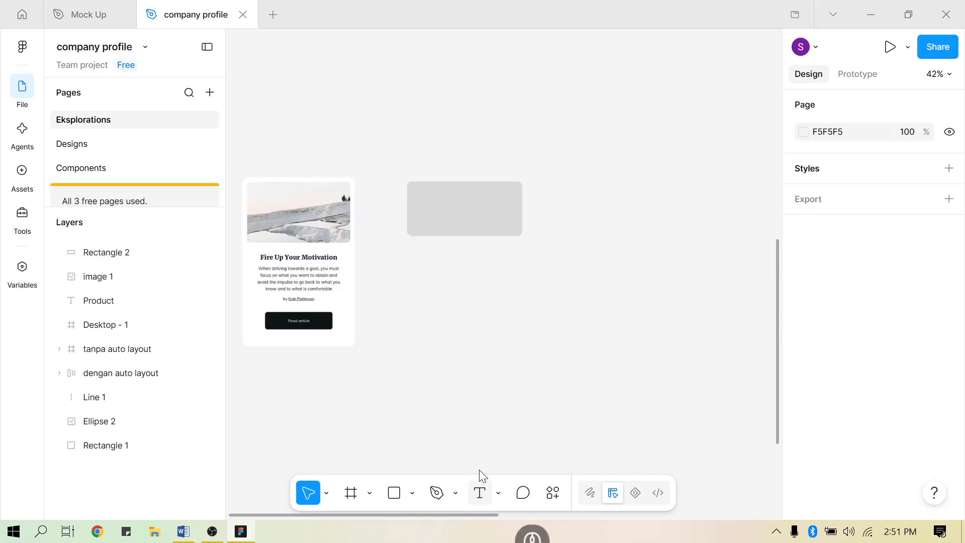
# Add the text "Title of Article" below the grey rectangle and shift it roughly under the rectangle's center
pyautogui.click(480, 493)
pyautogui.click(462, 252)
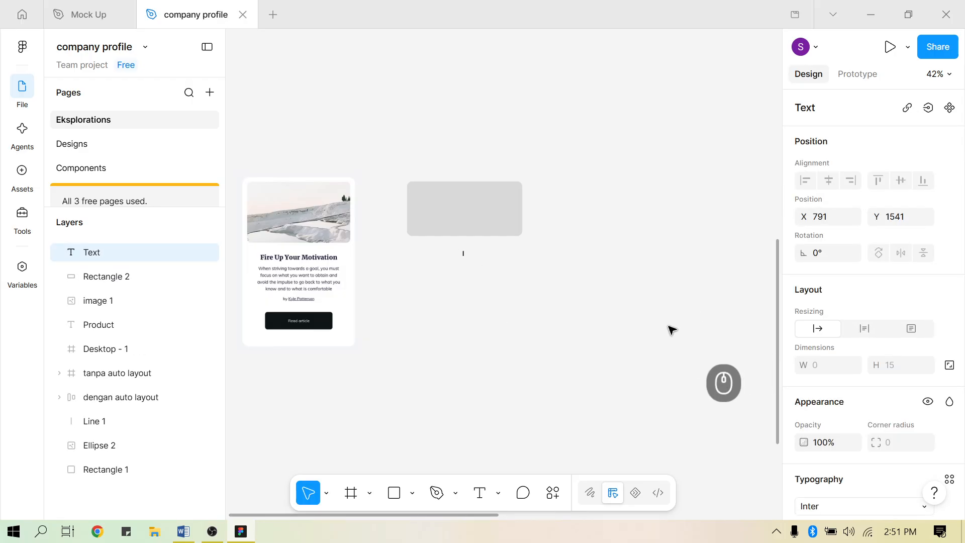
pyautogui.write('Tit')
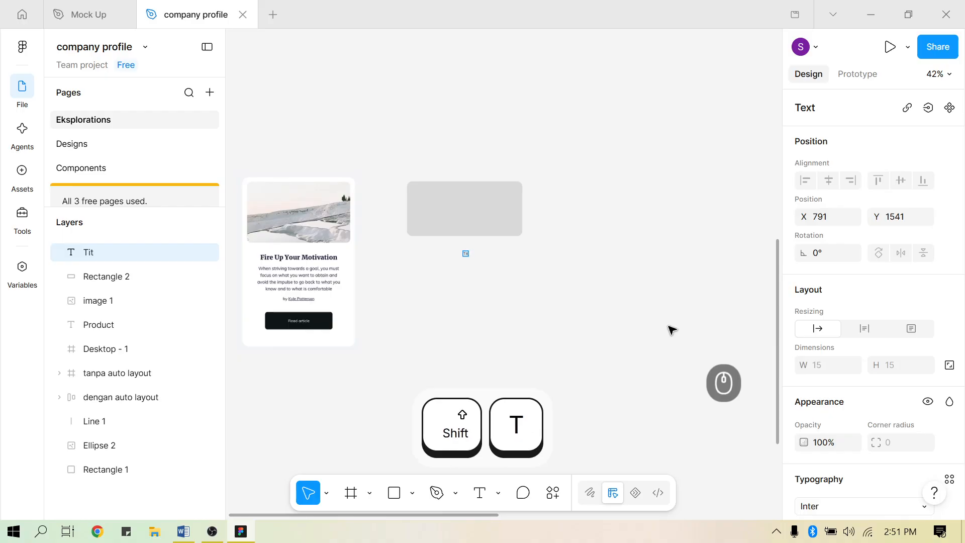
pyautogui.hscroll(-2, 503, 257)
pyautogui.scroll(1, 400, 203)
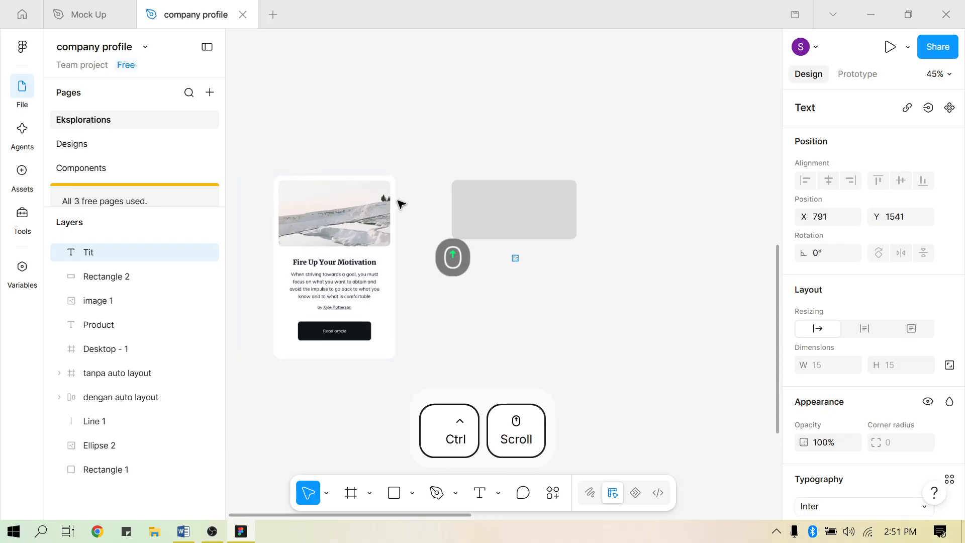
pyautogui.scroll(4, 401, 204)
pyautogui.hscroll(-1, 481, 300)
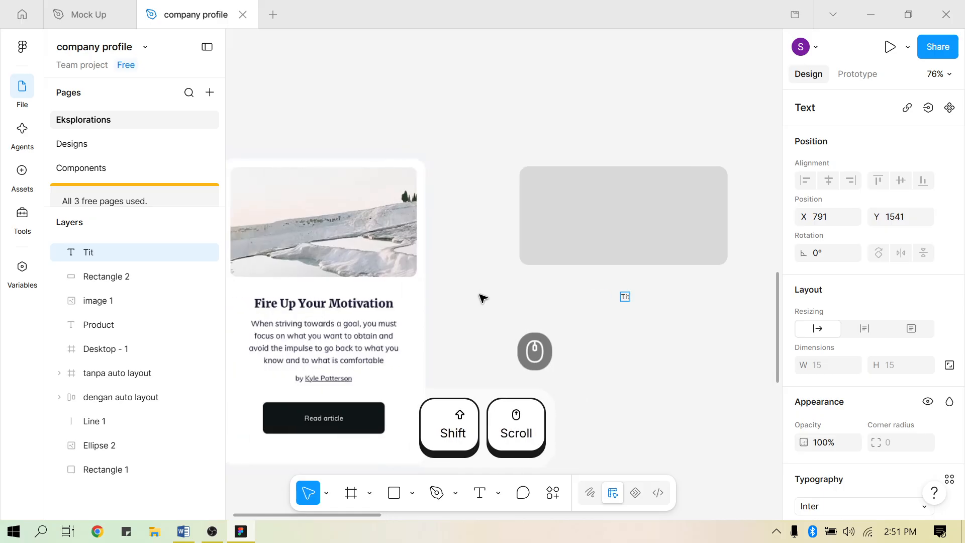
pyautogui.hscroll(-1, 482, 298)
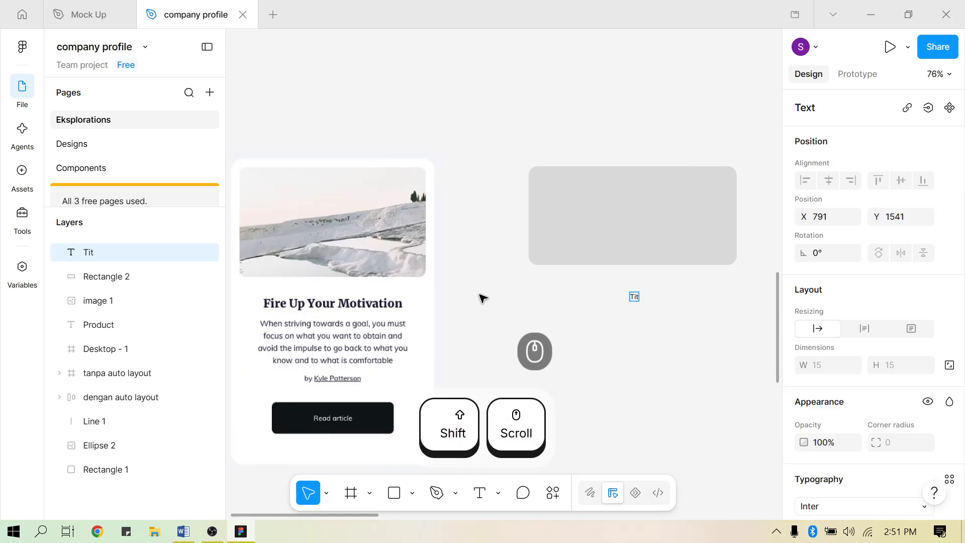
pyautogui.write('of Article')
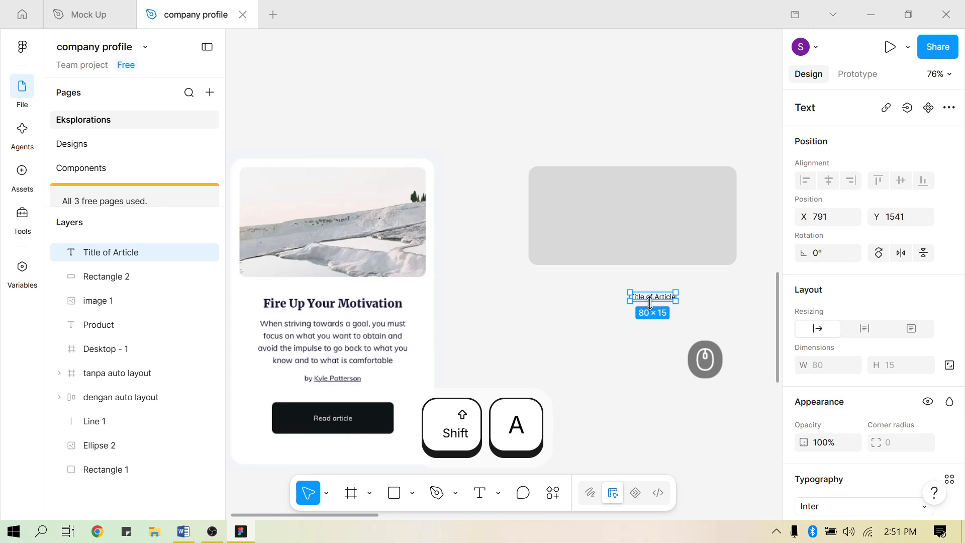
pyautogui.moveTo(645, 299); pyautogui.dragTo(632, 297)
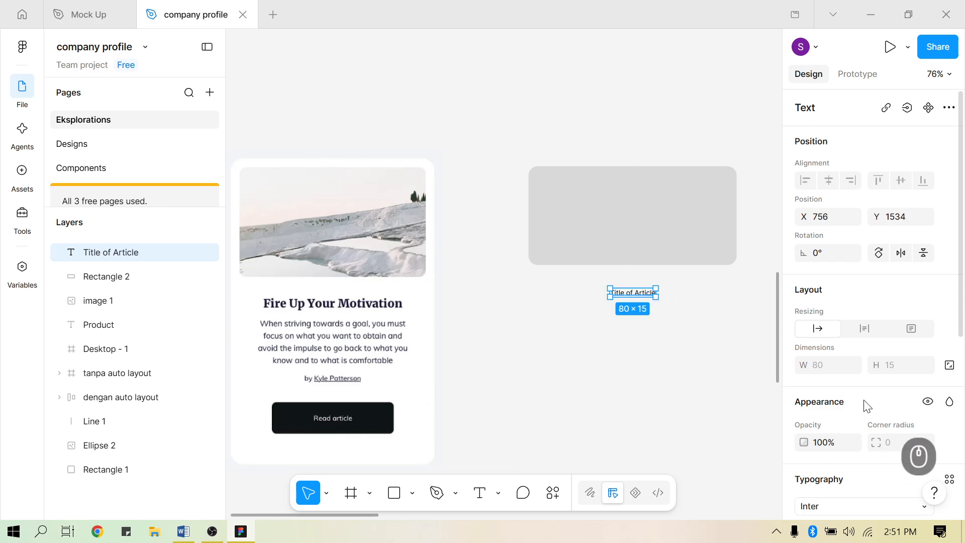
# Style the article title as Extra Bold at size 24 and center it under the grey rectangle
pyautogui.scroll(-5, 864, 403)
pyautogui.click(852, 304)
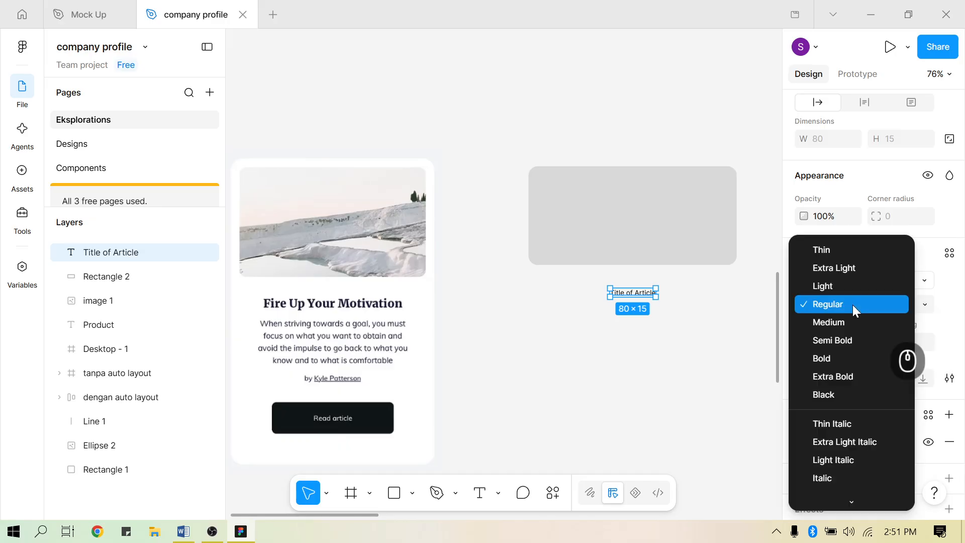
pyautogui.click(842, 379)
pyautogui.click(925, 304)
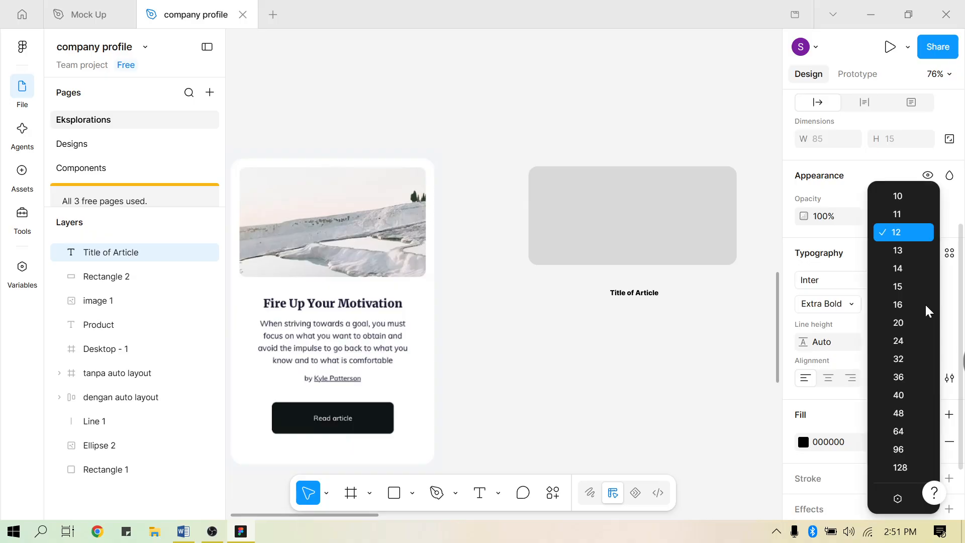
pyautogui.click(903, 358)
pyautogui.moveTo(701, 301); pyautogui.dragTo(650, 304)
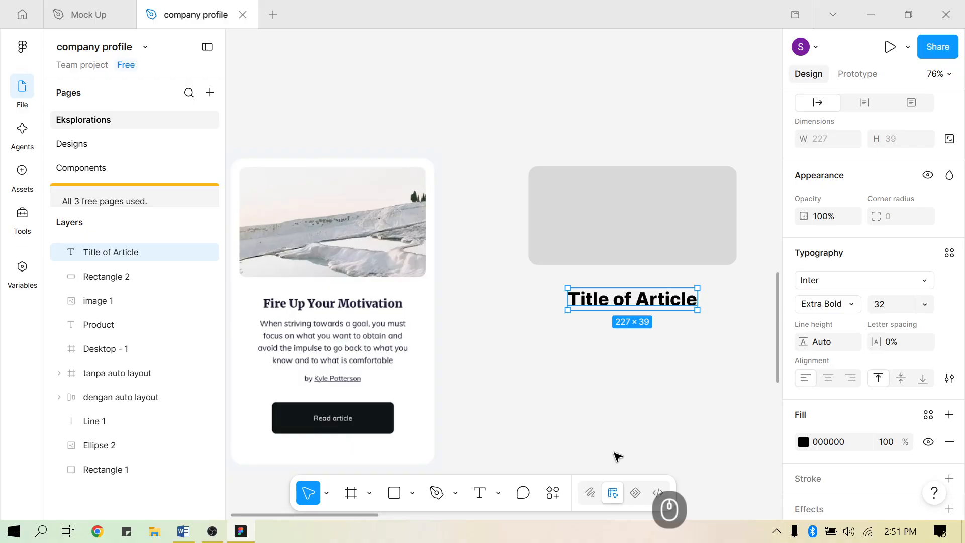
pyautogui.click(918, 305)
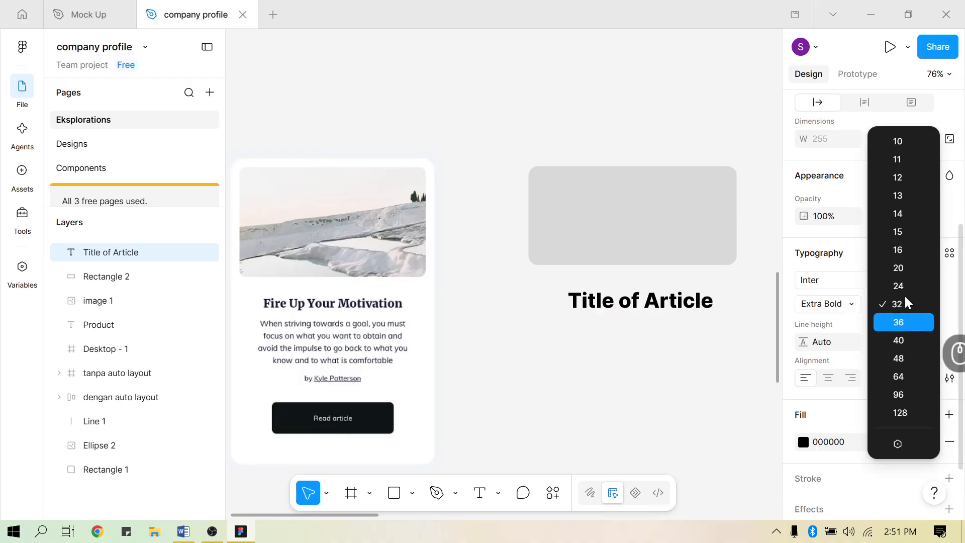
pyautogui.click(904, 287)
pyautogui.moveTo(565, 297); pyautogui.dragTo(639, 333)
pyautogui.click(595, 409)
pyautogui.click(619, 367)
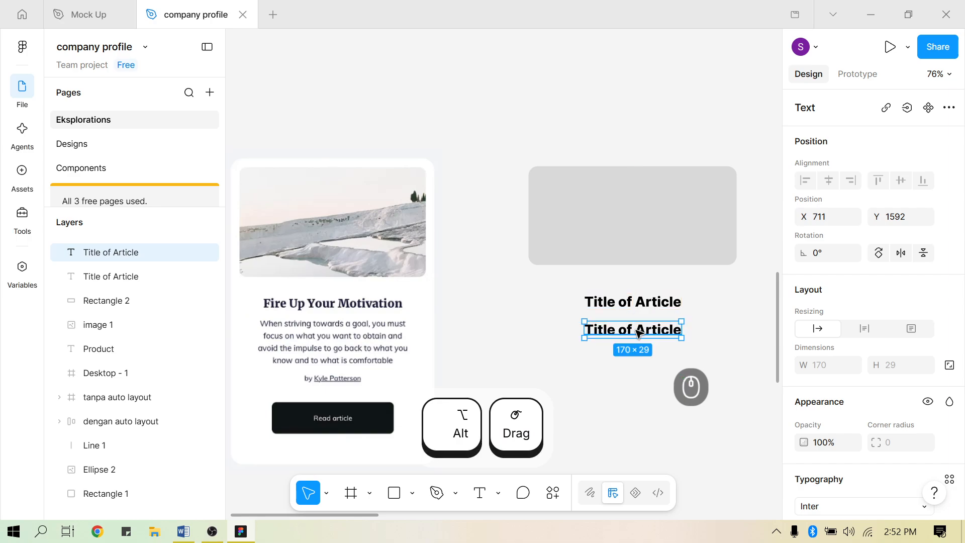
pyautogui.click(625, 406)
pyautogui.click(641, 333)
pyautogui.press('Delete')
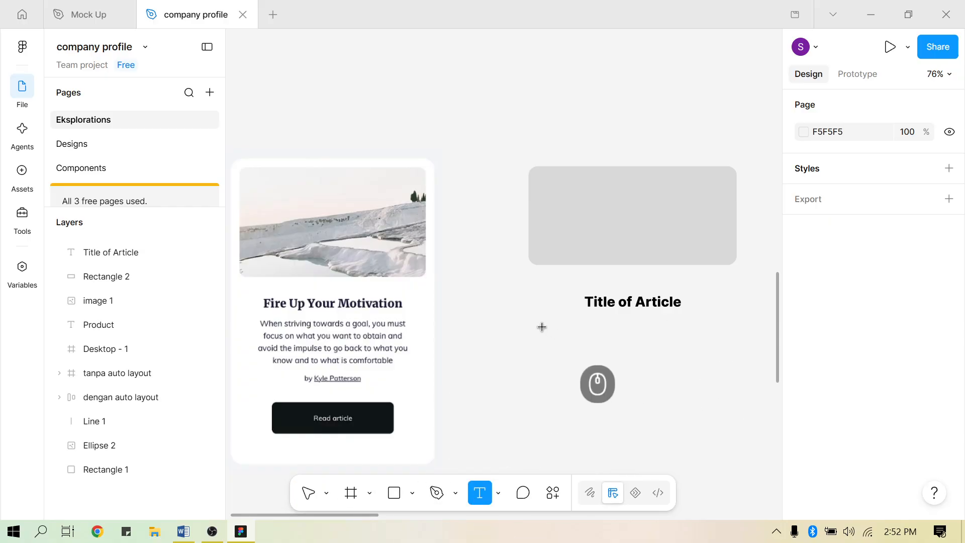
# Draw a text box about 321 × 90 below the article title and set its font weight to Regular
pyautogui.moveTo(542, 328); pyautogui.dragTo(725, 380)
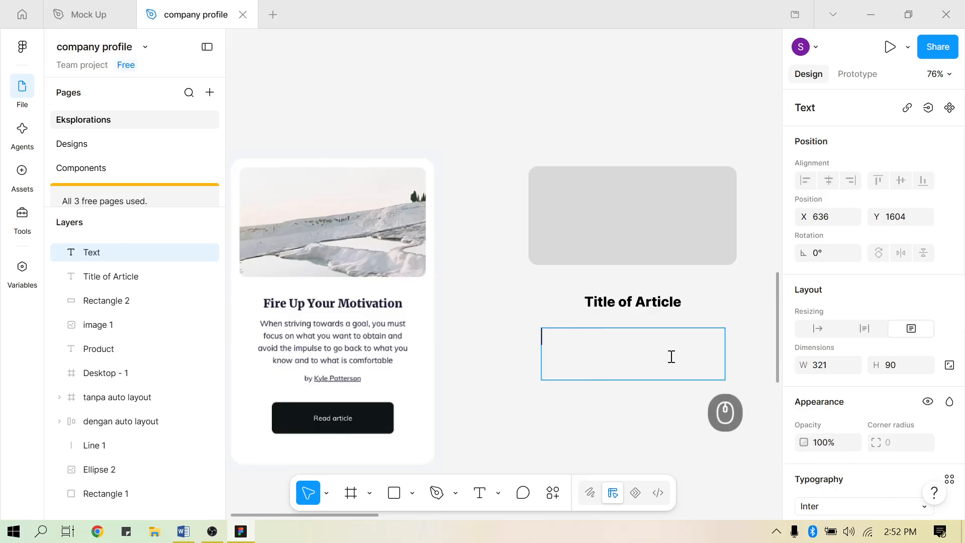
pyautogui.scroll(-2, 889, 286)
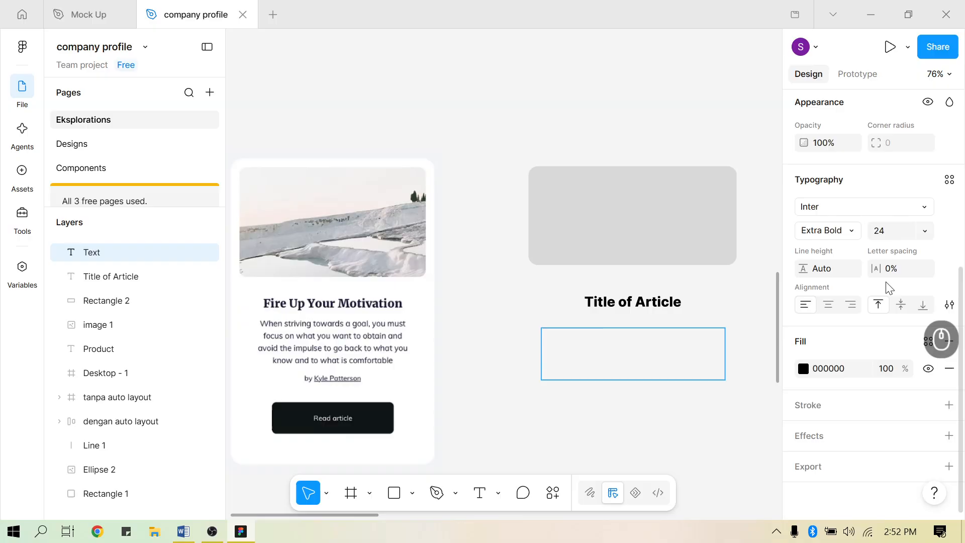
pyautogui.click(854, 232)
pyautogui.click(838, 176)
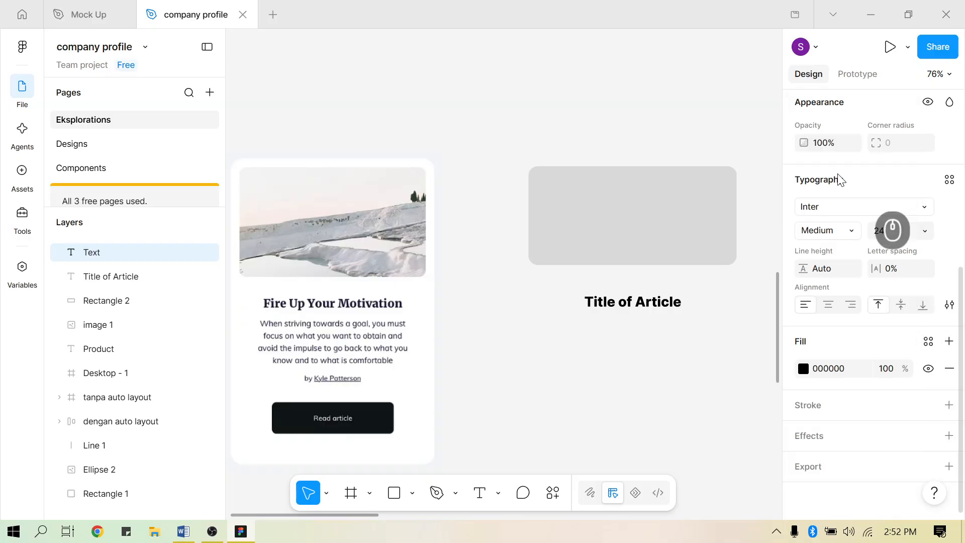
pyautogui.write('sdsd')
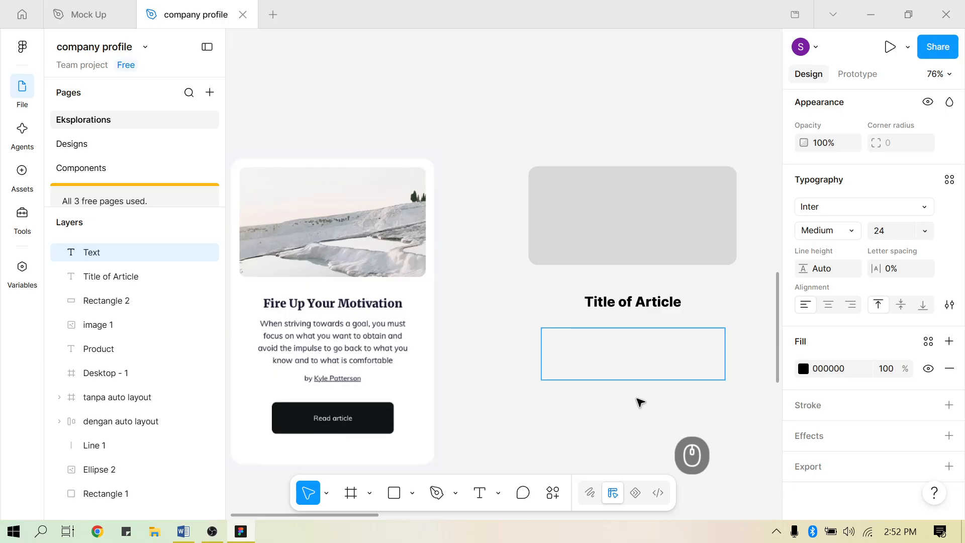
pyautogui.click(851, 231)
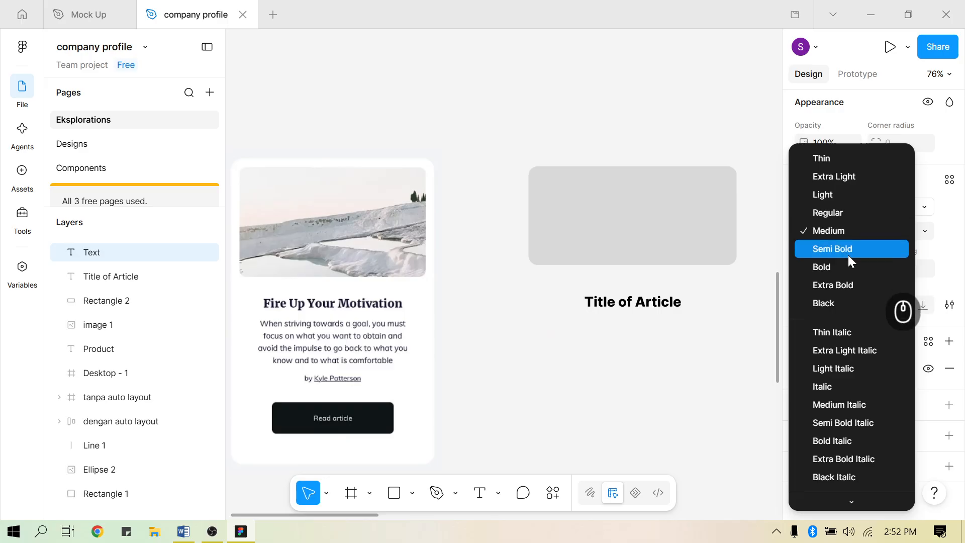
pyautogui.click(828, 213)
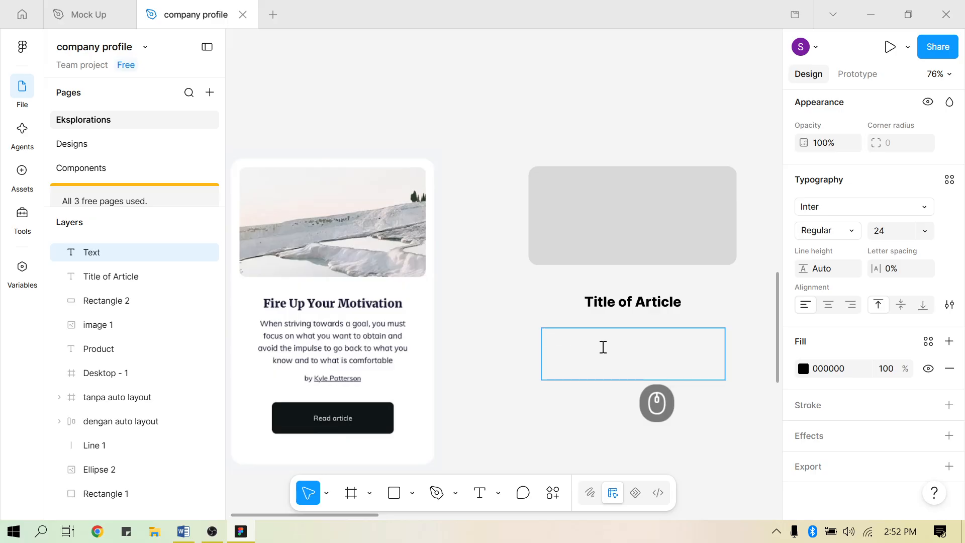
# Fill the text box with "Description of article card, holding a short information about the title"
pyautogui.press('shift')
pyautogui.write('W')
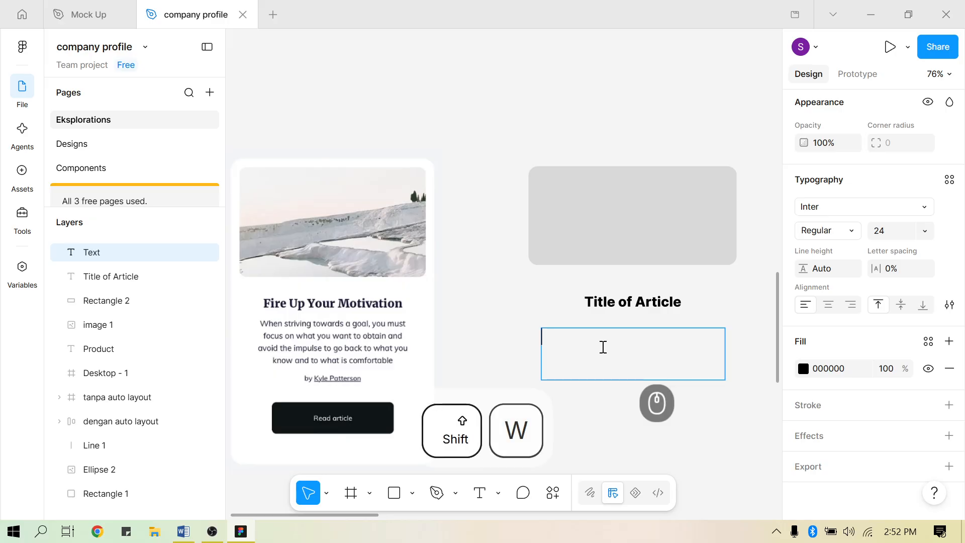
pyautogui.write('Description of')
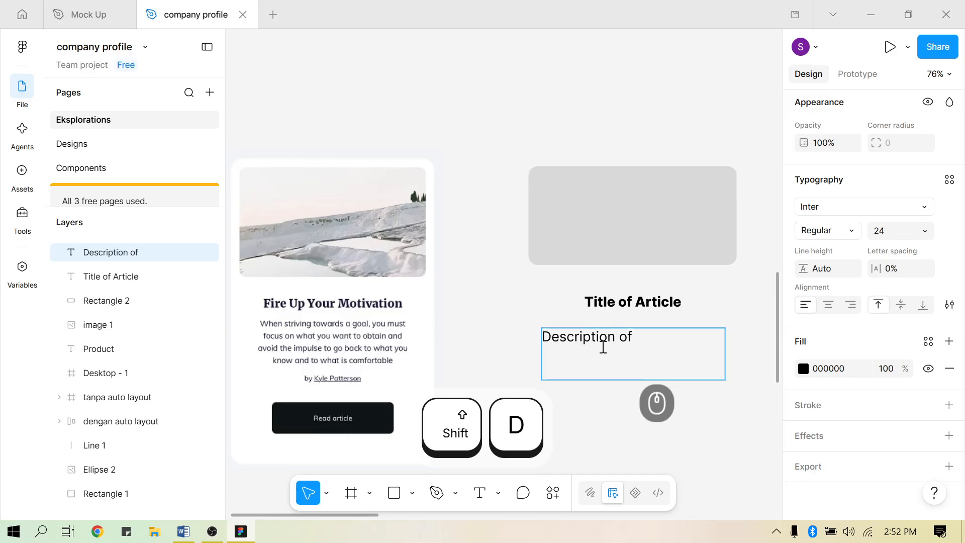
pyautogui.write('art')
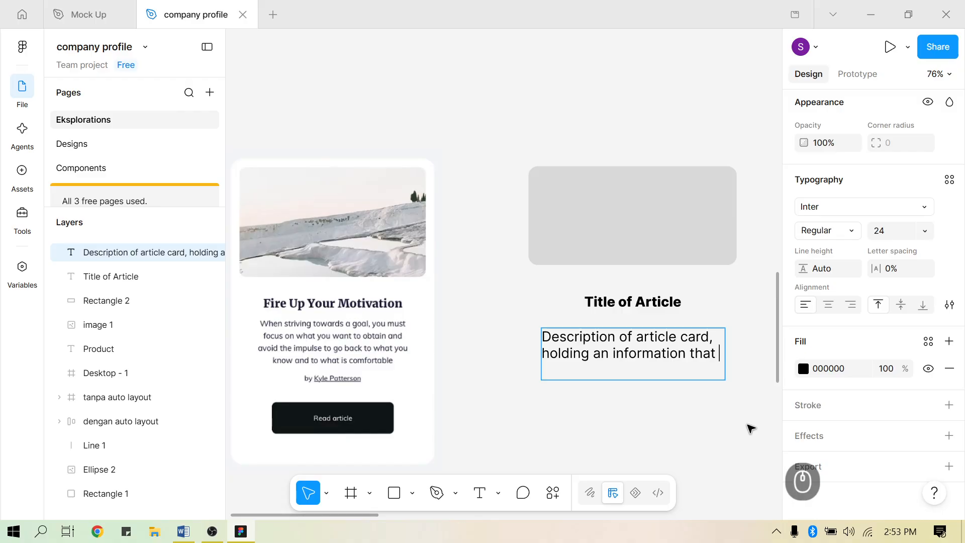
pyautogui.hotkey('ctrl', 'shift', 'Left')
pyautogui.hotkey('ctrl', 'BackSpace')
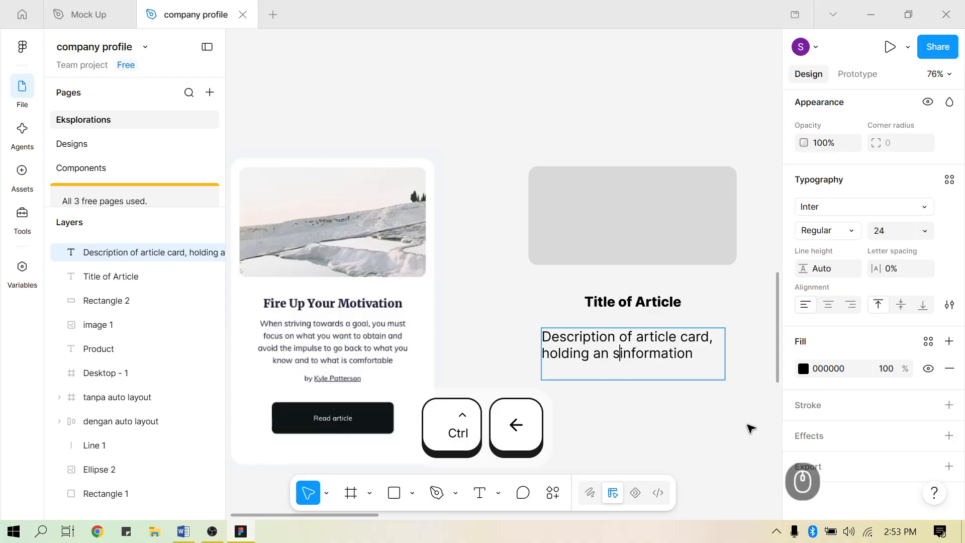
pyautogui.hotkey('ctrl', 'BackSpace')
pyautogui.press('BackSpace')
pyautogui.press('BackSpace')
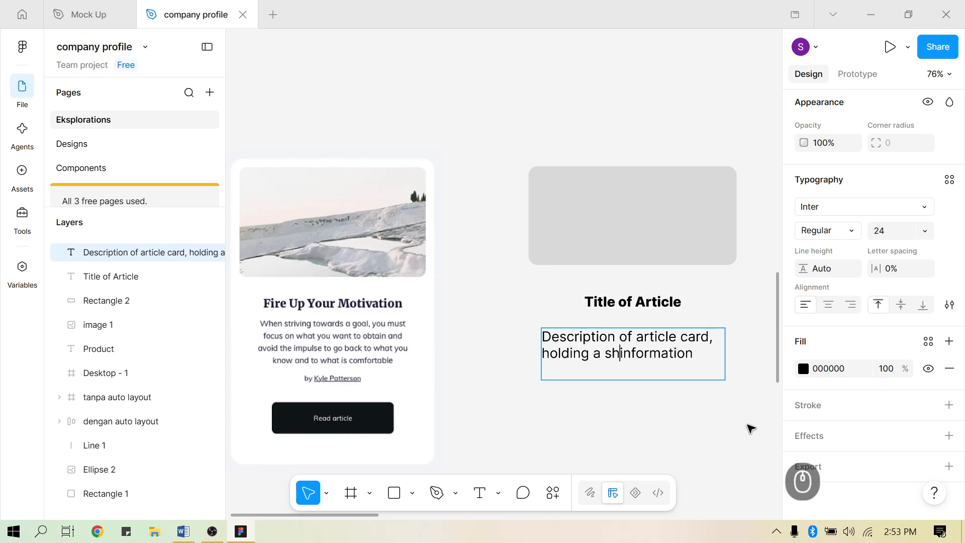
pyautogui.hotkey('ctrl', 'Right')
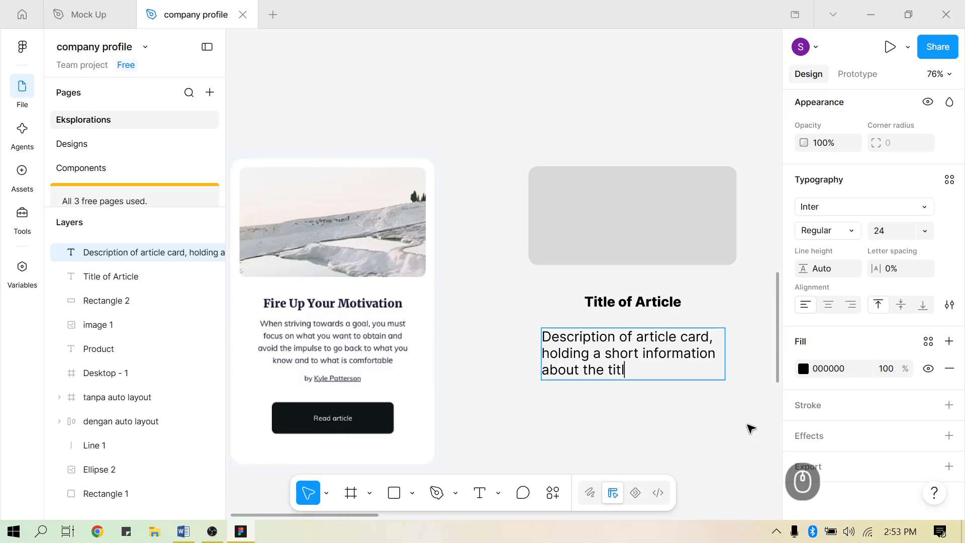
pyautogui.press('Escape')
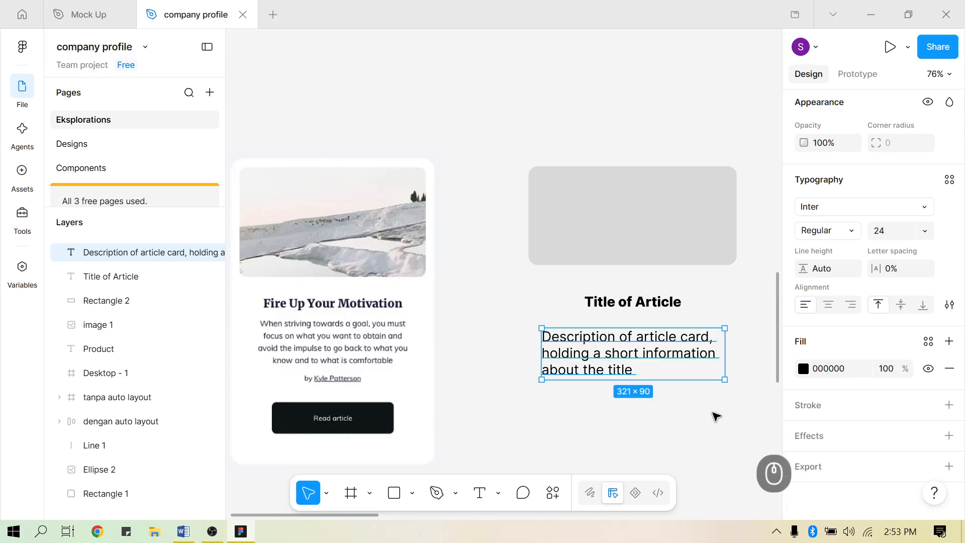
# Move the description up closer beneath the title and center-align its text
pyautogui.moveTo(662, 352); pyautogui.dragTo(662, 339)
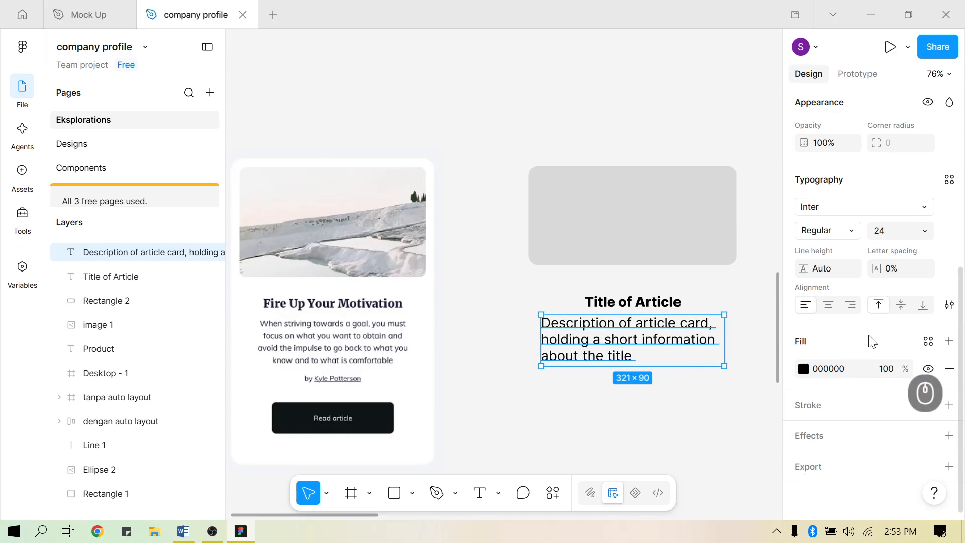
pyautogui.click(831, 305)
pyautogui.click(612, 392)
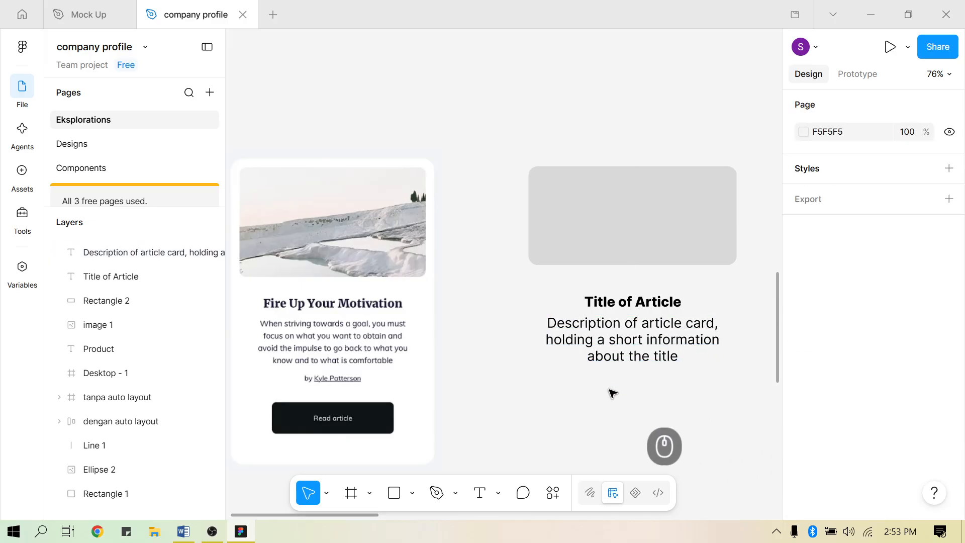
# Compare the new card's description area with the reference card's text, author line and Read article button
pyautogui.click(618, 352)
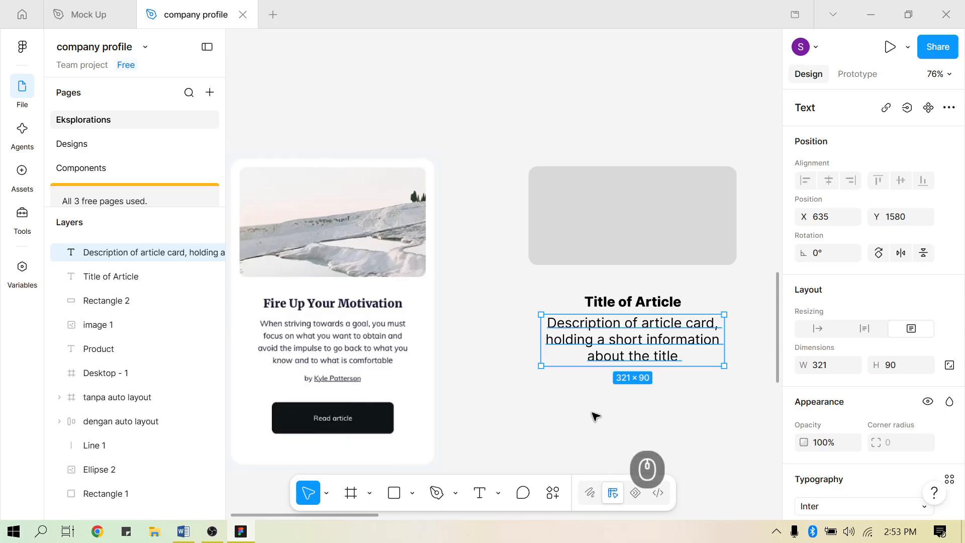
pyautogui.click(322, 381)
pyautogui.hscroll(-1, 321, 382)
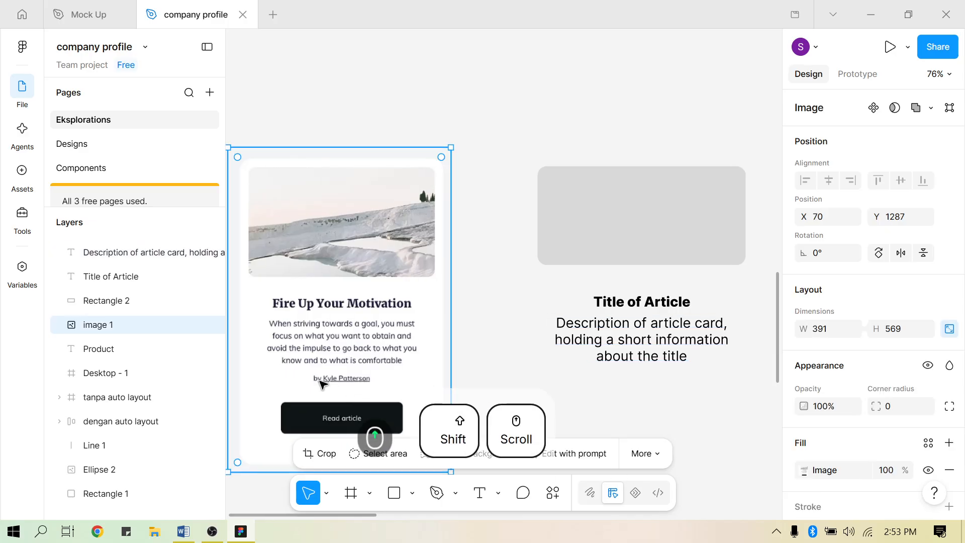
pyautogui.scroll(-2, 571, 390)
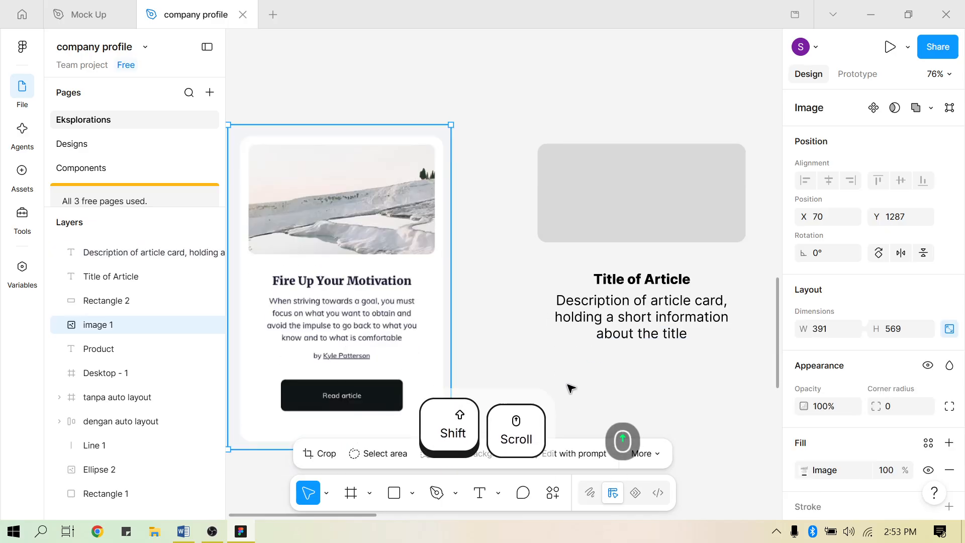
pyautogui.click(621, 354)
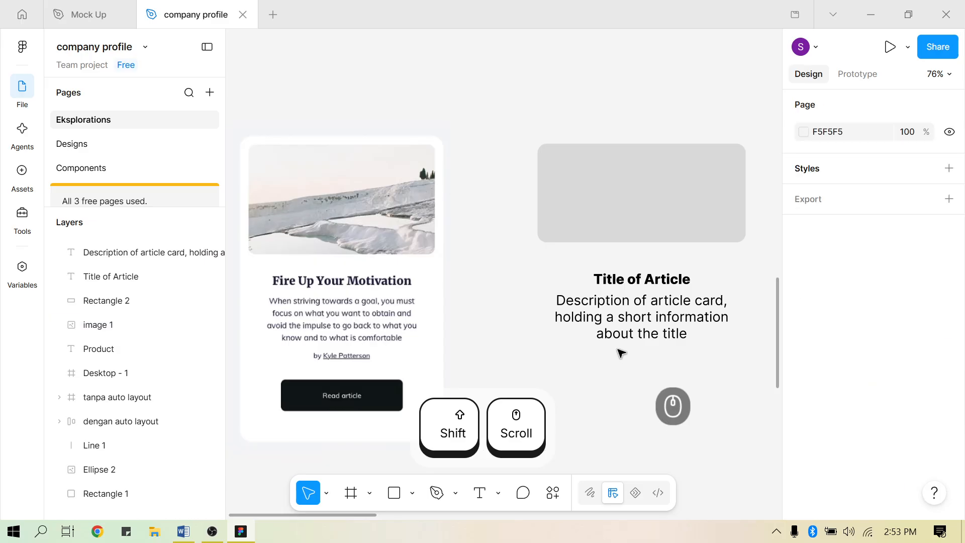
pyautogui.click(622, 314)
pyautogui.click(400, 399)
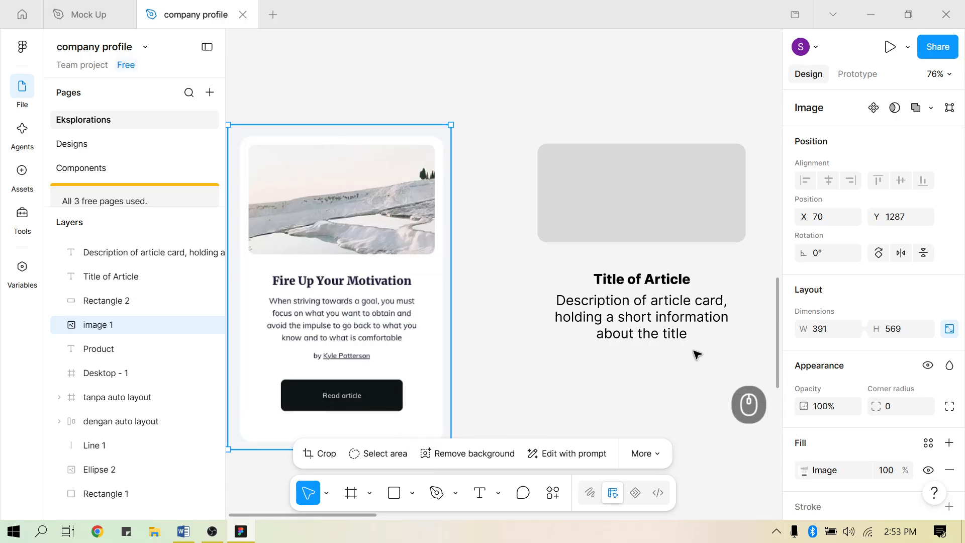
pyautogui.click(578, 378)
# Check the components created in this file for a reusable button
pyautogui.click(22, 171)
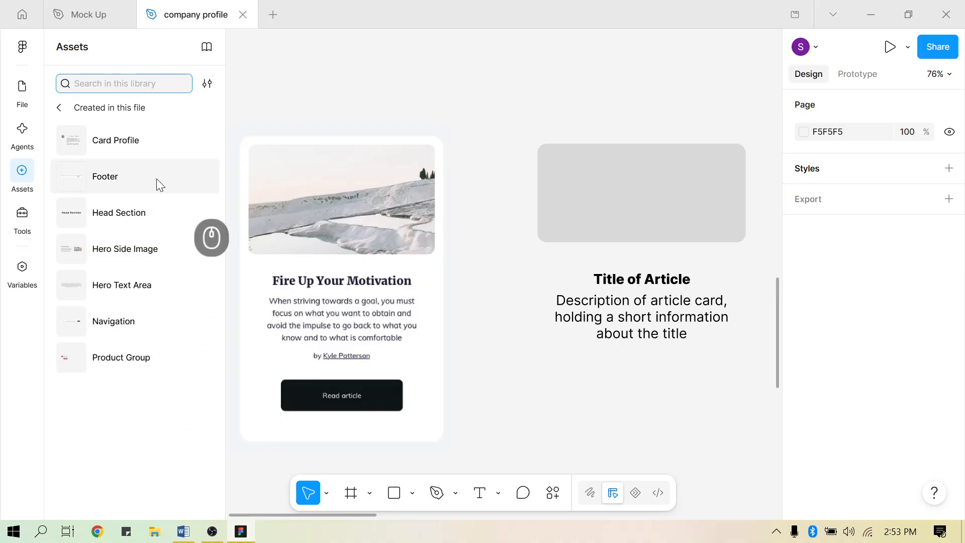
pyautogui.click(581, 393)
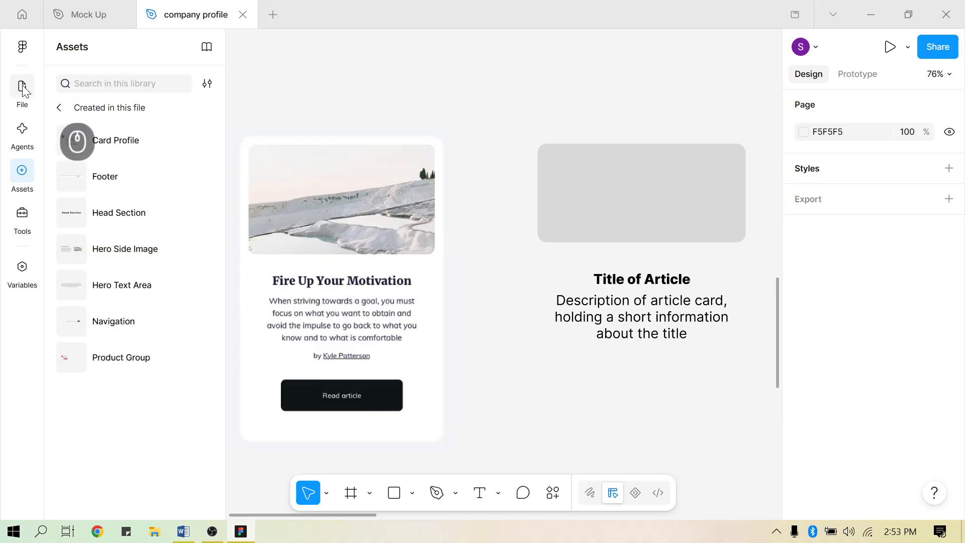
pyautogui.click(23, 88)
pyautogui.scroll(-2, 596, 313)
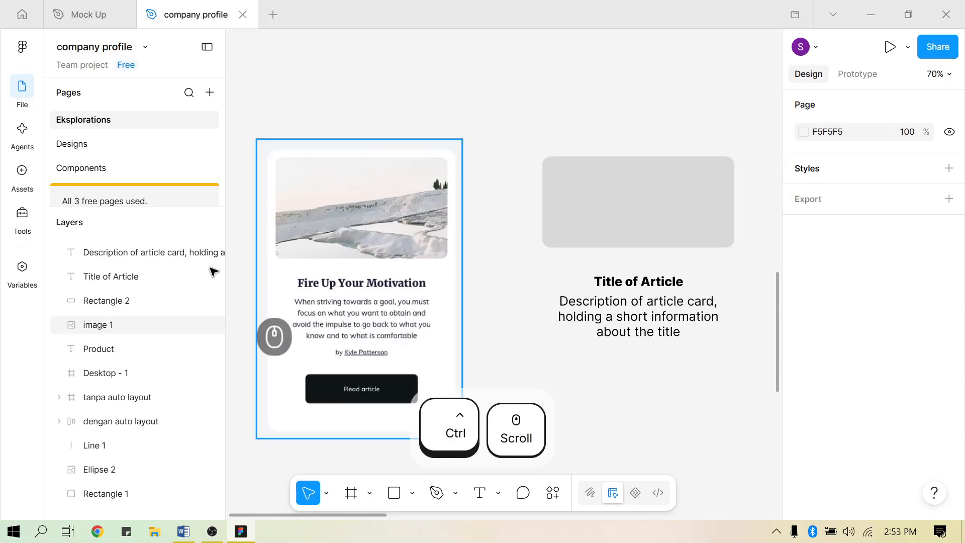
# Open the Components page and locate the Login button inside the Navigation component
pyautogui.click(132, 169)
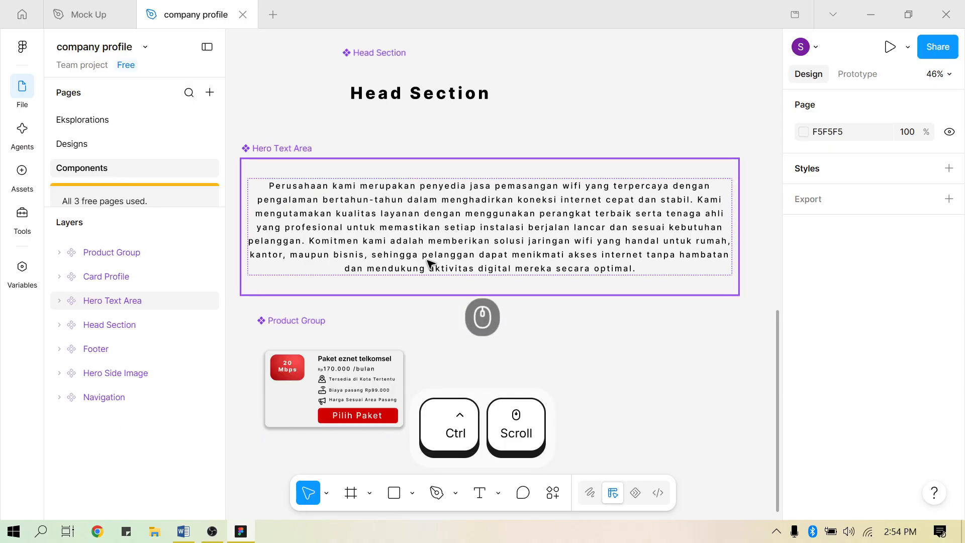
pyautogui.keyDown('ctrl'); pyautogui.scroll(-5, 526, 342); pyautogui.keyUp('ctrl')
pyautogui.scroll(5, 526, 345)
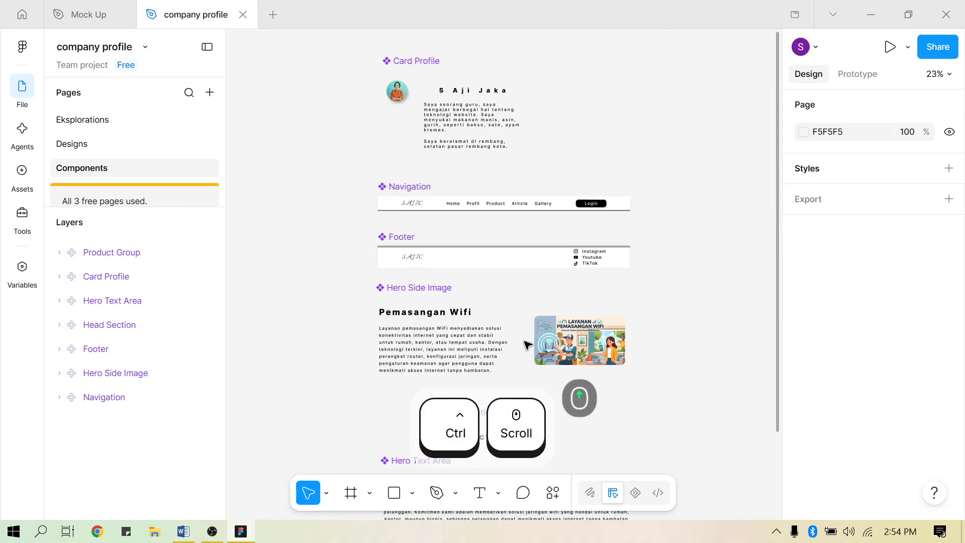
pyautogui.scroll(3, 526, 344)
pyautogui.scroll(-3, 564, 272)
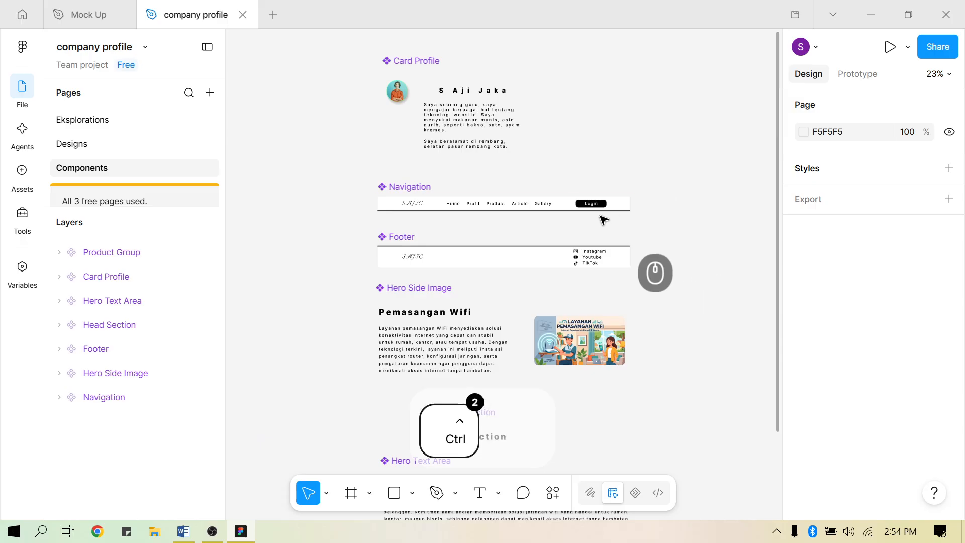
pyautogui.keyDown('ctrl'); pyautogui.scroll(6, 604, 219); pyautogui.keyUp('ctrl')
pyautogui.keyDown('ctrl'); pyautogui.scroll(-5, 602, 216); pyautogui.keyUp('ctrl')
pyautogui.keyDown('ctrl'); pyautogui.scroll(3, 600, 202); pyautogui.keyUp('ctrl')
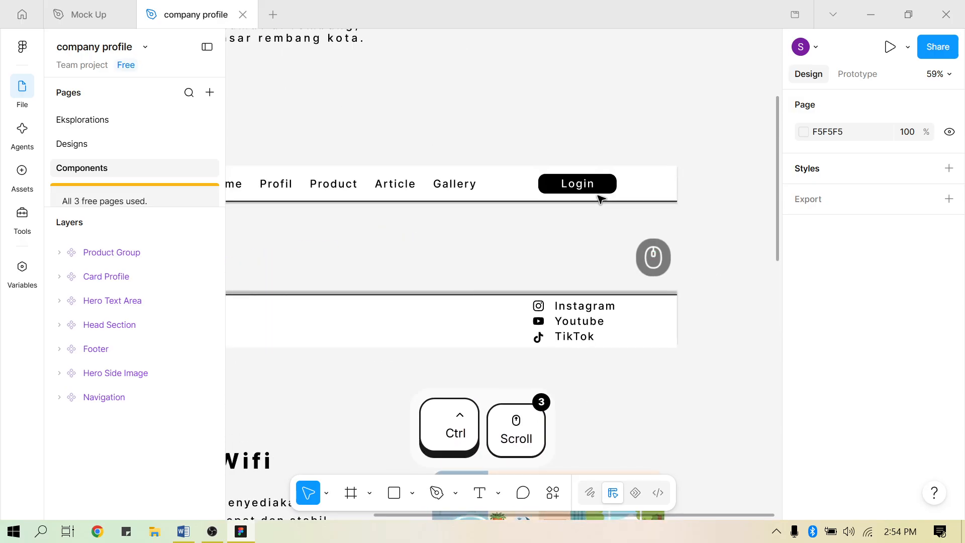
# Duplicate the Login button out of the Navigation component onto the empty canvas above it
pyautogui.click(601, 197)
pyautogui.doubleClick(612, 189)
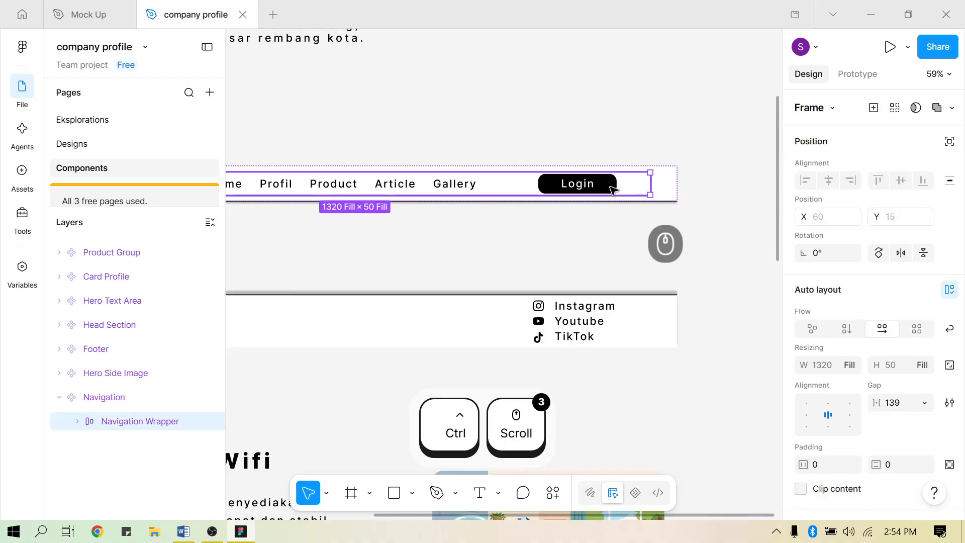
pyautogui.doubleClick(612, 189)
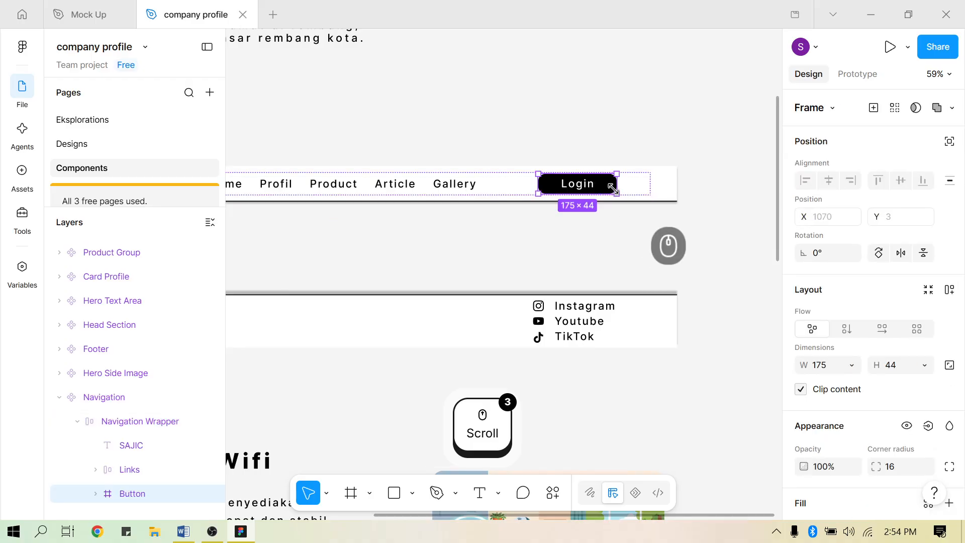
pyautogui.press('alt')
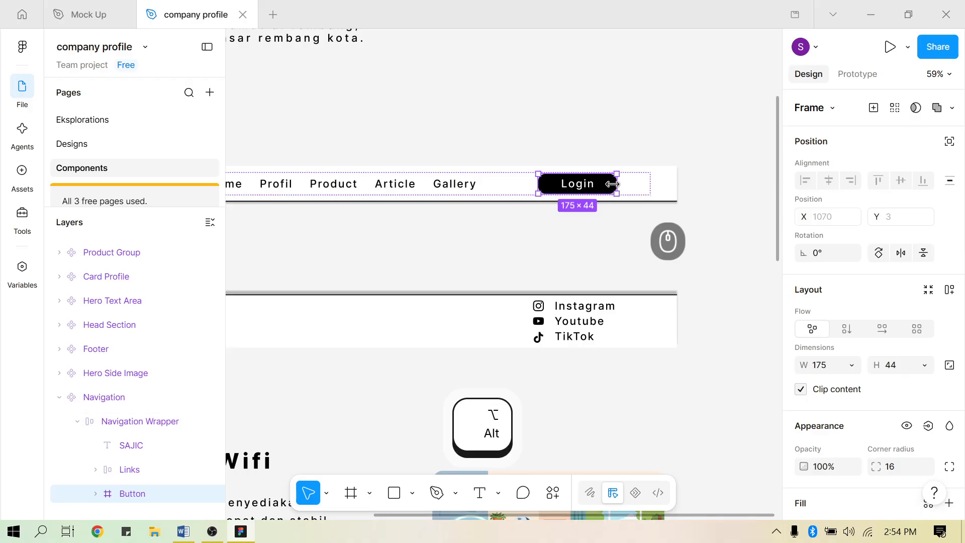
pyautogui.press('alt')
pyautogui.moveTo(610, 187); pyautogui.dragTo(735, 75)
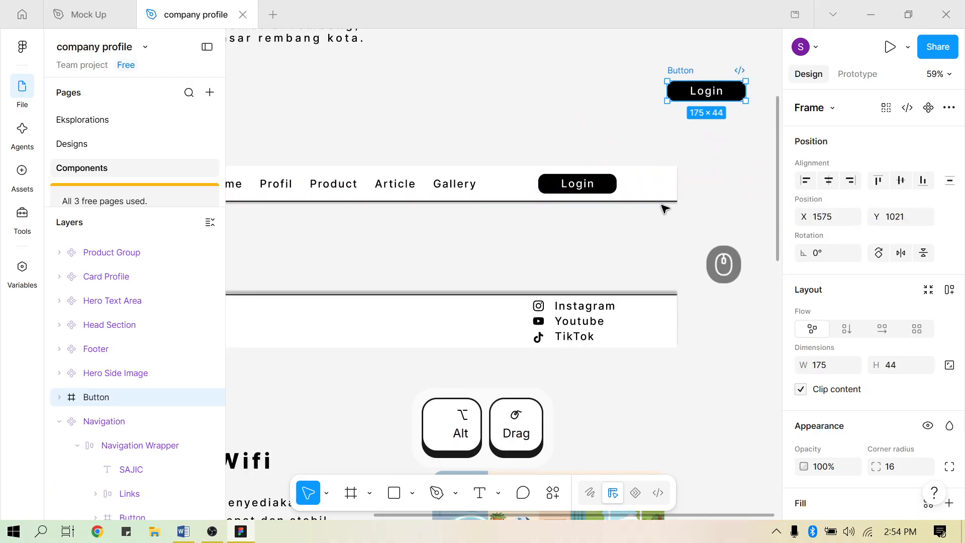
# Move the duplicated Login button up into the free space beside the Card Profile component
pyautogui.scroll(-5, 583, 184)
pyautogui.hscroll(1, 585, 183)
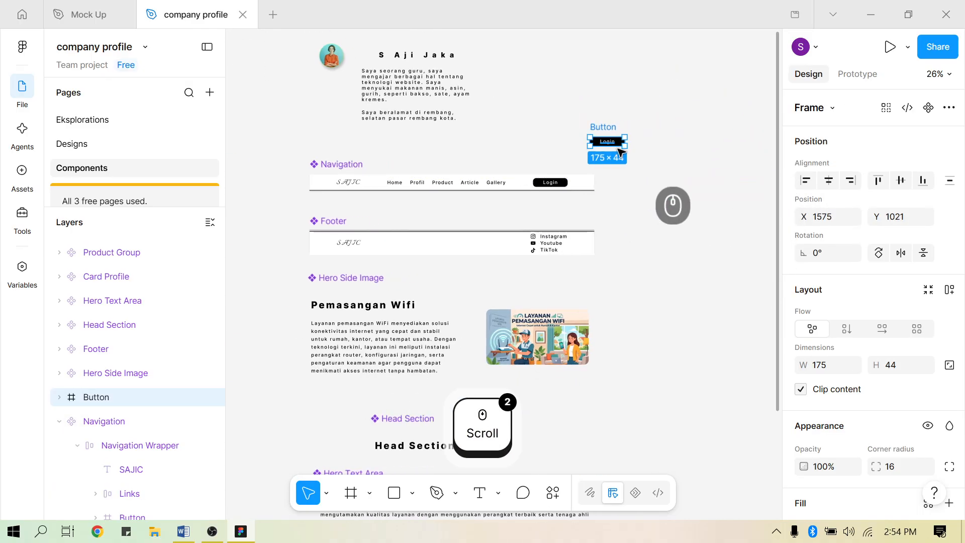
pyautogui.scroll(2, 614, 160)
pyautogui.scroll(2, 614, 164)
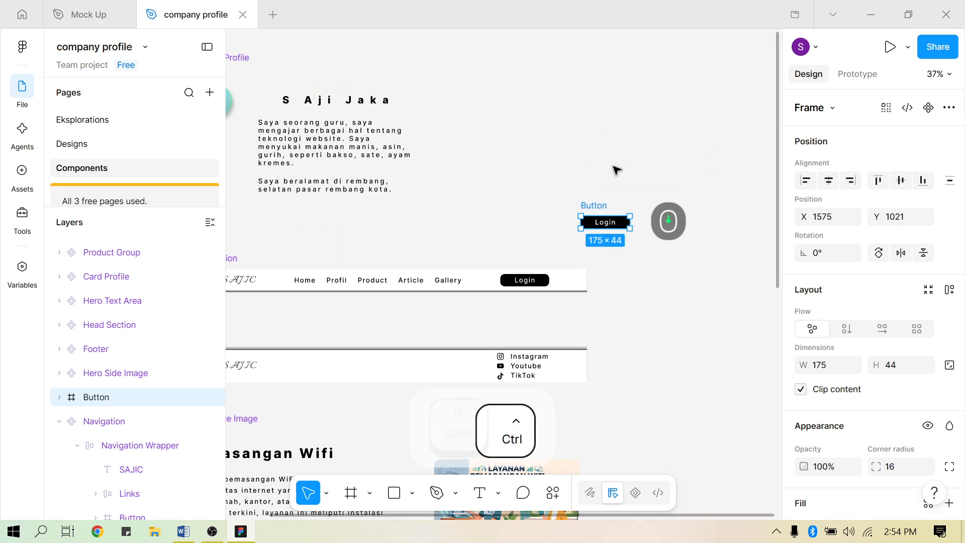
pyautogui.scroll(-4, 613, 174)
pyautogui.scroll(2, 609, 194)
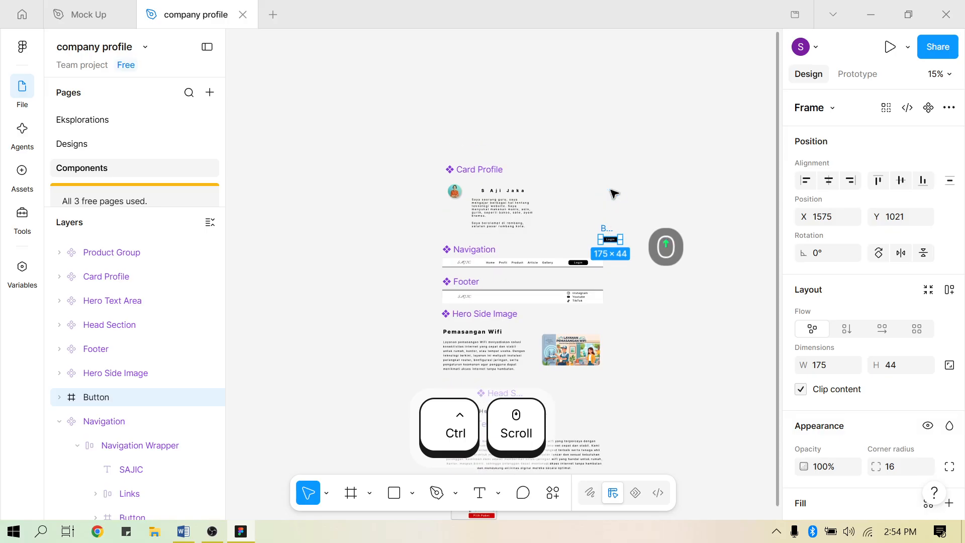
pyautogui.scroll(2, 614, 196)
pyautogui.moveTo(621, 275); pyautogui.dragTo(644, 172)
pyautogui.scroll(3, 643, 174)
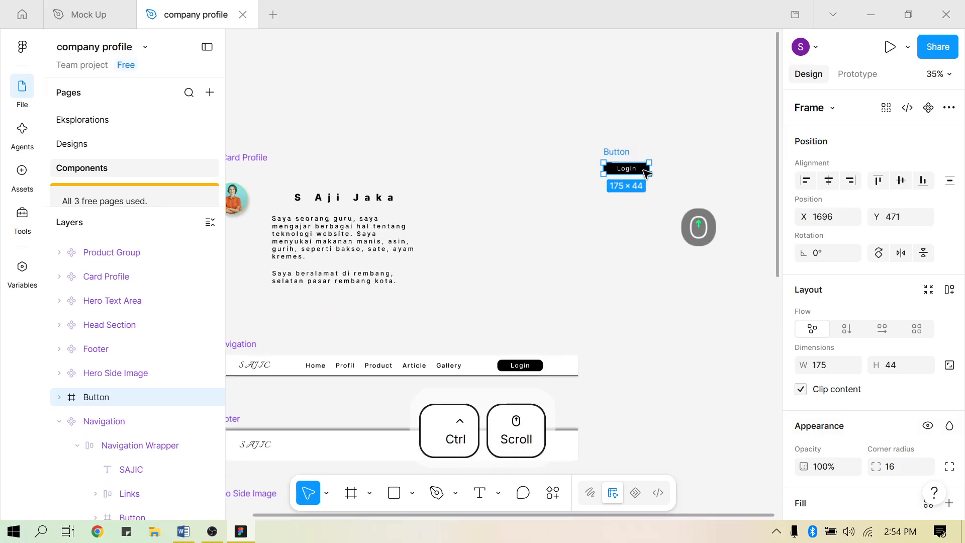
# Convert the standalone Login button frame into a component
pyautogui.hscroll(5, 641, 195)
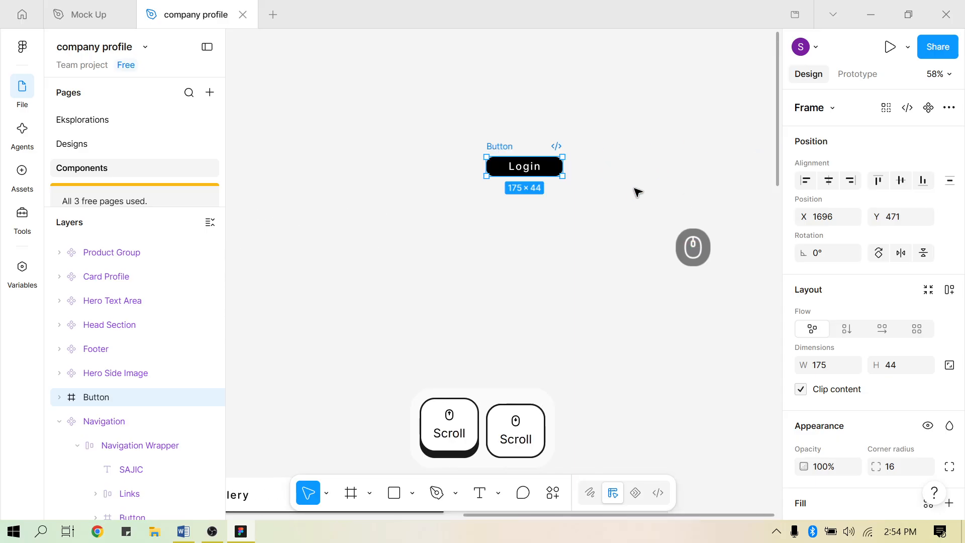
pyautogui.scroll(1, 637, 192)
pyautogui.click(441, 316)
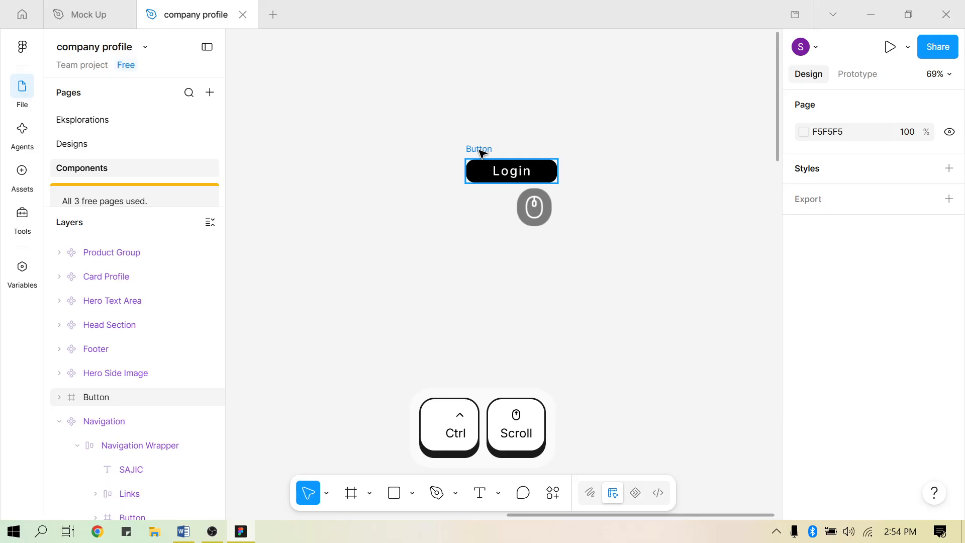
pyautogui.click(481, 156)
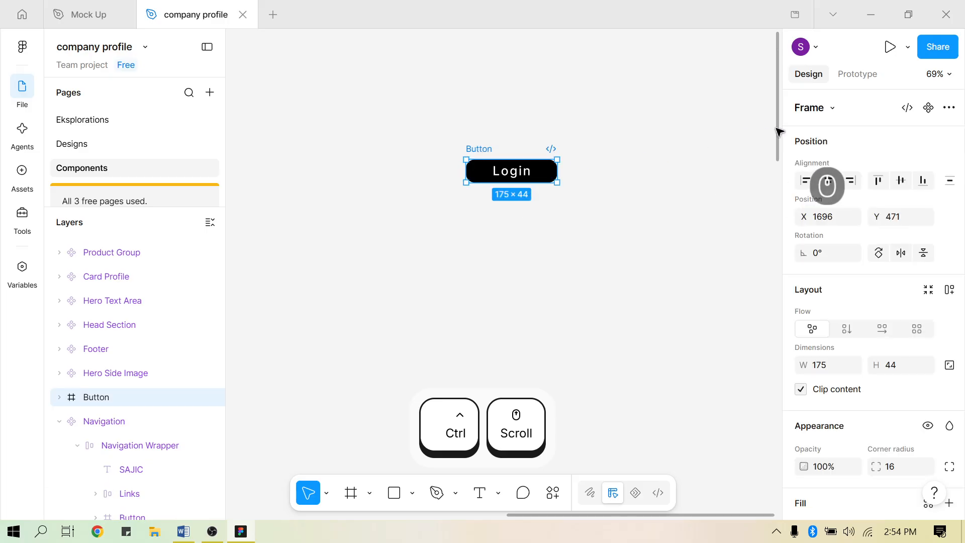
pyautogui.click(934, 114)
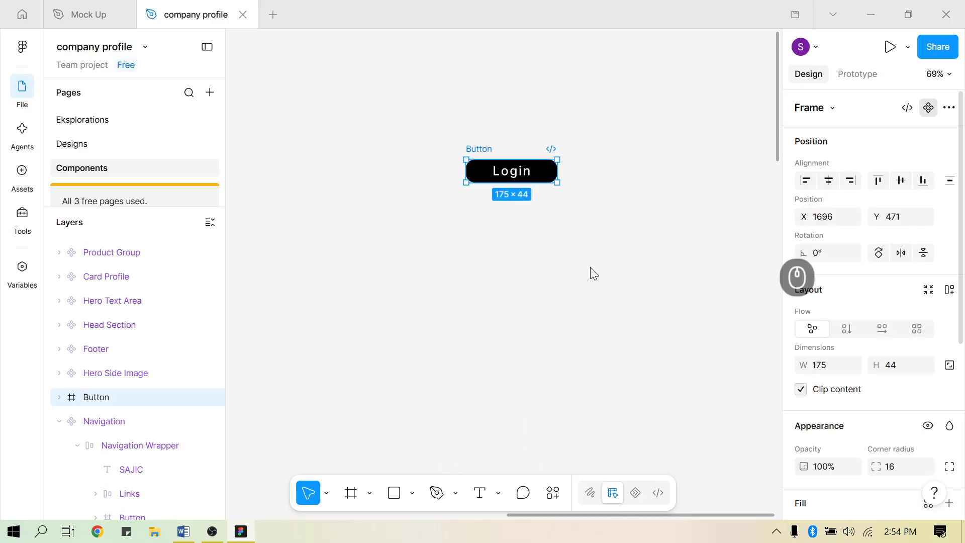
pyautogui.click(505, 351)
# Return to the Eksplorations page and place a Button component instance beneath the new card's description
pyautogui.scroll(-5, 505, 350)
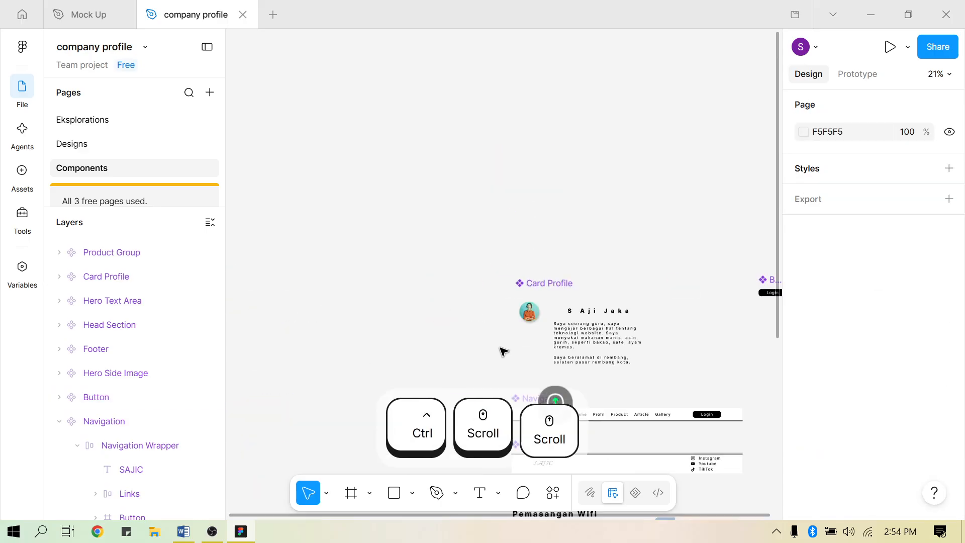
pyautogui.hscroll(2, 641, 352)
pyautogui.scroll(-3, 638, 354)
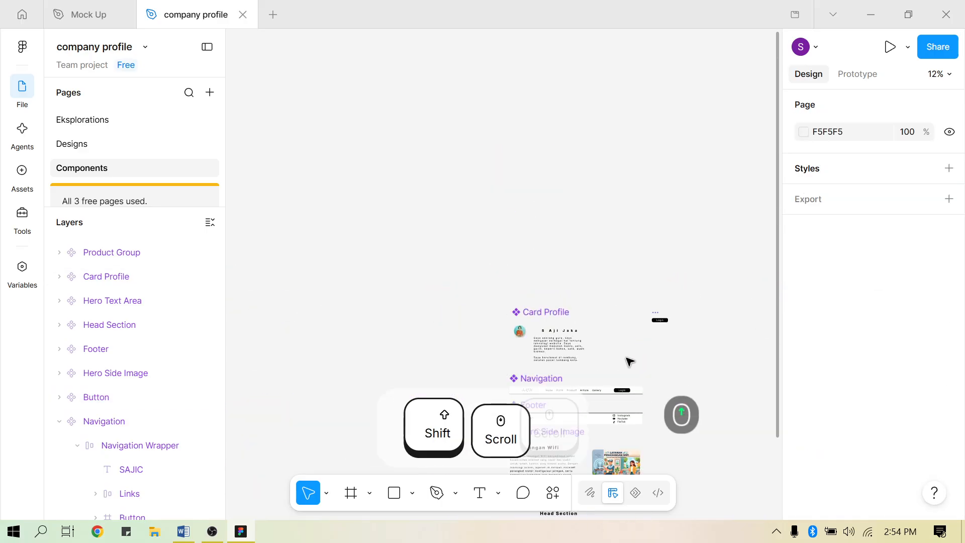
pyautogui.scroll(5, 629, 361)
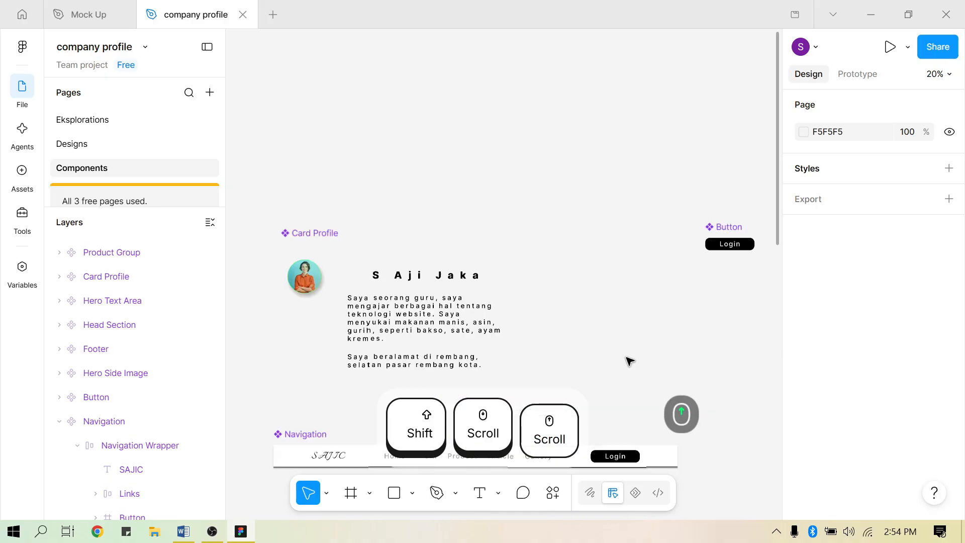
pyautogui.click(93, 122)
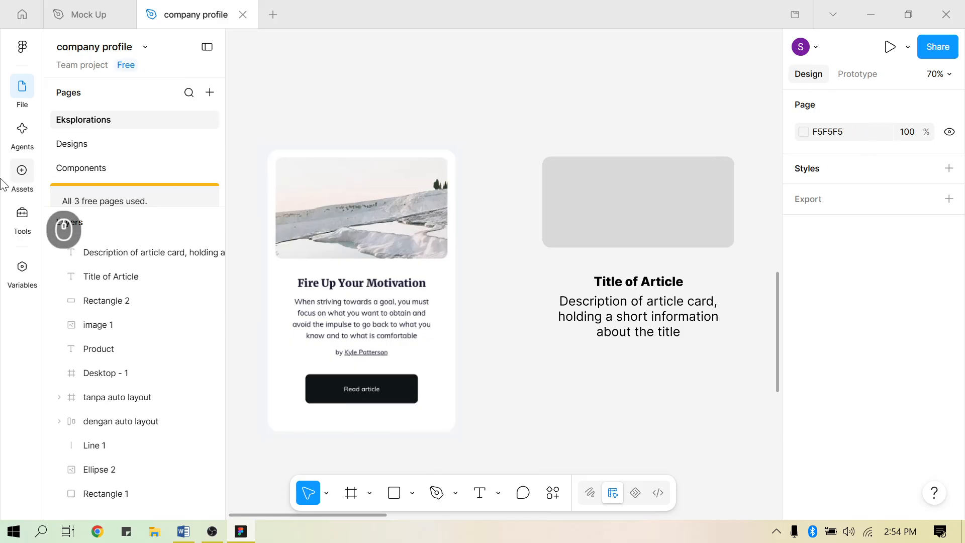
pyautogui.click(16, 175)
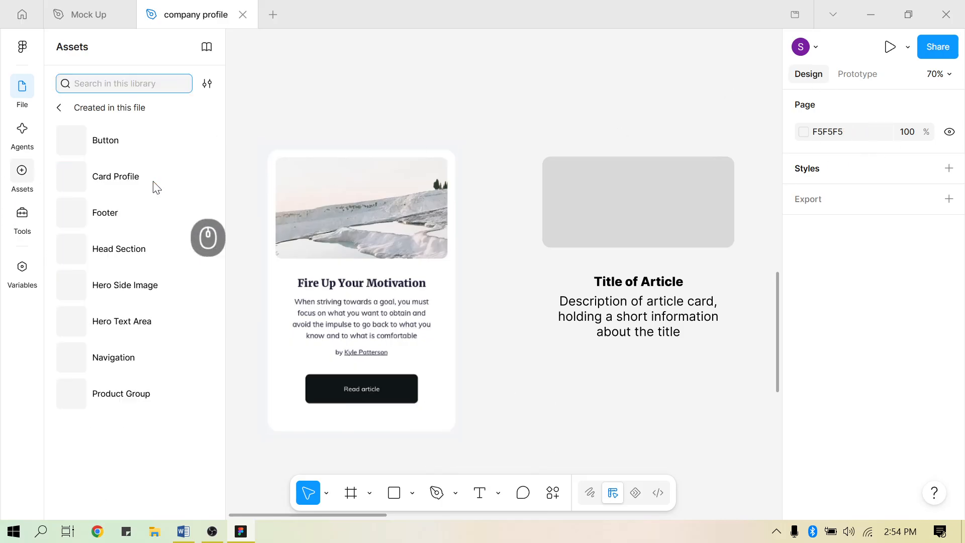
pyautogui.moveTo(125, 142); pyautogui.dragTo(644, 388)
pyautogui.scroll(-1, 624, 369)
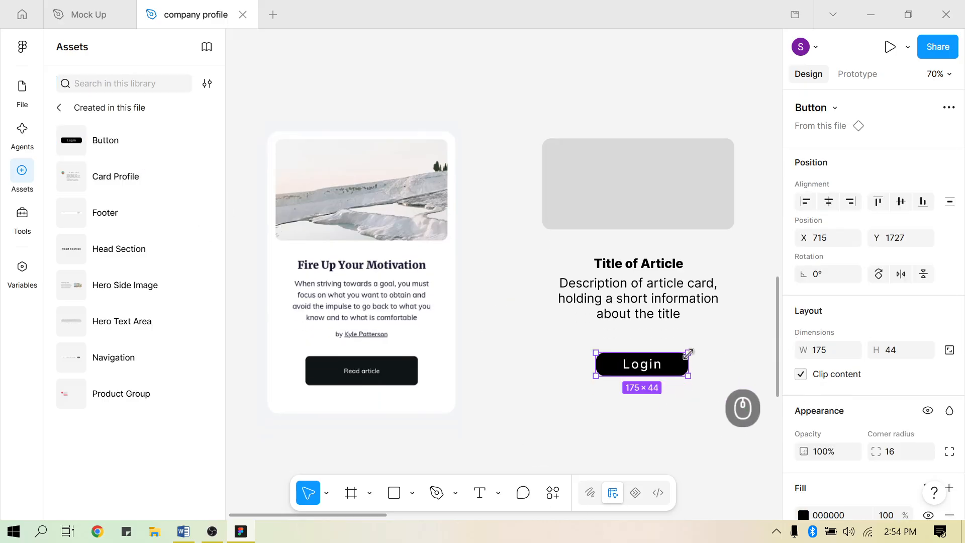
# Set the corner radius of the card's button instance to 8
pyautogui.scroll(-5, 904, 385)
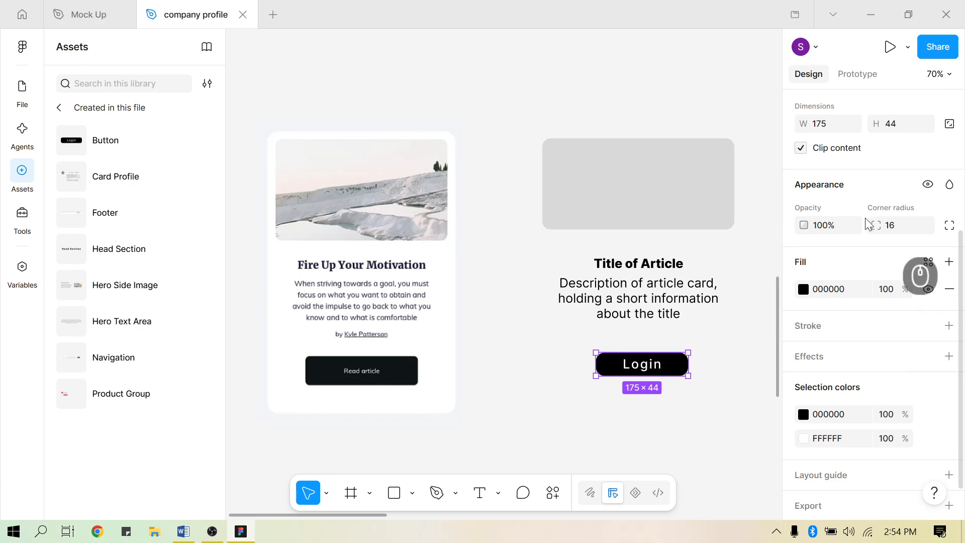
pyautogui.moveTo(877, 226); pyautogui.dragTo(767, 224)
pyautogui.click(593, 380)
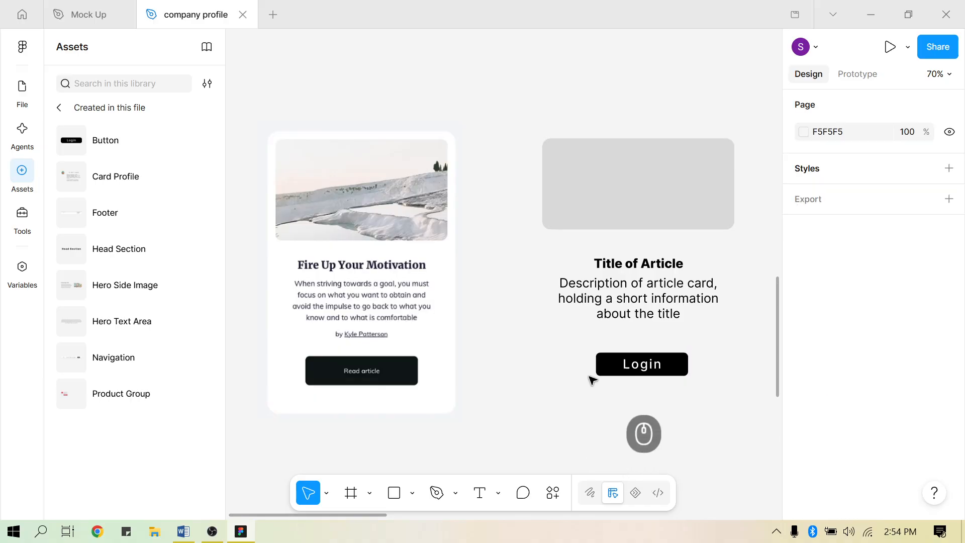
# Position the card's button centrally beneath the description and set its width to 280
pyautogui.click(605, 368)
pyautogui.moveTo(597, 369); pyautogui.dragTo(550, 365)
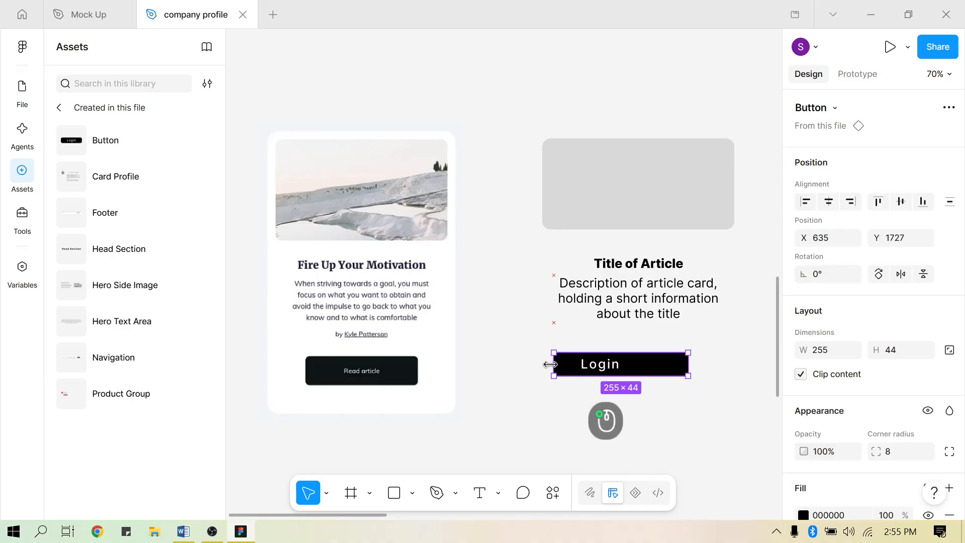
pyautogui.moveTo(693, 368); pyautogui.dragTo(674, 364)
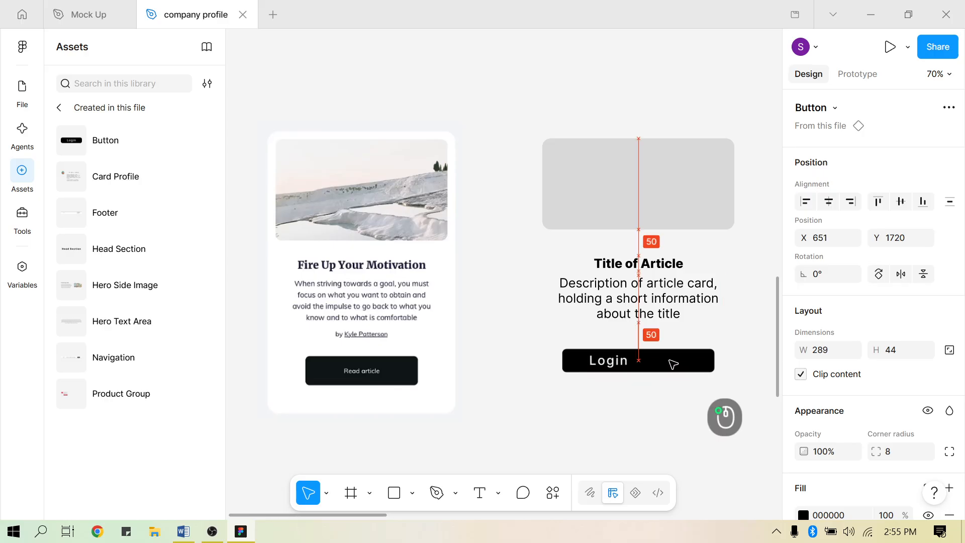
pyautogui.click(825, 351)
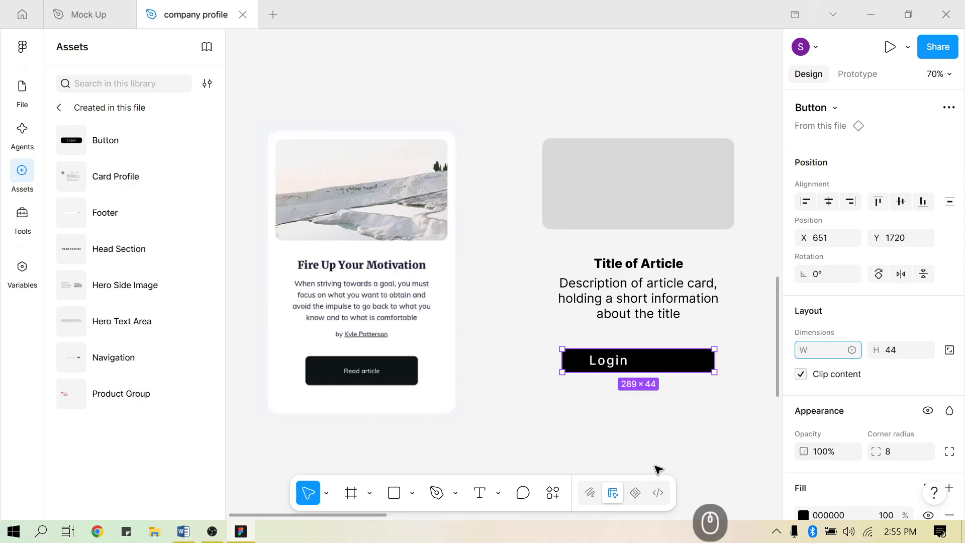
pyautogui.press('Return')
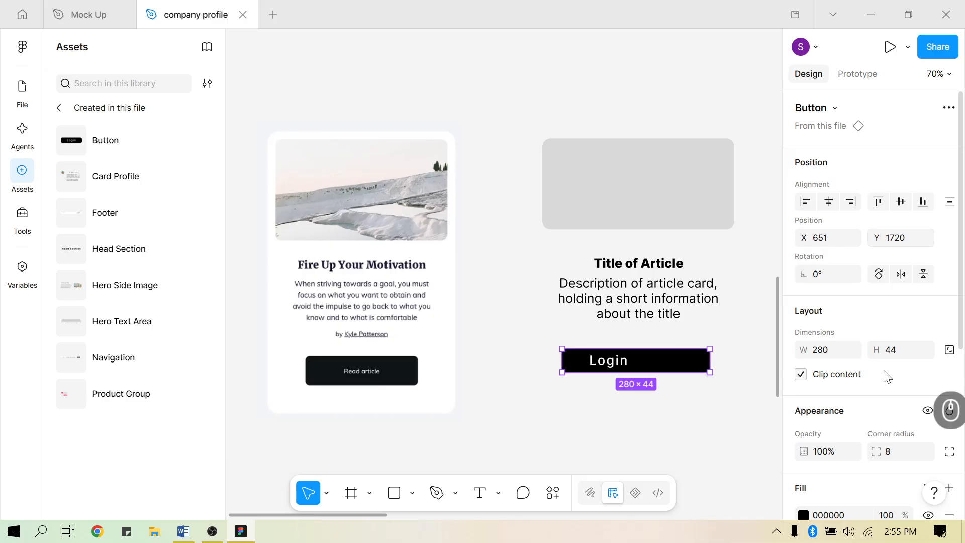
# Examine the layout, constraint and text alignment settings of the button instance and its Login label
pyautogui.scroll(-5, 862, 446)
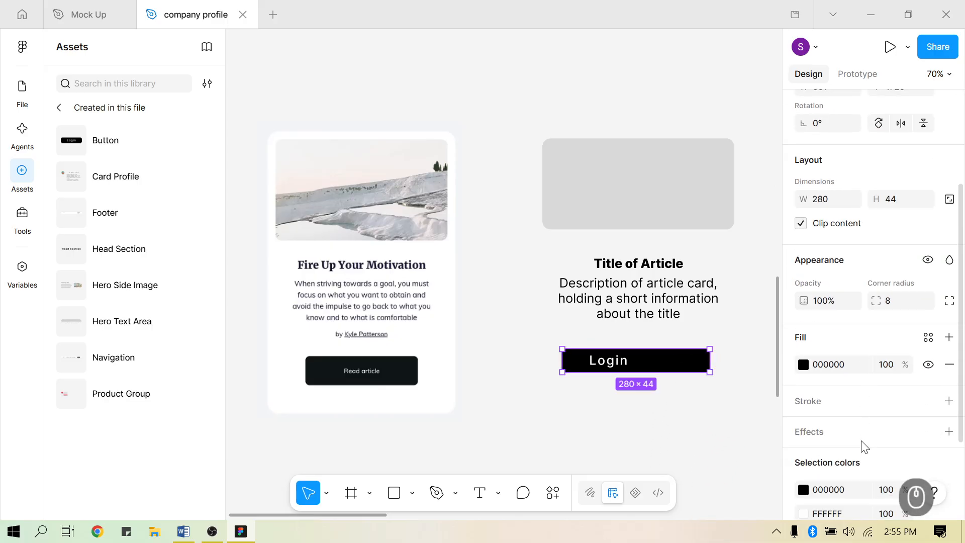
pyautogui.scroll(5, 862, 446)
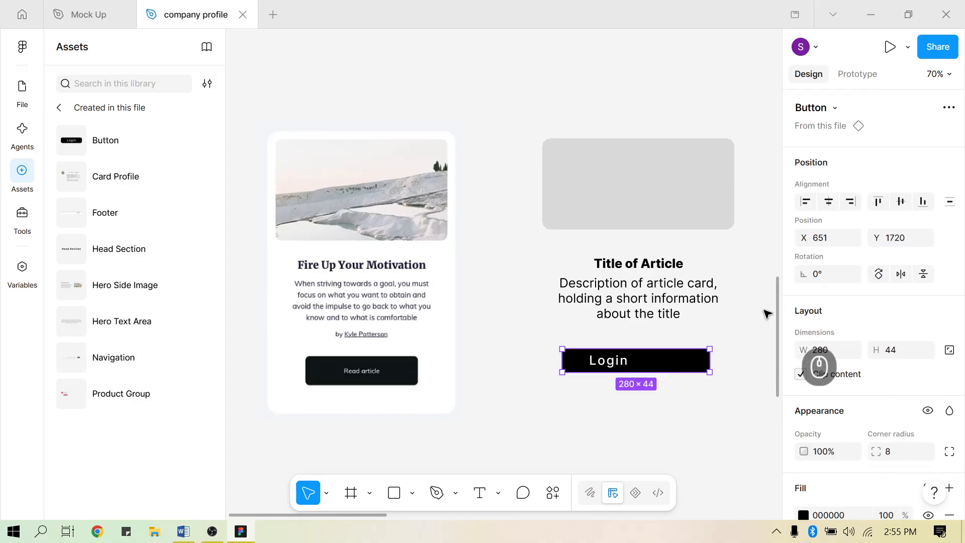
pyautogui.doubleClick(628, 361)
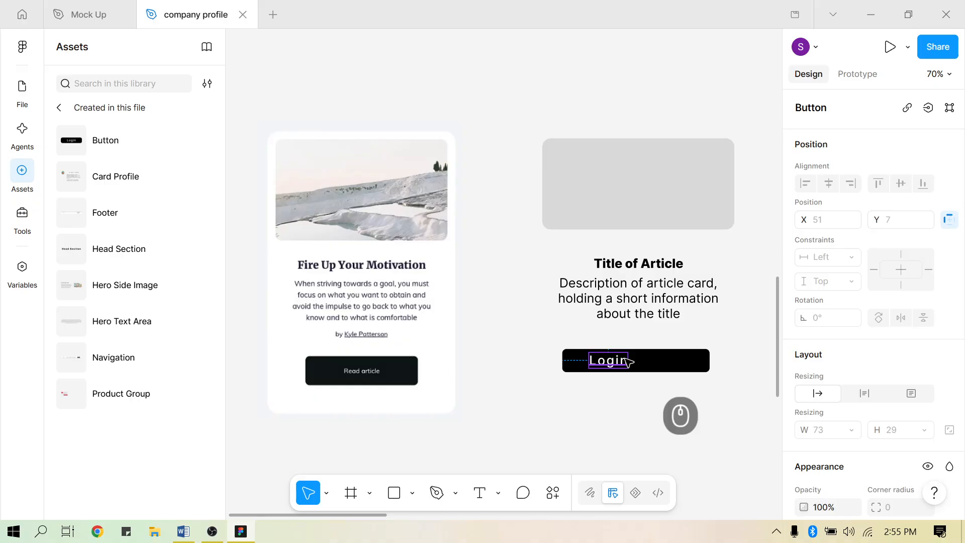
pyautogui.scroll(-4, 875, 363)
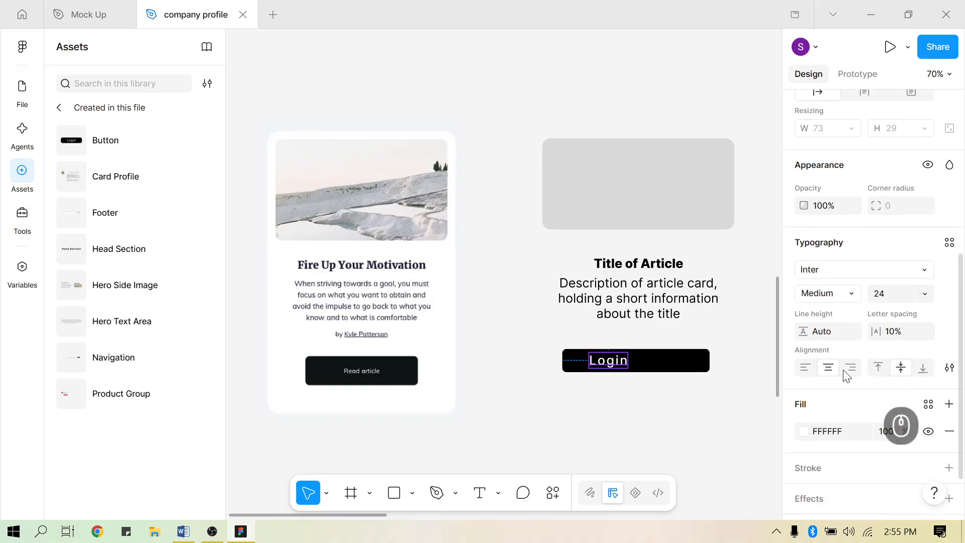
pyautogui.click(690, 368)
pyautogui.scroll(5, 889, 194)
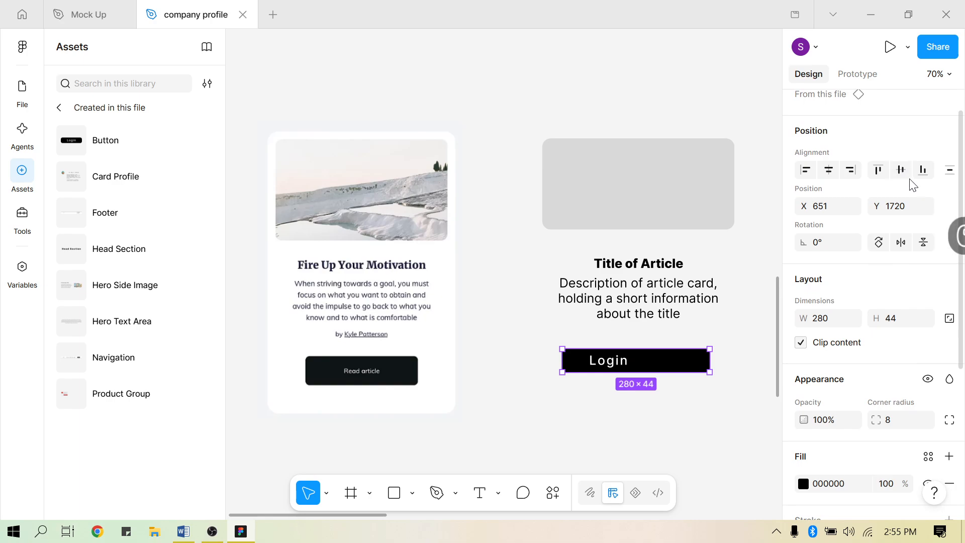
pyautogui.click(671, 400)
pyautogui.click(658, 366)
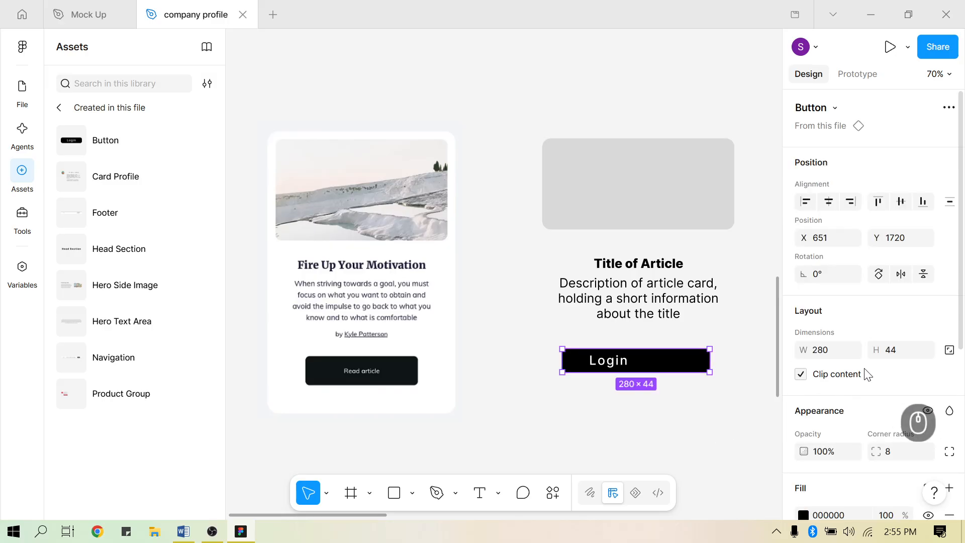
pyautogui.scroll(-3, 879, 375)
pyautogui.scroll(2, 878, 375)
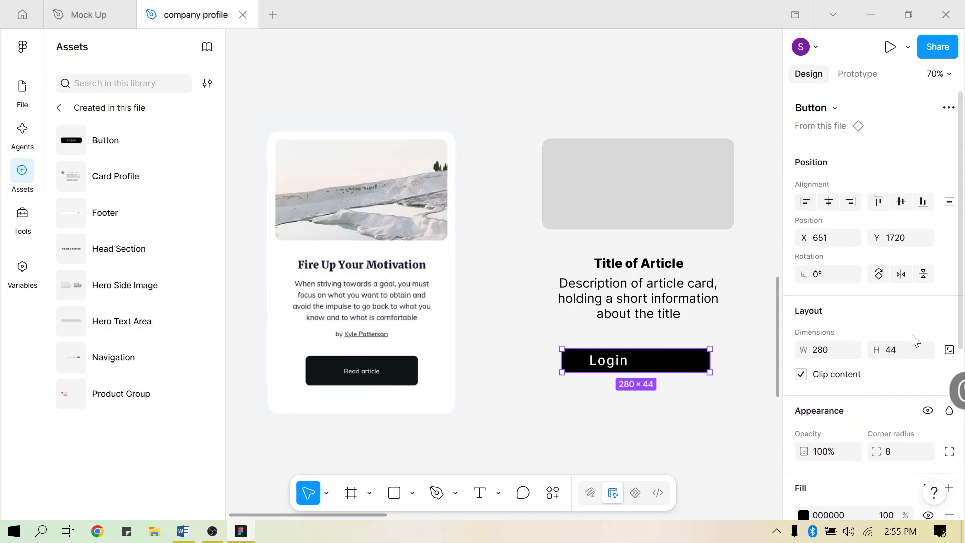
# Detach the card's Button instance from its main component
pyautogui.scroll(-2, 915, 341)
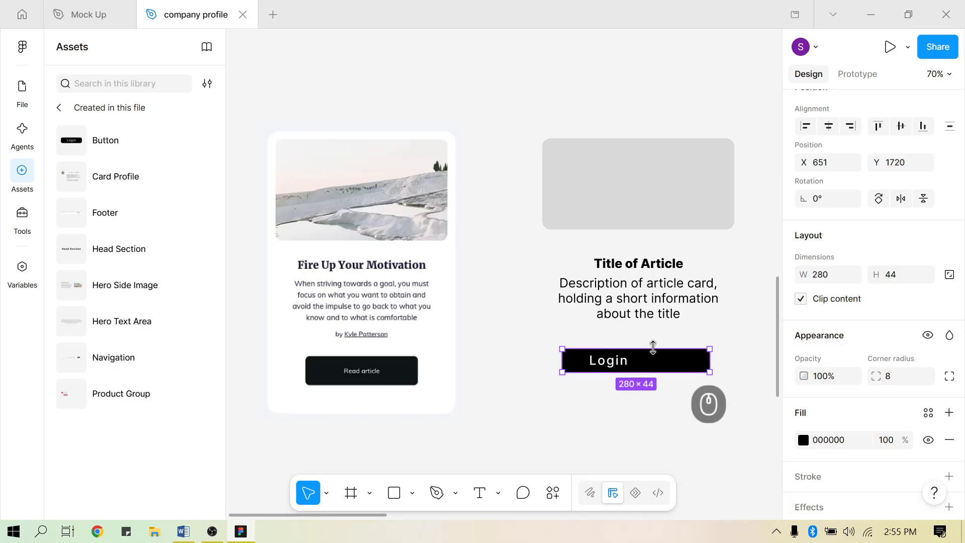
pyautogui.click(22, 88)
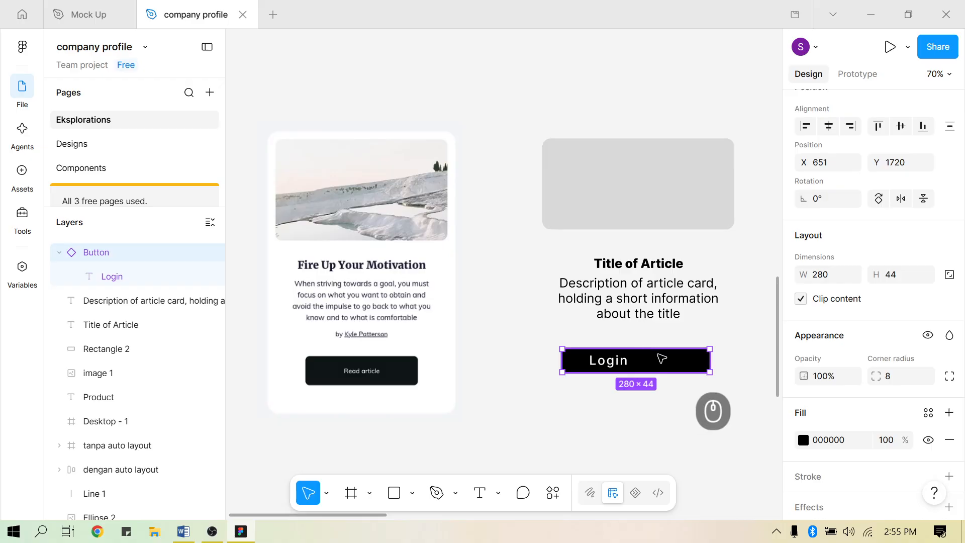
pyautogui.rightClick(662, 358)
pyautogui.scroll(-3, 695, 429)
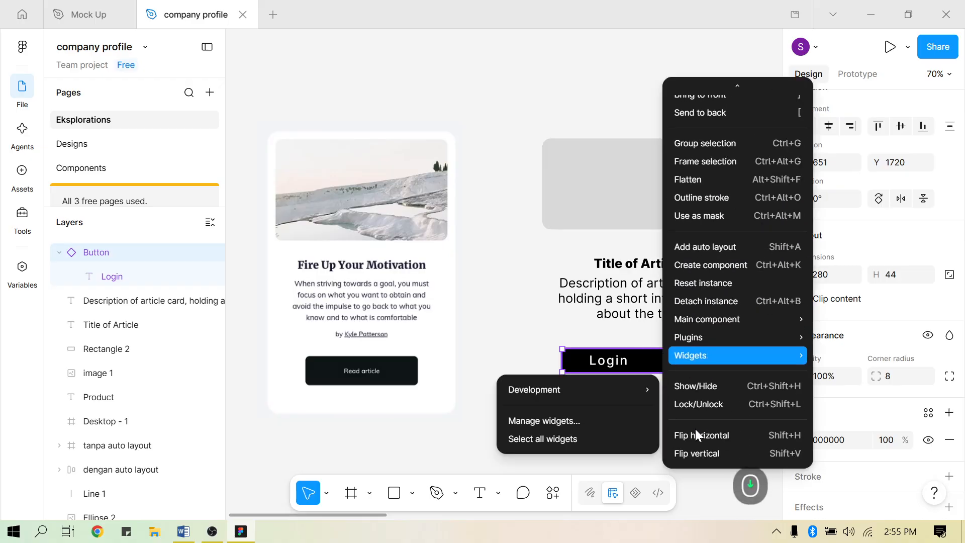
pyautogui.moveTo(731, 327)
pyautogui.click(734, 303)
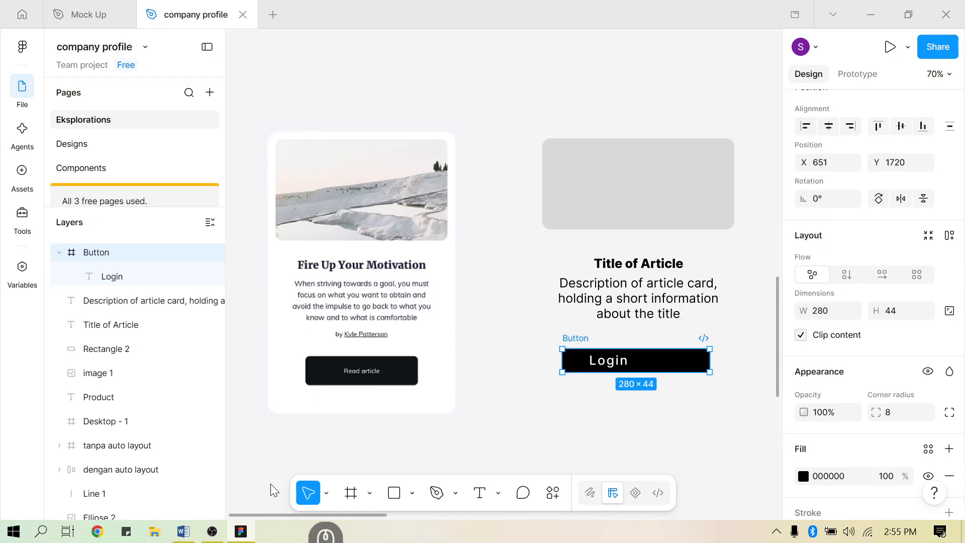
pyautogui.click(578, 405)
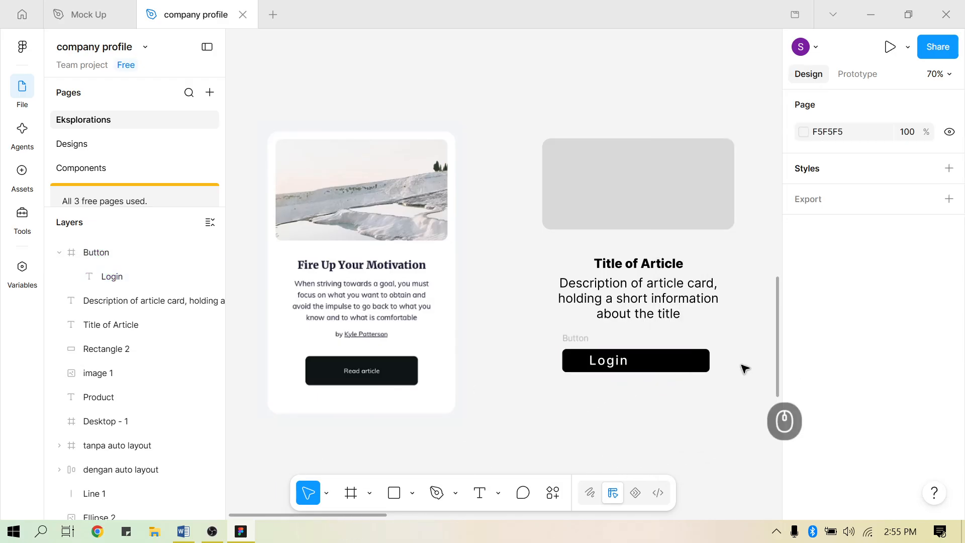
# Apply auto layout to the detached button frame
pyautogui.click(560, 347)
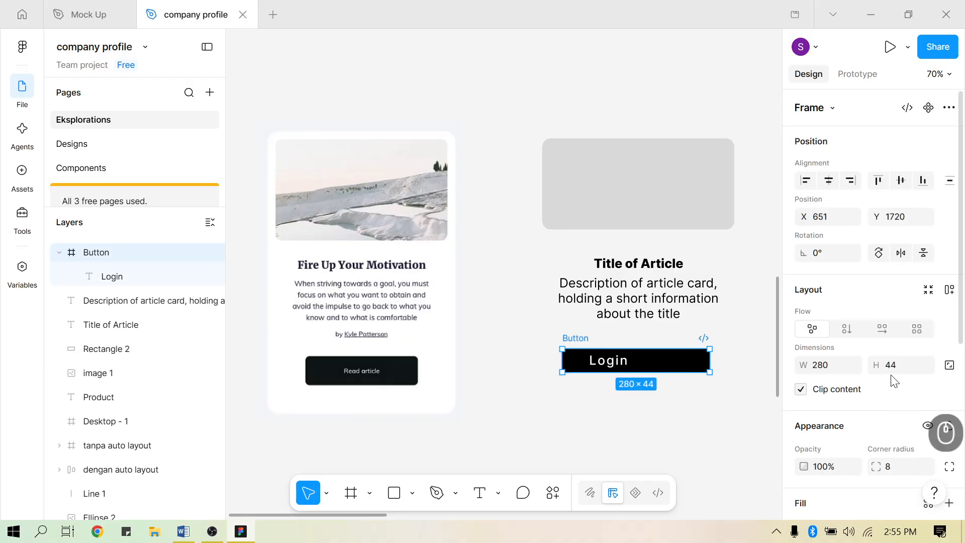
pyautogui.scroll(-5, 893, 379)
pyautogui.scroll(2, 892, 379)
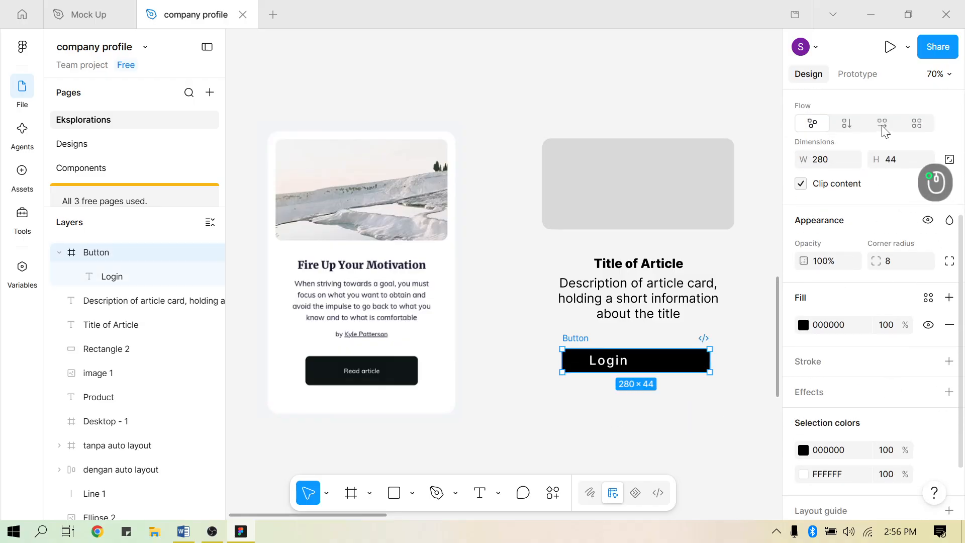
pyautogui.scroll(4, 885, 130)
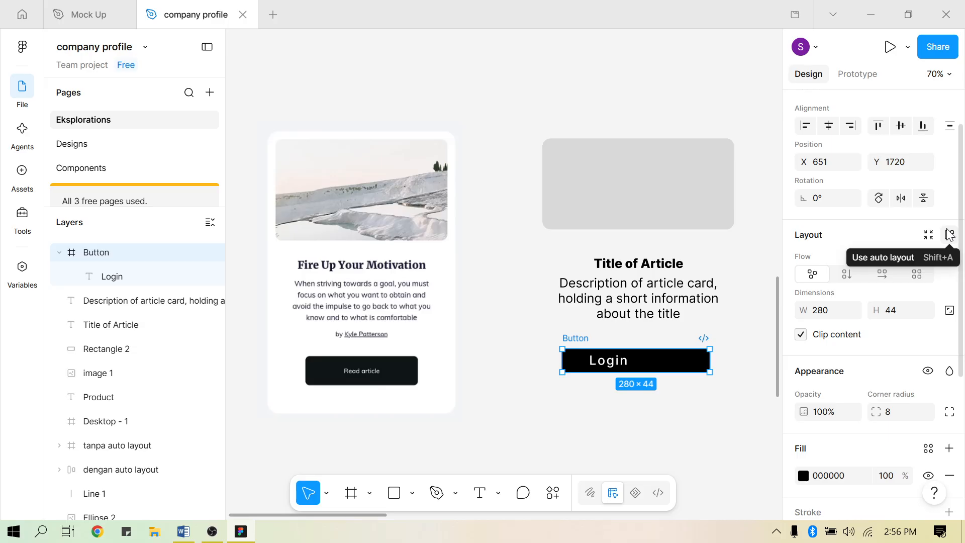
pyautogui.click(949, 235)
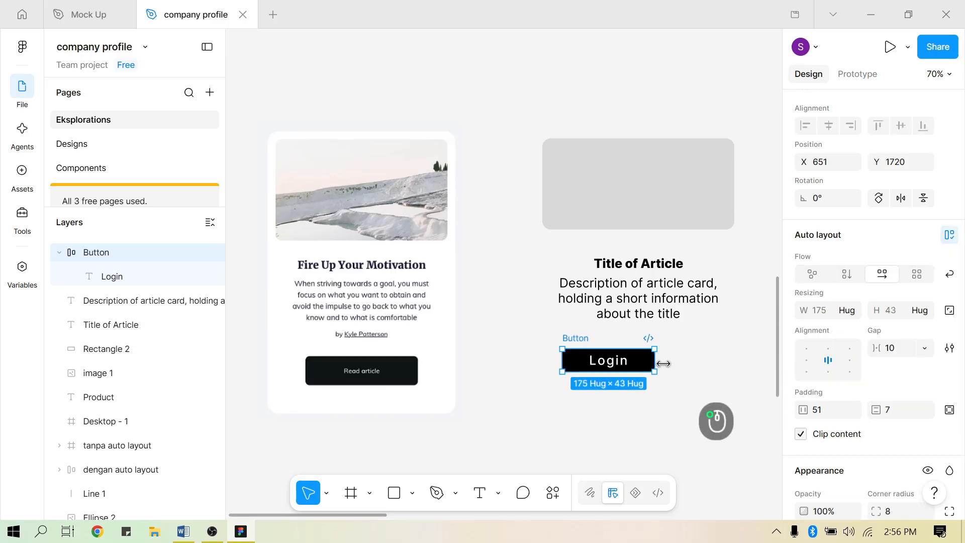
# Set the auto-layout button's width to 280 and center it beneath the description
pyautogui.moveTo(664, 364); pyautogui.dragTo(735, 361)
pyautogui.click(826, 317)
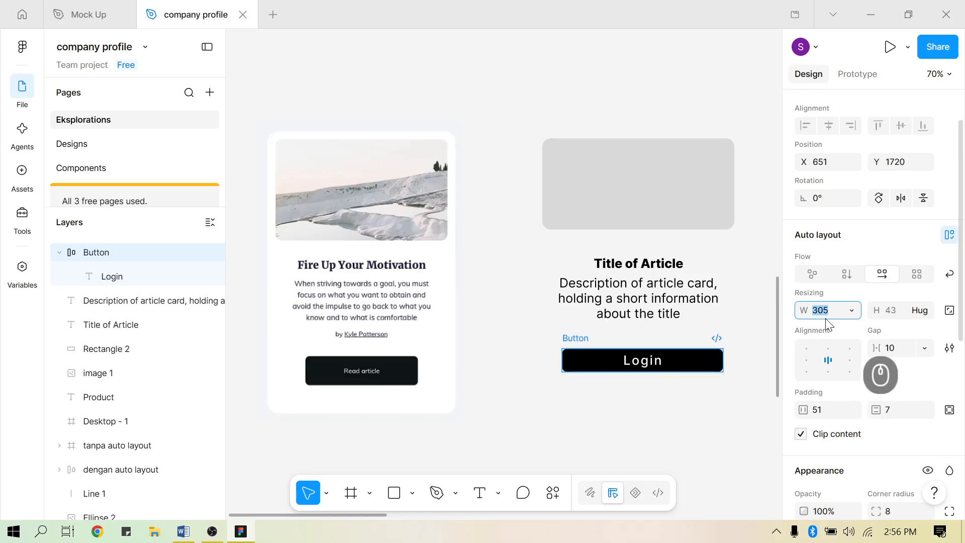
pyautogui.write('23\\')
pyautogui.press('Return')
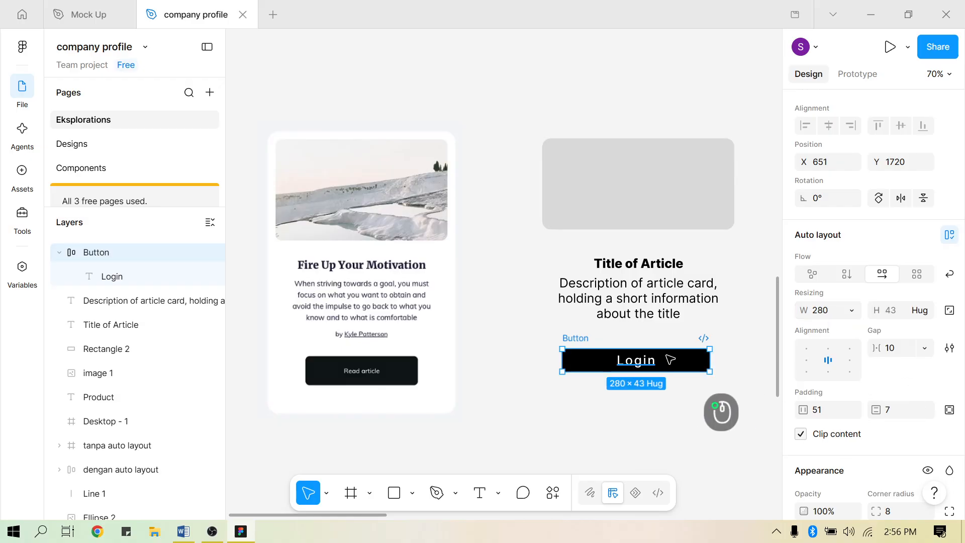
pyautogui.moveTo(665, 361); pyautogui.dragTo(667, 361)
pyautogui.click(675, 411)
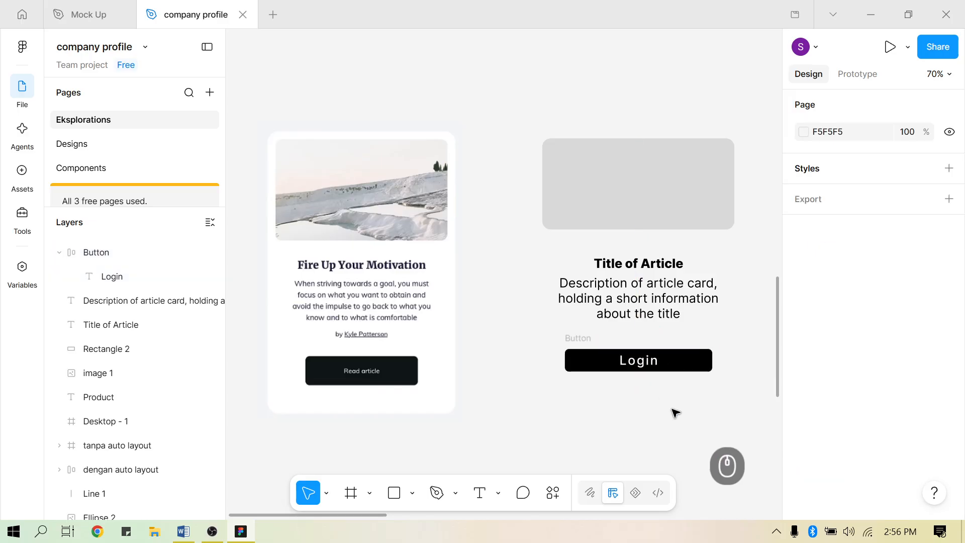
# Replace the button's Login label with "Baca Selengkapnya"
pyautogui.click(649, 363)
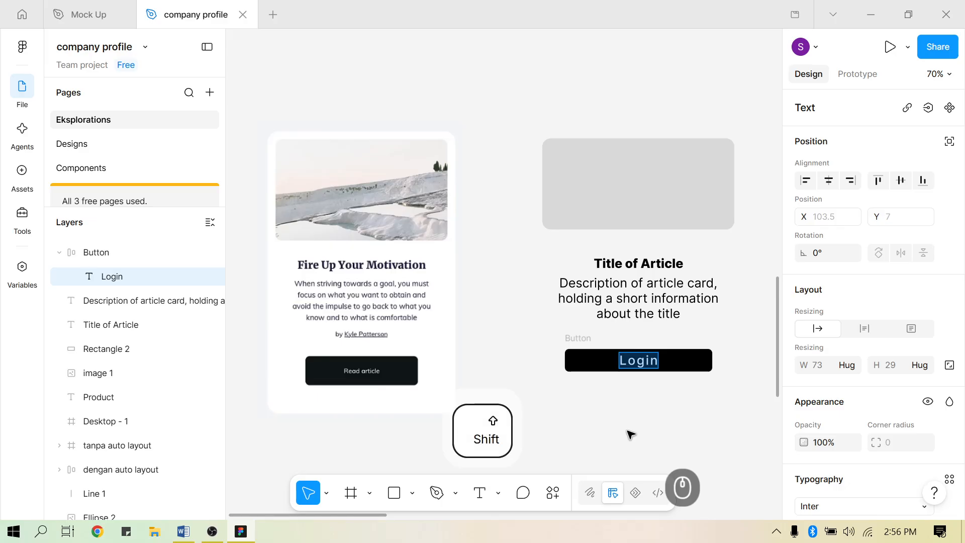
pyautogui.write('Baca Se')
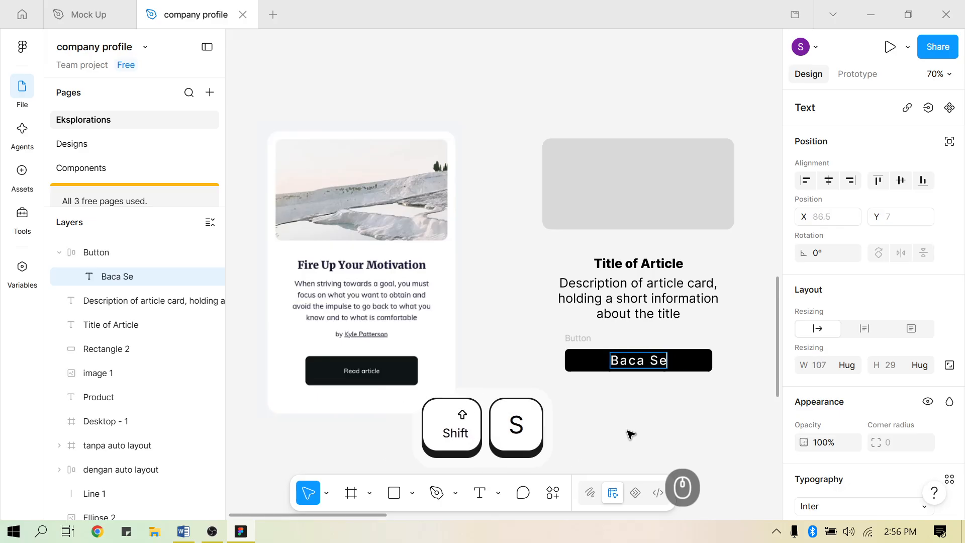
pyautogui.write('lengkap')
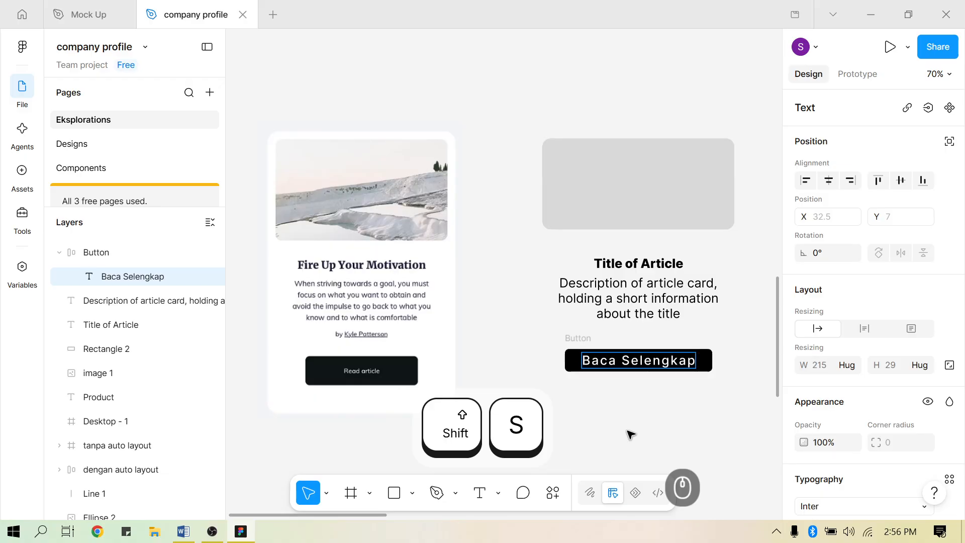
pyautogui.write('nya')
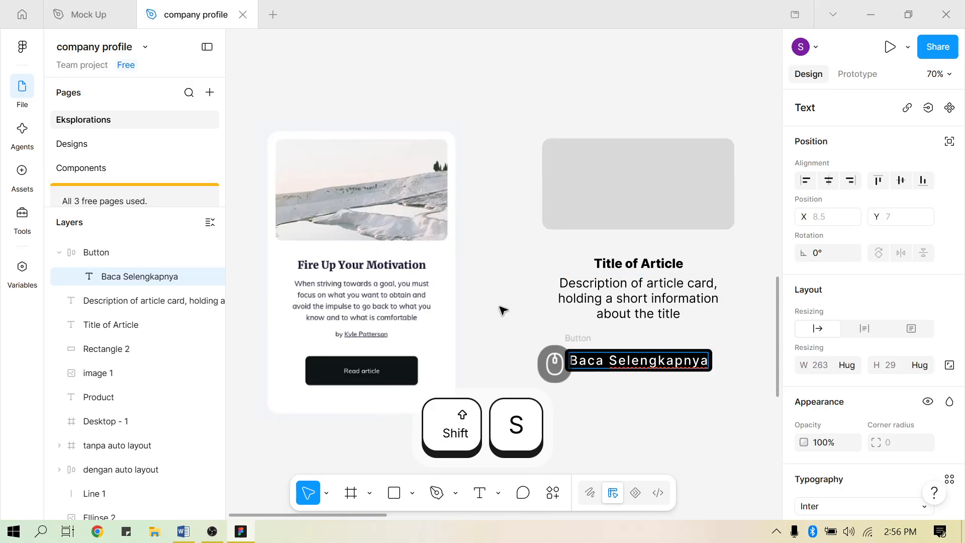
pyautogui.press('Escape')
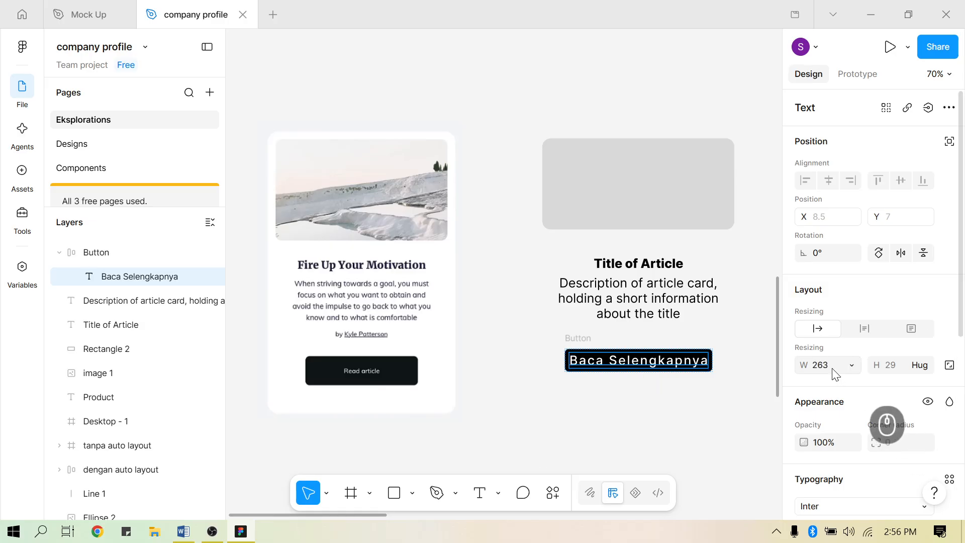
# Set the button label's font size to 16 and its weight to Regular
pyautogui.scroll(-5, 849, 428)
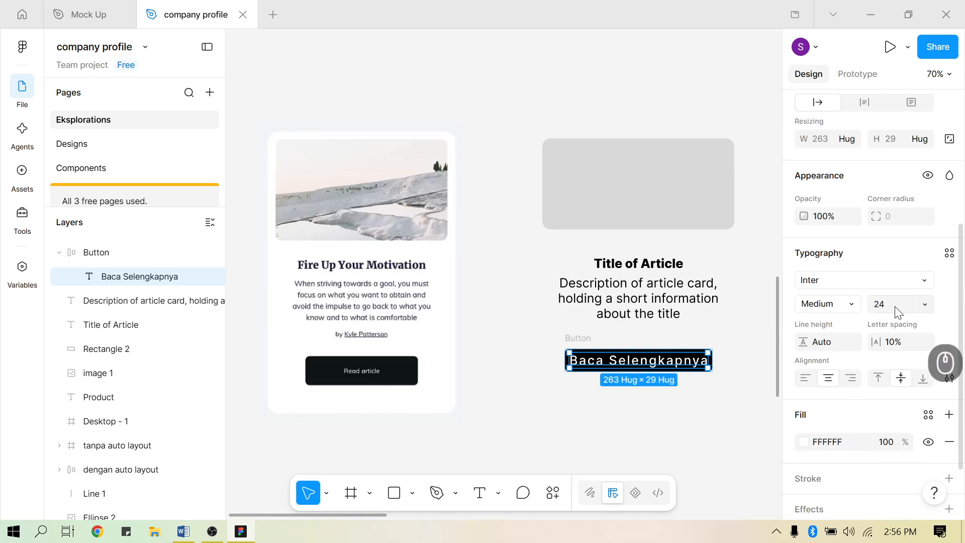
pyautogui.click(932, 305)
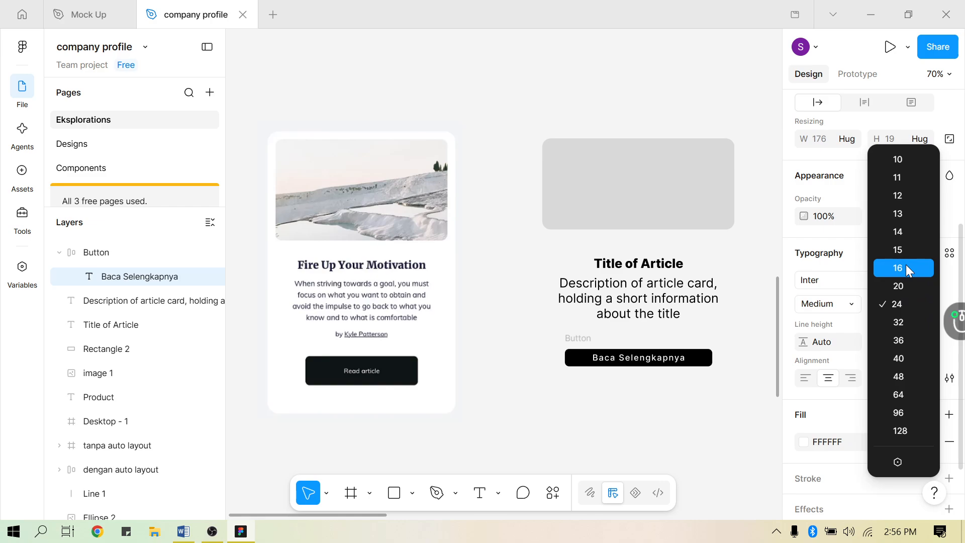
pyautogui.click(906, 265)
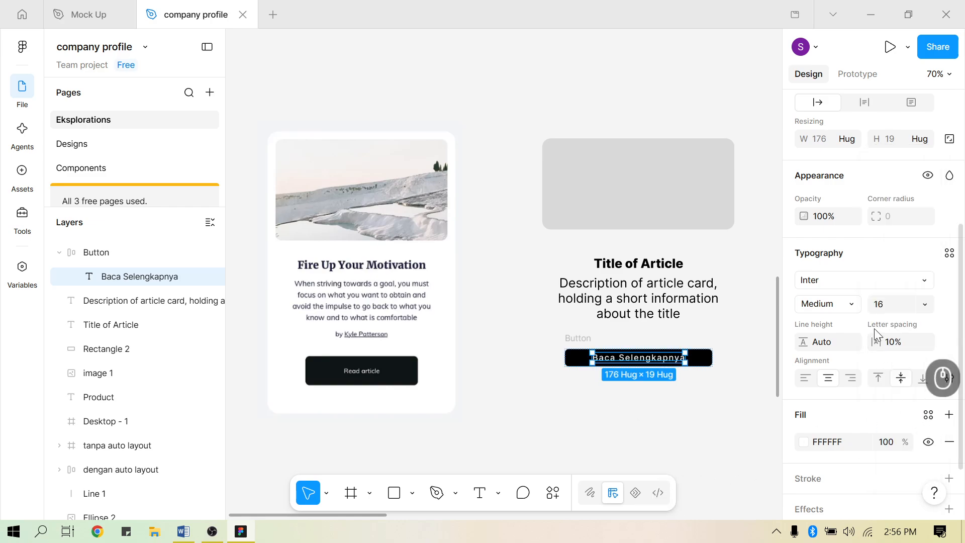
pyautogui.click(844, 307)
pyautogui.click(846, 283)
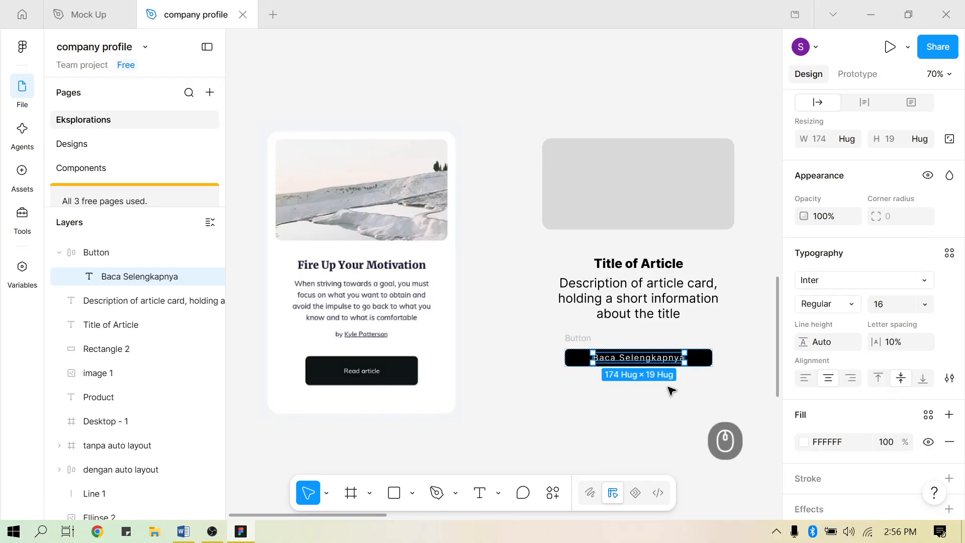
pyautogui.click(701, 412)
# Set the button frame's vertical padding to 16, undoing the trial change to its horizontal padding
pyautogui.keyDown('ctrl'); pyautogui.scroll(2, 700, 411); pyautogui.keyUp('ctrl')
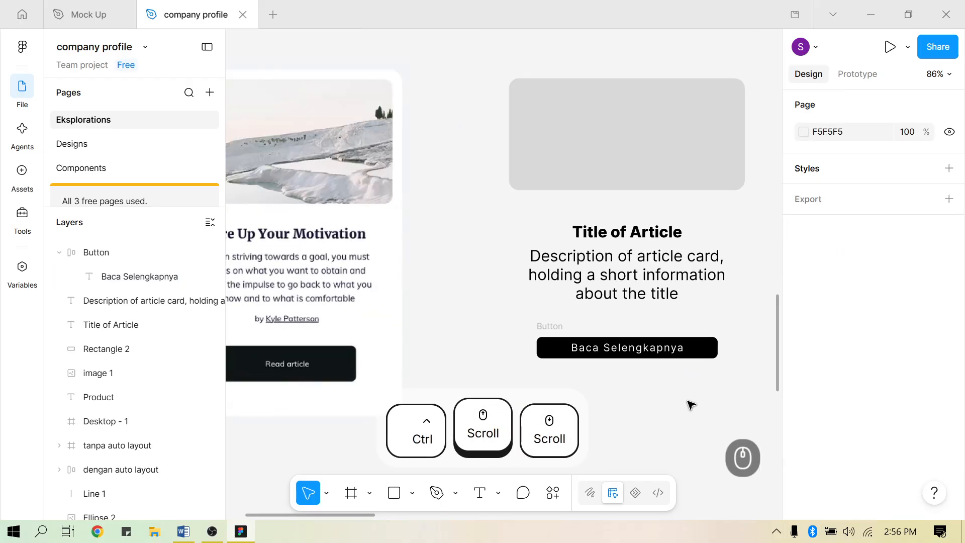
pyautogui.click(714, 352)
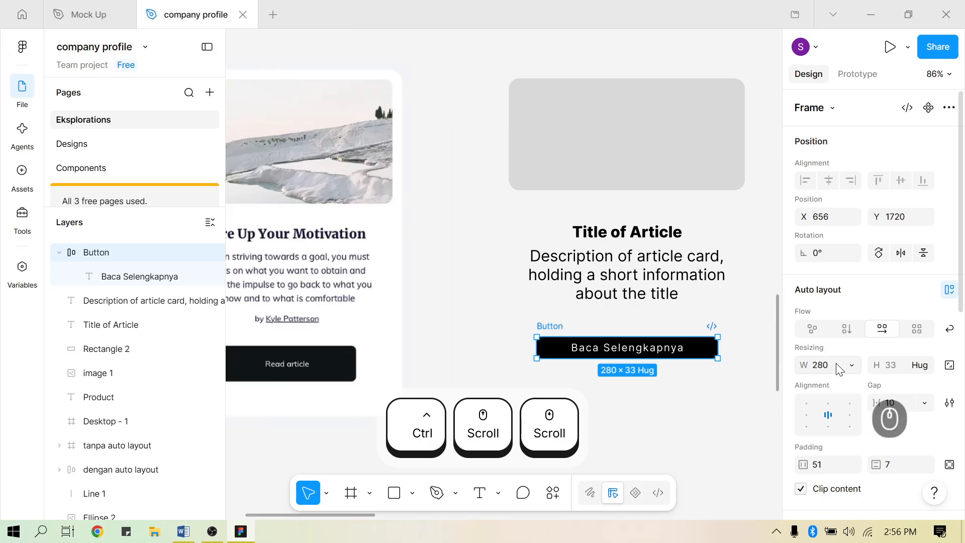
pyautogui.scroll(-3, 877, 402)
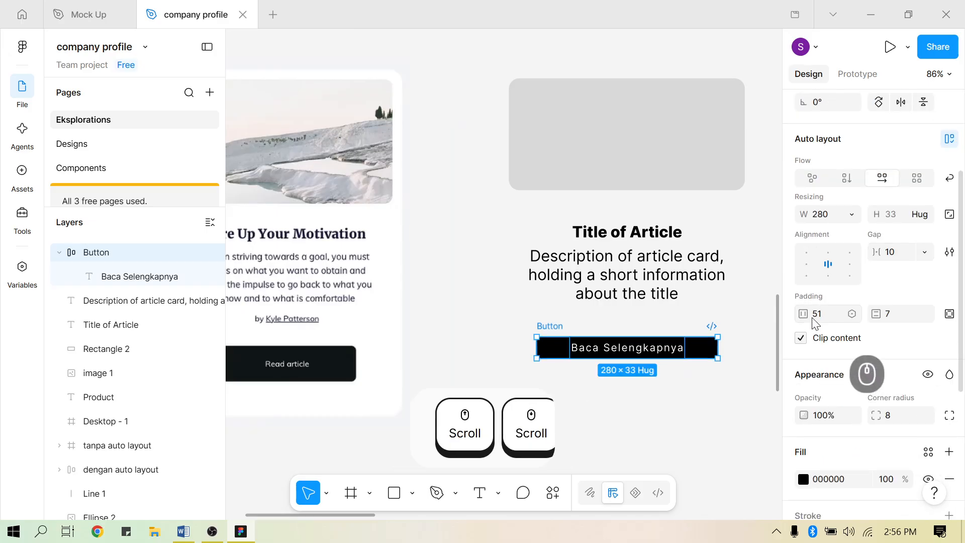
pyautogui.moveTo(804, 314); pyautogui.dragTo(822, 314)
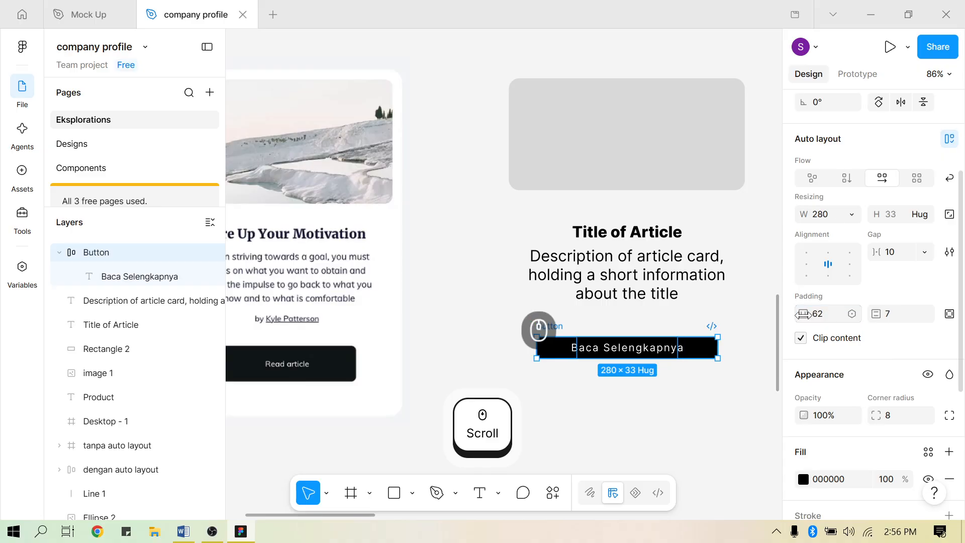
pyautogui.hotkey('ctrl', 'z')
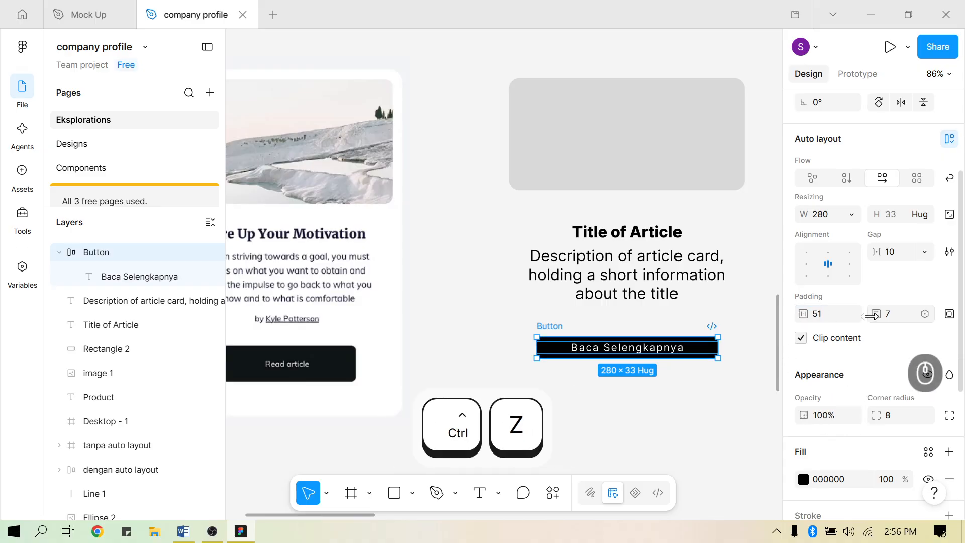
pyautogui.moveTo(872, 316); pyautogui.dragTo(888, 330)
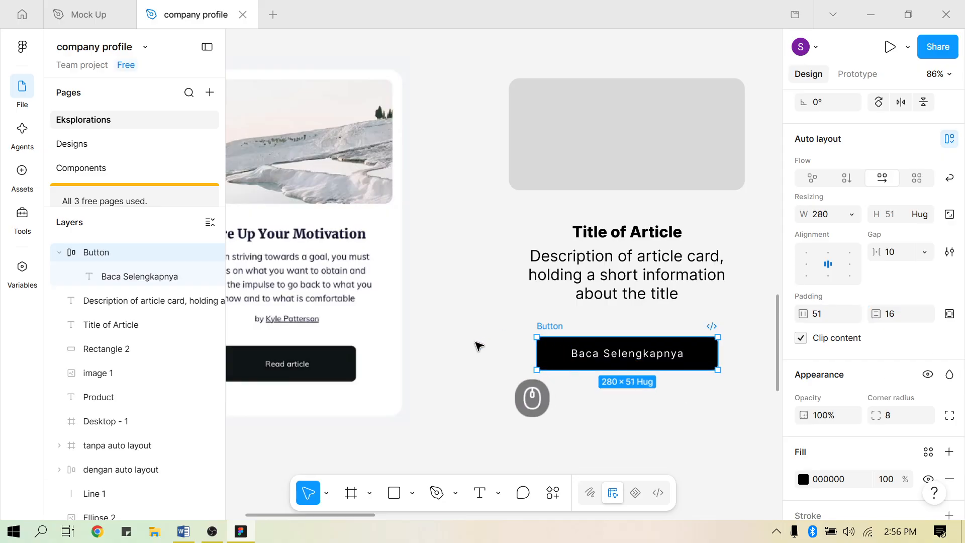
pyautogui.click(559, 381)
pyautogui.scroll(-2, 560, 382)
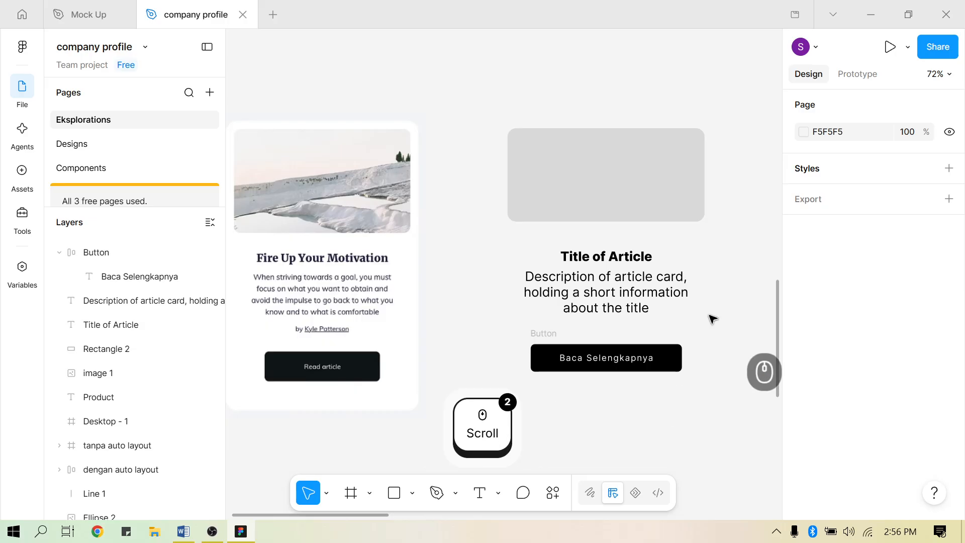
pyautogui.click(638, 359)
pyautogui.click(674, 357)
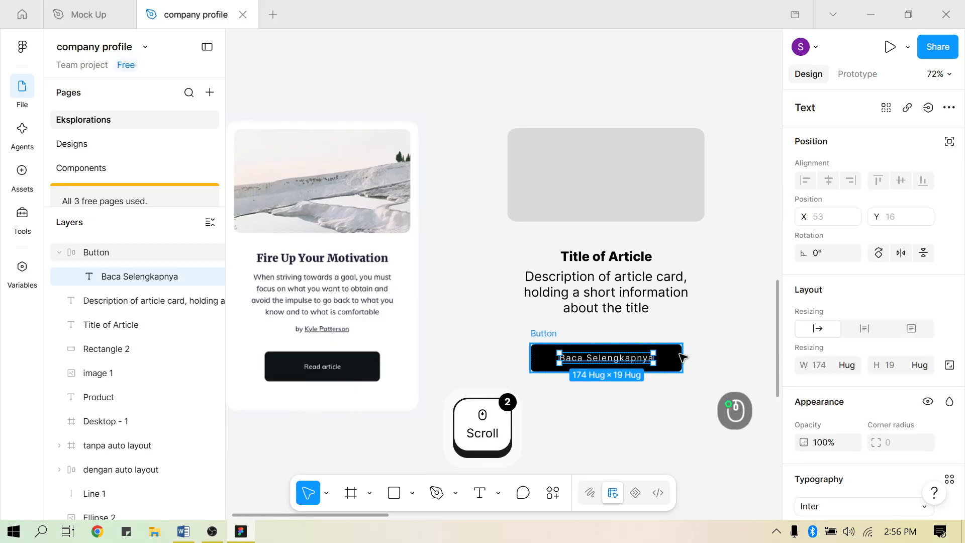
pyautogui.scroll(-3, 878, 393)
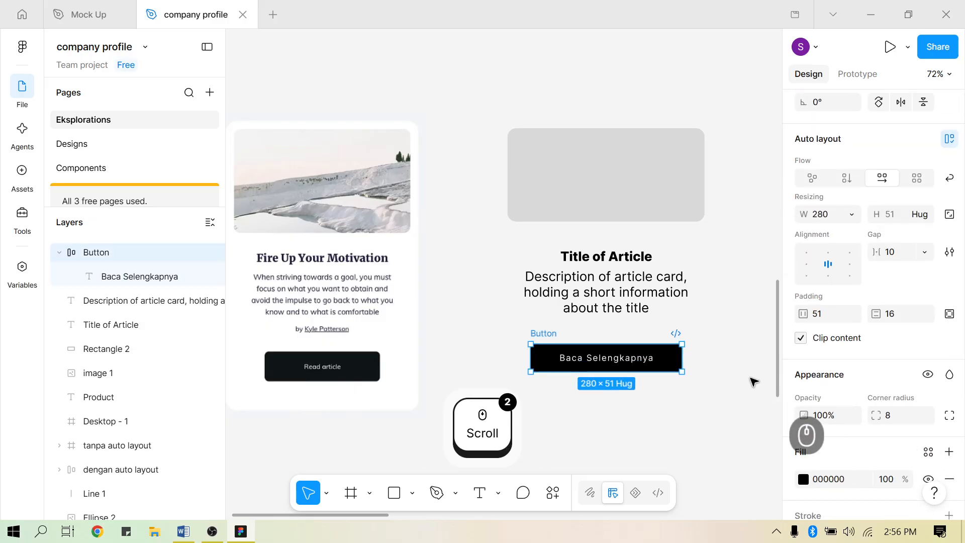
pyautogui.click(623, 390)
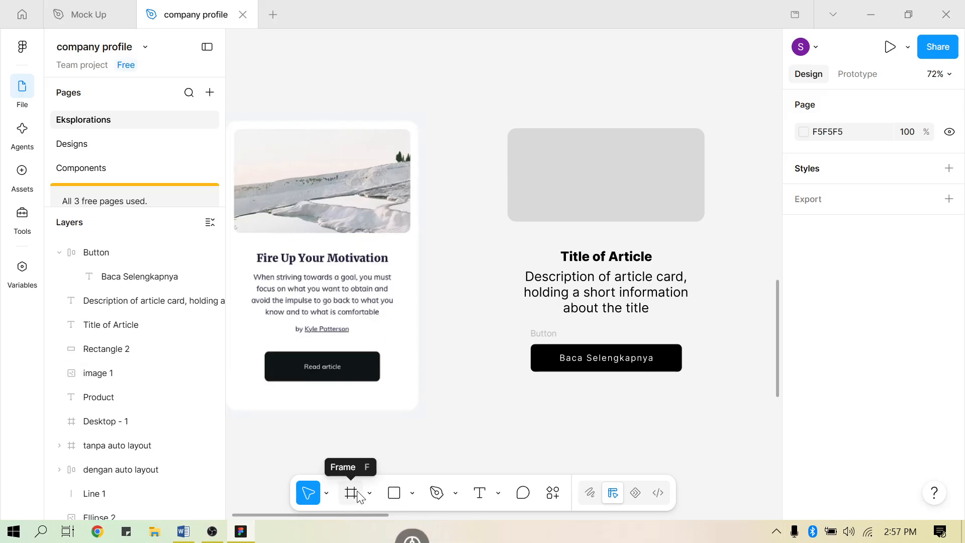
# Combine the card's image placeholder, title, description and button into one auto layout frame
pyautogui.keyDown('ctrl'); pyautogui.scroll(-3, 517, 428); pyautogui.keyUp('ctrl')
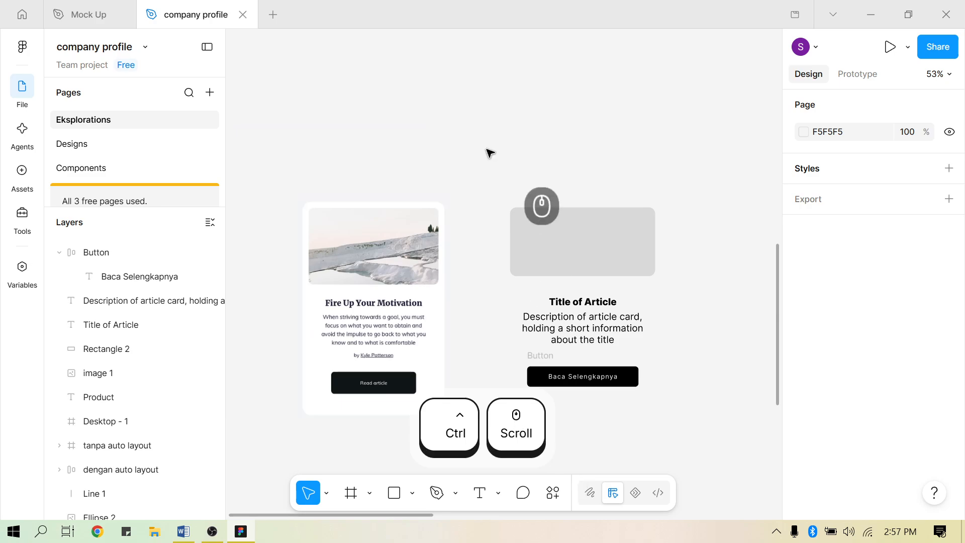
pyautogui.moveTo(487, 149); pyautogui.dragTo(653, 454)
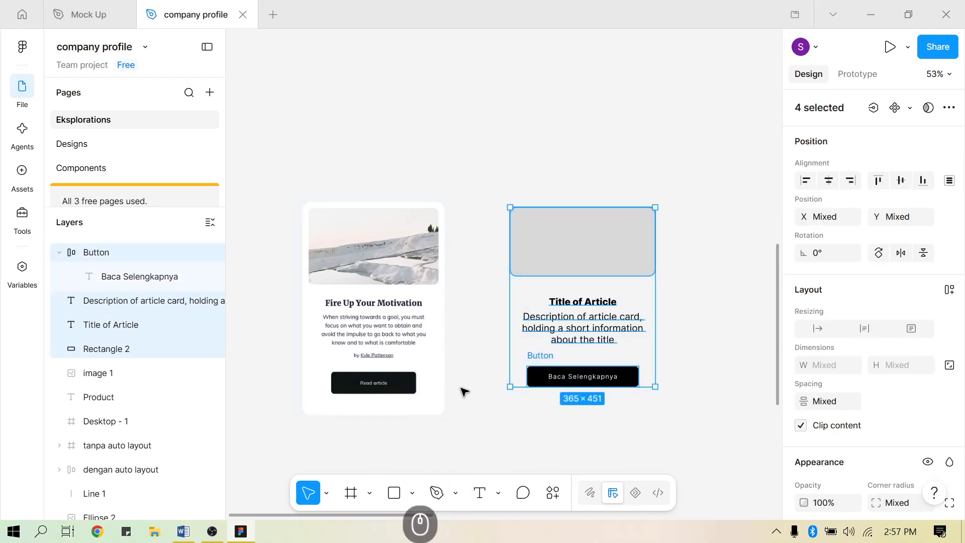
pyautogui.rightClick(640, 265)
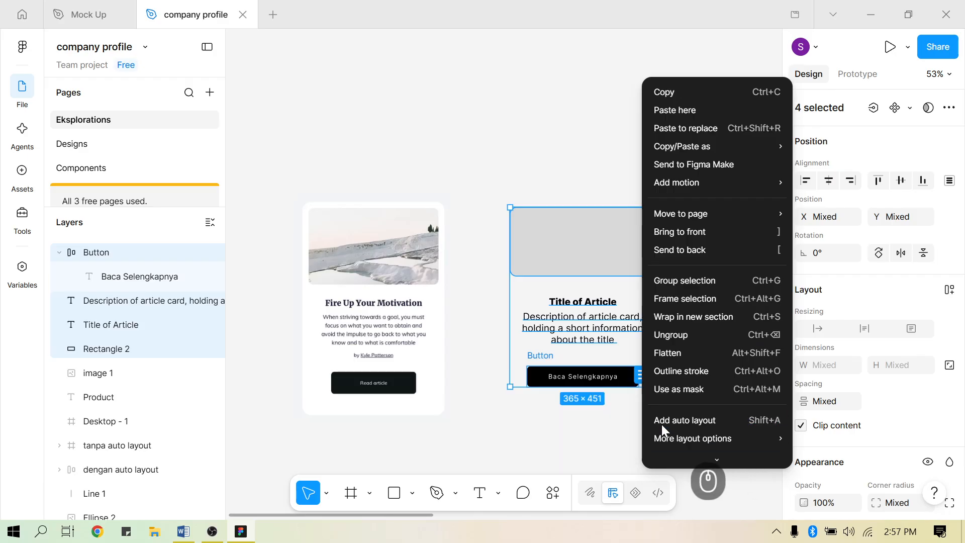
pyautogui.click(689, 422)
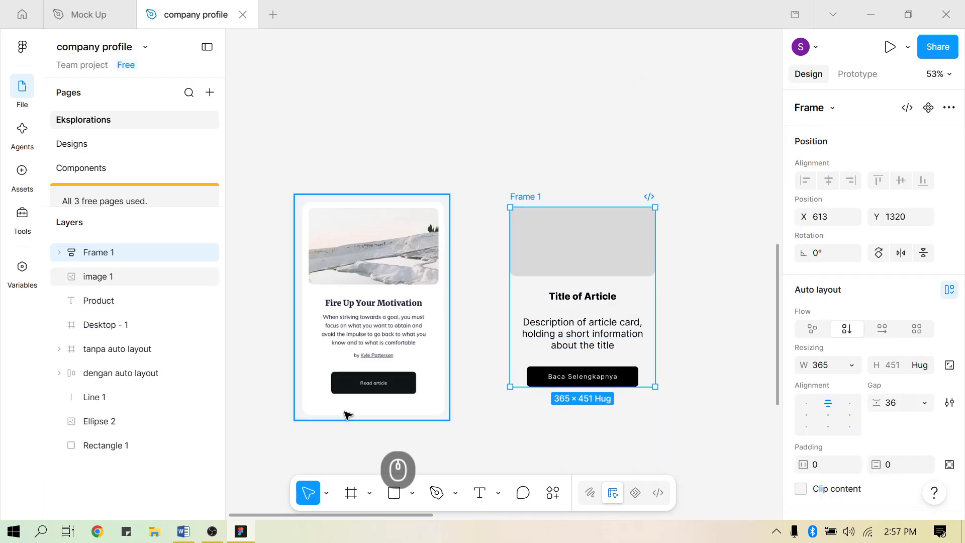
# Add a white FFFFFF fill to the card's auto layout frame
pyautogui.scroll(-5, 874, 355)
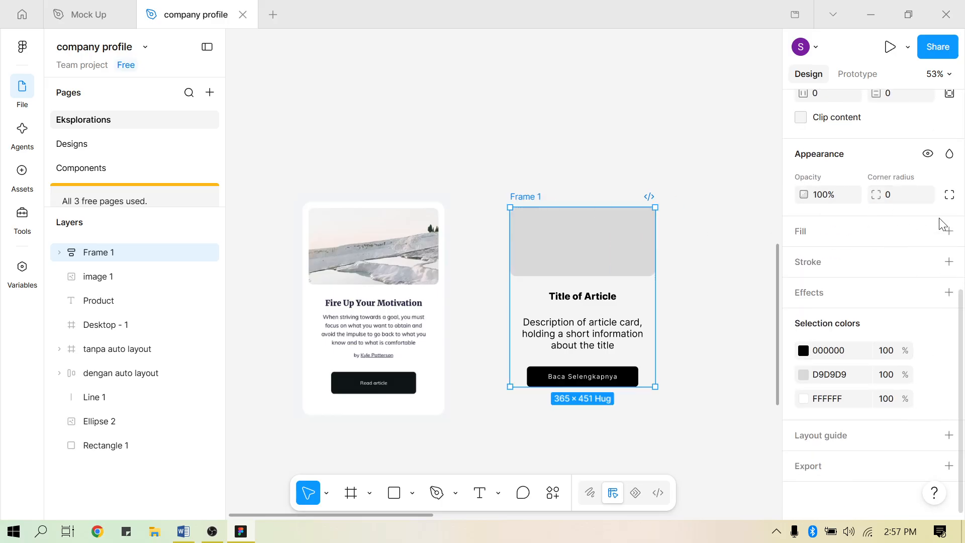
pyautogui.click(949, 231)
pyautogui.click(803, 258)
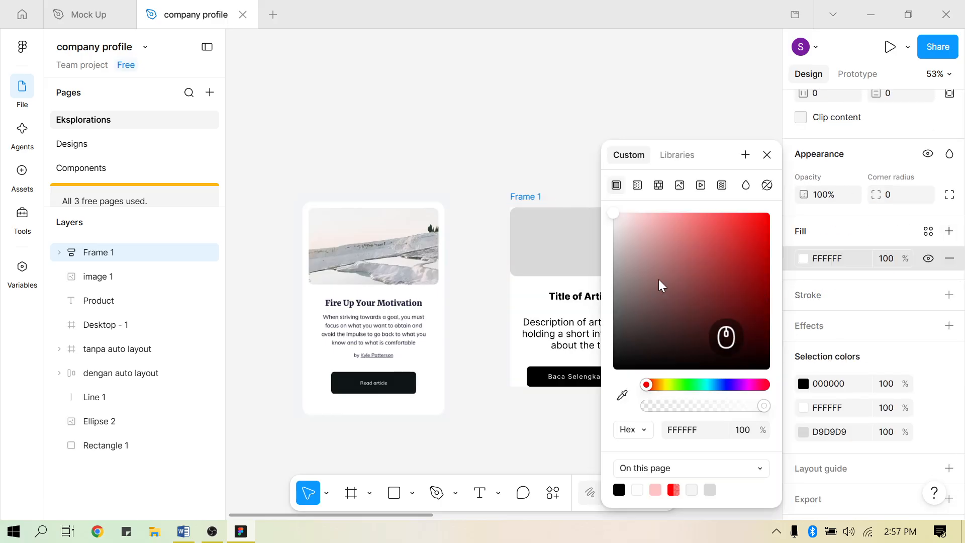
pyautogui.click(496, 37)
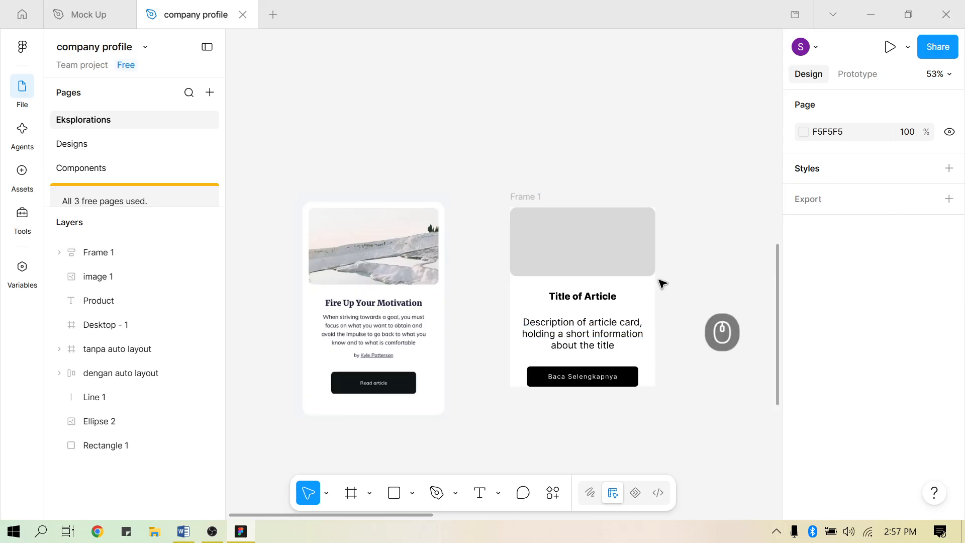
# Remove the white fill from the card's auto layout frame
pyautogui.click(533, 197)
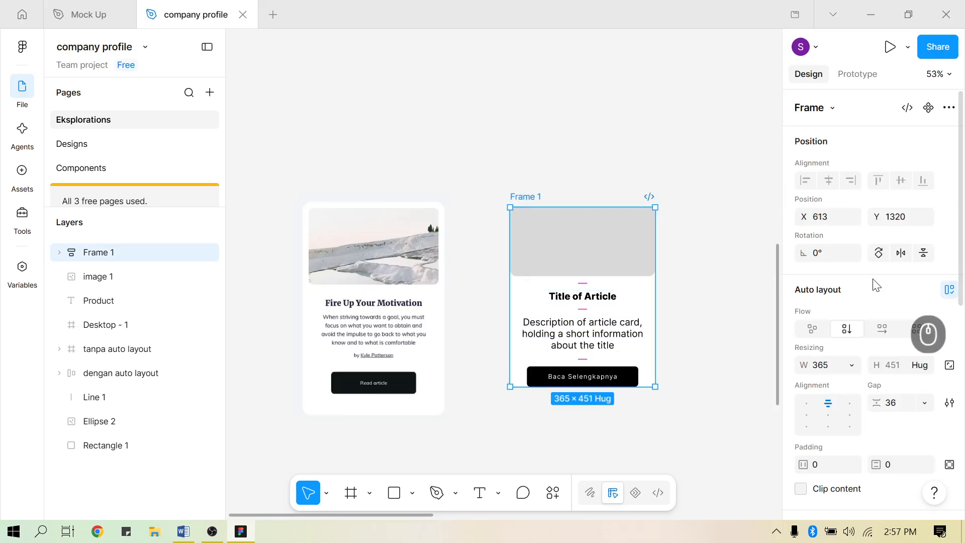
pyautogui.scroll(-6, 872, 315)
pyautogui.scroll(5, 871, 319)
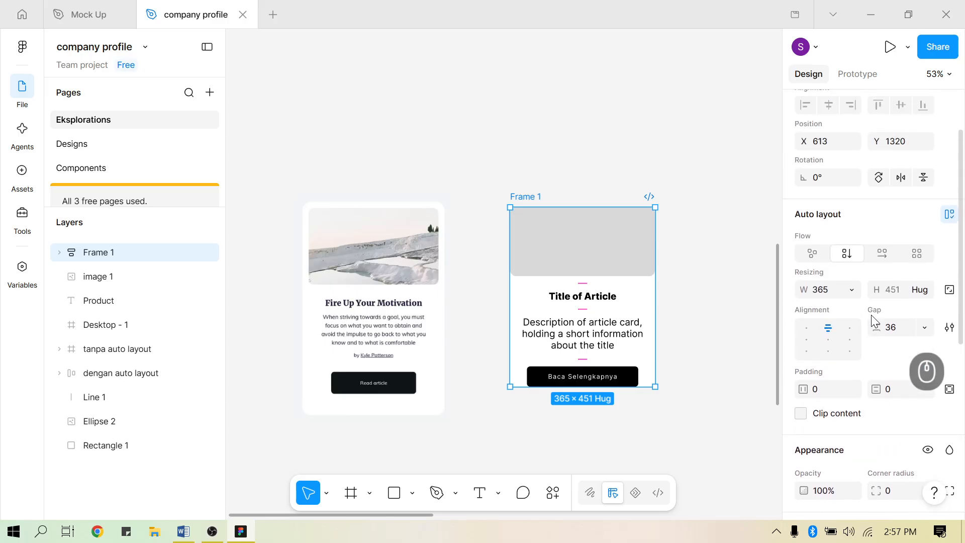
pyautogui.scroll(-2, 820, 357)
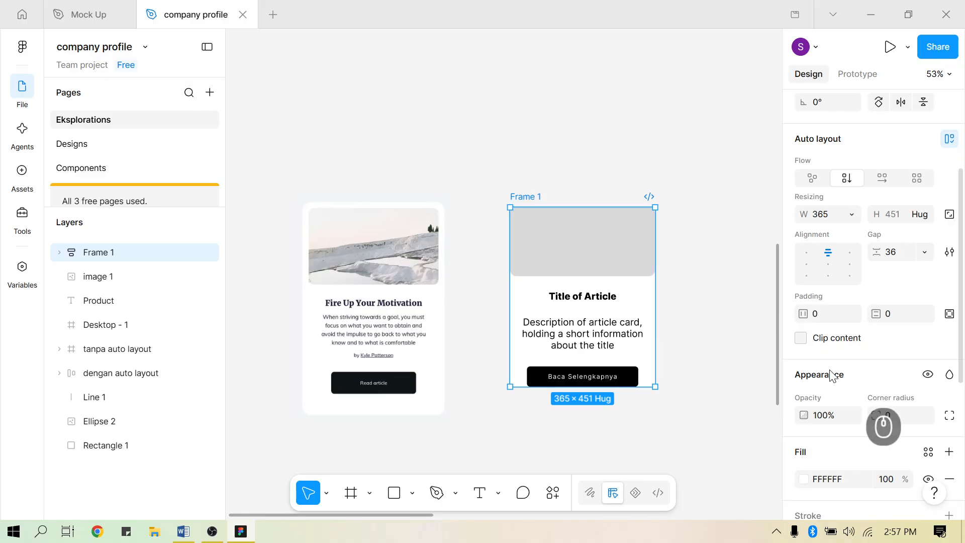
pyautogui.scroll(-5, 831, 376)
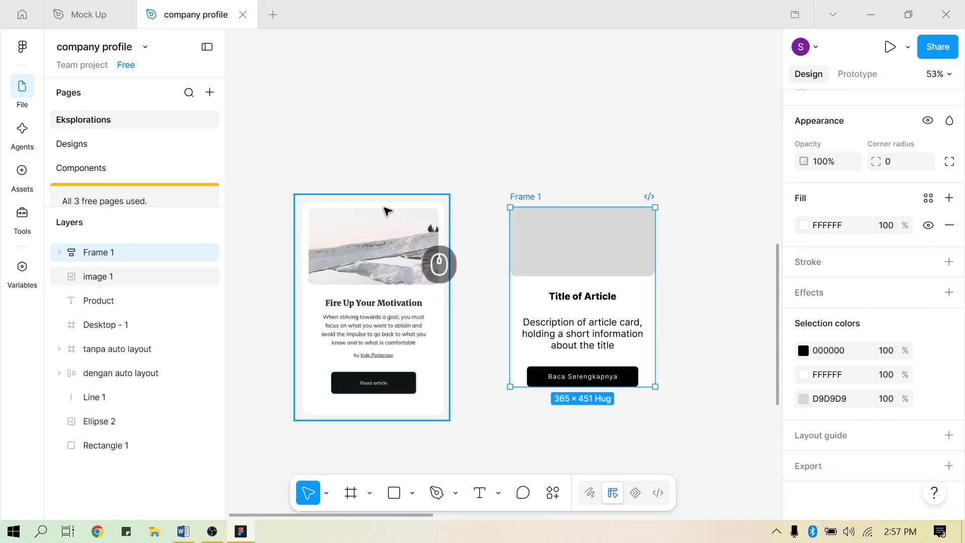
pyautogui.click(949, 230)
pyautogui.click(647, 238)
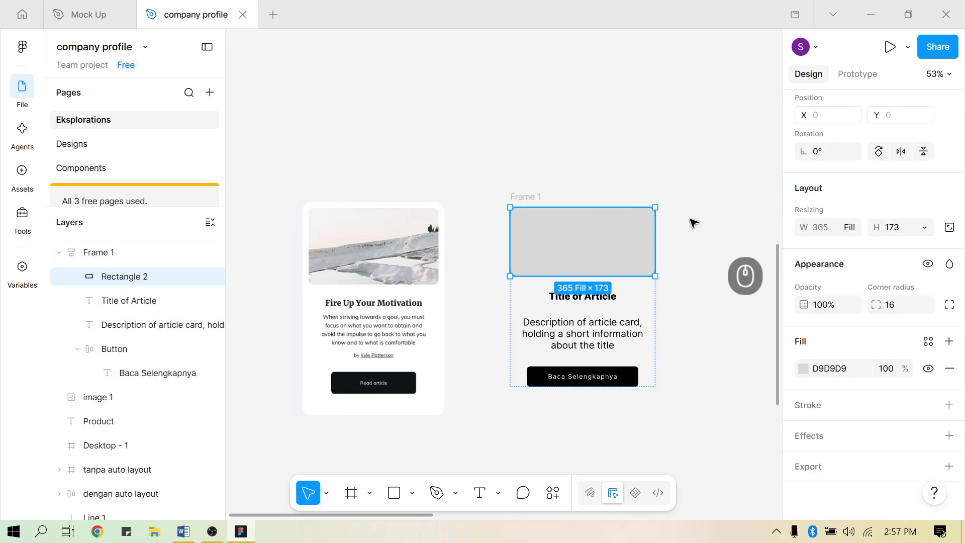
pyautogui.click(690, 219)
# Rename the card's auto layout frame as "Content Wrapper"
pyautogui.click(527, 216)
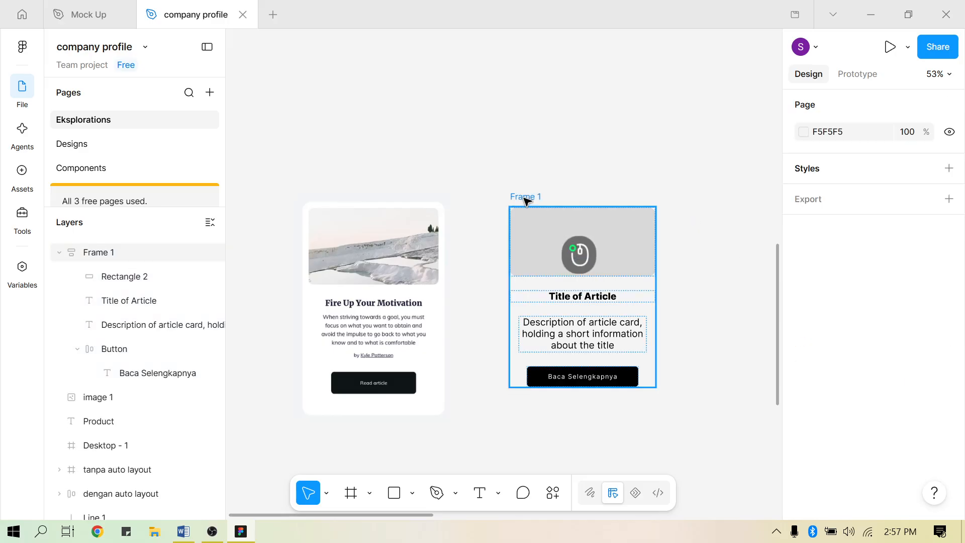
pyautogui.doubleClick(102, 255)
pyautogui.write('Content Wrapper')
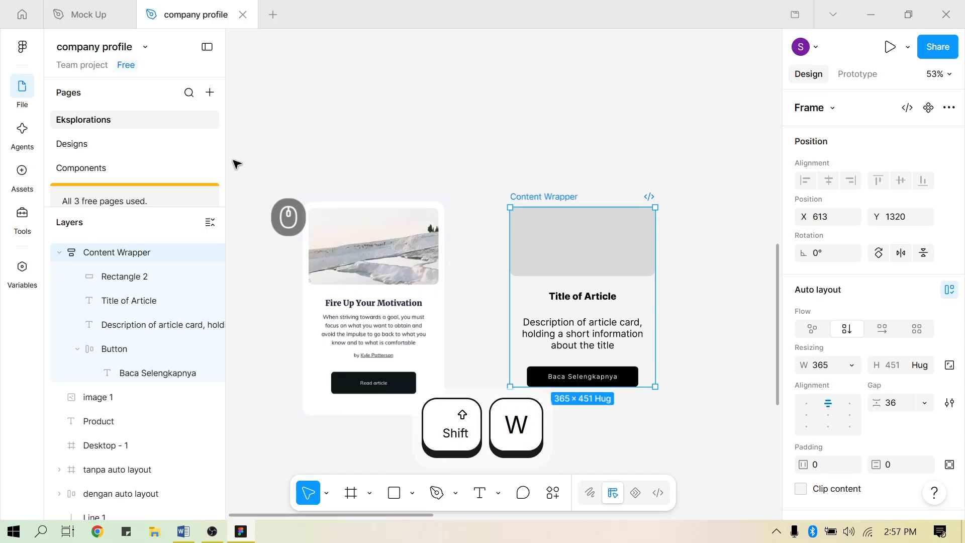
pyautogui.click(567, 159)
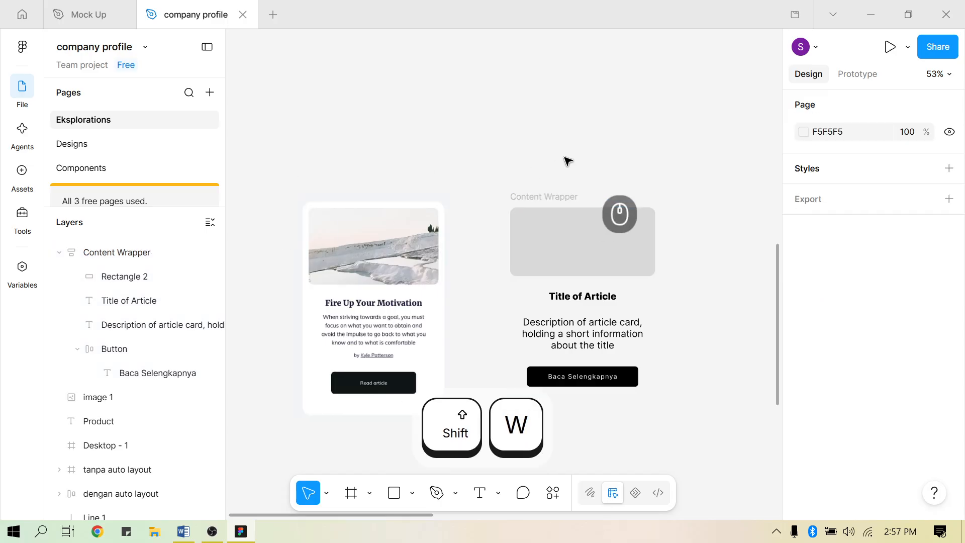
# Wrap the Content Wrapper frame in a new outer auto layout frame
pyautogui.click(552, 200)
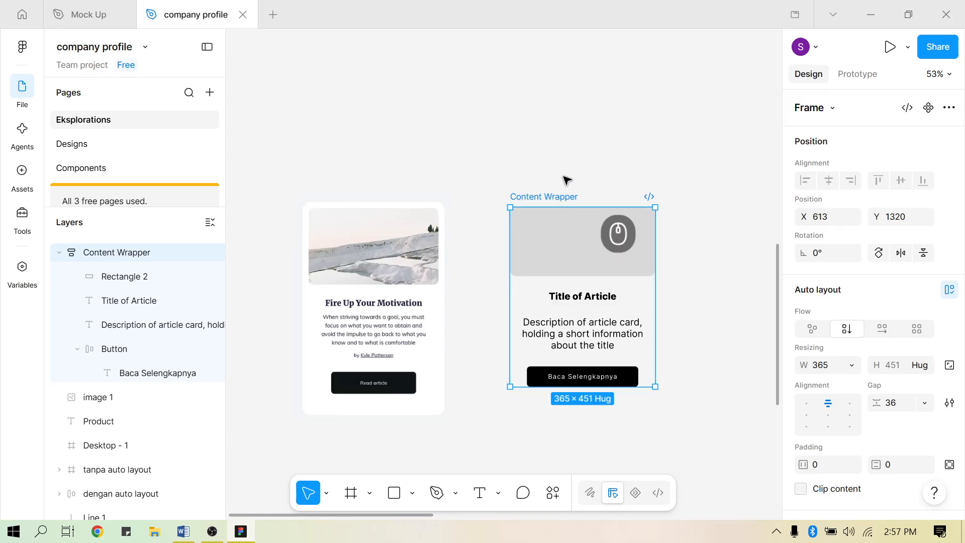
pyautogui.press('shift')
pyautogui.hotkey('shift', 'a')
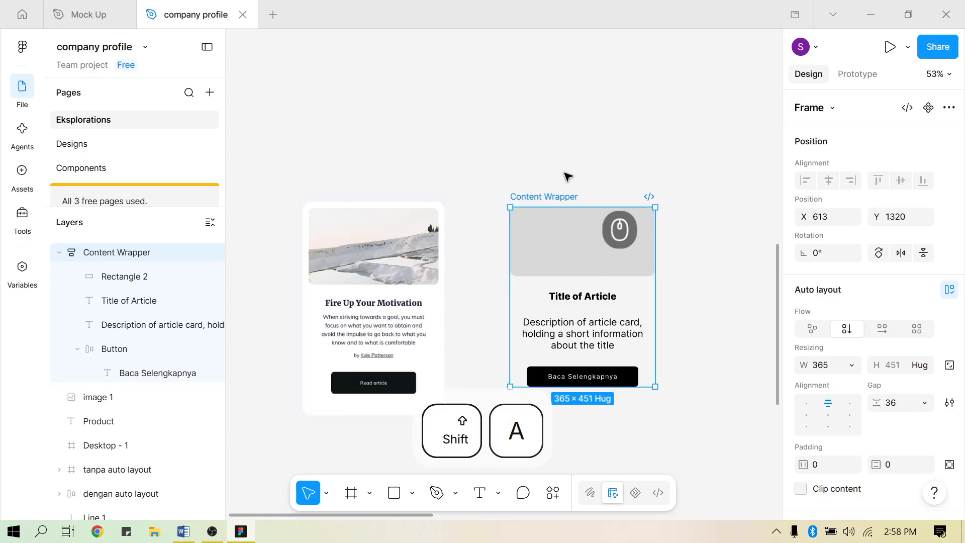
pyautogui.click(634, 114)
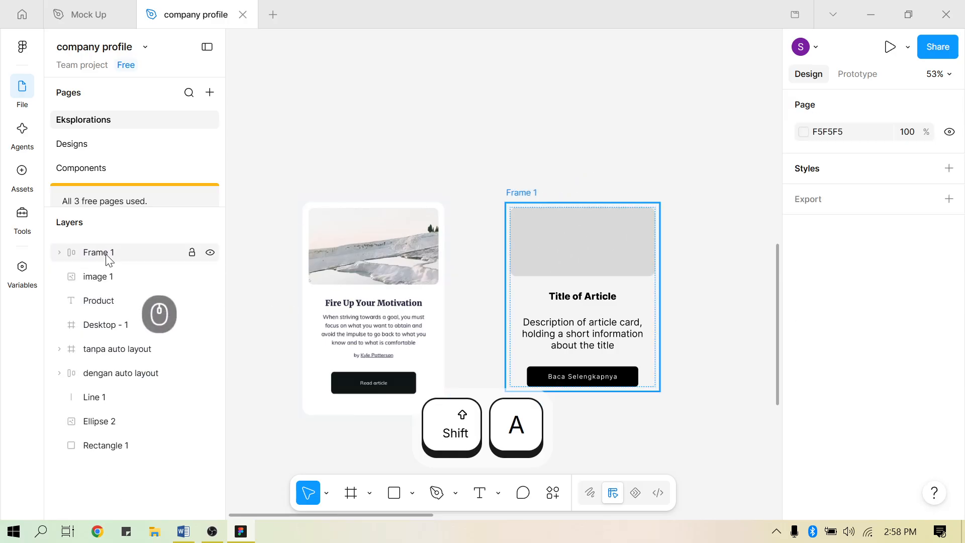
# Rename the outer auto layout frame as "Card/Article"
pyautogui.click(531, 195)
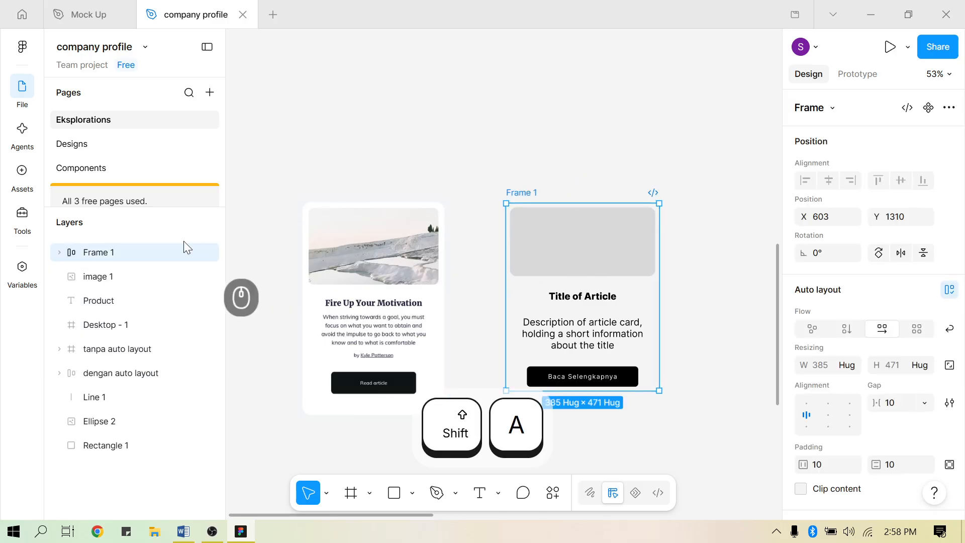
pyautogui.doubleClick(109, 252)
pyautogui.write('Card')
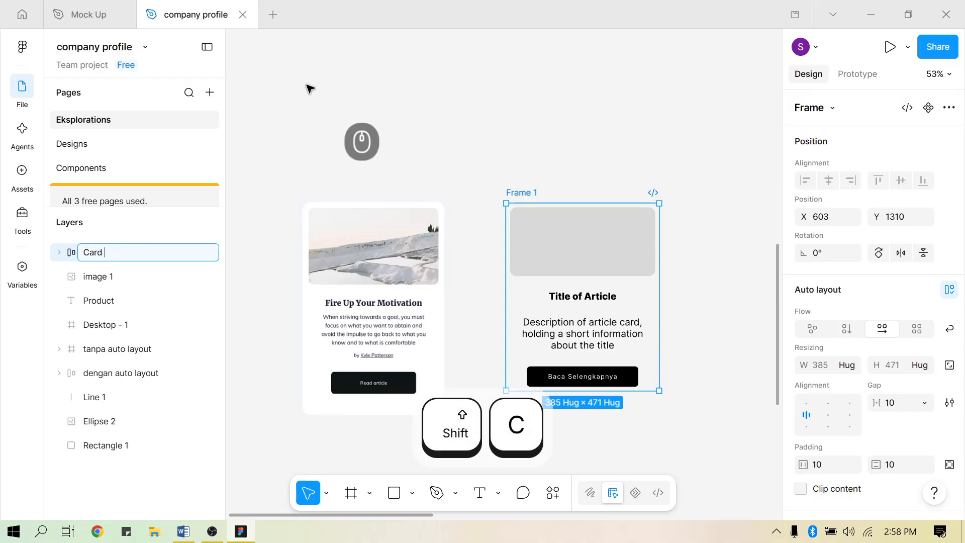
pyautogui.write(' Article')
pyautogui.hotkey('ctrl', 'Left')
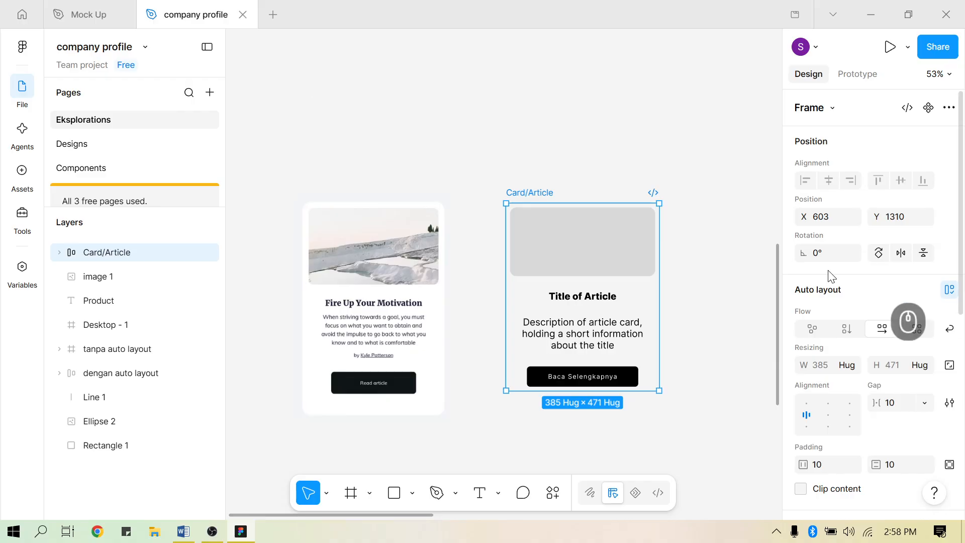
pyautogui.click(717, 282)
# Add a white FFFFFF fill to the Card/Article frame
pyautogui.keyDown('ctrl'); pyautogui.scroll(-2, 719, 312); pyautogui.keyUp('ctrl')
pyautogui.hscroll(2, 665, 323)
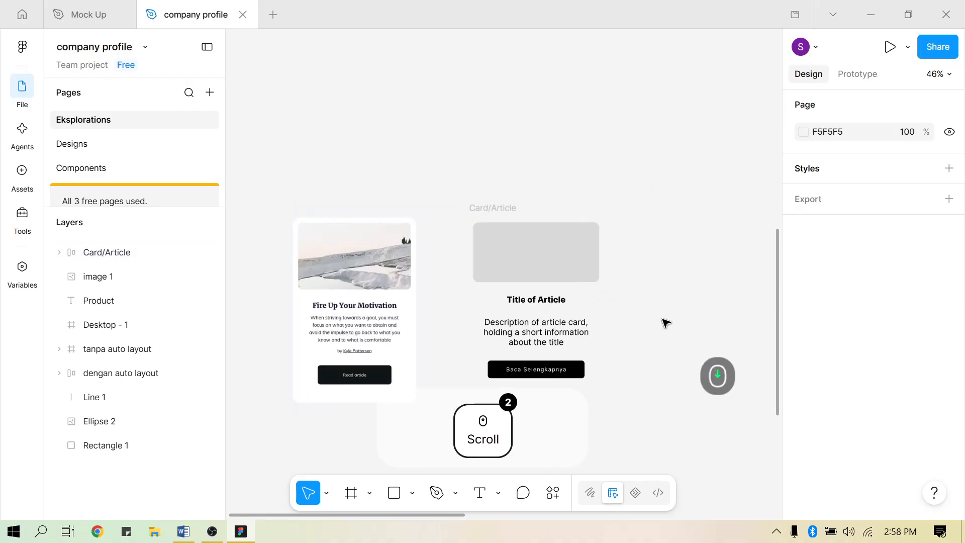
pyautogui.click(487, 214)
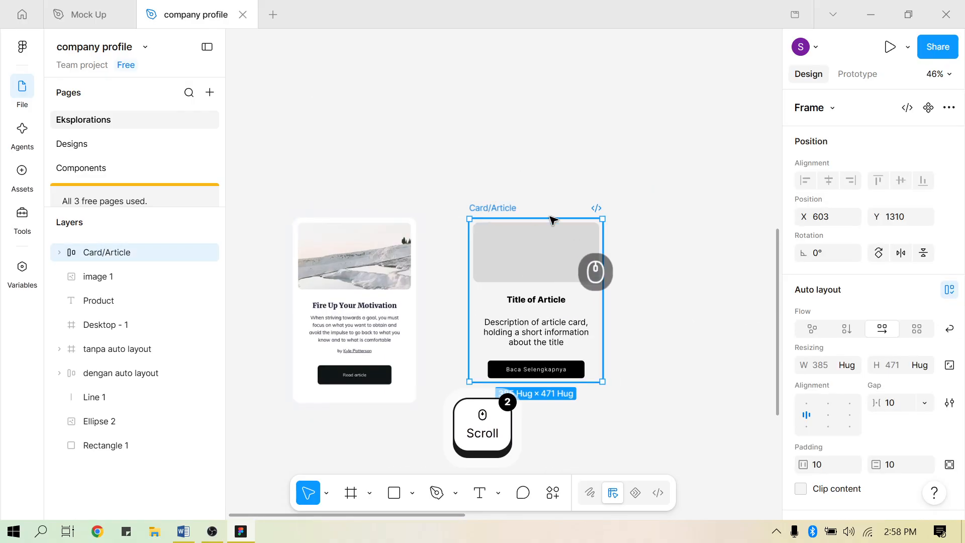
pyautogui.scroll(-5, 847, 360)
pyautogui.click(950, 301)
pyautogui.click(804, 327)
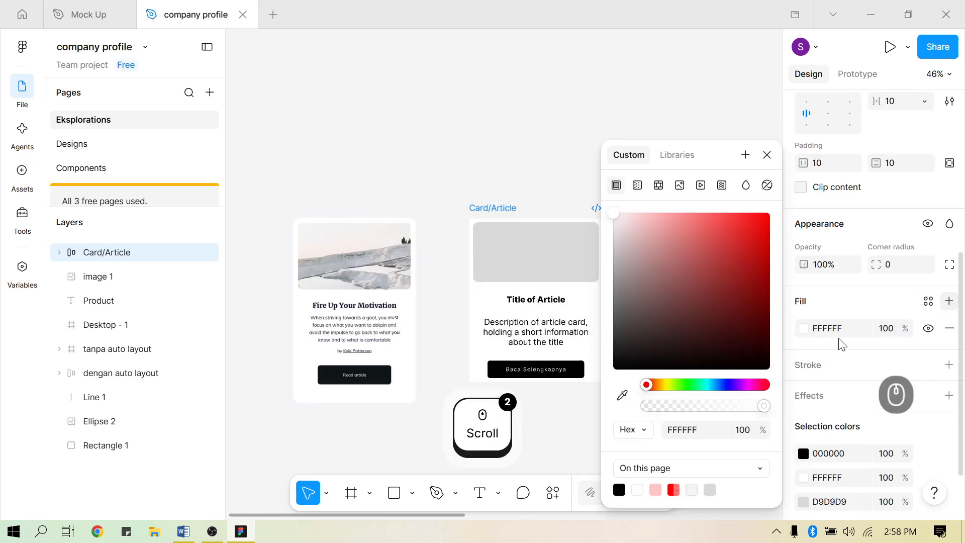
pyautogui.moveTo(588, 238); pyautogui.dragTo(705, 373)
pyautogui.click(776, 232)
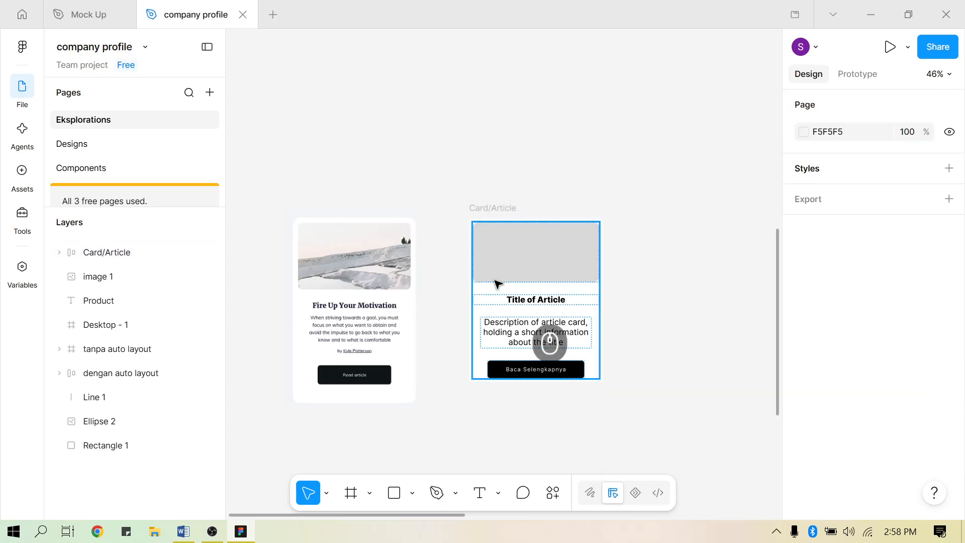
# Set the Card/Article frame's horizontal padding to 24 and its vertical padding to 56
pyautogui.click(478, 209)
pyautogui.scroll(-3, 884, 347)
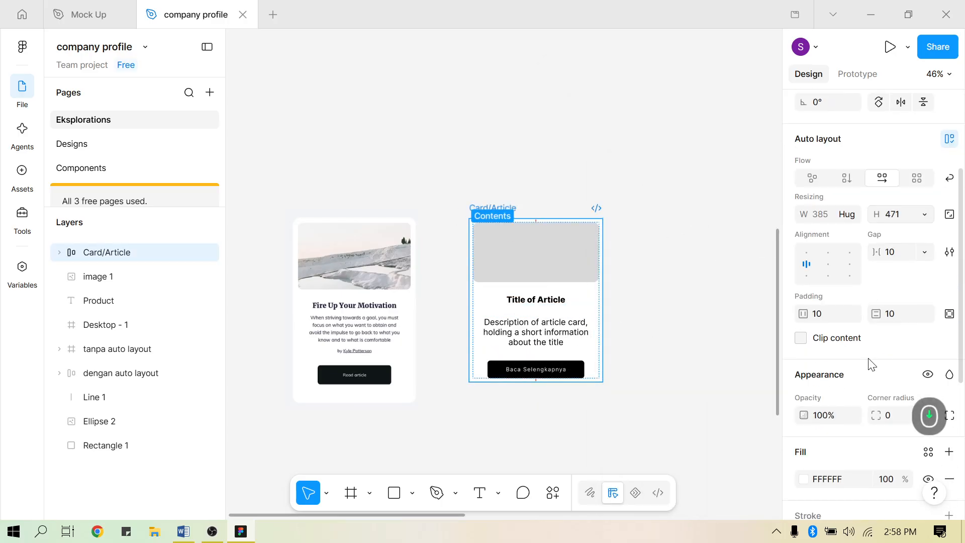
pyautogui.click(817, 314)
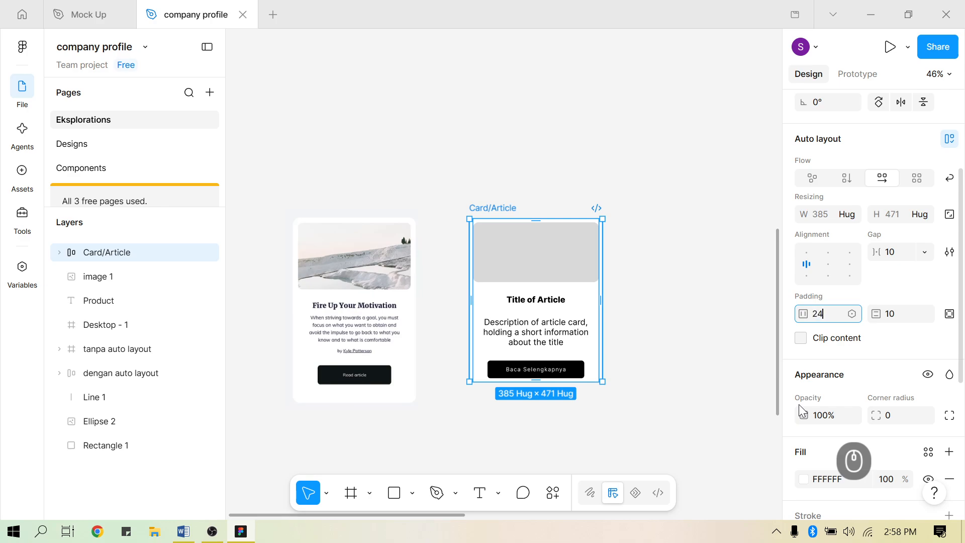
pyautogui.press('Return')
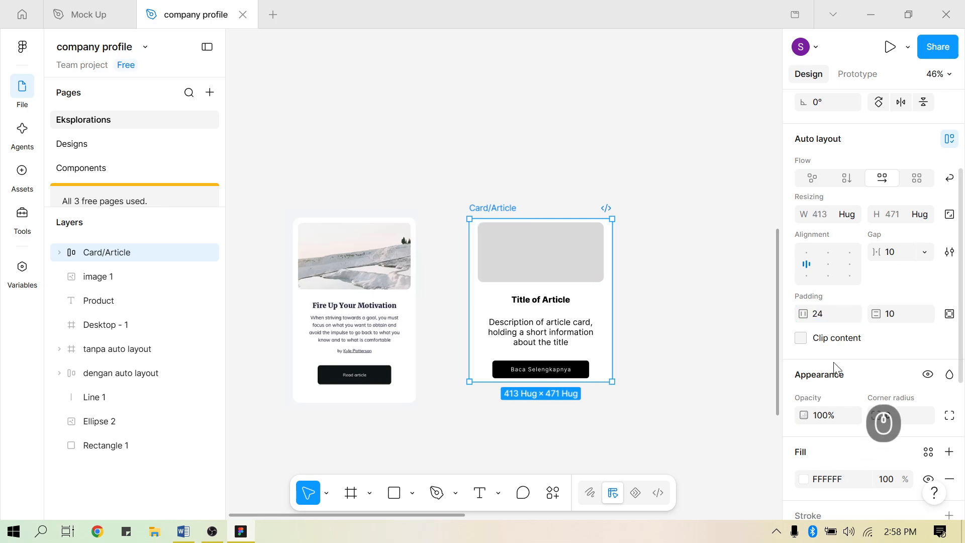
pyautogui.click(902, 319)
pyautogui.write('56')
pyautogui.press('Return')
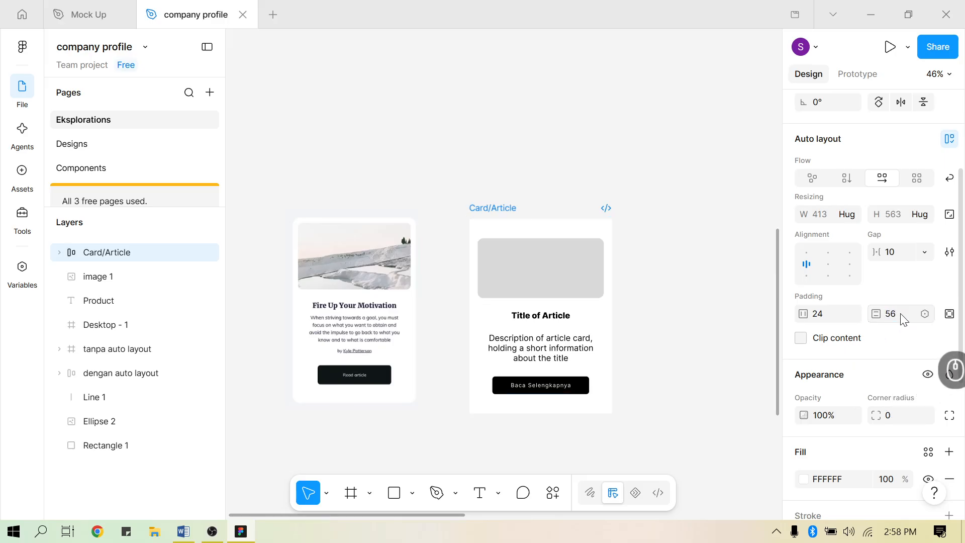
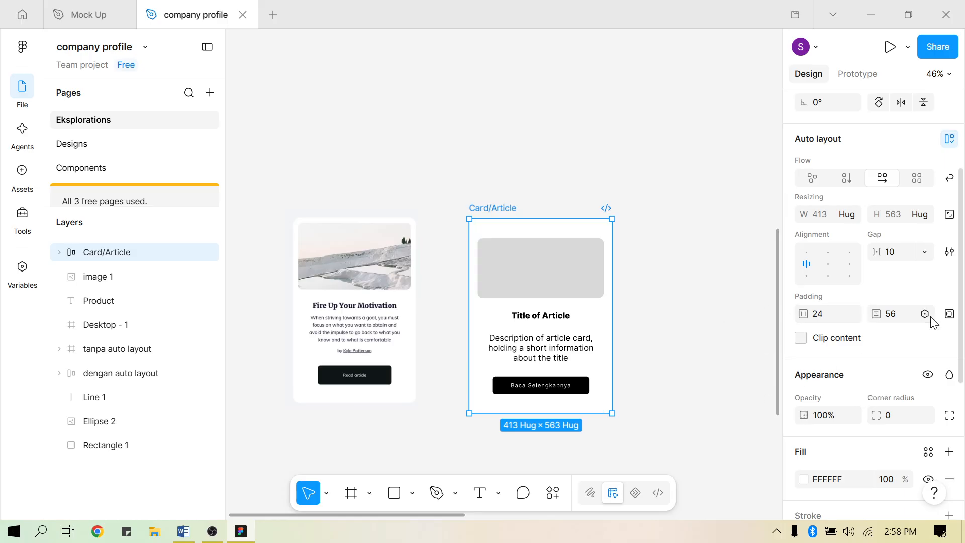
# Set the Card/Article frame's corner radius to 24
pyautogui.click(888, 413)
pyautogui.moveTo(888, 413); pyautogui.dragTo(282, 407)
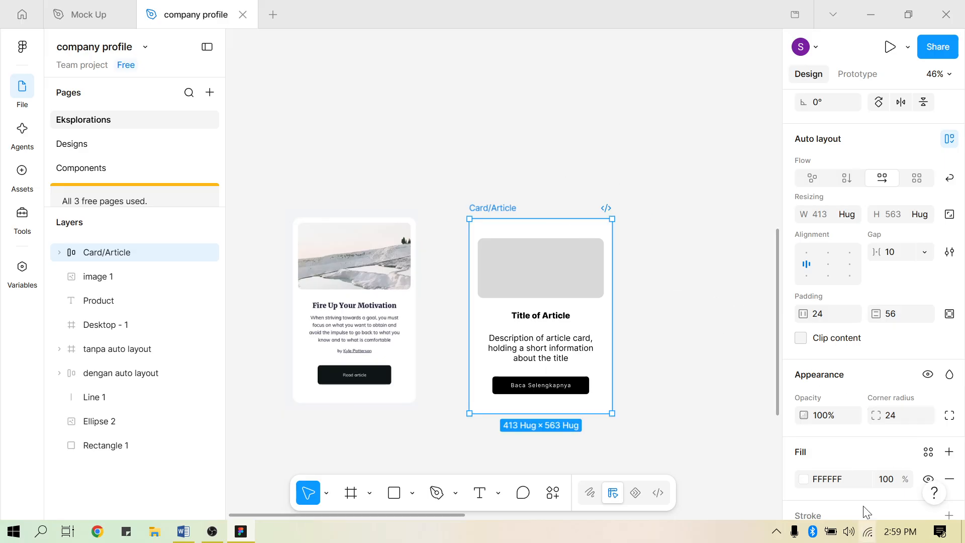
pyautogui.click(669, 151)
# Switch the Card/Article frame to individual side padding and set its top padding to 16
pyautogui.scroll(-3, 664, 248)
pyautogui.scroll(3, 663, 254)
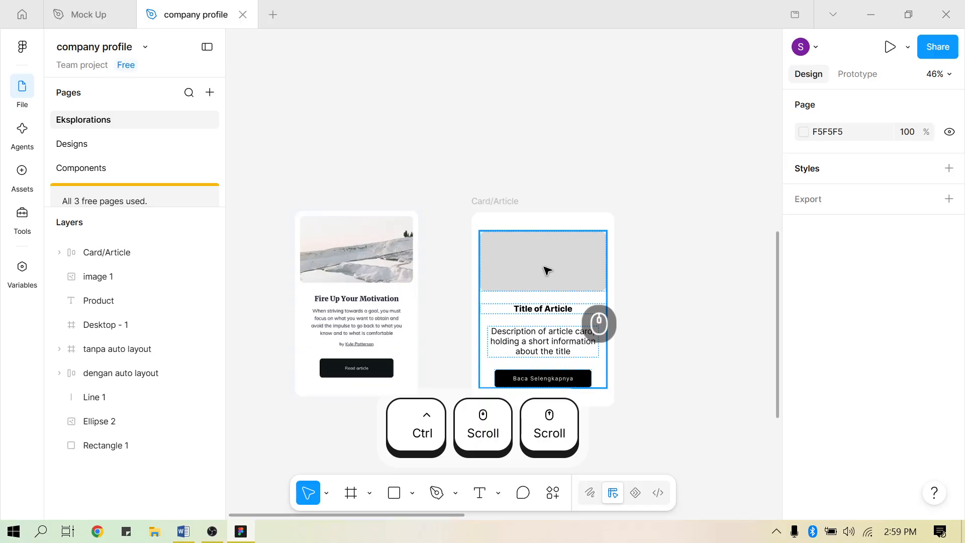
pyautogui.hscroll(1, 548, 271)
pyautogui.scroll(2, 548, 271)
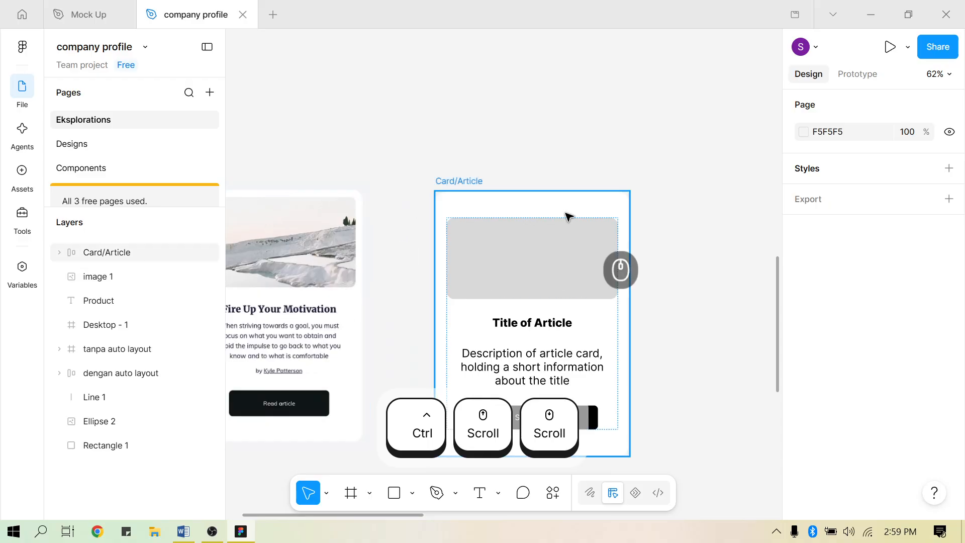
pyautogui.click(471, 181)
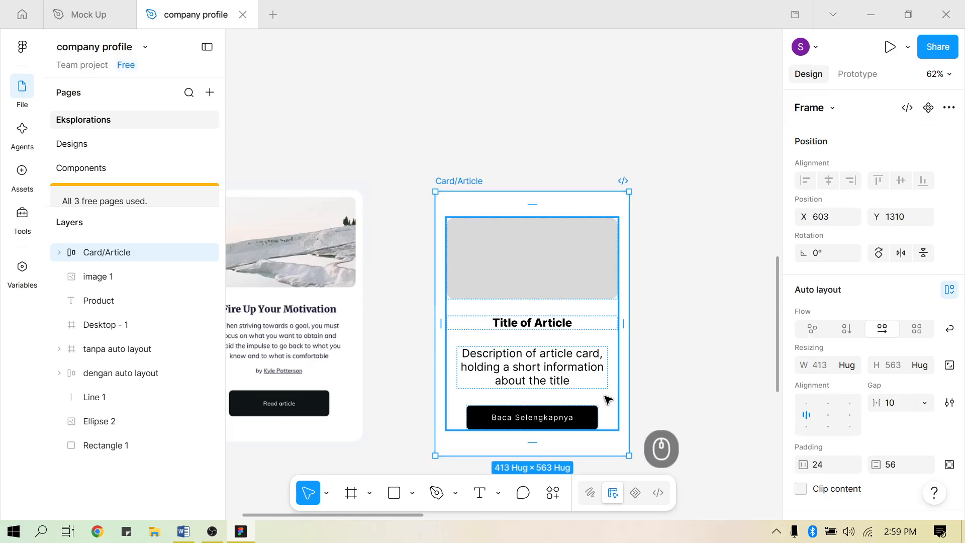
pyautogui.scroll(-3, 834, 428)
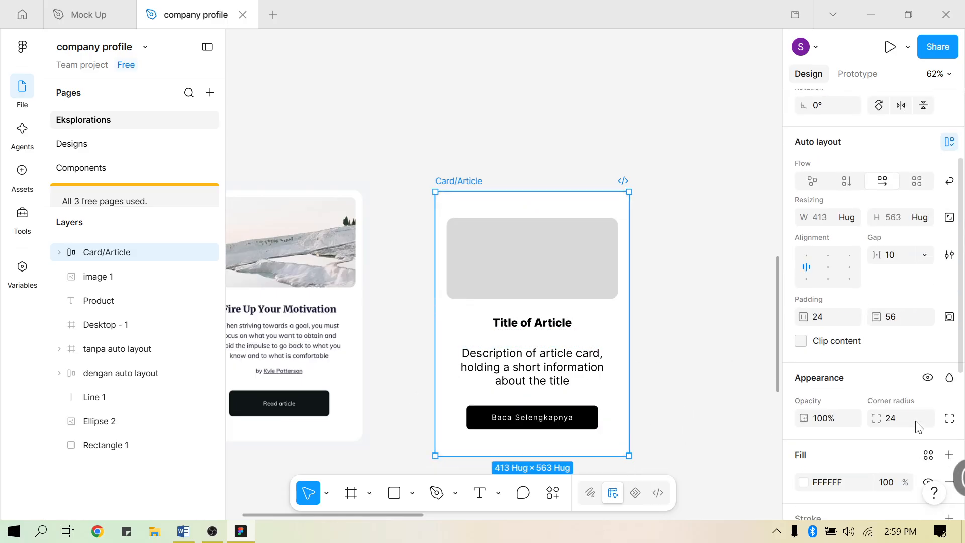
pyautogui.click(950, 315)
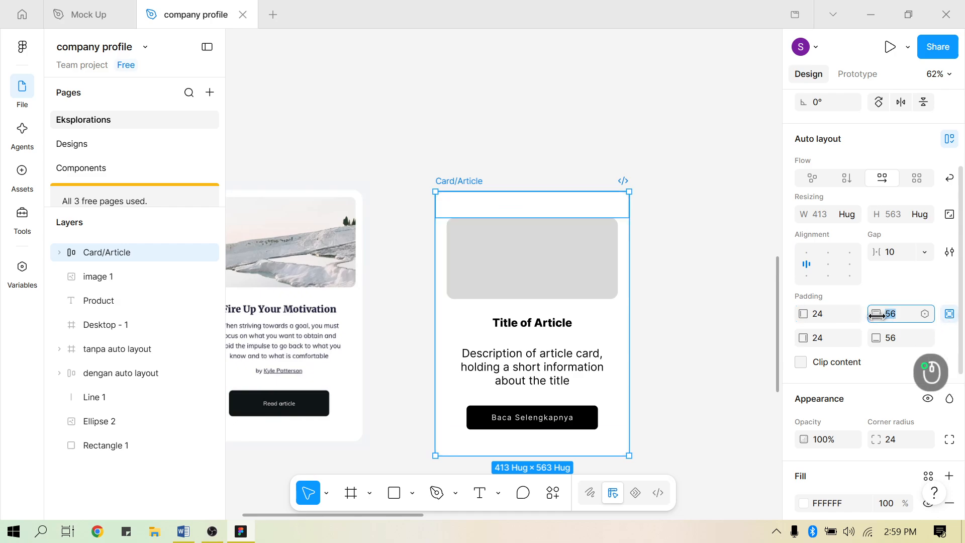
pyautogui.moveTo(878, 315); pyautogui.dragTo(818, 318)
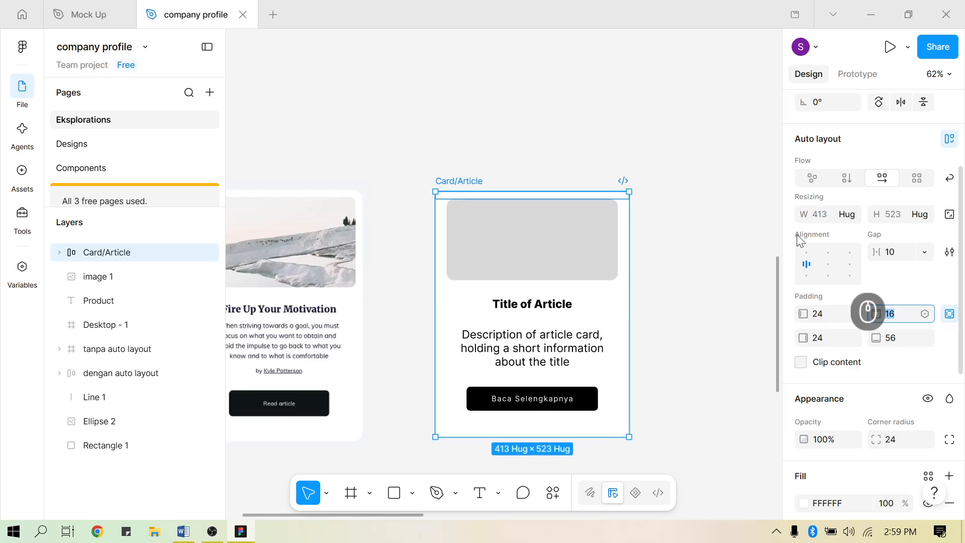
pyautogui.click(694, 169)
pyautogui.keyDown('ctrl'); pyautogui.scroll(-4, 688, 172); pyautogui.keyUp('ctrl')
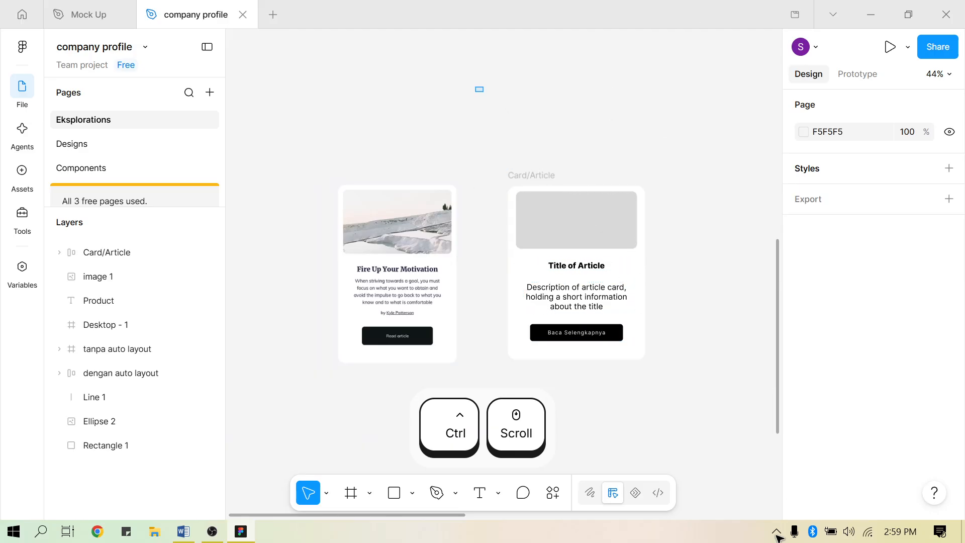
pyautogui.moveTo(480, 89); pyautogui.dragTo(684, 351)
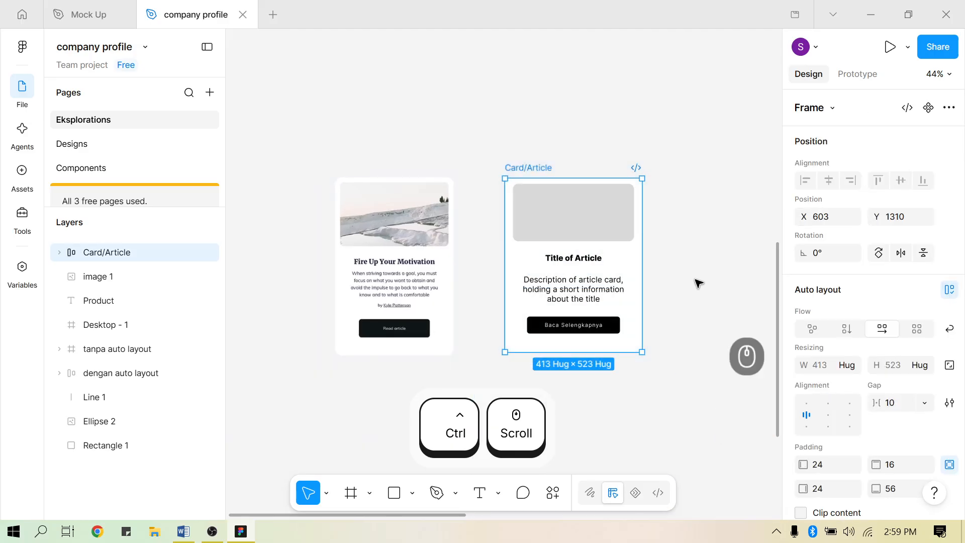
# Move the Card/Article frame into the Desktop - 1 frame, over its first layout column at about X 107, Y 325
pyautogui.click(570, 169)
pyautogui.hscroll(5, 595, 214)
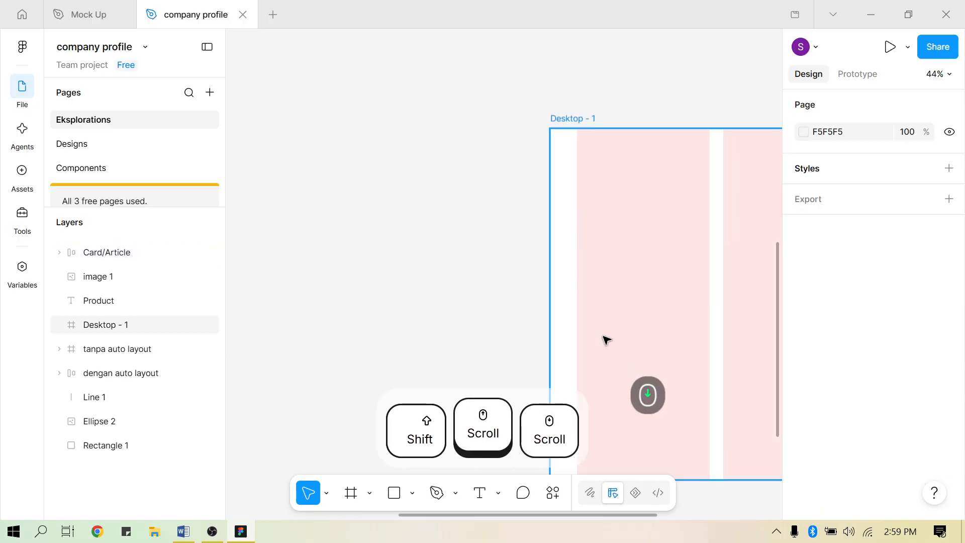
pyautogui.hscroll(-5, 595, 278)
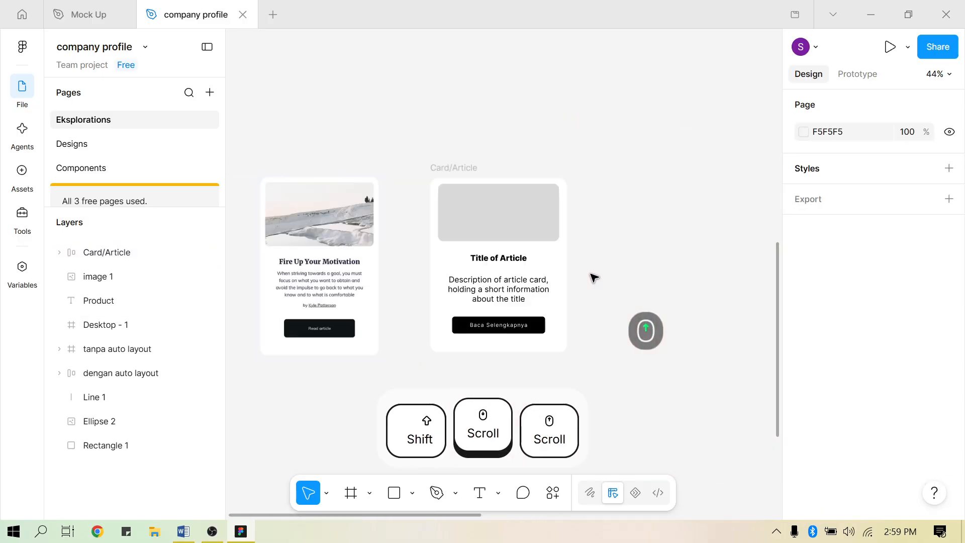
pyautogui.moveTo(573, 307); pyautogui.dragTo(641, 385)
pyautogui.click(663, 213)
pyautogui.moveTo(444, 170); pyautogui.dragTo(659, 196)
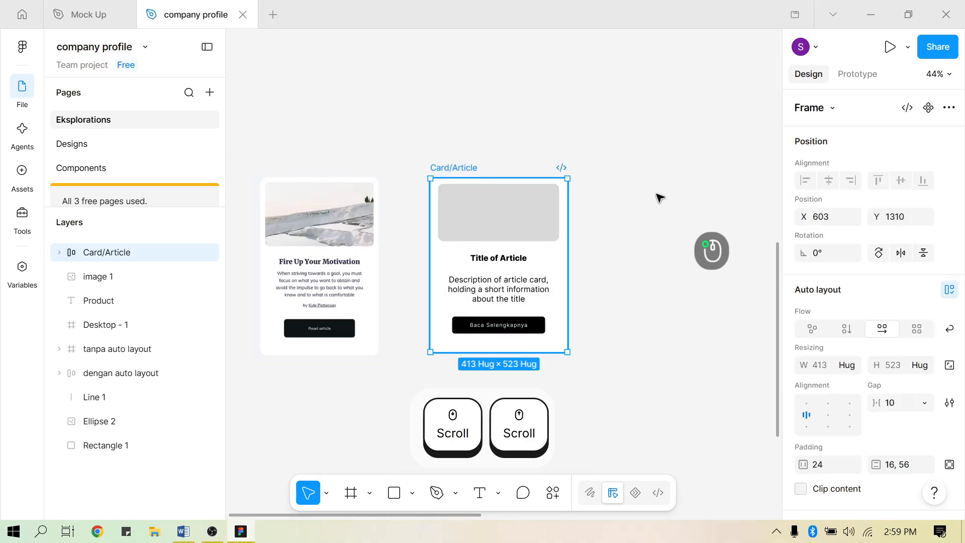
pyautogui.hscroll(5, 641, 220)
pyautogui.scroll(-2, 559, 218)
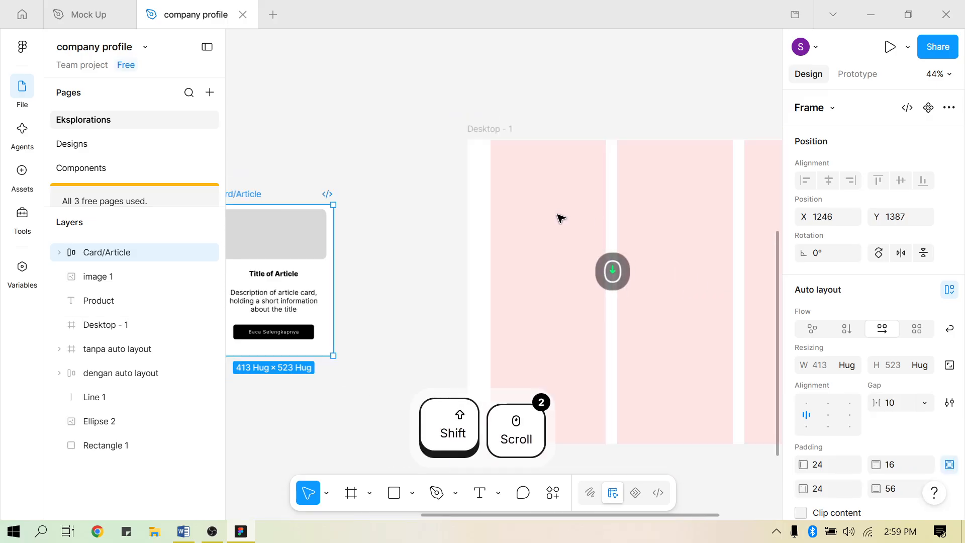
pyautogui.moveTo(357, 203); pyautogui.dragTo(550, 224)
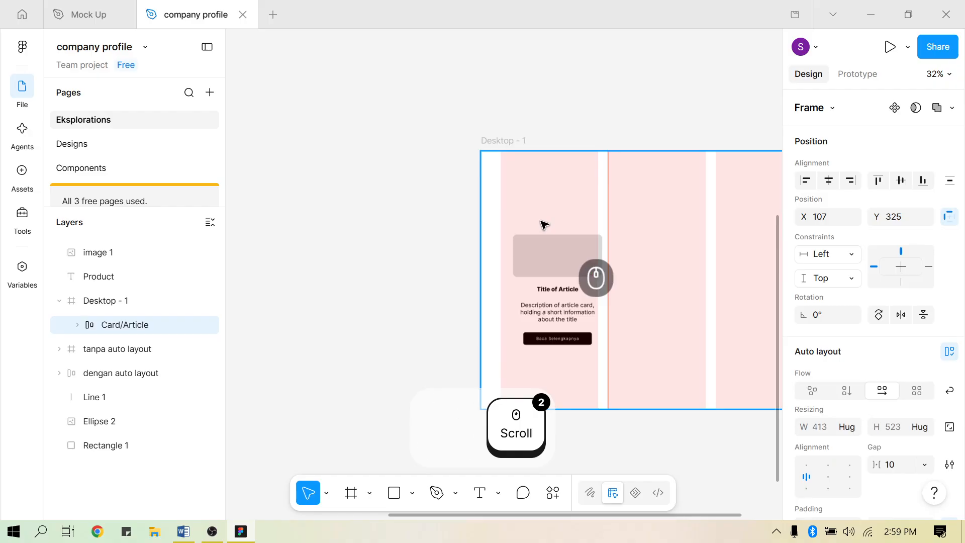
# Check the appearance and fill colour settings of the Card/Article frame inside Desktop - 1
pyautogui.scroll(5, 590, 268)
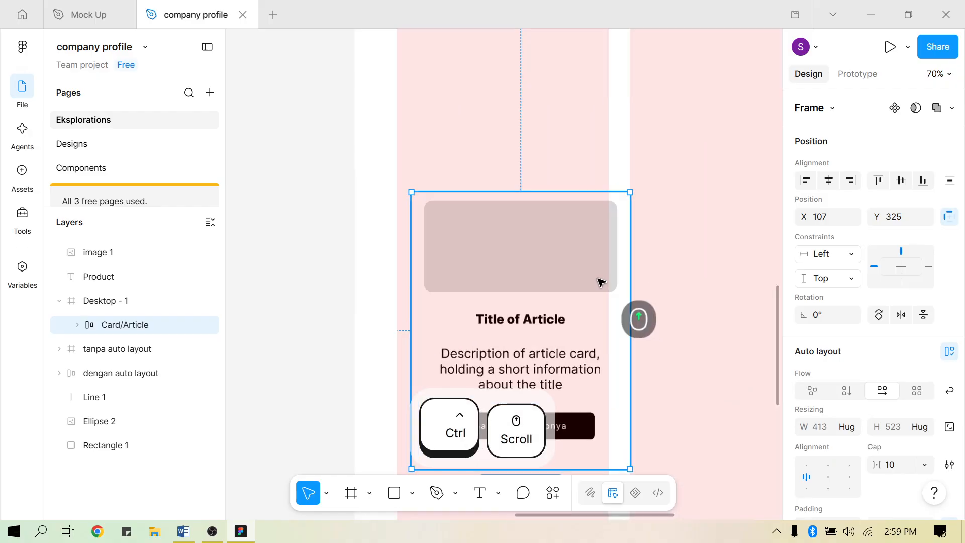
pyautogui.scroll(-6, 895, 367)
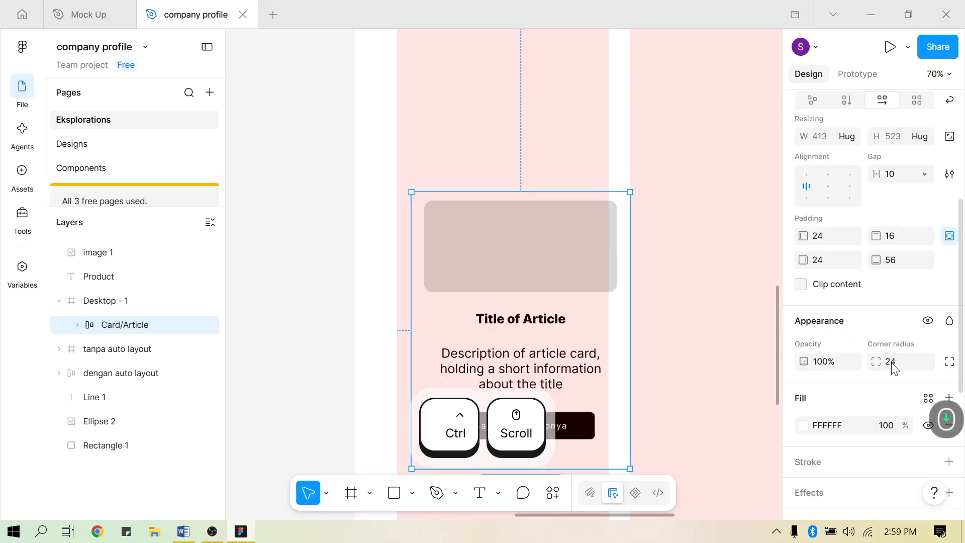
pyautogui.scroll(-3, 631, 193)
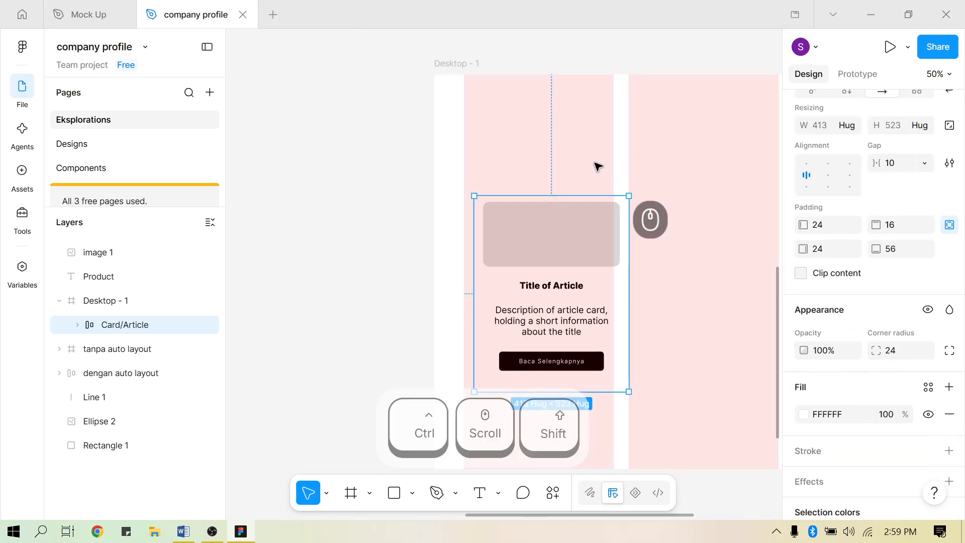
pyautogui.hscroll(2, 597, 164)
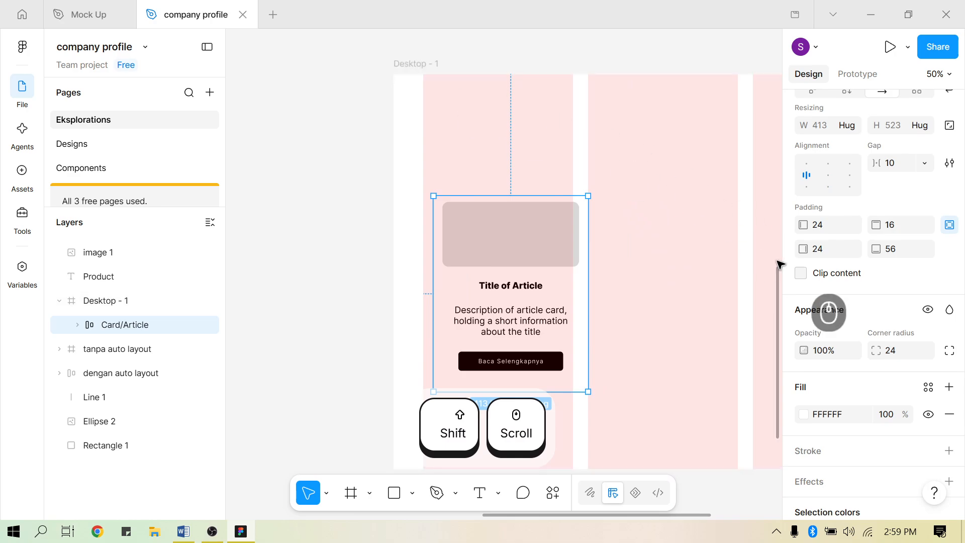
pyautogui.click(805, 415)
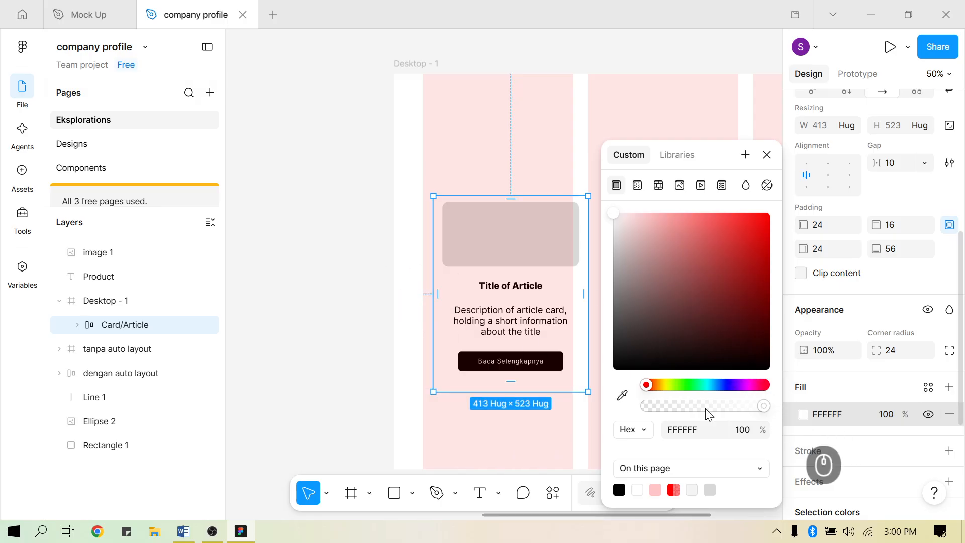
pyautogui.click(324, 367)
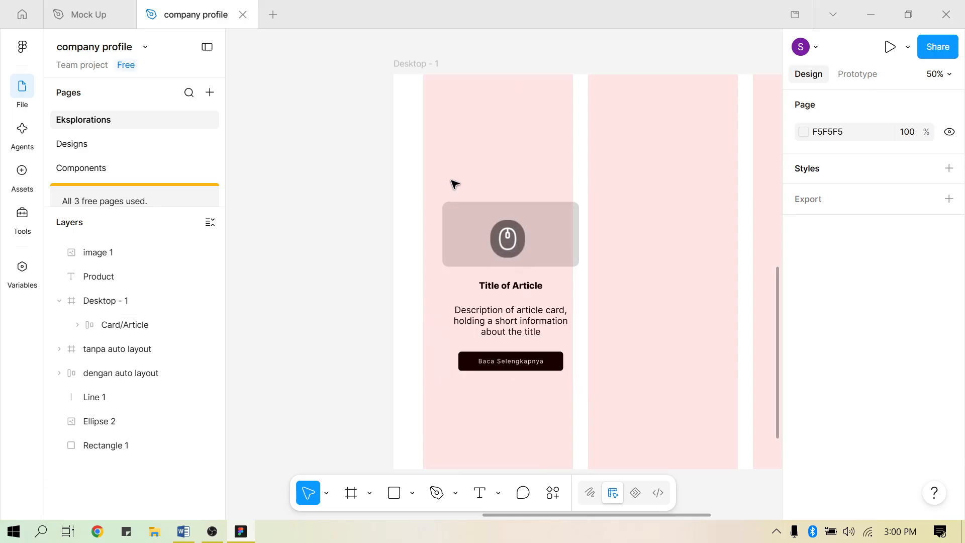
# Add a near-black 040404 stroke to the Card/Article frame
pyautogui.click(461, 204)
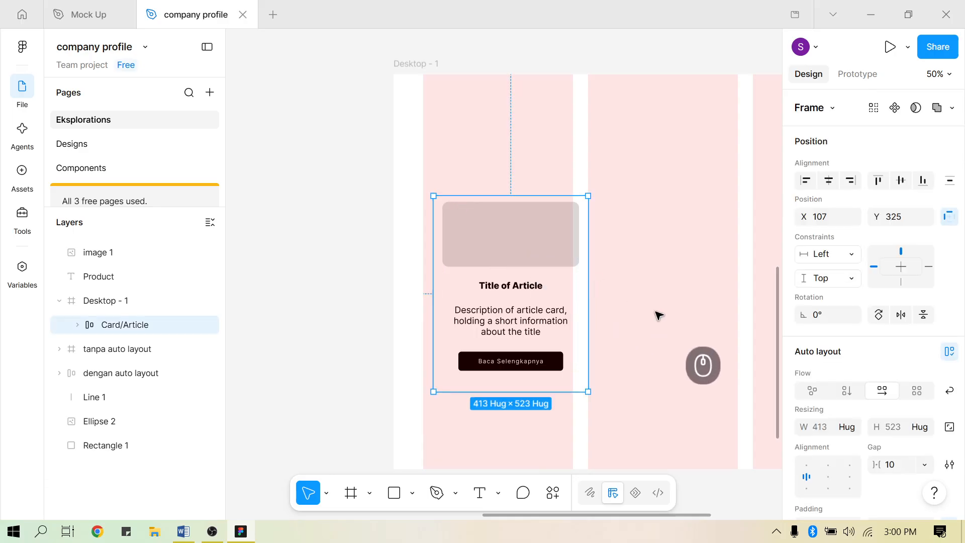
pyautogui.scroll(-8, 849, 407)
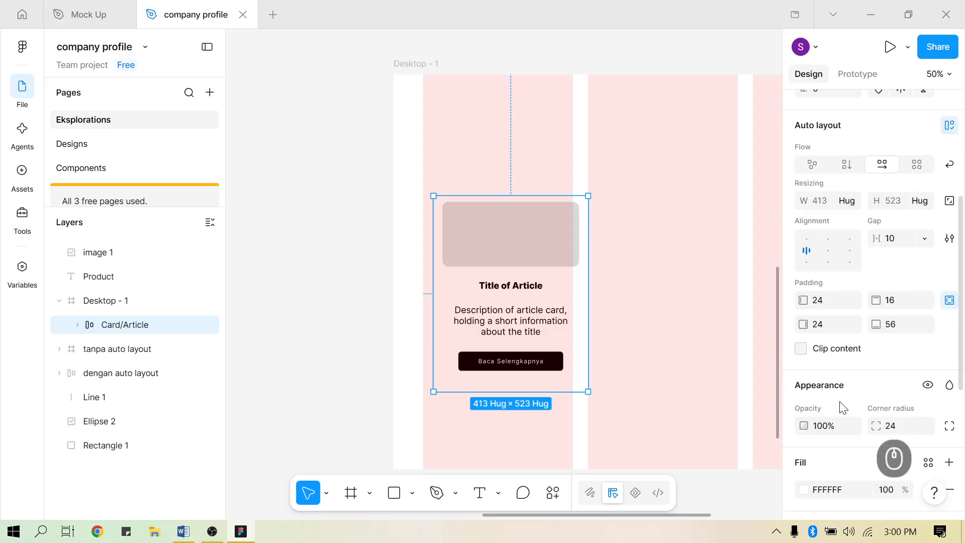
pyautogui.scroll(-2, 849, 407)
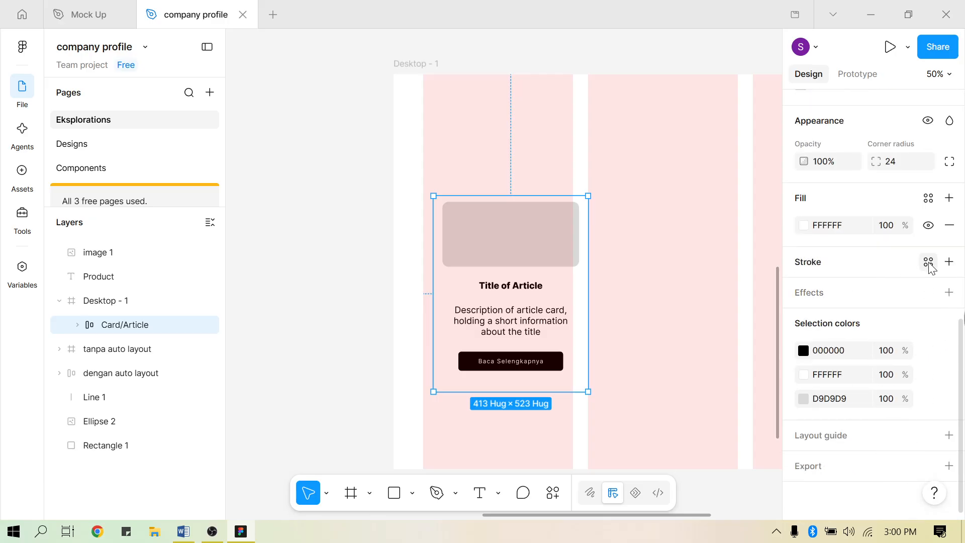
pyautogui.click(949, 262)
pyautogui.click(804, 289)
pyautogui.click(667, 335)
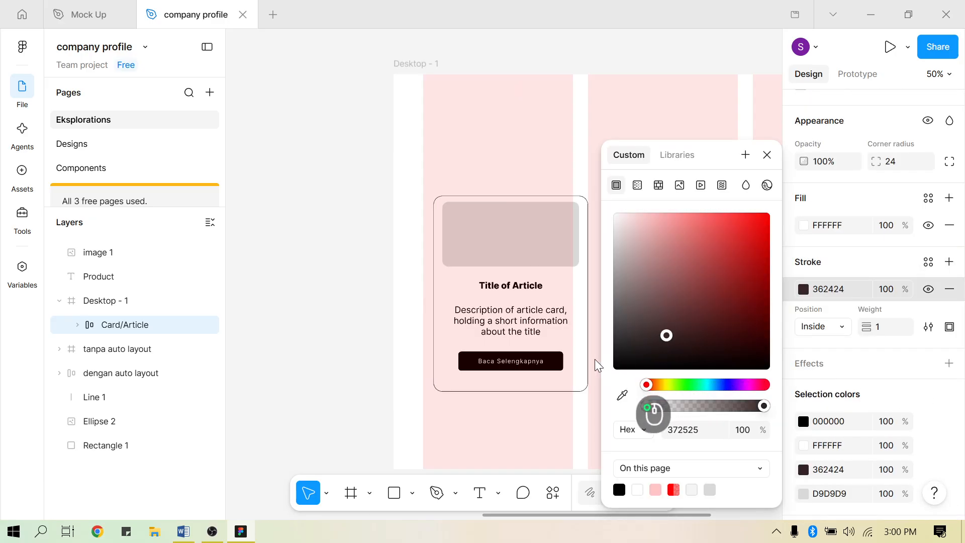
pyautogui.moveTo(583, 377); pyautogui.dragTo(553, 367)
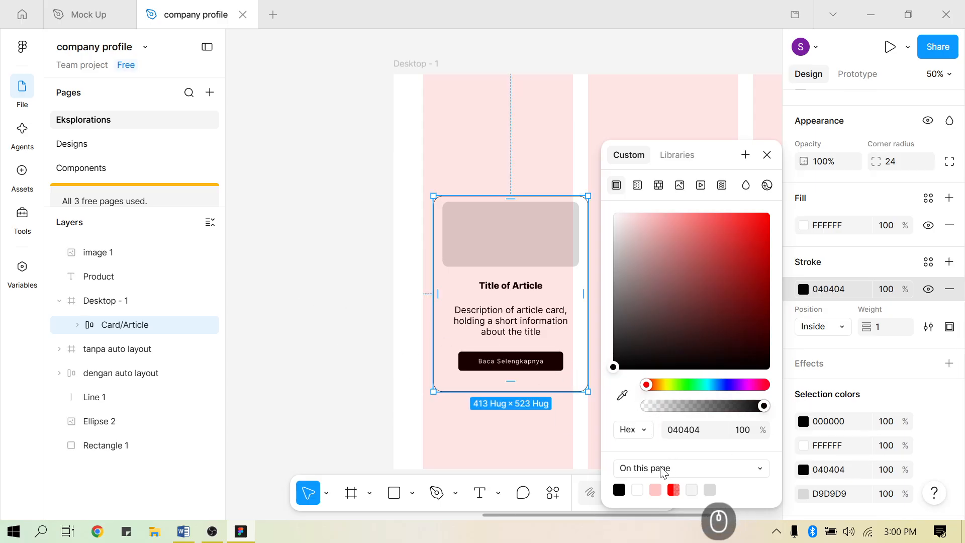
# Set the Card/Article frame's stroke weight to 2
pyautogui.click(871, 328)
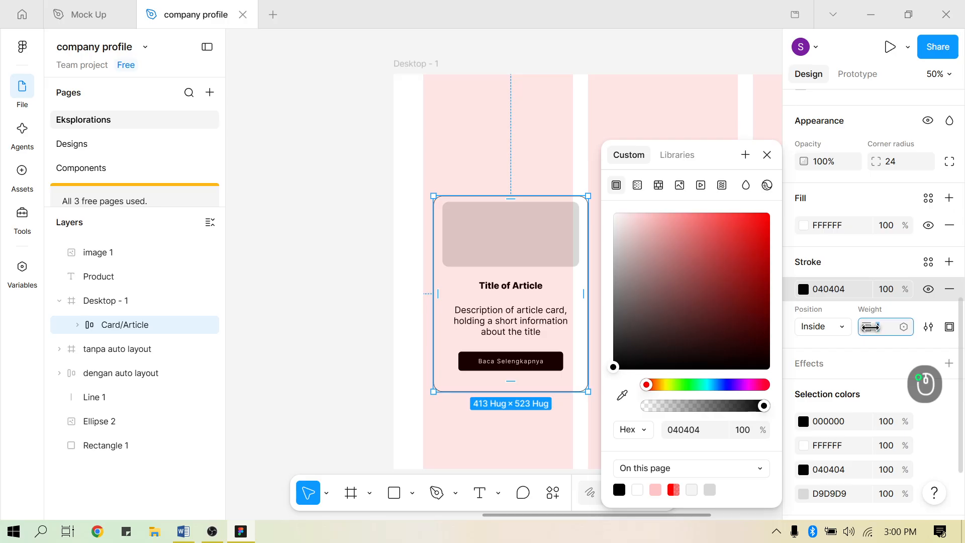
pyautogui.moveTo(871, 328); pyautogui.dragTo(873, 341)
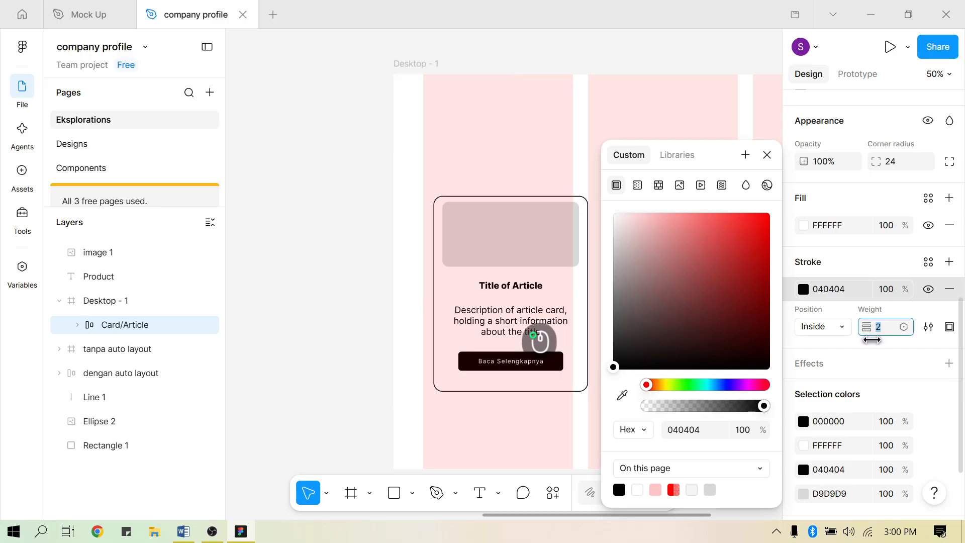
pyautogui.click(327, 278)
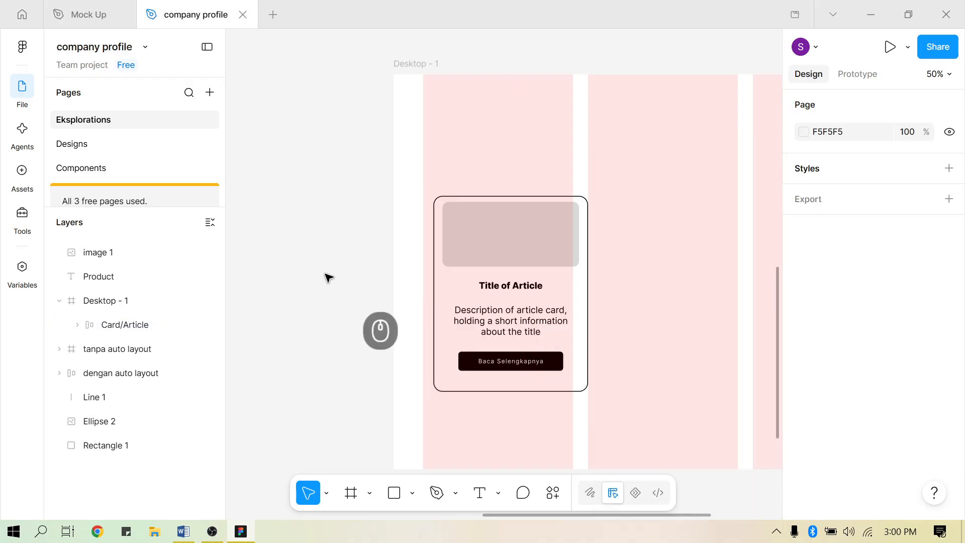
# Align the Card/Article frame with the left edge of the first layout column, at X 80 and Y 295
pyautogui.click(529, 235)
pyautogui.keyDown('ctrl'); pyautogui.scroll(2, 573, 273); pyautogui.keyUp('ctrl')
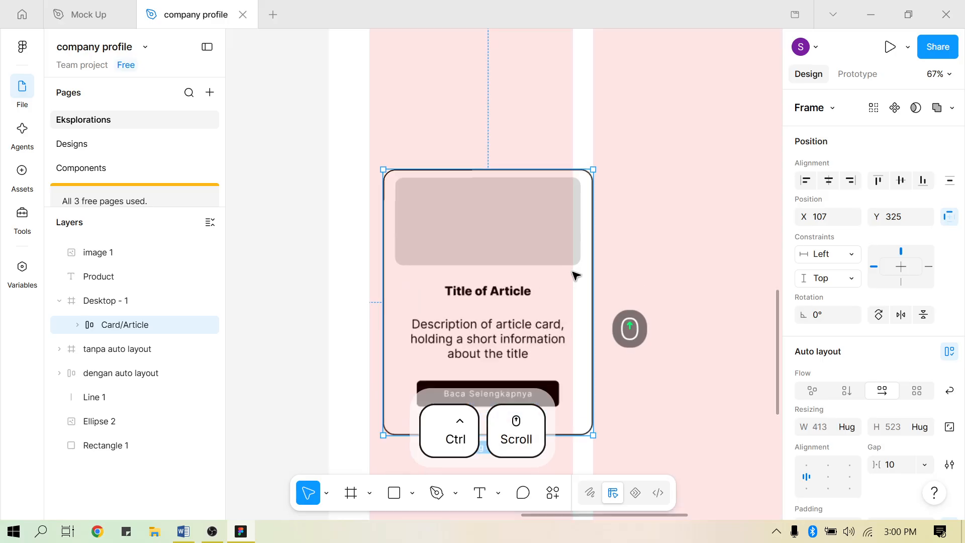
pyautogui.keyDown('shift'); pyautogui.scroll(-4, 530, 236); pyautogui.keyUp('shift')
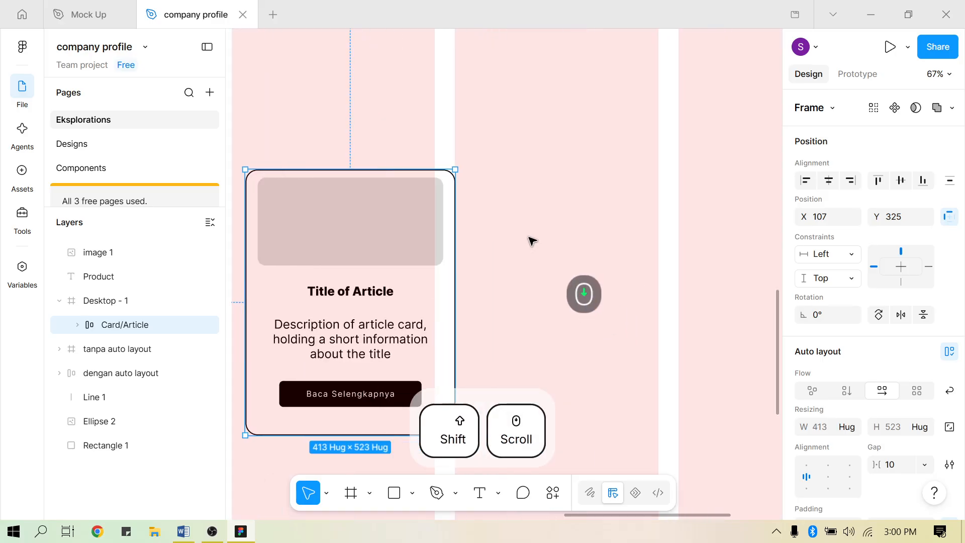
pyautogui.keyDown('ctrl'); pyautogui.scroll(-2, 527, 249); pyautogui.keyUp('ctrl')
pyautogui.keyDown('shift'); pyautogui.scroll(-1, 522, 243); pyautogui.keyUp('shift')
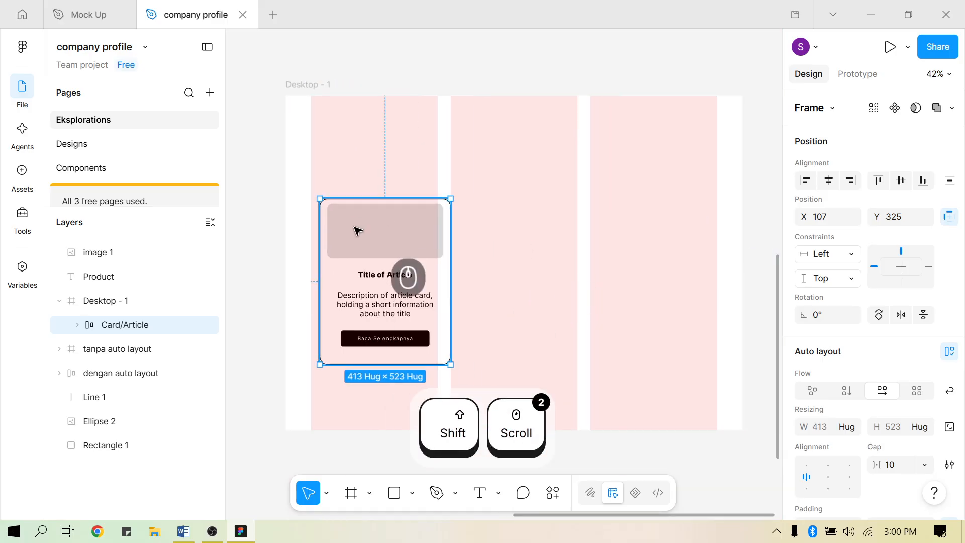
pyautogui.keyDown('ctrl'); pyautogui.scroll(2, 445, 257); pyautogui.keyUp('ctrl')
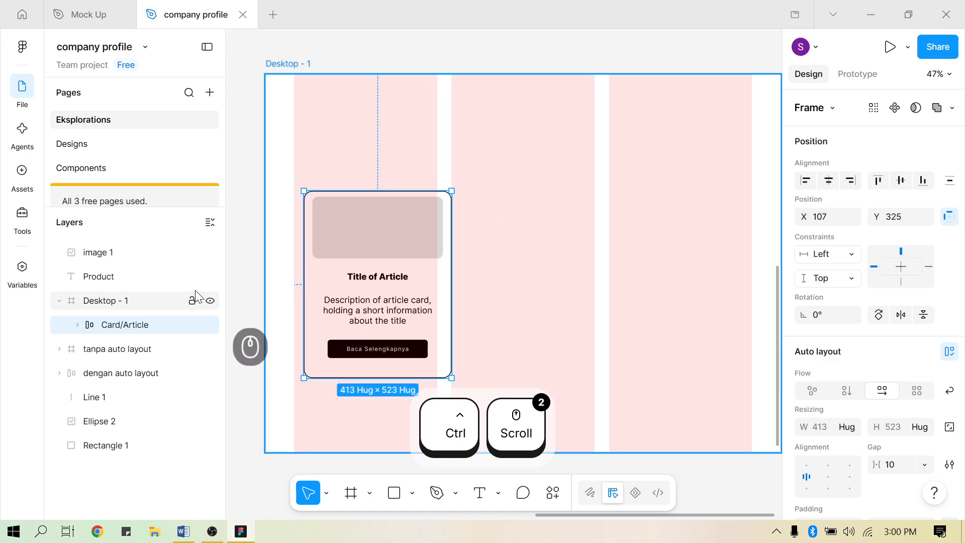
pyautogui.moveTo(406, 203); pyautogui.dragTo(397, 196)
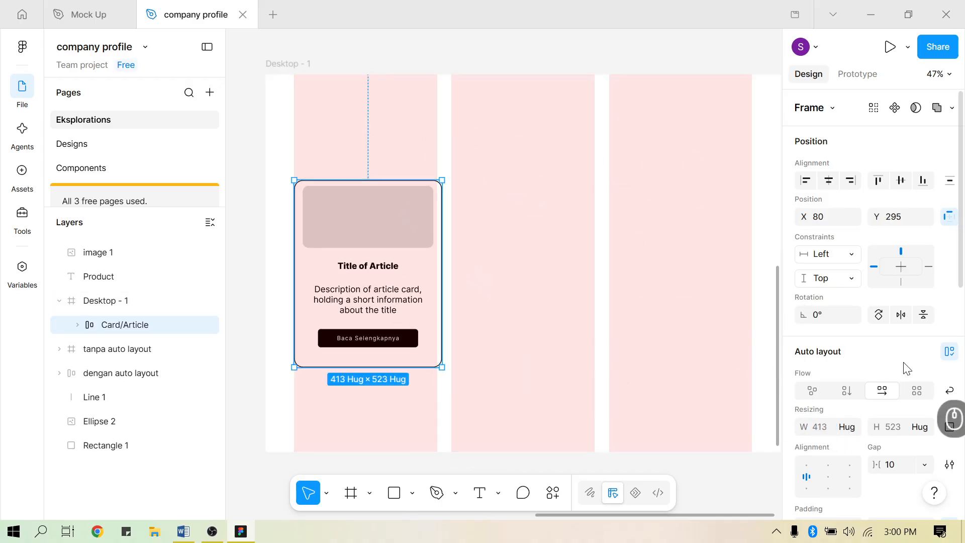
# Set the column count of the Desktop - 1 frame's layout guide to 4
pyautogui.scroll(-5, 907, 367)
pyautogui.press('Escape')
pyautogui.scroll(1, 455, 246)
pyautogui.click(281, 95)
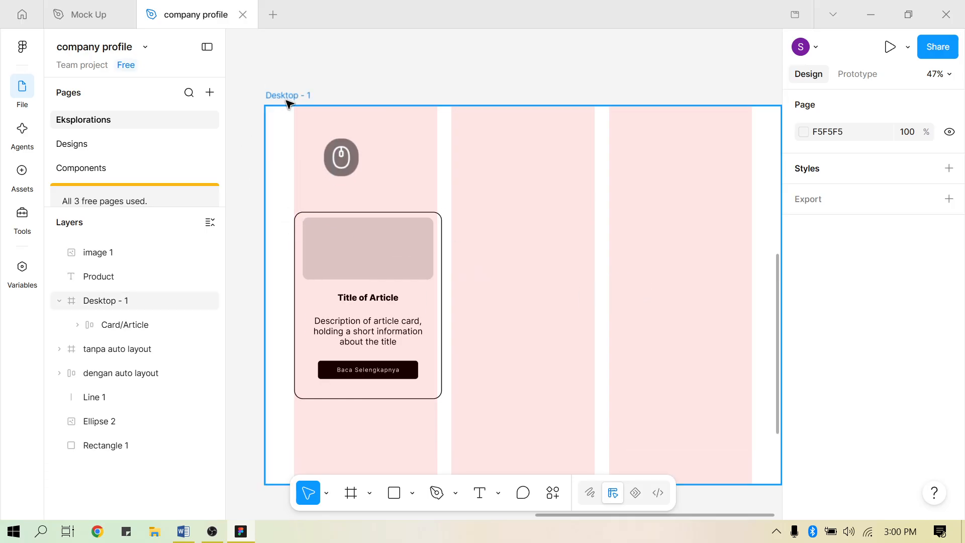
pyautogui.scroll(-5, 883, 394)
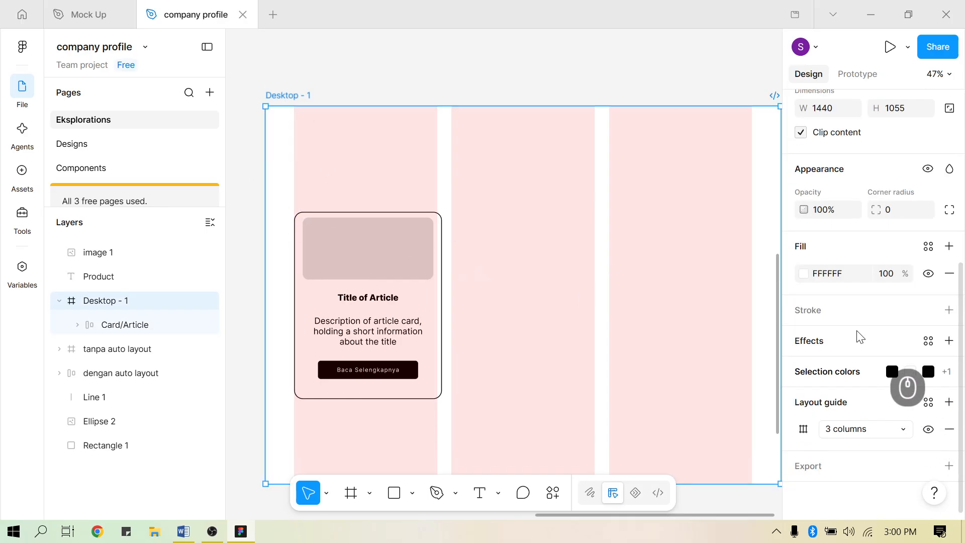
pyautogui.click(845, 430)
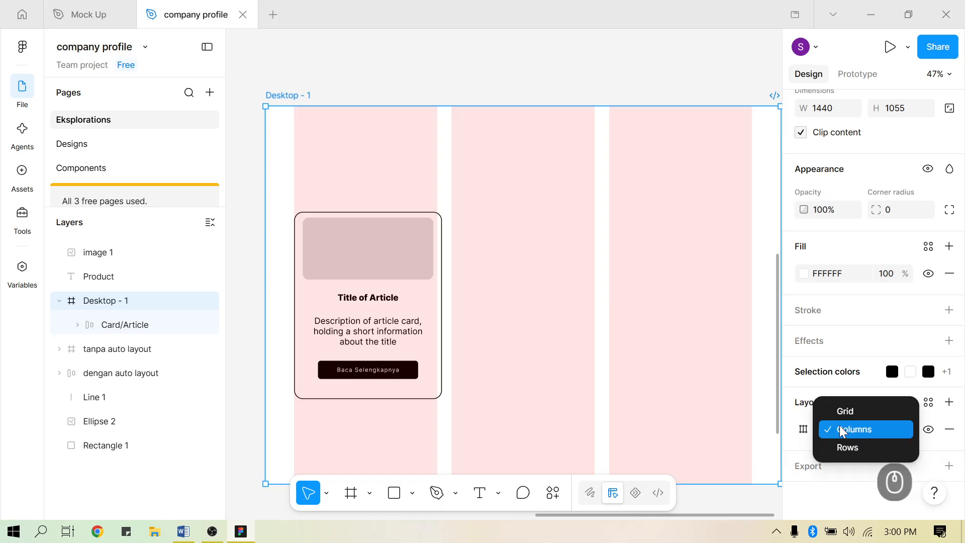
pyautogui.click(803, 429)
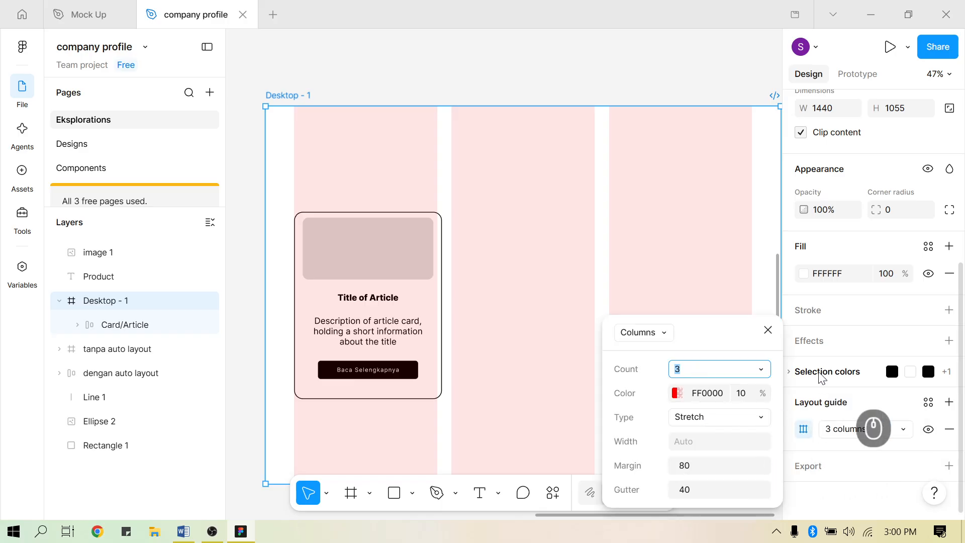
pyautogui.click(739, 370)
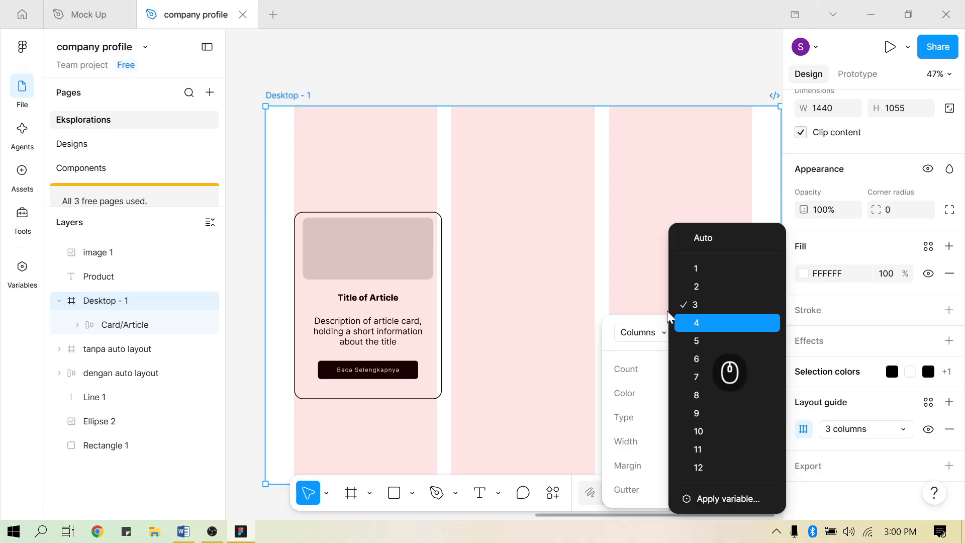
pyautogui.click(697, 322)
pyautogui.click(654, 202)
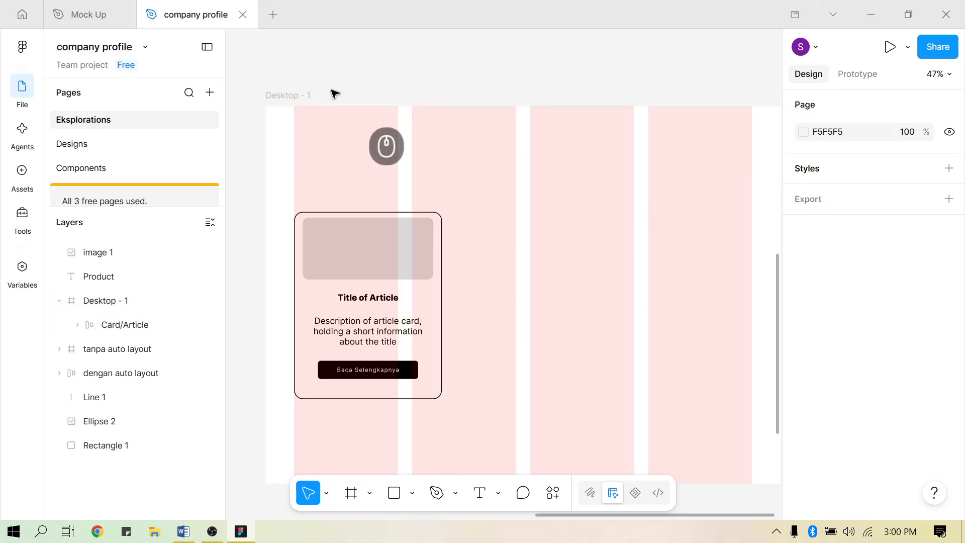
# Set the Desktop - 1 frame's layout guide back to 3 columns
pyautogui.click(276, 95)
pyautogui.scroll(-5, 900, 433)
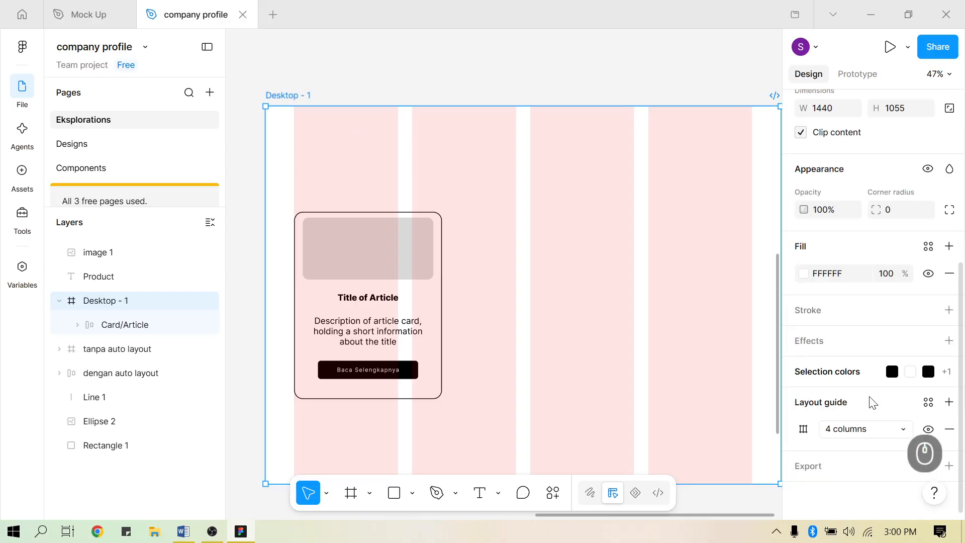
pyautogui.click(803, 430)
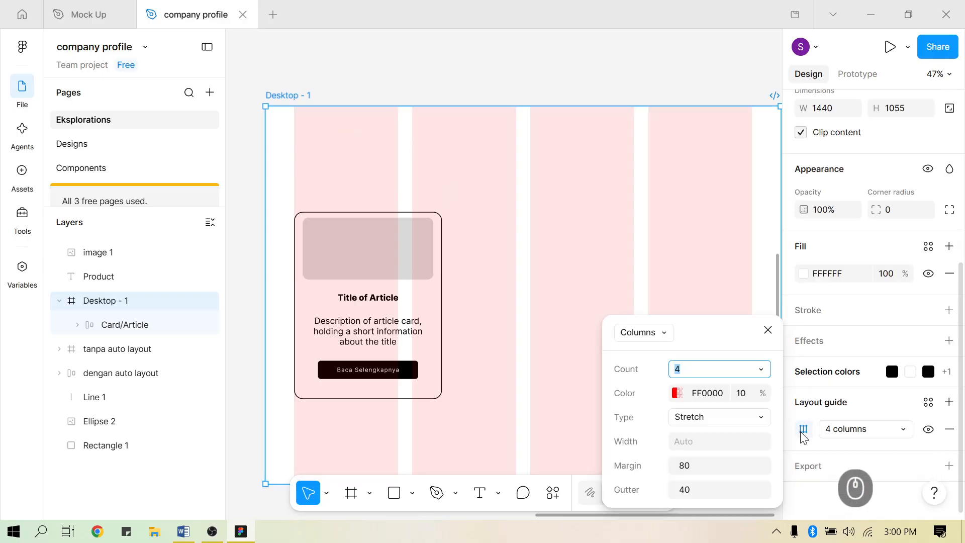
pyautogui.click(765, 373)
pyautogui.click(711, 306)
pyautogui.click(507, 342)
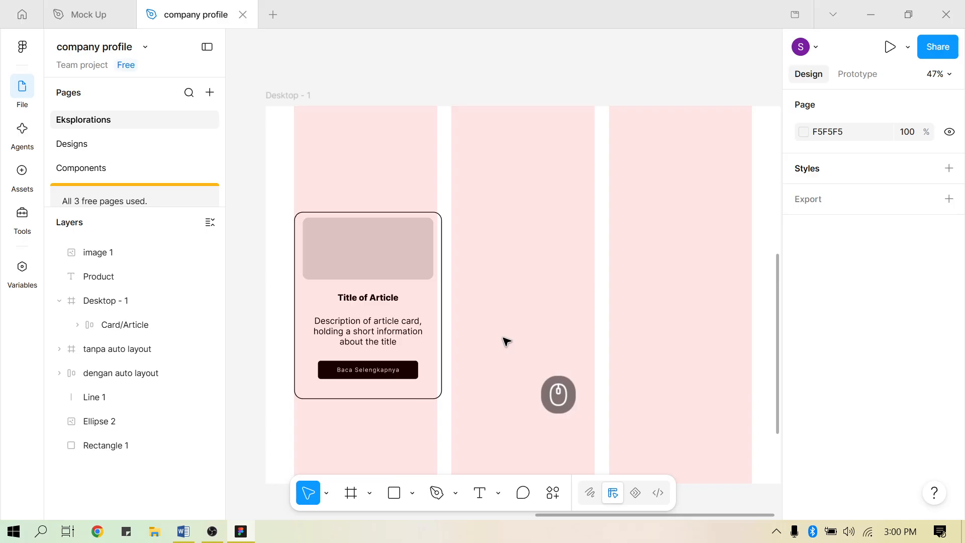
# Resize the Card/Article frame to 400 × 503 so its right edge meets the edge of the first layout column
pyautogui.click(312, 216)
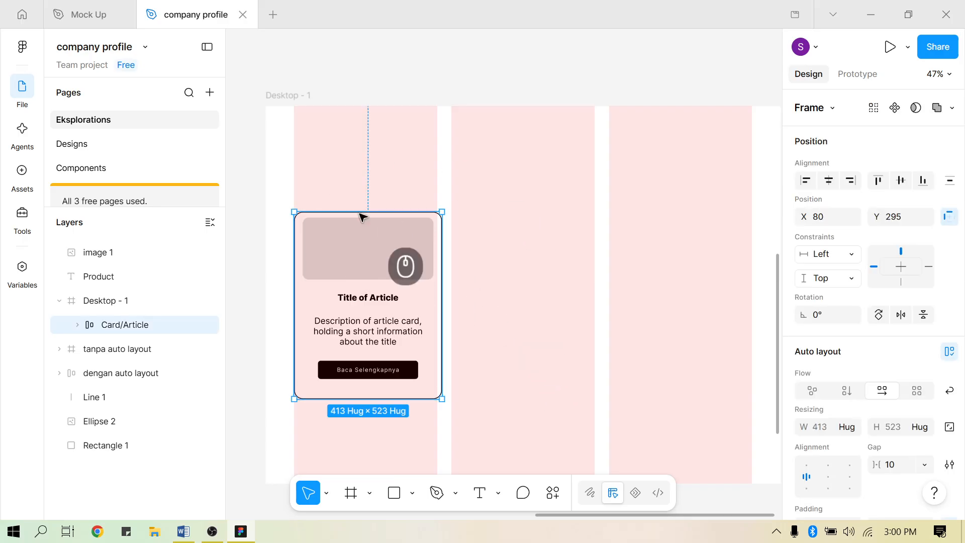
pyautogui.scroll(2, 349, 274)
pyautogui.hscroll(-2, 503, 292)
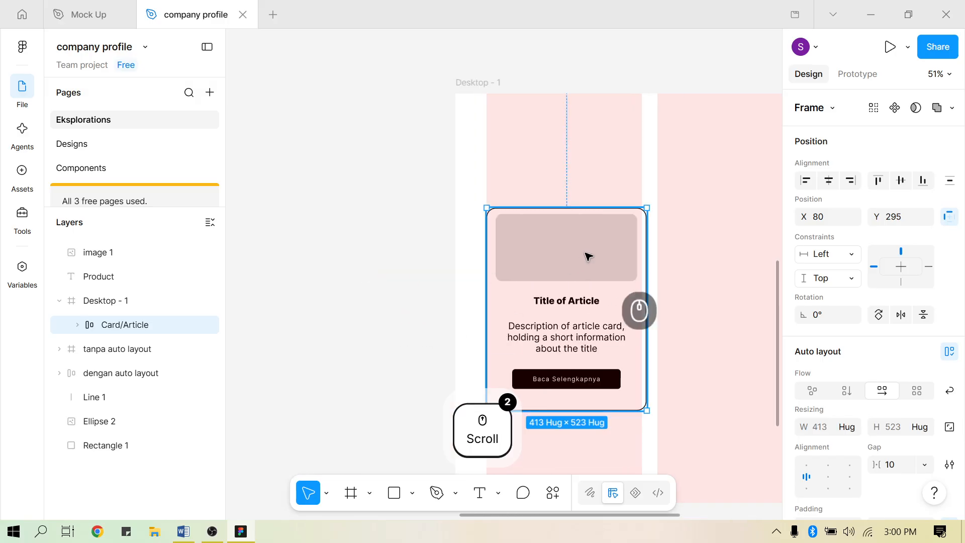
pyautogui.scroll(3, 582, 254)
pyautogui.scroll(-1, 586, 261)
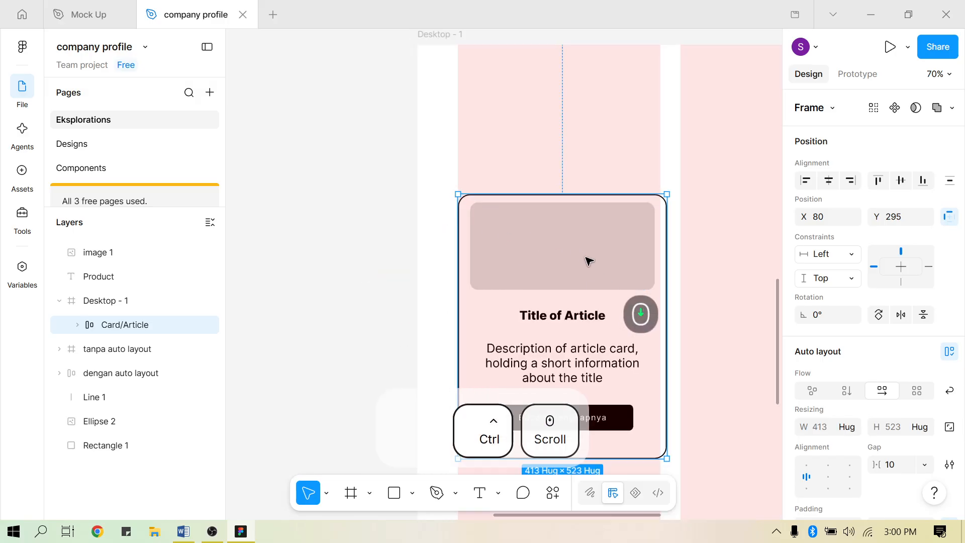
pyautogui.scroll(-2, 612, 289)
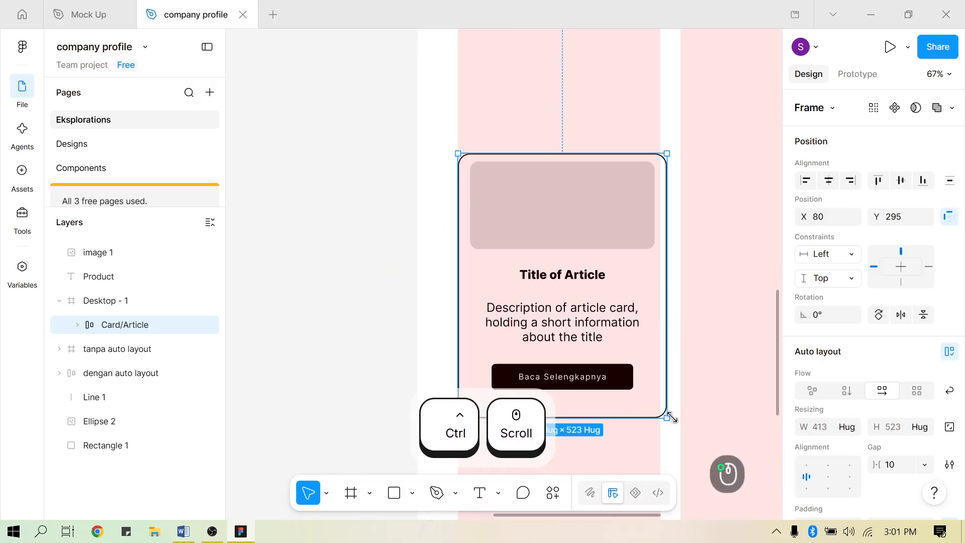
pyautogui.moveTo(671, 416); pyautogui.dragTo(662, 409)
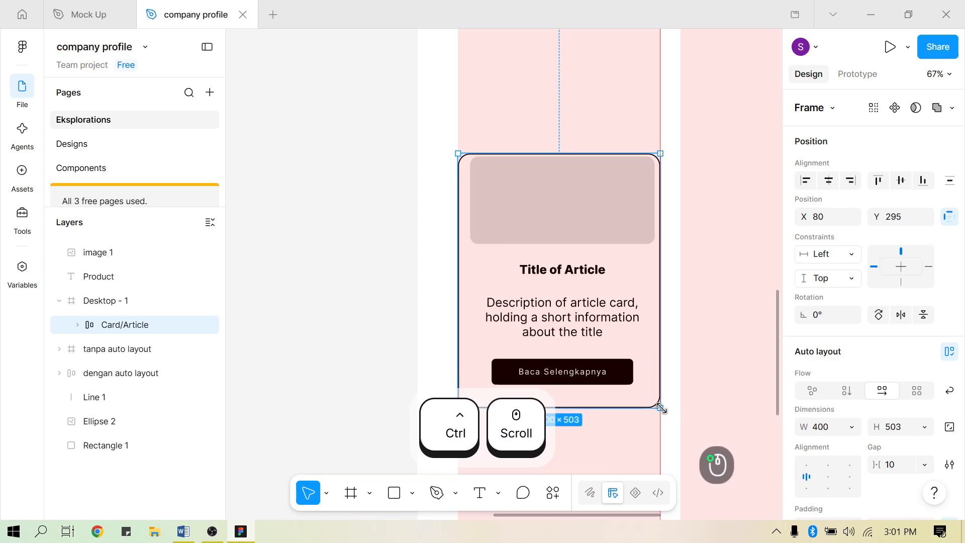
pyautogui.scroll(-1, 665, 299)
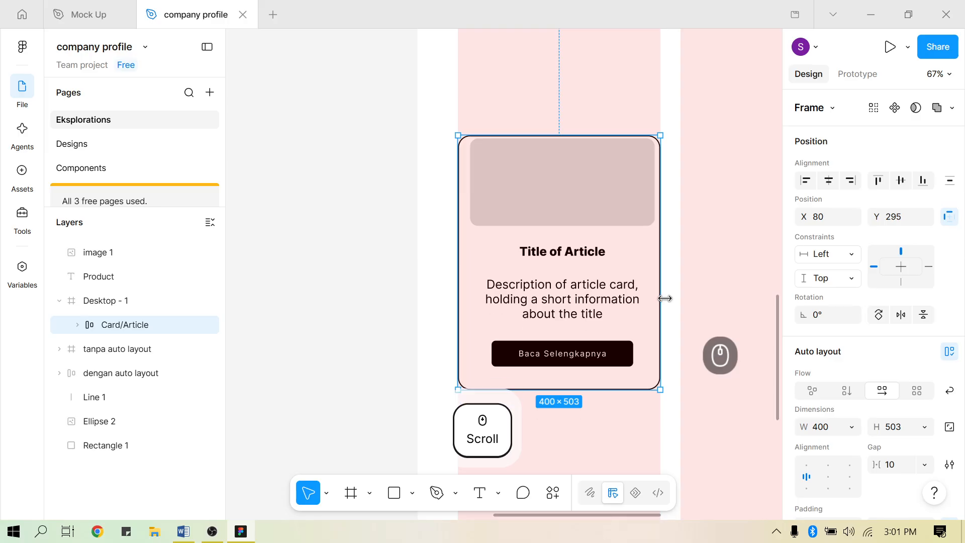
pyautogui.scroll(2, 665, 299)
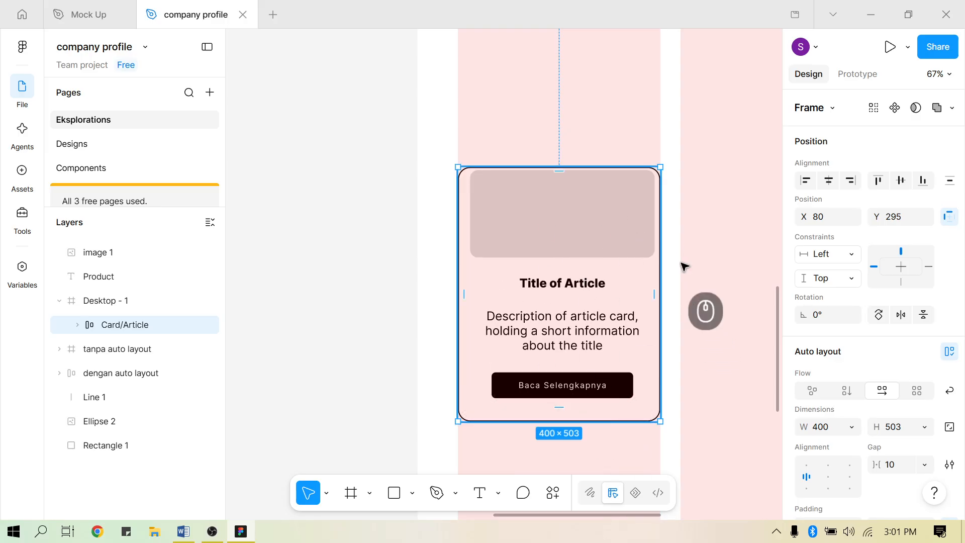
# Set the Card/Article frame's auto layout alignment to center
pyautogui.scroll(-2, 866, 358)
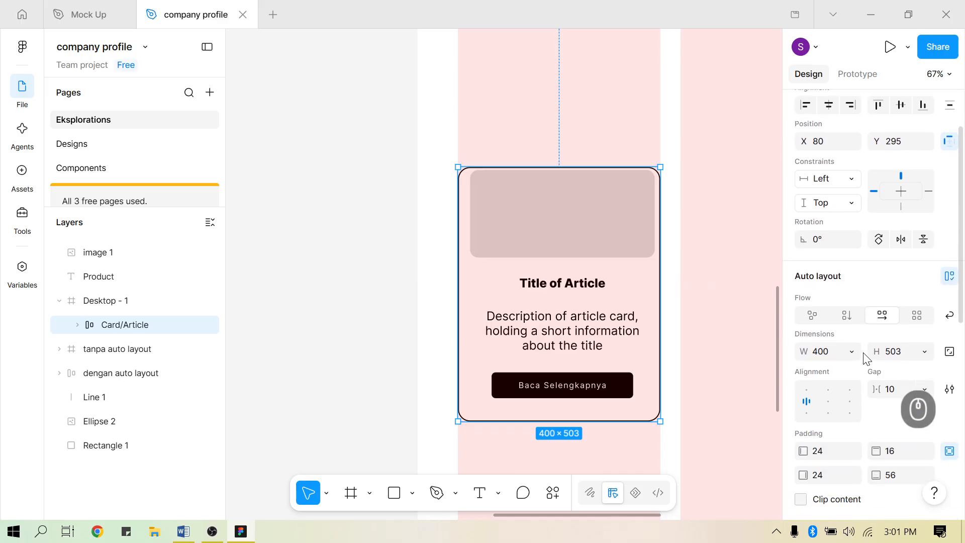
pyautogui.click(829, 401)
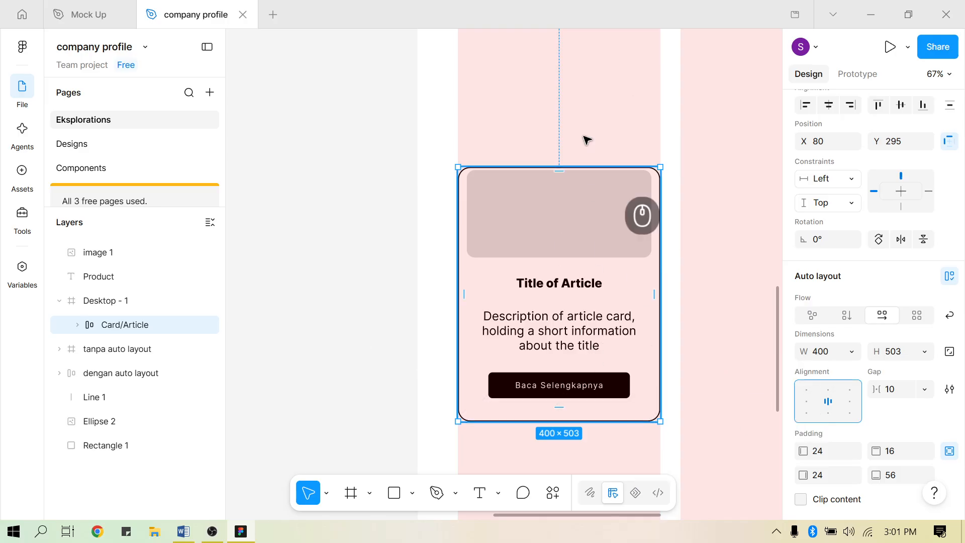
pyautogui.scroll(-2, 865, 403)
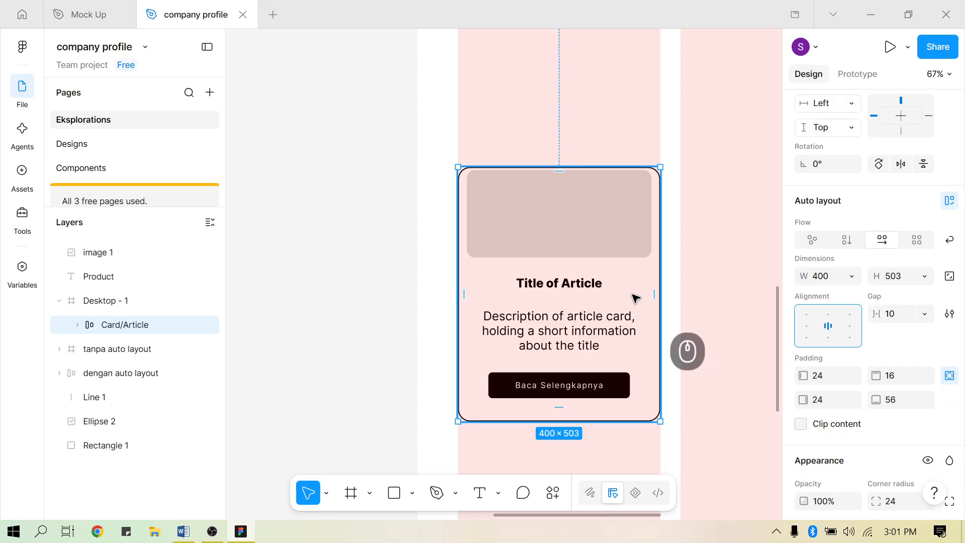
# Change the fill of Rectangle 2 in the card's Content Wrapper from a solid color to an image
pyautogui.keyDown('ctrl'); pyautogui.scroll(-3, 631, 297); pyautogui.keyUp('ctrl')
pyautogui.keyDown('shift'); pyautogui.hscroll(1, 632, 297); pyautogui.keyUp('shift')
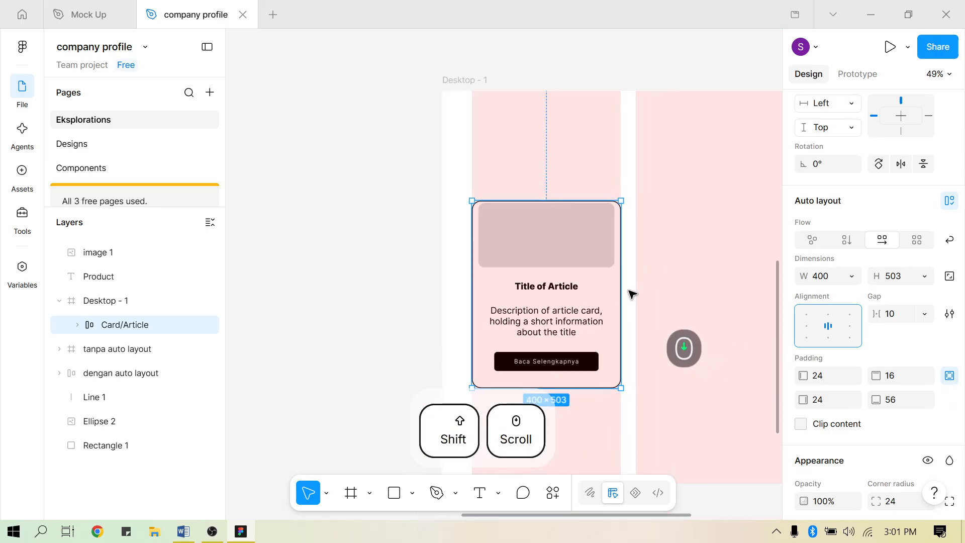
pyautogui.click(557, 222)
pyautogui.doubleClick(561, 246)
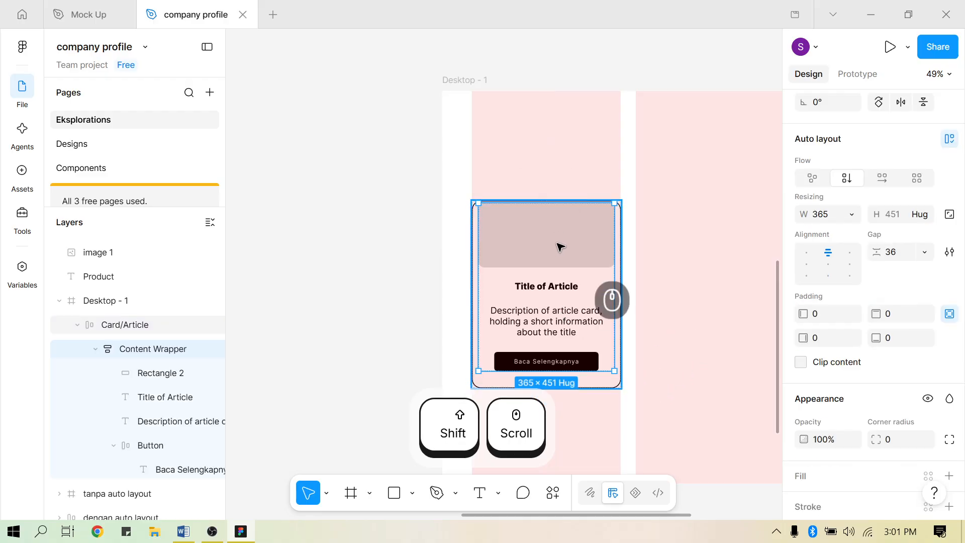
pyautogui.click(558, 244)
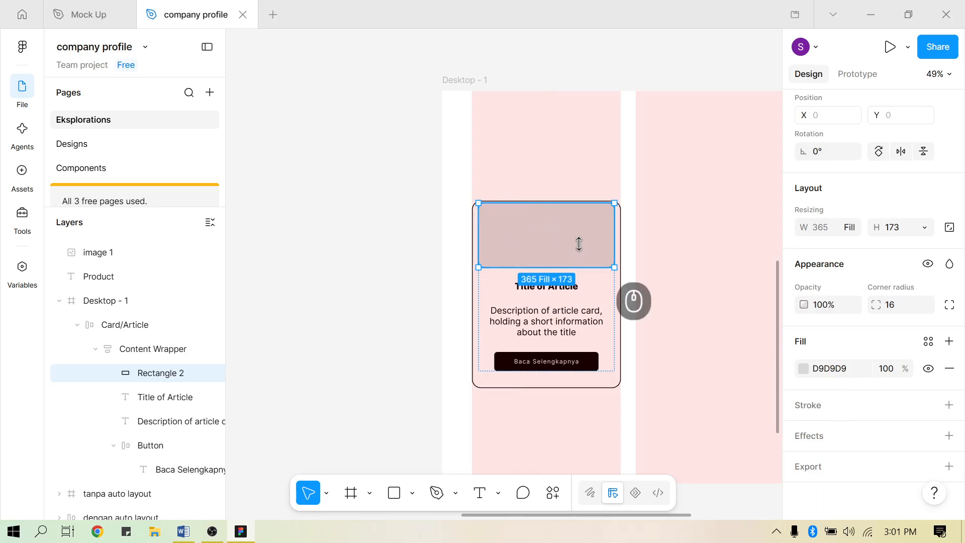
pyautogui.click(805, 369)
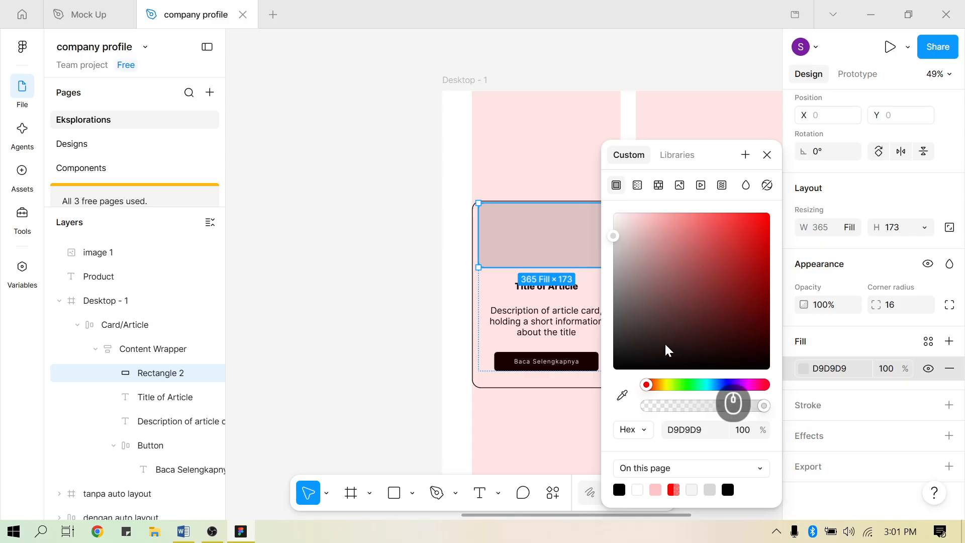
pyautogui.click(686, 188)
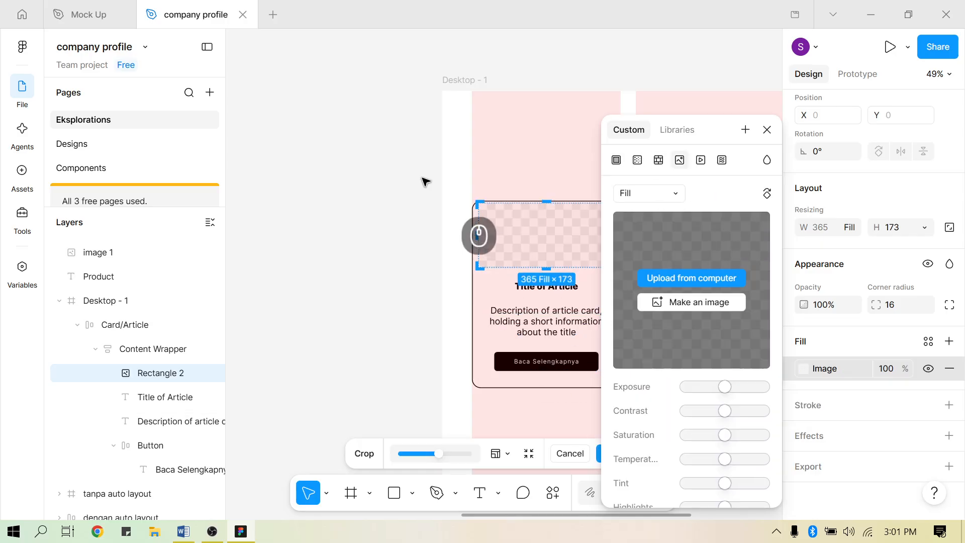
pyautogui.click(357, 255)
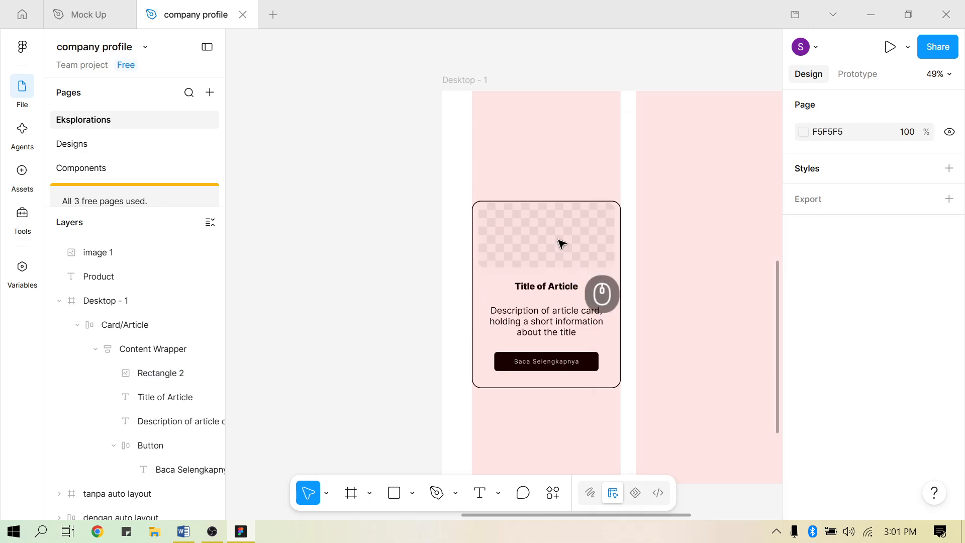
# Extend the Card/Article frame downward to a height of 524
pyautogui.click(583, 260)
pyautogui.keyDown('ctrl'); pyautogui.scroll(2, 584, 260); pyautogui.keyUp('ctrl')
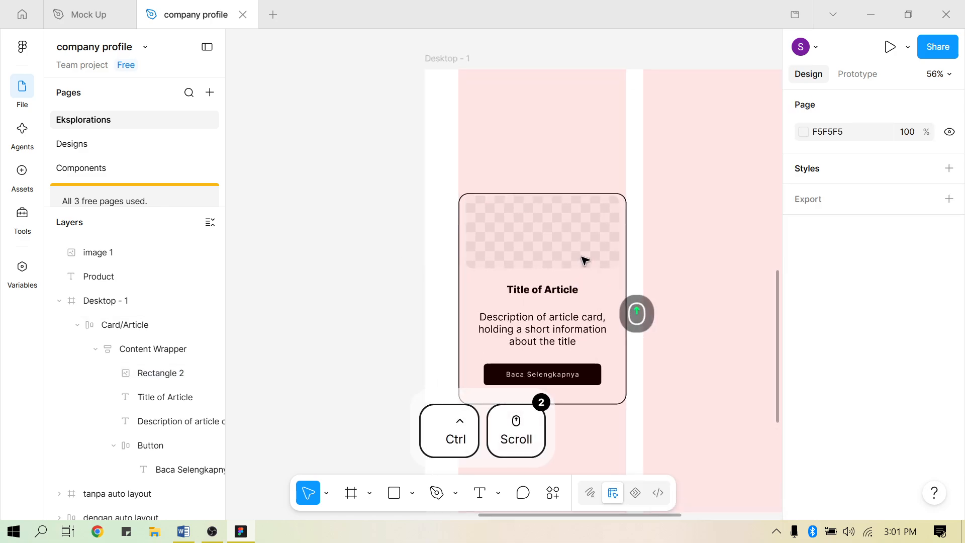
pyautogui.click(552, 345)
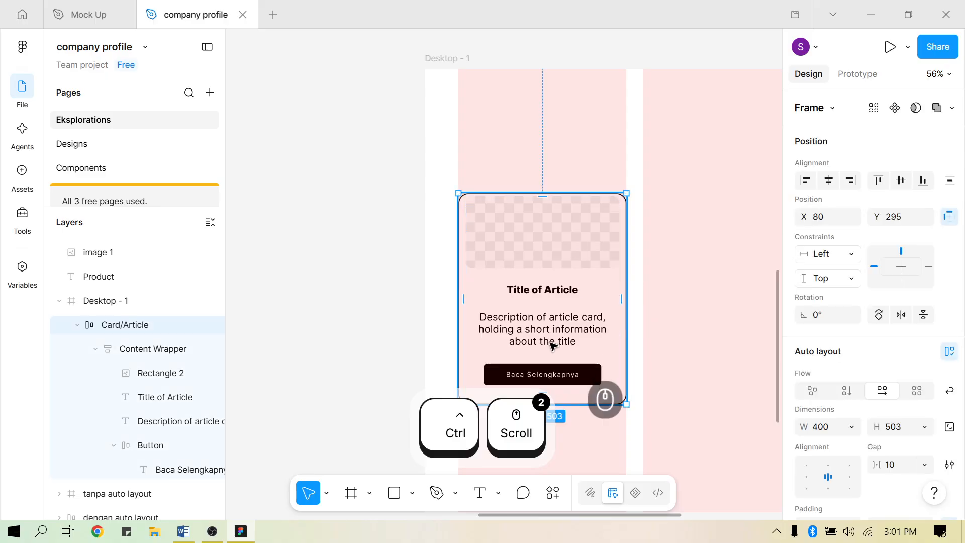
pyautogui.scroll(-1, 552, 345)
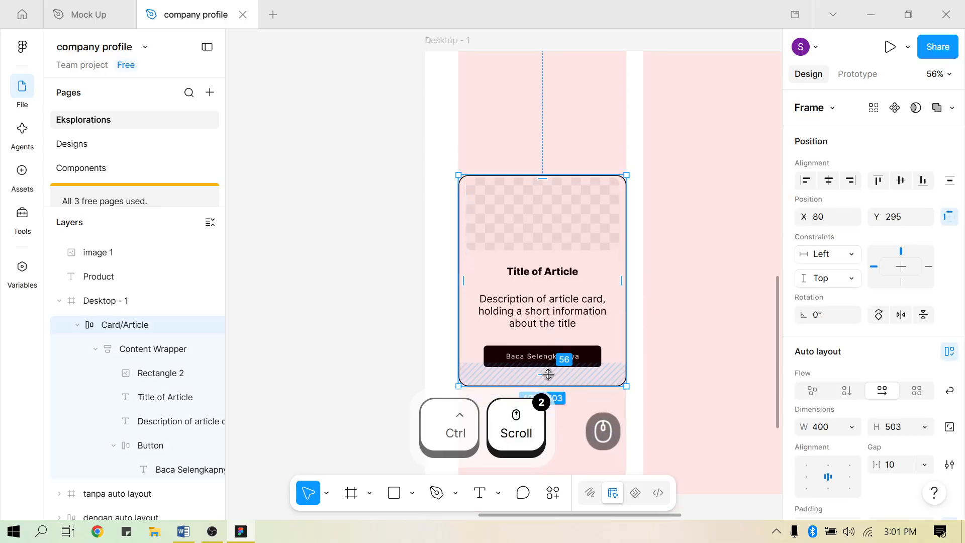
pyautogui.moveTo(547, 384)
pyautogui.mouseDown()
pyautogui.moveTo(548, 406)
pyautogui.moveTo(557, 392)
pyautogui.mouseUp()
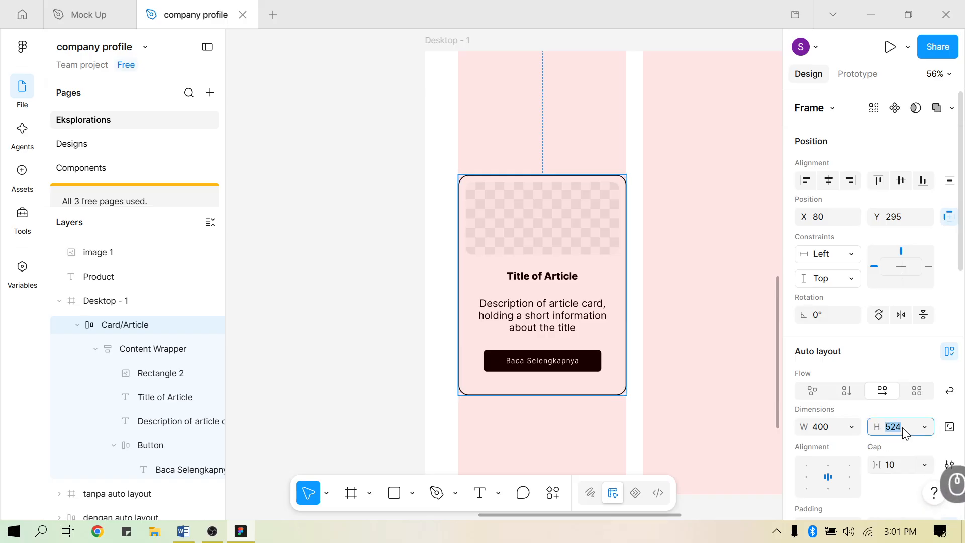
pyautogui.scroll(-3, 609, 318)
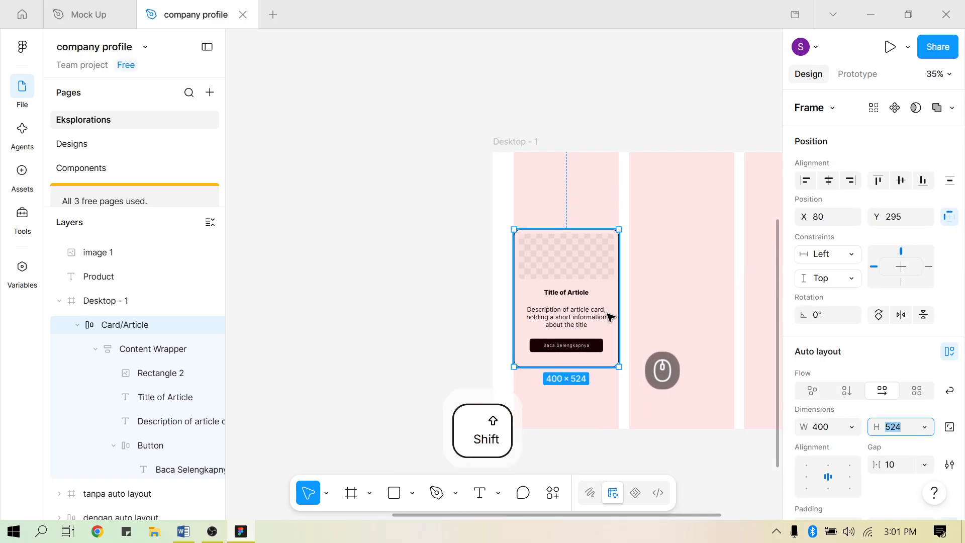
# Switch the Desktop - 1 frame's layout guide from columns to rows
pyautogui.hscroll(2, 653, 282)
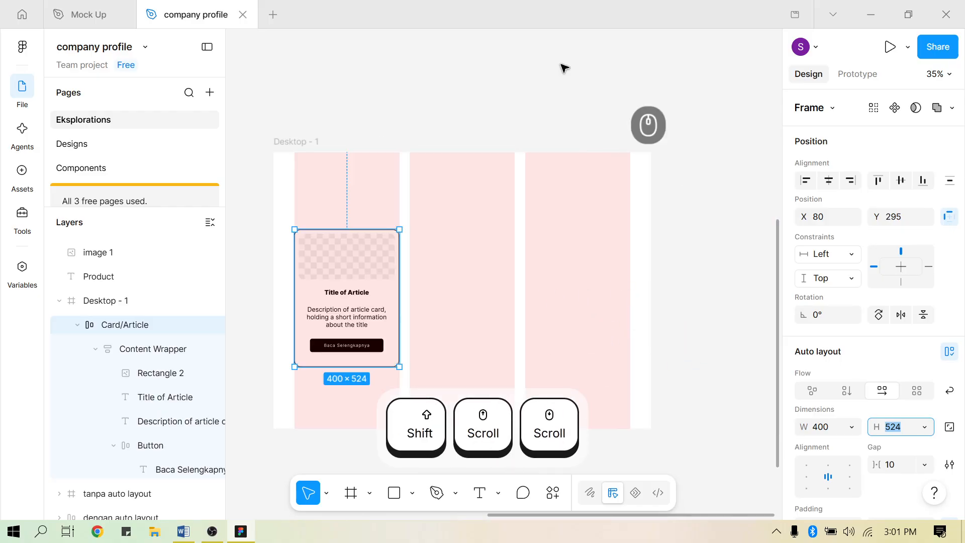
pyautogui.click(451, 285)
pyautogui.scroll(1, 443, 285)
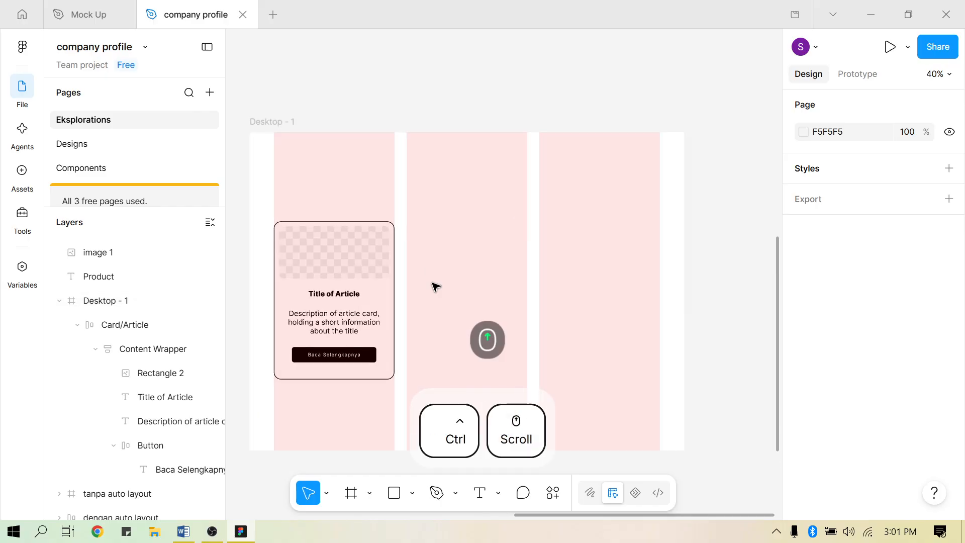
pyautogui.click(285, 124)
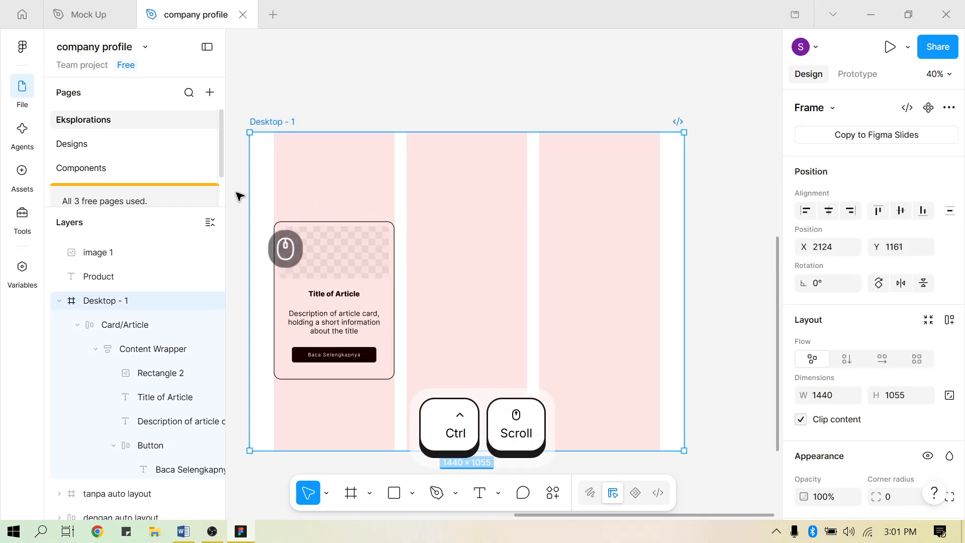
pyautogui.scroll(-5, 909, 352)
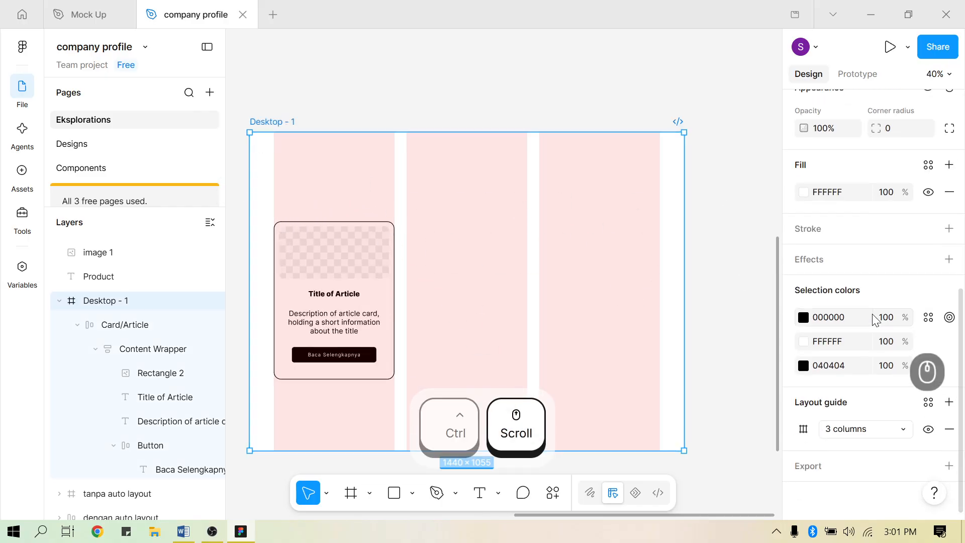
pyautogui.scroll(1, 870, 312)
pyautogui.scroll(-2, 863, 408)
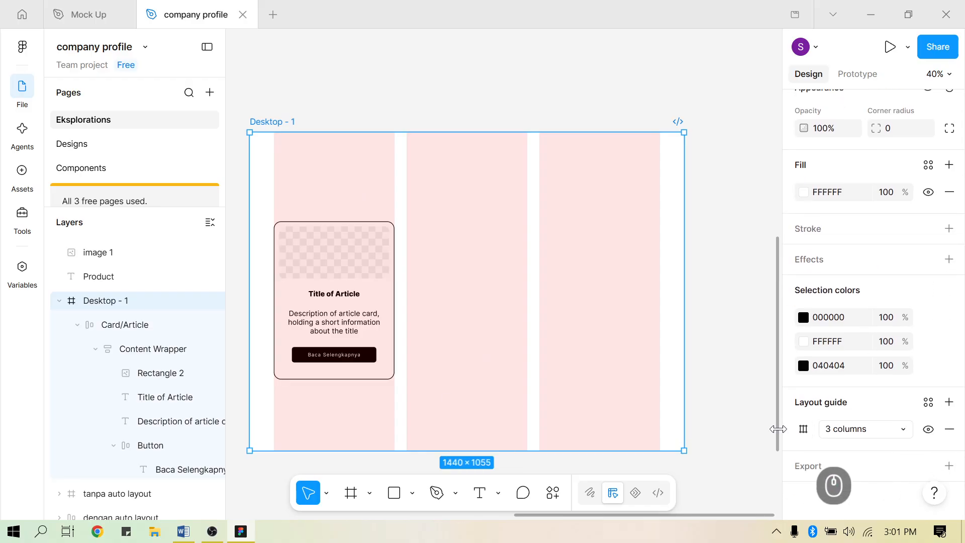
pyautogui.click(844, 430)
pyautogui.click(847, 448)
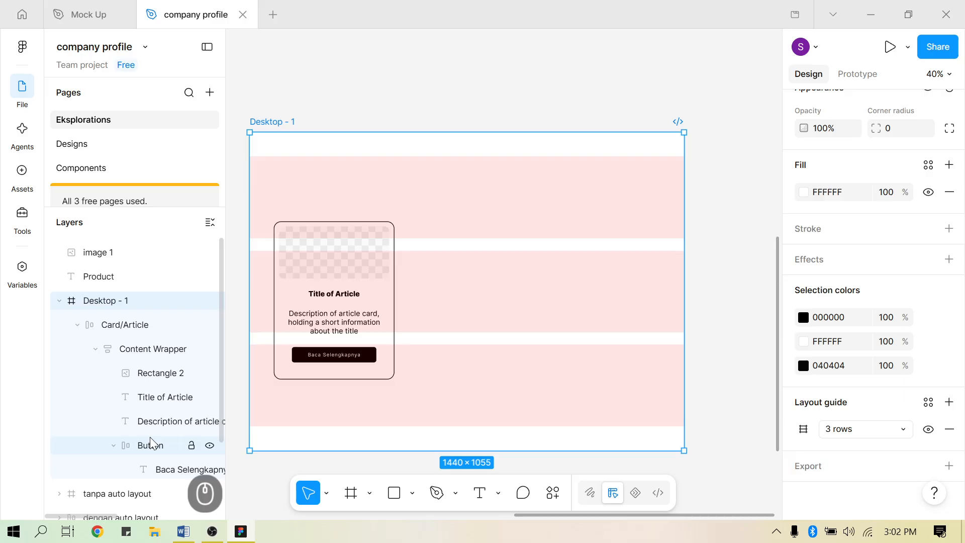
# Set the row count of the Desktop - 1 frame's layout guide to 2
pyautogui.hscroll(-1, 435, 323)
pyautogui.hscroll(-1, 435, 323)
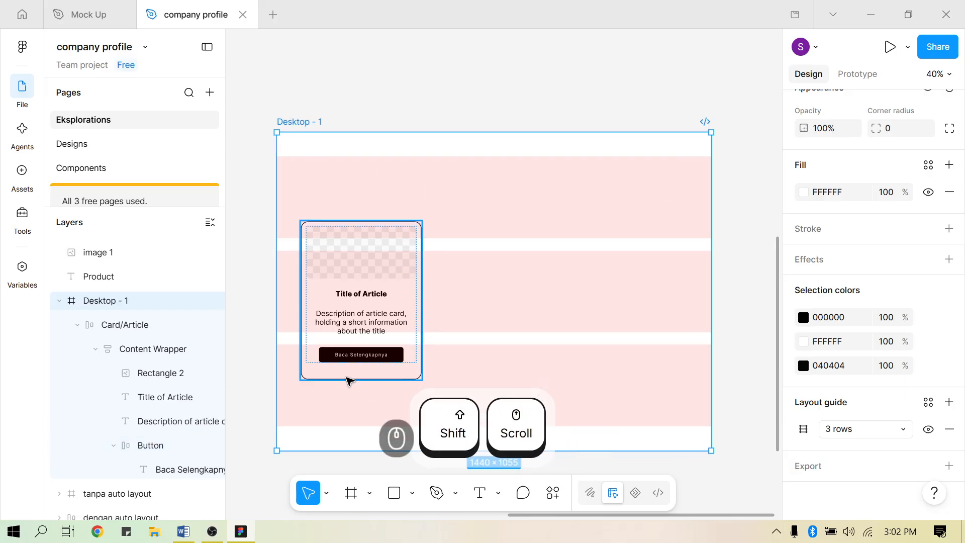
pyautogui.click(805, 432)
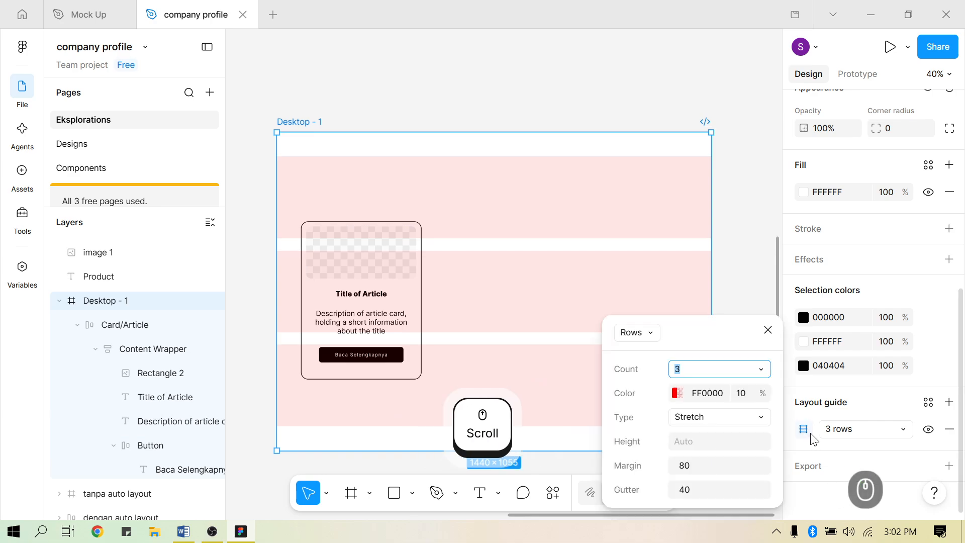
pyautogui.click(872, 435)
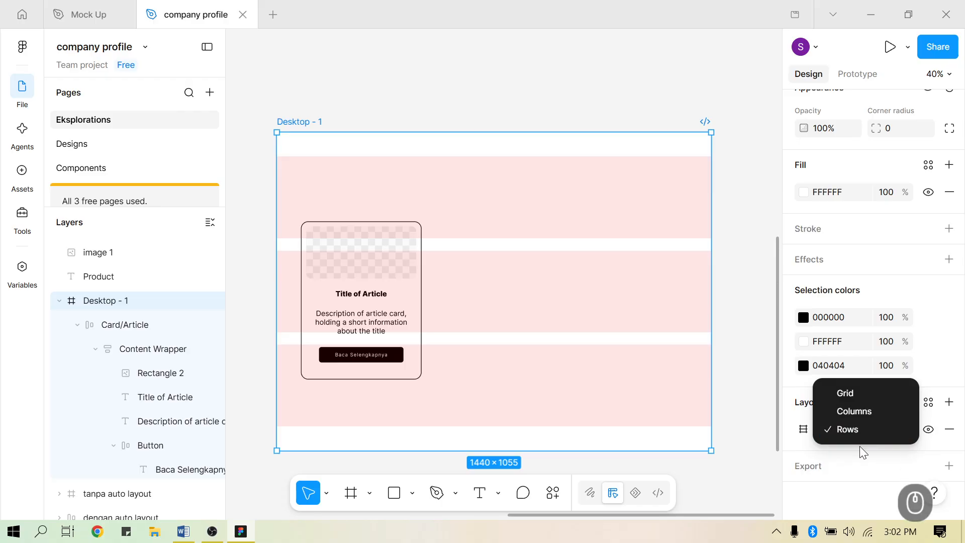
pyautogui.click(804, 432)
pyautogui.click(803, 432)
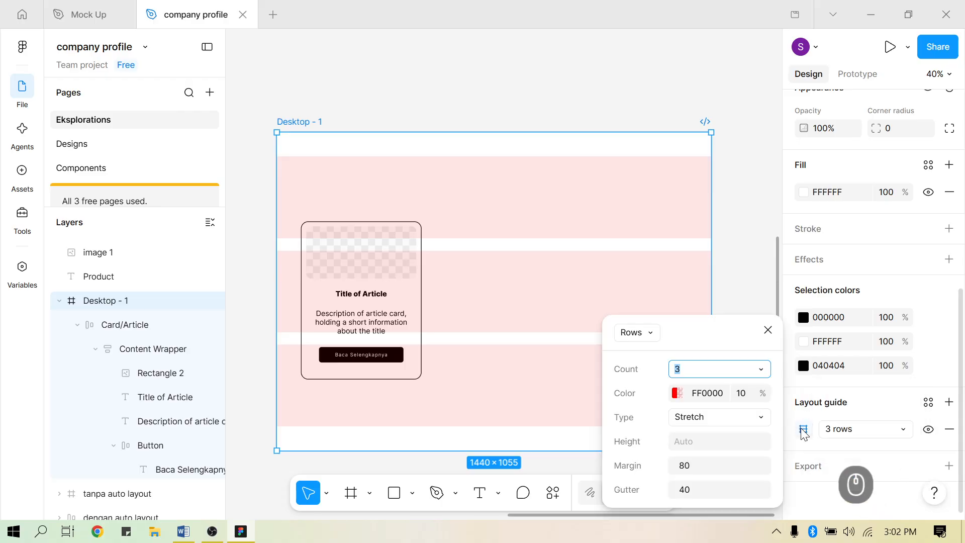
pyautogui.click(760, 369)
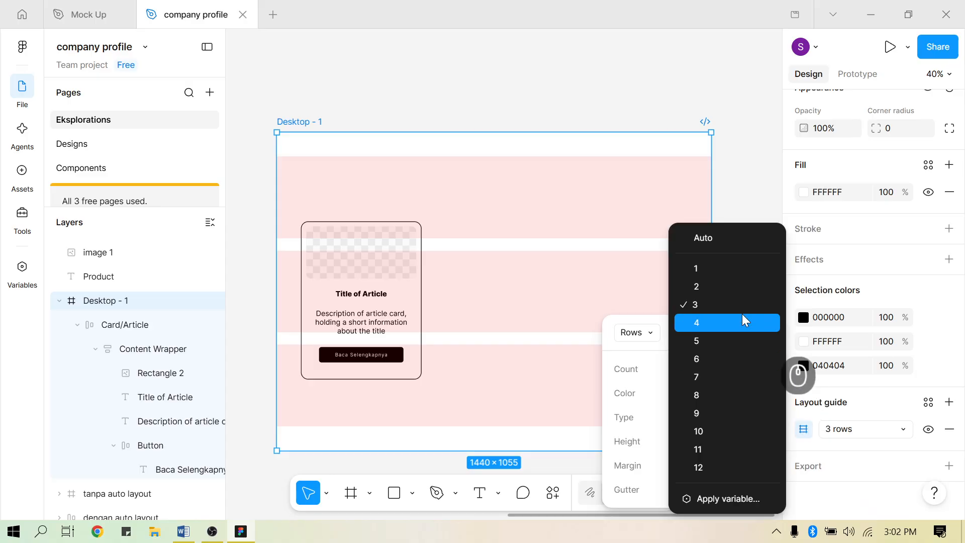
pyautogui.click(724, 286)
# Move the Card/Article frame around the row guide, placing it at about X 25, Y 205 within Desktop - 1
pyautogui.moveTo(354, 289); pyautogui.dragTo(367, 314)
pyautogui.moveTo(415, 294); pyautogui.dragTo(421, 235)
pyautogui.moveTo(412, 265); pyautogui.dragTo(456, 304)
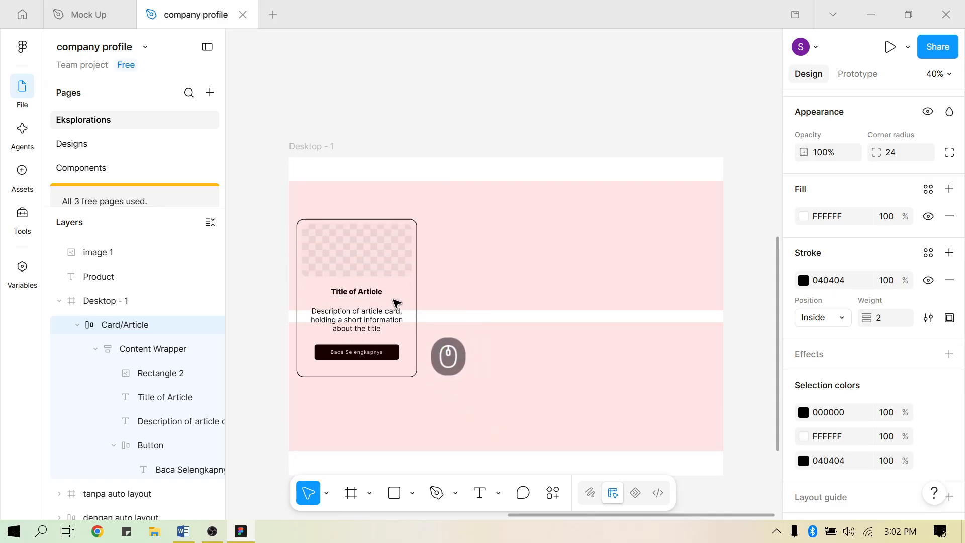
# Review the Landing Page's product section on the Designs page, and return to the Eksplorations page
pyautogui.click(80, 147)
pyautogui.scroll(-5, 408, 451)
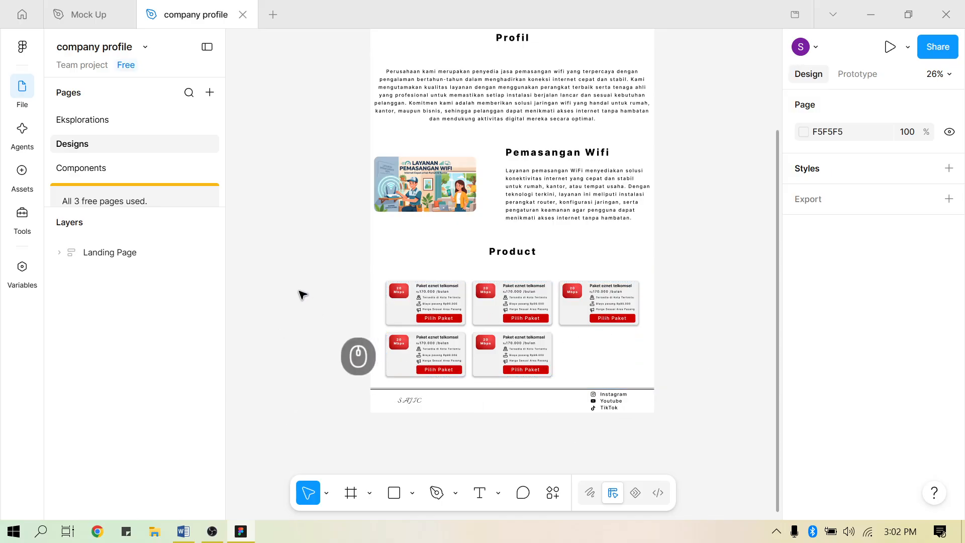
pyautogui.click(107, 124)
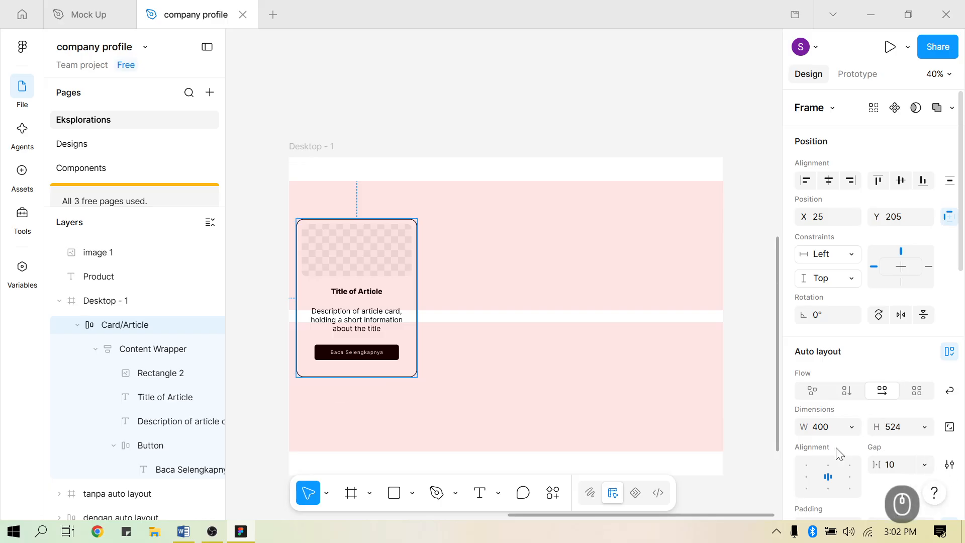
# Set the row count of the Desktop - 1 frame's layout guide to 1
pyautogui.scroll(-6, 832, 424)
pyautogui.click(307, 146)
pyautogui.scroll(-1, 885, 316)
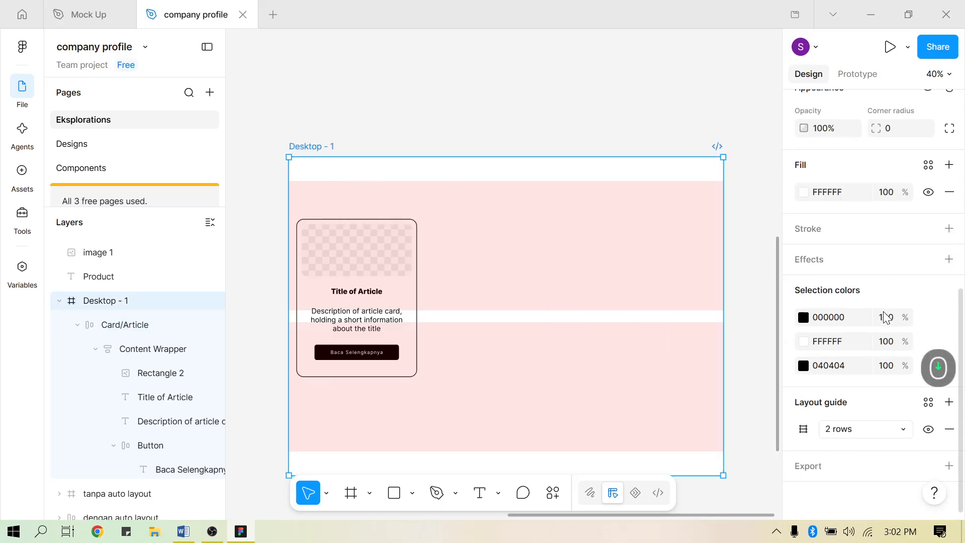
pyautogui.click(804, 428)
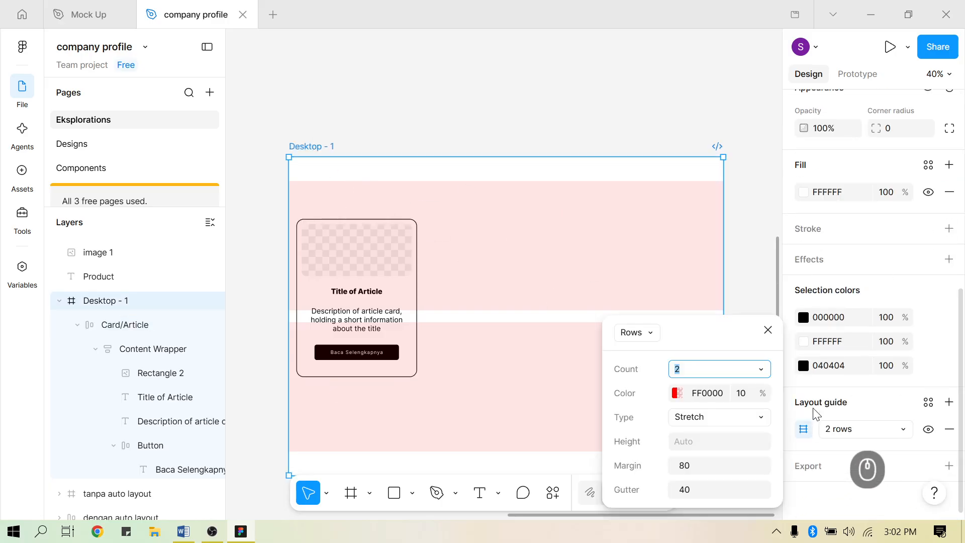
pyautogui.click(759, 369)
pyautogui.click(696, 269)
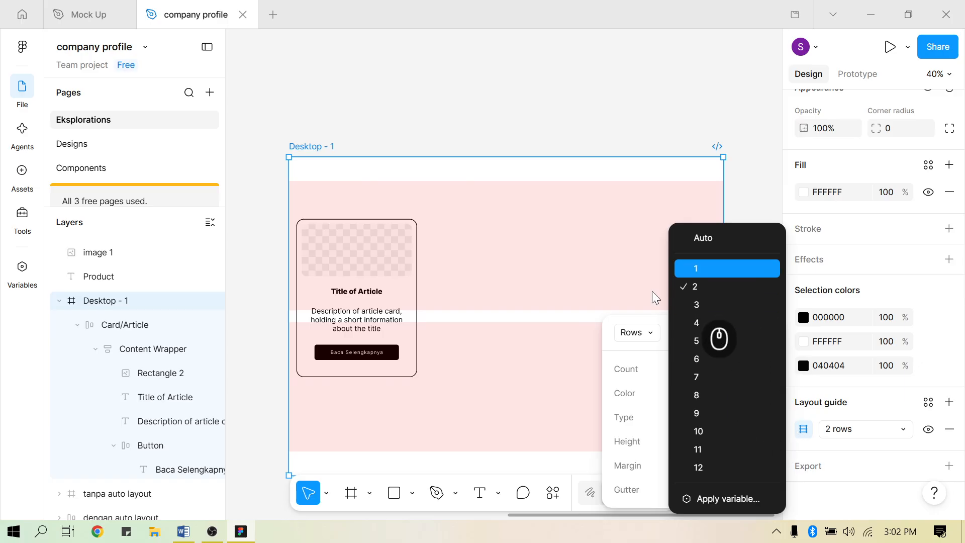
pyautogui.click(428, 404)
# Try duplicating the Card/Article frame twice to form a row of three cards inside Desktop - 1, and undo both copies
pyautogui.moveTo(369, 268); pyautogui.dragTo(676, 295)
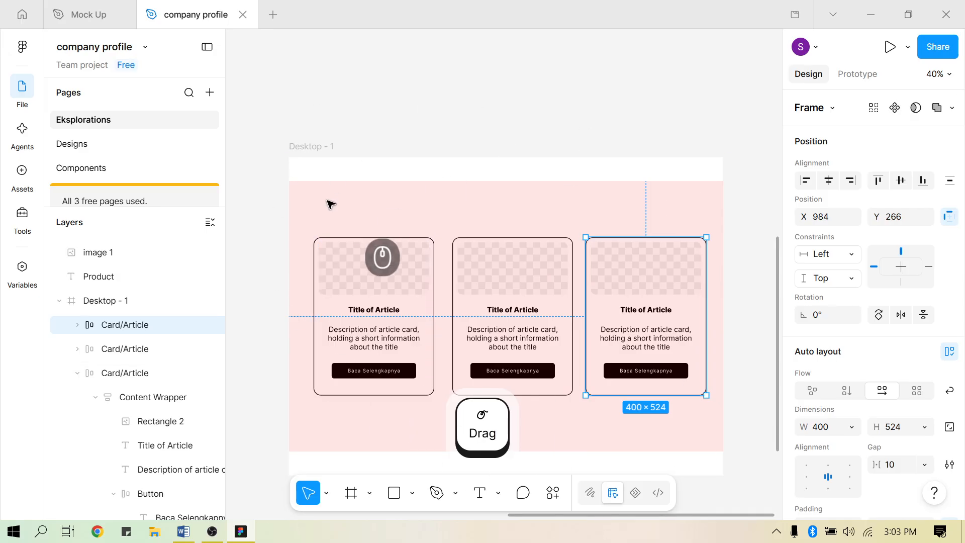
pyautogui.hotkey('ctrl', 'z')
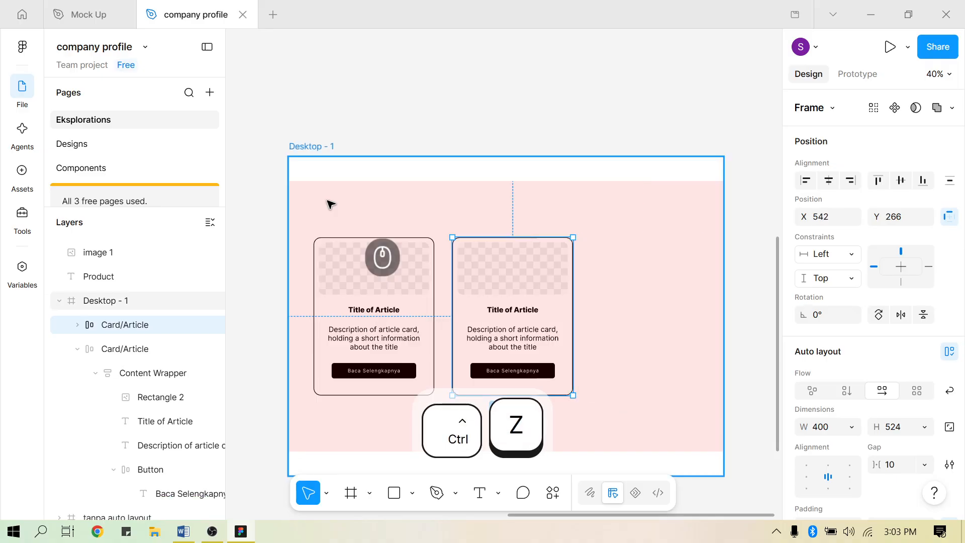
pyautogui.hotkey('ctrl', 'z')
pyautogui.click(426, 97)
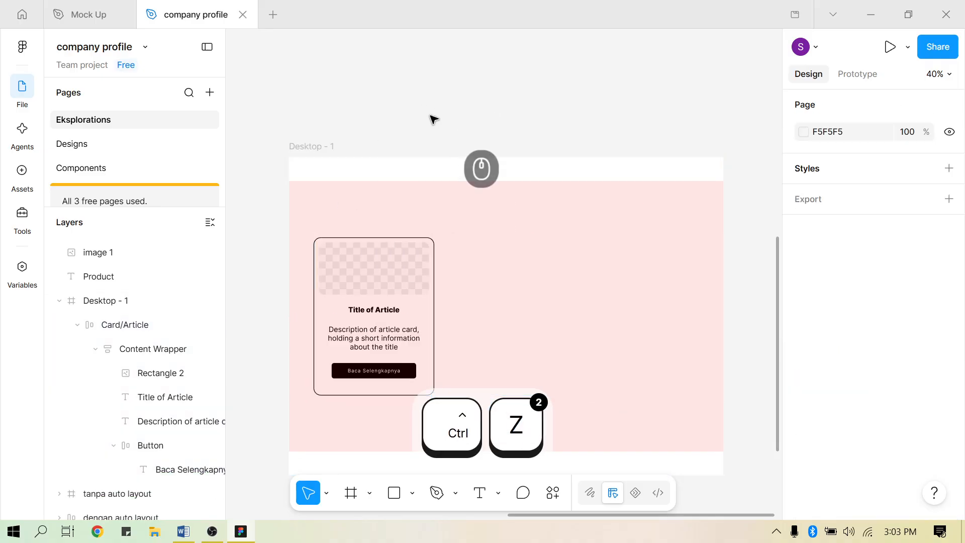
# Switch the Desktop - 1 frame's layout guide from rows to columns
pyautogui.click(307, 141)
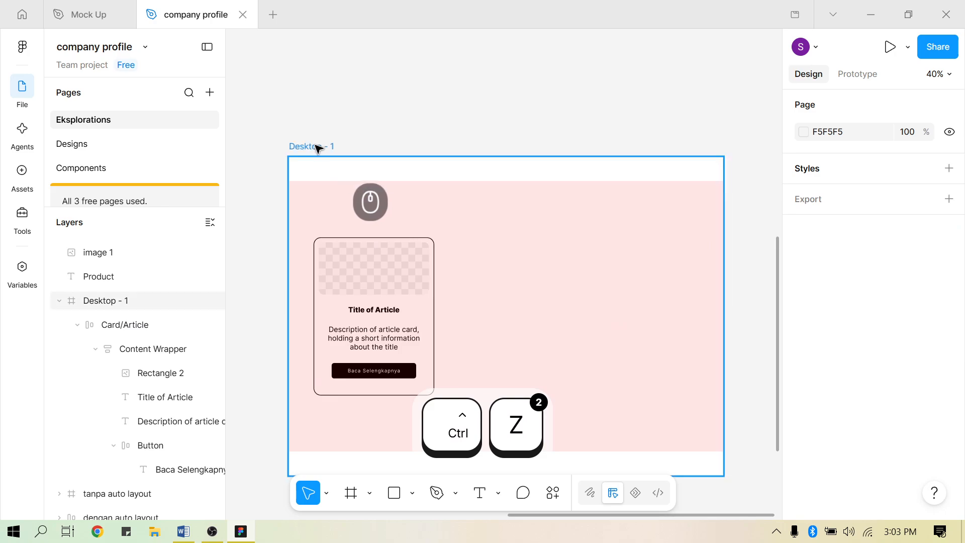
pyautogui.scroll(-5, 855, 403)
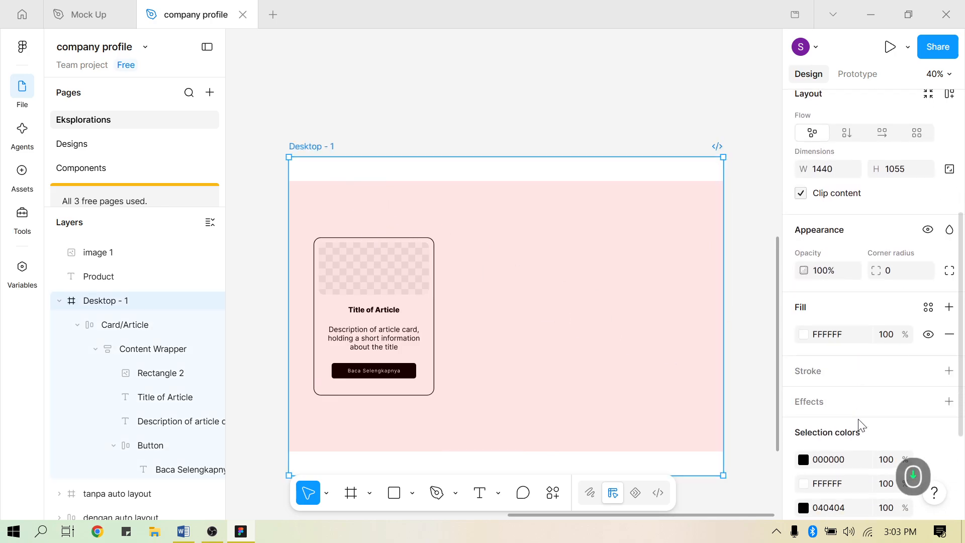
pyautogui.scroll(-3, 862, 420)
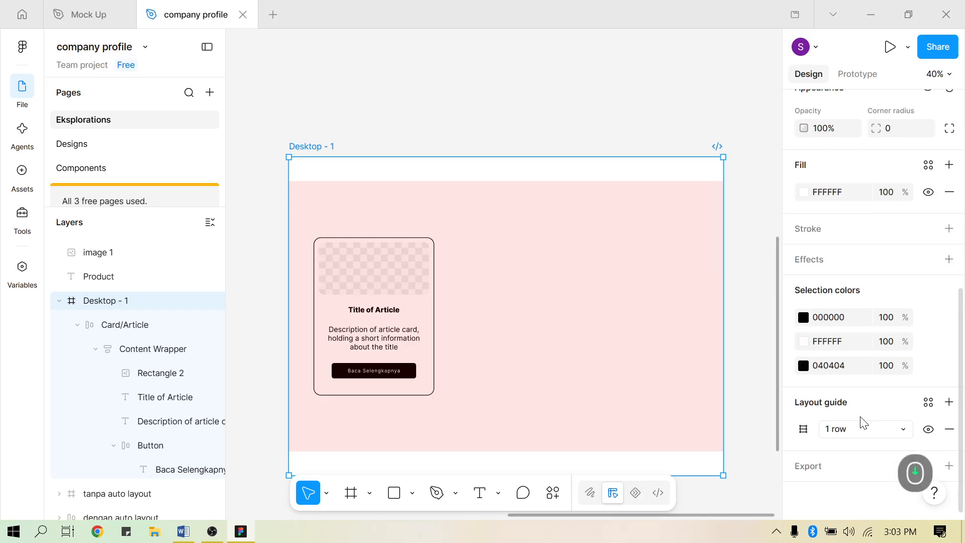
pyautogui.click(806, 431)
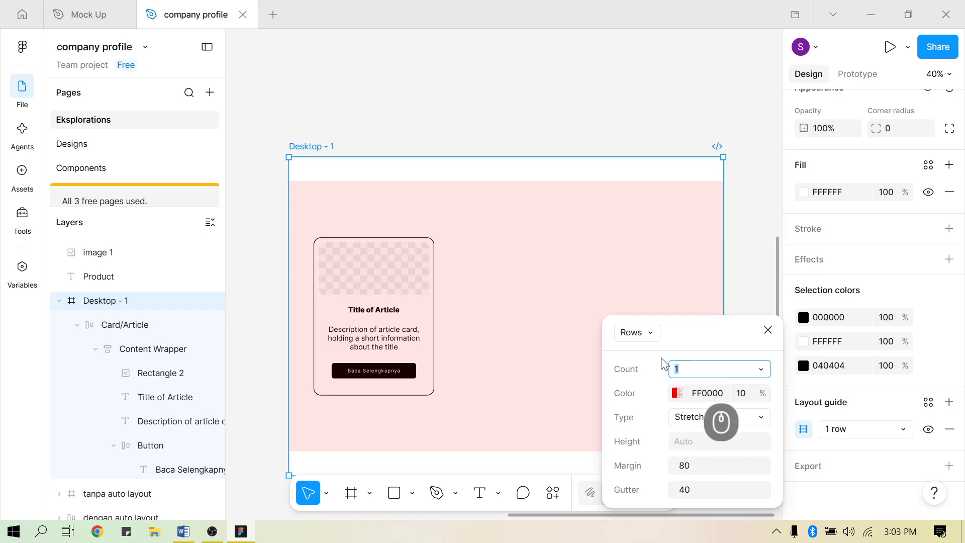
pyautogui.click(868, 447)
pyautogui.click(855, 427)
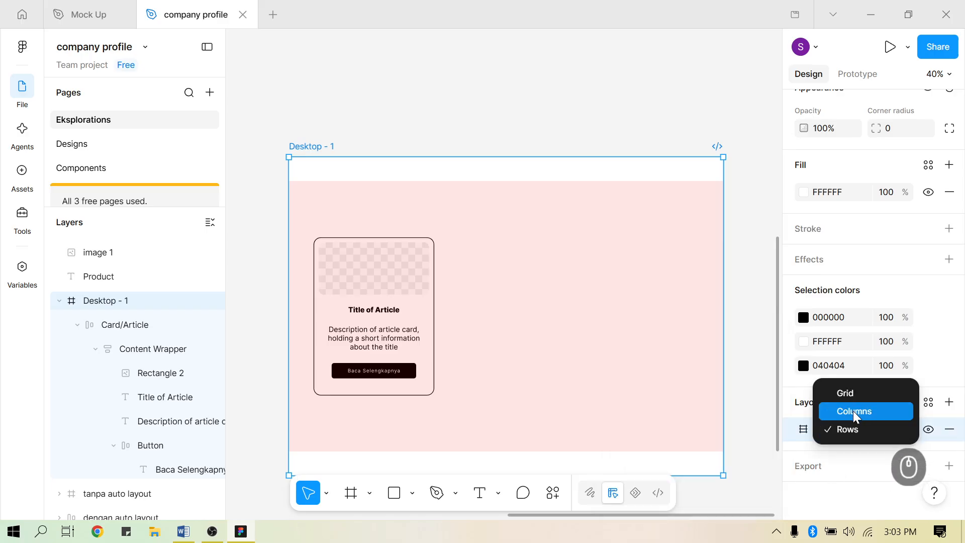
pyautogui.click(853, 411)
# Set the column count of the Desktop - 1 frame's layout guide to 3
pyautogui.click(804, 429)
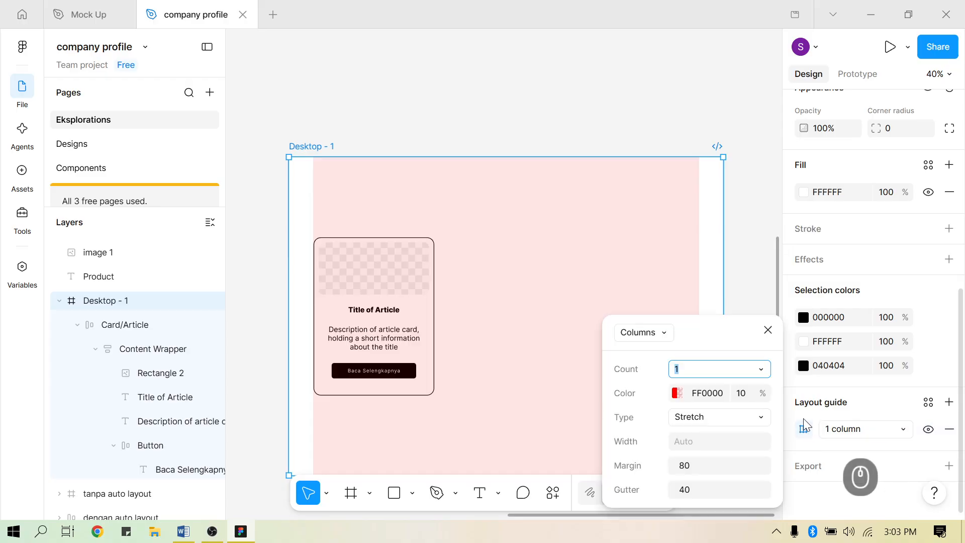
pyautogui.click(761, 369)
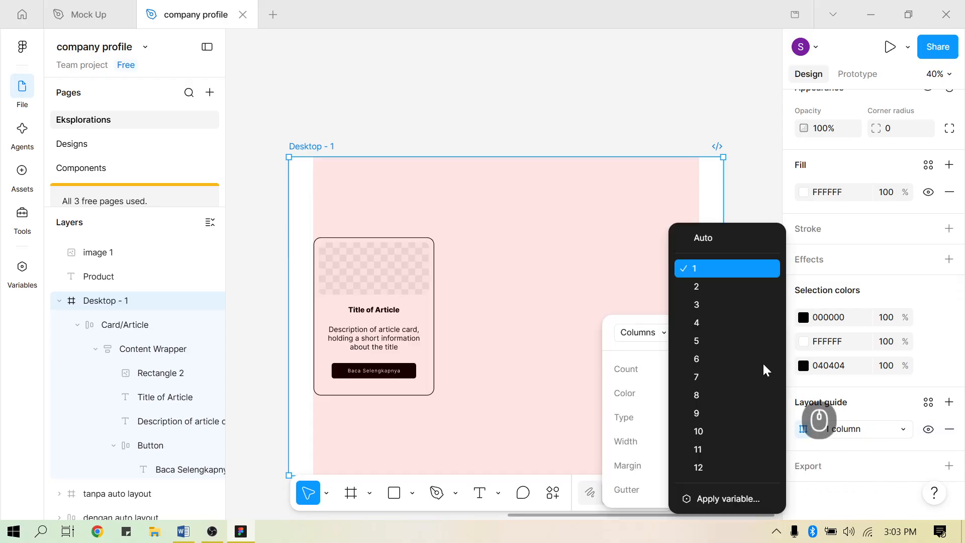
pyautogui.click(716, 303)
pyautogui.click(445, 300)
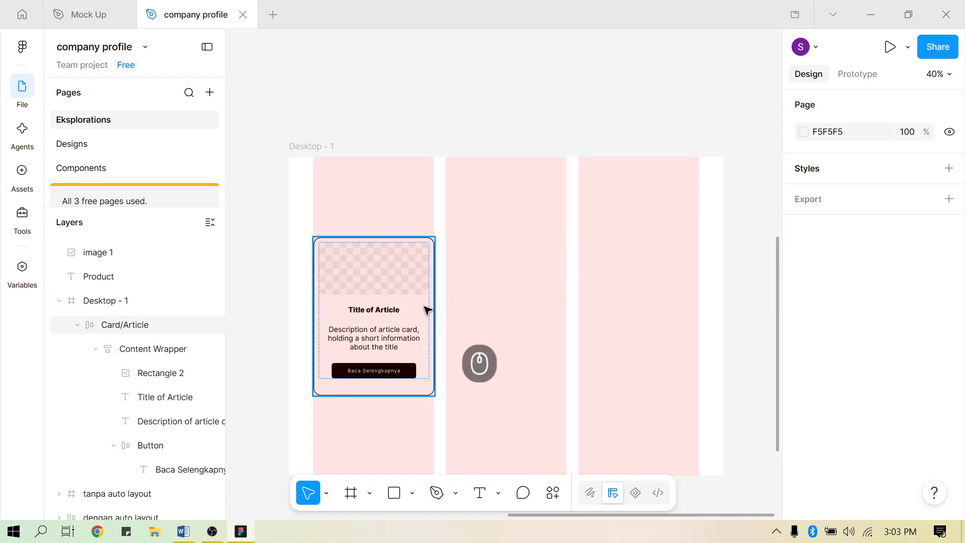
pyautogui.click(375, 317)
pyautogui.click(568, 380)
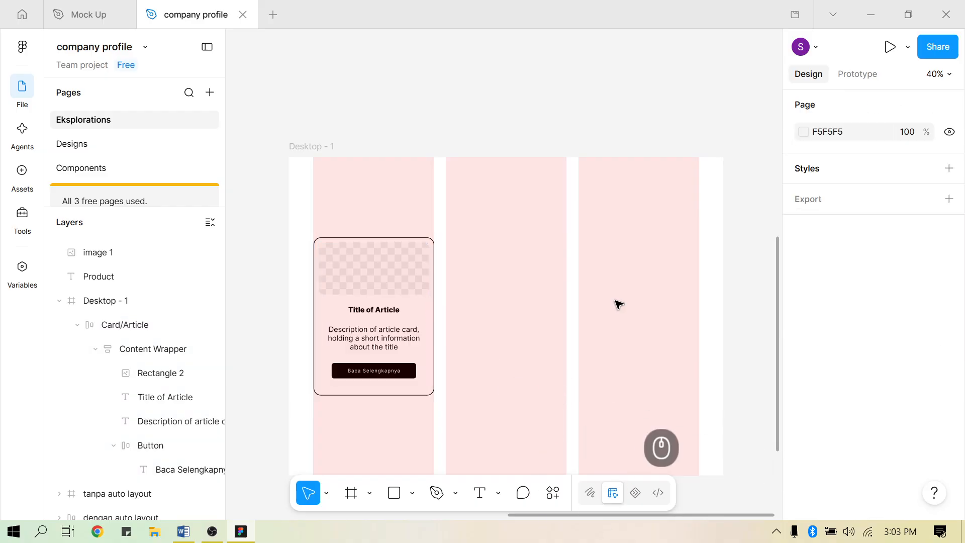
# Move the Card/Article frame out of Desktop - 1 to X 1294, Y 1324 on the open canvas, and turn it into a component
pyautogui.click(364, 265)
pyautogui.hscroll(-5, 362, 267)
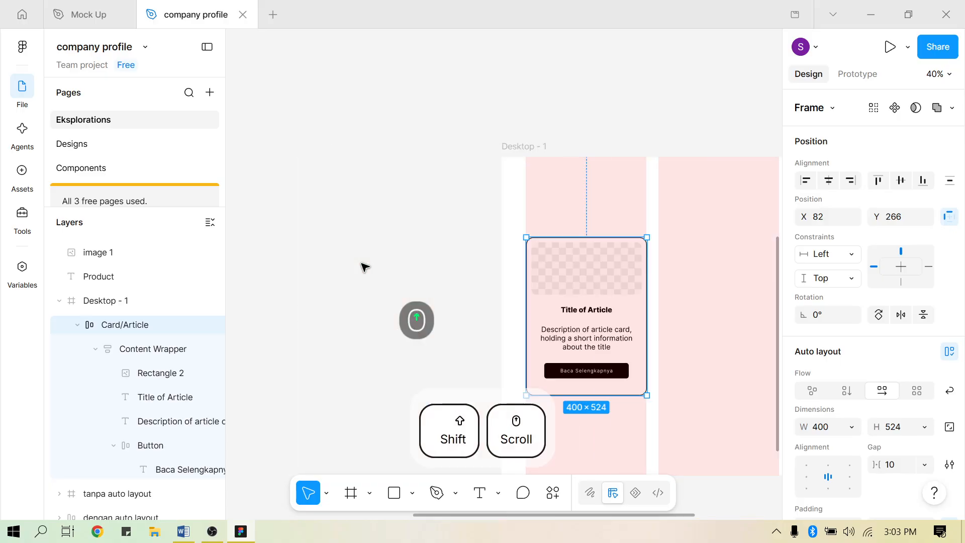
pyautogui.moveTo(605, 294); pyautogui.dragTo(315, 235)
pyautogui.hscroll(-4, 437, 346)
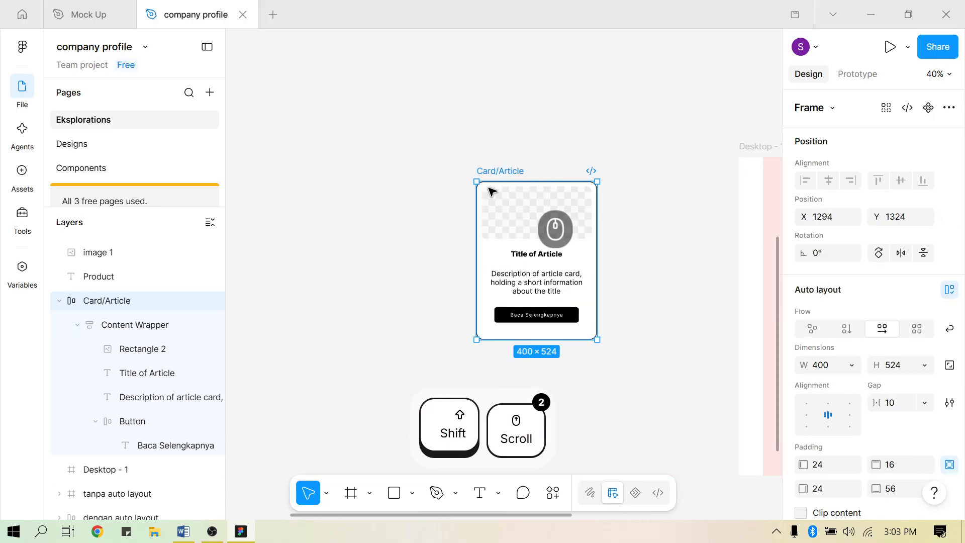
pyautogui.keyDown('ctrl'); pyautogui.scroll(3, 550, 258); pyautogui.keyUp('ctrl')
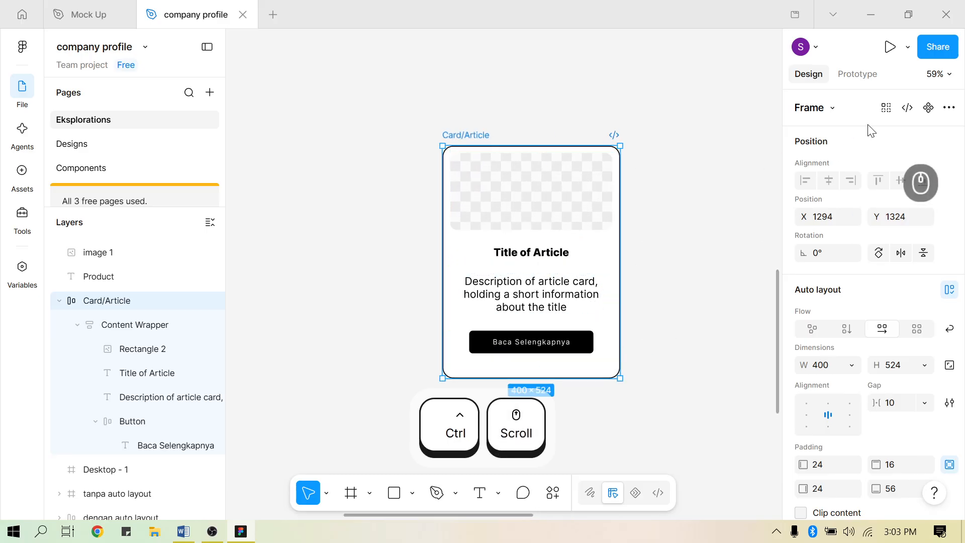
pyautogui.click(928, 109)
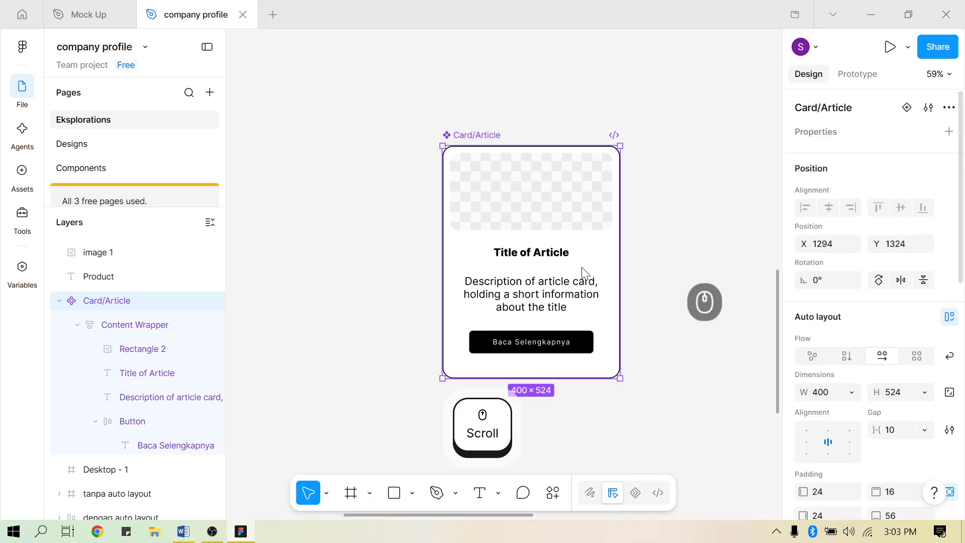
pyautogui.rightClick(479, 137)
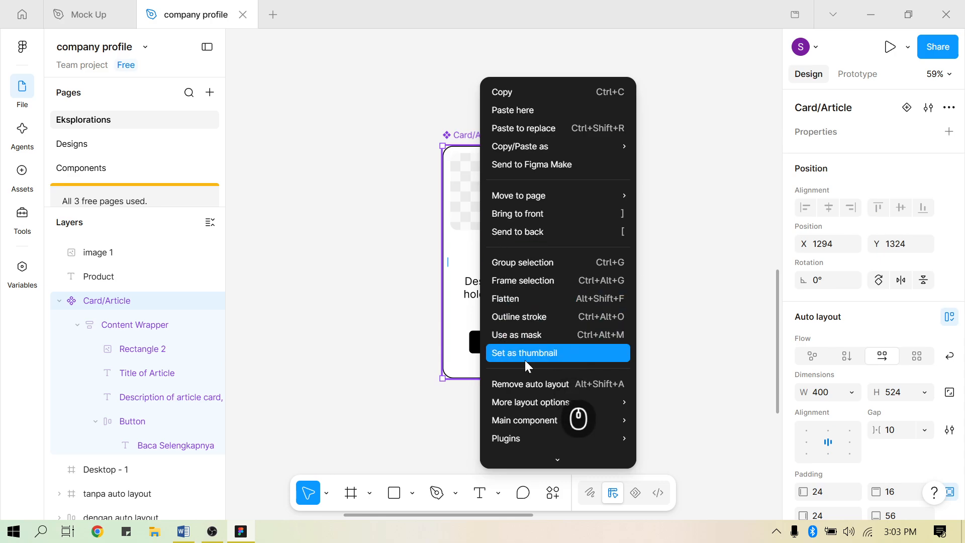
pyautogui.moveTo(563, 195)
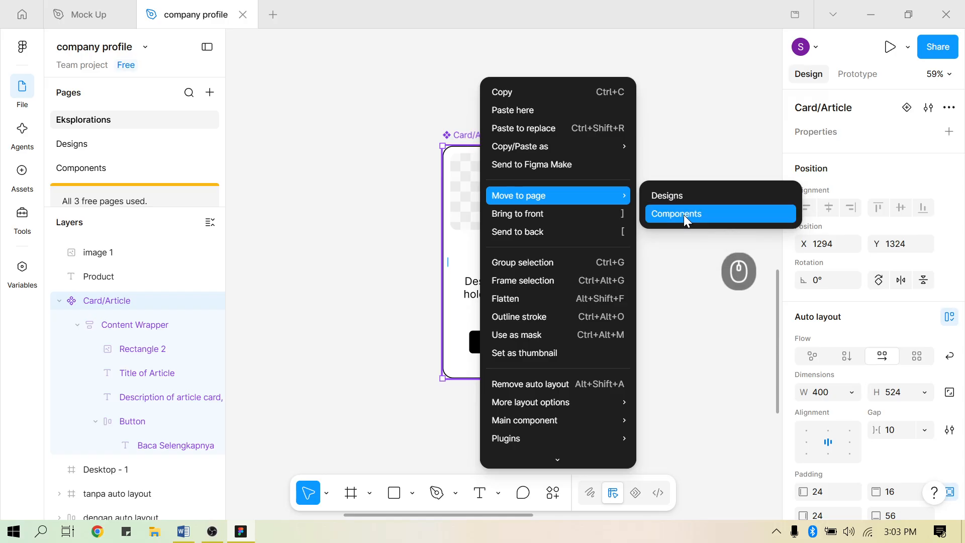
pyautogui.click(660, 352)
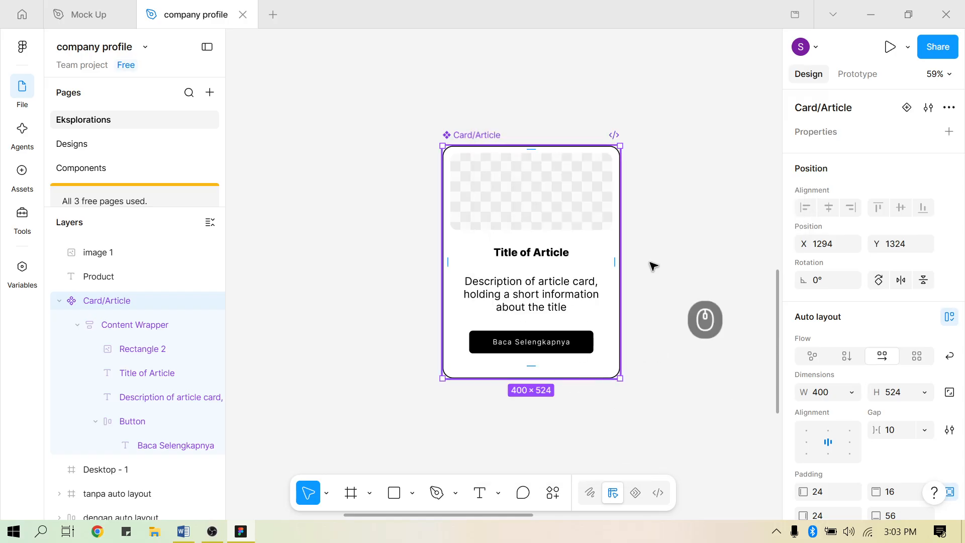
# Deselect the Card/Article component and collapse its contents in the layer list
pyautogui.keyDown('ctrl'); pyautogui.click(157, 304); pyautogui.keyUp('ctrl')
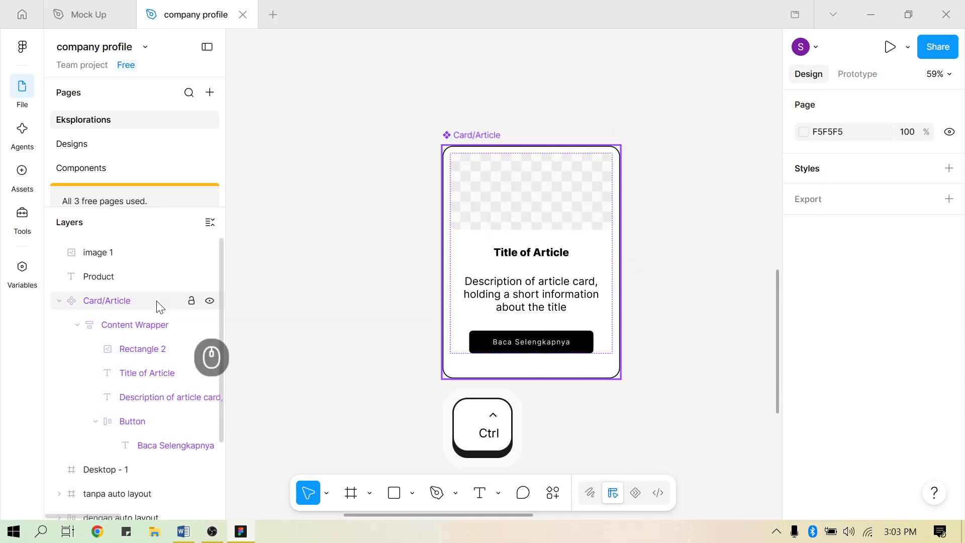
pyautogui.click(60, 301)
pyautogui.scroll(-2, 409, 320)
pyautogui.hscroll(5, 410, 324)
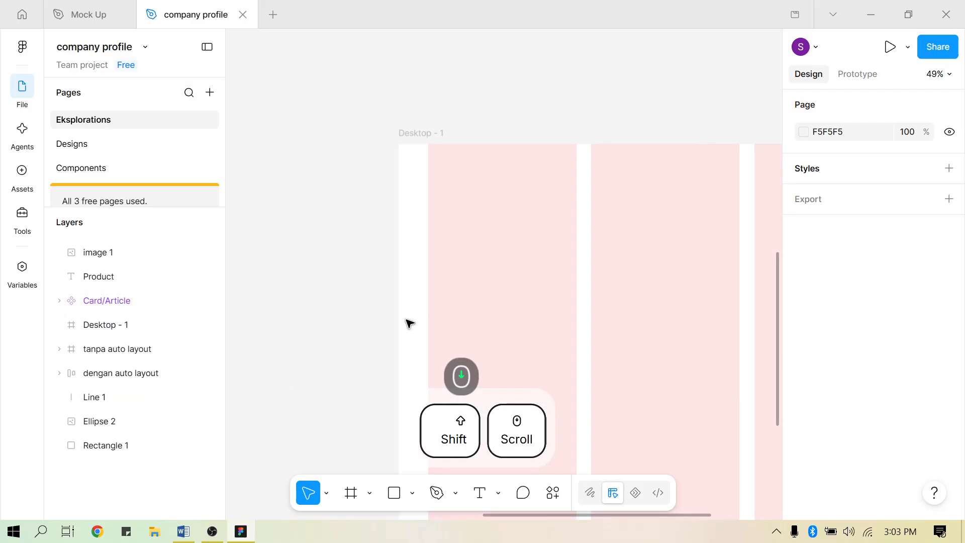
pyautogui.hscroll(-4, 409, 322)
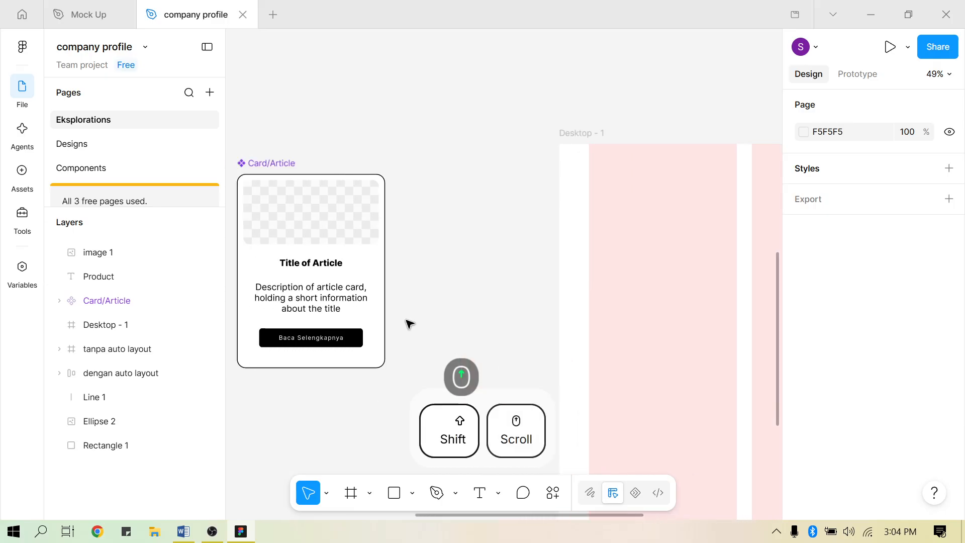
pyautogui.hscroll(-1, 409, 322)
# Switch to Chrome and search Google for "card gallery web design"
pyautogui.click(393, 297)
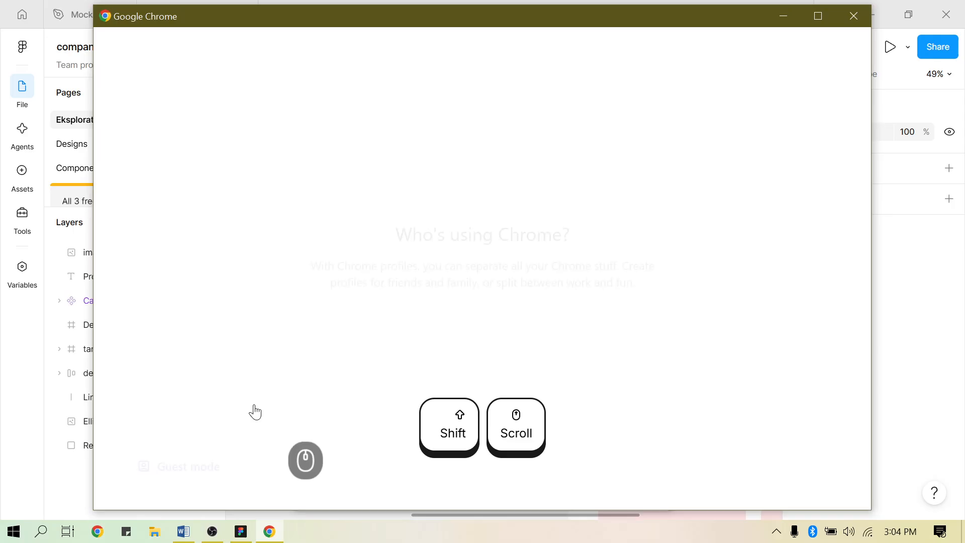
pyautogui.click(281, 413)
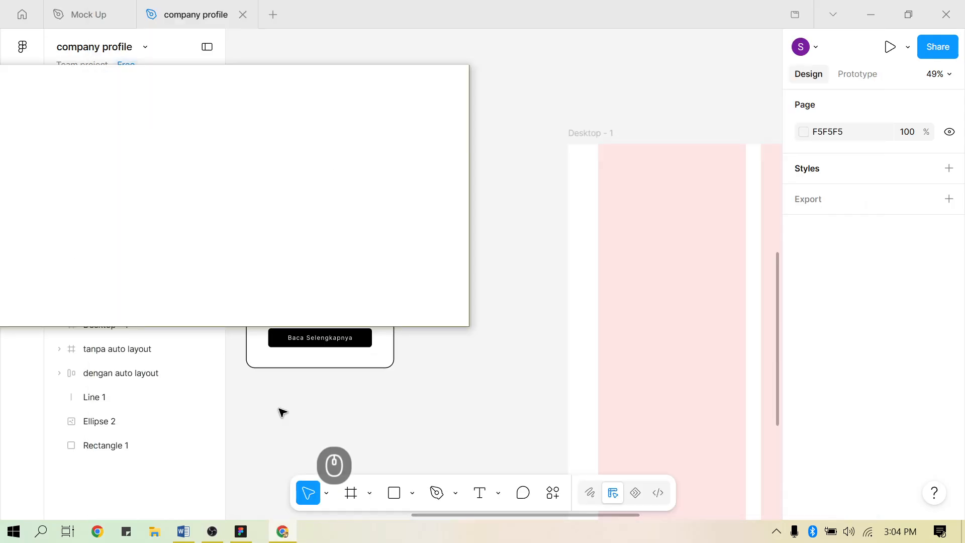
pyautogui.click(418, 77)
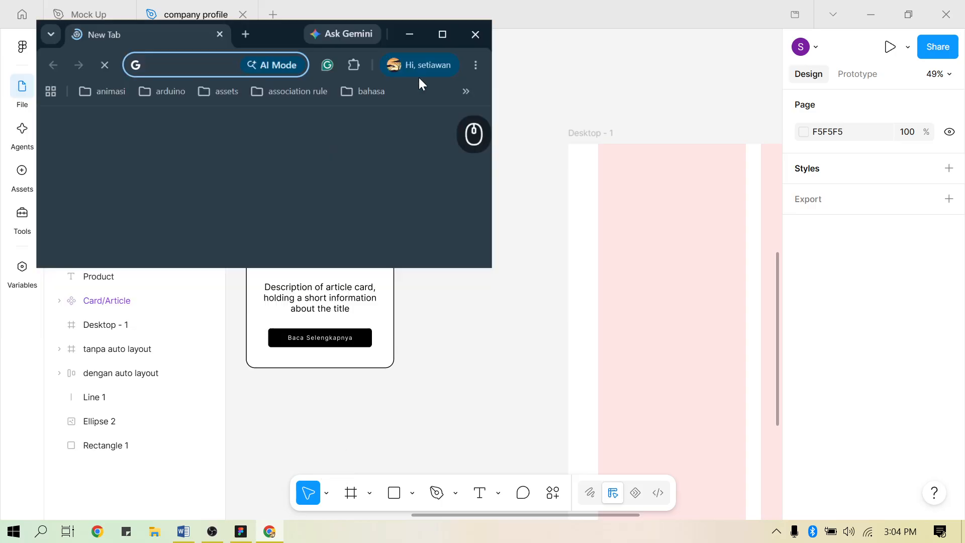
pyautogui.write('card')
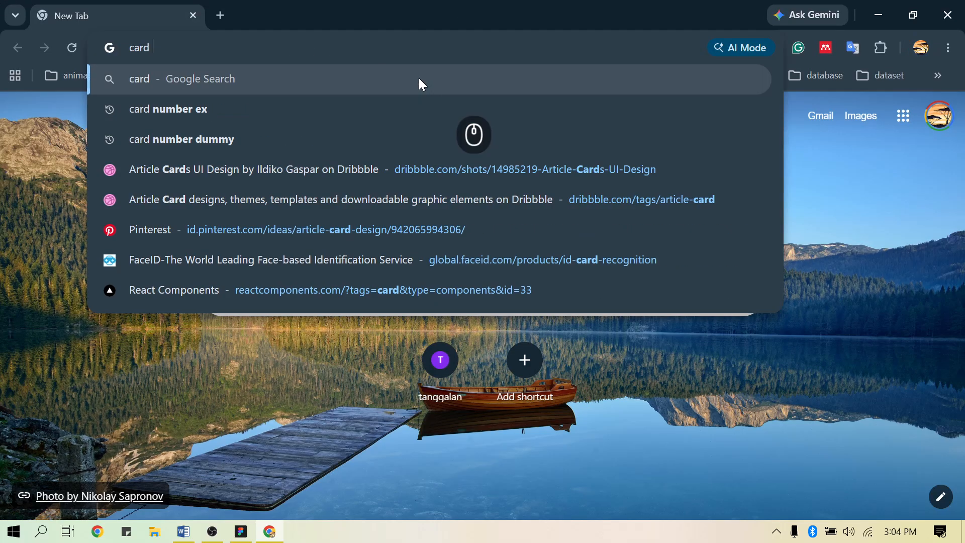
pyautogui.write(' gall')
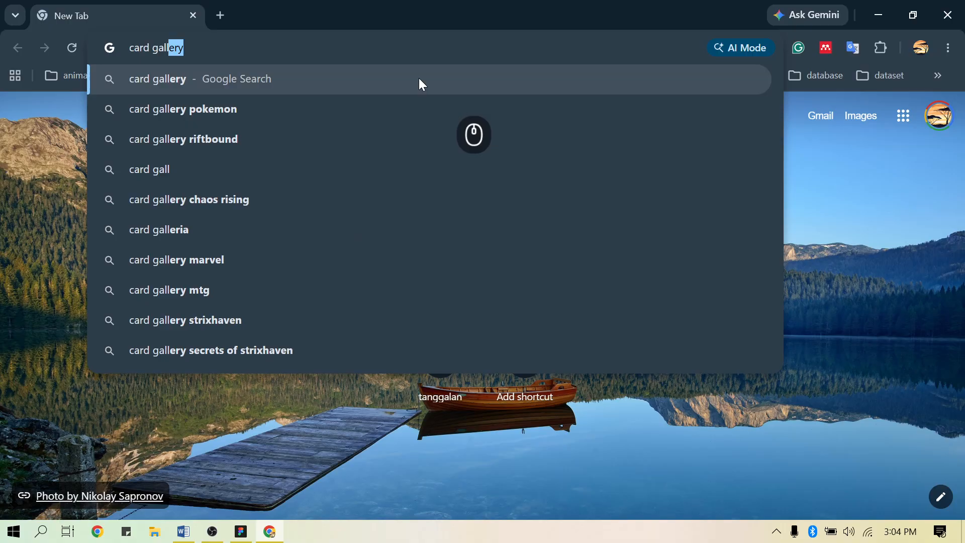
pyautogui.write('ery design')
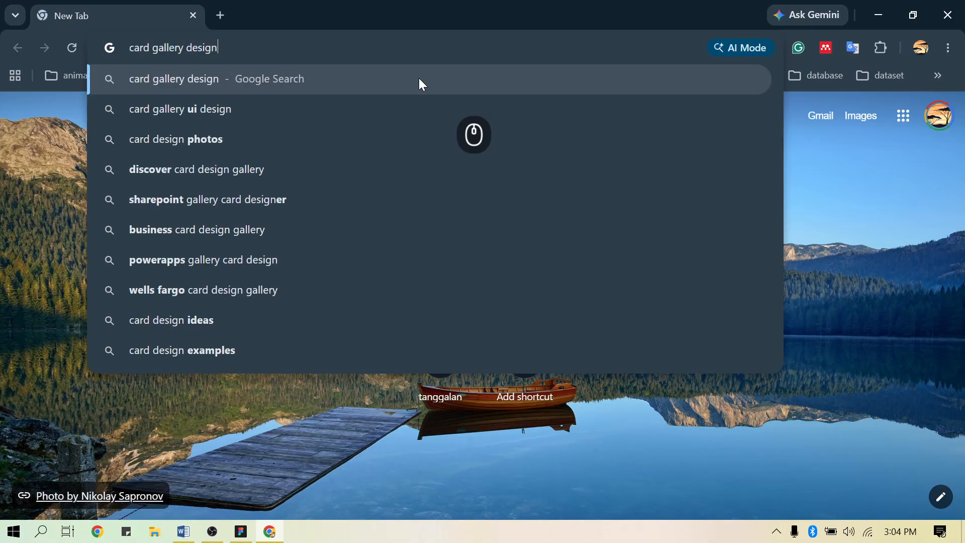
pyautogui.hotkey('ctrl', 'Left')
pyautogui.write('web')
pyautogui.press('Return')
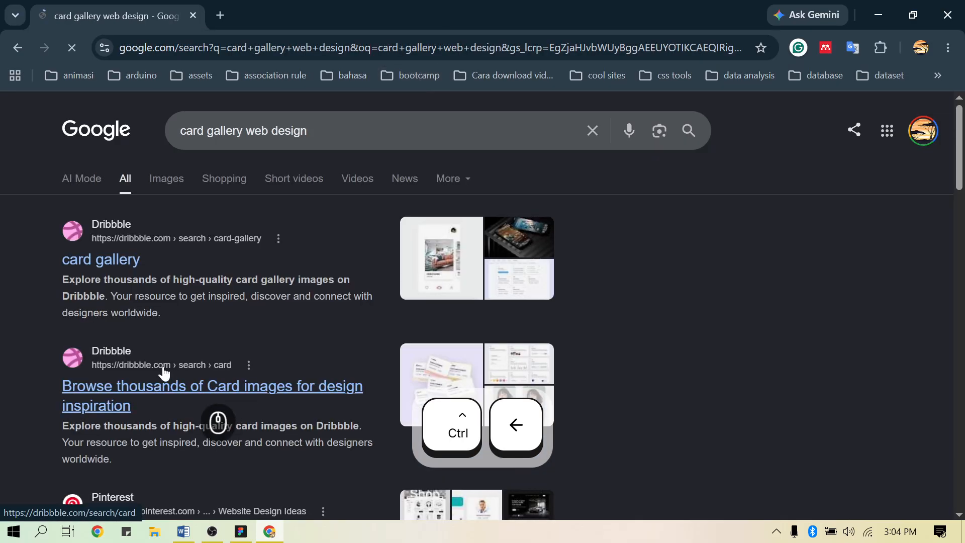
# Browse the web results for card gallery design references, and switch to the image results
pyautogui.scroll(-3, 177, 387)
pyautogui.scroll(-3, 177, 387)
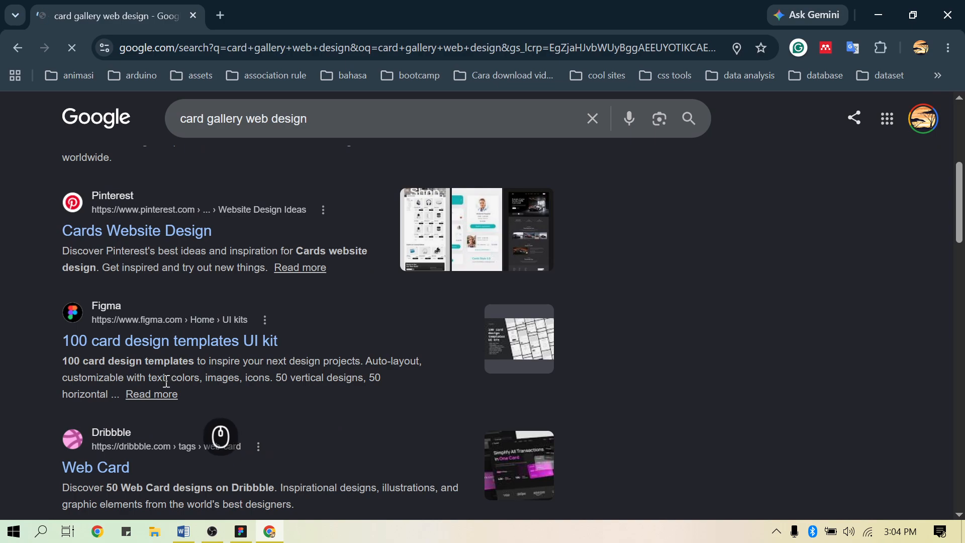
pyautogui.scroll(-2, 164, 382)
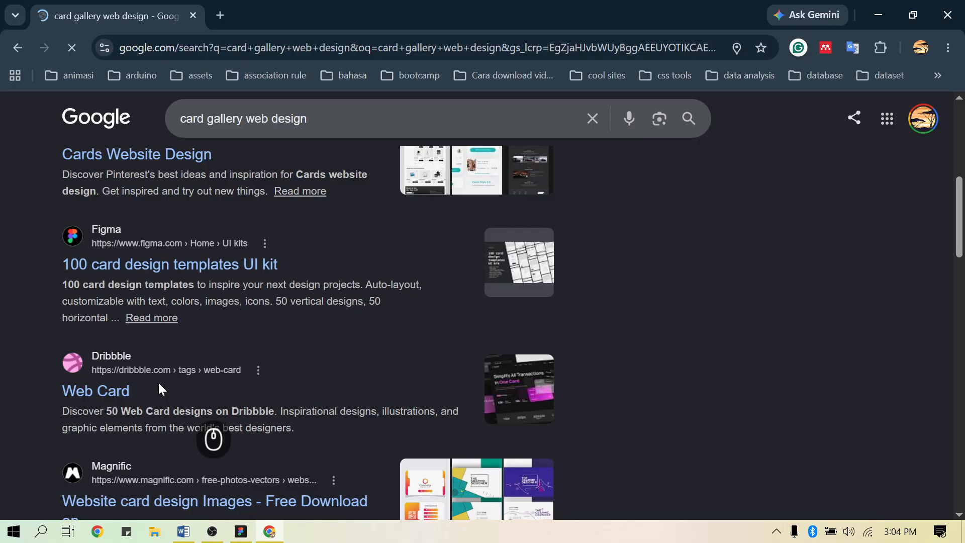
pyautogui.scroll(-3, 159, 383)
pyautogui.scroll(8, 159, 385)
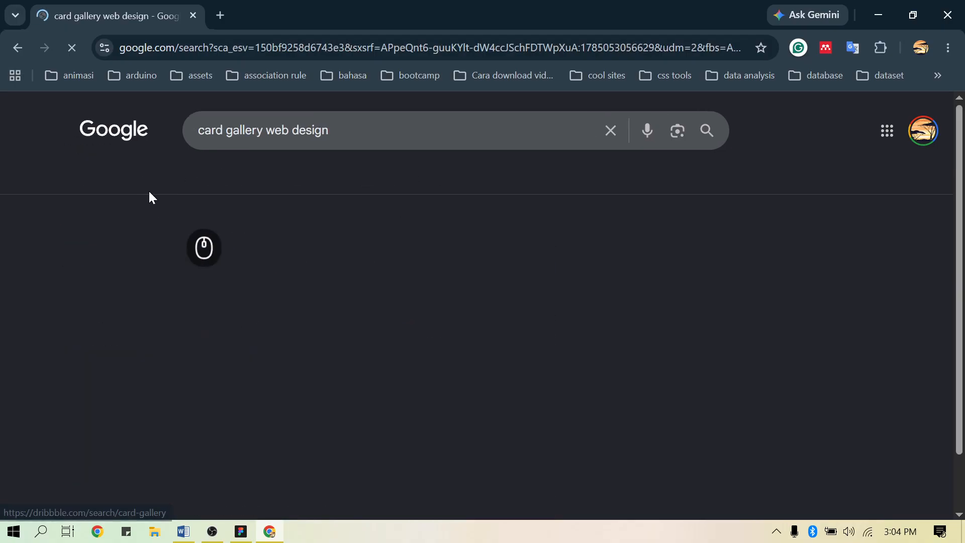
# Review the Google image results, return to the web results, and open Pinterest's Cards website design page
pyautogui.scroll(-5, 415, 240)
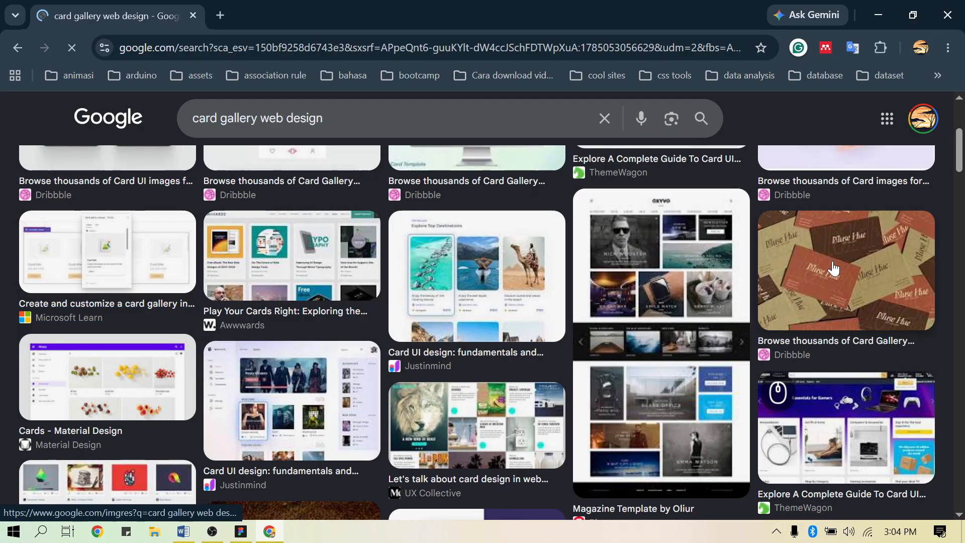
pyautogui.scroll(-1, 635, 304)
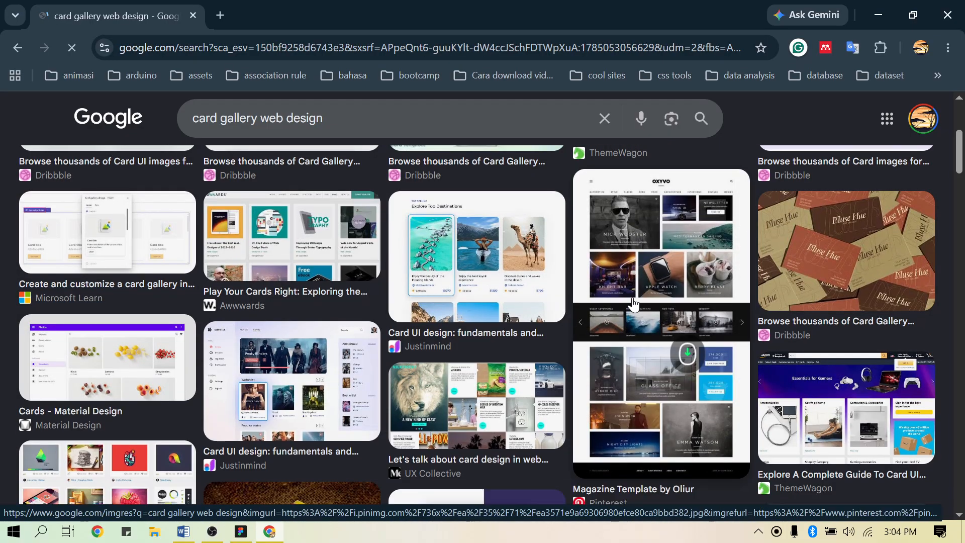
pyautogui.scroll(2, 635, 304)
pyautogui.scroll(3, 632, 303)
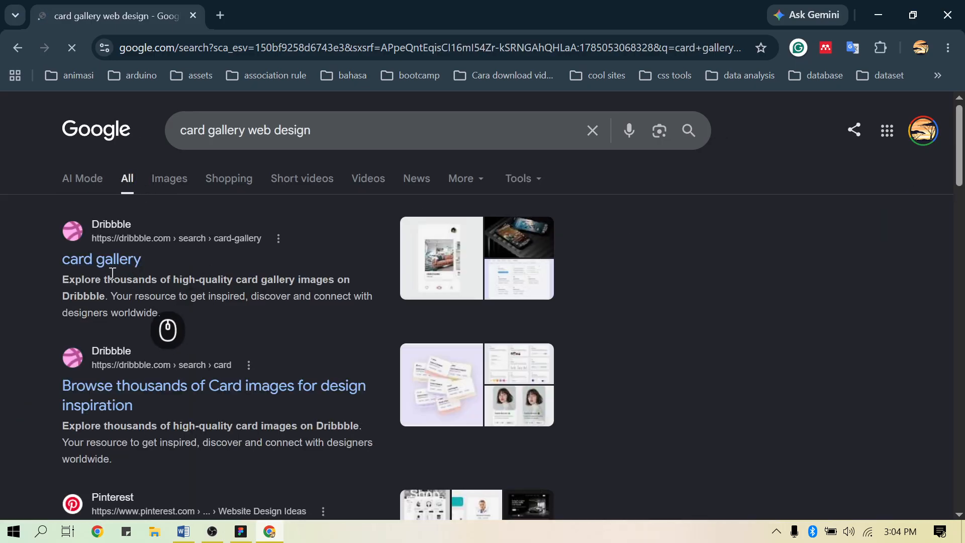
pyautogui.scroll(-5, 99, 263)
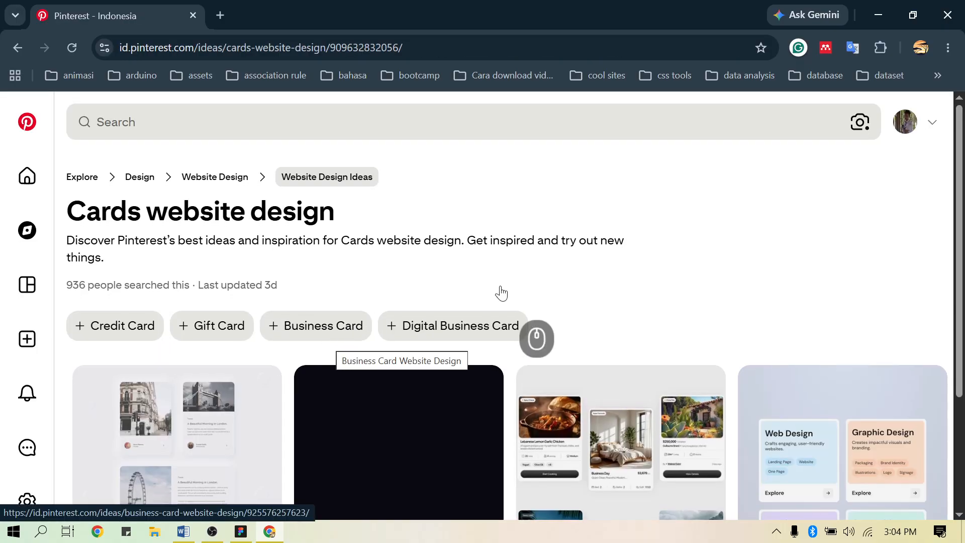
# Browse the pins on the Cards website design page for gallery card layout references
pyautogui.scroll(-3, 608, 313)
pyautogui.scroll(-1, 608, 314)
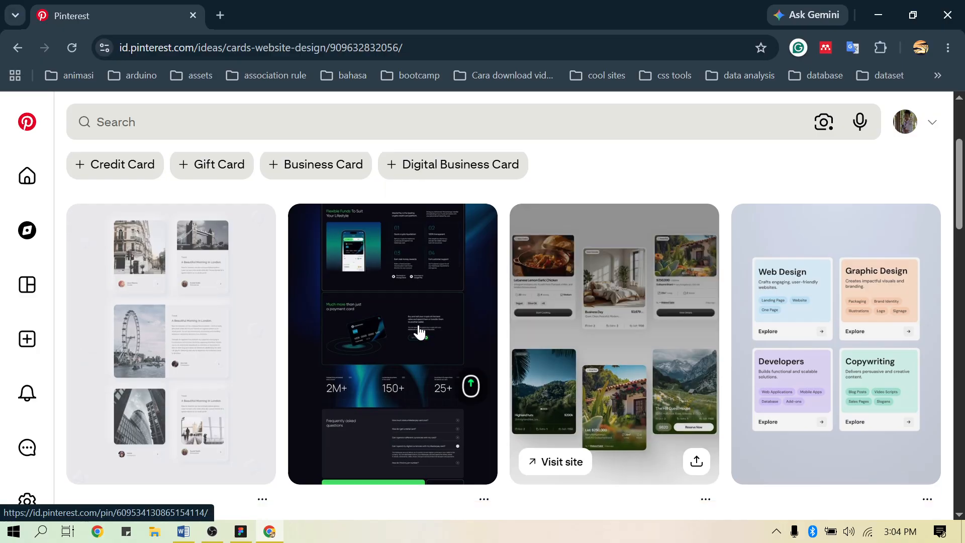
pyautogui.scroll(-10, 559, 303)
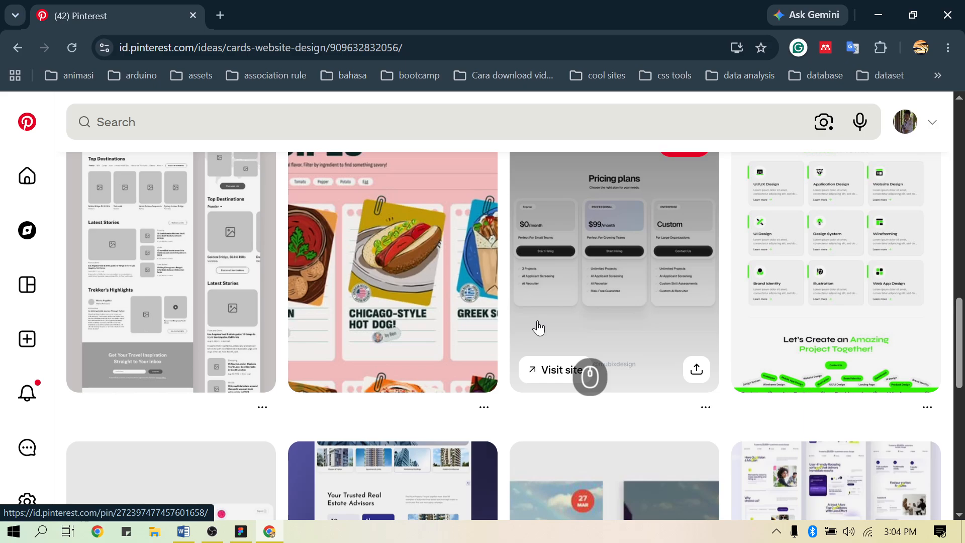
pyautogui.scroll(4, 783, 324)
pyautogui.scroll(8, 783, 324)
pyautogui.scroll(-5, 774, 328)
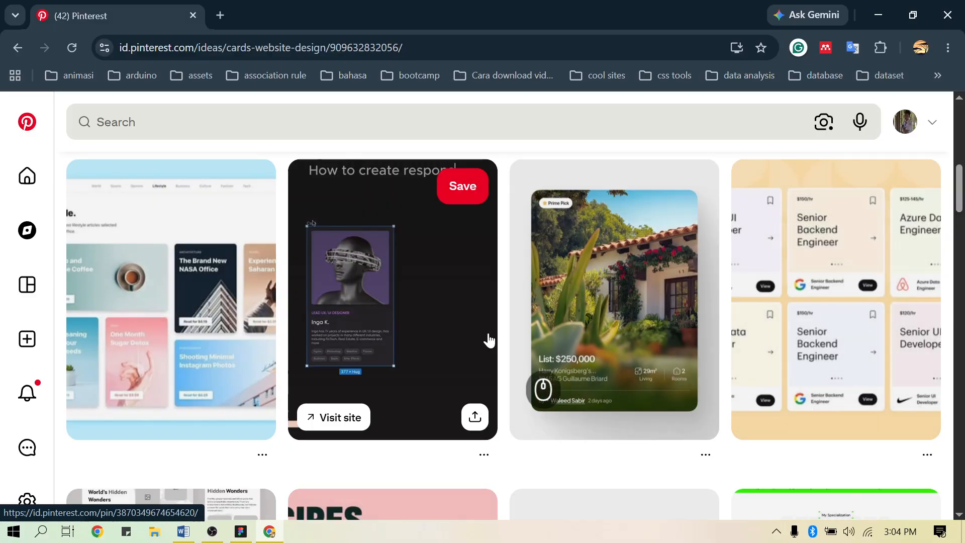
pyautogui.scroll(-6, 246, 363)
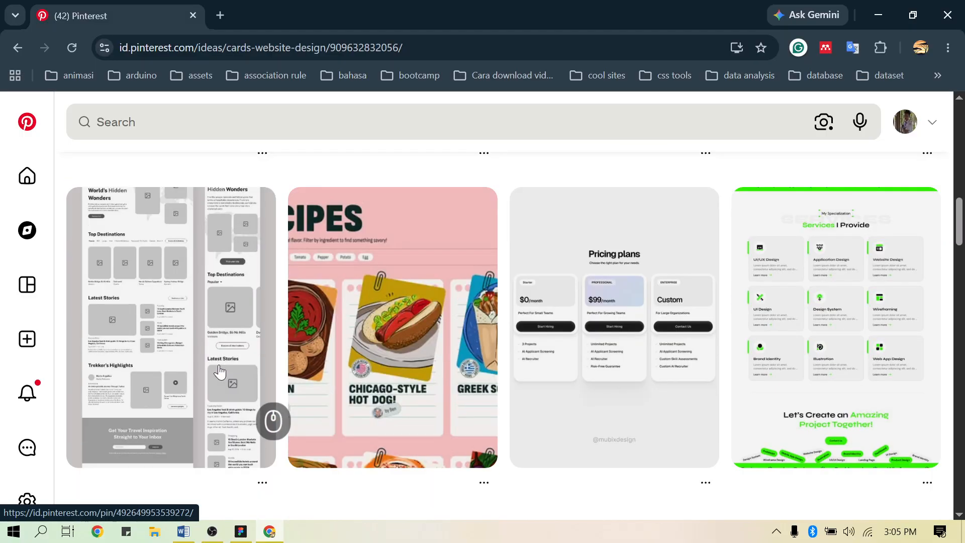
pyautogui.scroll(-9, 246, 363)
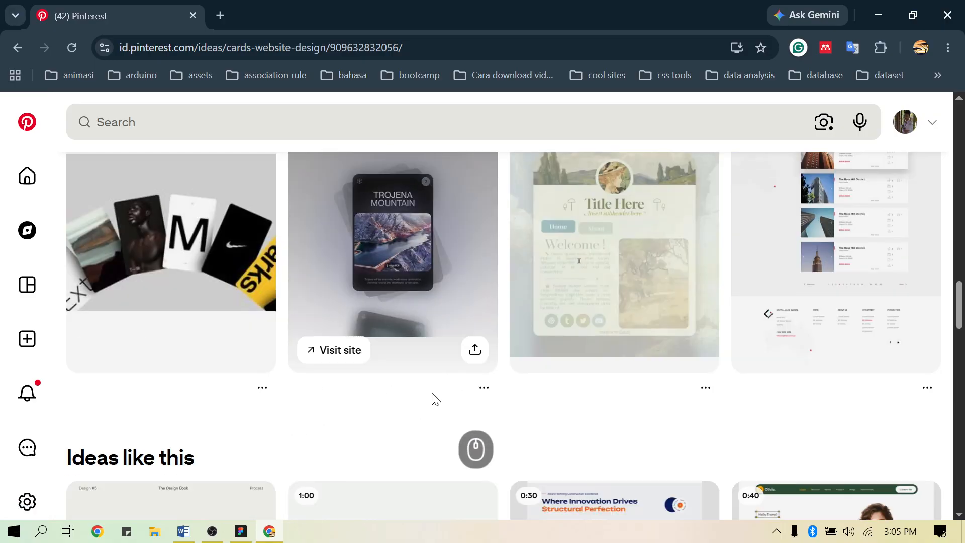
pyautogui.scroll(-6, 639, 402)
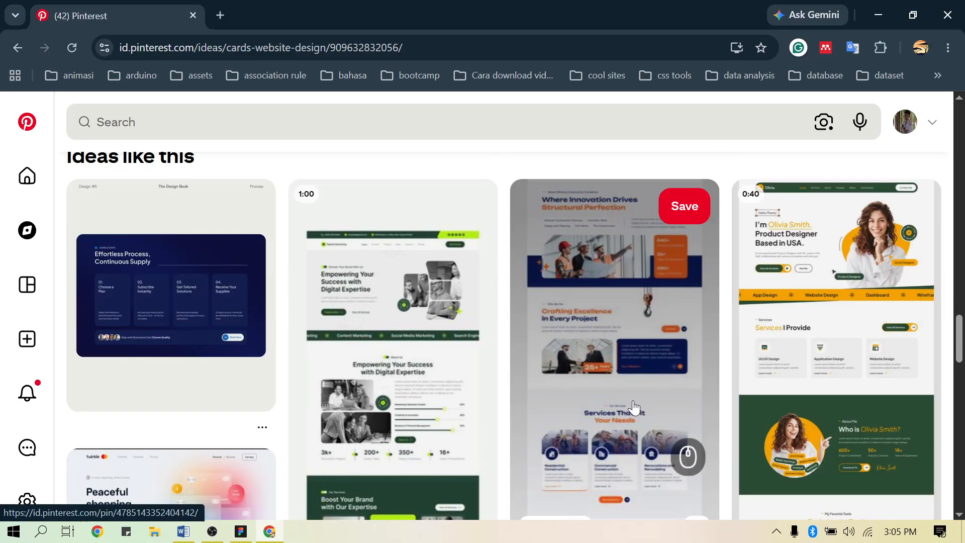
pyautogui.scroll(-7, 633, 408)
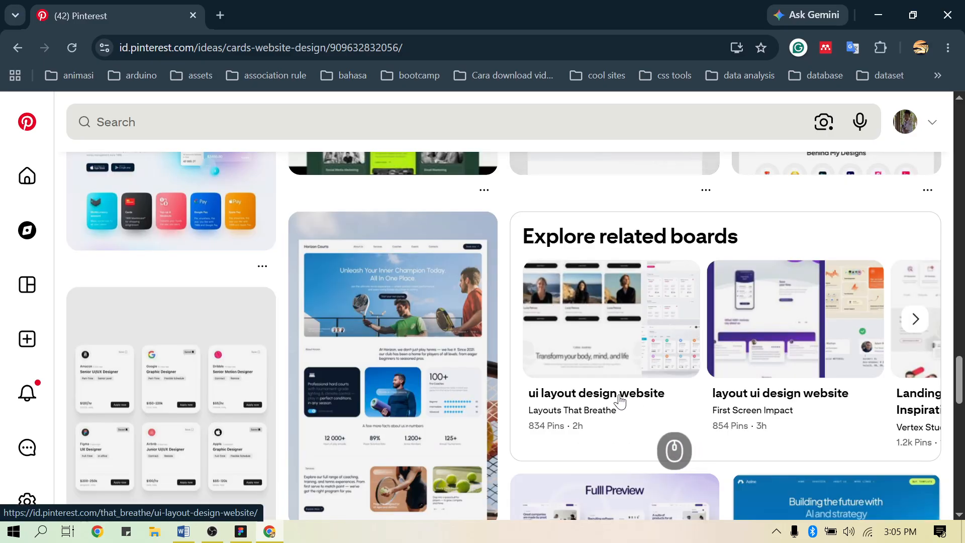
pyautogui.scroll(-6, 620, 403)
pyautogui.scroll(-9, 620, 401)
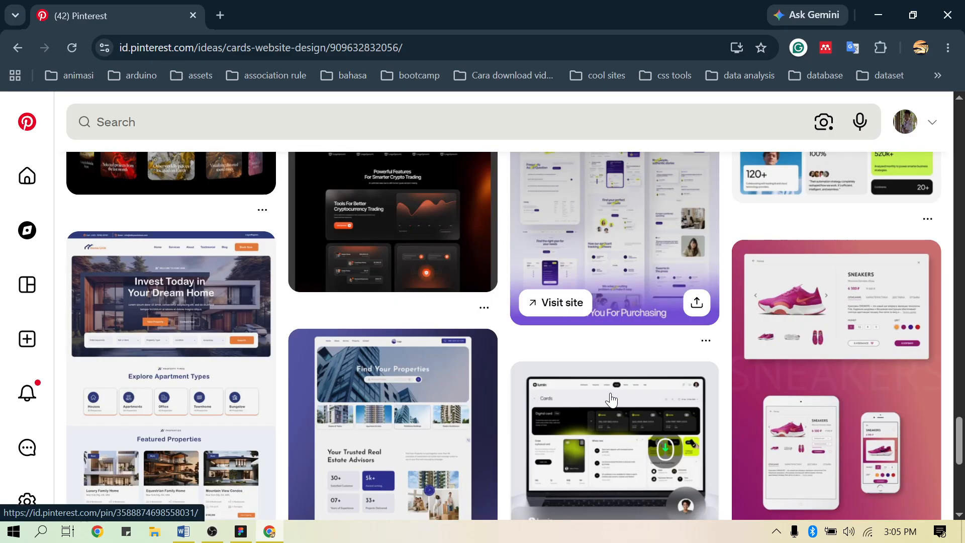
pyautogui.scroll(-6, 610, 391)
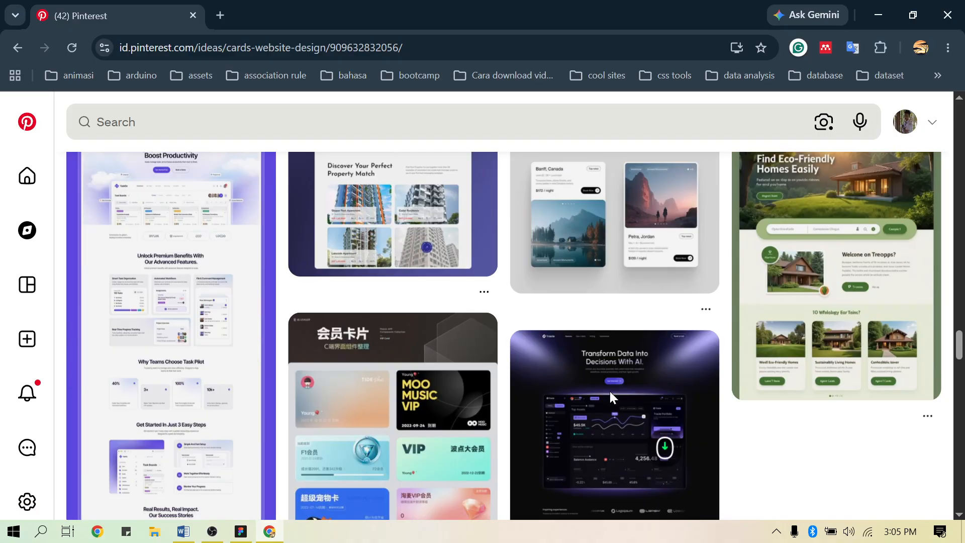
pyautogui.scroll(-6, 606, 399)
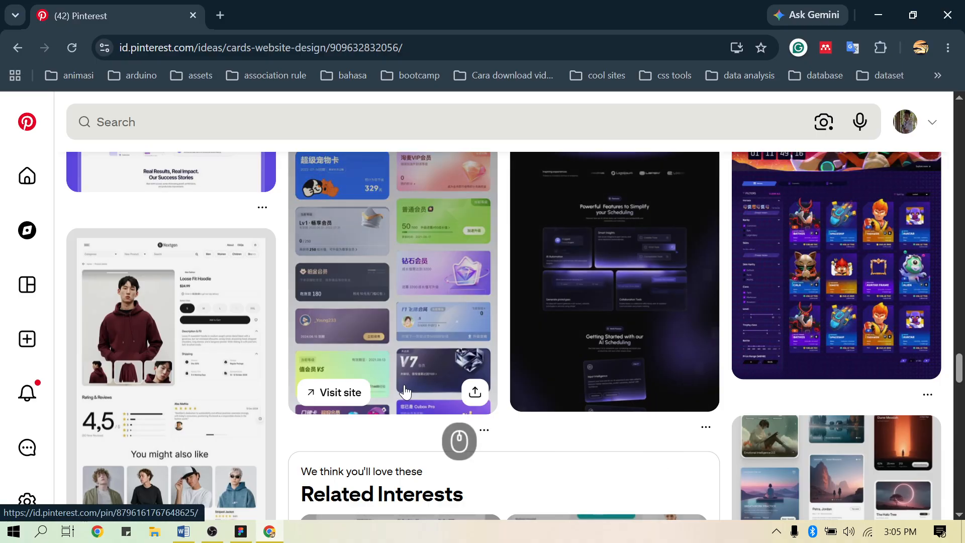
pyautogui.scroll(-5, 486, 367)
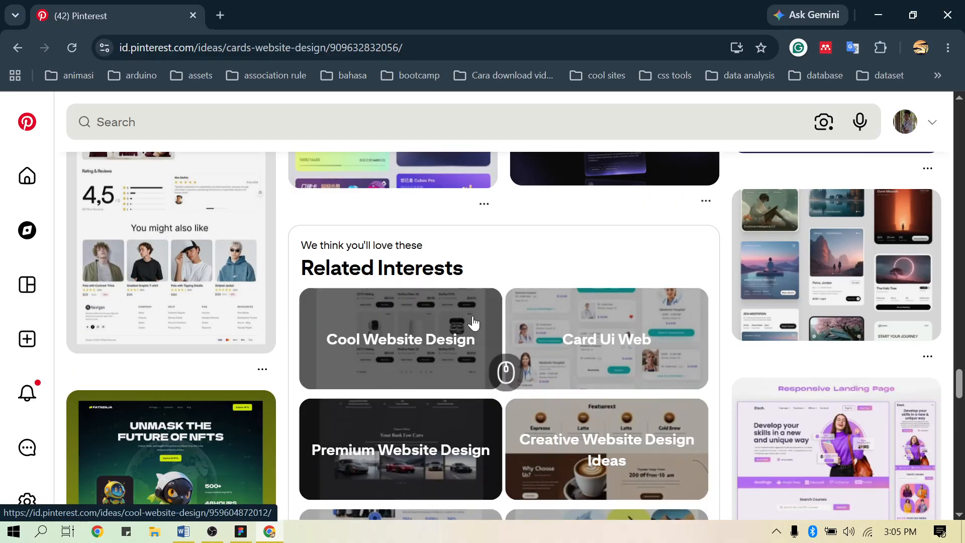
# Look through the Related Interests tiles and capture a rectangular screen snip of the Cool Website Design tile
pyautogui.scroll(-5, 534, 322)
pyautogui.scroll(2, 534, 322)
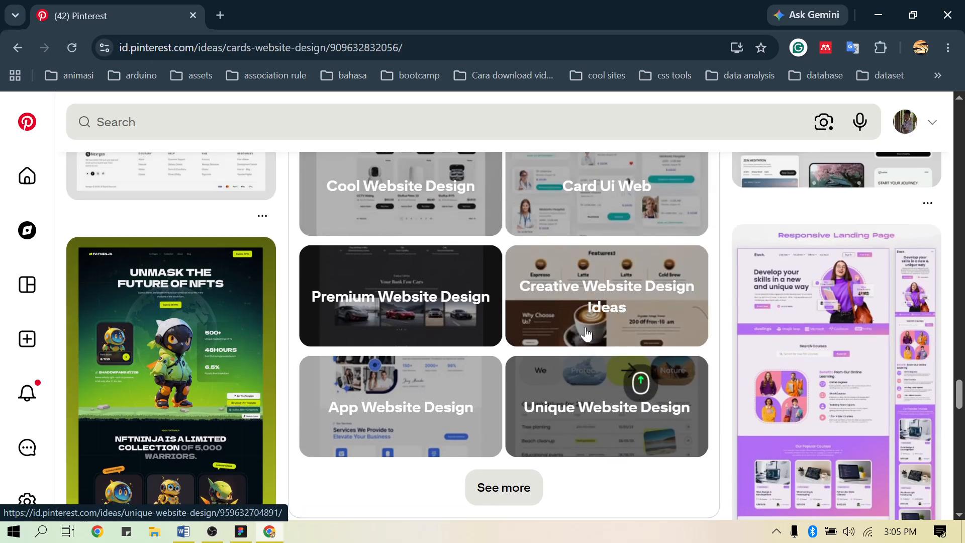
pyautogui.scroll(3, 519, 346)
pyautogui.scroll(-2, 510, 342)
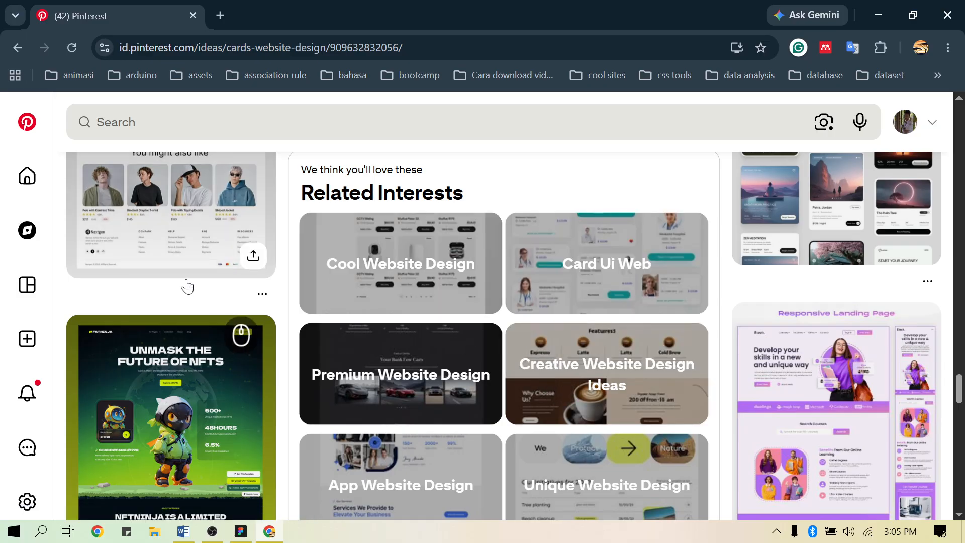
pyautogui.press('super+shift+s')
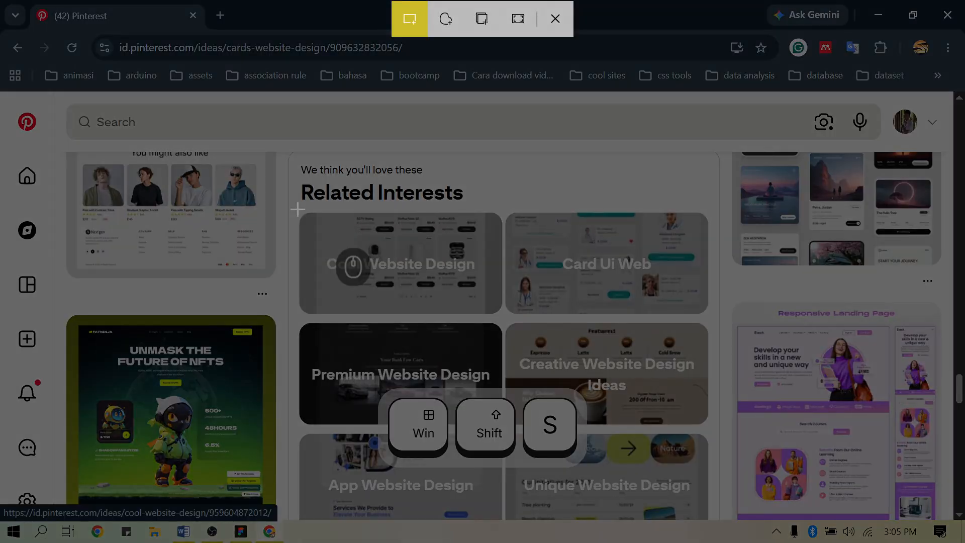
pyautogui.moveTo(298, 209); pyautogui.dragTo(505, 315)
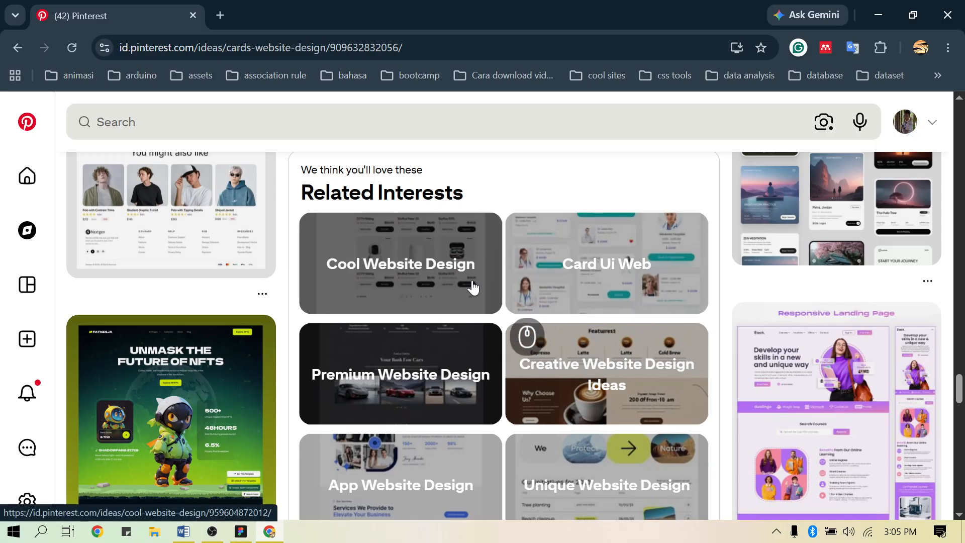
# Browse the pins below Related Interests for further card design references
pyautogui.scroll(-5, 414, 372)
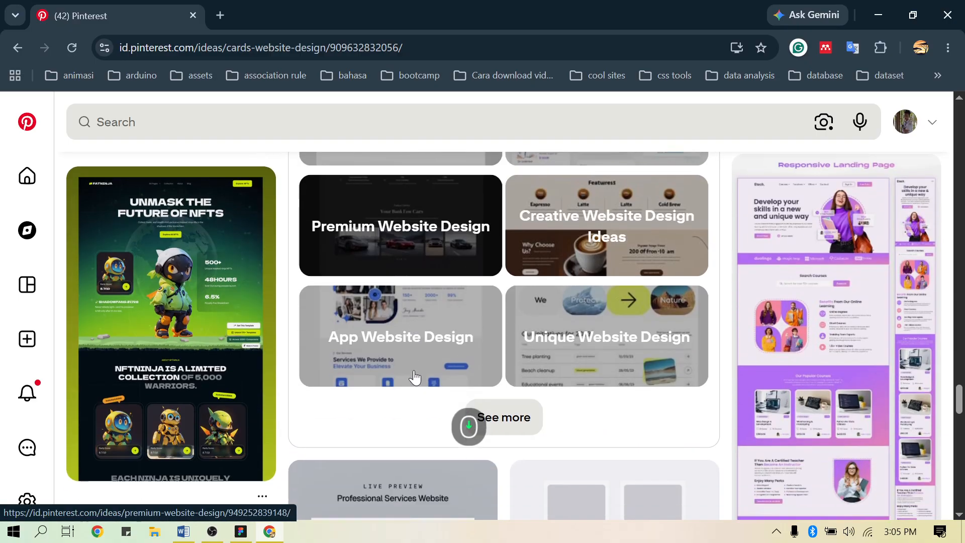
pyautogui.scroll(-10, 414, 372)
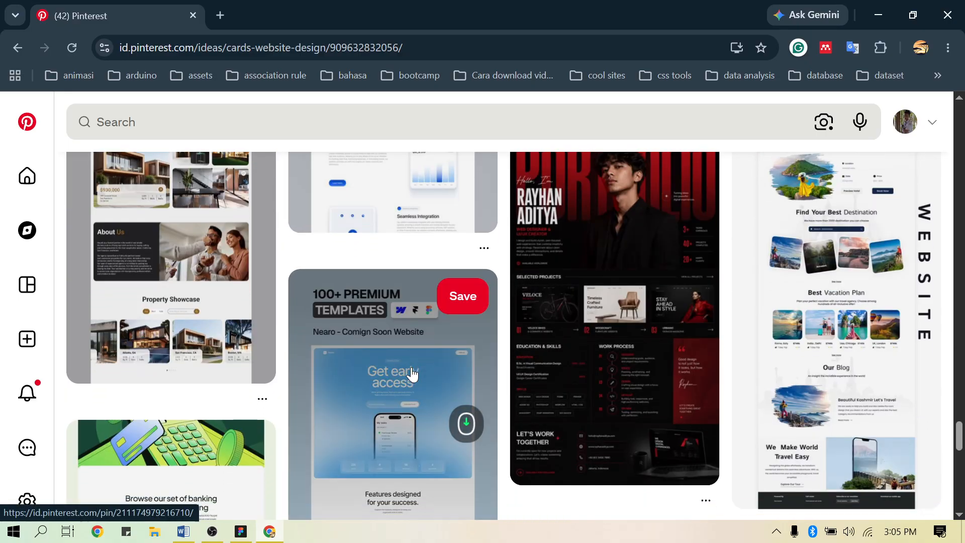
pyautogui.scroll(-10, 411, 375)
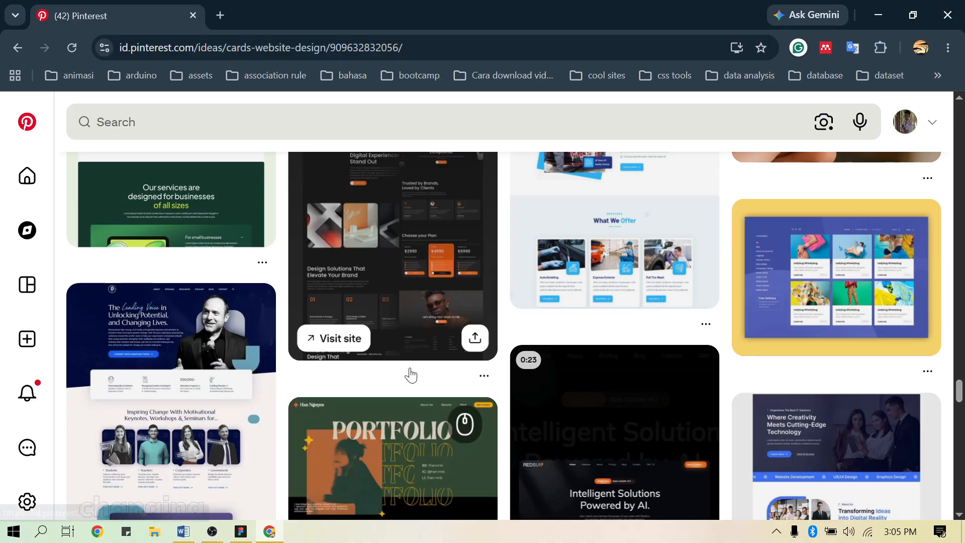
pyautogui.scroll(-10, 412, 374)
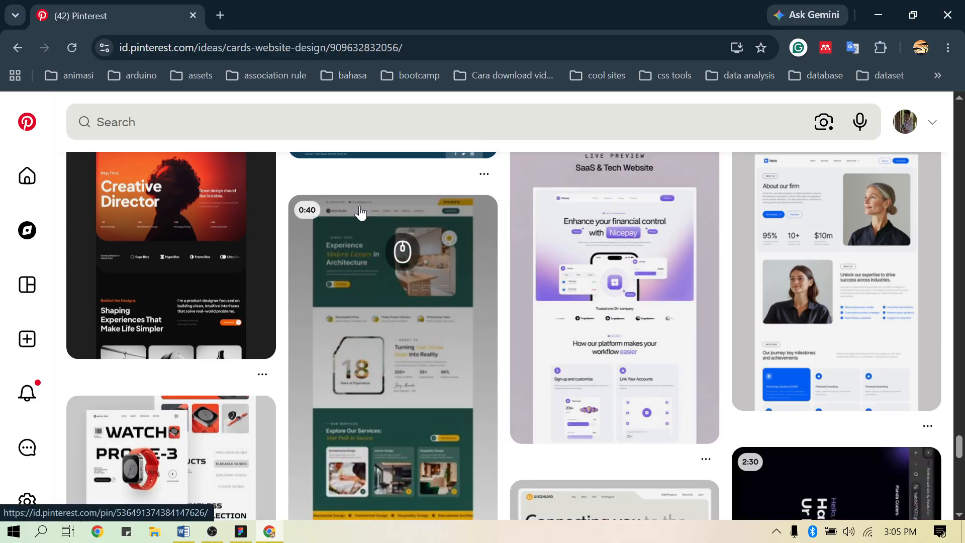
pyautogui.scroll(-5, 334, 227)
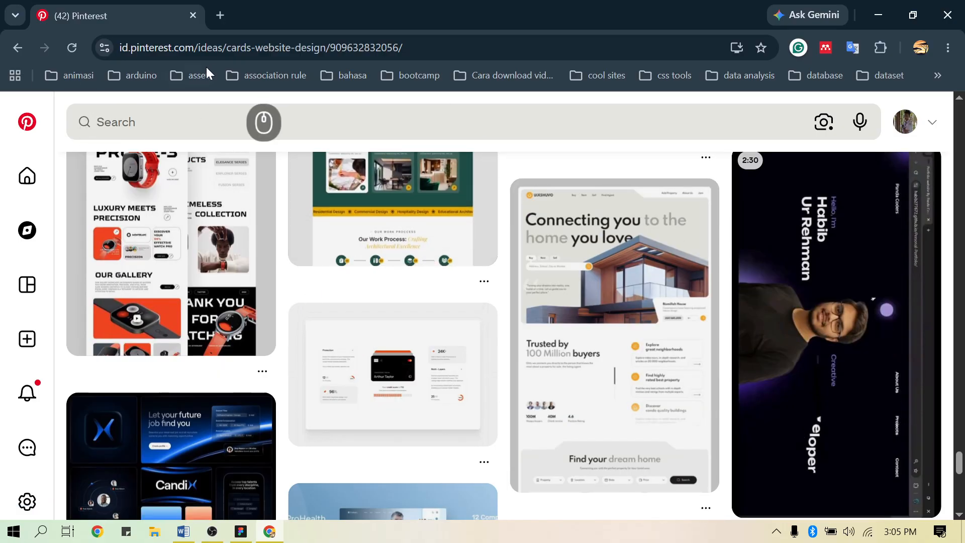
pyautogui.scroll(-8, 204, 151)
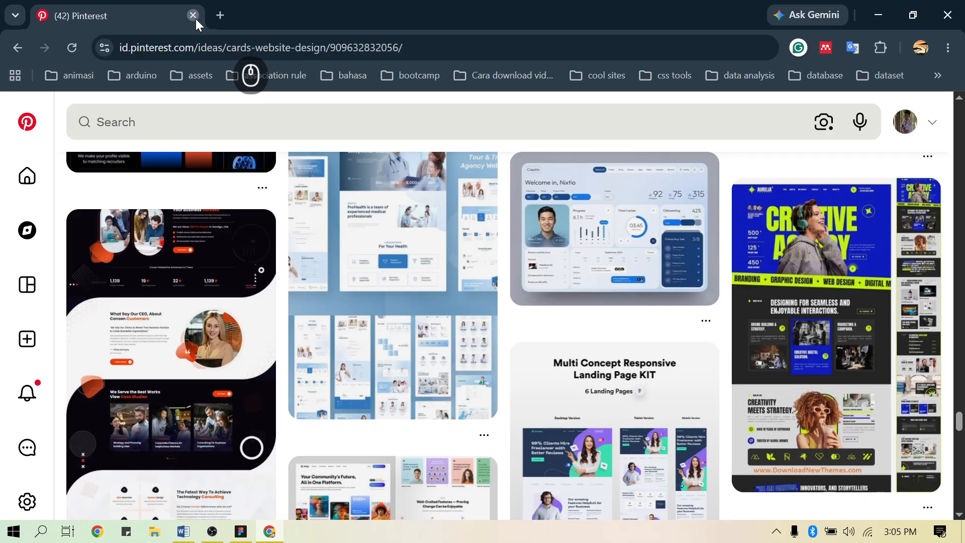
# Close the browser to return to Figma, and shift the article card reference image left to free space beside it
pyautogui.click(195, 18)
pyautogui.scroll(-5, 455, 238)
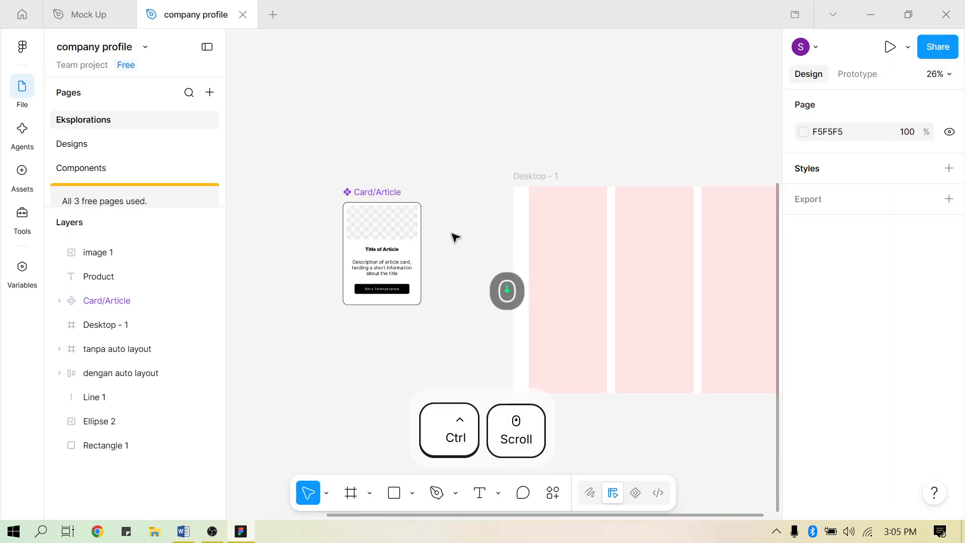
pyautogui.hscroll(-5, 455, 237)
pyautogui.scroll(2, 452, 233)
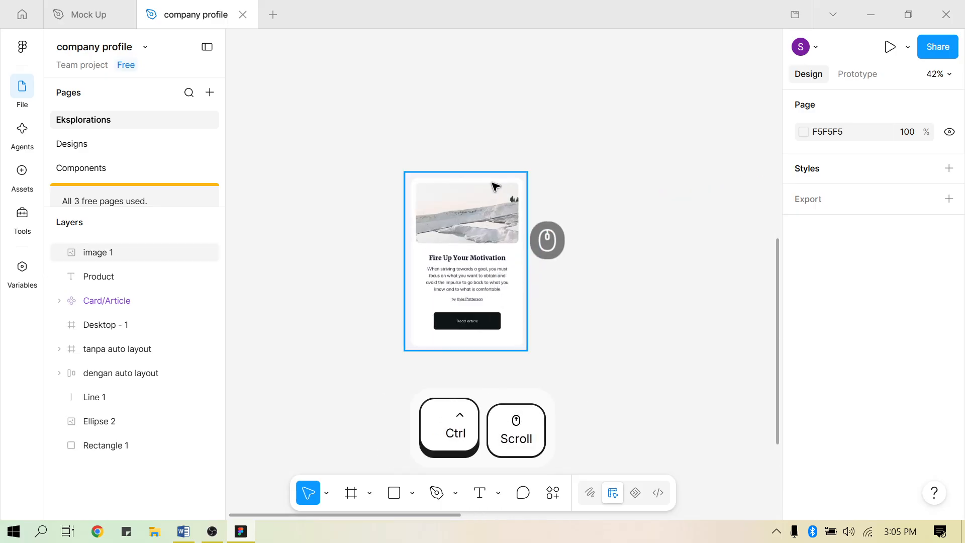
pyautogui.moveTo(489, 201); pyautogui.dragTo(341, 193)
pyautogui.click(444, 209)
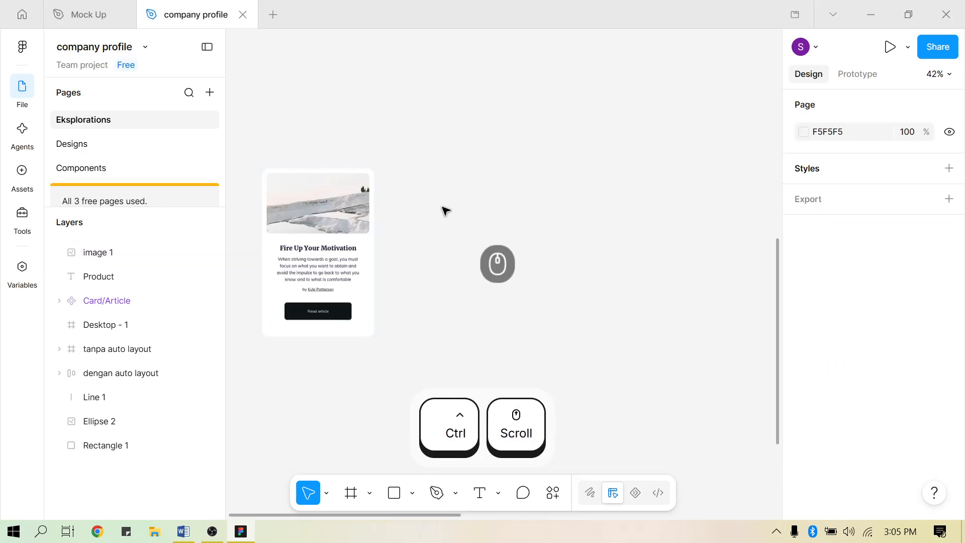
# Paste the captured Cool Website Design snip and place it beside the article reference image at X 30, Y 1278
pyautogui.hotkey('ctrl', 'v')
pyautogui.moveTo(522, 247); pyautogui.dragTo(491, 193)
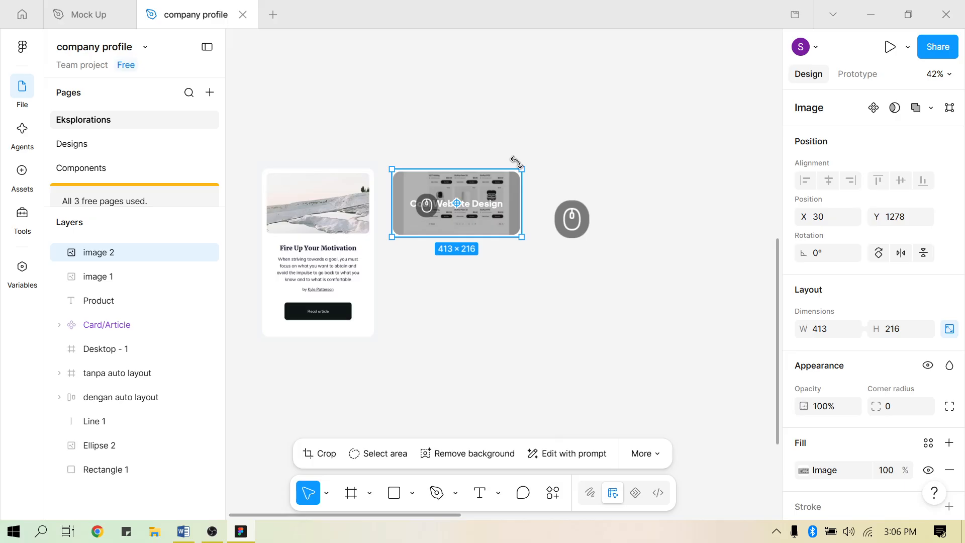
pyautogui.hscroll(-1, 520, 164)
pyautogui.click(531, 302)
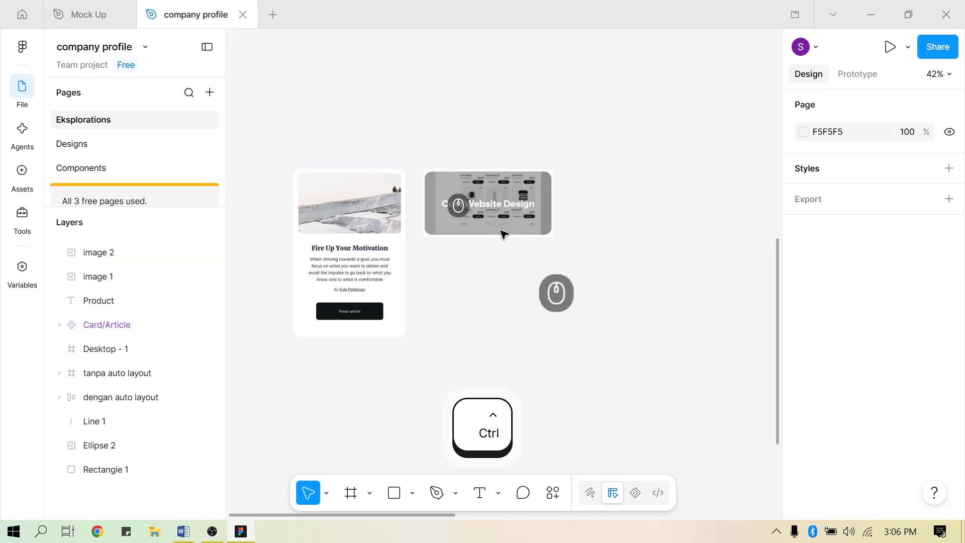
# Examine the product card layout in the pasted Cool Website Design reference image
pyautogui.scroll(2, 503, 208)
pyautogui.click(503, 208)
pyautogui.scroll(3, 498, 211)
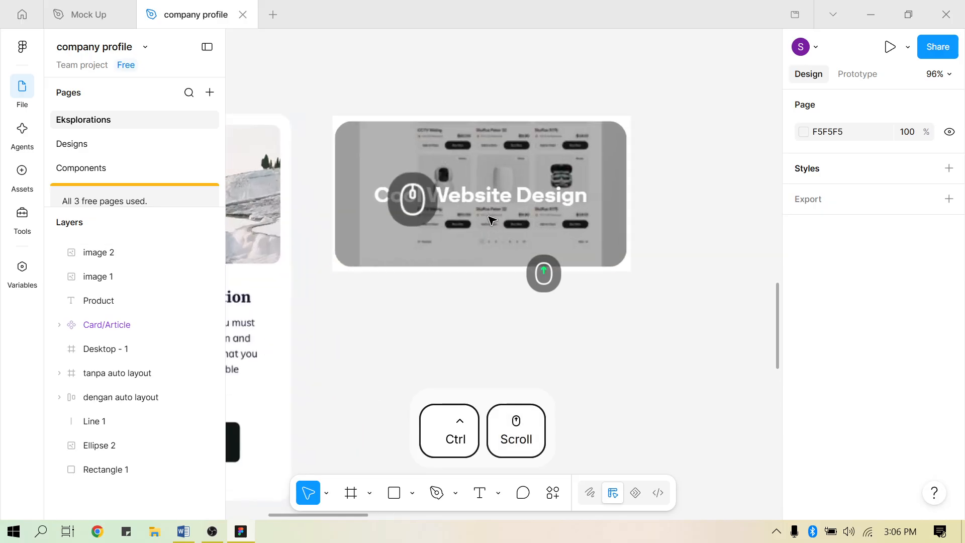
pyautogui.click(320, 158)
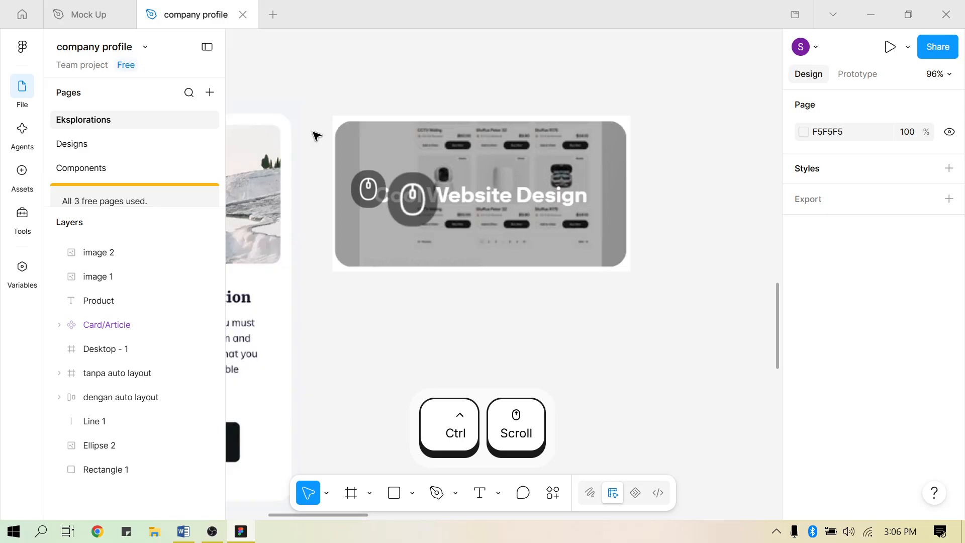
pyautogui.click(449, 208)
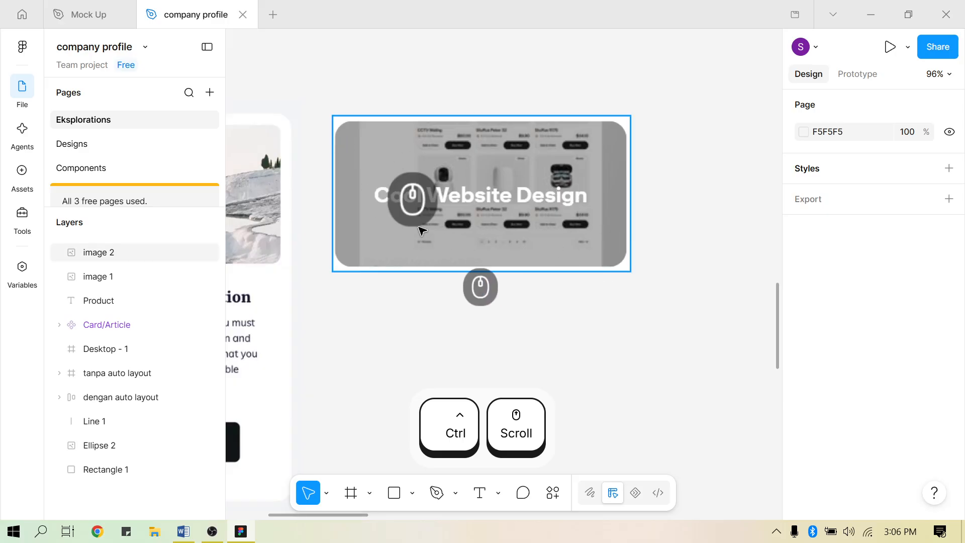
pyautogui.click(506, 203)
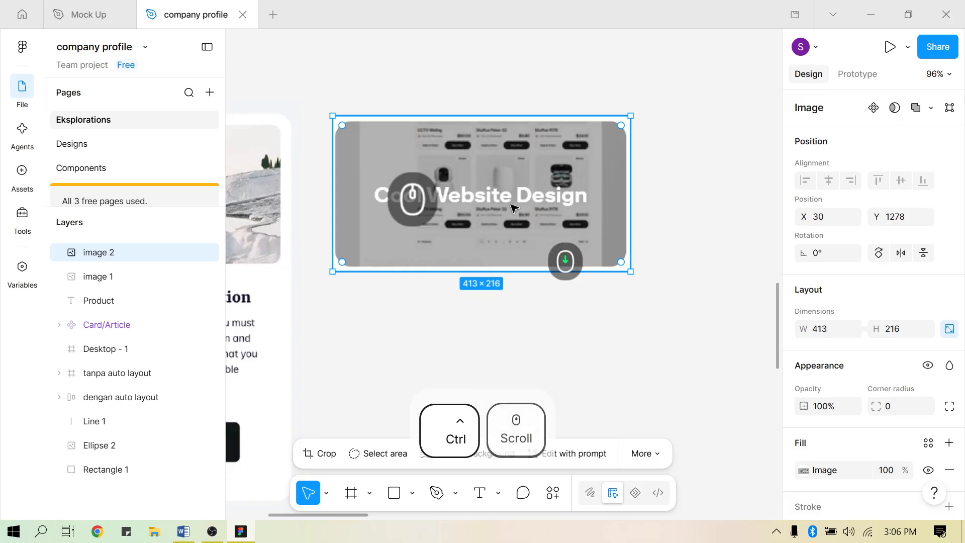
pyautogui.scroll(-2, 510, 201)
pyautogui.click(554, 325)
pyautogui.hscroll(5, 507, 273)
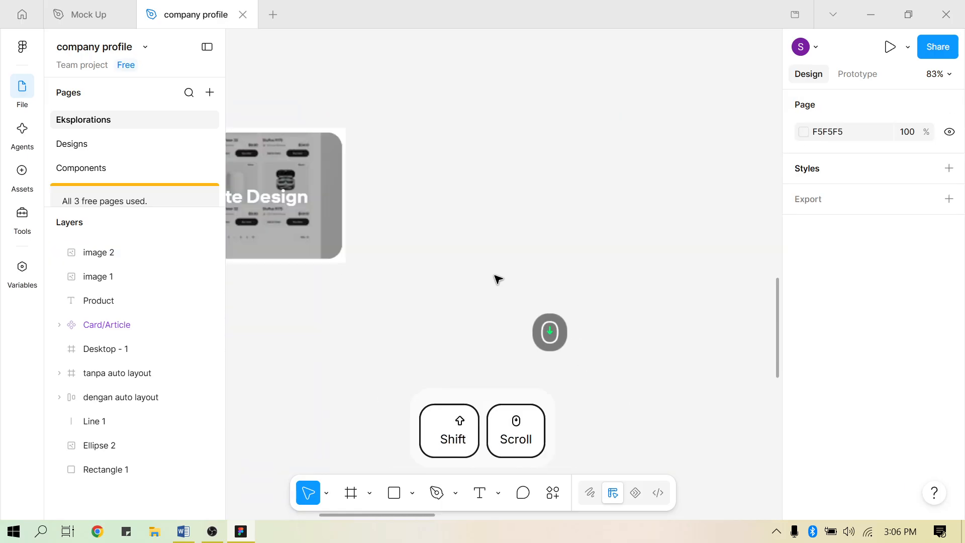
# Draw a frame about 408 × 176 in the free space beside the Cool Website Design reference image
pyautogui.scroll(-2, 496, 273)
pyautogui.hscroll(-2, 494, 274)
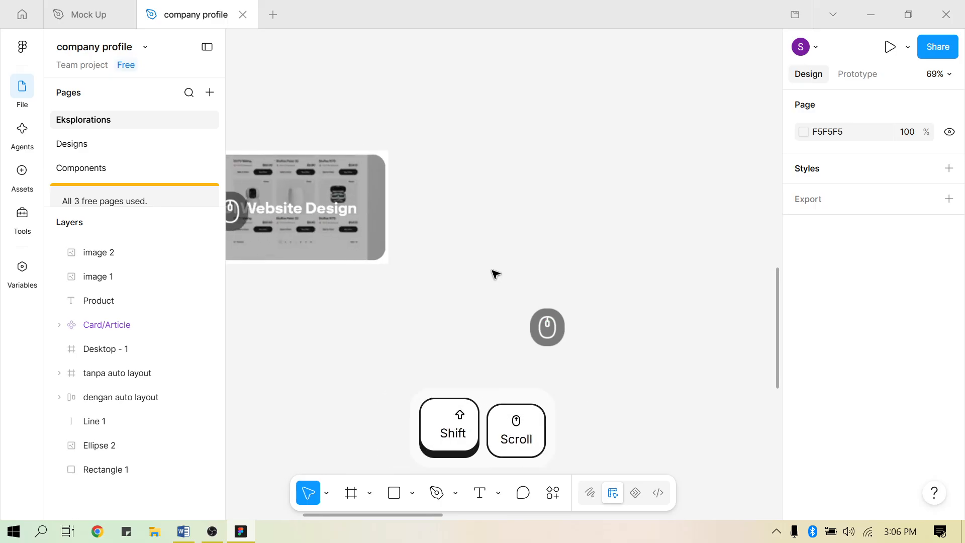
pyautogui.scroll(-1, 413, 425)
pyautogui.click(351, 494)
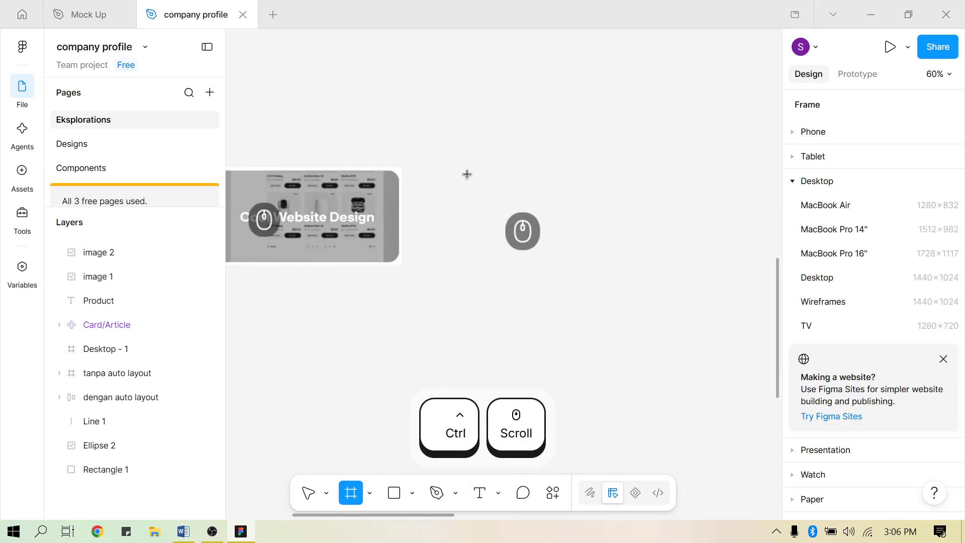
pyautogui.moveTo(467, 174)
pyautogui.mouseDown()
pyautogui.moveTo(629, 252)
pyautogui.moveTo(655, 254)
pyautogui.mouseUp()
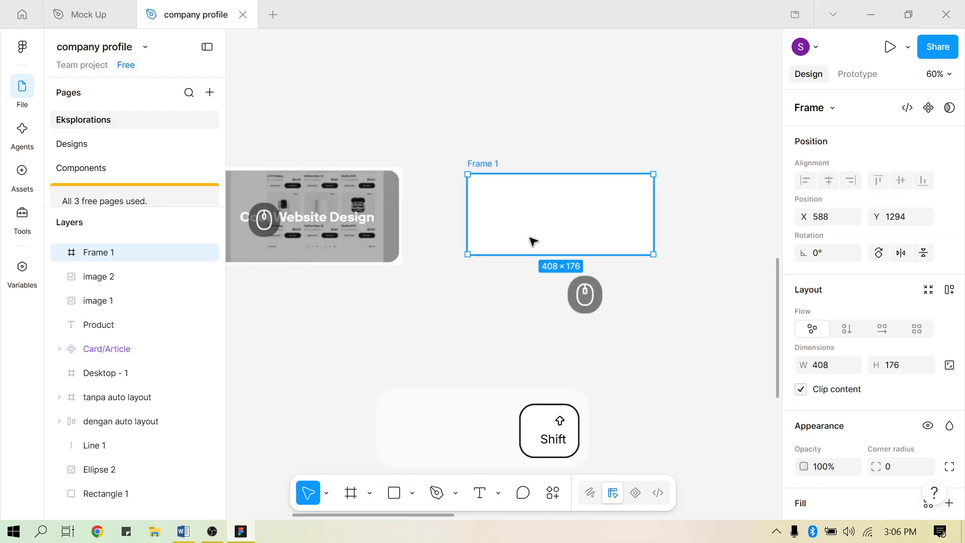
# Round the new frame's corners with a radius of 16
pyautogui.hscroll(-2, 532, 242)
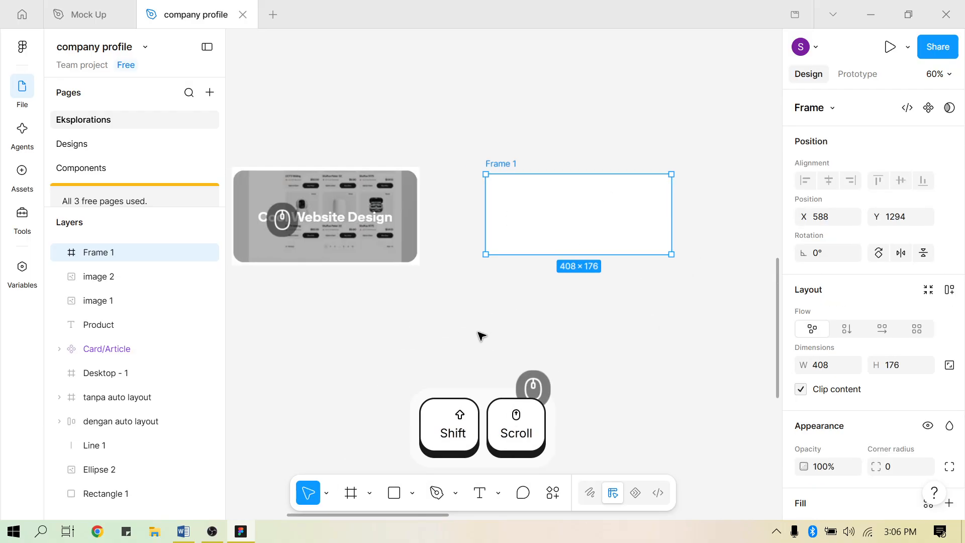
pyautogui.scroll(-3, 892, 431)
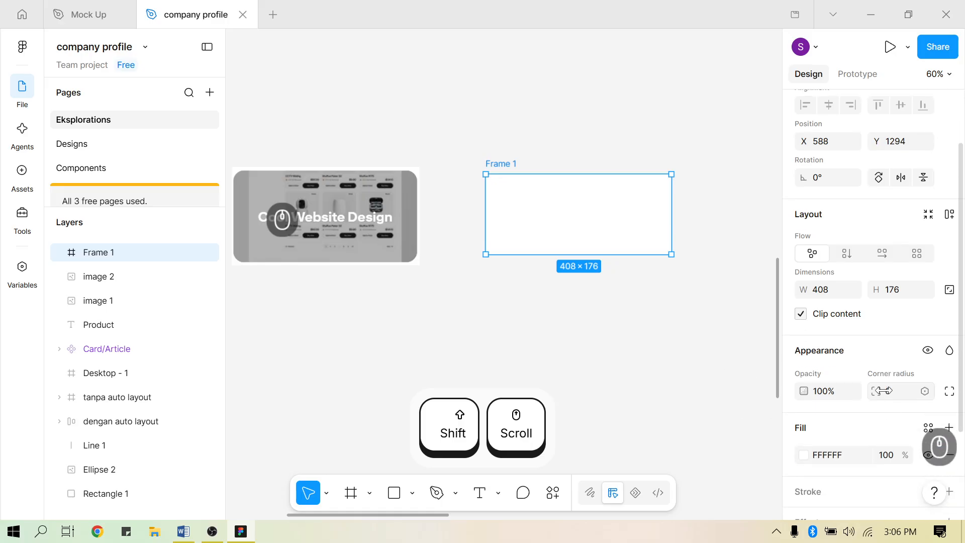
pyautogui.write('16')
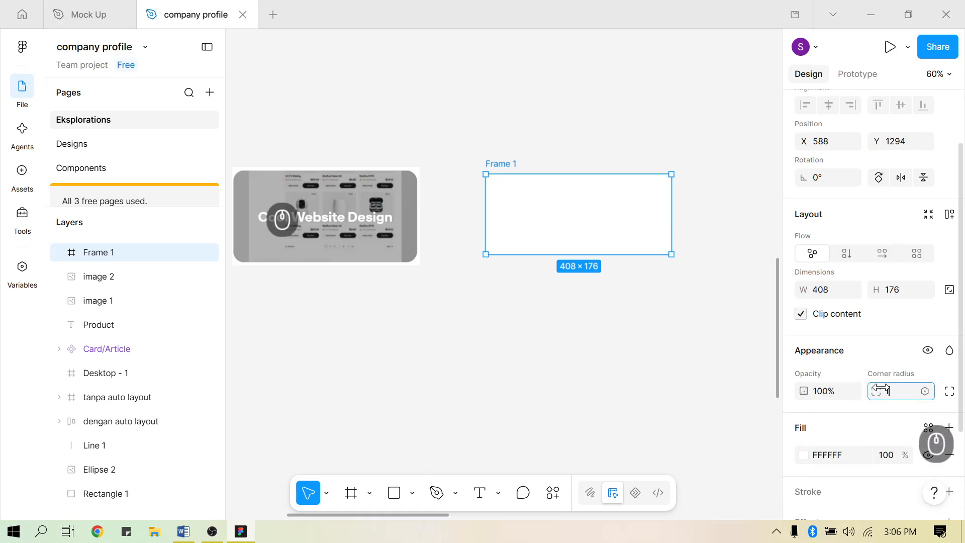
pyautogui.click(666, 327)
pyautogui.click(610, 251)
pyautogui.click(612, 321)
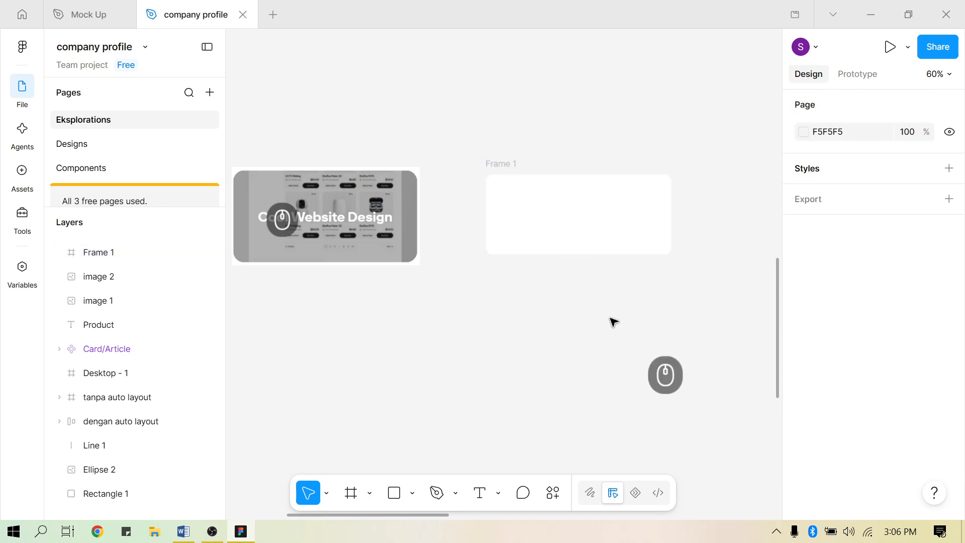
# Change the frame's fill from a solid colour to the Image placeholder
pyautogui.click(572, 234)
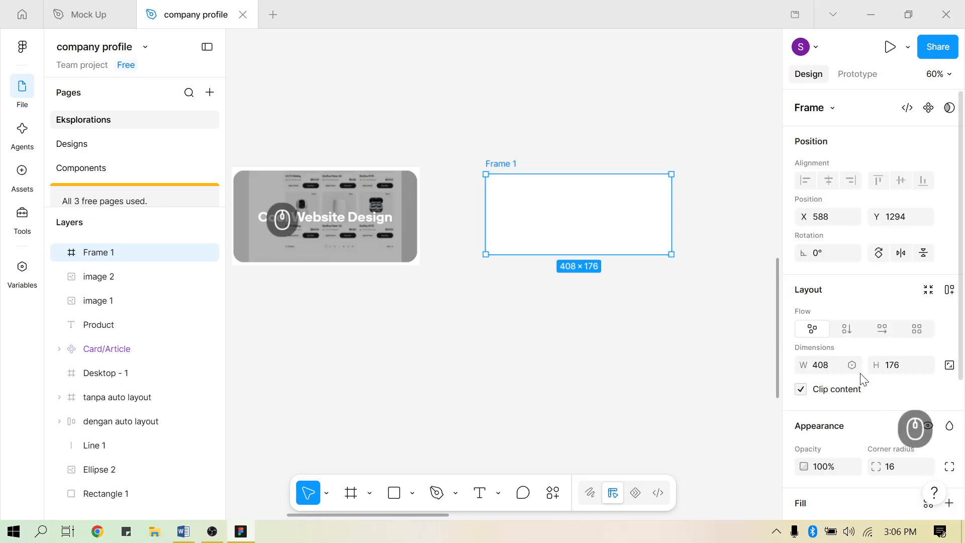
pyautogui.scroll(-4, 862, 375)
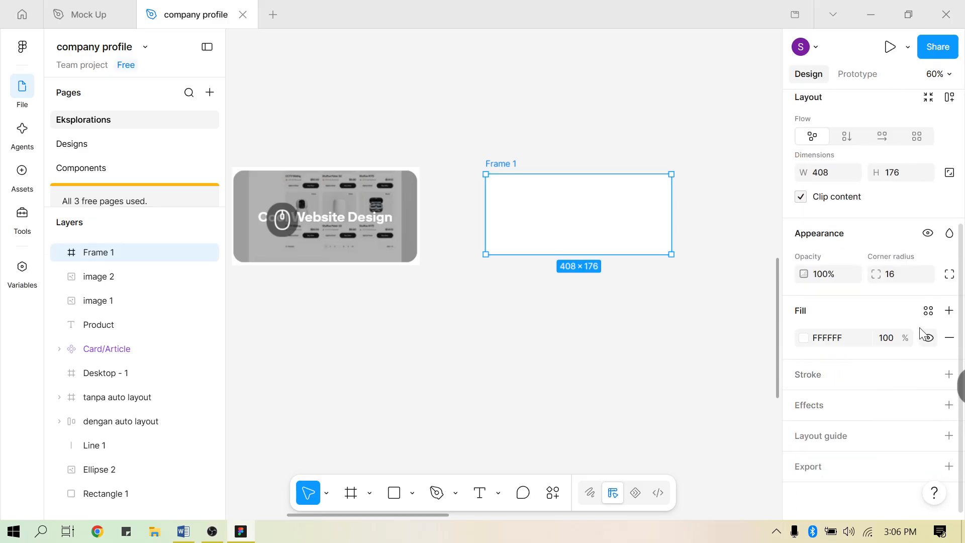
pyautogui.click(804, 337)
pyautogui.click(679, 188)
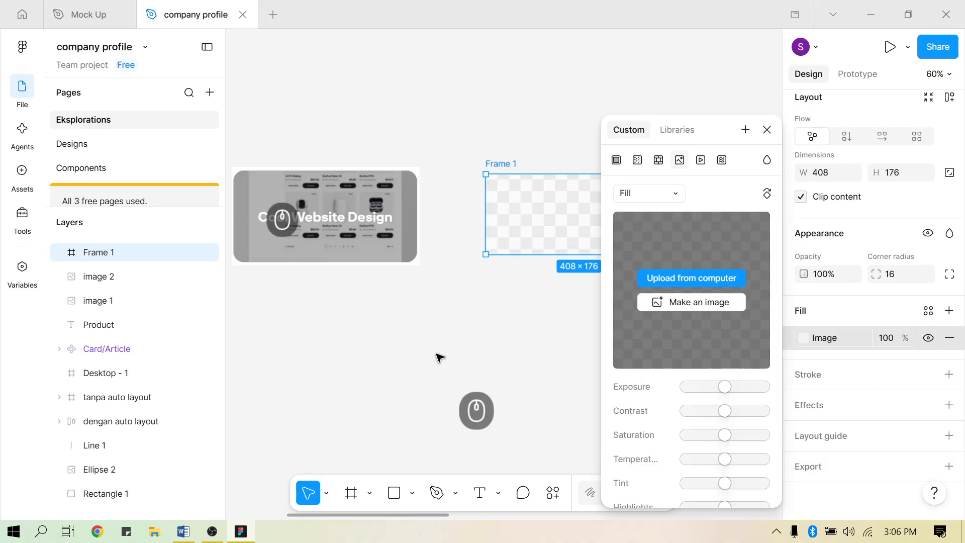
pyautogui.click(557, 357)
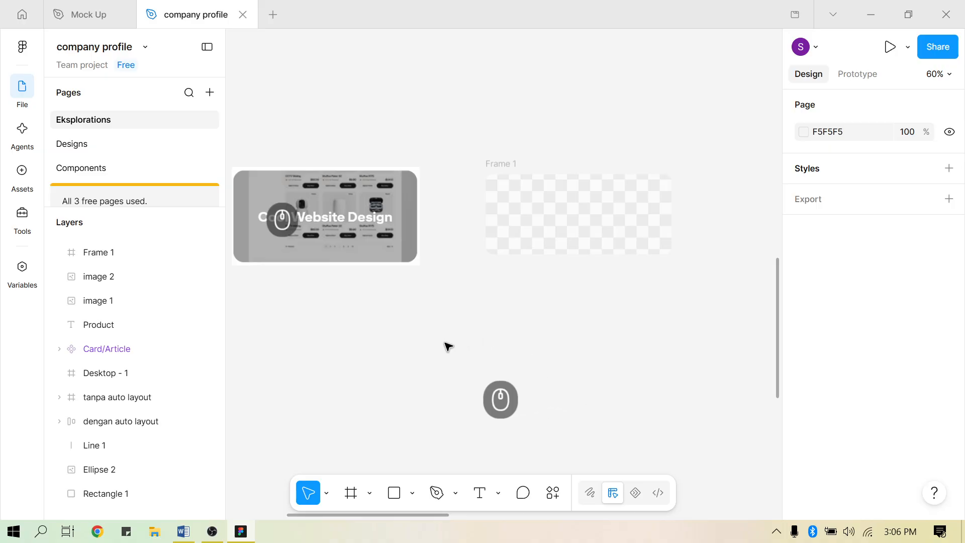
# Add a text layer inside the image-filled frame and enter the caption text "Caption Of"
pyautogui.scroll(1, 628, 242)
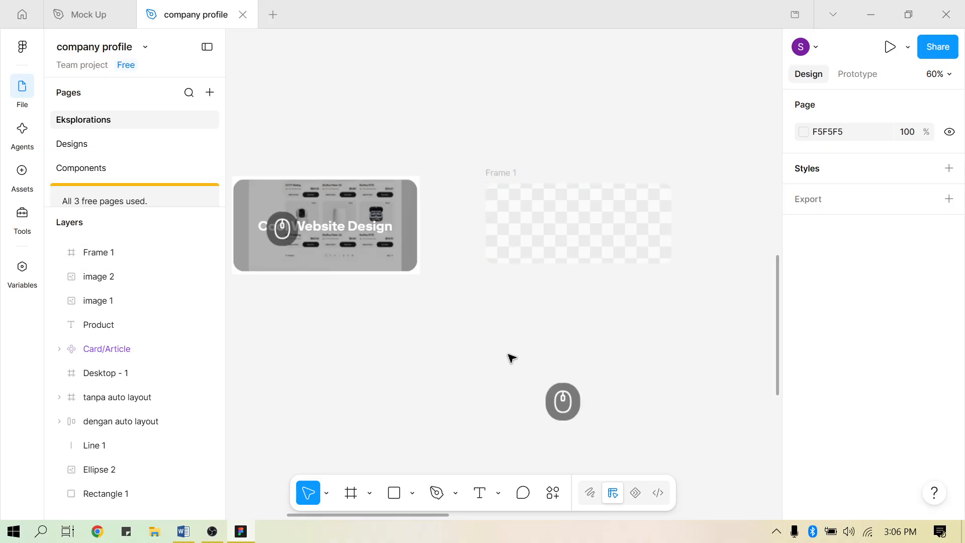
pyautogui.click(484, 494)
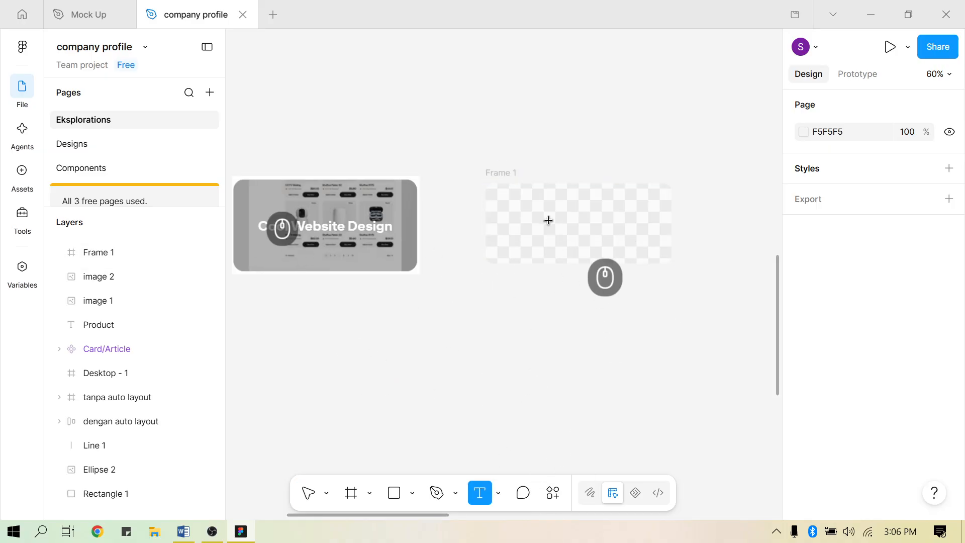
pyautogui.click(604, 260)
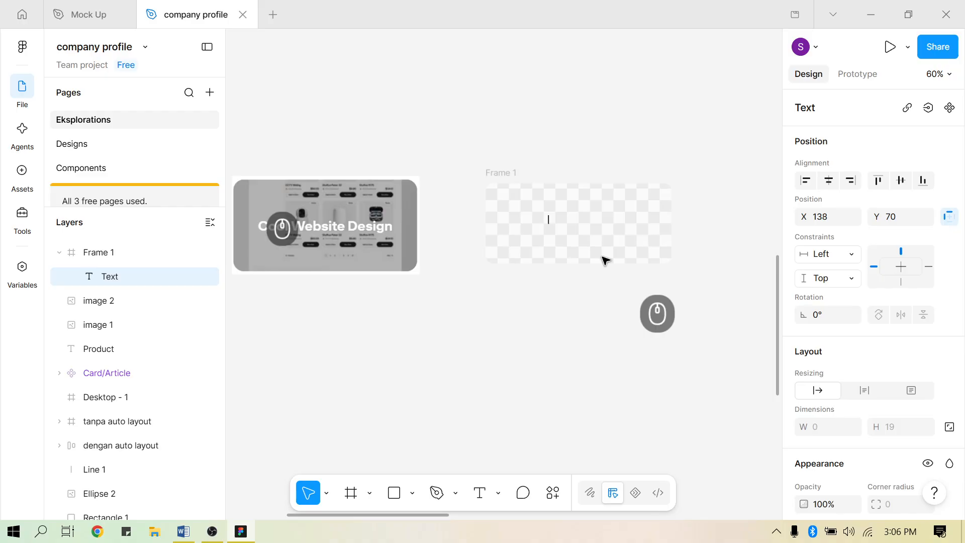
pyautogui.write('Caption')
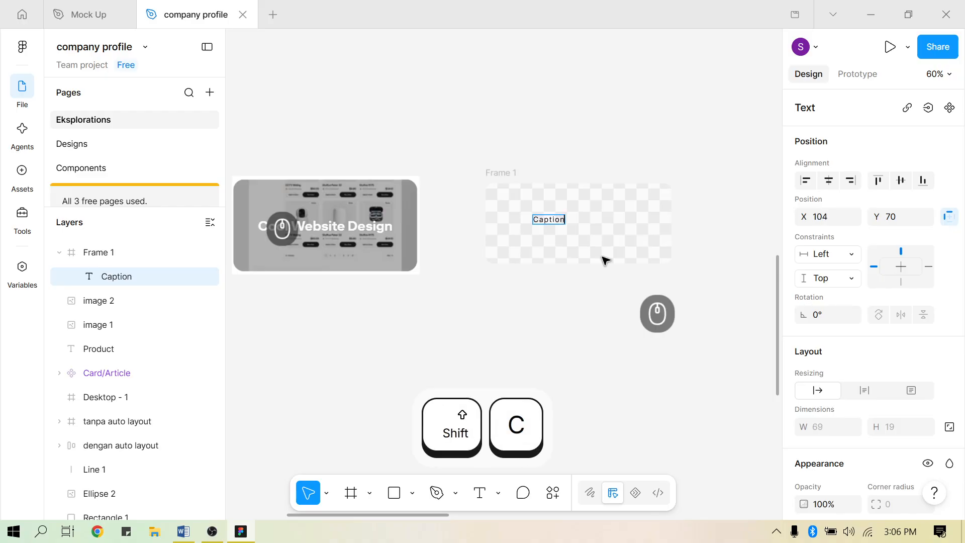
pyautogui.write(' Of')
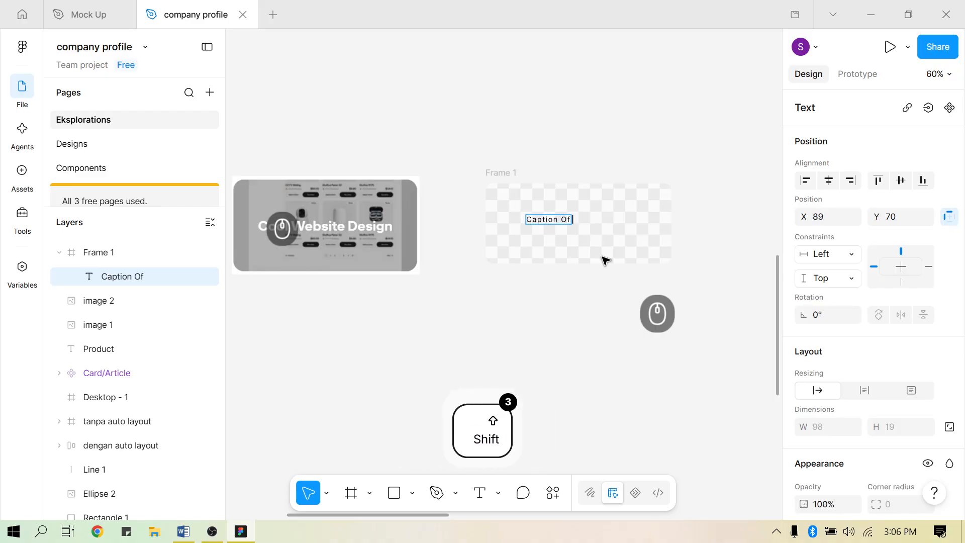
# Complete the text in Frame 1 as "Caption Of Gallery" and move it near the frame's centre, to about X 120, Y 78
pyautogui.write(' Gallery')
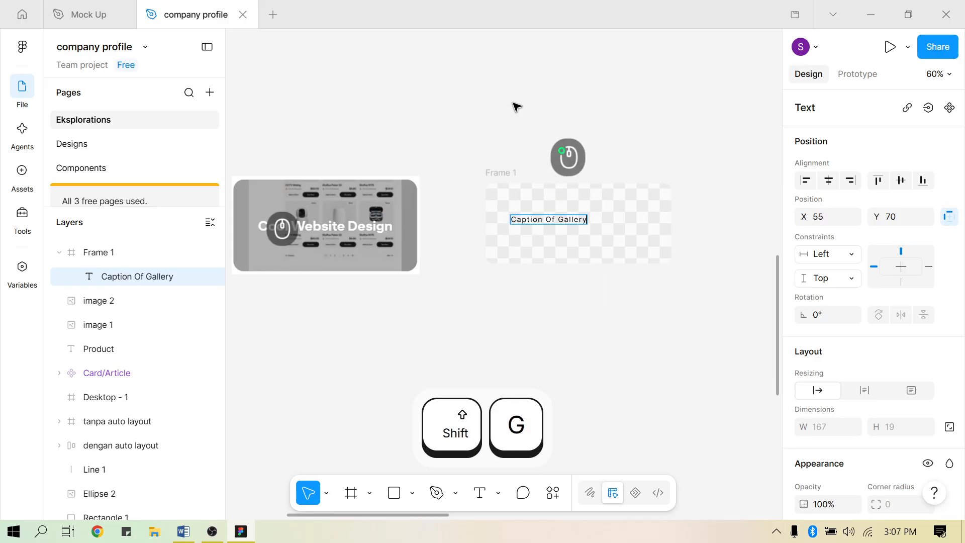
pyautogui.press('Escape')
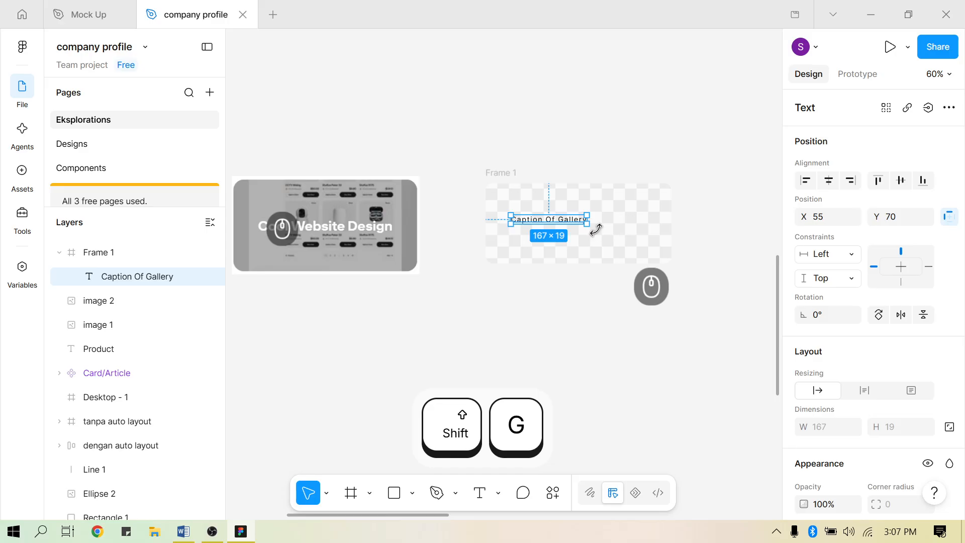
pyautogui.moveTo(569, 224); pyautogui.dragTo(598, 228)
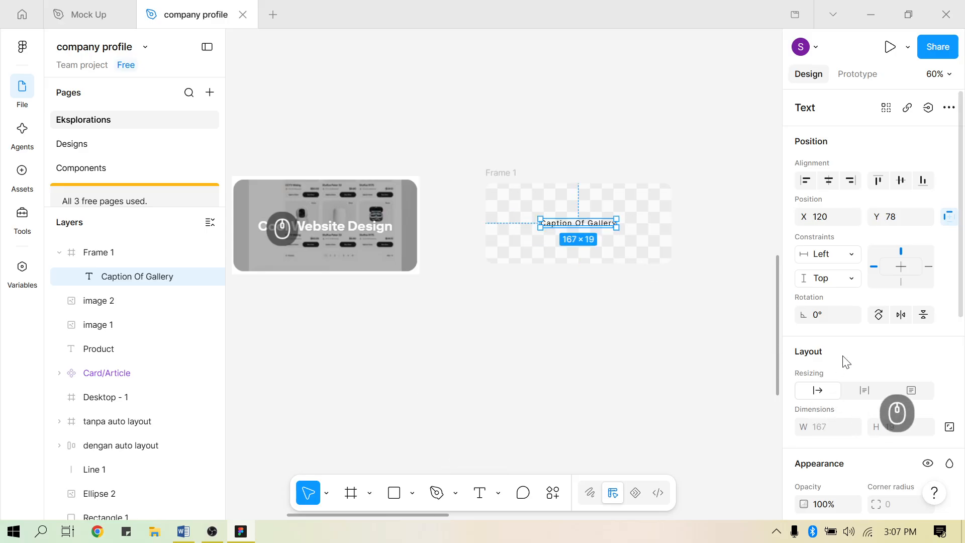
# Set the caption text's font size to 24 and its weight to Bold
pyautogui.scroll(-3, 846, 357)
pyautogui.scroll(-3, 846, 354)
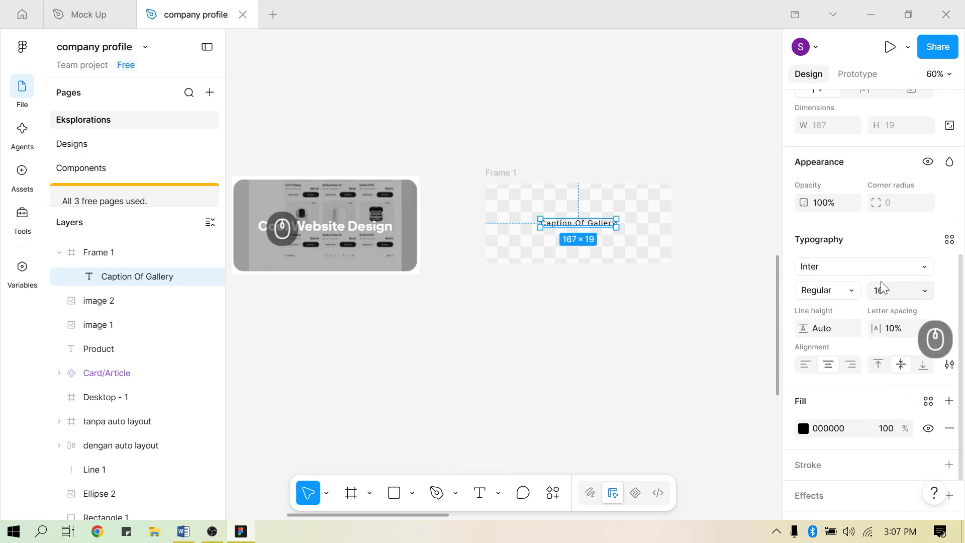
pyautogui.click(926, 292)
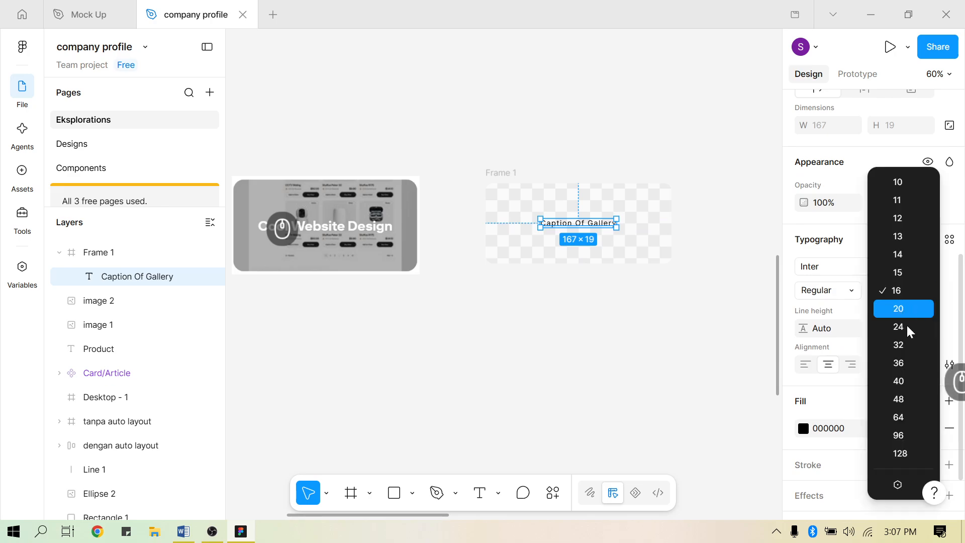
pyautogui.click(907, 326)
pyautogui.click(854, 294)
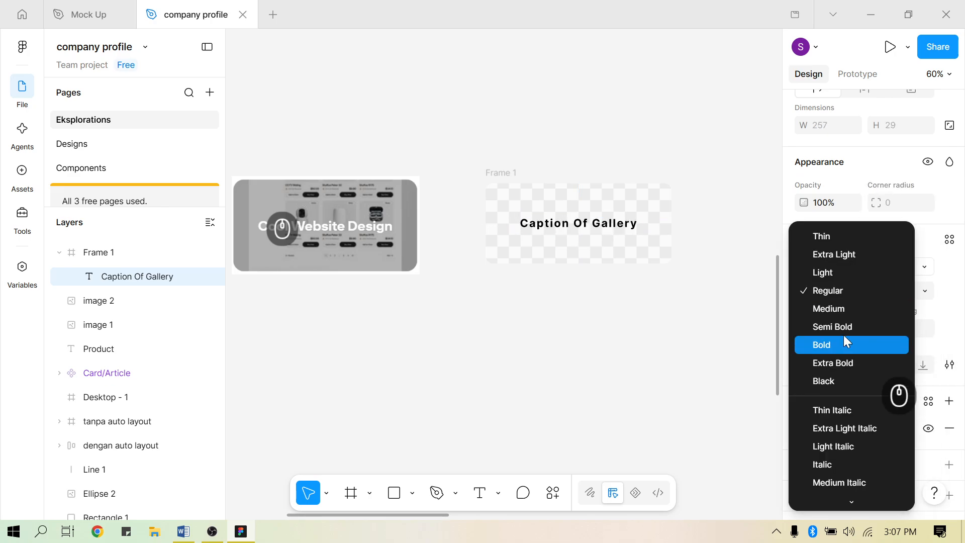
pyautogui.click(846, 340)
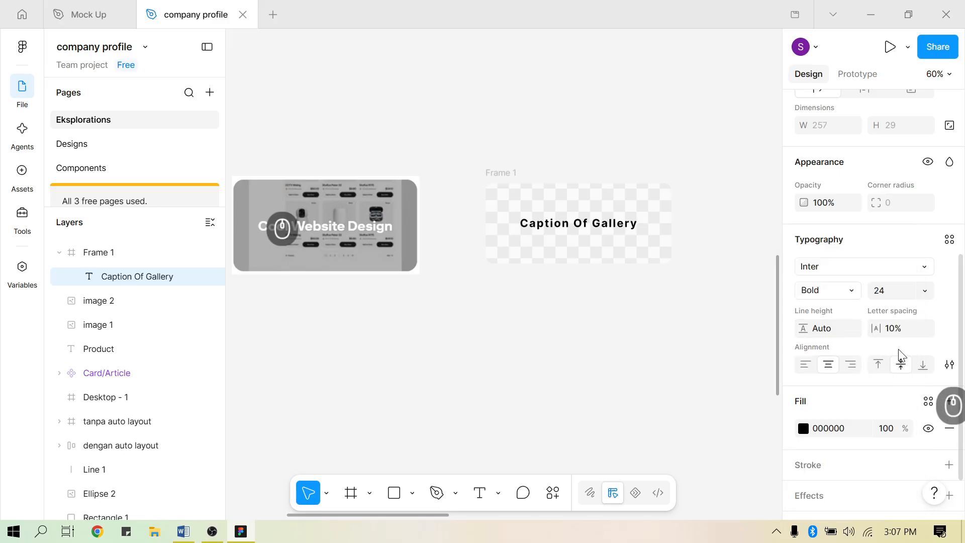
# Add a black stroke of weight 1 to the caption text and set its position to Inside
pyautogui.scroll(-2, 901, 355)
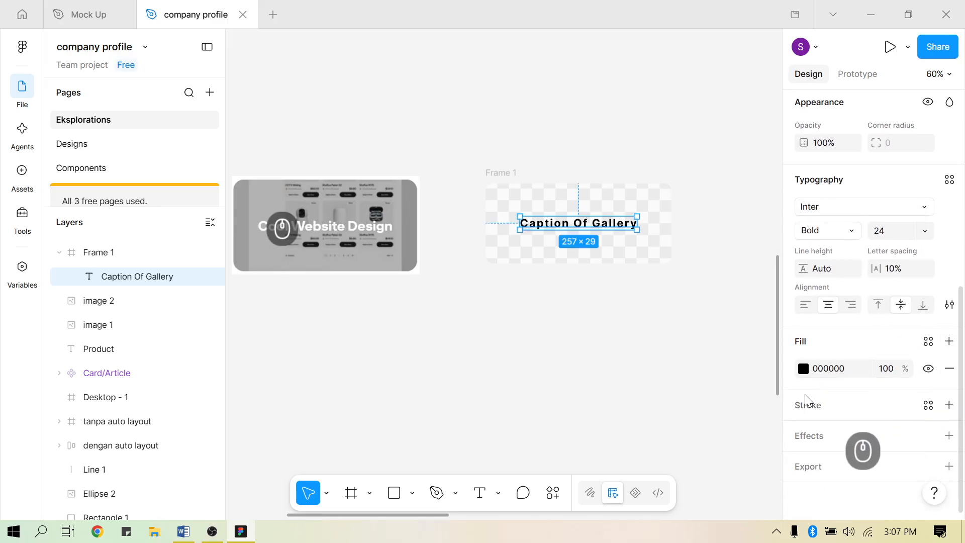
pyautogui.click(853, 406)
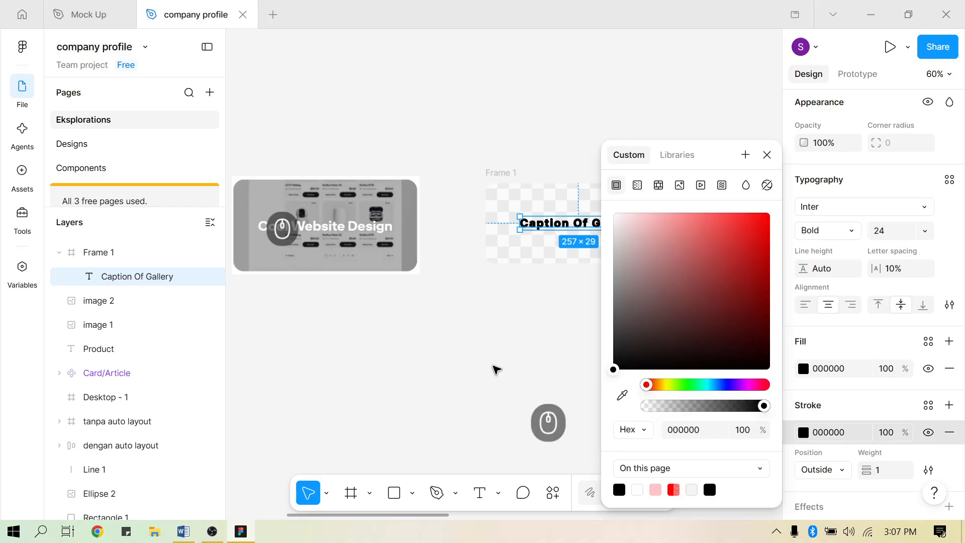
pyautogui.click(492, 366)
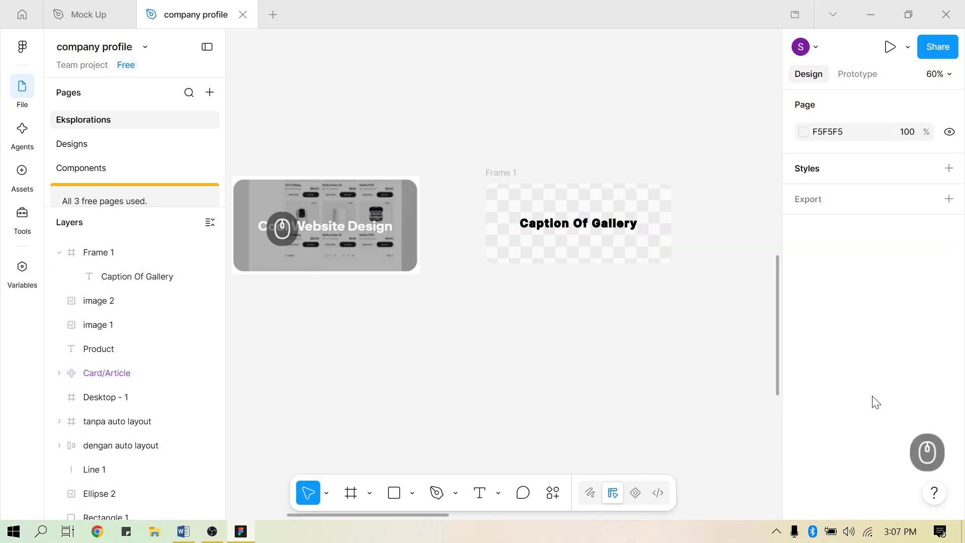
pyautogui.click(592, 228)
pyautogui.scroll(-8, 923, 468)
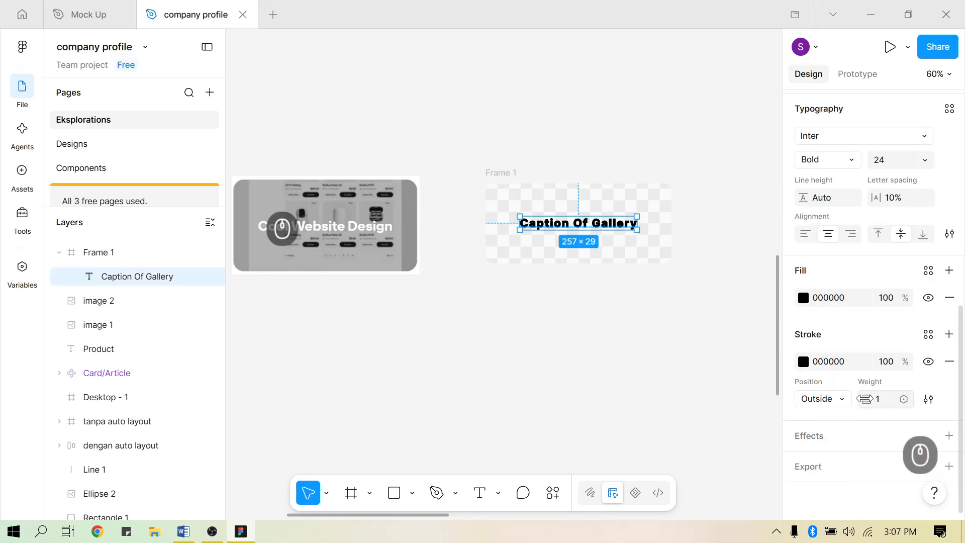
pyautogui.click(849, 407)
pyautogui.click(830, 384)
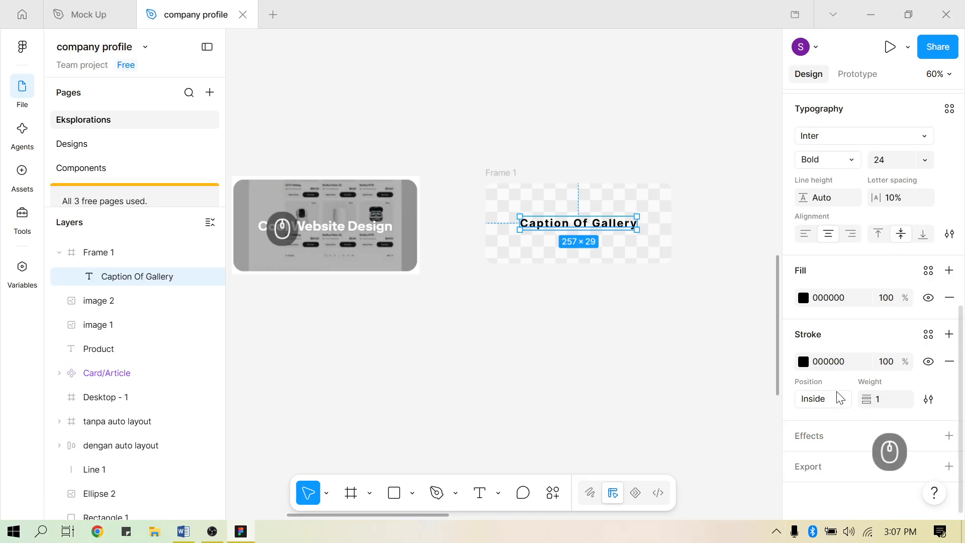
# Change the caption text's fill to white (FFFFFF) and inspect the outlined lettering
pyautogui.scroll(6, 839, 397)
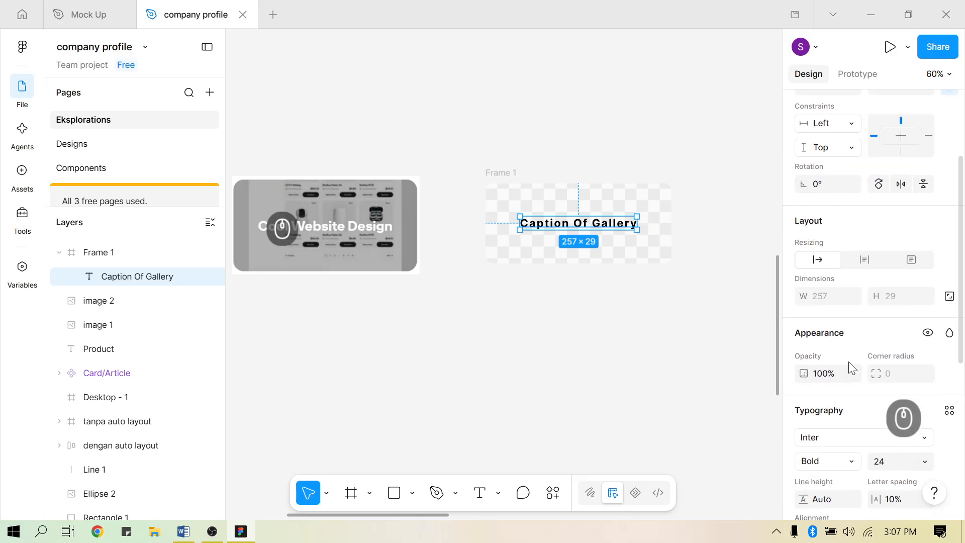
pyautogui.scroll(-6, 850, 363)
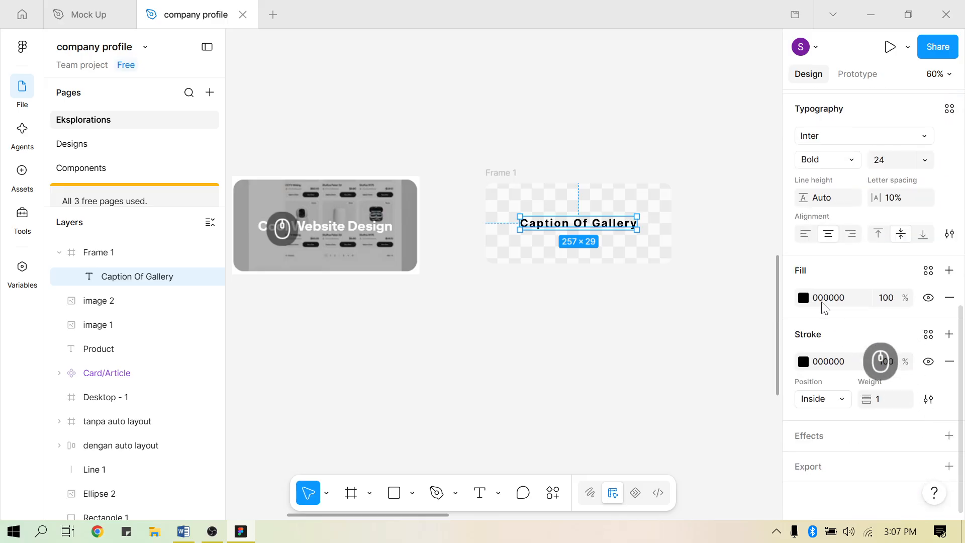
pyautogui.click(804, 298)
pyautogui.moveTo(708, 261); pyautogui.dragTo(511, 327)
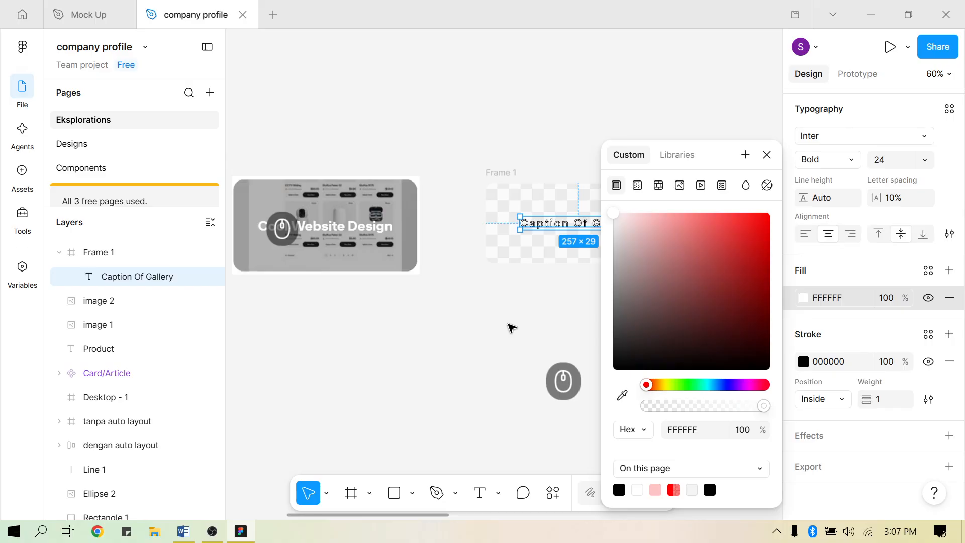
pyautogui.click(532, 327)
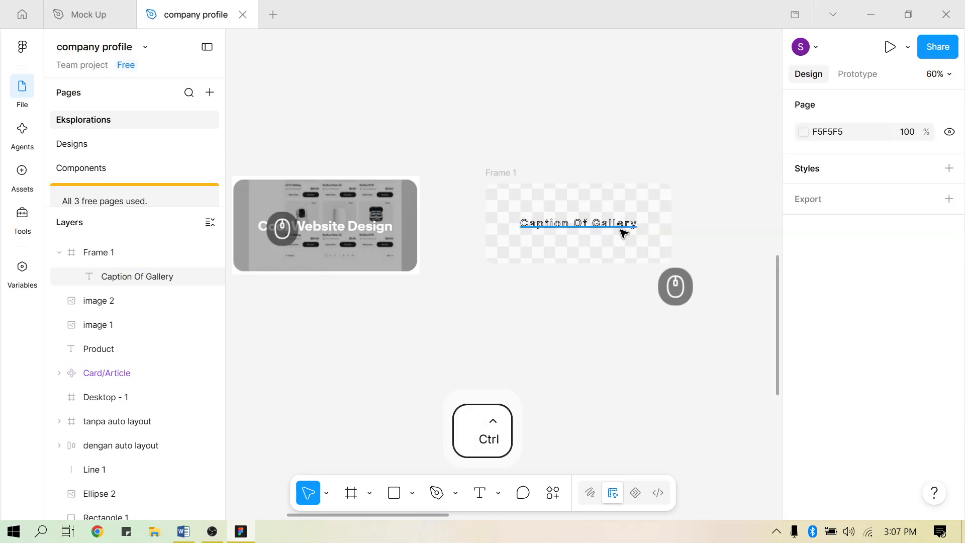
pyautogui.scroll(2, 621, 231)
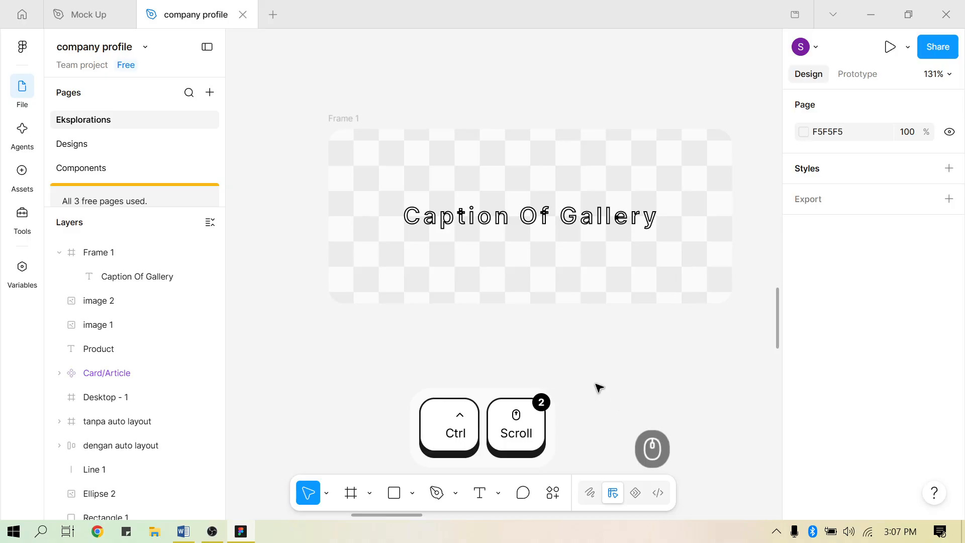
pyautogui.scroll(-2, 435, 229)
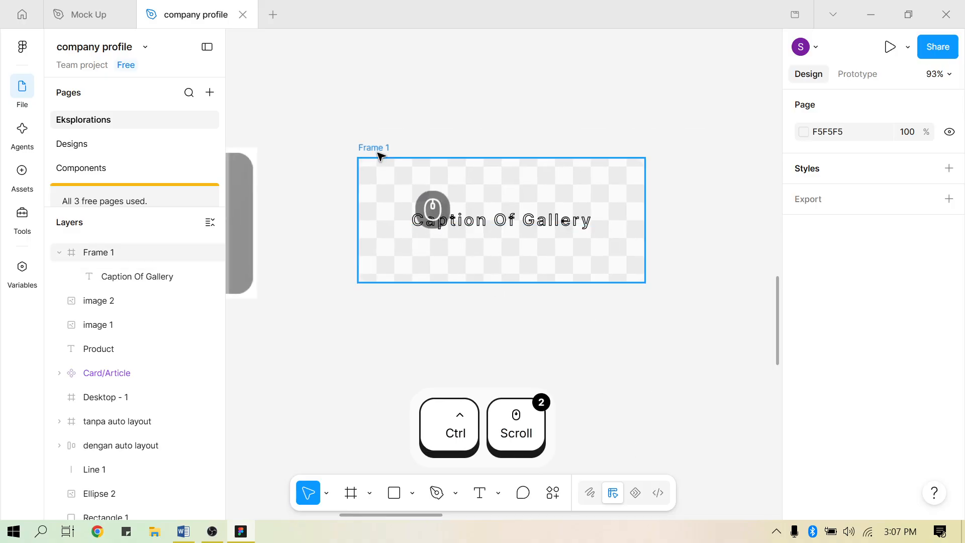
# Set Frame 1's image fill to person.jpg from the Downloads folder
pyautogui.click(384, 169)
pyautogui.scroll(-5, 873, 401)
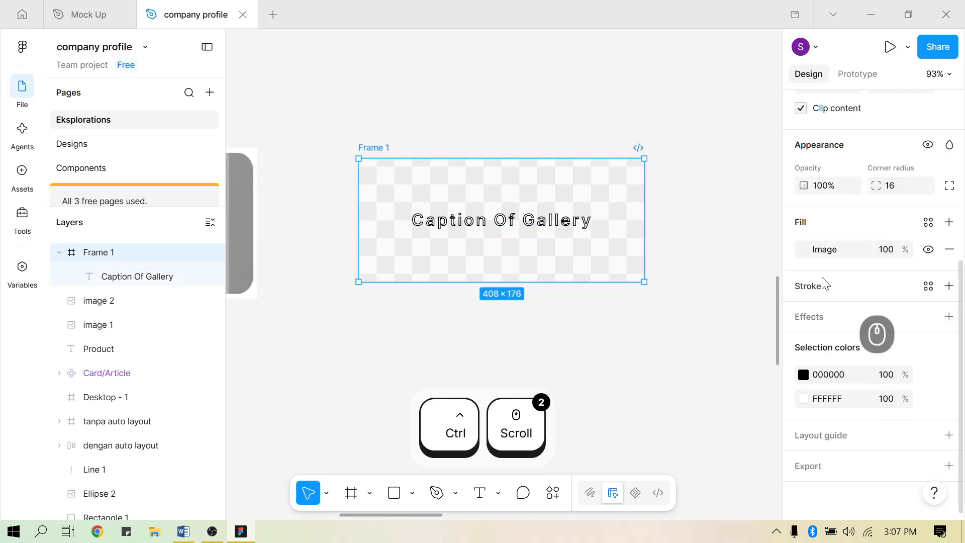
pyautogui.doubleClick(805, 256)
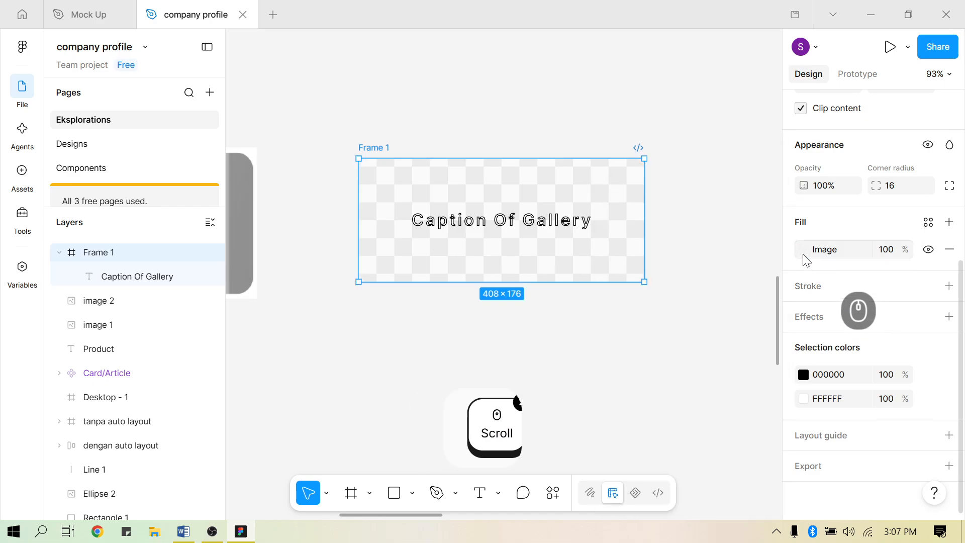
pyautogui.click(805, 254)
pyautogui.click(692, 278)
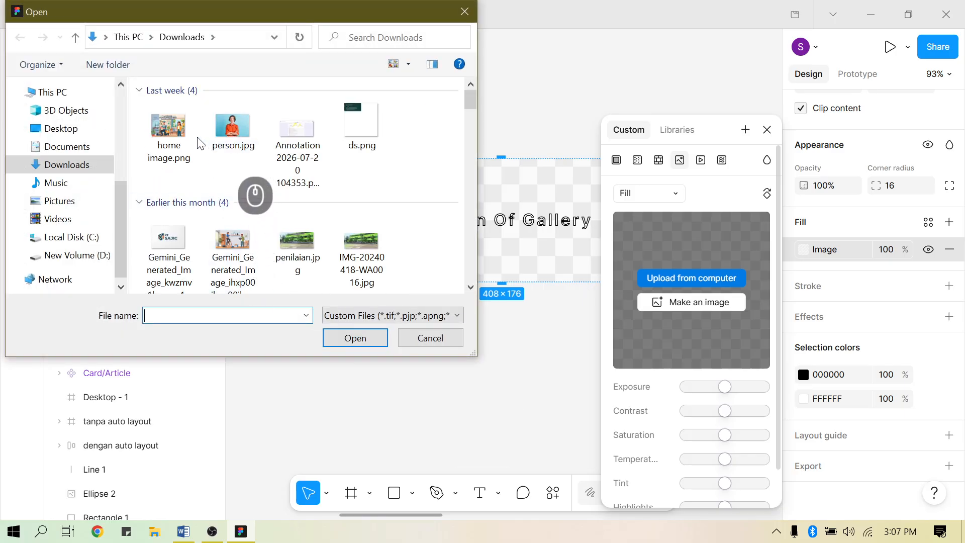
pyautogui.doubleClick(223, 140)
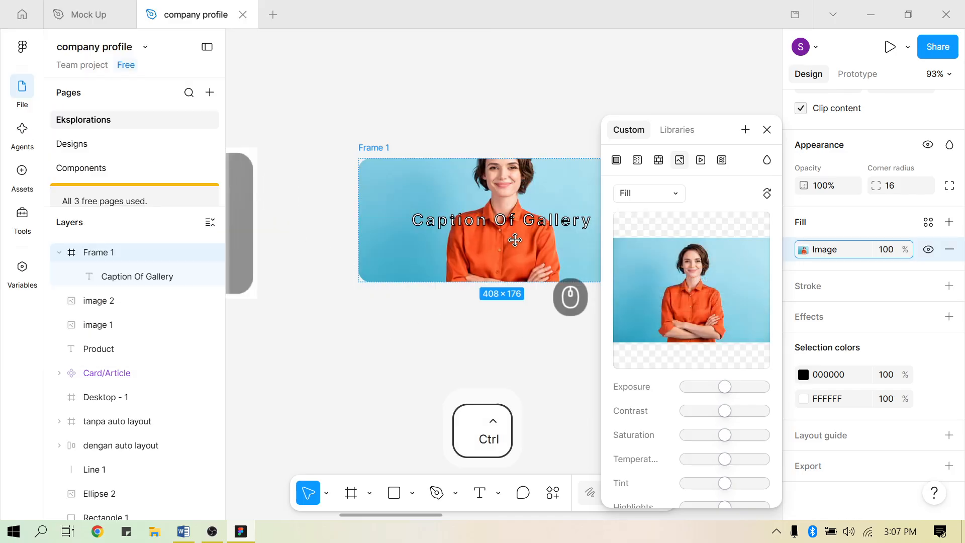
pyautogui.scroll(4, 501, 375)
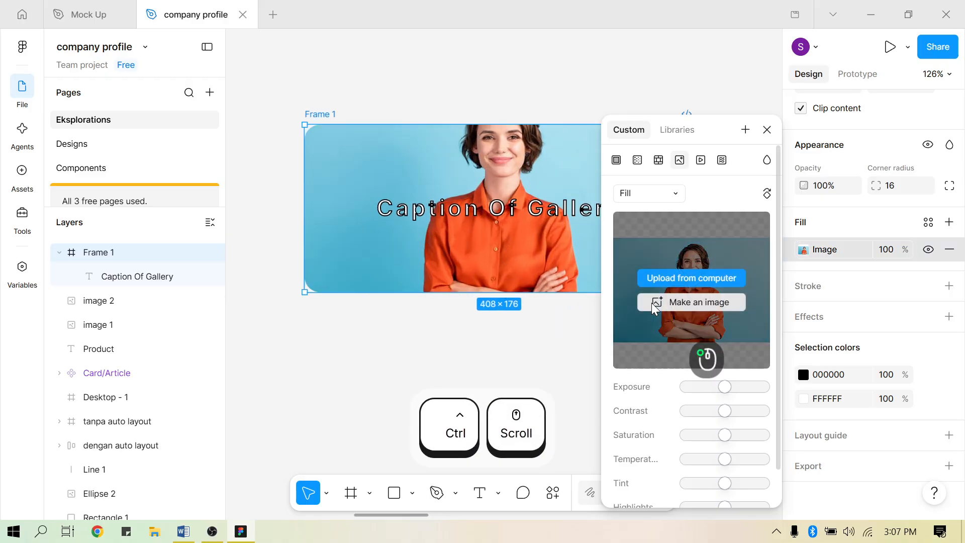
pyautogui.click(652, 306)
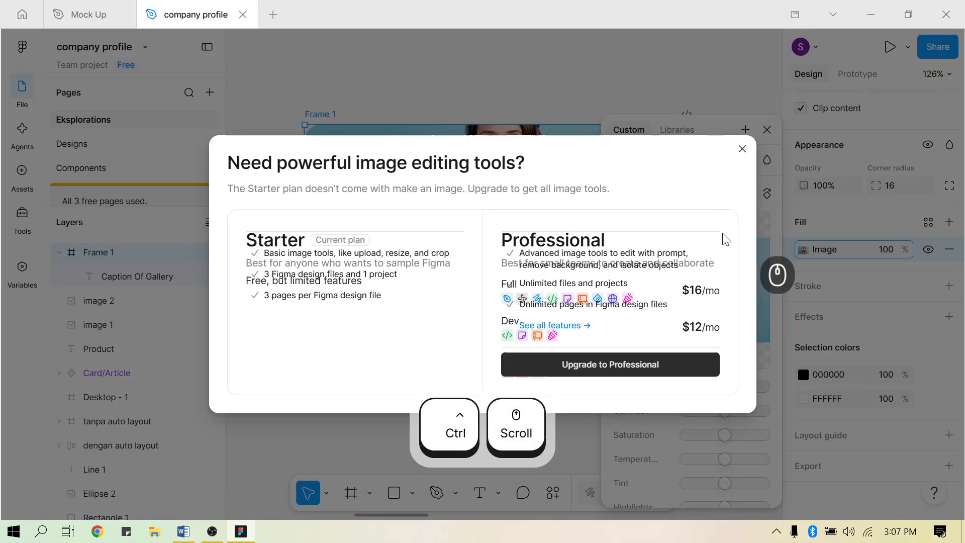
pyautogui.click(739, 151)
# Start uploading another image for Frame 1's fill and look through the Downloads folder for a suitable file
pyautogui.click(694, 277)
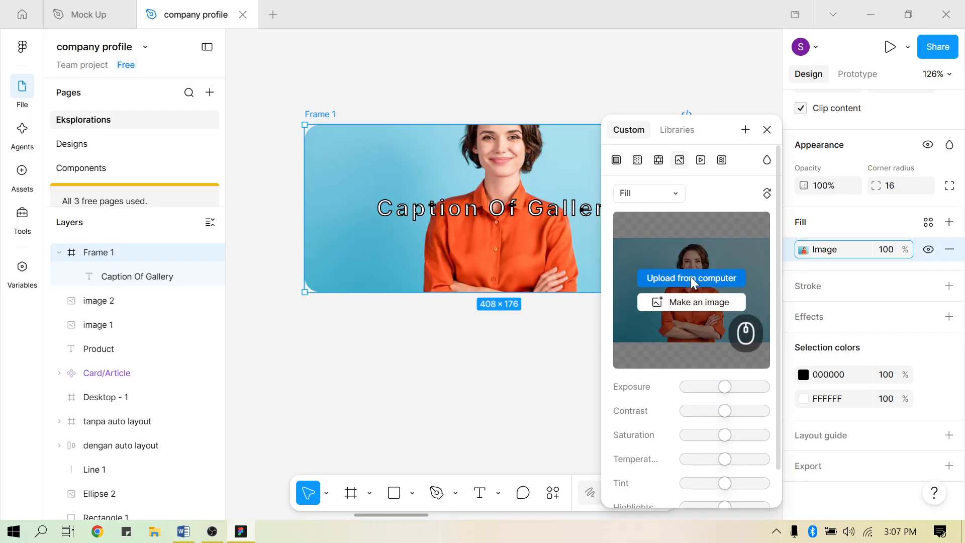
pyautogui.scroll(-10, 393, 252)
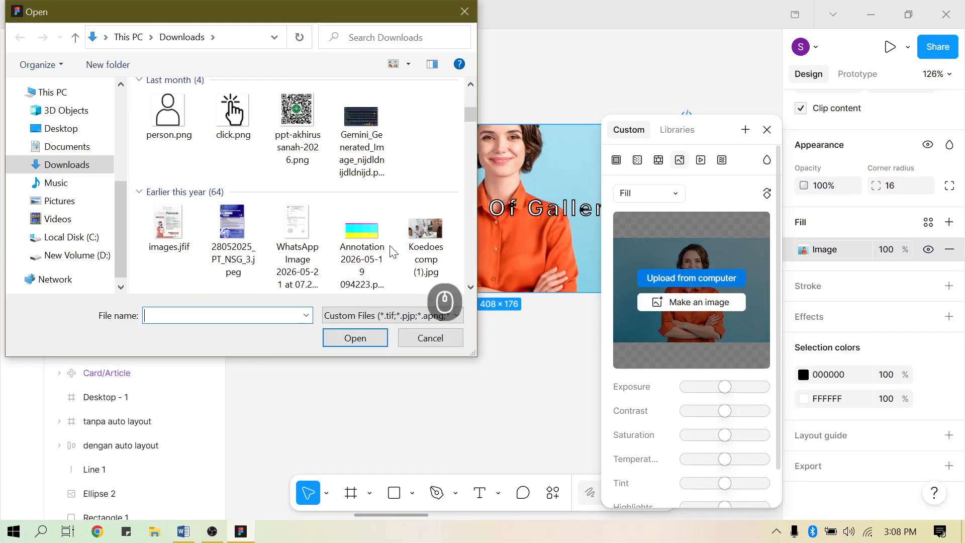
pyautogui.scroll(-10, 393, 251)
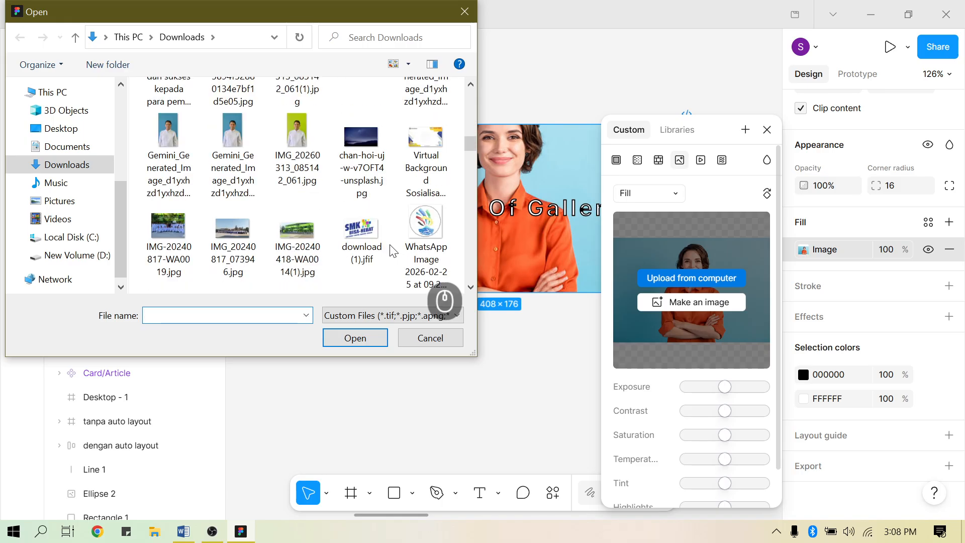
pyautogui.scroll(-8, 393, 251)
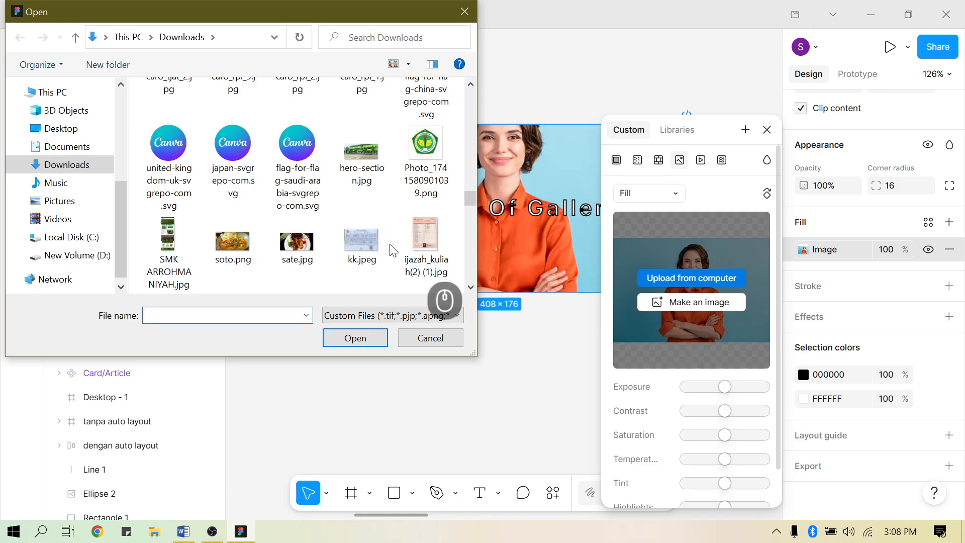
pyautogui.scroll(-1, 76, 247)
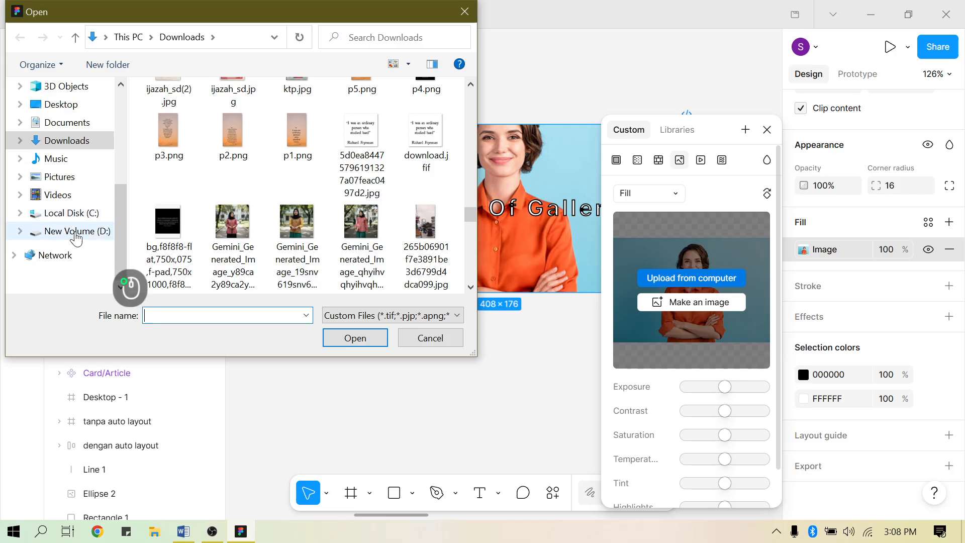
# Open the work folder inside sajic on New Volume (D:) as the source for the image upload
pyautogui.click(75, 232)
pyautogui.doubleClick(203, 204)
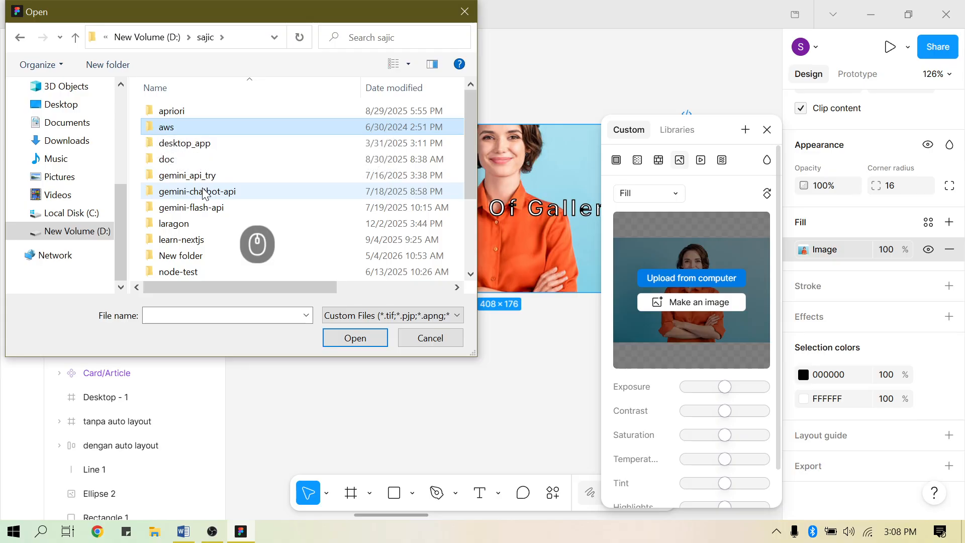
pyautogui.press('Down')
pyautogui.press('Down')
pyautogui.press('Down')
pyautogui.press('Down')
pyautogui.press('Down')
pyautogui.press('Down')
pyautogui.press('Down')
pyautogui.press('Down')
pyautogui.press('Down')
pyautogui.press('Down')
pyautogui.press('Down')
pyautogui.press('Down')
pyautogui.press('Down')
pyautogui.press('Down')
pyautogui.press('Down')
pyautogui.press('Down')
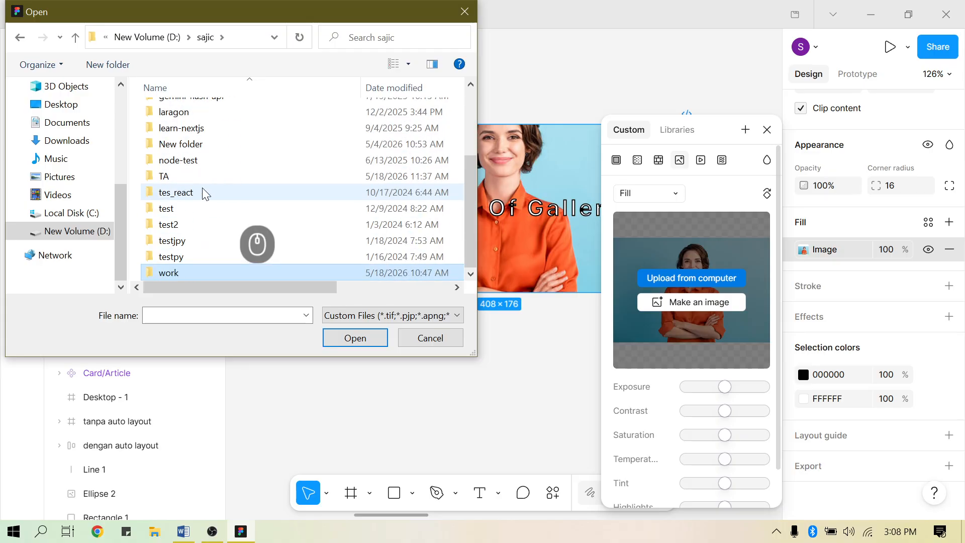
pyautogui.press('Return')
# Go into the smk folder and open its bahan_ajar subfolder
pyautogui.press('Down')
pyautogui.press('Right')
pyautogui.press('Right')
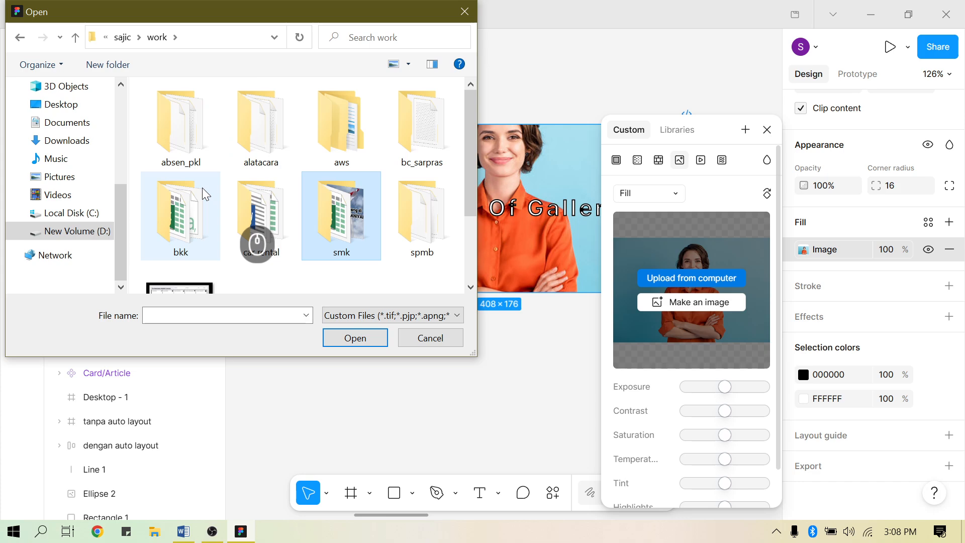
pyautogui.press('Return')
pyautogui.press('Down')
pyautogui.press('Down')
pyautogui.press('Return')
# Check the "html css kelas x" folder for an image and return to bahan_ajar
pyautogui.press('Down')
pyautogui.press('Down')
pyautogui.press('Down')
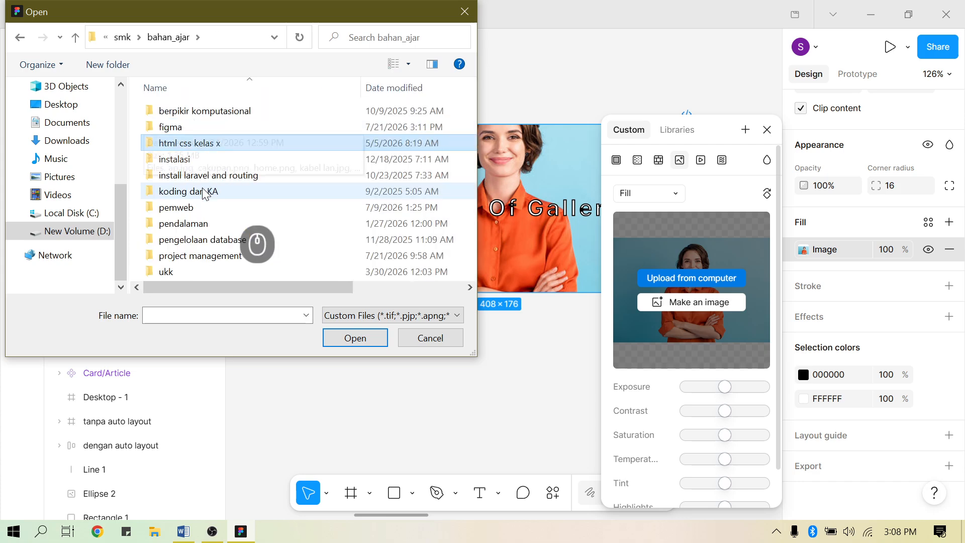
pyautogui.press('Return')
pyautogui.press('Down')
pyautogui.press('Return')
pyautogui.press('BackSpace')
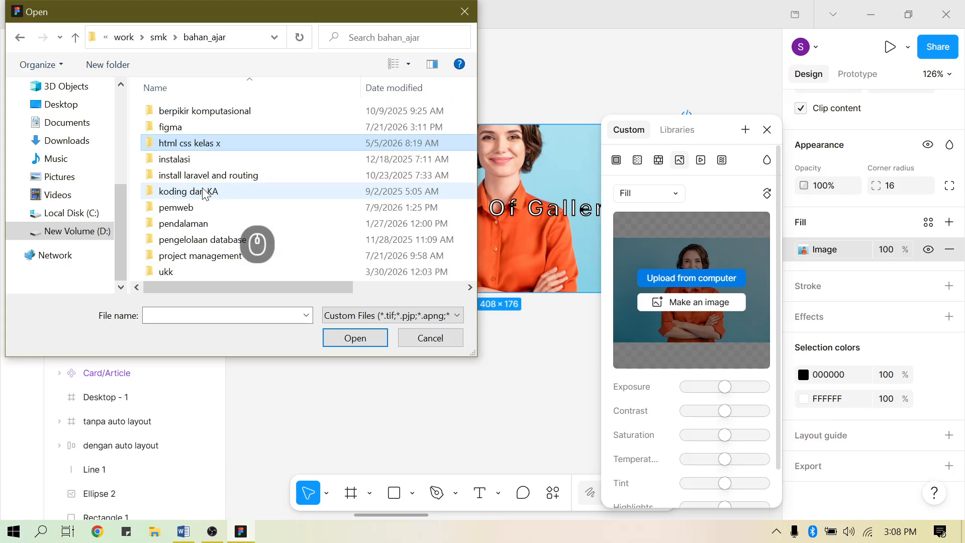
# Check the "koding dan KA" folder for an image and return to bahan_ajar
pyautogui.press('Down')
pyautogui.press('Down')
pyautogui.press('Down')
pyautogui.press('Return')
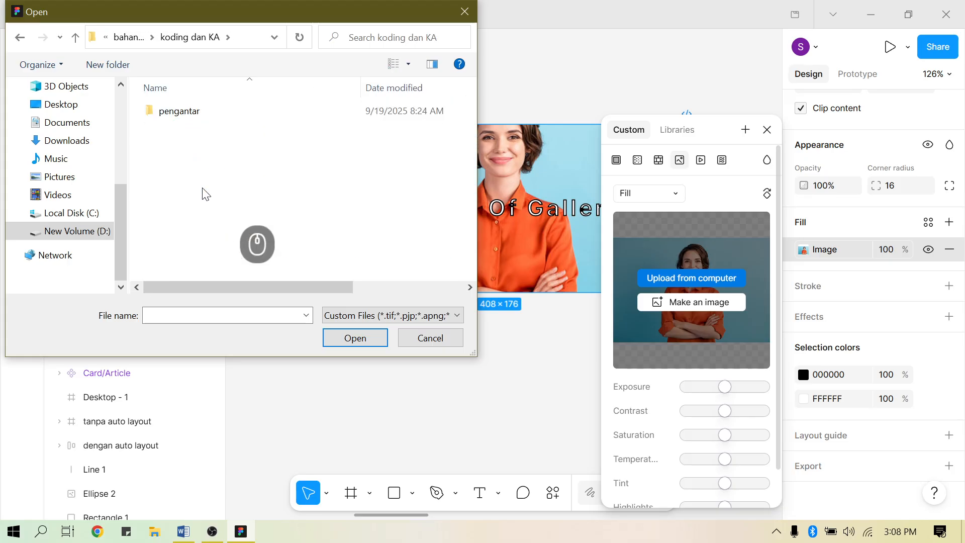
pyautogui.press('BackSpace')
# Open the "xi rpl 1" folder inside the kelas subfolder of pemweb
pyautogui.press('Down')
pyautogui.press('Return')
pyautogui.press('Down')
pyautogui.press('Up')
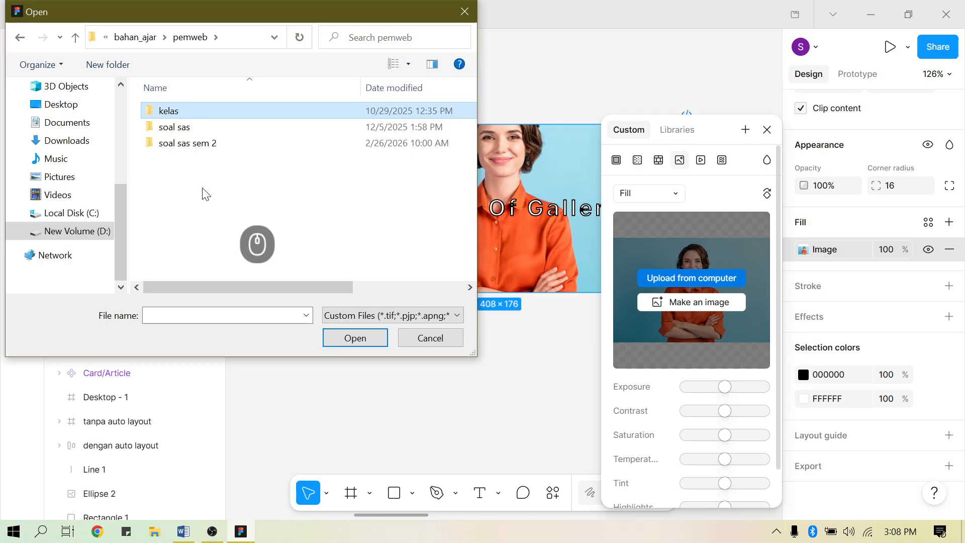
pyautogui.press('Return')
pyautogui.press('Down')
pyautogui.press('Up')
pyautogui.press('Return')
pyautogui.press('Down')
pyautogui.press('Up')
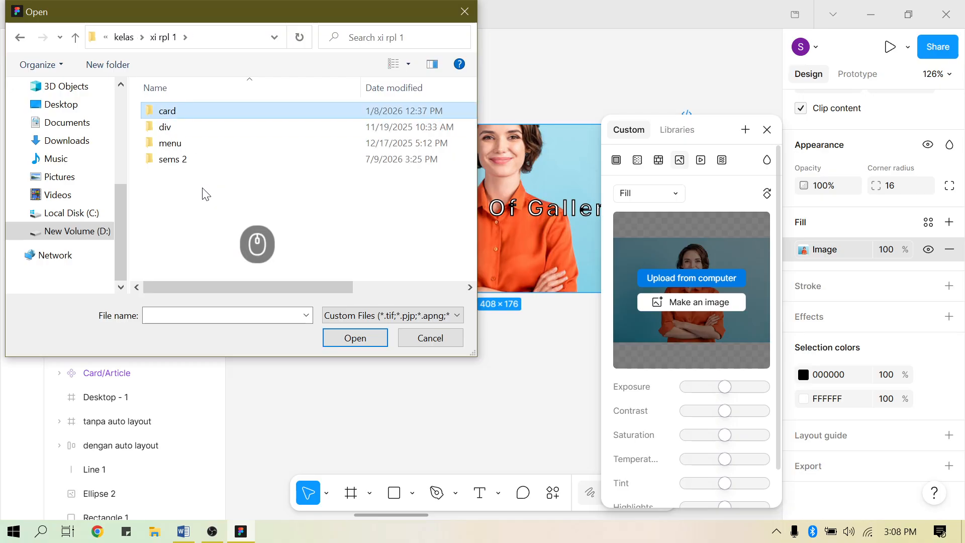
# Open the card folder and use satelontong.webp as Frame 1's image fill
pyautogui.press('Return')
pyautogui.press('Right')
pyautogui.press('Right')
pyautogui.press('Right')
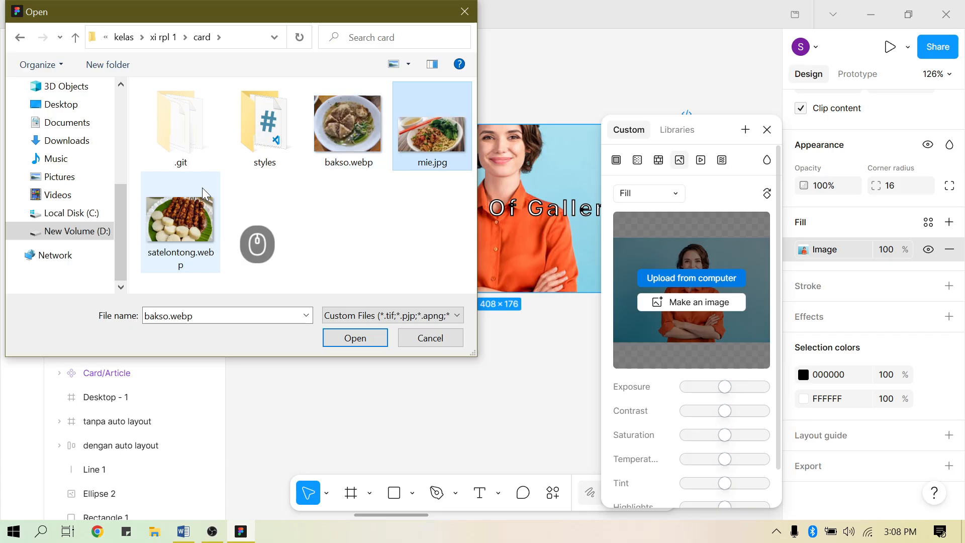
pyautogui.press('Left')
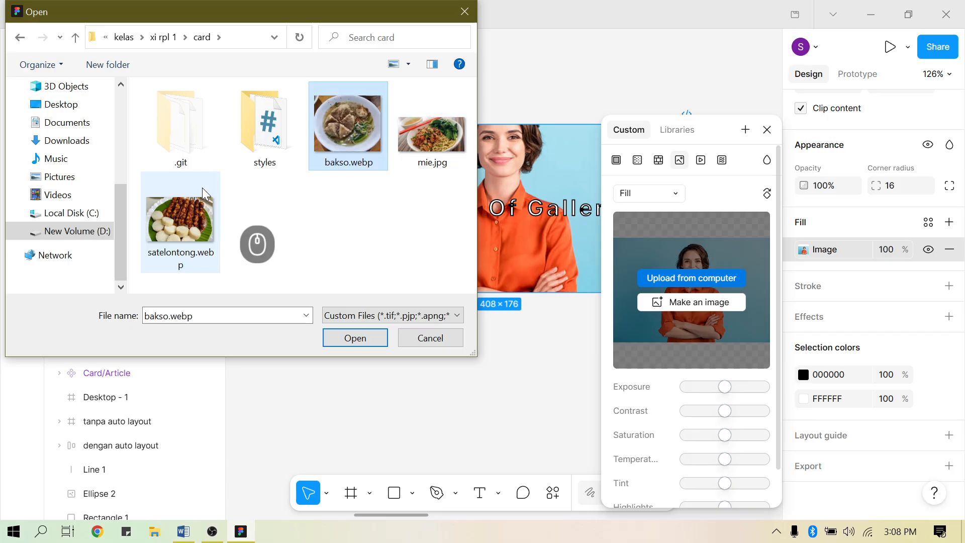
pyautogui.press('Down')
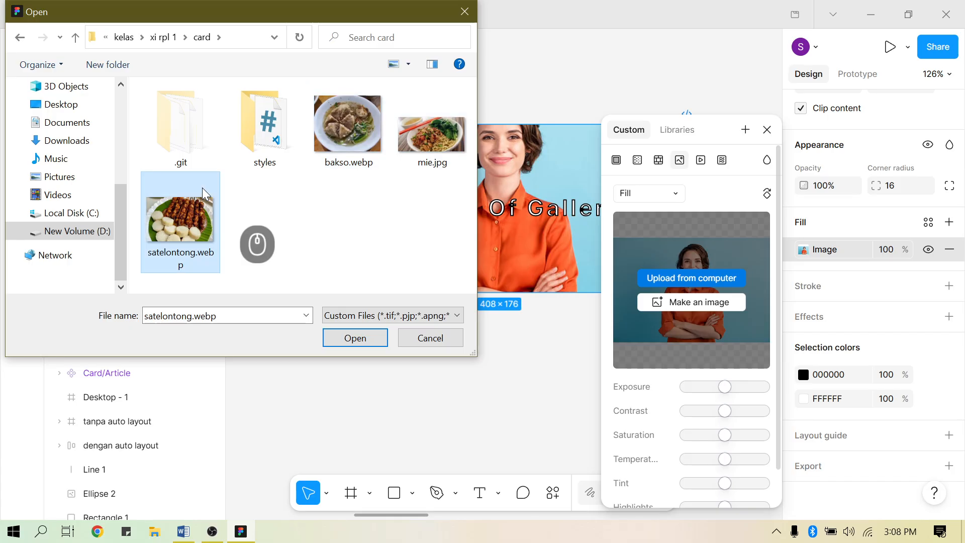
pyautogui.doubleClick(183, 240)
# Remove the black 000000 stroke from the "Caption Of Gallery" text inside Frame 1
pyautogui.scroll(-2, 496, 330)
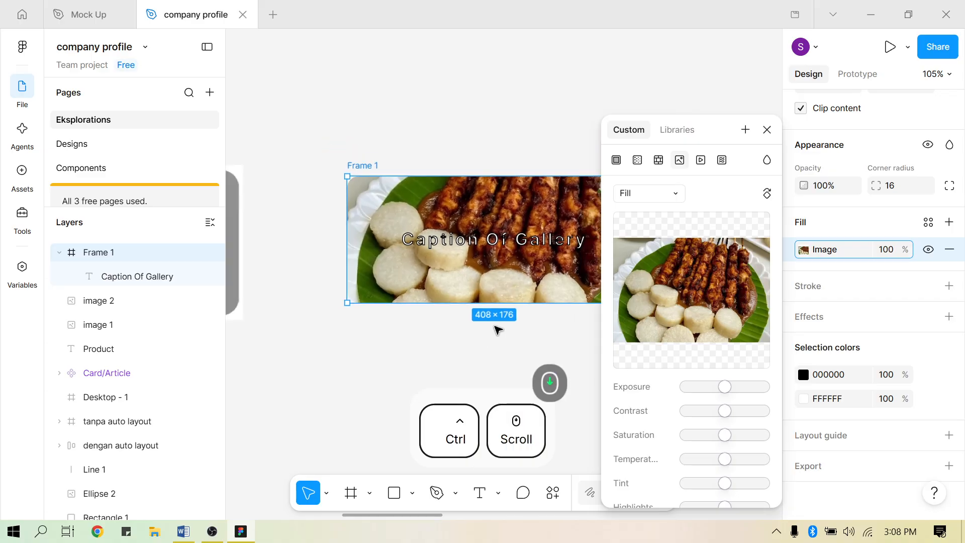
pyautogui.hscroll(2, 496, 329)
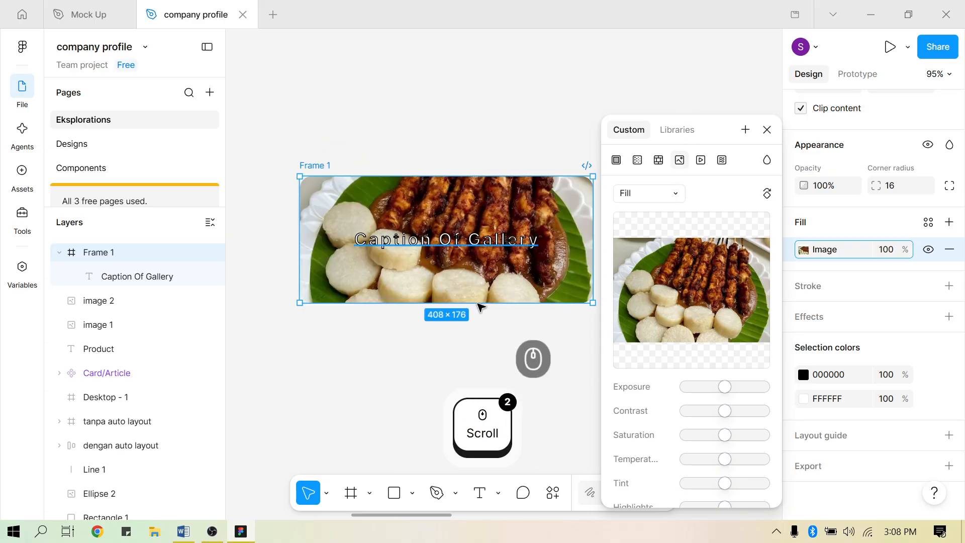
pyautogui.press('Return')
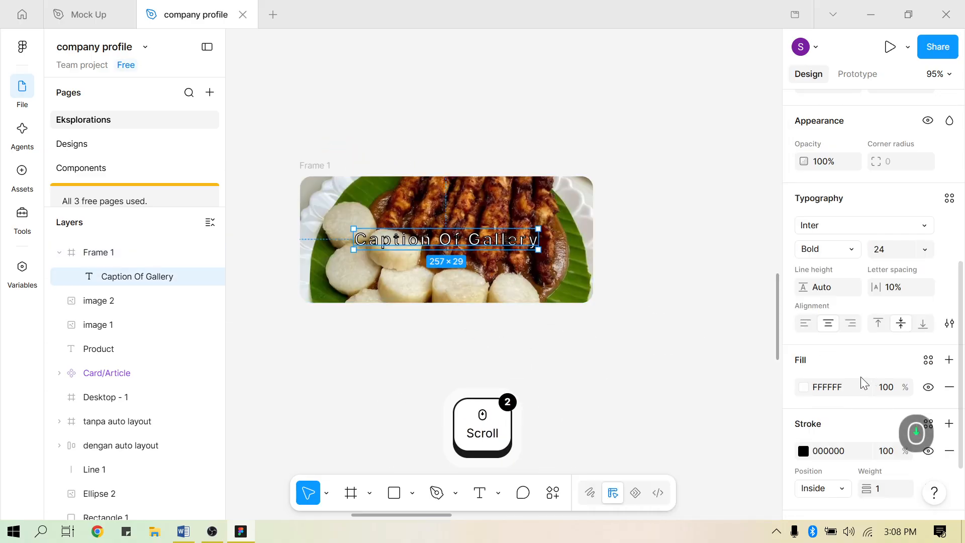
pyautogui.scroll(-2, 861, 376)
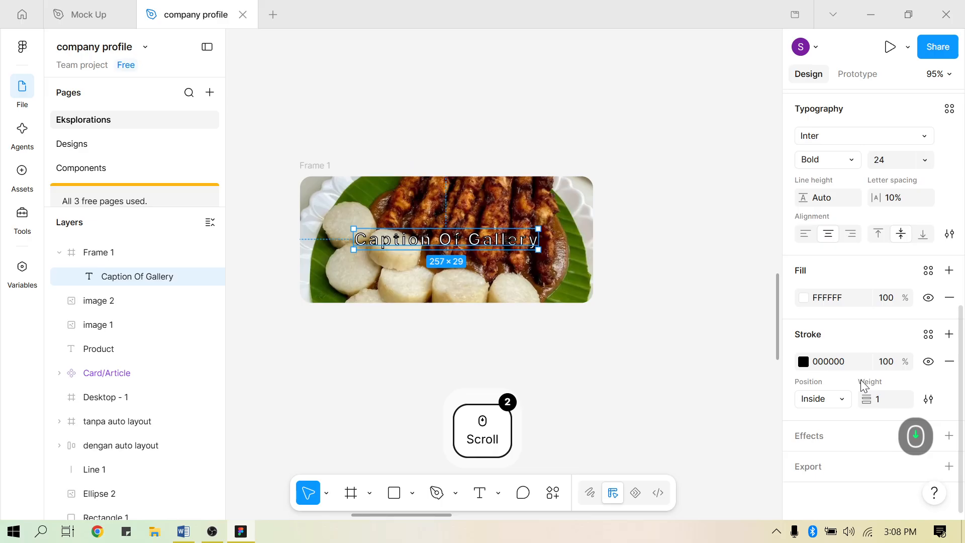
pyautogui.click(950, 362)
pyautogui.click(395, 386)
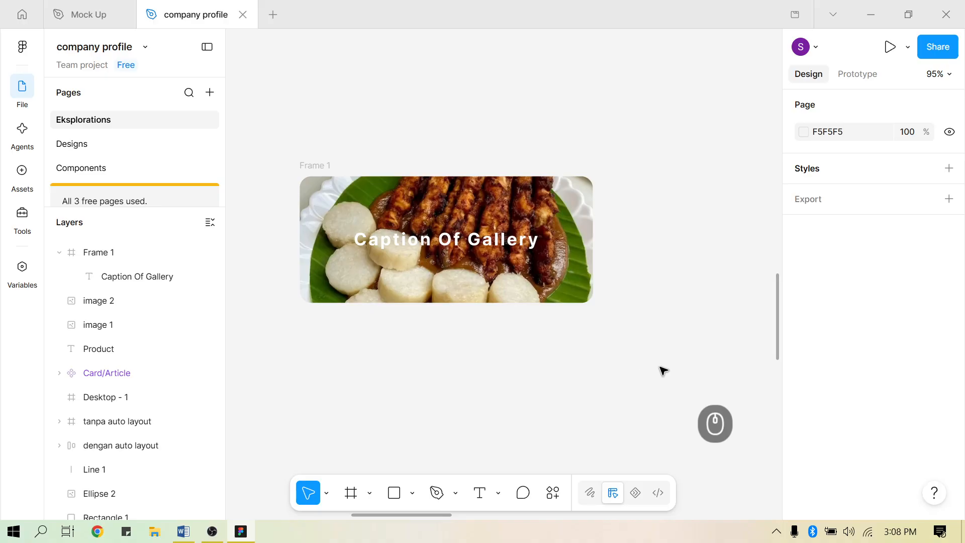
# Try replacing the caption text in Frame 1 with "Lontong Rembang"
pyautogui.click(483, 240)
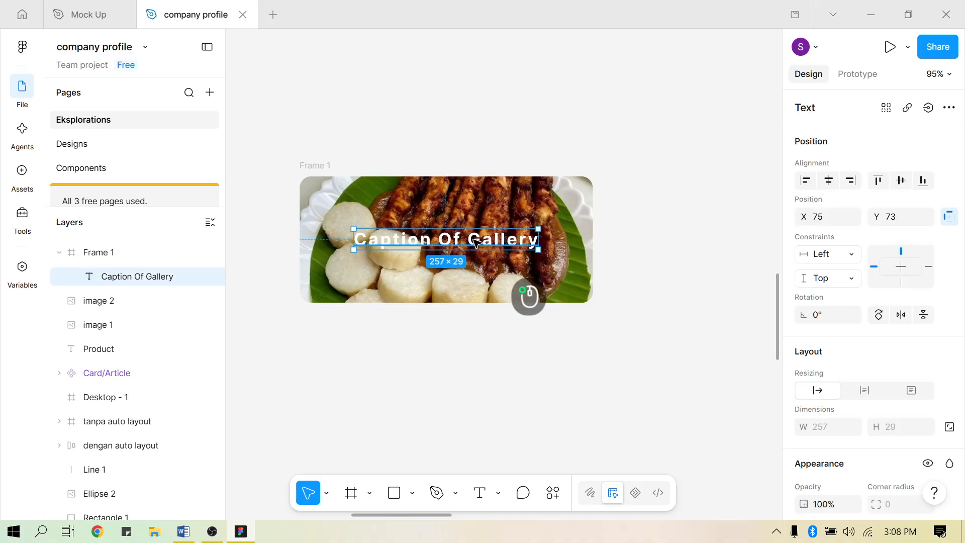
pyautogui.doubleClick(477, 243)
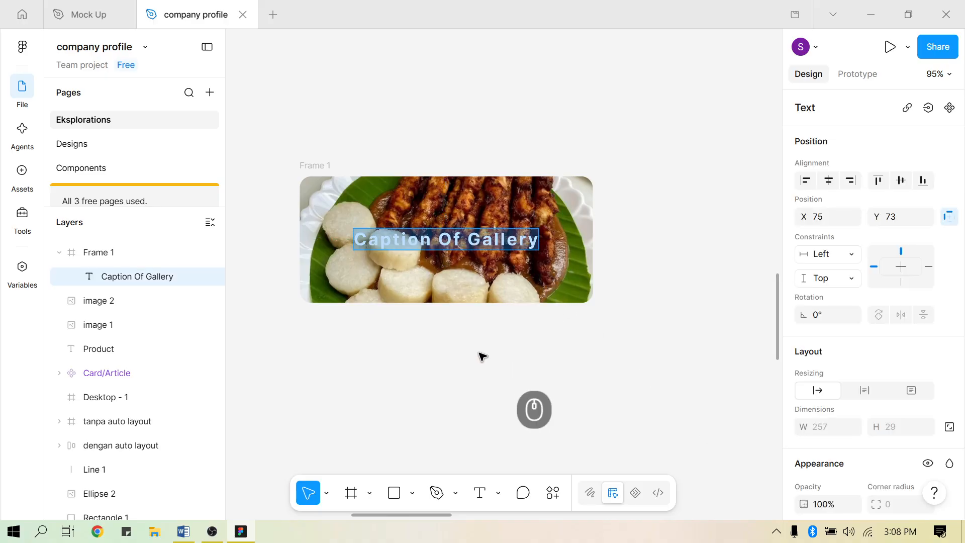
pyautogui.write('S')
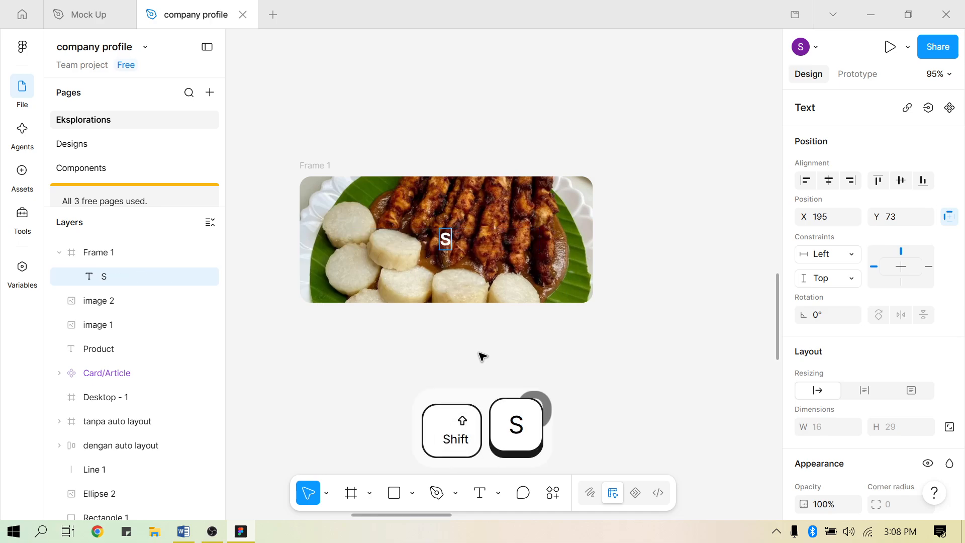
pyautogui.write('Lont')
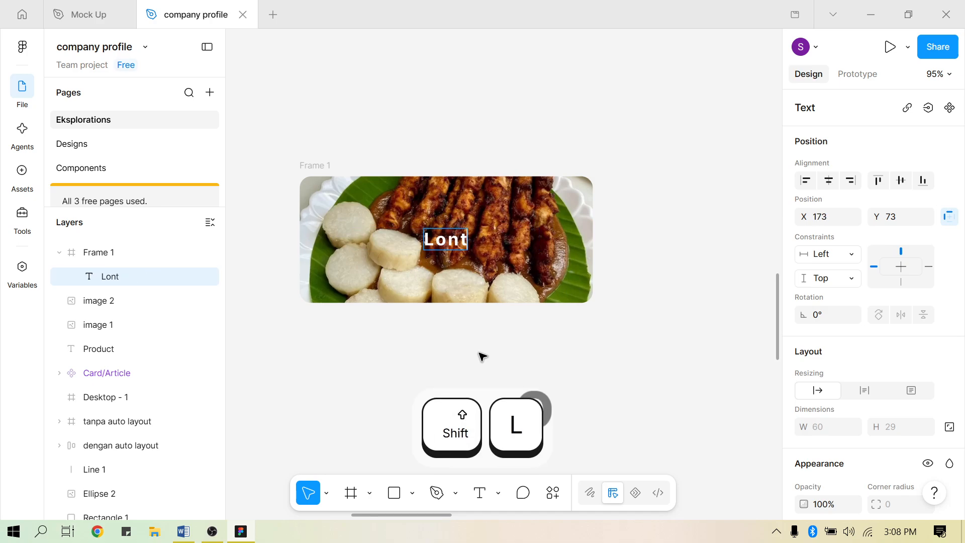
pyautogui.write('ong Rem')
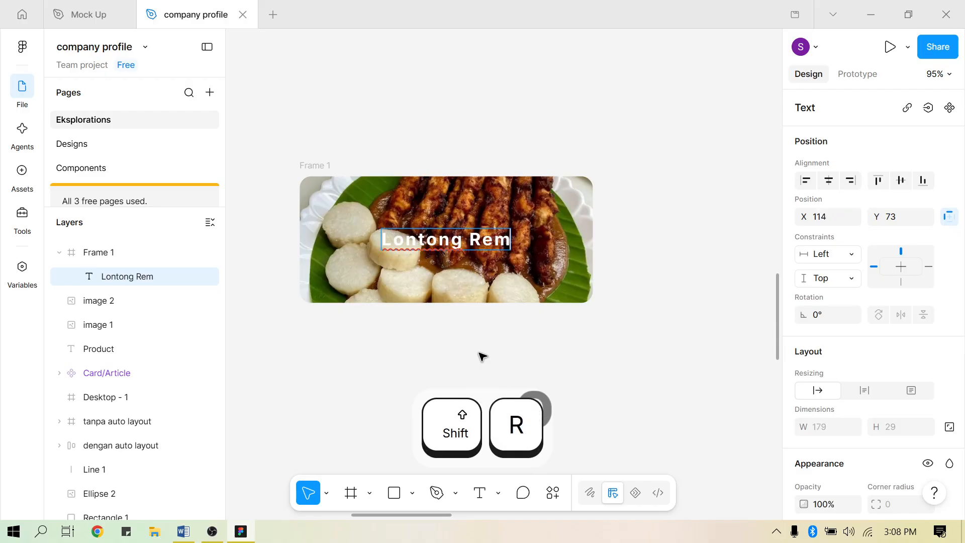
pyautogui.write('bang')
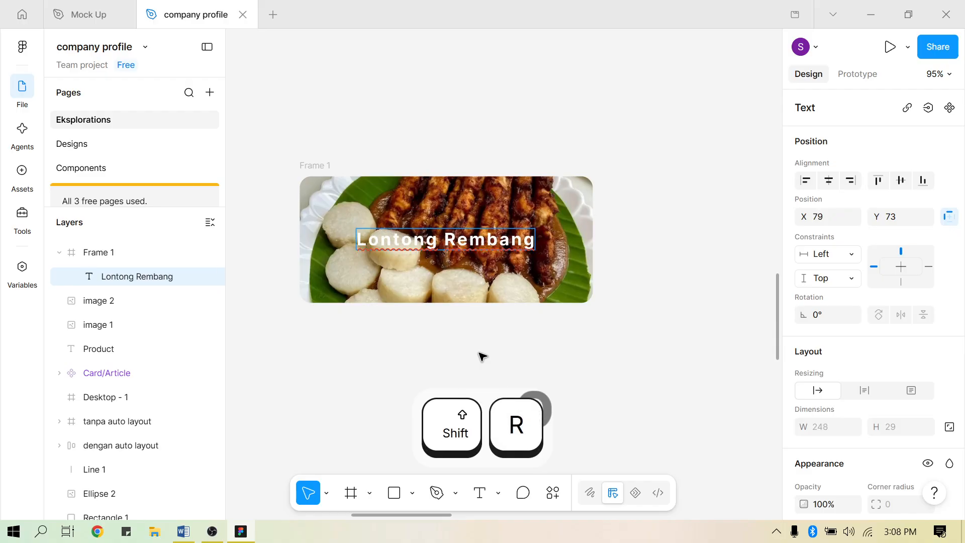
# Undo the caption text replacement in Frame 1
pyautogui.hotkey('ctrl', 'z')
pyautogui.hotkey('ctrl', 'z')
pyautogui.hotkey('ctrl', 'z')
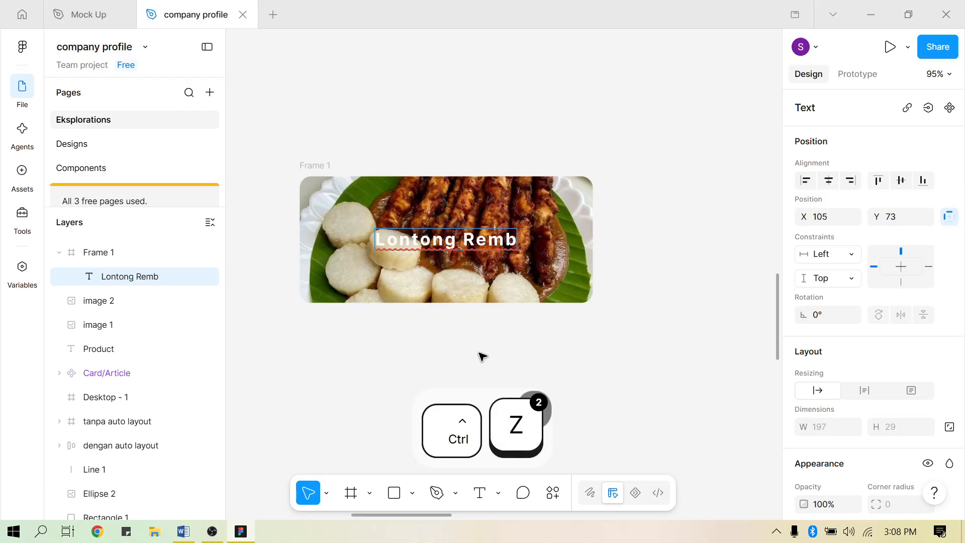
pyautogui.hotkey('ctrl', 'z')
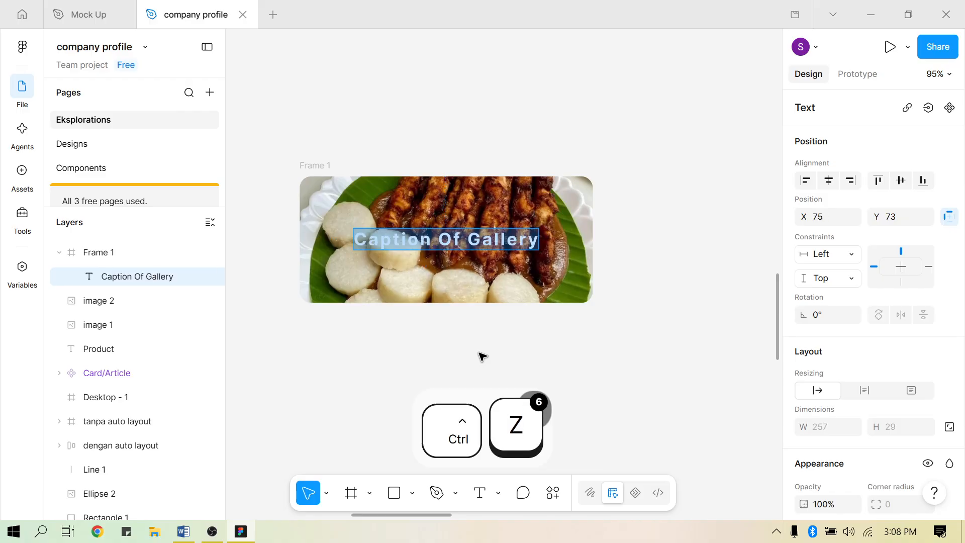
# Add auto layout to Frame 1
pyautogui.scroll(-2, 503, 356)
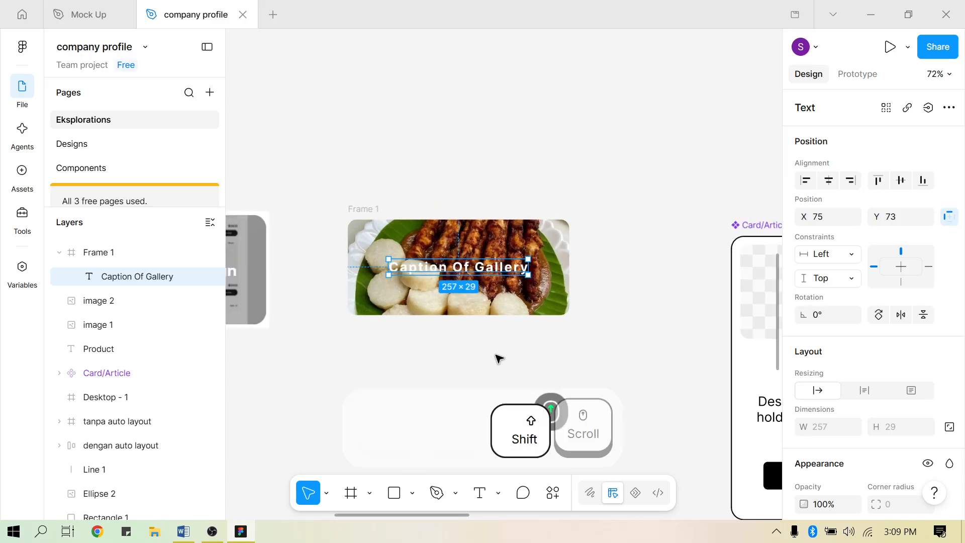
pyautogui.hscroll(-4, 497, 357)
pyautogui.click(491, 210)
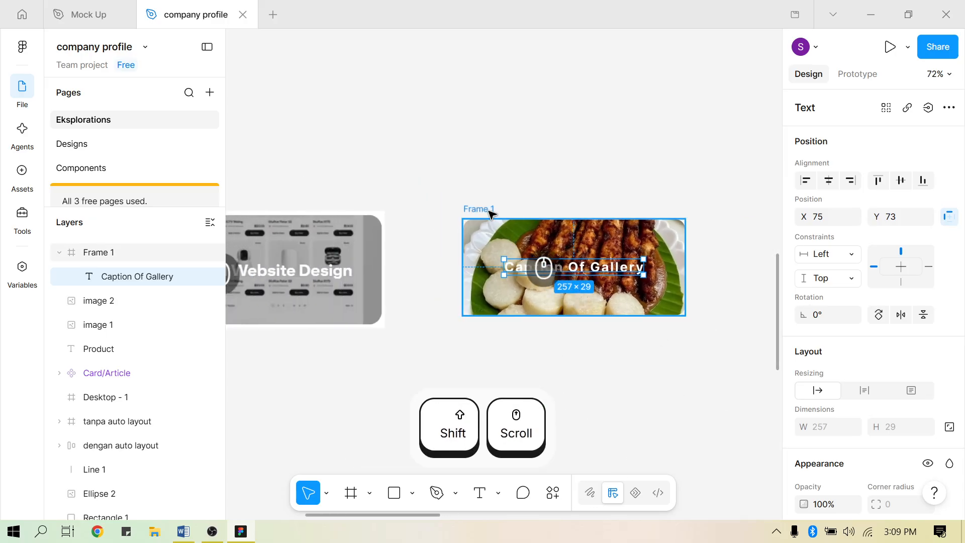
pyautogui.scroll(1, 507, 160)
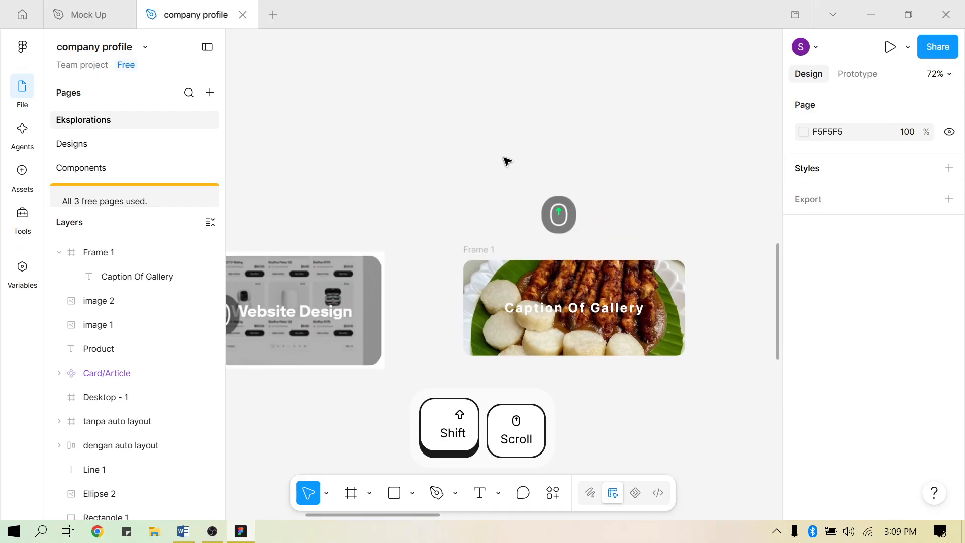
pyautogui.scroll(-2, 504, 160)
pyautogui.click(477, 171)
pyautogui.click(478, 172)
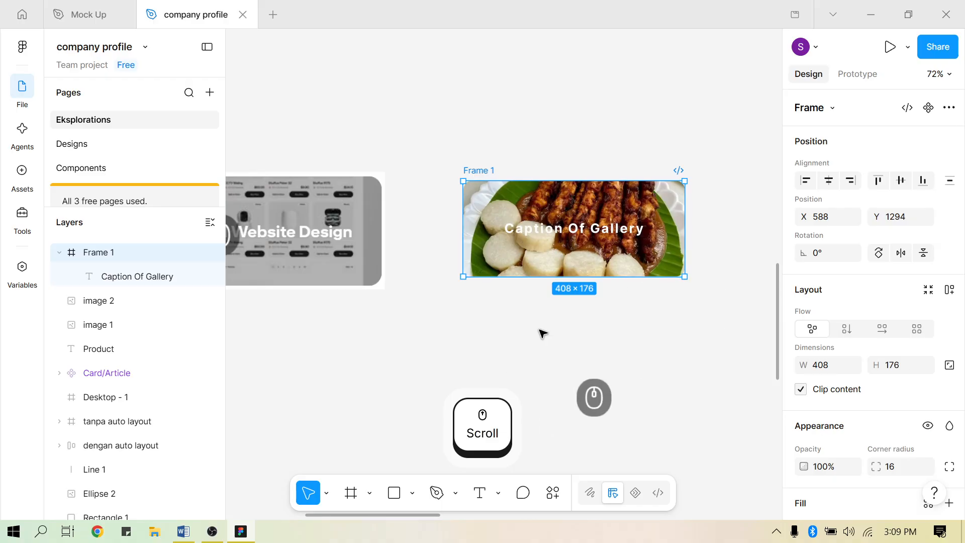
pyautogui.rightClick(481, 176)
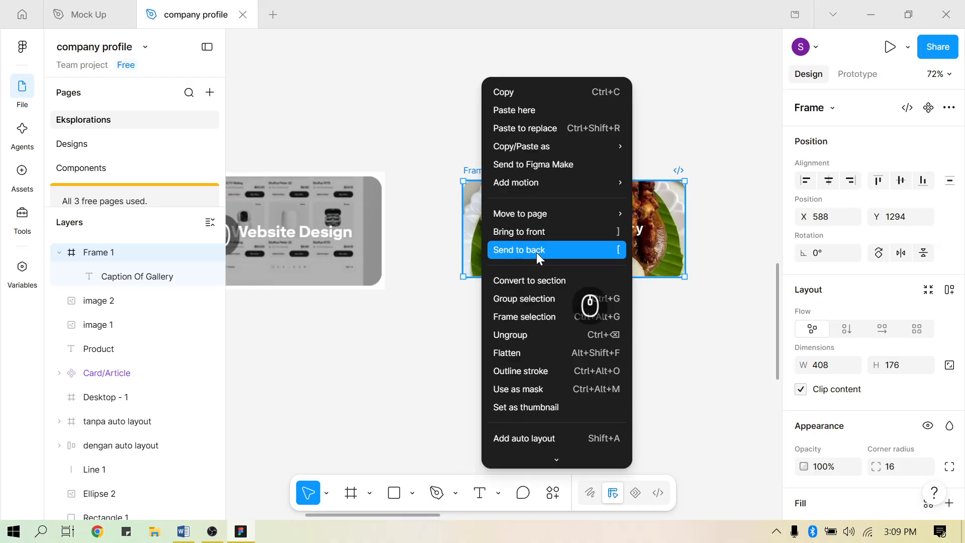
pyautogui.click(528, 439)
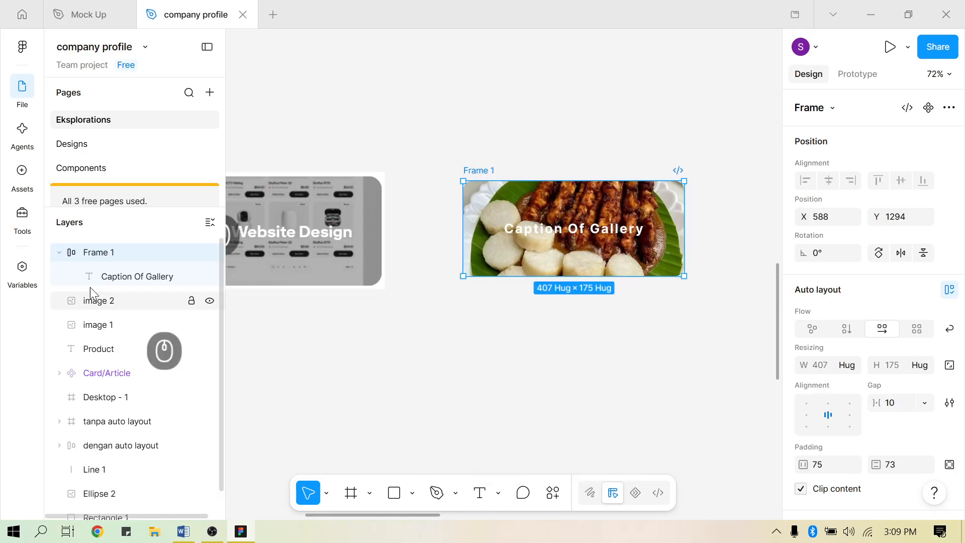
# Rename Frame 1 as "Card/Gallery"
pyautogui.doubleClick(99, 253)
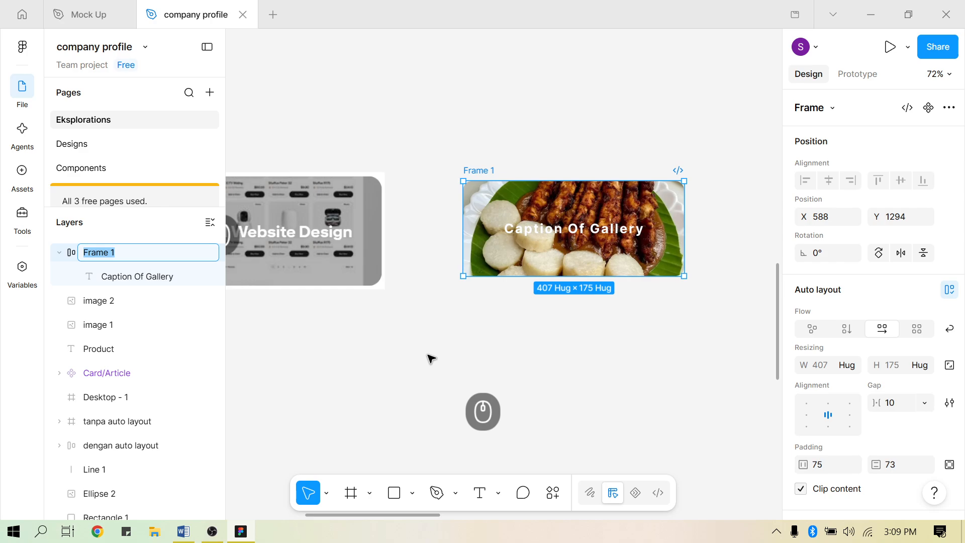
pyautogui.write('C')
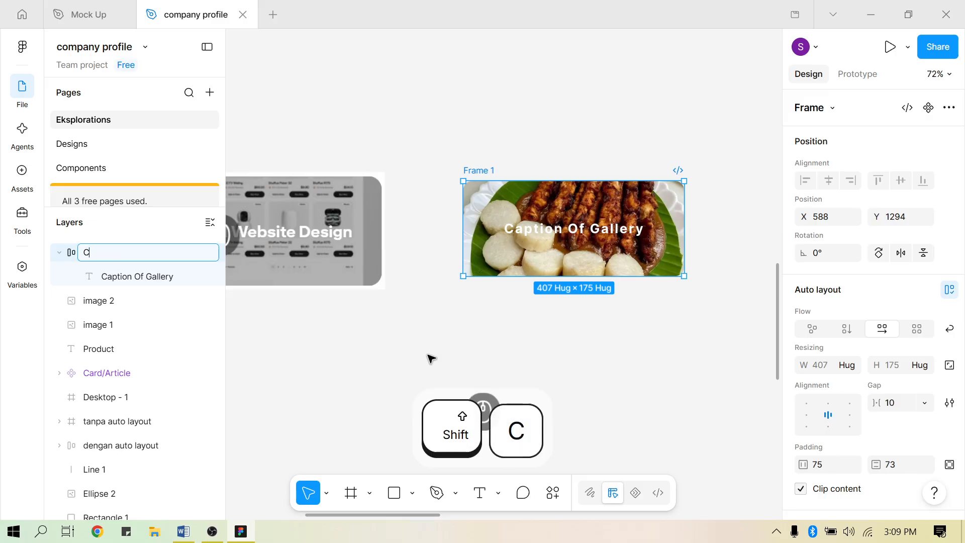
pyautogui.write('ard/')
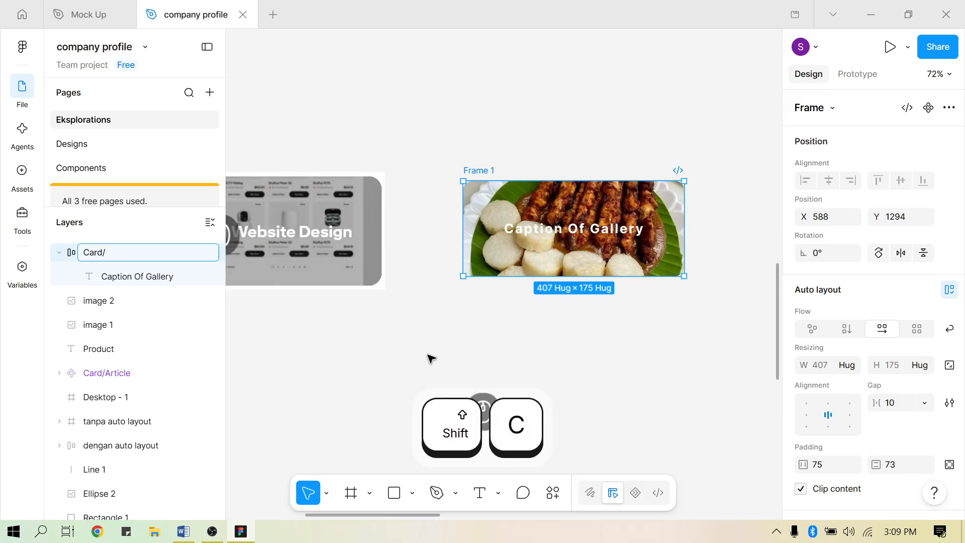
pyautogui.write('Gallery')
pyautogui.click(651, 370)
# Move the Card/Gallery frame slightly up and to the right on the canvas, to about X 625, Y 1245
pyautogui.moveTo(665, 223); pyautogui.dragTo(701, 194)
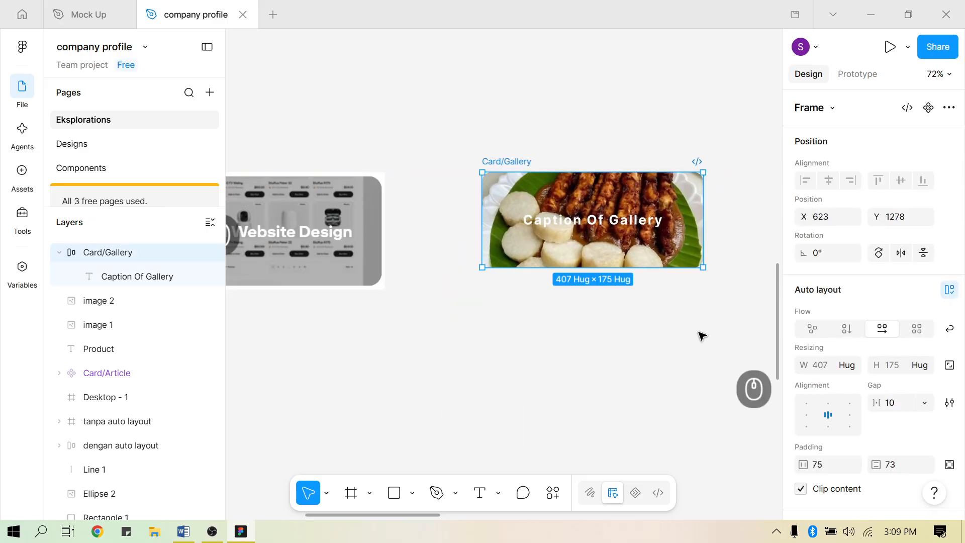
pyautogui.scroll(-3, 703, 344)
pyautogui.hscroll(5, 701, 342)
pyautogui.hscroll(-1, 694, 344)
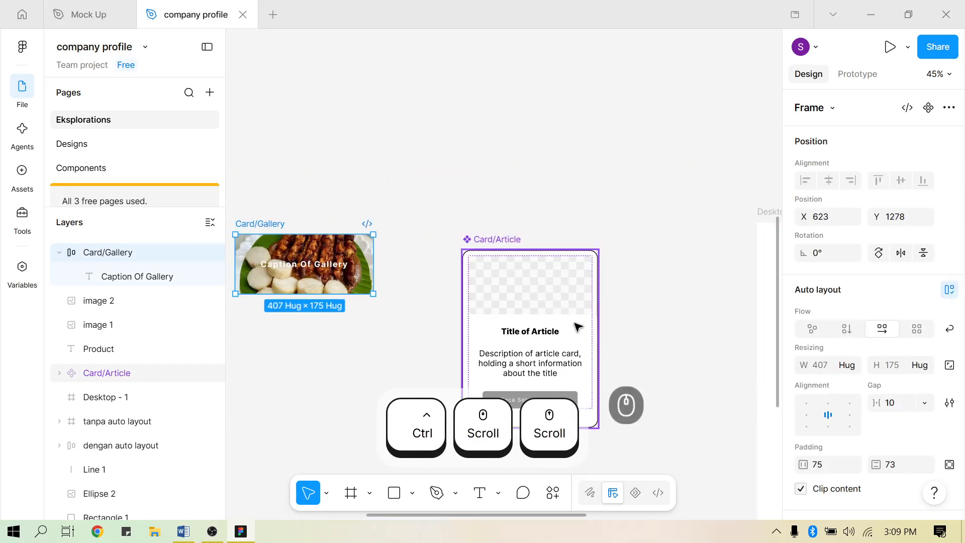
pyautogui.hscroll(-3, 528, 315)
pyautogui.scroll(1, 524, 320)
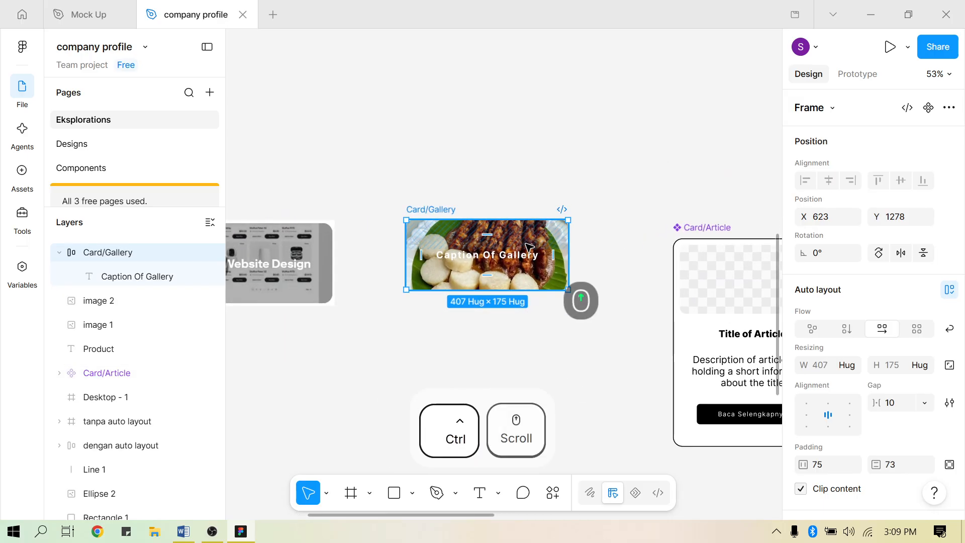
pyautogui.keyDown('ctrl'); pyautogui.scroll(5, 523, 247); pyautogui.keyUp('ctrl')
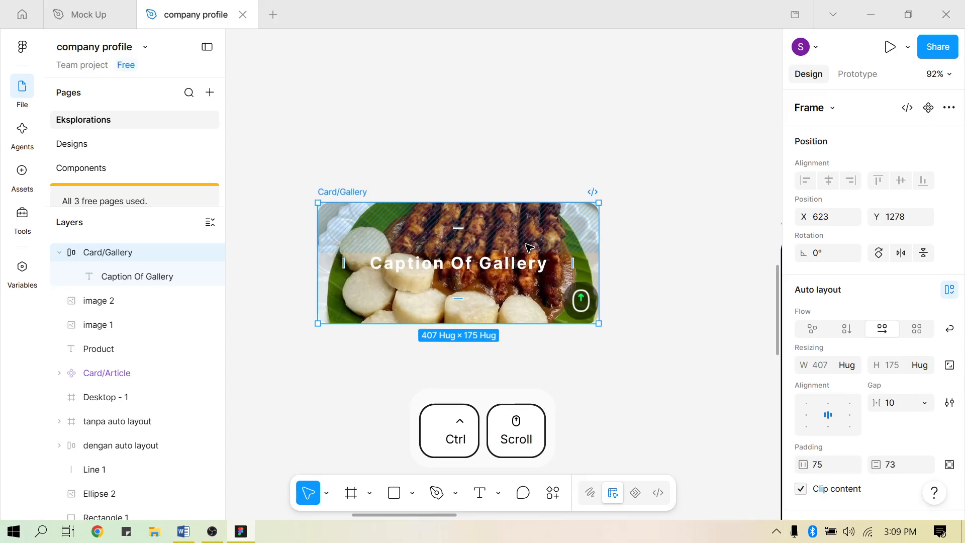
pyautogui.click(684, 294)
pyautogui.moveTo(585, 309); pyautogui.dragTo(577, 241)
# Move the Card/Gallery frame into the first column of Desktop - 1, at about X 73, Y 198
pyautogui.doubleClick(439, 235)
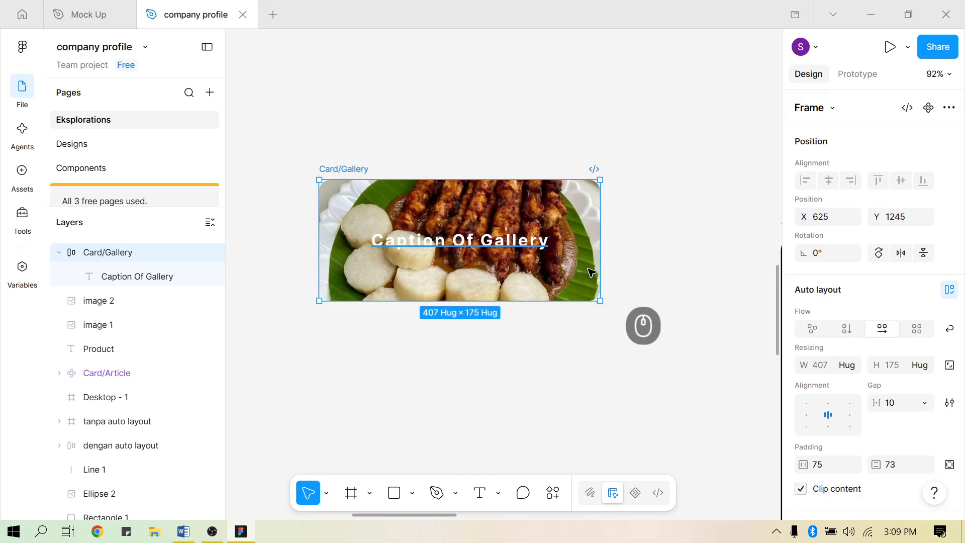
pyautogui.keyDown('ctrl'); pyautogui.scroll(-4, 599, 465); pyautogui.keyUp('ctrl')
pyautogui.keyDown('shift'); pyautogui.scroll(-2, 578, 393); pyautogui.keyUp('shift')
pyautogui.keyDown('ctrl'); pyautogui.scroll(-2, 570, 386); pyautogui.keyUp('ctrl')
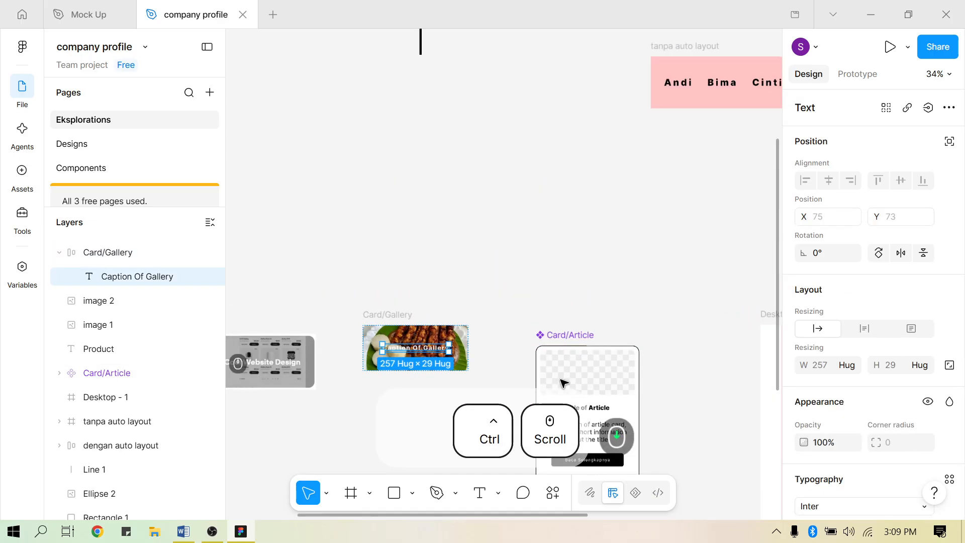
pyautogui.keyDown('shift'); pyautogui.scroll(-2, 538, 380); pyautogui.keyUp('shift')
pyautogui.click(267, 354)
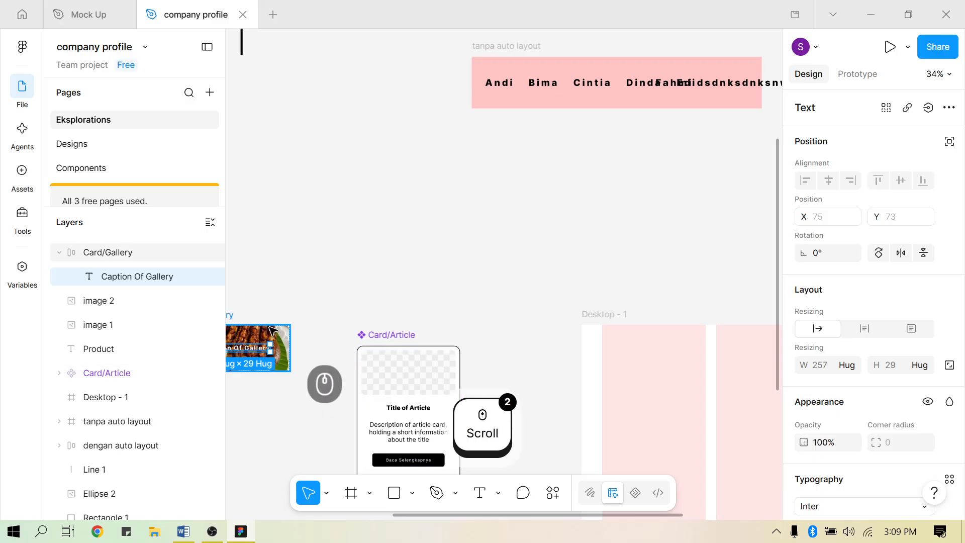
pyautogui.moveTo(272, 334); pyautogui.dragTo(689, 231)
pyautogui.keyDown('ctrl'); pyautogui.scroll(-1, 665, 336); pyautogui.keyUp('ctrl')
pyautogui.hscroll(3, 664, 336)
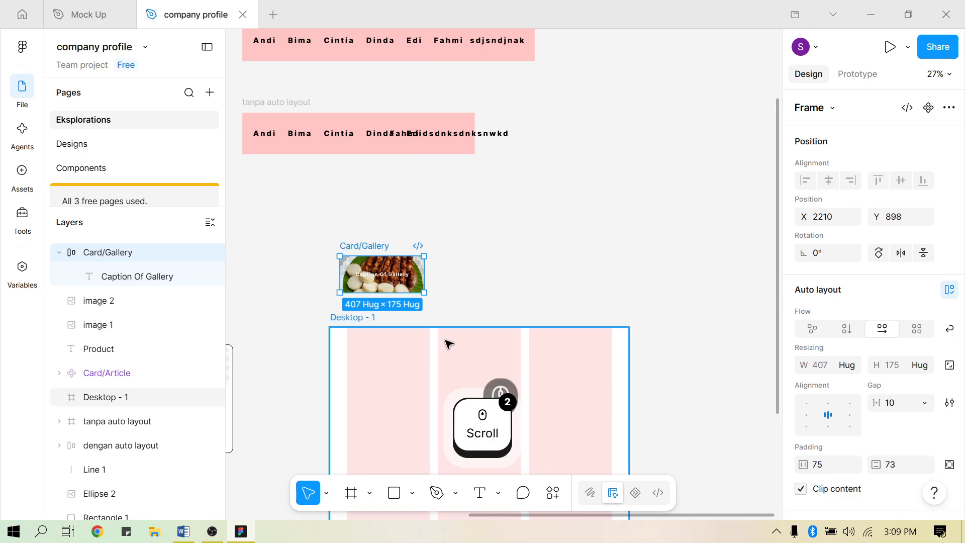
pyautogui.scroll(-2, 445, 340)
pyautogui.keyDown('ctrl'); pyautogui.scroll(1, 440, 329); pyautogui.keyUp('ctrl')
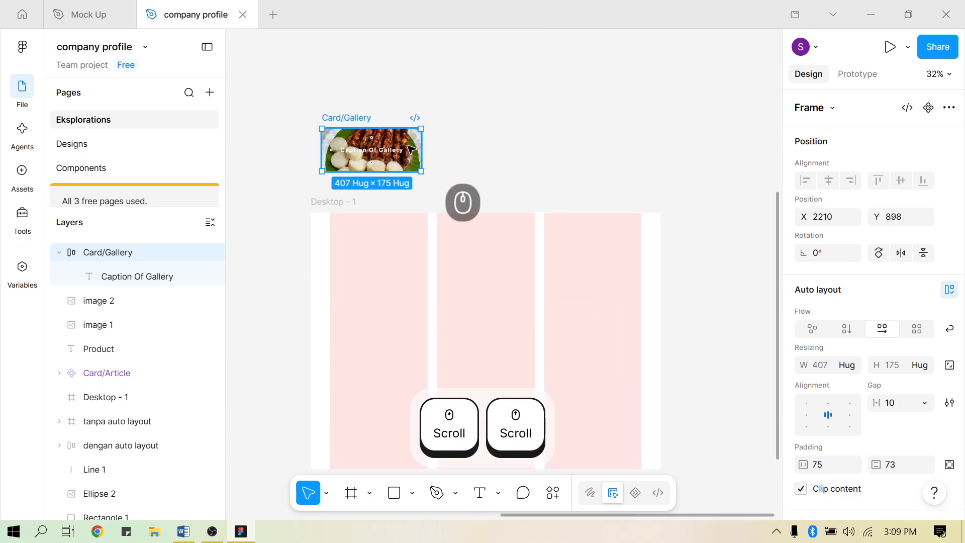
pyautogui.moveTo(411, 150); pyautogui.dragTo(415, 283)
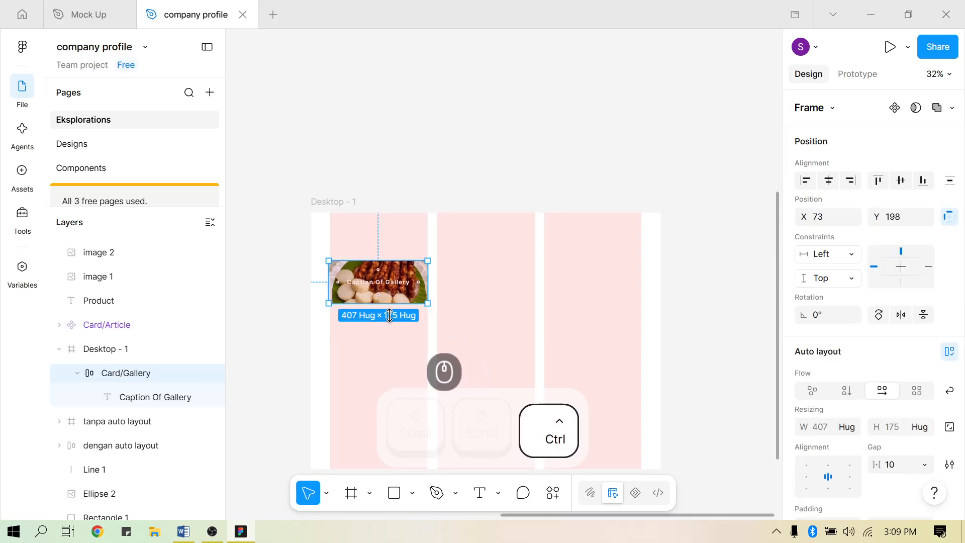
# Try resizing the Card/Gallery frame without scaling its contents to fit the first column, about 400 × 162, and undo the resizing
pyautogui.keyDown('ctrl'); pyautogui.scroll(2, 369, 315); pyautogui.keyUp('ctrl')
pyautogui.moveTo(298, 297)
pyautogui.mouseDown()
pyautogui.moveTo(307, 291)
pyautogui.moveTo(299, 292)
pyautogui.mouseUp()
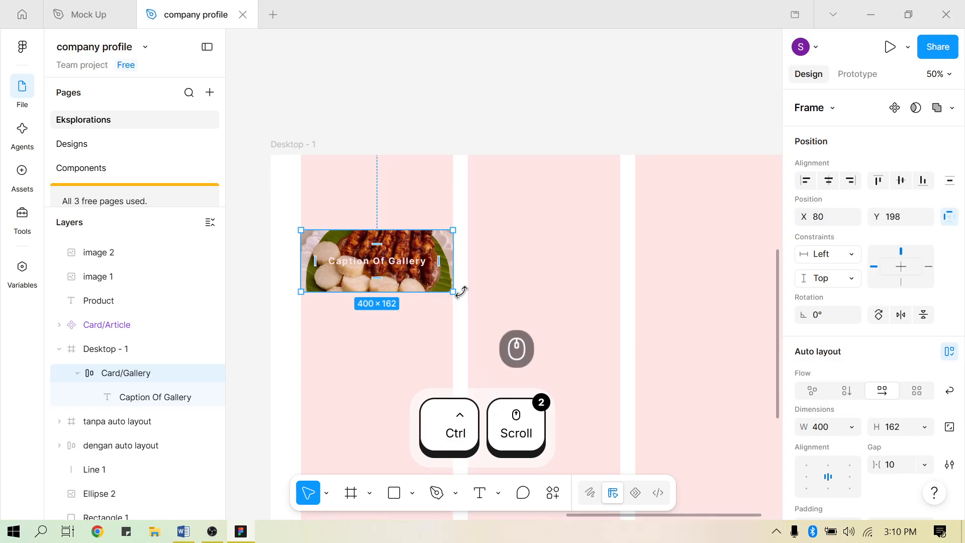
pyautogui.hotkey('ctrl', 'z')
pyautogui.hotkey('ctrl', 'z')
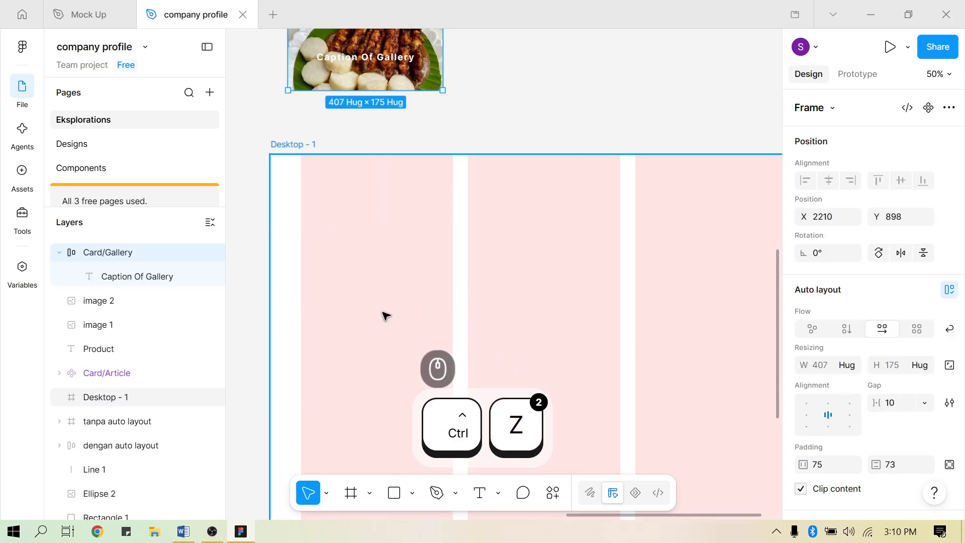
pyautogui.hotkey('ctrl', 'y')
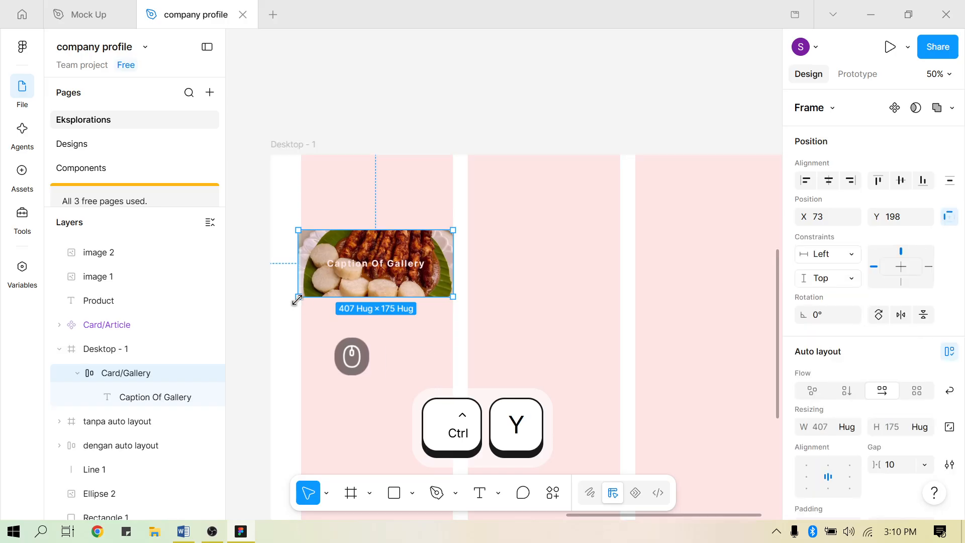
pyautogui.moveTo(298, 300); pyautogui.dragTo(395, 299)
pyautogui.hotkey('ctrl', 'z')
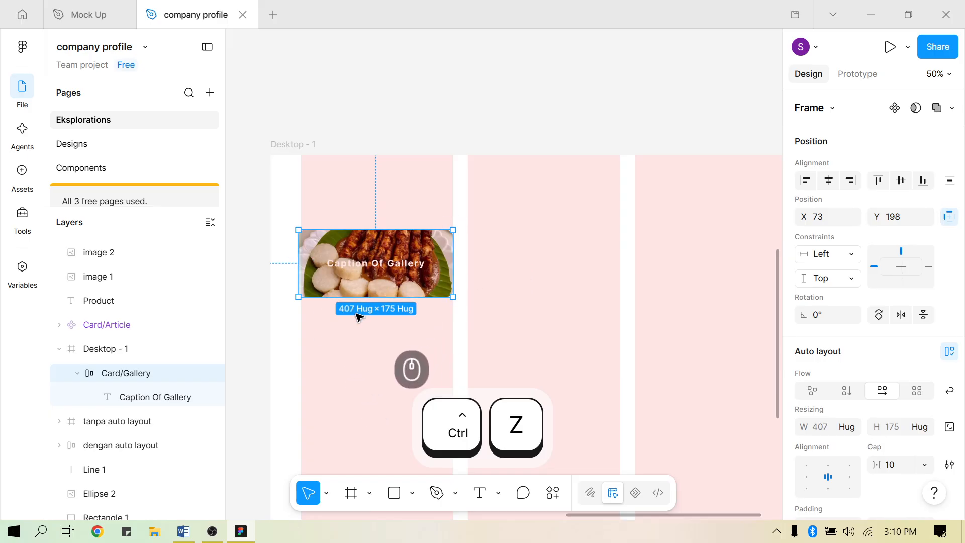
# Scale the Card/Gallery frame proportionally with the Scale tool to about 400 × 173 and align it to the first column at X 80, Y 210
pyautogui.scroll(2, 379, 311)
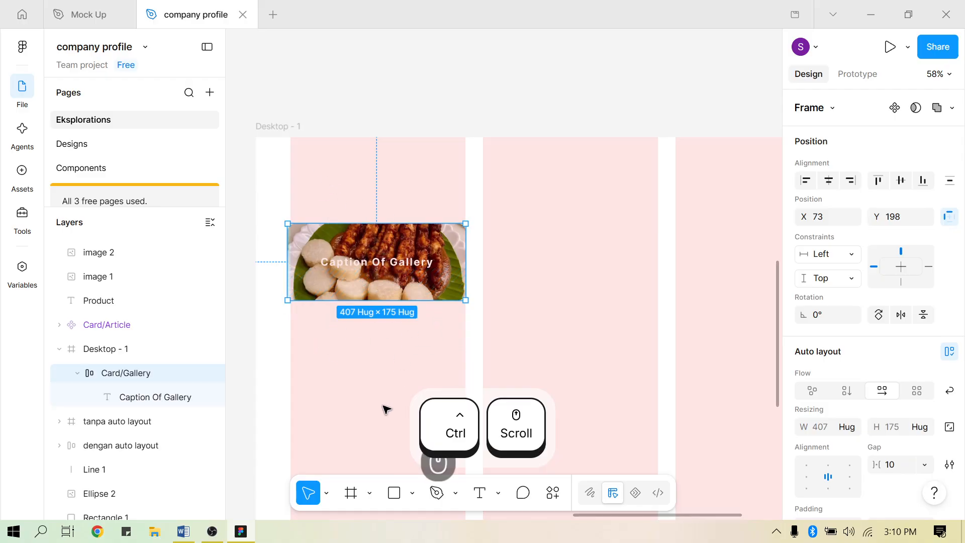
pyautogui.click(333, 499)
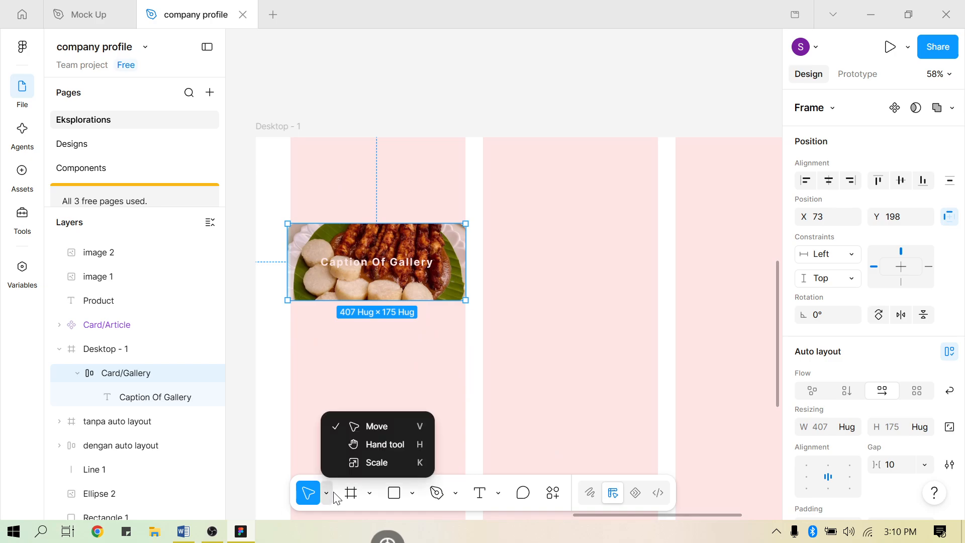
pyautogui.click(376, 462)
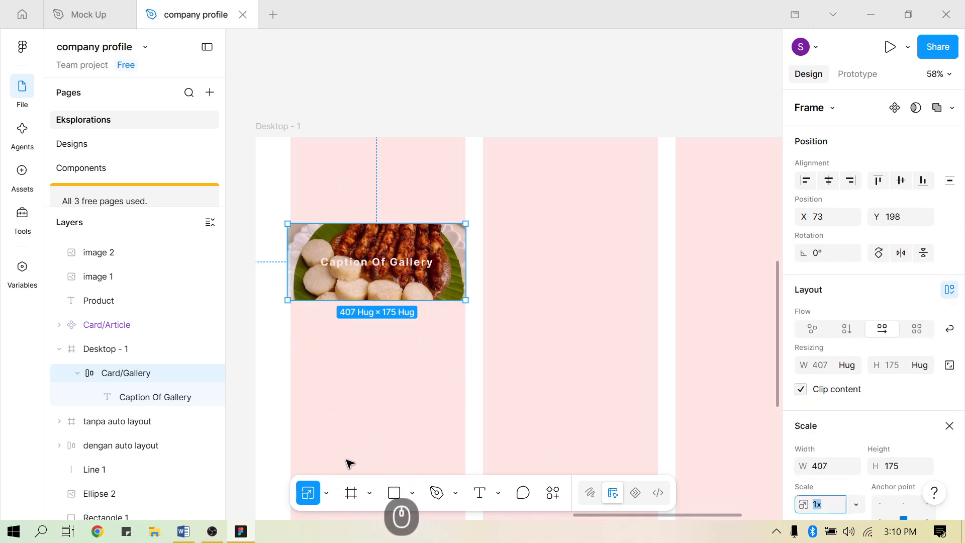
pyautogui.click(335, 494)
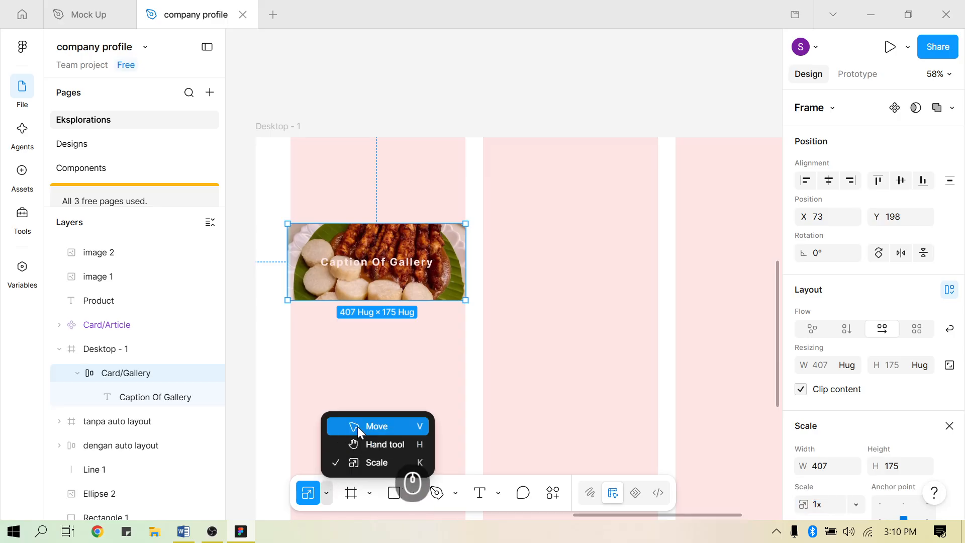
pyautogui.click(370, 463)
pyautogui.moveTo(469, 301); pyautogui.dragTo(447, 276)
pyautogui.moveTo(477, 309); pyautogui.dragTo(462, 301)
pyautogui.press('shift')
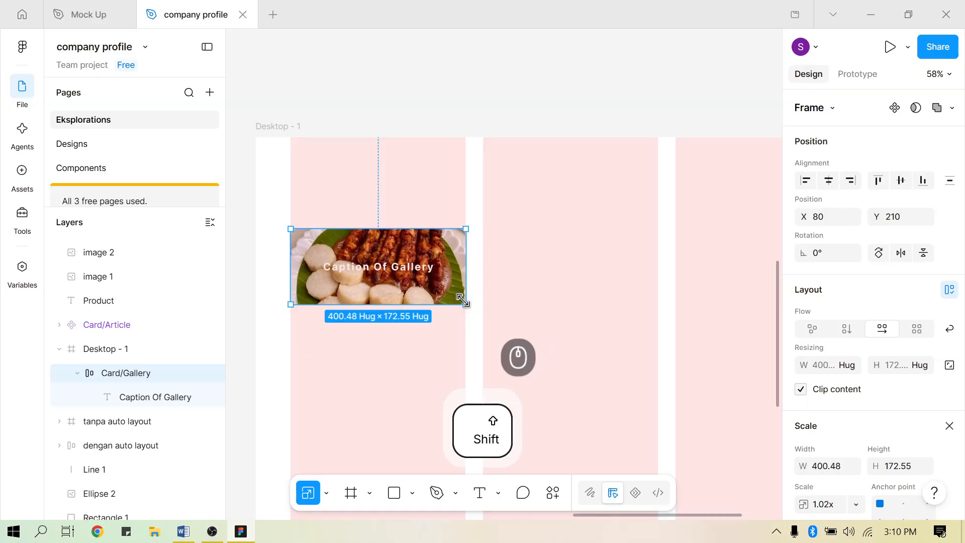
pyautogui.click(328, 494)
pyautogui.click(360, 425)
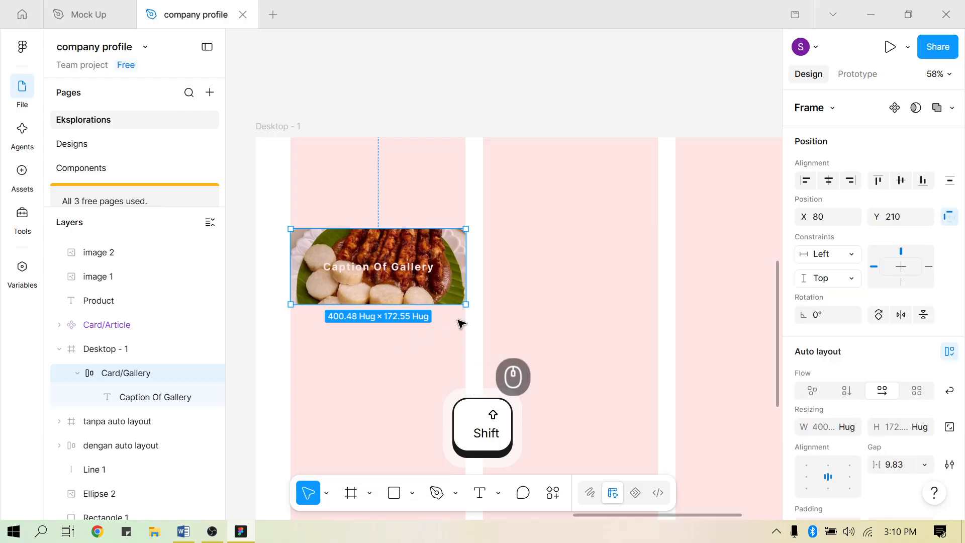
pyautogui.click(490, 345)
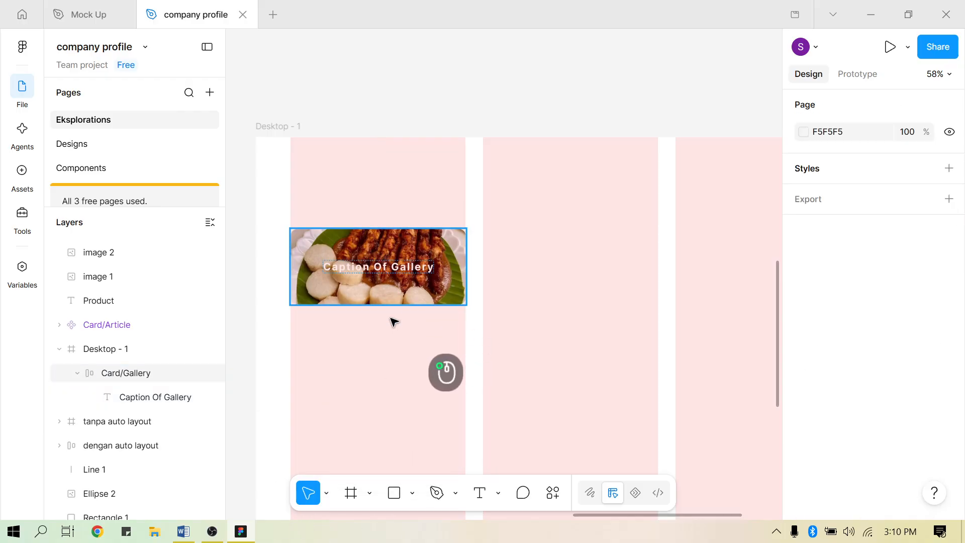
# Move the Card/Gallery frame down within the first column to about Y 355
pyautogui.moveTo(394, 272); pyautogui.dragTo(393, 335)
pyautogui.hscroll(2, 517, 309)
pyautogui.scroll(-1, 517, 310)
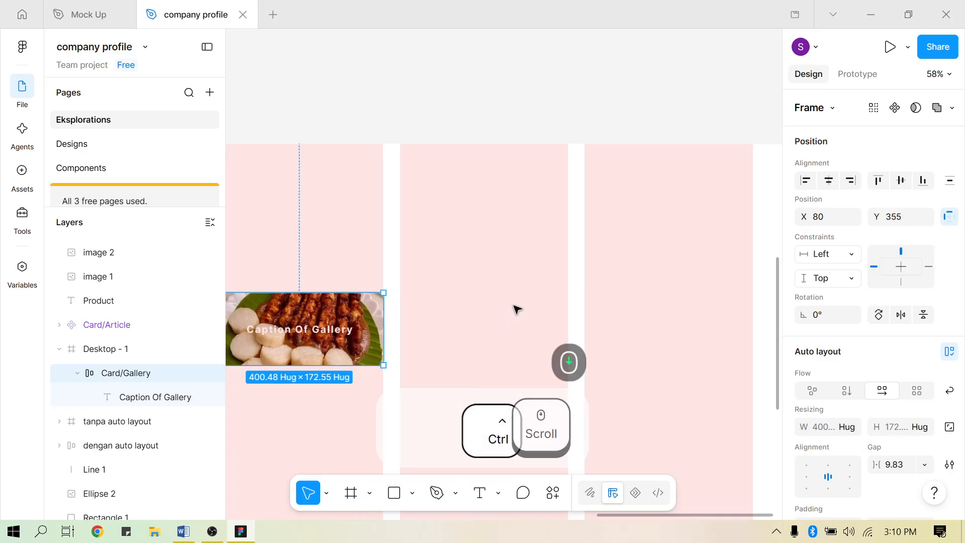
pyautogui.scroll(-1, 518, 309)
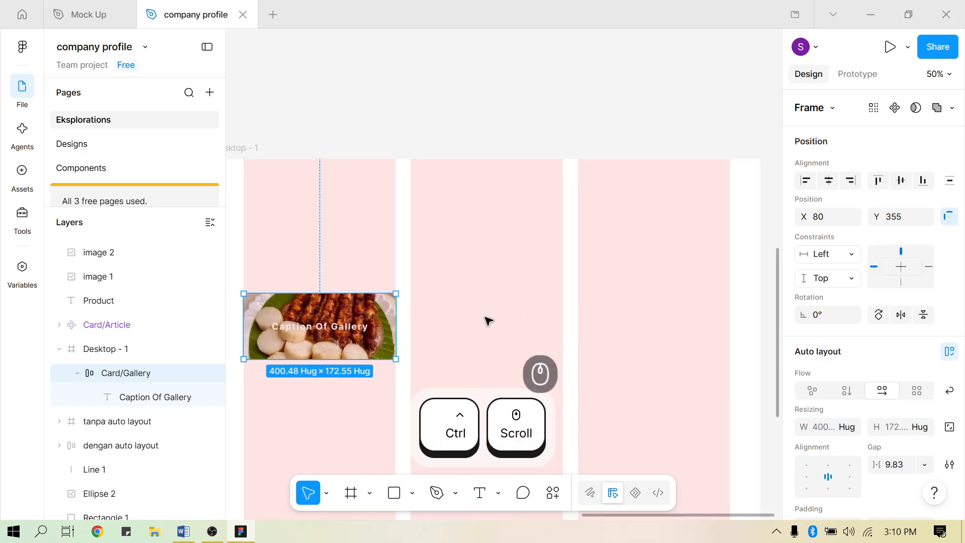
# Set the column count of Desktop - 1's layout guide to 4
pyautogui.scroll(1, 488, 320)
pyautogui.hscroll(-3, 488, 321)
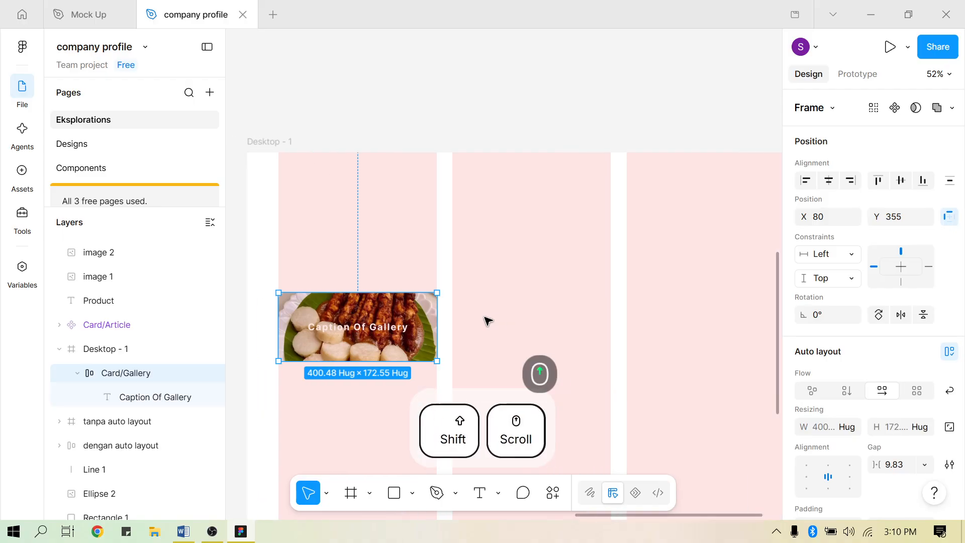
pyautogui.hscroll(1, 504, 264)
pyautogui.scroll(-2, 504, 264)
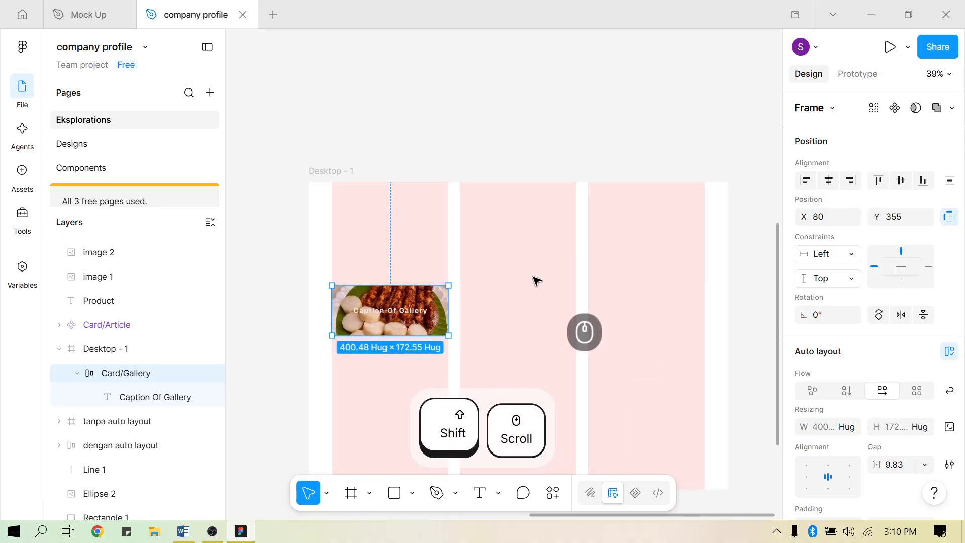
pyautogui.hscroll(-1, 541, 292)
pyautogui.hscroll(2, 536, 288)
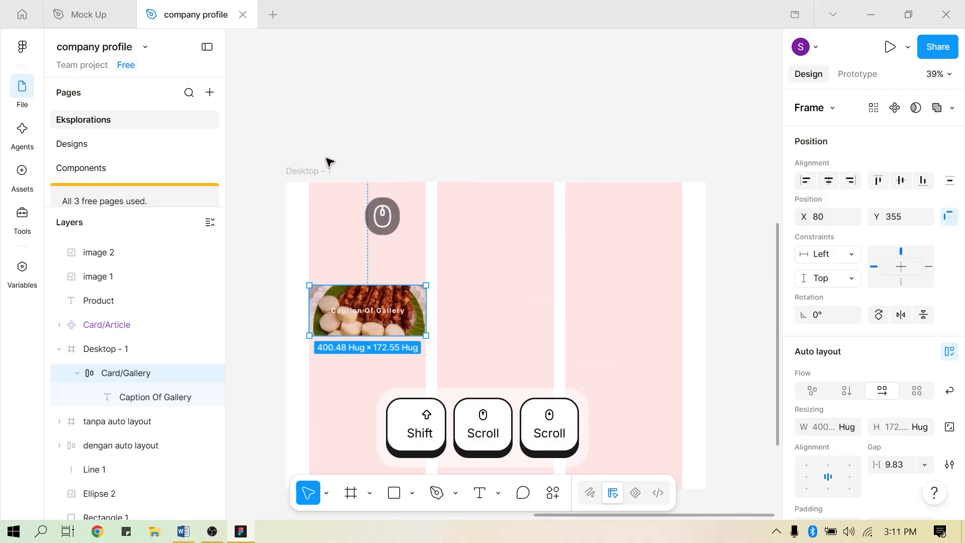
pyautogui.click(312, 173)
pyautogui.scroll(-5, 895, 371)
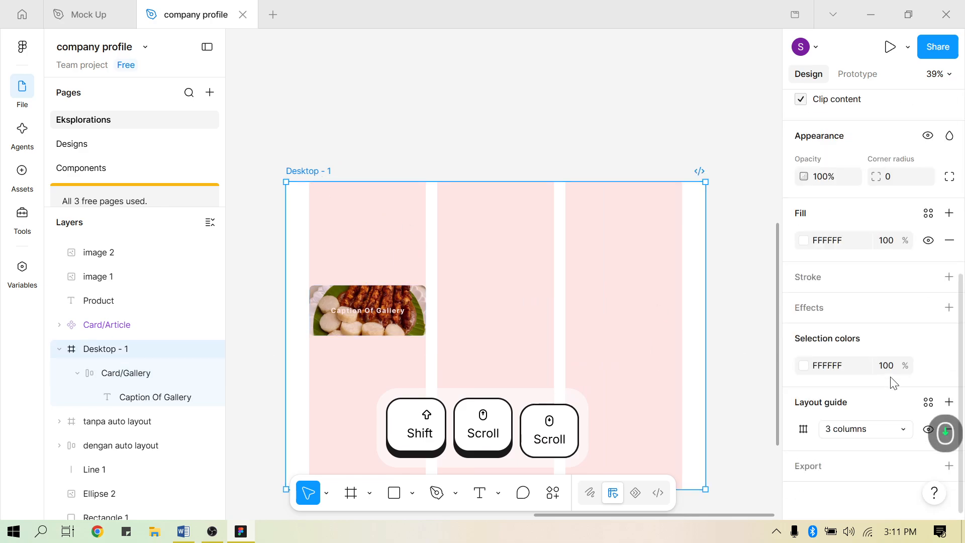
pyautogui.click(803, 429)
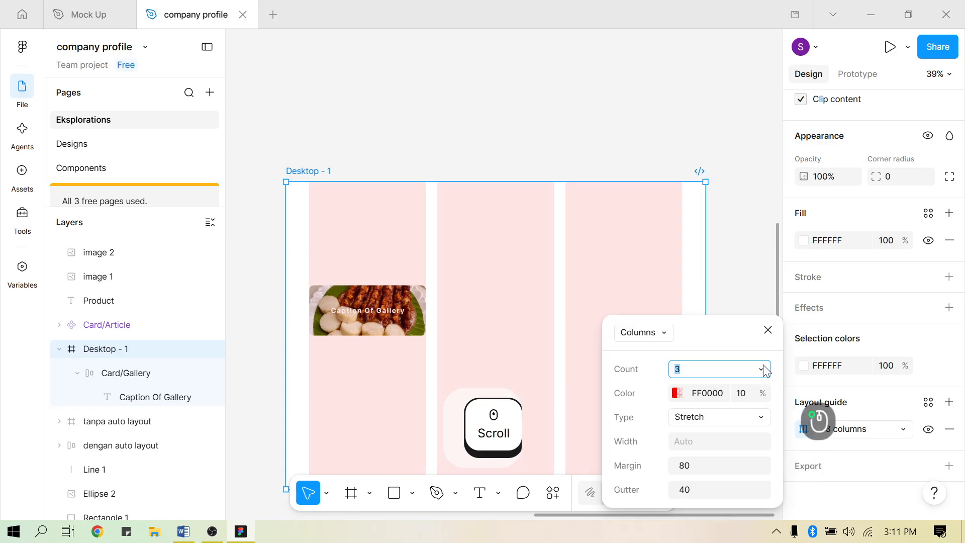
pyautogui.click(724, 369)
pyautogui.click(698, 325)
pyautogui.click(500, 297)
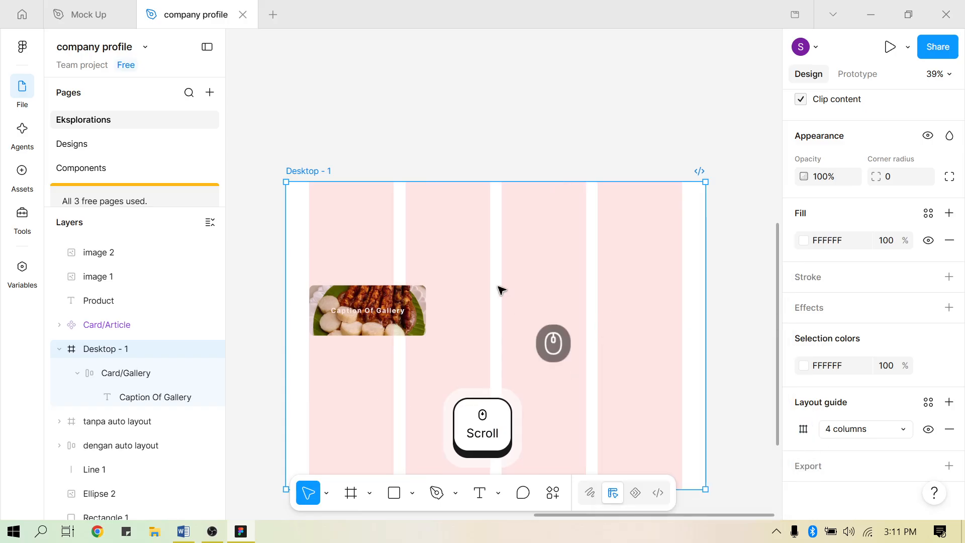
# Resize the Card/Gallery frame to 290 × 125 to fit the narrower first column and move it up to about Y 227
pyautogui.click(498, 302)
pyautogui.scroll(5, 402, 322)
pyautogui.click(442, 339)
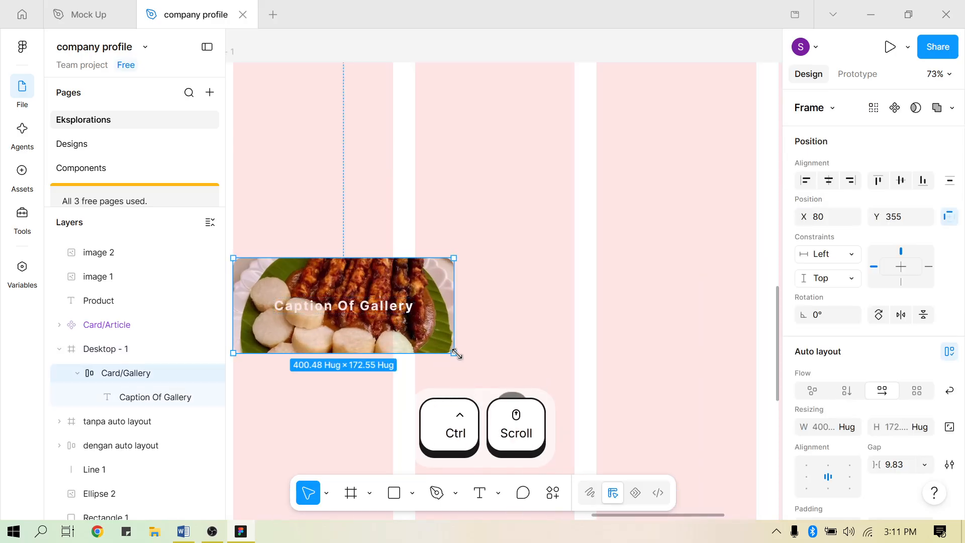
pyautogui.moveTo(453, 353); pyautogui.dragTo(395, 303)
pyautogui.keyDown('ctrl'); pyautogui.scroll(-1, 685, 302); pyautogui.keyUp('ctrl')
pyautogui.keyDown('shift'); pyautogui.scroll(-4, 686, 302); pyautogui.keyUp('shift')
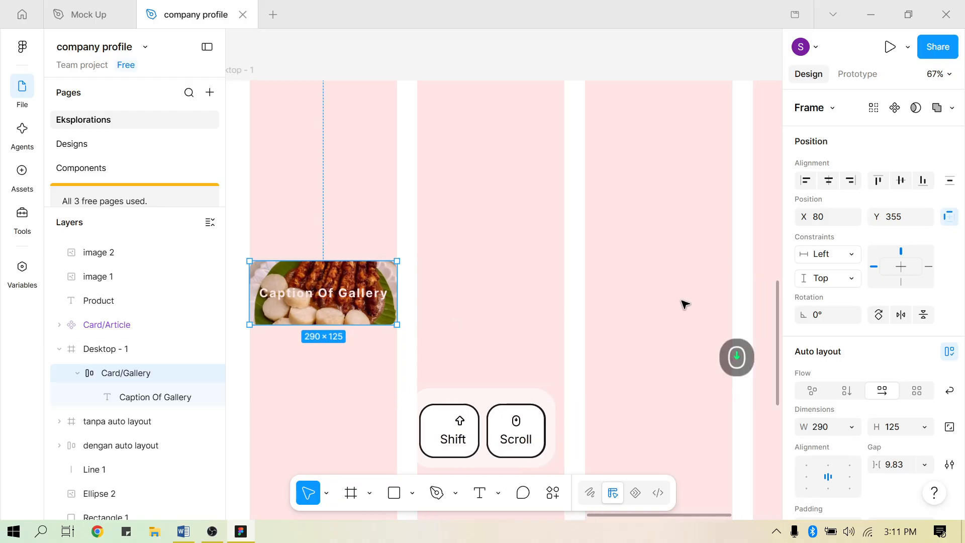
pyautogui.scroll(-2, 685, 303)
pyautogui.moveTo(312, 292); pyautogui.dragTo(320, 259)
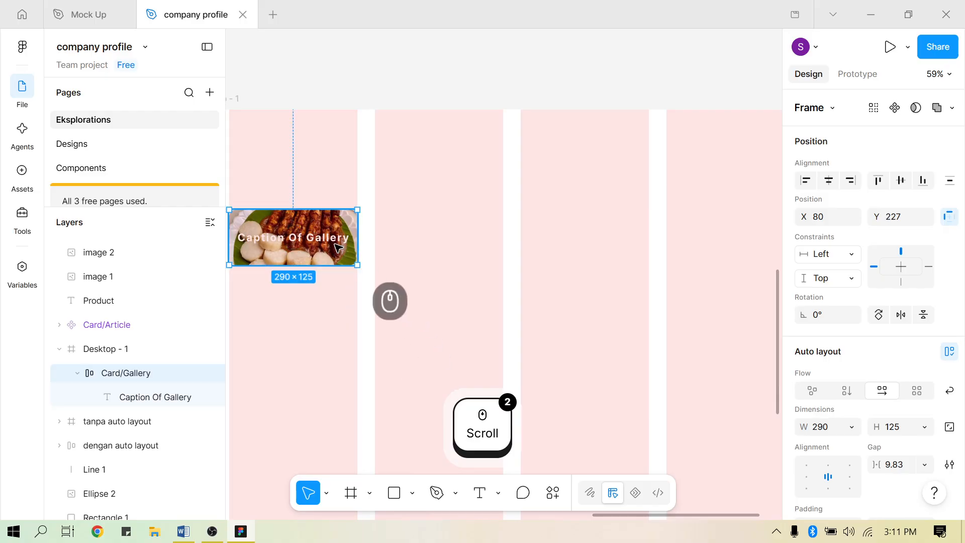
# Duplicate the Card/Gallery card into the other three columns of Desktop - 1 in the same row, with the last copy at X 1070
pyautogui.press('alt')
pyautogui.moveTo(330, 220); pyautogui.dragTo(478, 220)
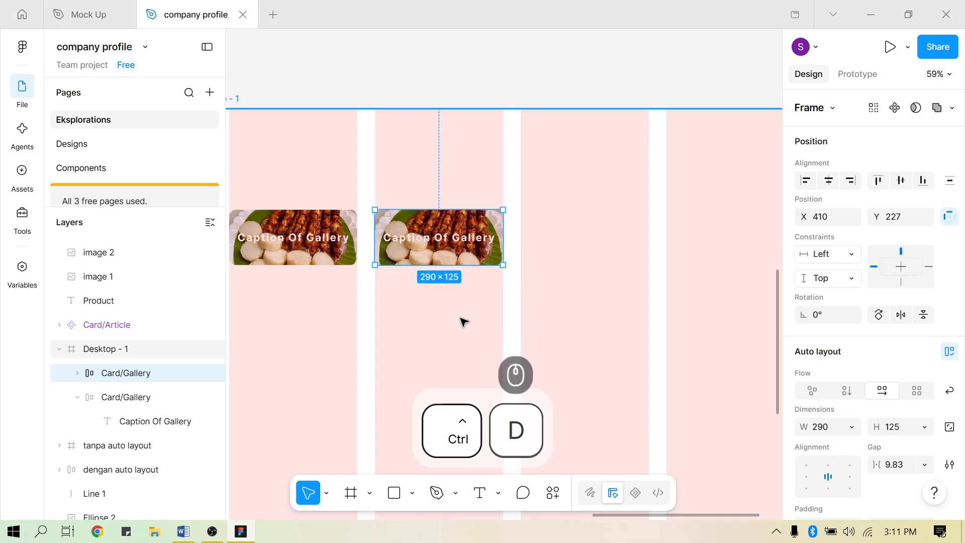
pyautogui.hotkey('ctrl', 'd')
pyautogui.scroll(-1, 463, 322)
pyautogui.hotkey('ctrl', 'd')
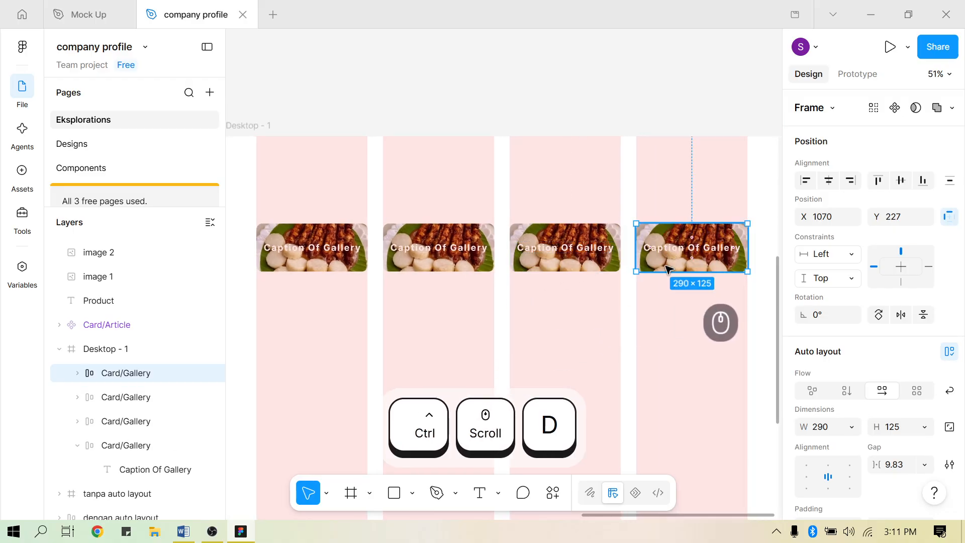
# Try a second-row copy of the gallery card in the first column at X 80, Y 427, and delete it
pyautogui.moveTo(666, 263); pyautogui.dragTo(313, 347)
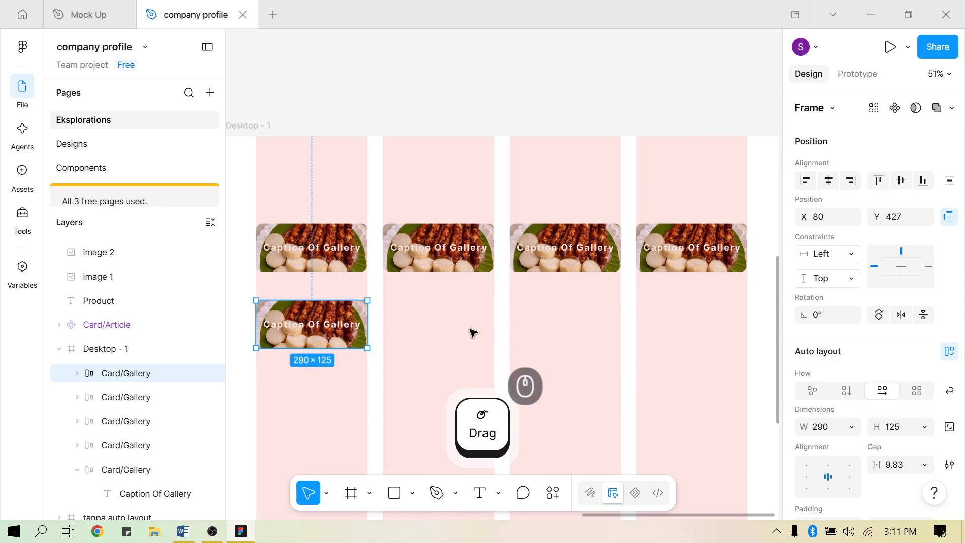
pyautogui.click(372, 385)
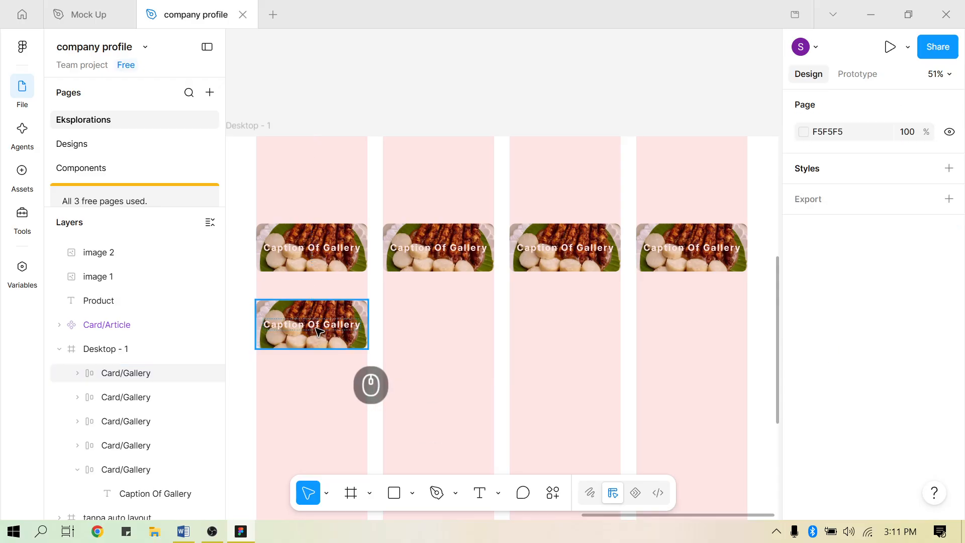
pyautogui.click(315, 329)
pyautogui.press('Delete')
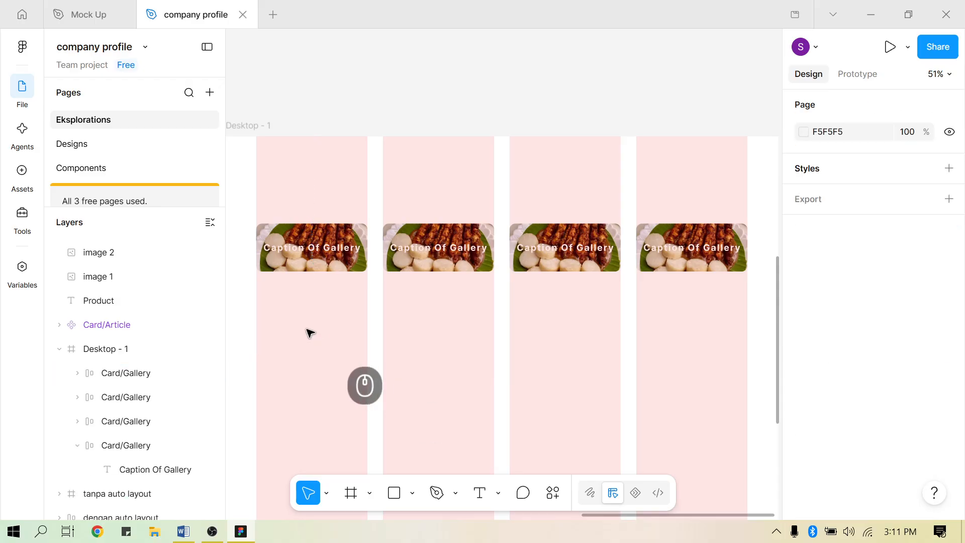
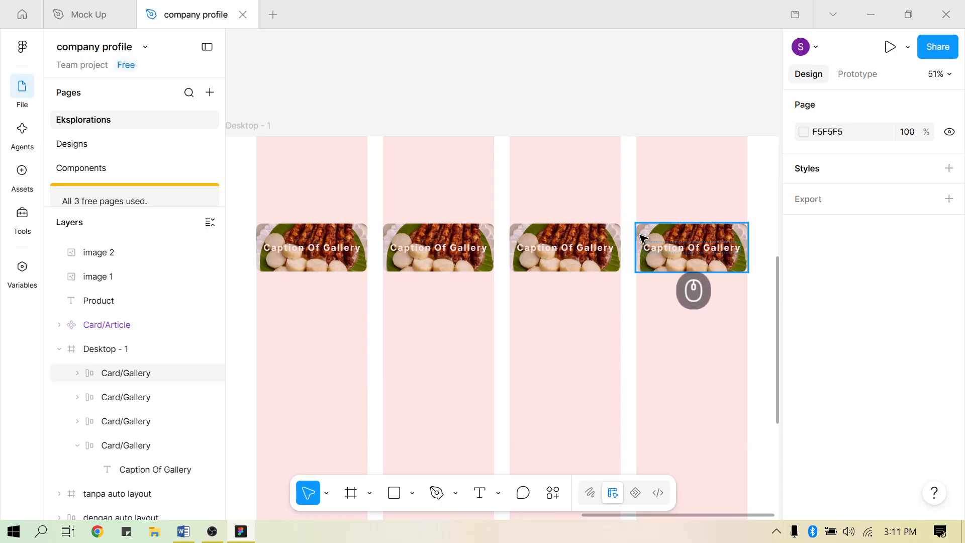
# Delete the three Card/Gallery copies in the second, third and fourth columns of Desktop - 1, keeping the first-column card
pyautogui.click(652, 247)
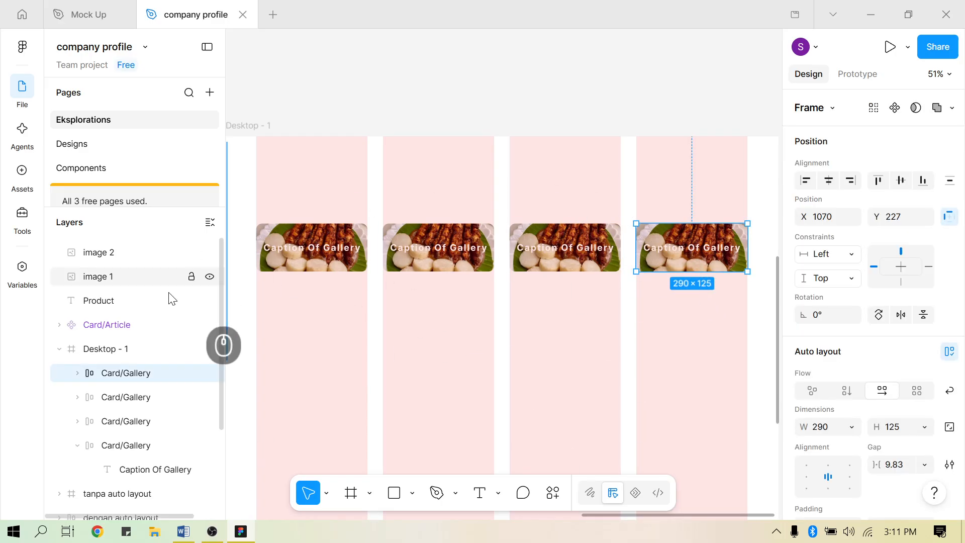
pyautogui.click(341, 400)
pyautogui.click(532, 270)
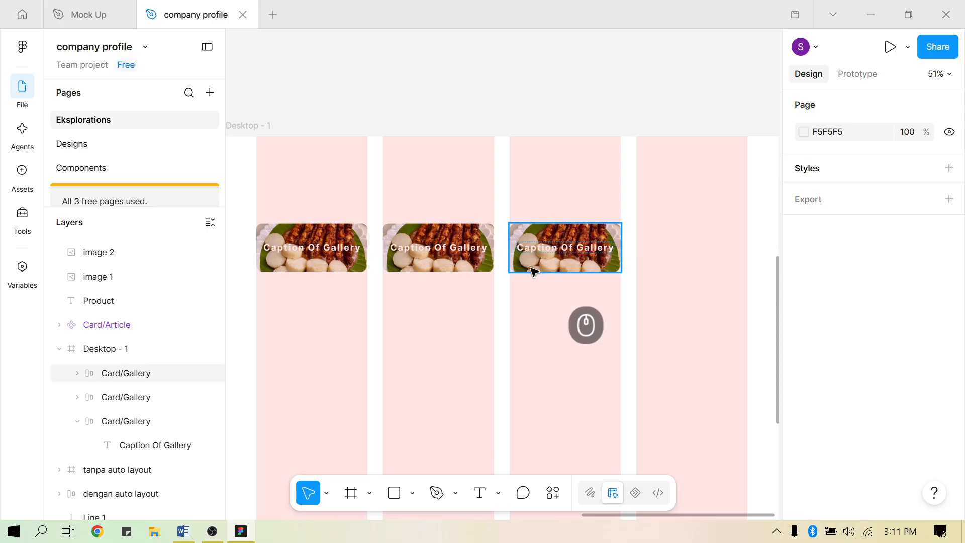
pyautogui.press('Delete')
pyautogui.click(427, 272)
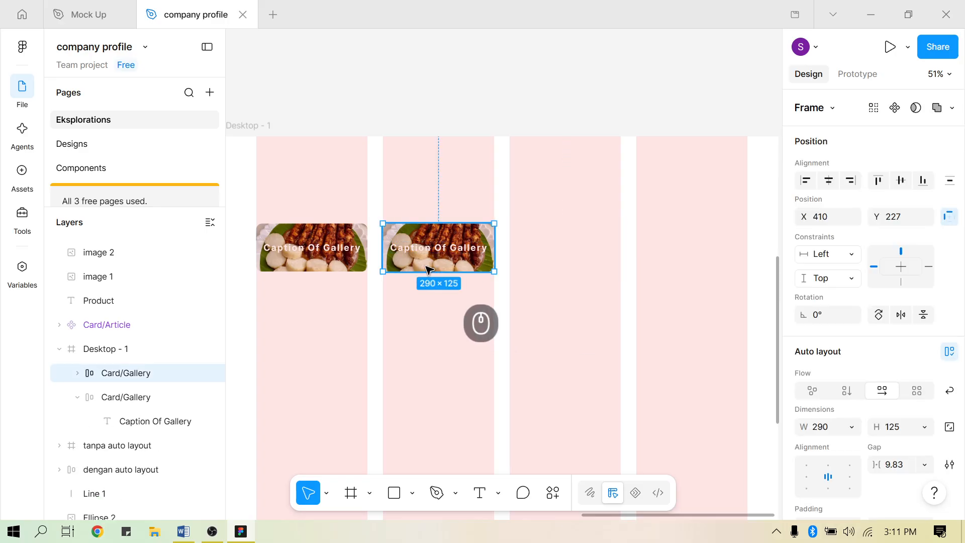
pyautogui.press('Delete')
pyautogui.click(272, 266)
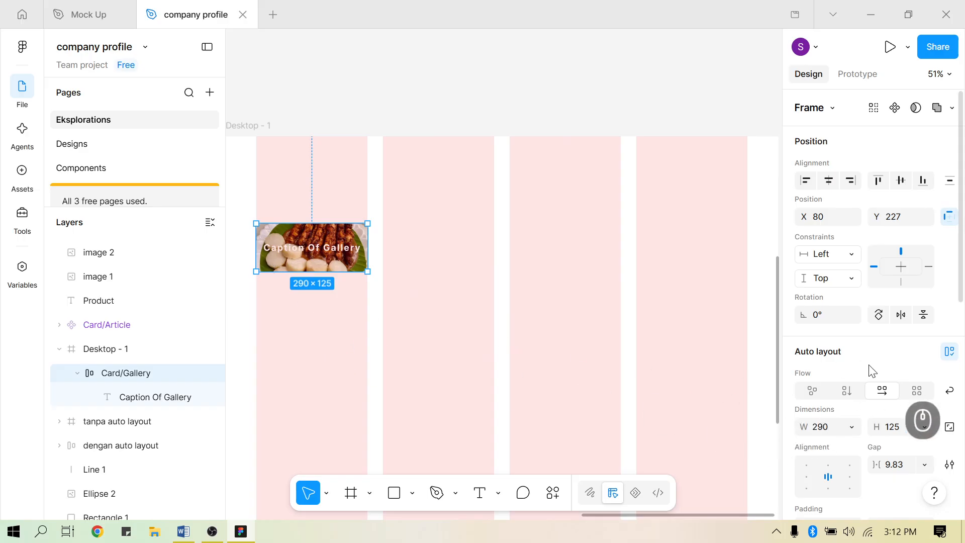
pyautogui.scroll(-5, 873, 365)
pyautogui.scroll(5, 874, 359)
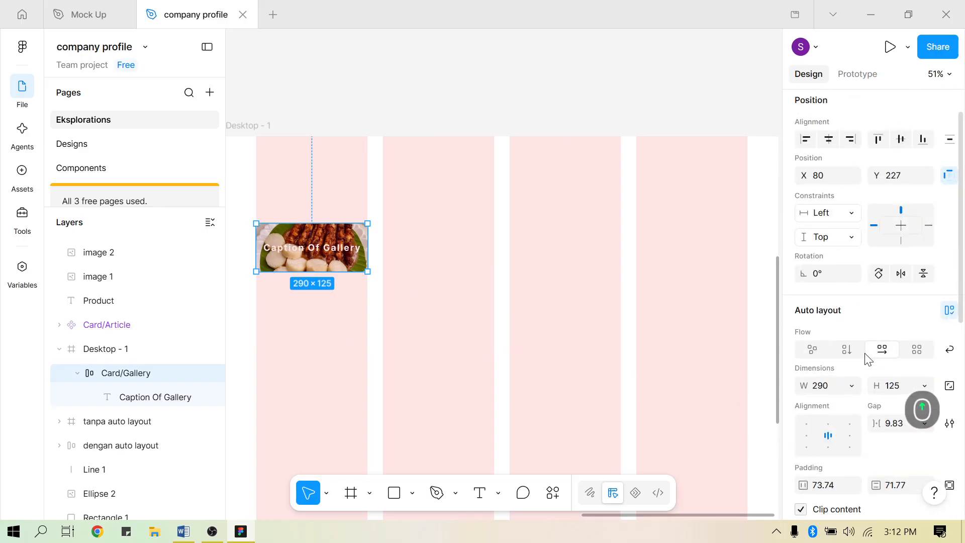
pyautogui.click(398, 308)
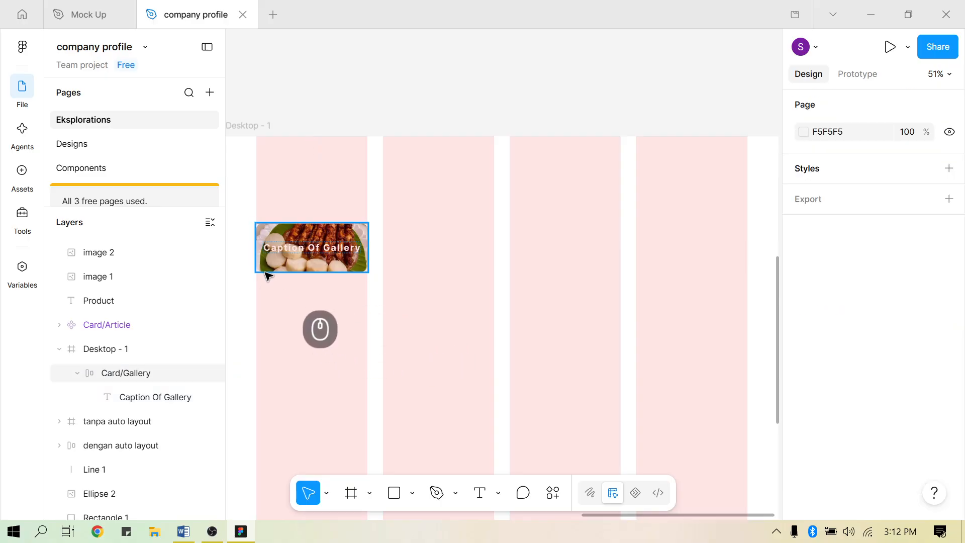
# Try enclosing the remaining gallery card in a new frame about 673 × 383 on Desktop - 1 and undo it
pyautogui.scroll(-2, 428, 311)
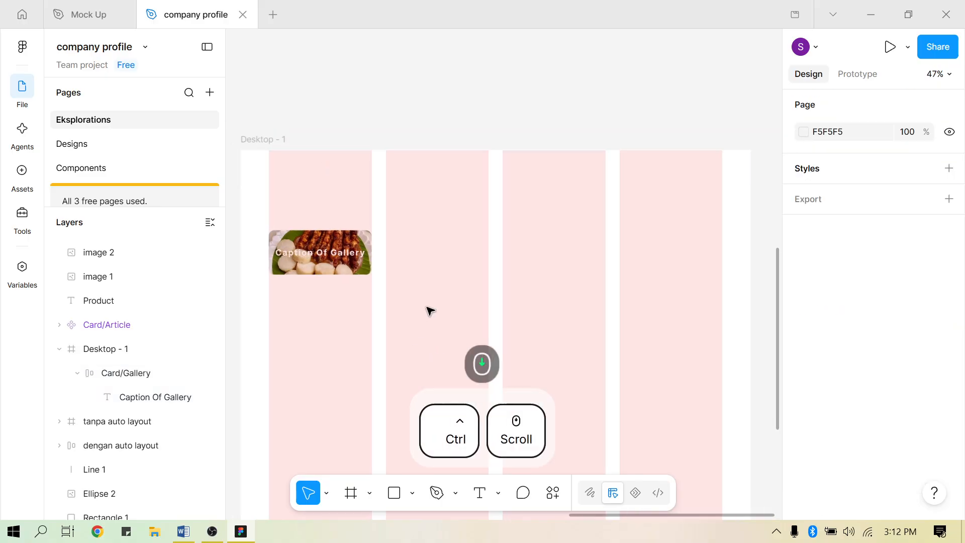
pyautogui.click(343, 494)
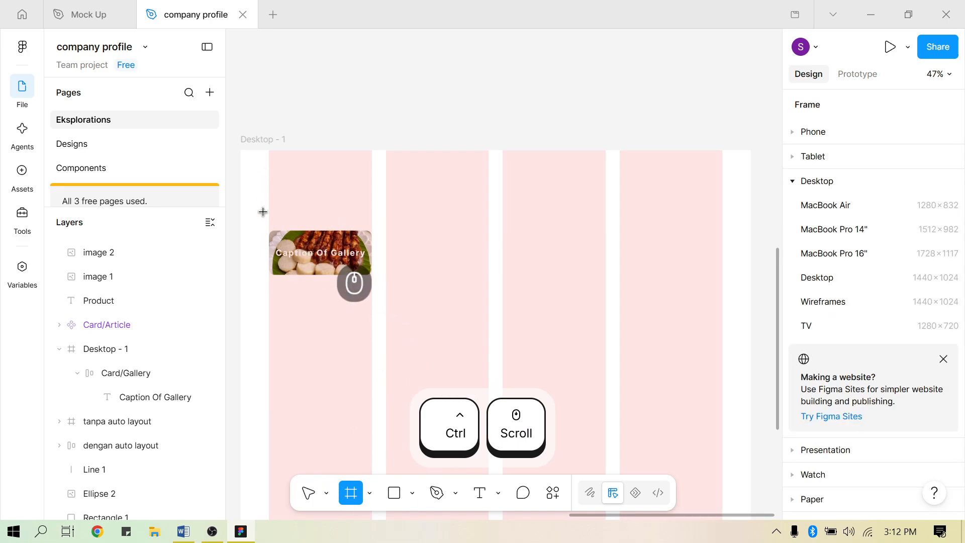
pyautogui.moveTo(263, 211); pyautogui.dragTo(493, 345)
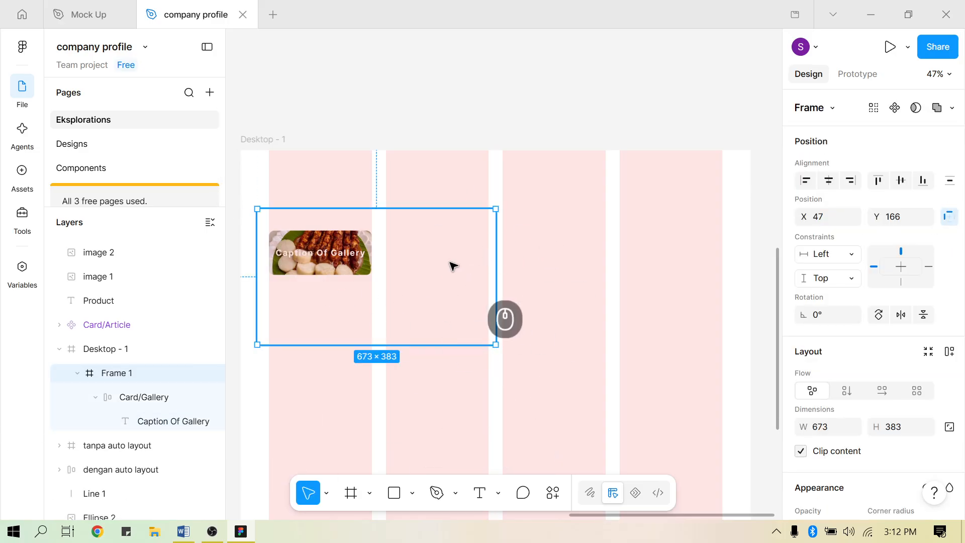
pyautogui.hotkey('ctrl', 'z')
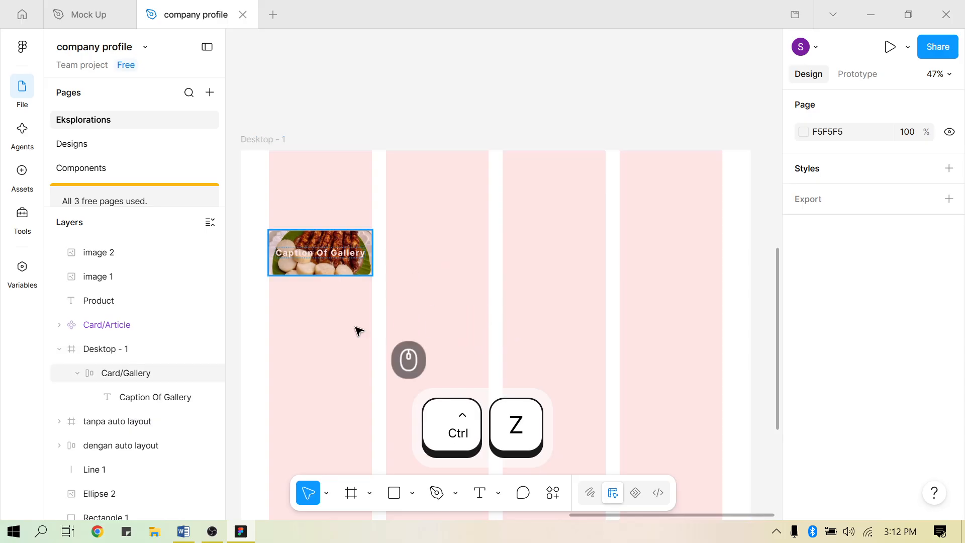
# Wrap the remaining Card/Gallery card in a new auto layout frame
pyautogui.click(282, 232)
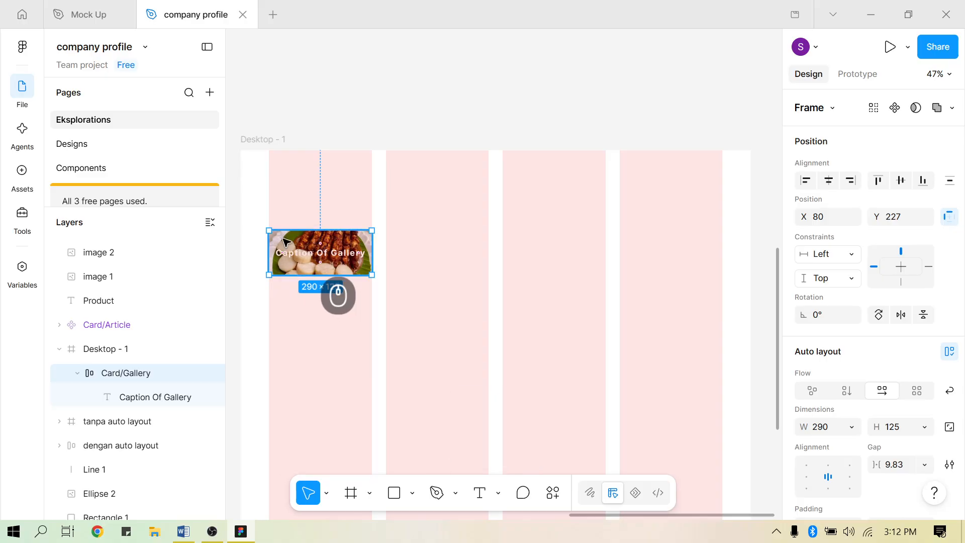
pyautogui.rightClick(283, 240)
pyautogui.scroll(-3, 384, 437)
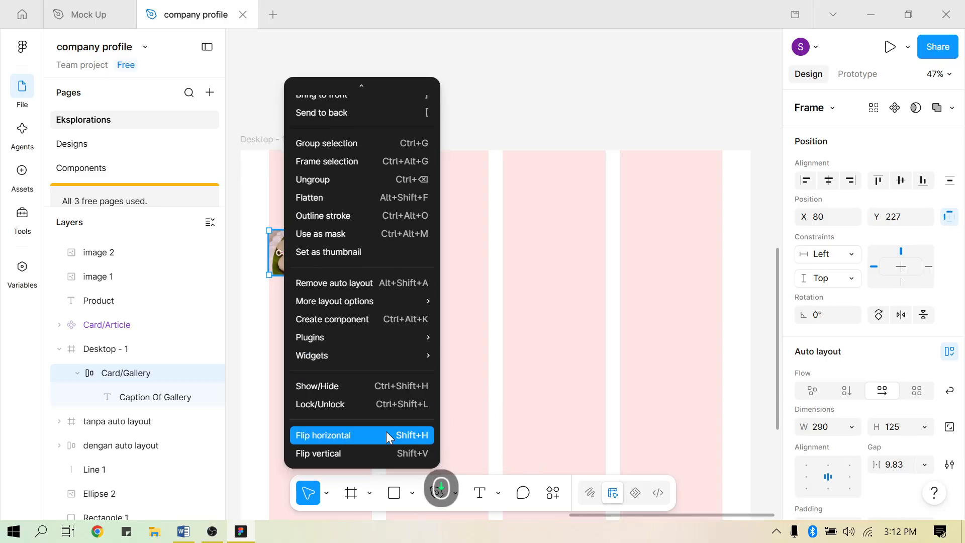
pyautogui.moveTo(364, 338)
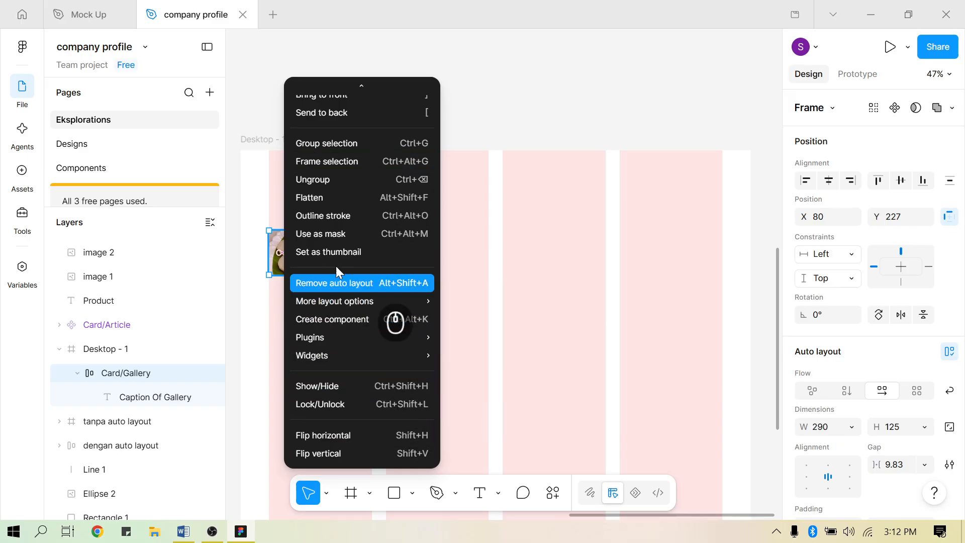
pyautogui.click(254, 308)
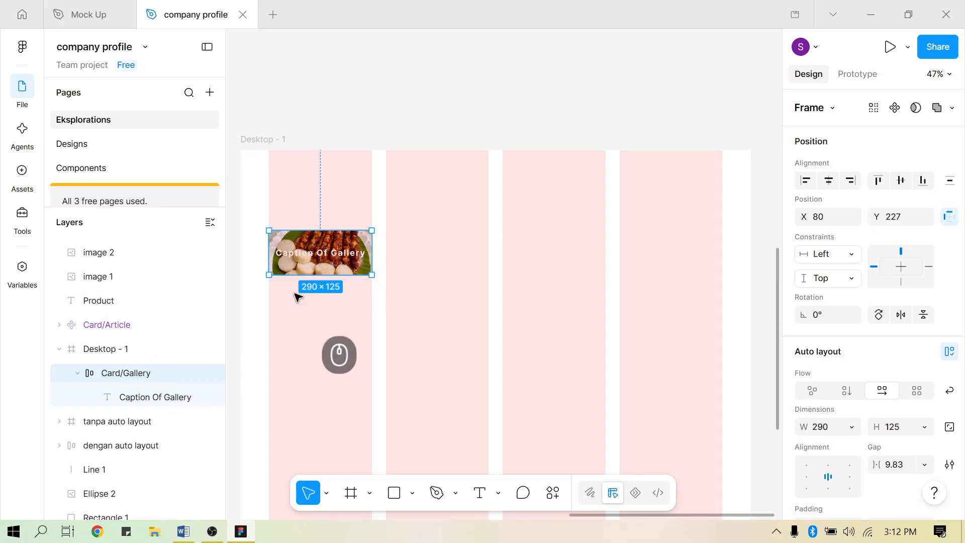
pyautogui.scroll(1, 301, 240)
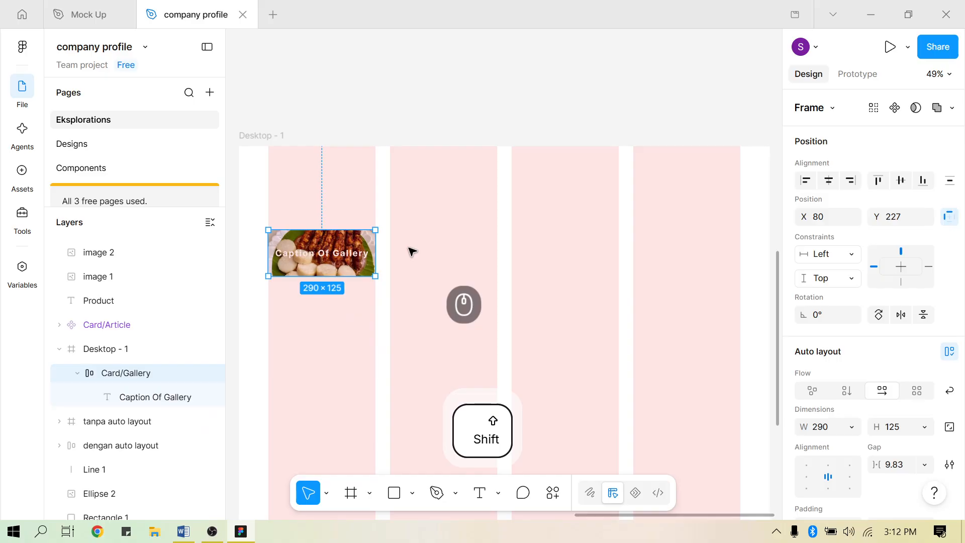
pyautogui.hotkey('shift', 'a')
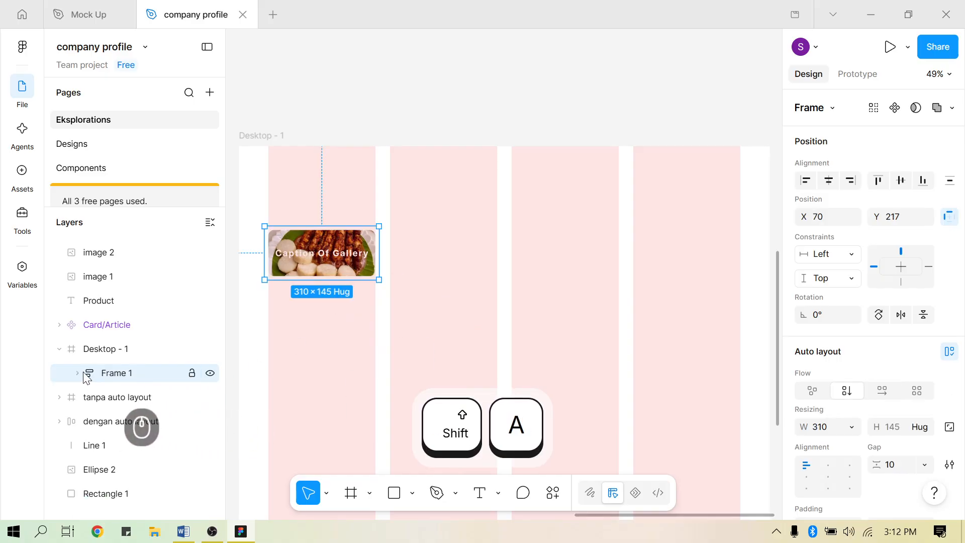
# Expand the new auto layout frame around the gallery card and rename it "Group of Galleries"
pyautogui.click(77, 374)
pyautogui.doubleClick(117, 373)
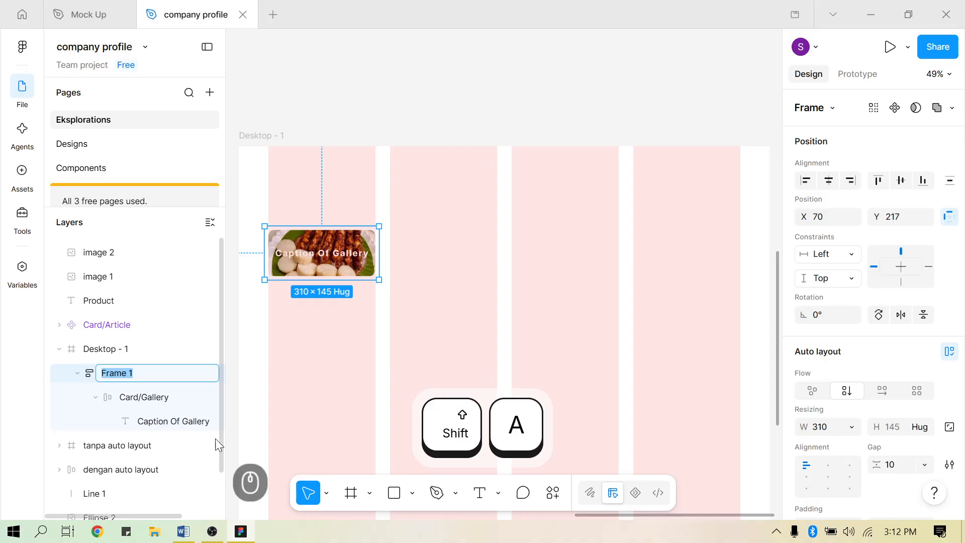
pyautogui.write('Group ')
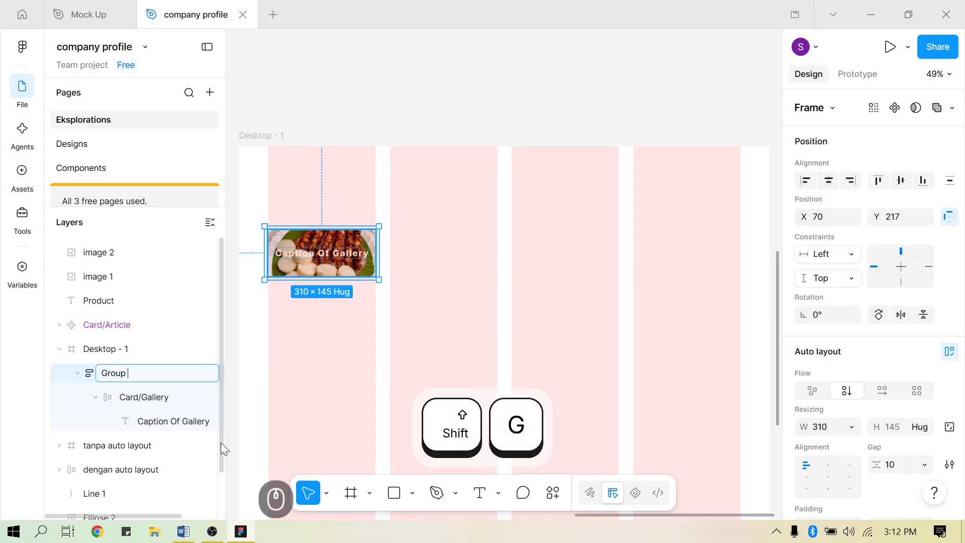
pyautogui.write('of Galleries')
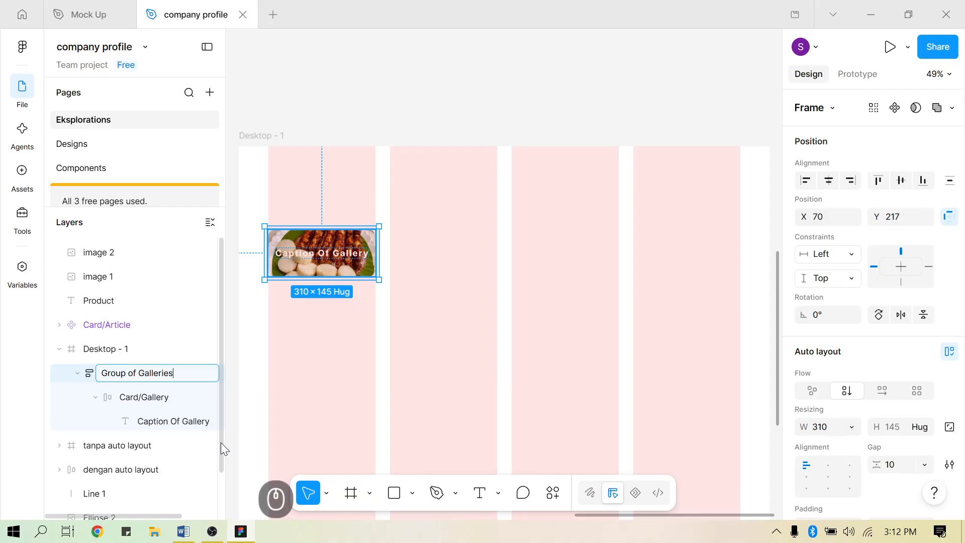
pyautogui.press('Return')
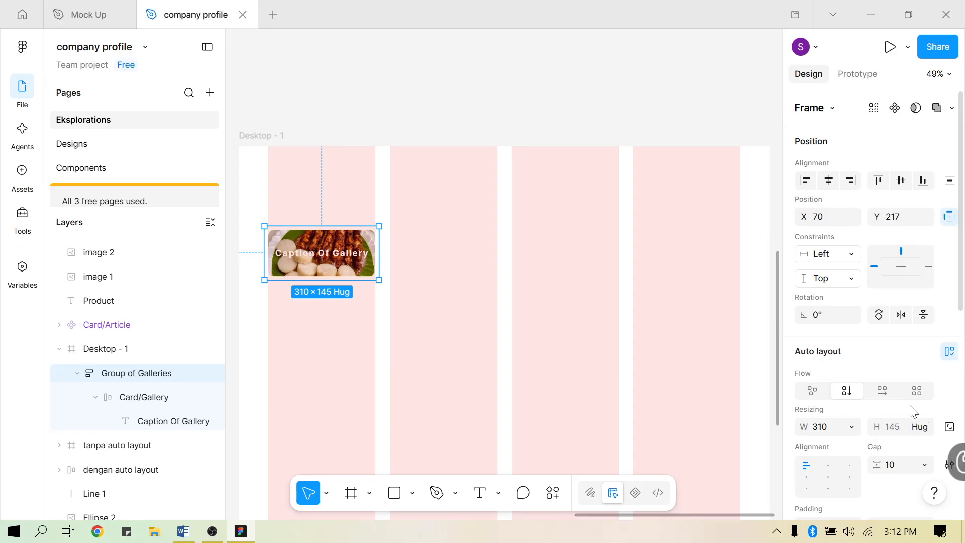
# Change the Group of Galleries auto layout flow to a grid of 4 columns by 1 row
pyautogui.click(918, 391)
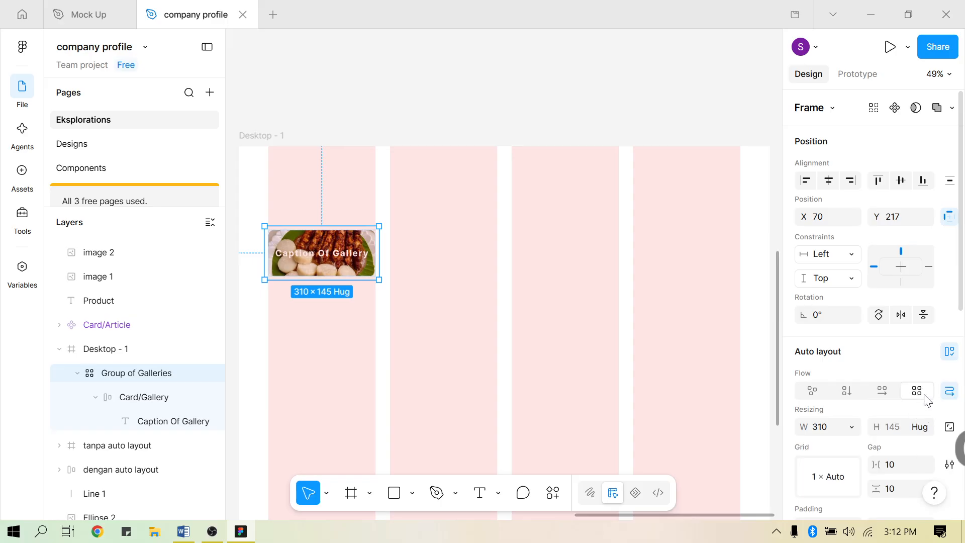
pyautogui.scroll(-3, 905, 392)
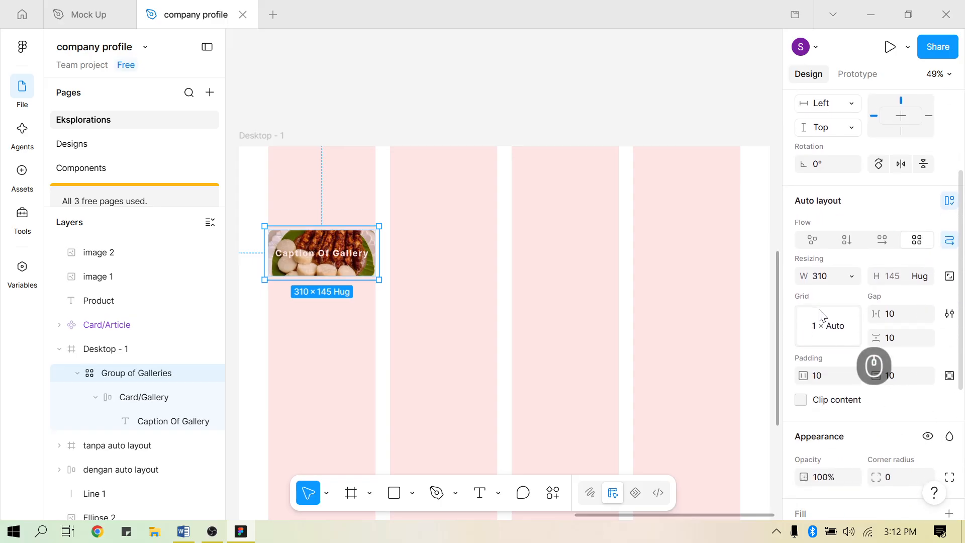
pyautogui.click(825, 328)
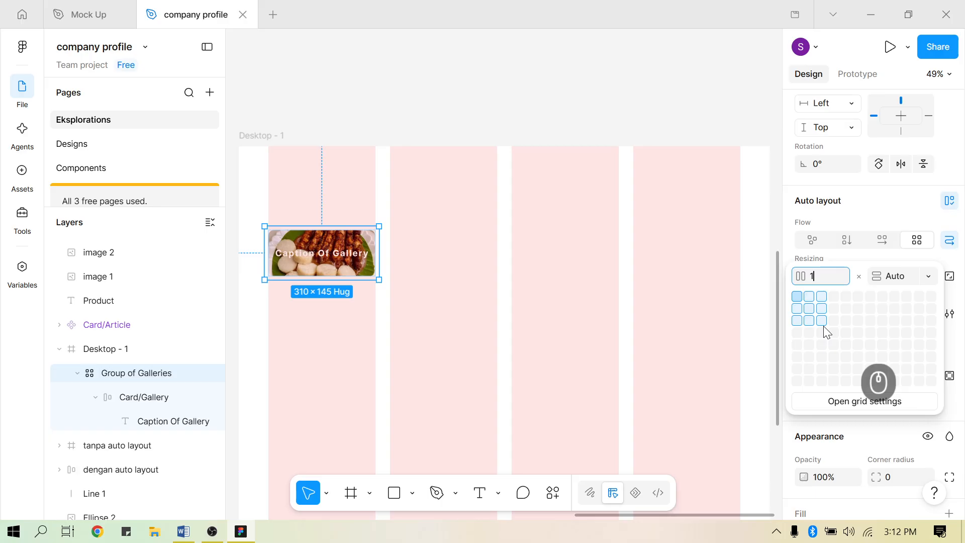
pyautogui.click(832, 298)
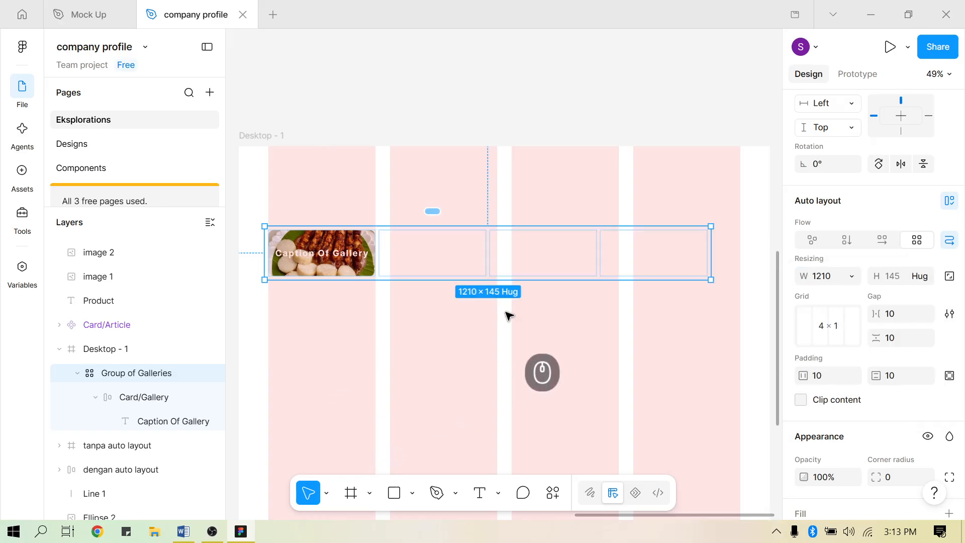
# Try narrowing the Group of Galleries grid to about 1185 wide and undo the resize, keeping the 4 × 1 grid
pyautogui.moveTo(725, 257); pyautogui.dragTo(701, 260)
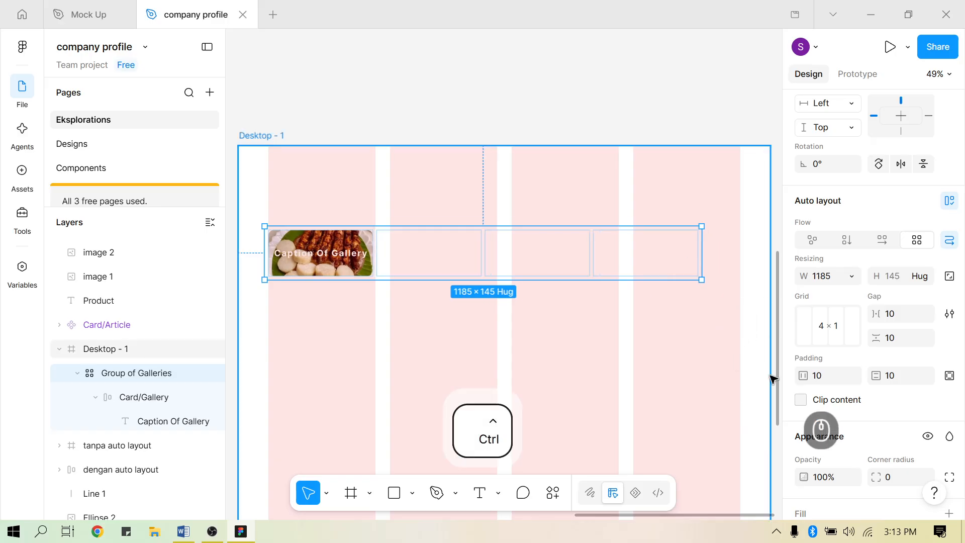
pyautogui.hotkey('ctrl', 'z')
pyautogui.hotkey('ctrl', 'z')
pyautogui.hotkey('ctrl', 'y')
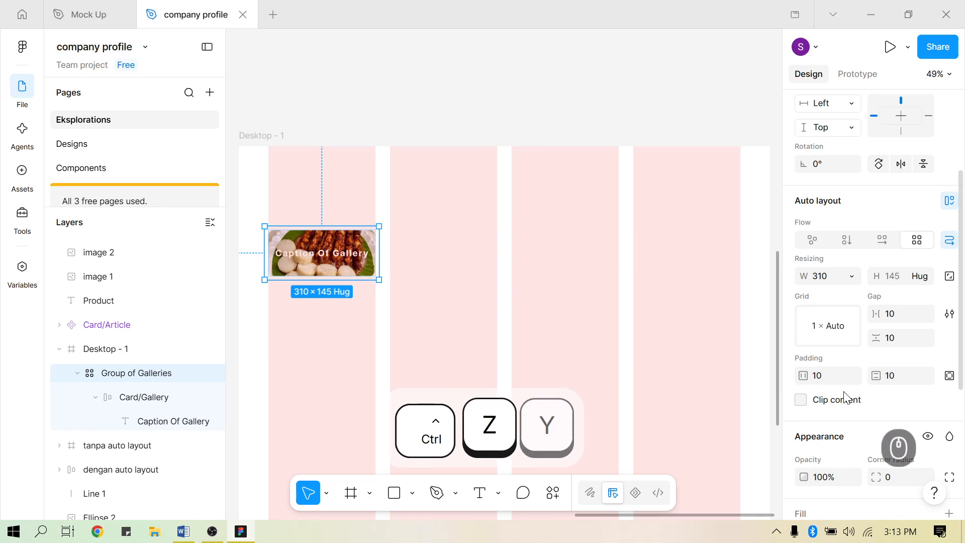
pyautogui.click(490, 338)
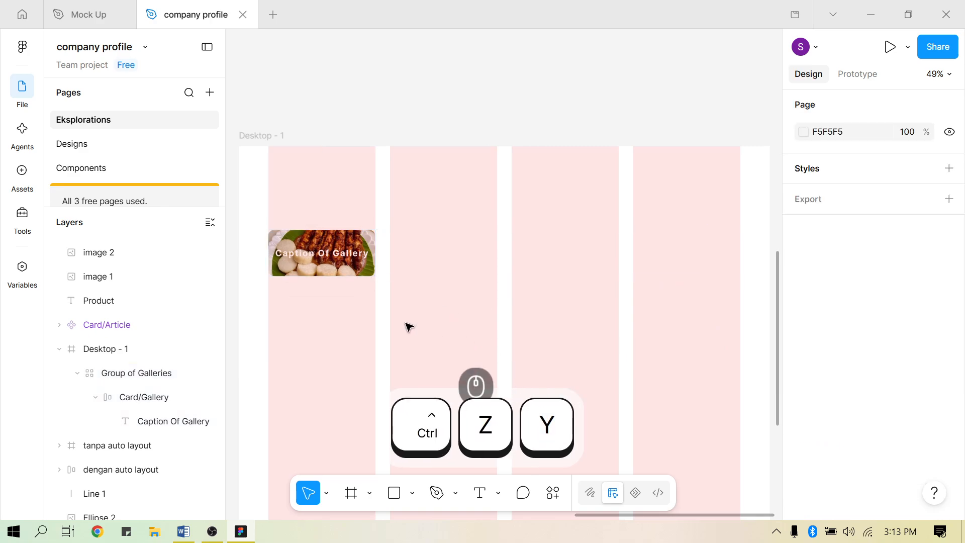
# Duplicate the Card/Gallery card inside Group of Galleries until the grid holds three full rows of four cards
pyautogui.click(324, 262)
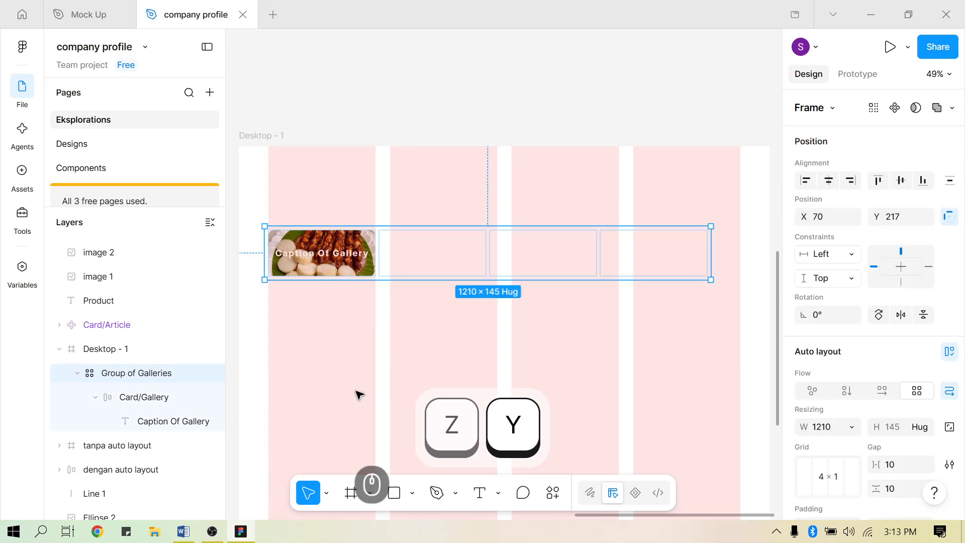
pyautogui.scroll(2, 334, 285)
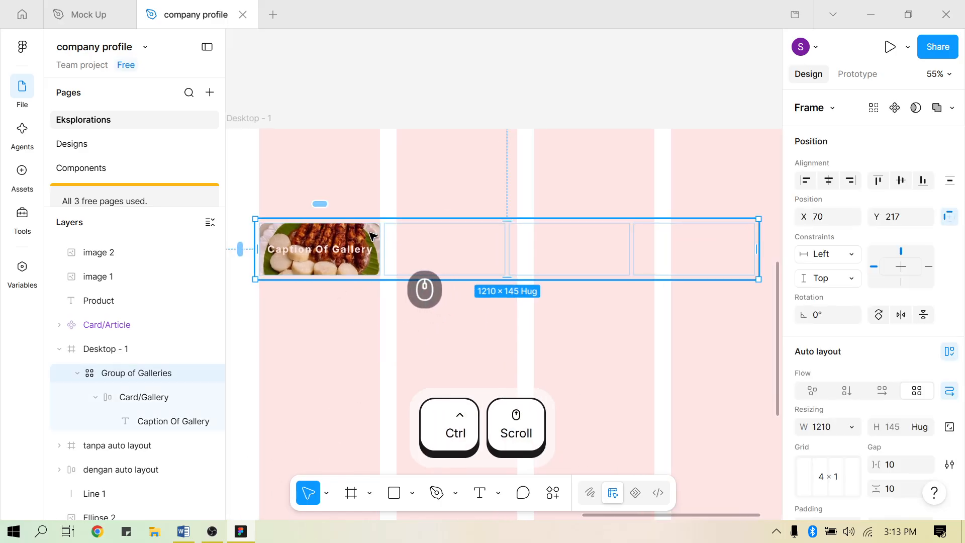
pyautogui.click(142, 398)
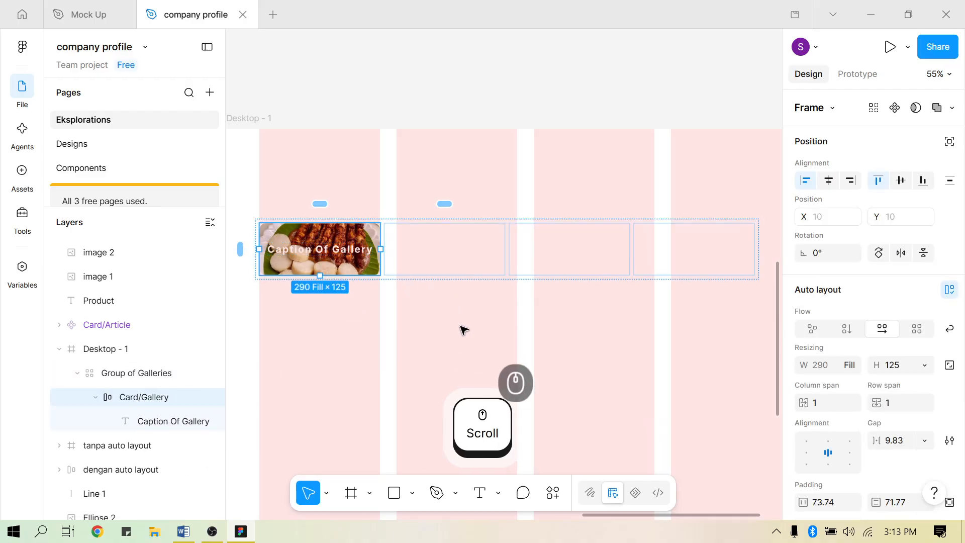
pyautogui.press('ctrl')
pyautogui.hotkey('ctrl', 'd')
pyautogui.hotkey('ctrl', 'd')
pyautogui.hotkey('ctrl', 'd')
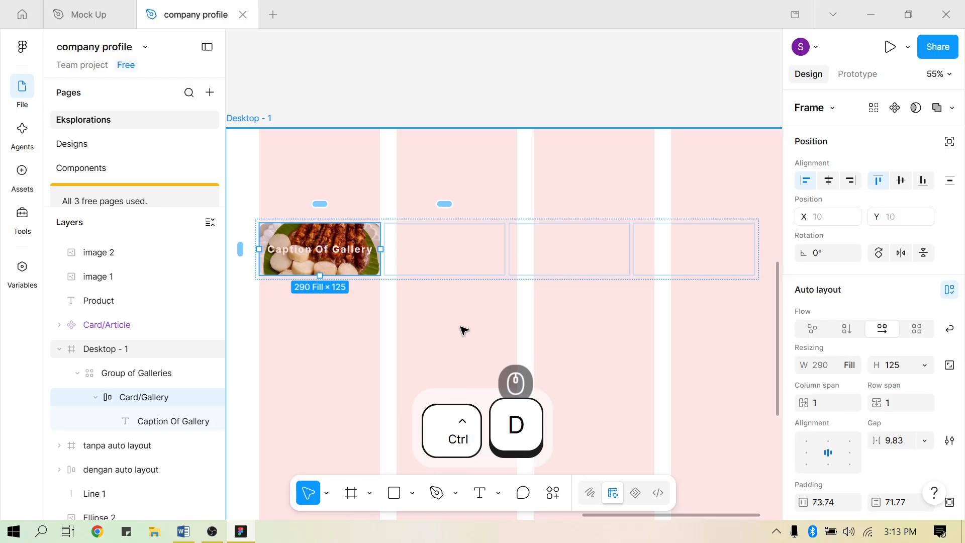
pyautogui.hotkey('ctrl', 'd')
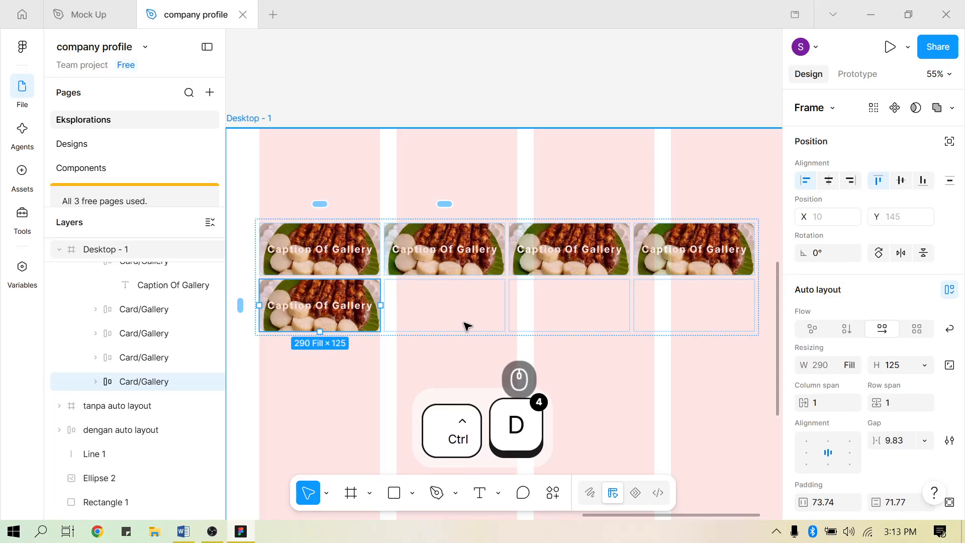
pyautogui.hotkey('ctrl', 'd')
pyautogui.hotkey('ctrl', 'd')
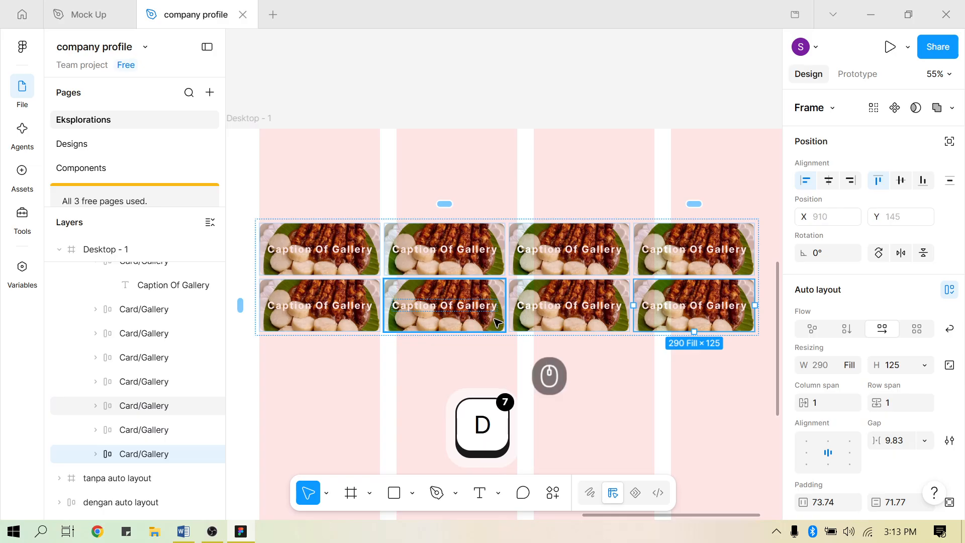
pyautogui.hotkey('ctrl', 'd')
pyautogui.hotkey('ctrl', 'd')
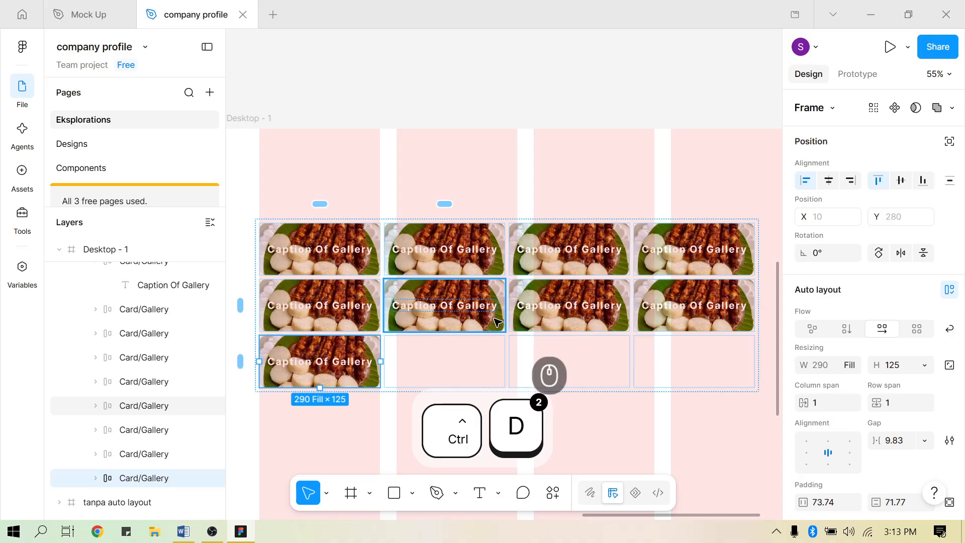
pyautogui.hotkey('ctrl', 'd')
pyautogui.hotkey('ctrl', 'd')
pyautogui.hotkey('ctrl', 'd')
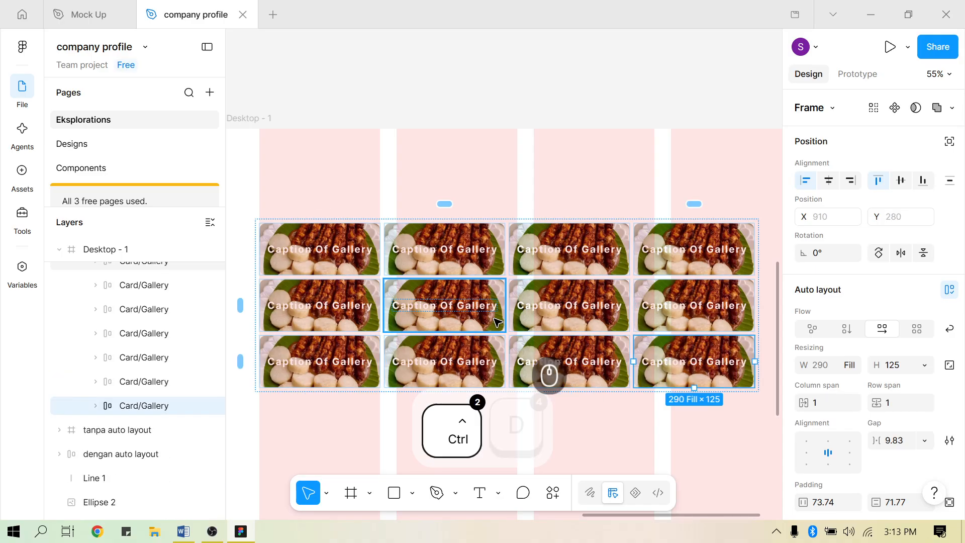
# Try adjusting the column gap of the Group of Galleries grid and undo the changes
pyautogui.scroll(-2, 497, 322)
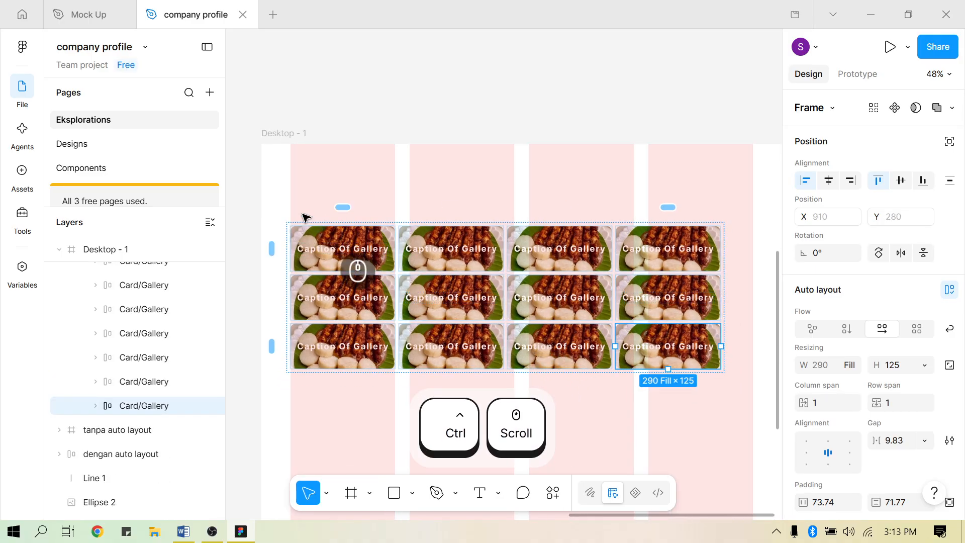
pyautogui.scroll(5, 211, 321)
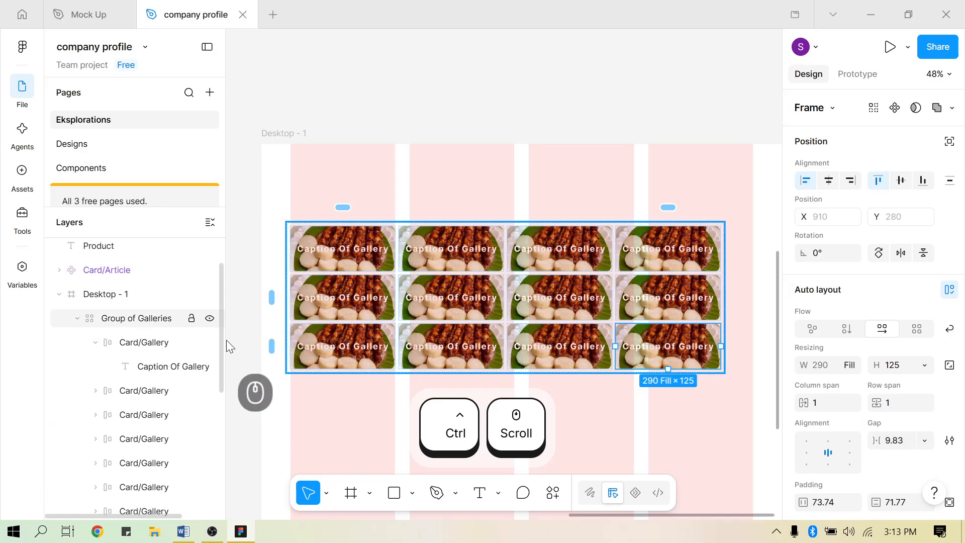
pyautogui.click(483, 271)
pyautogui.scroll(-2, 873, 411)
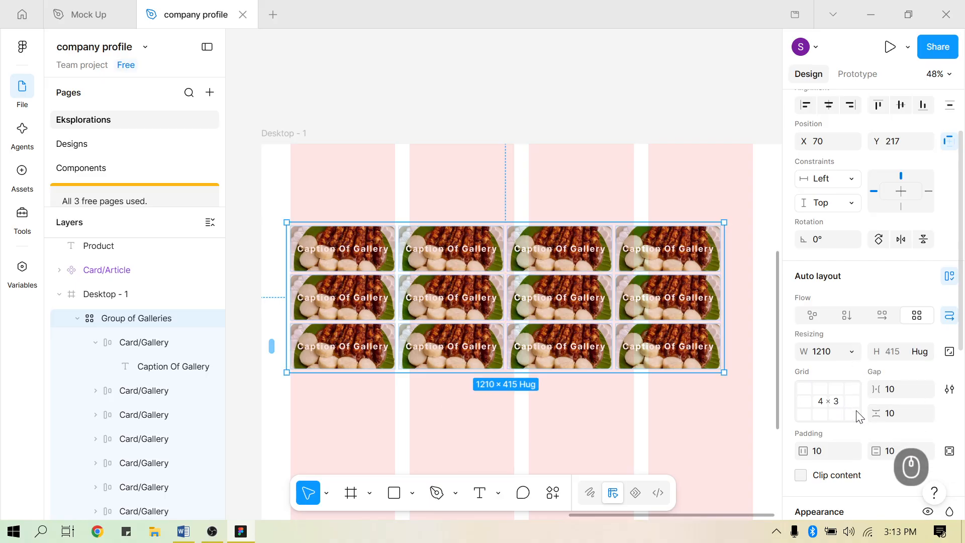
pyautogui.moveTo(878, 390); pyautogui.dragTo(891, 396)
pyautogui.hotkey('ctrl', 'z')
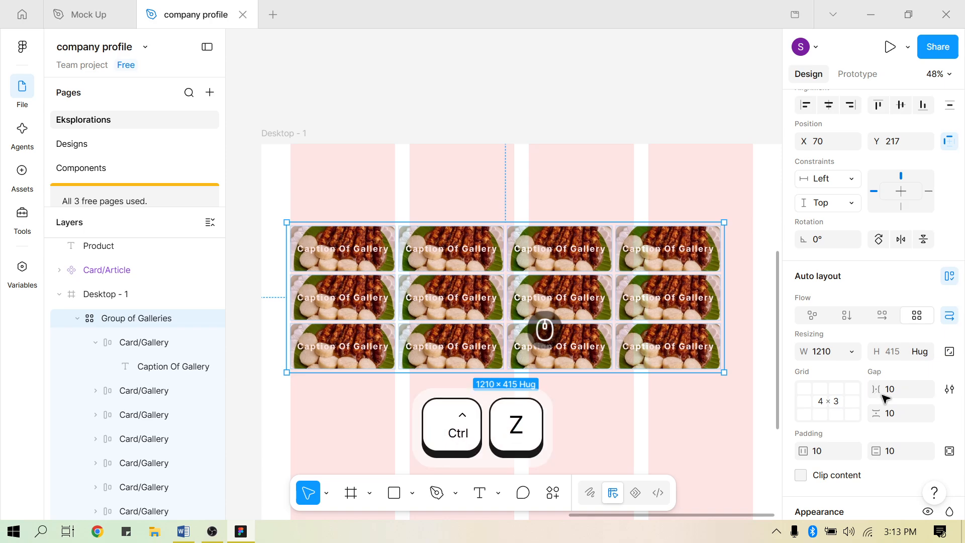
pyautogui.moveTo(876, 385); pyautogui.dragTo(7, 385)
pyautogui.hotkey('ctrl', 'z')
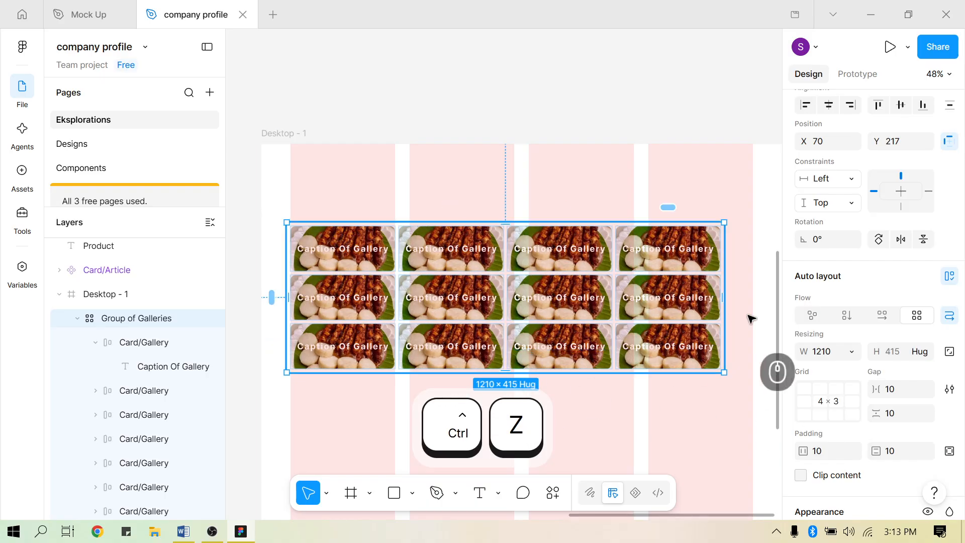
# Try setting the Group of Galleries width to hug contents and undo the change
pyautogui.click(853, 352)
pyautogui.click(804, 370)
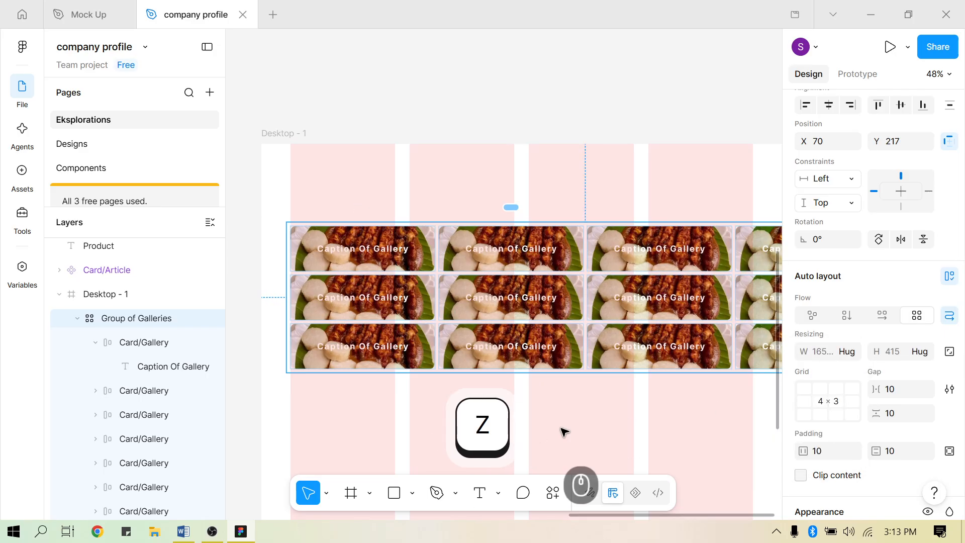
pyautogui.keyDown('ctrl'); pyautogui.scroll(-2, 636, 365); pyautogui.keyUp('ctrl')
pyautogui.keyDown('ctrl'); pyautogui.scroll(-3, 636, 364); pyautogui.keyUp('ctrl')
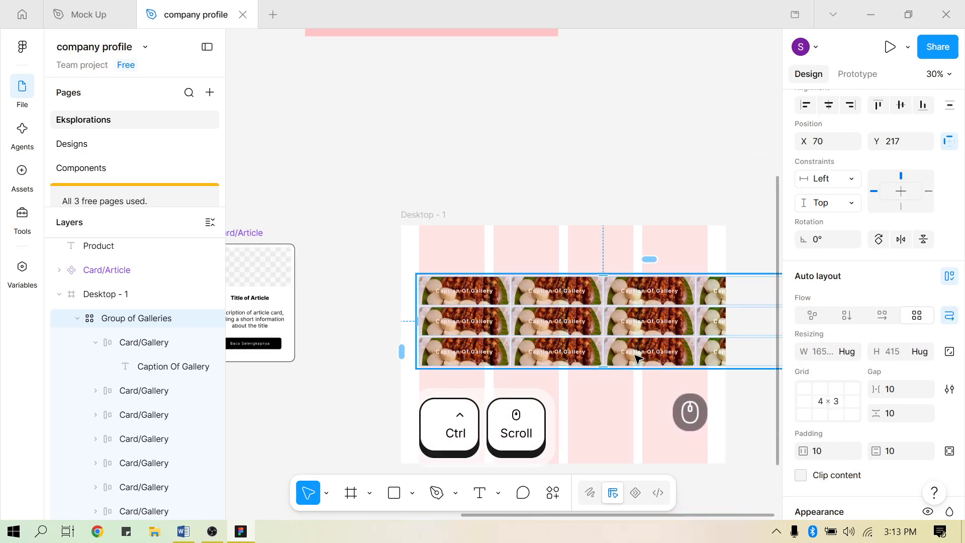
pyautogui.keyDown('ctrl'); pyautogui.scroll(1, 636, 355); pyautogui.keyUp('ctrl')
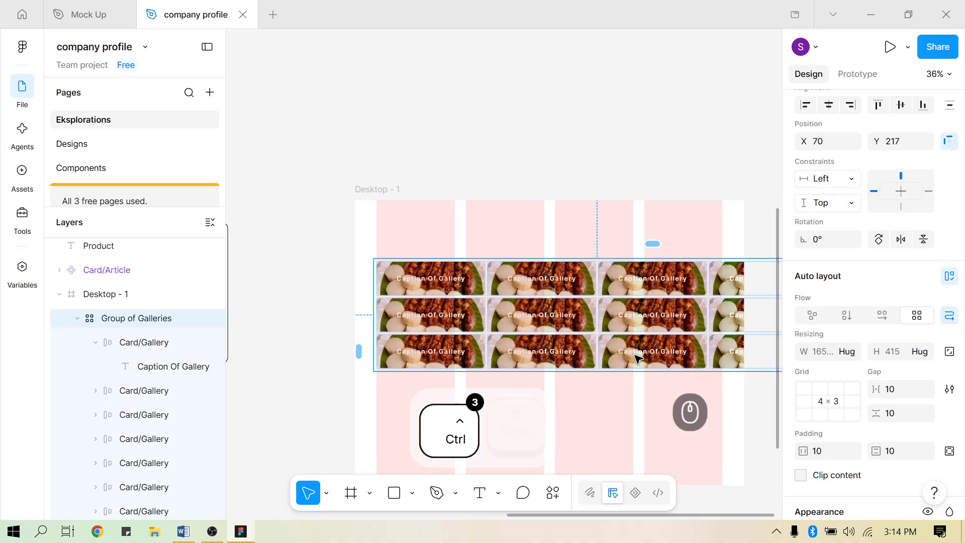
pyautogui.hotkey('ctrl', 'z')
pyautogui.keyDown('ctrl'); pyautogui.scroll(2, 654, 315); pyautogui.keyUp('ctrl')
pyautogui.scroll(-1, 655, 315)
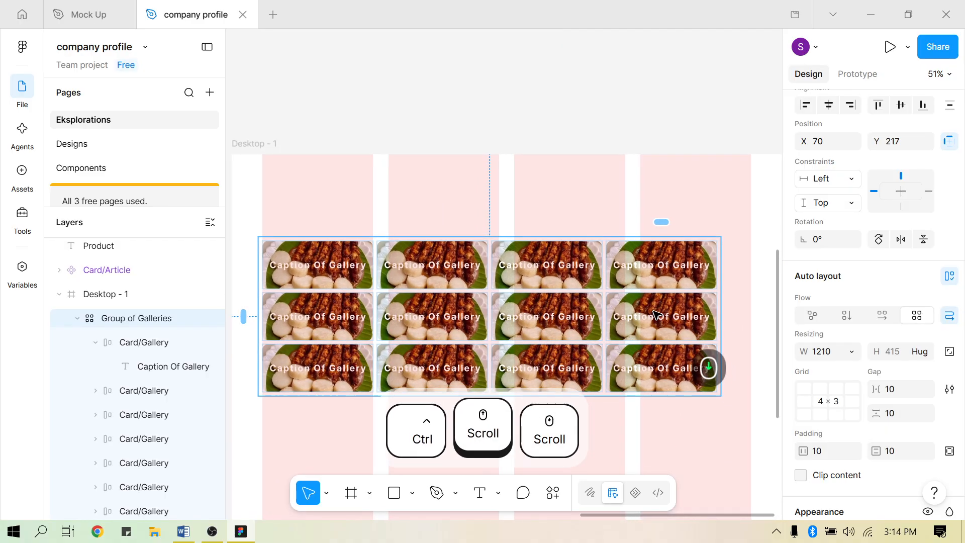
# Widen the Group of Galleries grid to 1290, out to the far edge of the fourth layout column
pyautogui.click(850, 355)
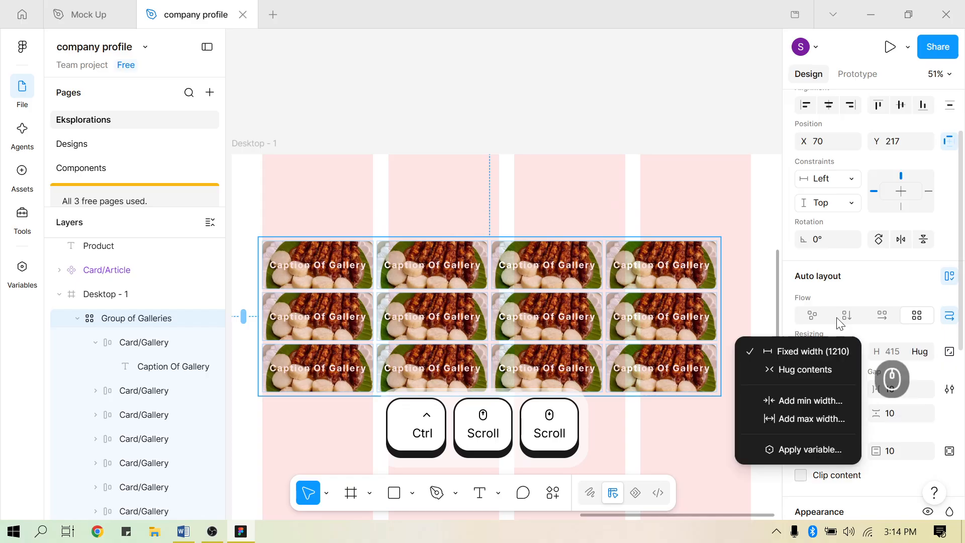
pyautogui.click(740, 274)
pyautogui.moveTo(721, 311); pyautogui.dragTo(751, 320)
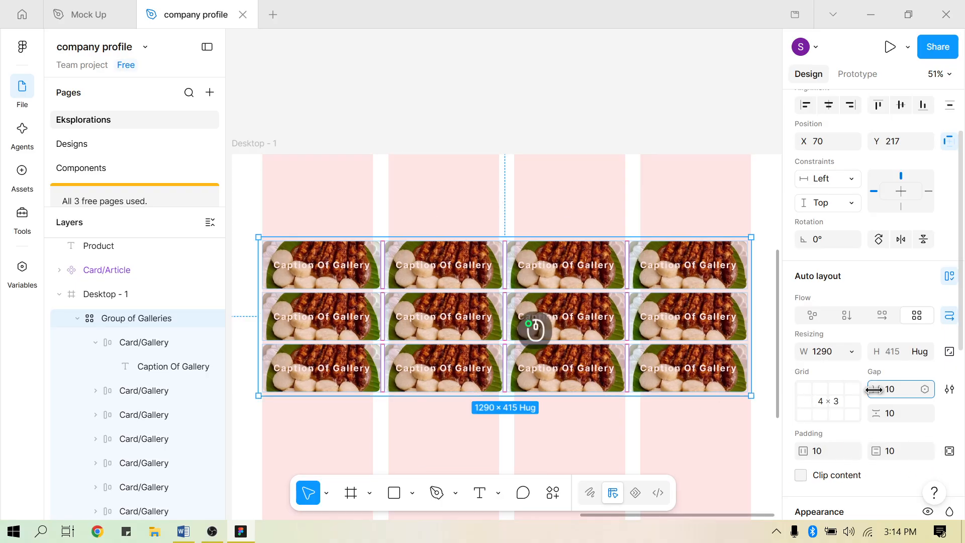
# Set the Group of Galleries grid gaps to 42 between columns and 53 between rows
pyautogui.moveTo(874, 390); pyautogui.dragTo(922, 390)
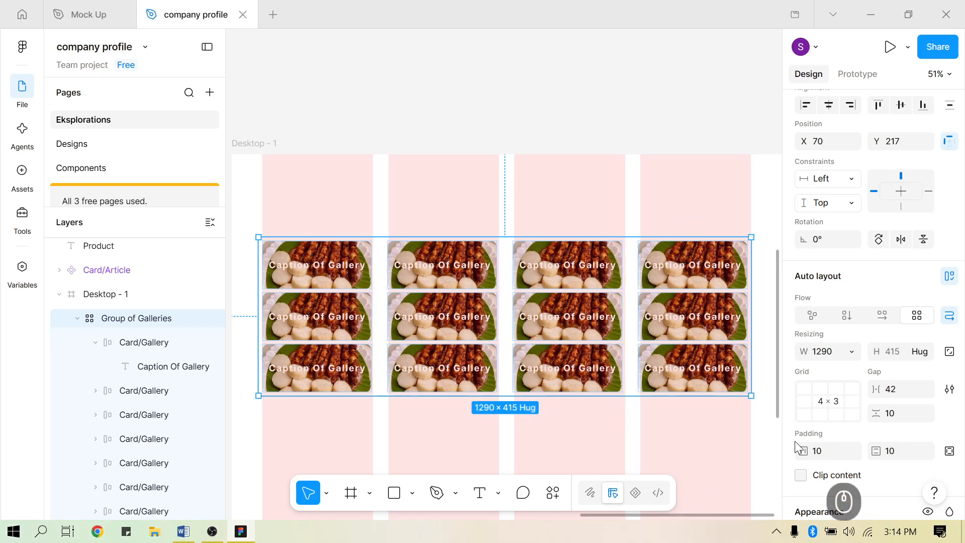
pyautogui.moveTo(875, 414); pyautogui.dragTo(635, 433)
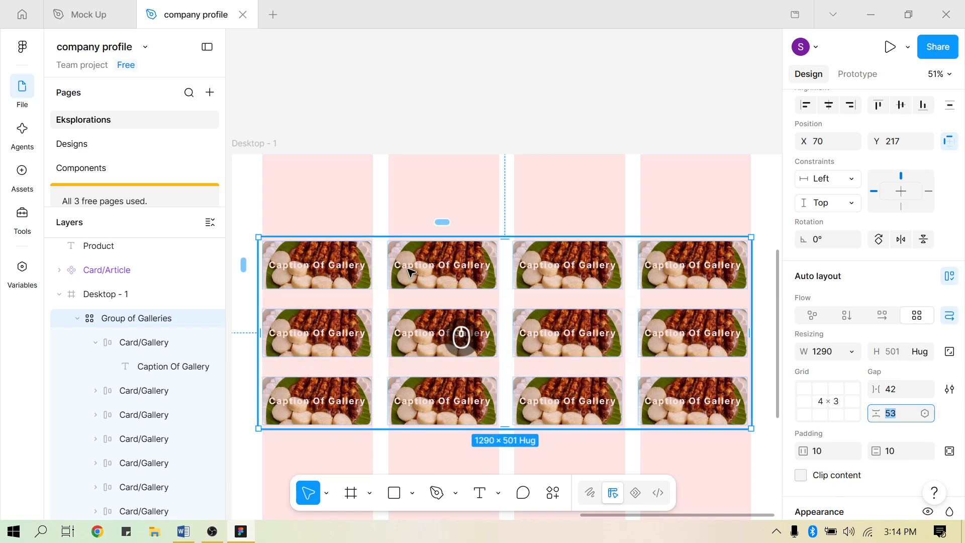
pyautogui.keyDown('ctrl'); pyautogui.scroll(-2, 481, 203); pyautogui.keyUp('ctrl')
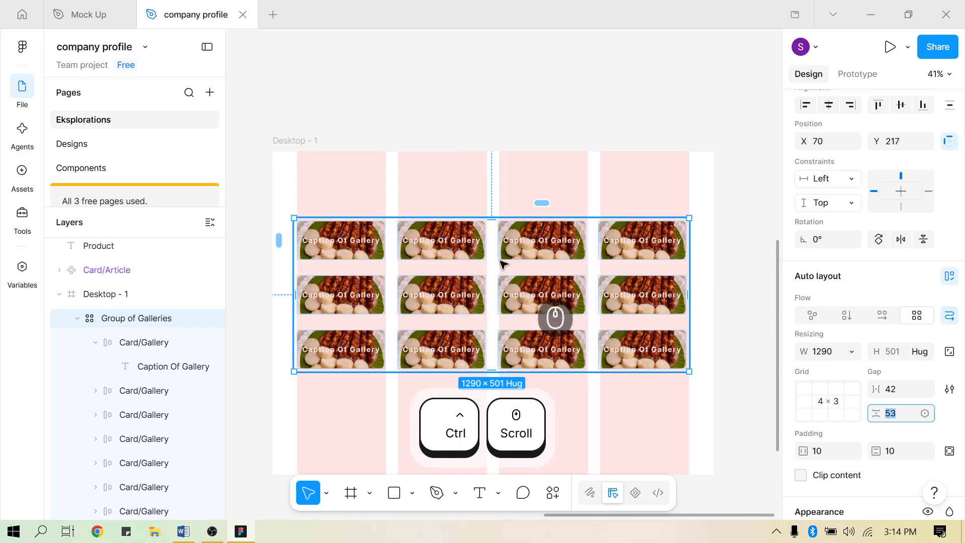
pyautogui.click(603, 418)
pyautogui.keyDown('ctrl'); pyautogui.scroll(4, 495, 289); pyautogui.keyUp('ctrl')
pyautogui.keyDown('ctrl'); pyautogui.scroll(2, 502, 302); pyautogui.keyUp('ctrl')
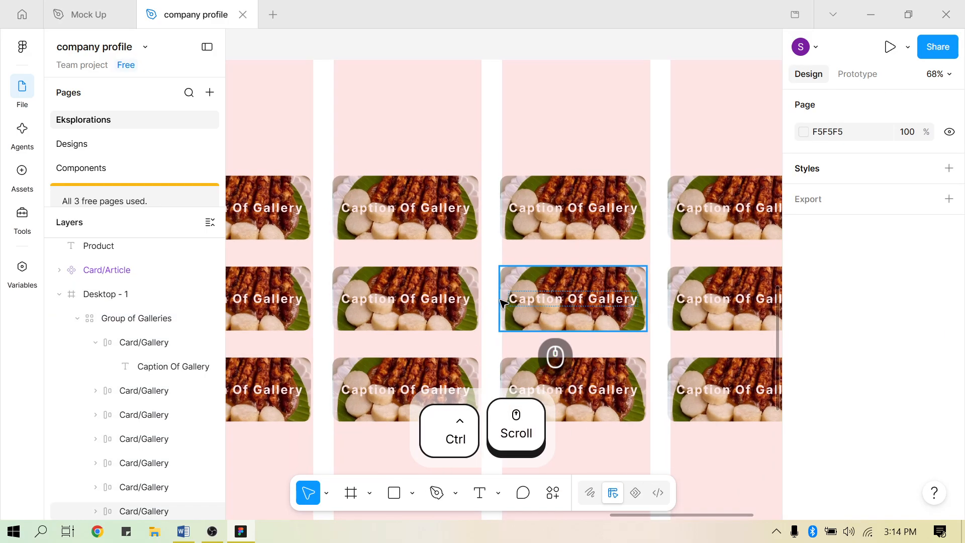
# Set both the horizontal and vertical padding of Group of Galleries to 0
pyautogui.click(518, 237)
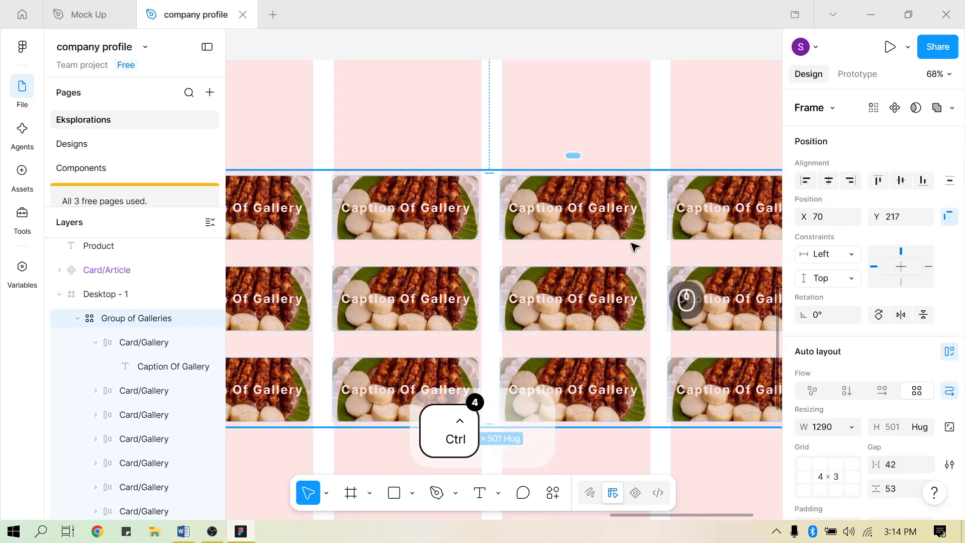
pyautogui.hscroll(1, 635, 246)
pyautogui.keyDown('ctrl'); pyautogui.scroll(1, 636, 247); pyautogui.keyUp('ctrl')
pyautogui.keyDown('shift'); pyautogui.hscroll(1, 635, 247); pyautogui.keyUp('shift')
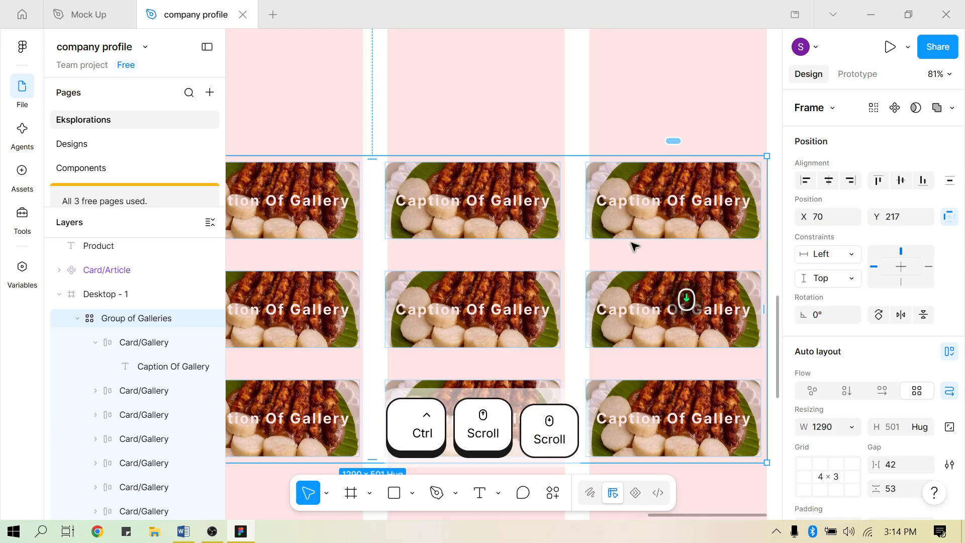
pyautogui.keyDown('ctrl'); pyautogui.scroll(4, 635, 246); pyautogui.keyUp('ctrl')
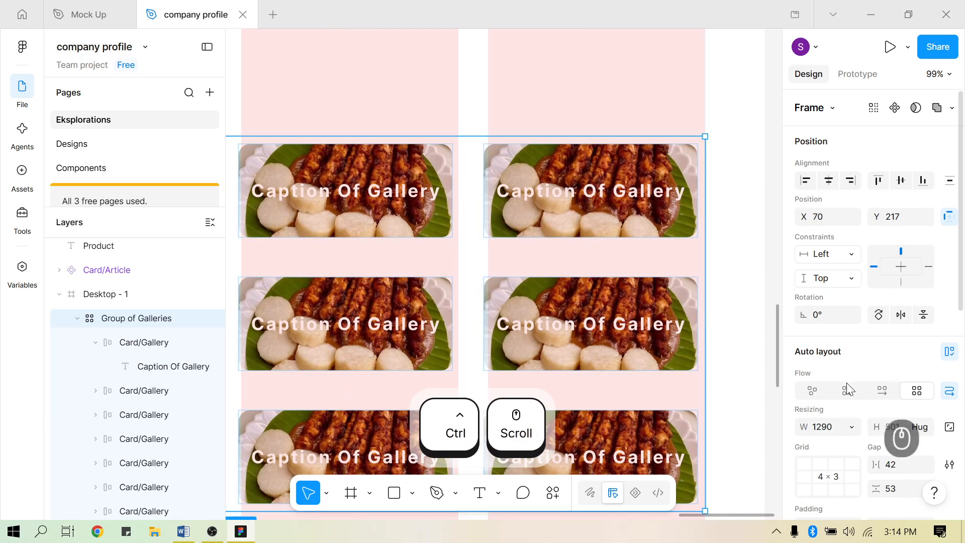
pyautogui.scroll(-5, 845, 384)
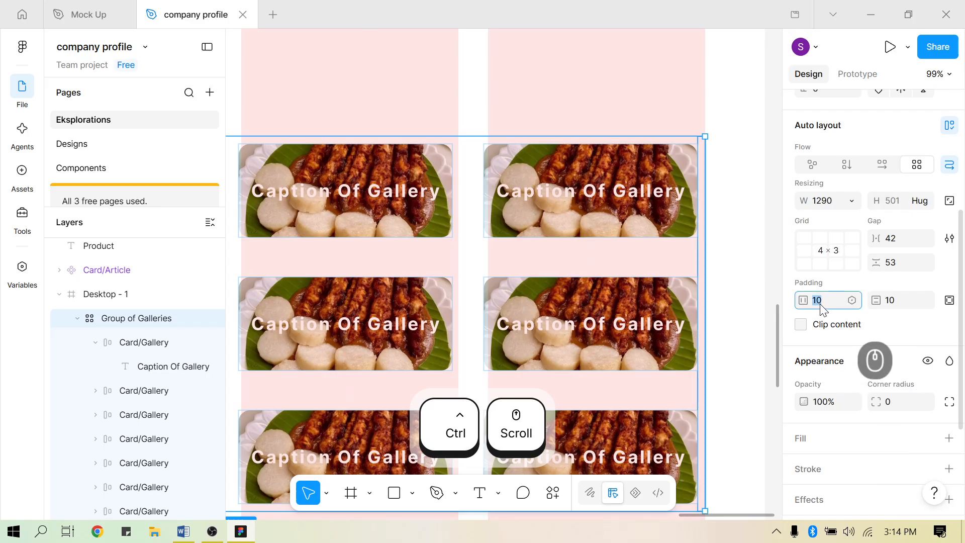
pyautogui.press('Return')
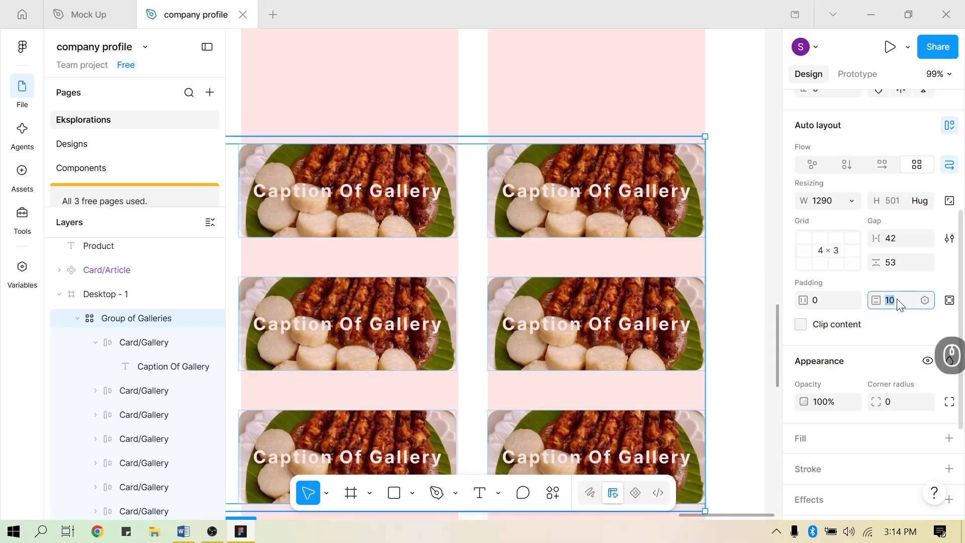
pyautogui.write('0')
pyautogui.press('Return')
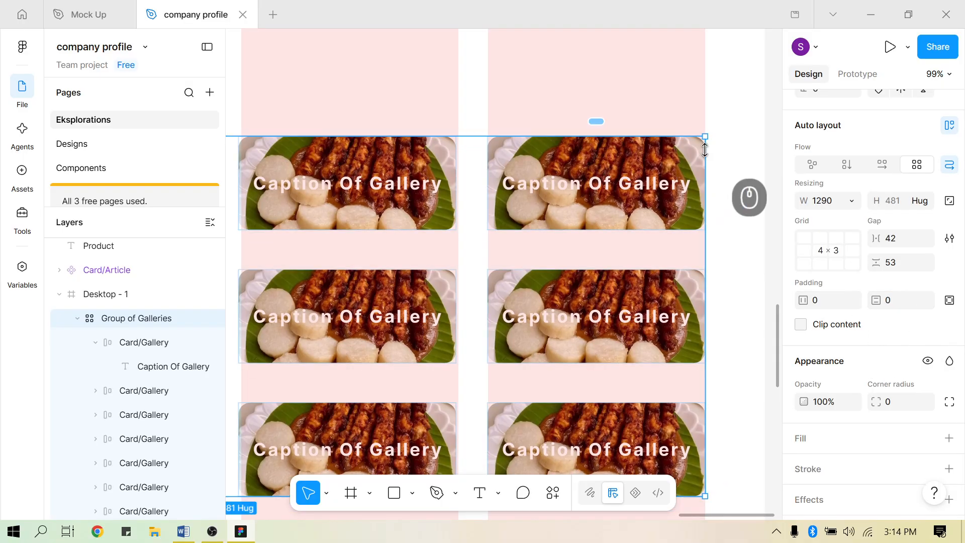
pyautogui.click(735, 181)
pyautogui.scroll(-5, 535, 318)
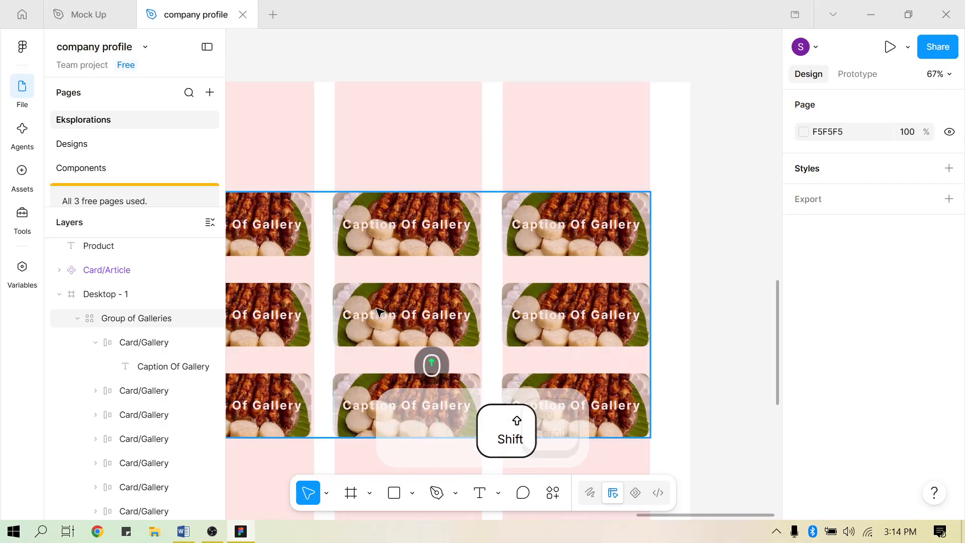
# Move Group of Galleries to X 80, aligning it with the start of the first layout column at Y 217
pyautogui.hscroll(-3, 352, 311)
pyautogui.scroll(-1, 378, 311)
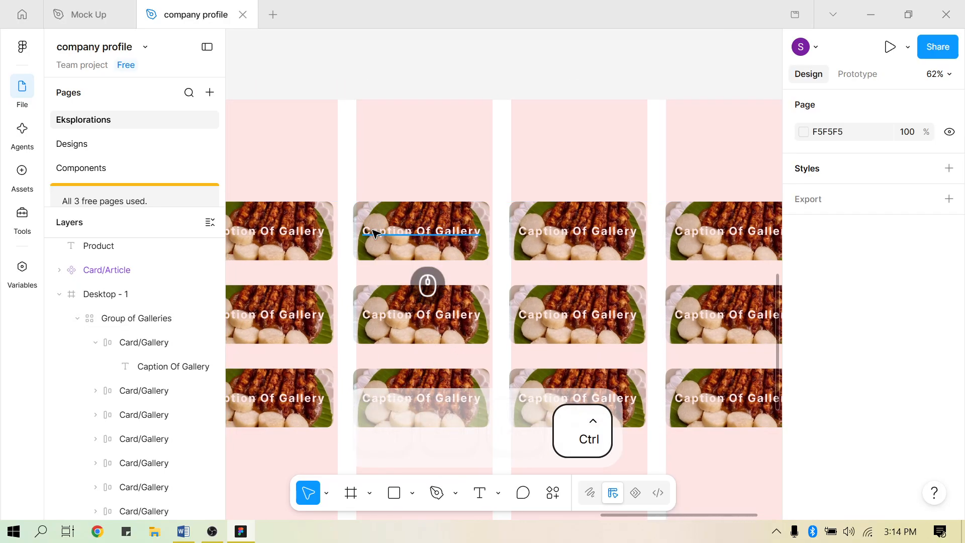
pyautogui.scroll(5, 378, 312)
pyautogui.hscroll(-2, 381, 260)
pyautogui.hscroll(-2, 383, 257)
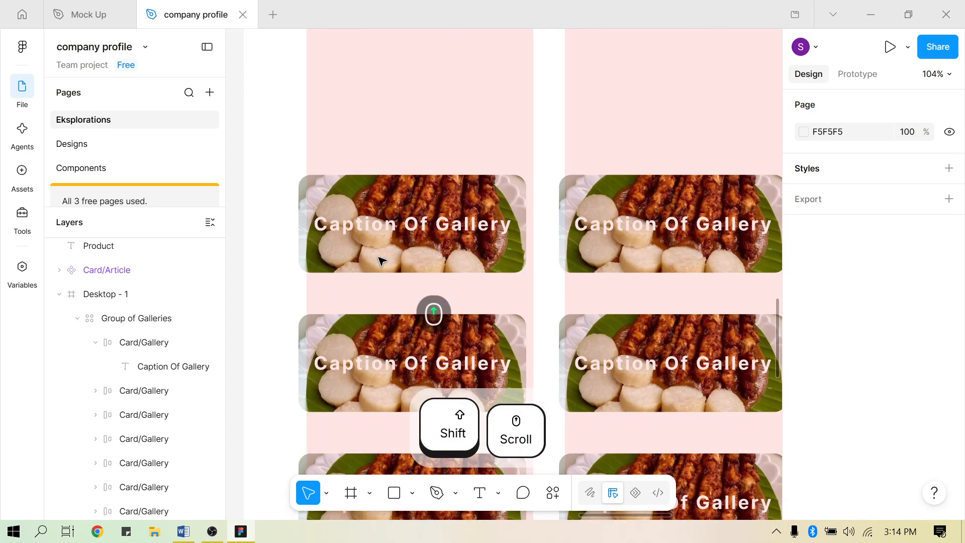
pyautogui.scroll(-2, 383, 255)
pyautogui.click(402, 218)
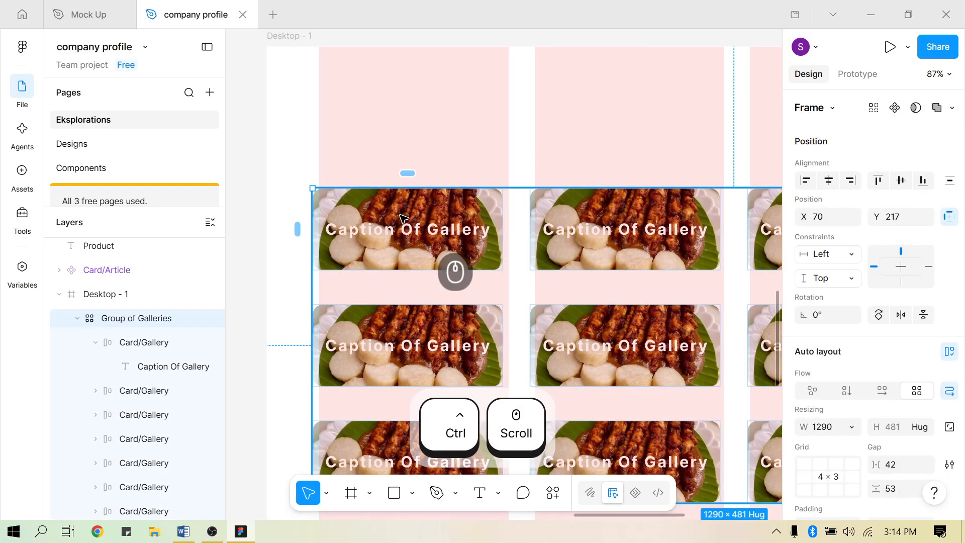
pyautogui.moveTo(402, 217); pyautogui.dragTo(410, 217)
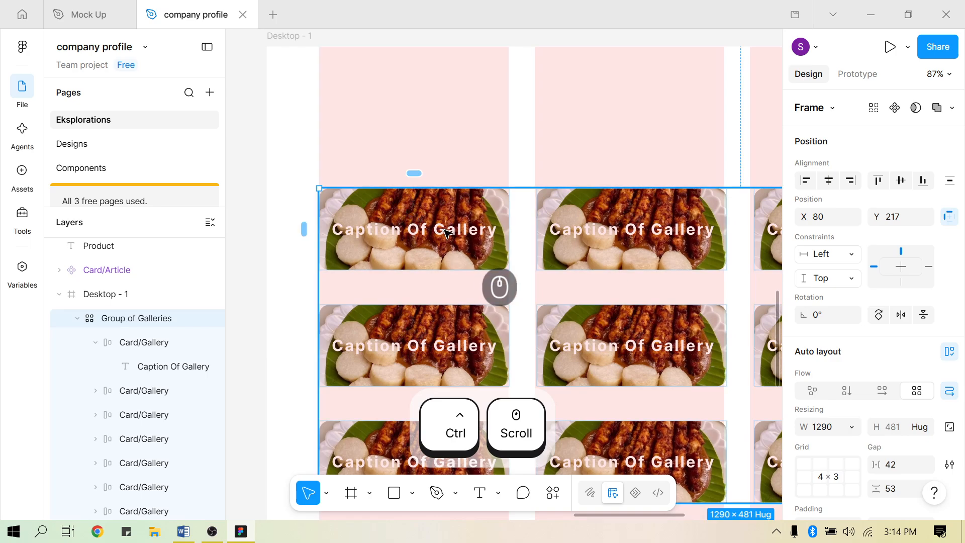
# Narrow the Group of Galleries grid to a width of 1280 so it ends at the fourth layout column's edge
pyautogui.hscroll(3, 469, 247)
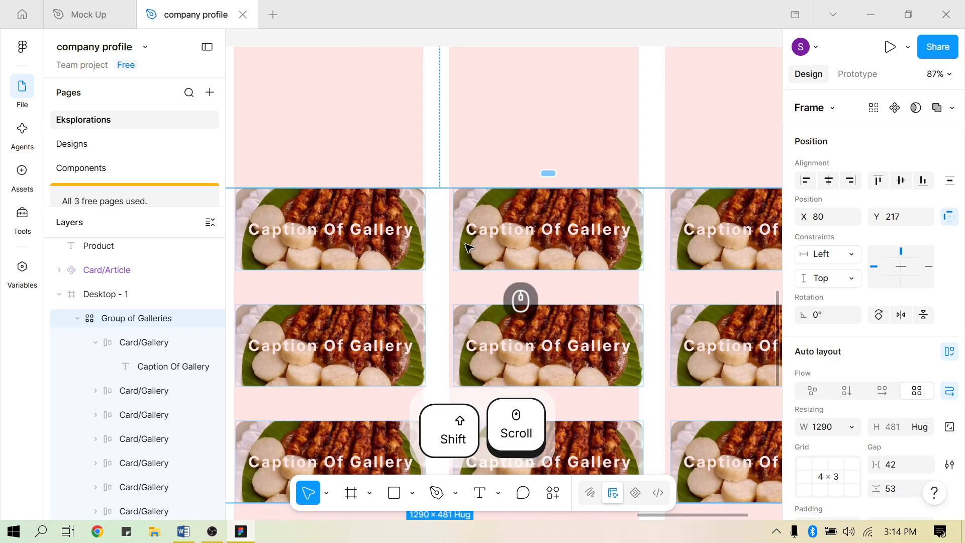
pyautogui.hscroll(3, 469, 246)
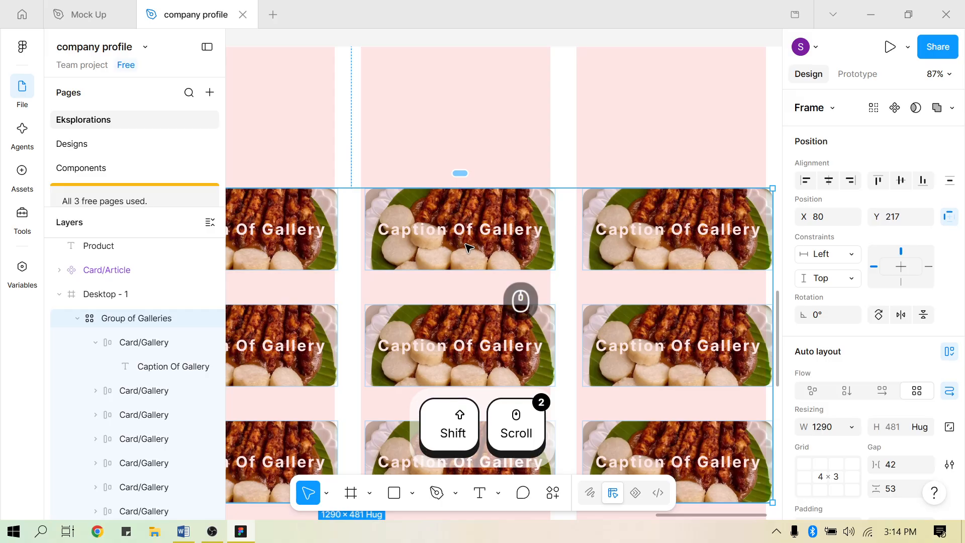
pyautogui.scroll(-3, 493, 237)
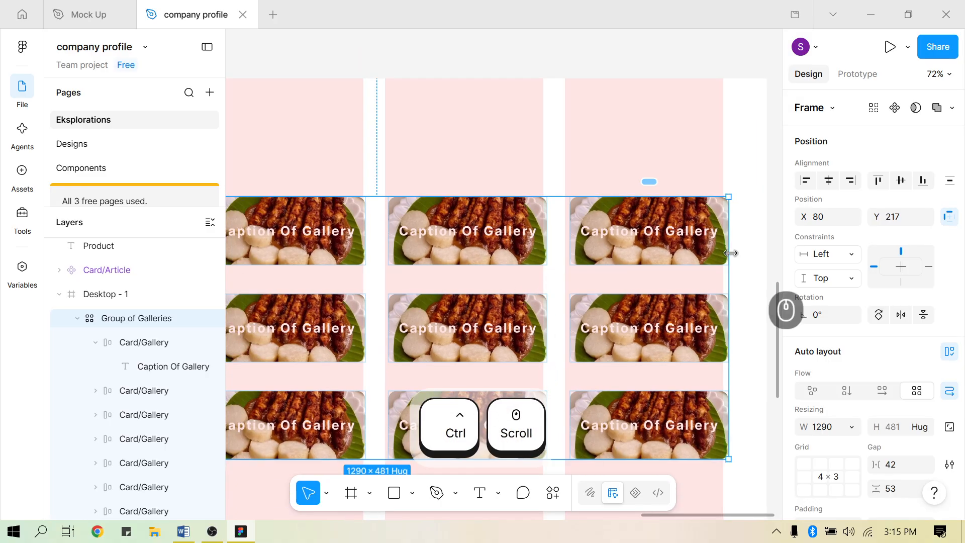
pyautogui.moveTo(725, 254); pyautogui.dragTo(722, 255)
pyautogui.scroll(-4, 500, 274)
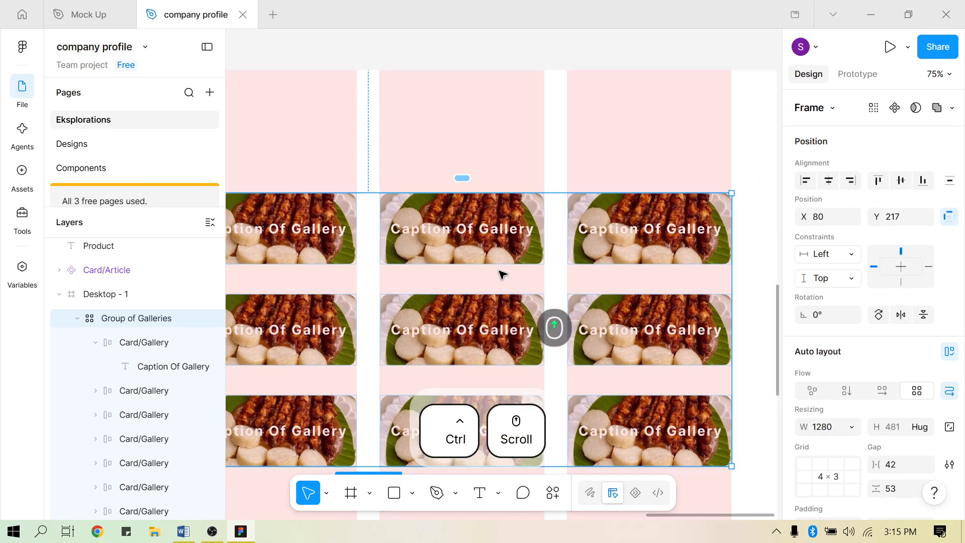
pyautogui.scroll(-3, 501, 274)
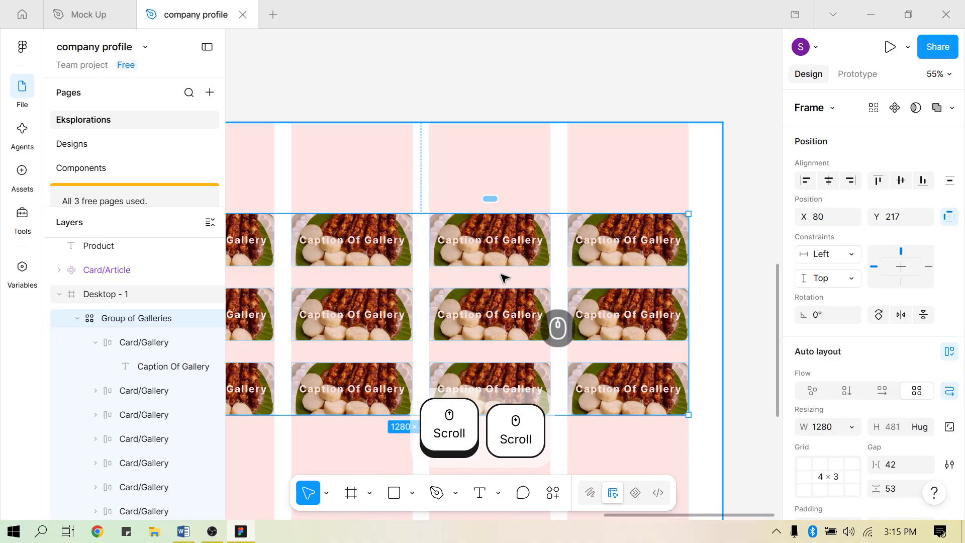
pyautogui.hscroll(-1, 321, 267)
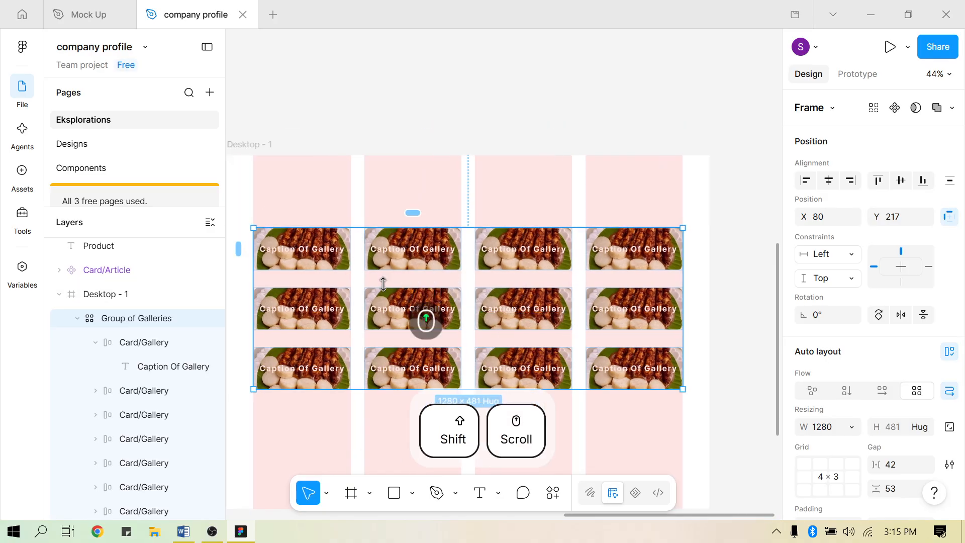
pyautogui.click(640, 95)
pyautogui.click(358, 305)
pyautogui.hscroll(-10, 359, 306)
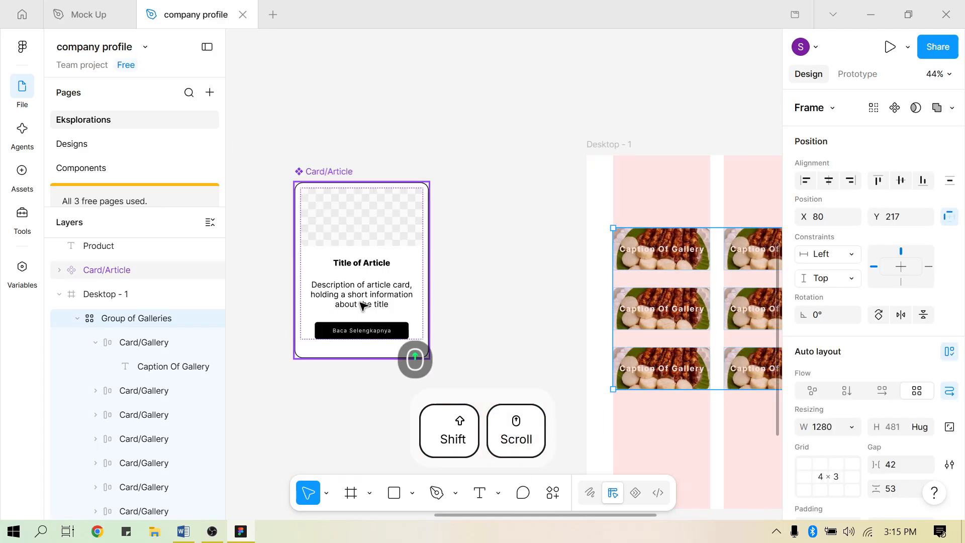
pyautogui.keyDown('ctrl'); pyautogui.scroll(-2, 361, 305); pyautogui.keyUp('ctrl')
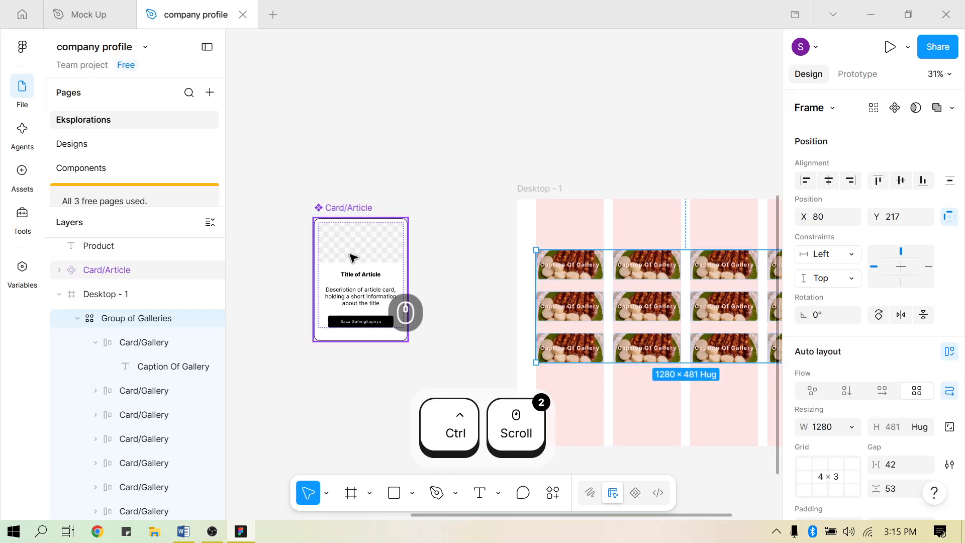
pyautogui.scroll(-5, 394, 263)
pyautogui.scroll(2, 393, 265)
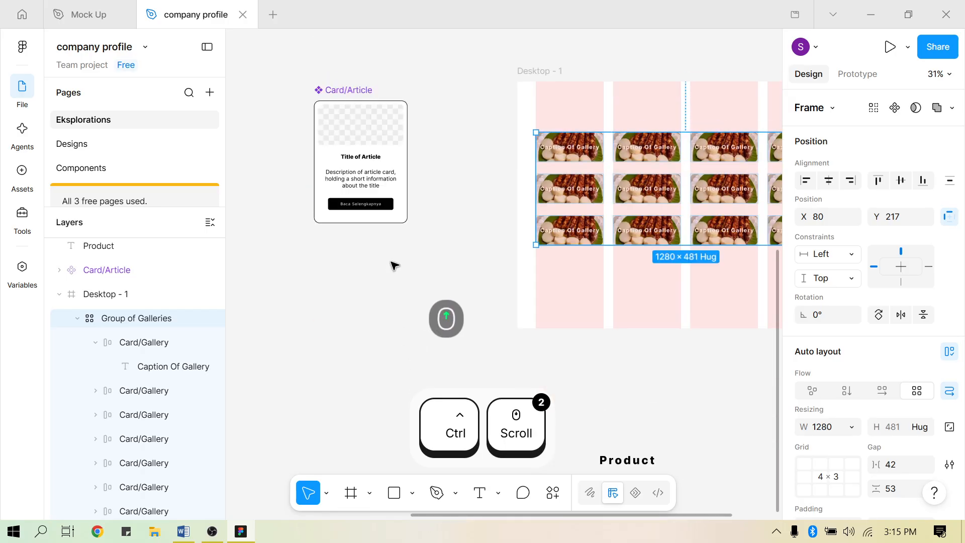
# Move Group of Galleries out of Desktop - 1 onto the empty canvas at X 318, Y 1886, below Card/Article
pyautogui.scroll(1, 394, 262)
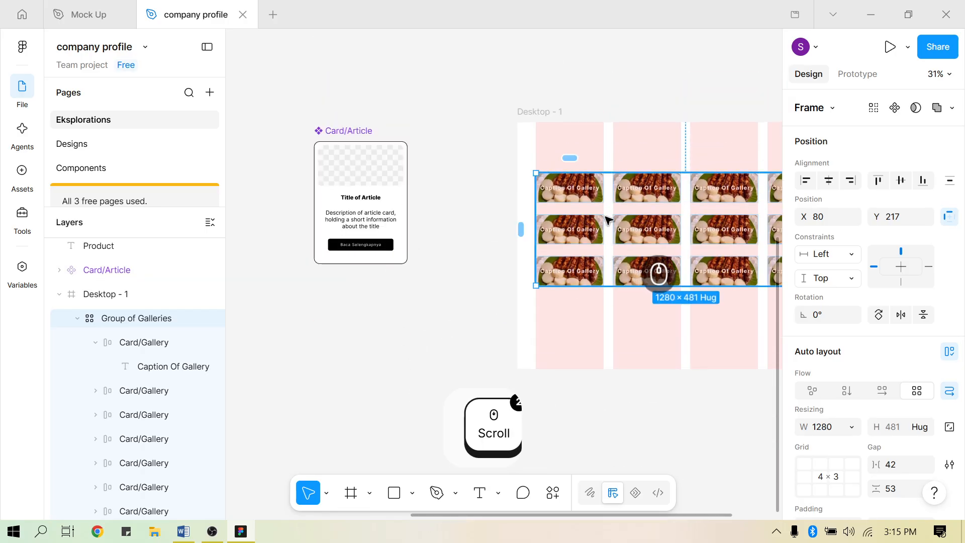
pyautogui.moveTo(599, 204); pyautogui.dragTo(440, 291)
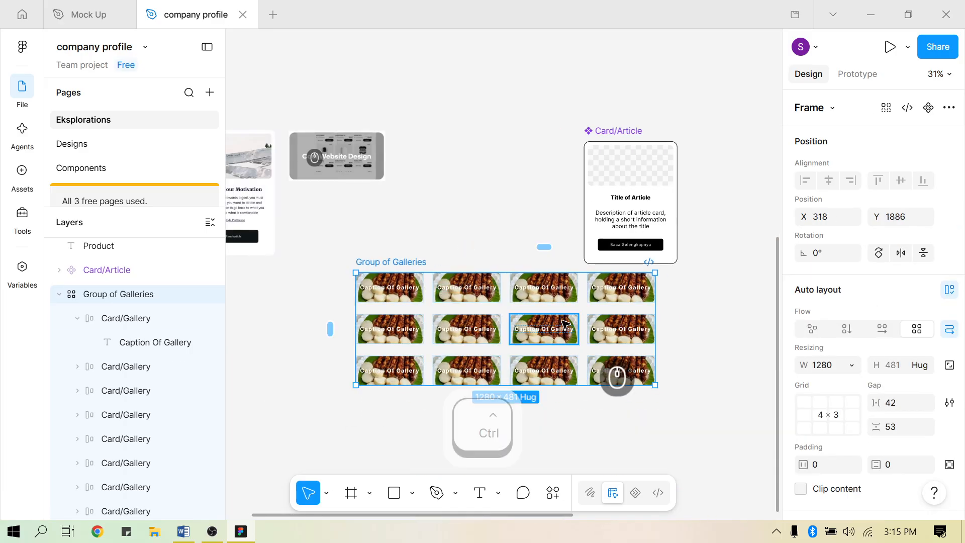
pyautogui.scroll(-5, 538, 325)
pyautogui.scroll(5, 538, 324)
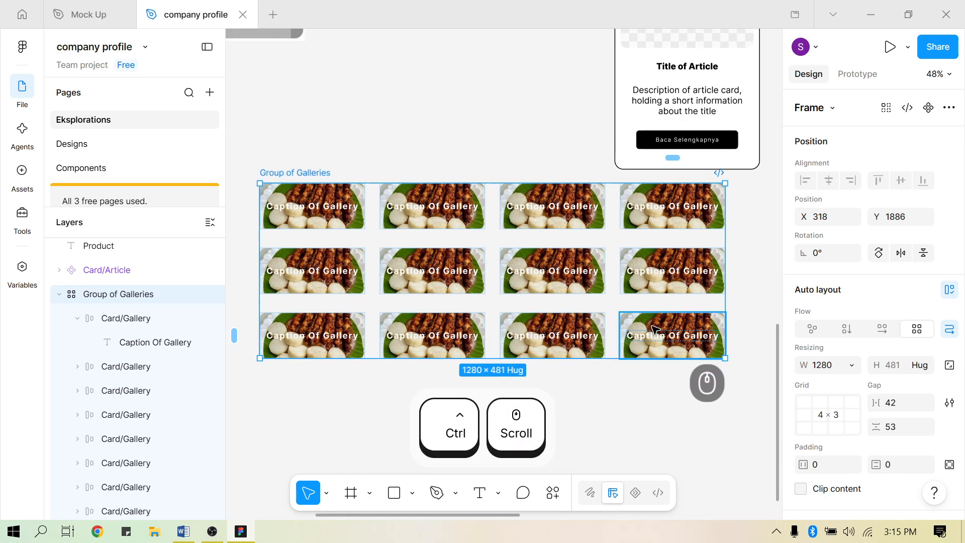
# Delete all Card/Gallery copies in the second and third rows of Group of Galleries, keeping only the first row
pyautogui.click(655, 329)
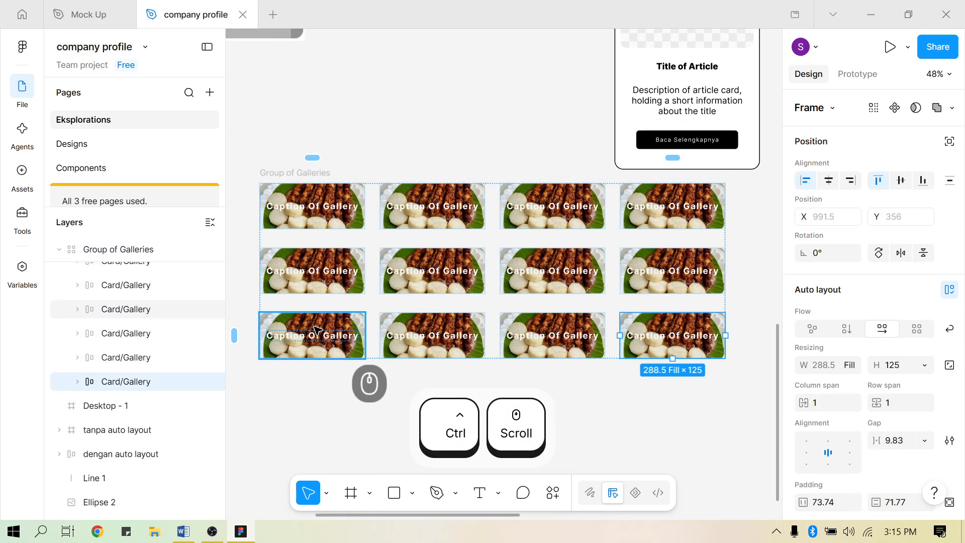
pyautogui.press('Delete')
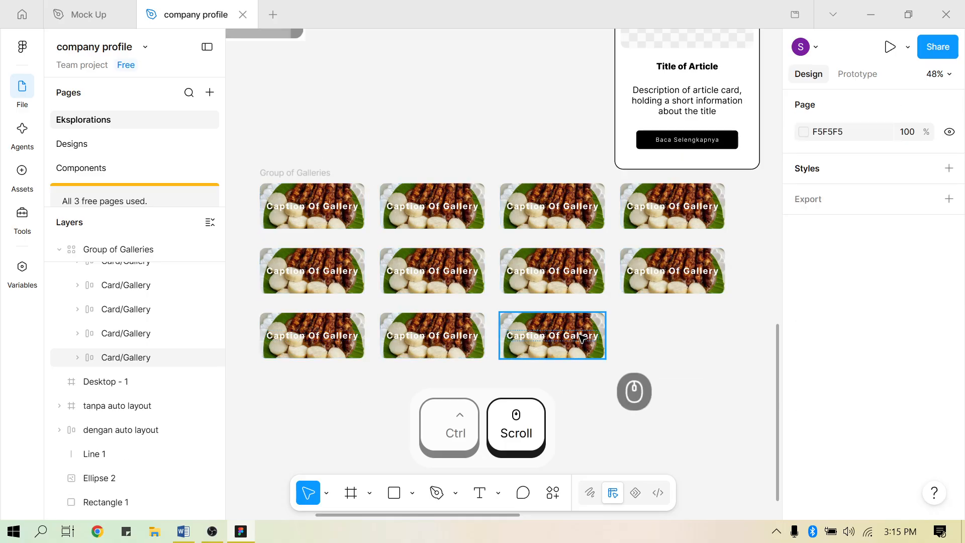
pyautogui.click(582, 337)
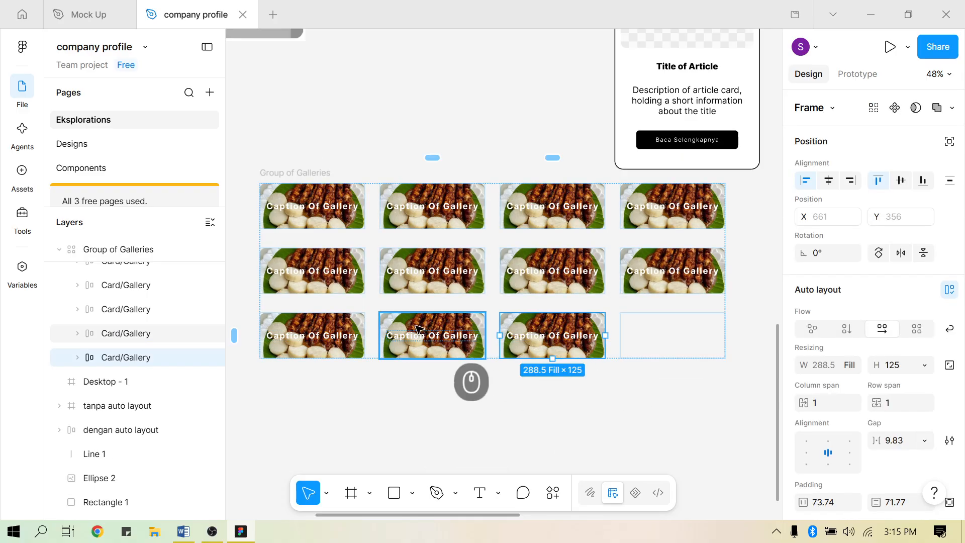
pyautogui.click(118, 345)
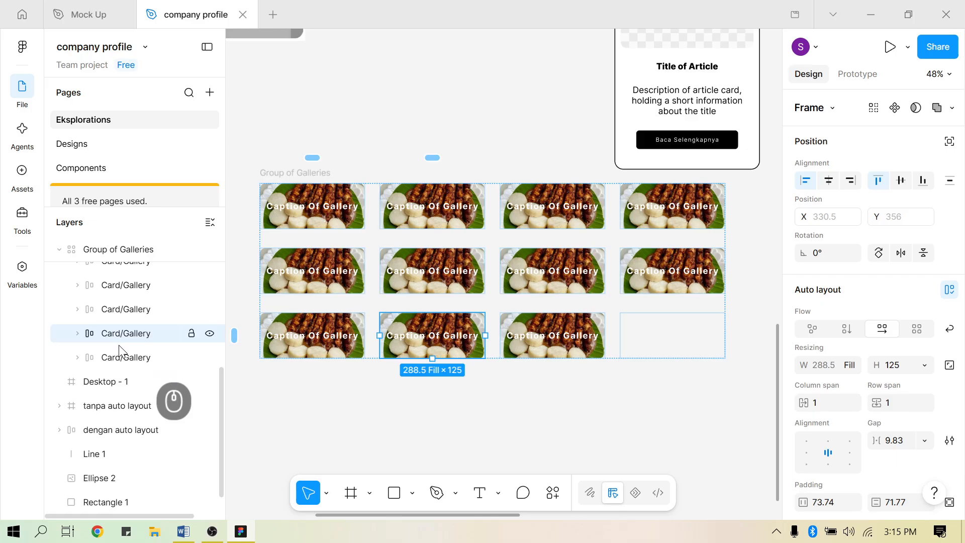
pyautogui.keyDown('shift'); pyautogui.click(150, 358); pyautogui.keyUp('shift')
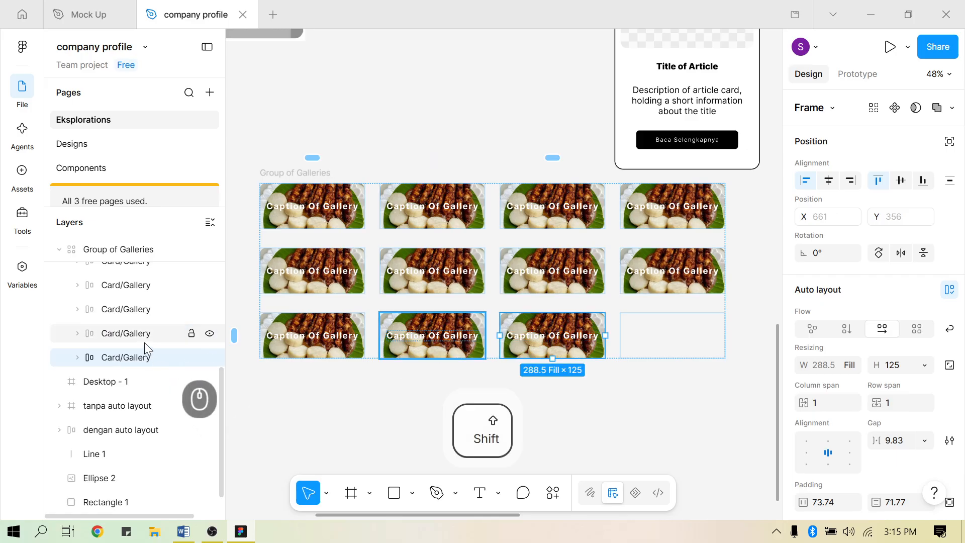
pyautogui.keyDown('shift'); pyautogui.click(143, 314); pyautogui.keyUp('shift')
pyautogui.scroll(2, 142, 316)
pyautogui.scroll(1, 143, 317)
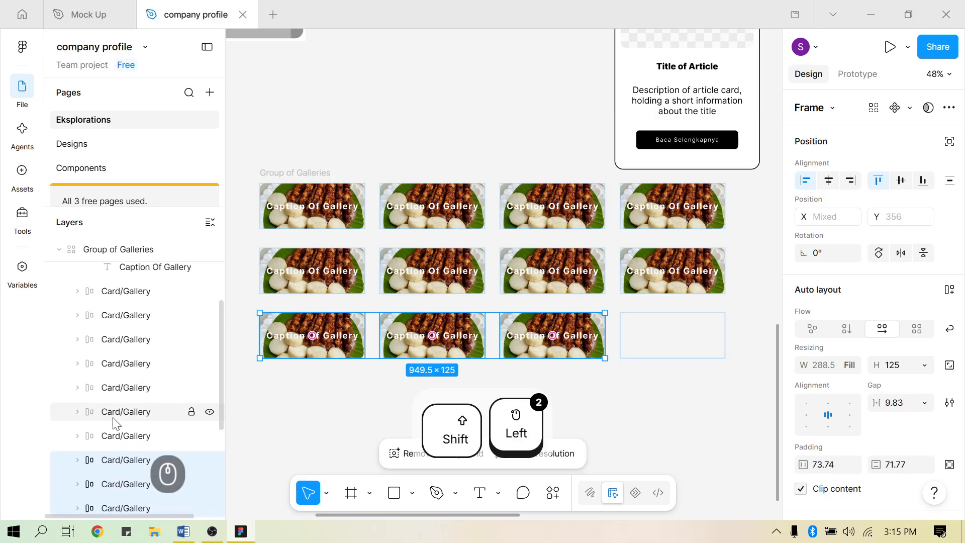
pyautogui.keyDown('shift'); pyautogui.click(113, 428); pyautogui.keyUp('shift')
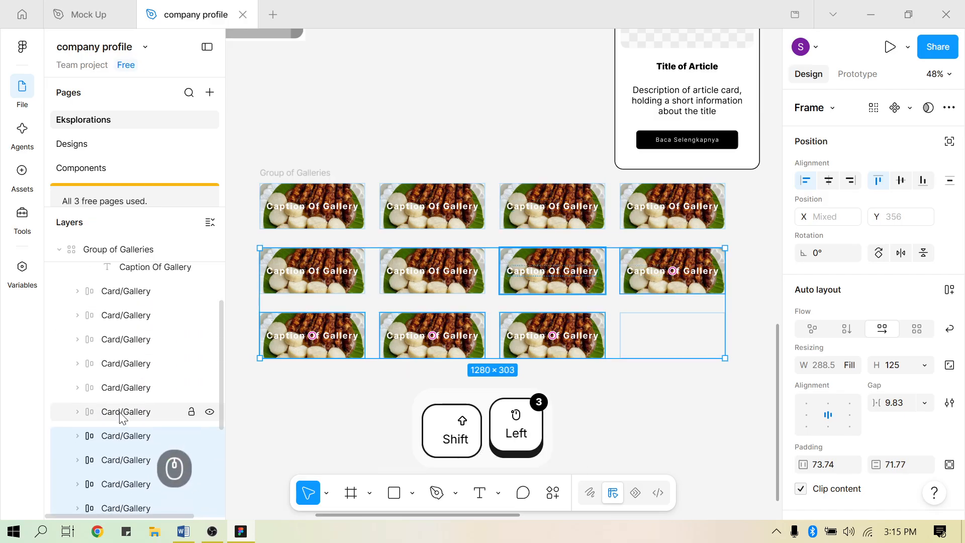
pyautogui.keyDown('shift'); pyautogui.click(129, 388); pyautogui.keyUp('shift')
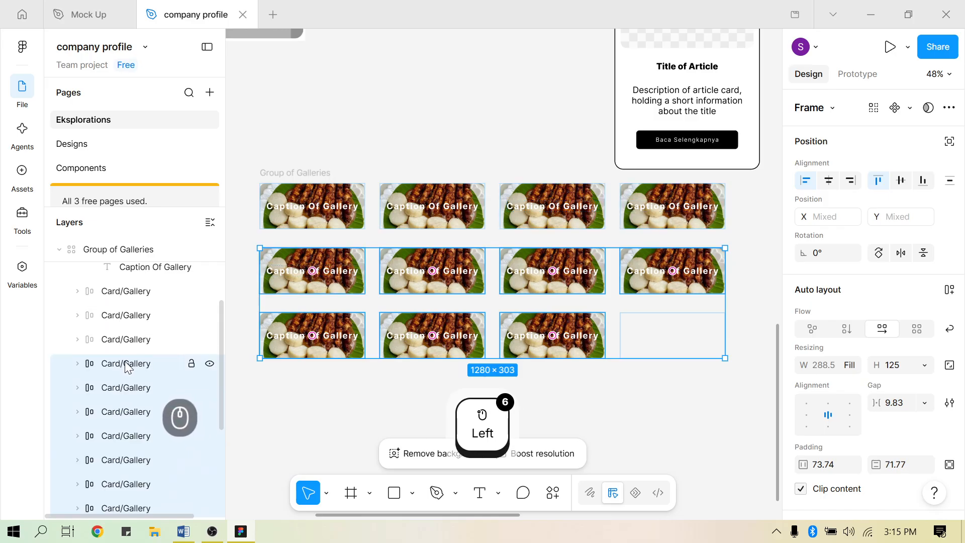
pyautogui.press('Delete')
pyautogui.click(543, 304)
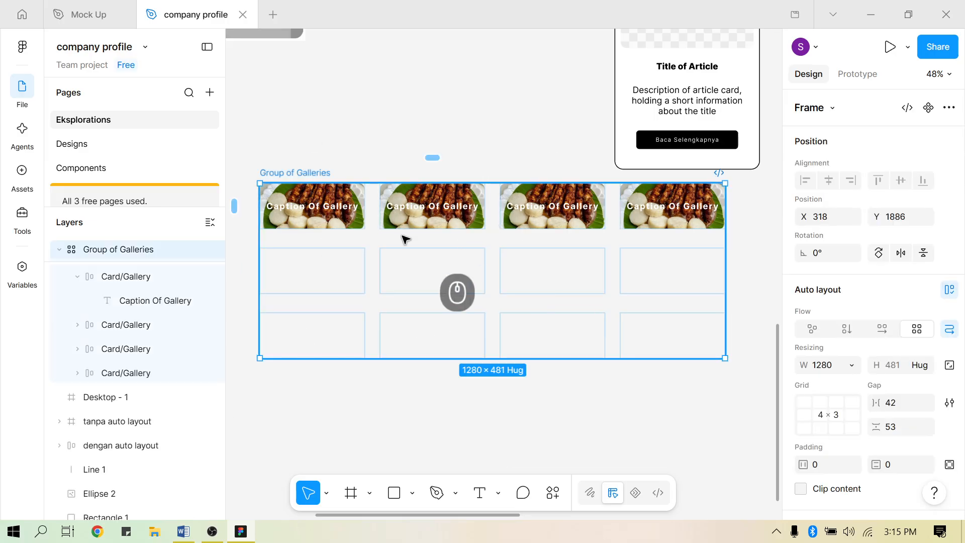
# Delete the fourth Card/Gallery in the first row of Group of Galleries, leaving three cards
pyautogui.scroll(1, 406, 239)
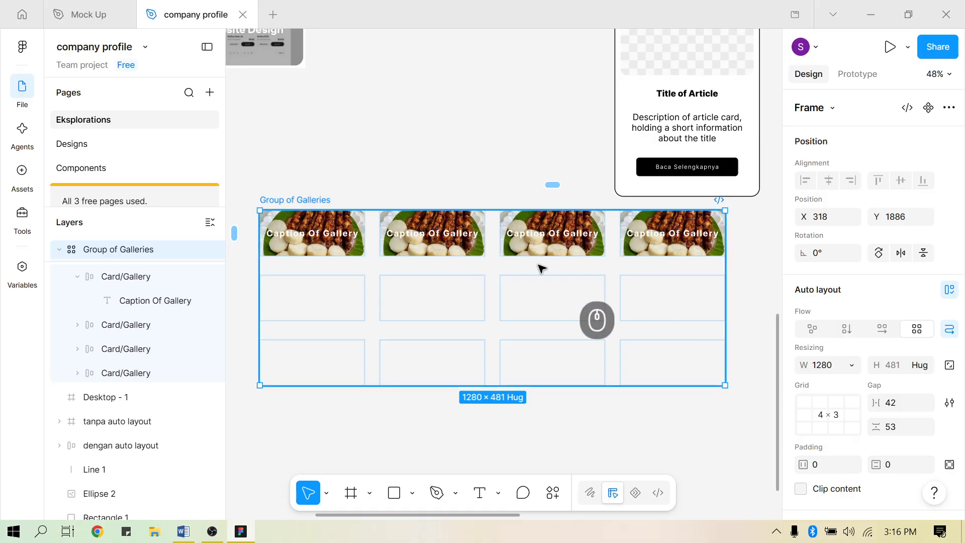
pyautogui.click(629, 241)
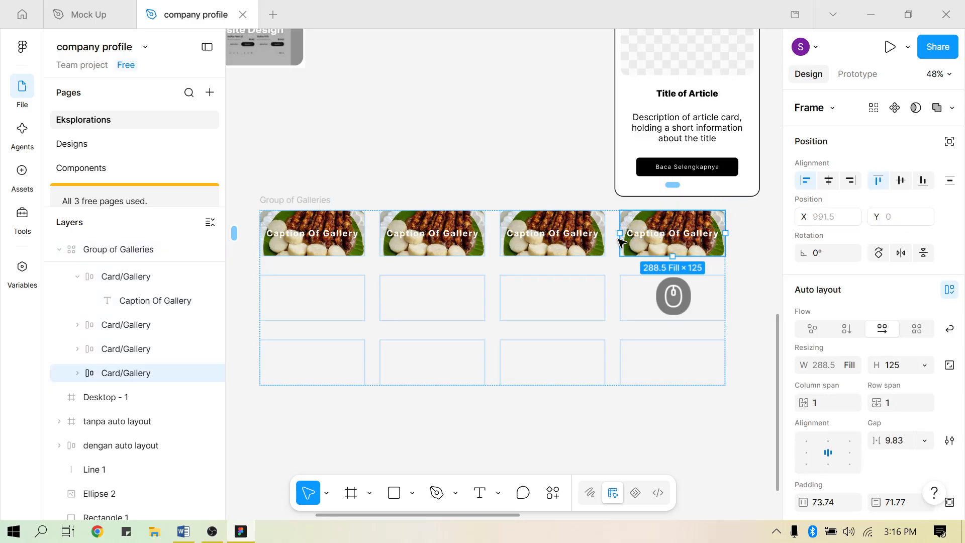
pyautogui.press('Delete')
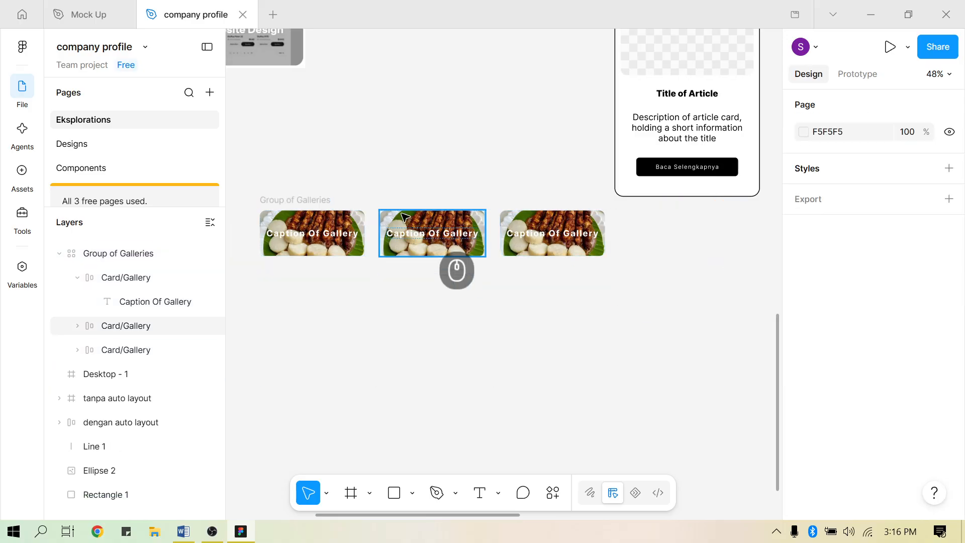
pyautogui.click(334, 327)
pyautogui.scroll(2, 338, 304)
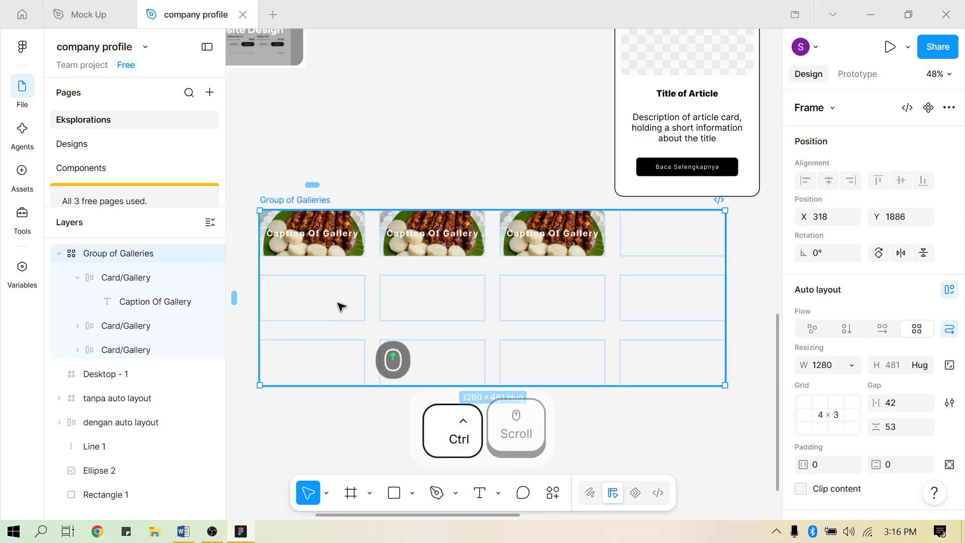
# Move the Card/Article component to X 1306, Y 1203, in the free space between Group of Galleries and Desktop - 1
pyautogui.scroll(-3, 350, 312)
pyautogui.hscroll(-1, 372, 313)
pyautogui.hscroll(3, 376, 309)
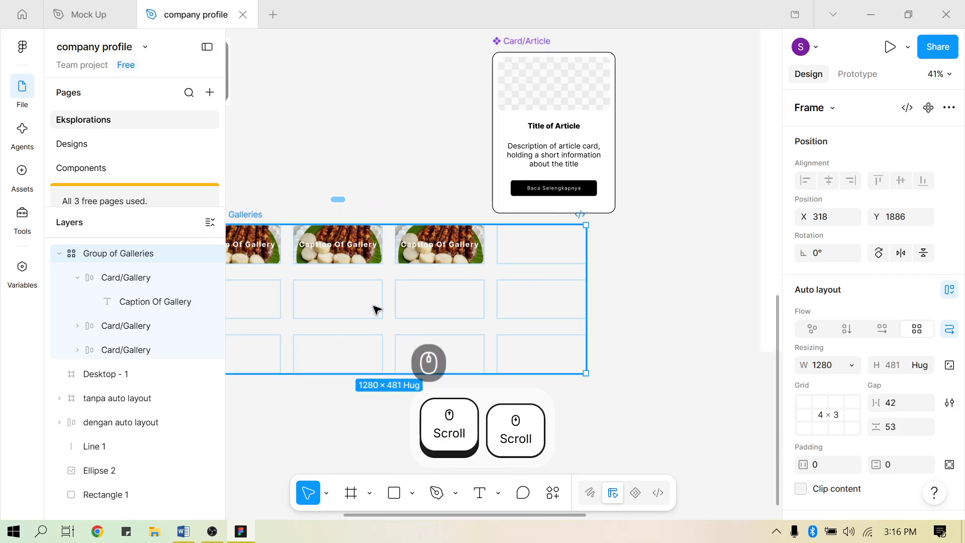
pyautogui.scroll(3, 377, 309)
pyautogui.scroll(-1, 377, 310)
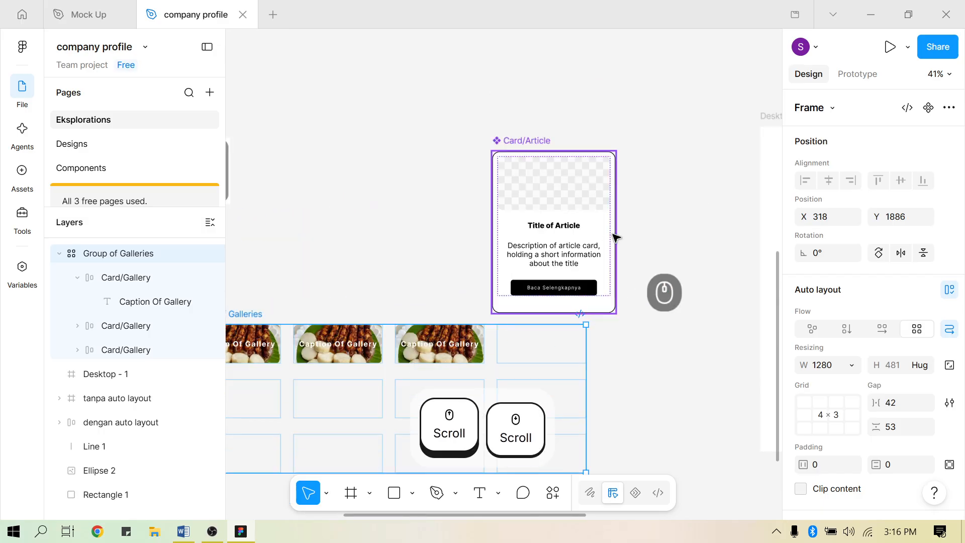
pyautogui.click(536, 141)
pyautogui.moveTo(536, 142); pyautogui.dragTo(398, 121)
pyautogui.click(259, 320)
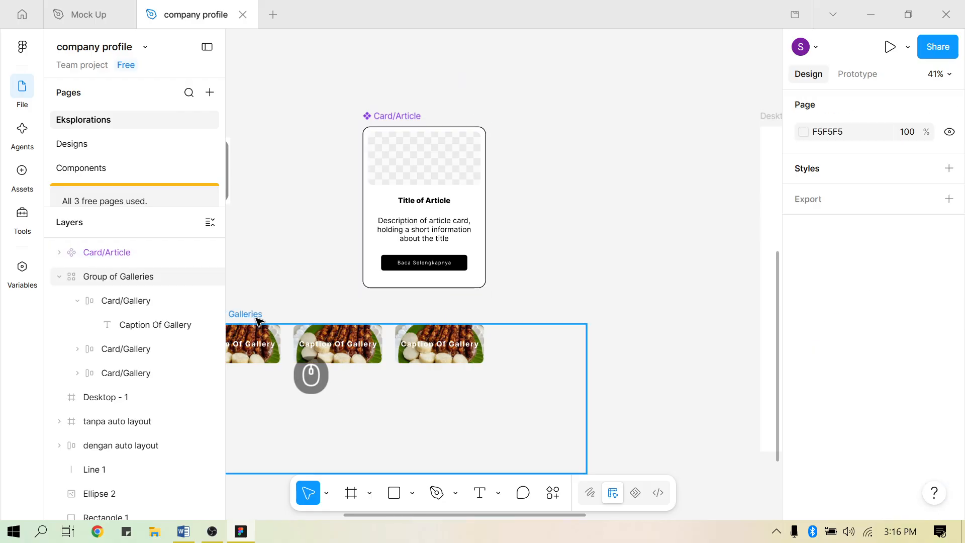
pyautogui.click(297, 371)
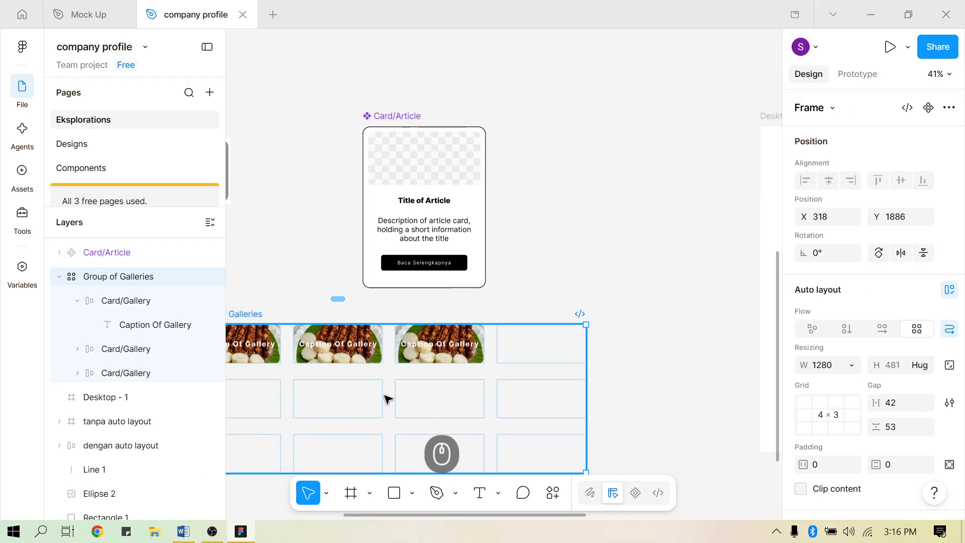
pyautogui.keyDown('ctrl'); pyautogui.scroll(-3, 387, 399); pyautogui.keyUp('ctrl')
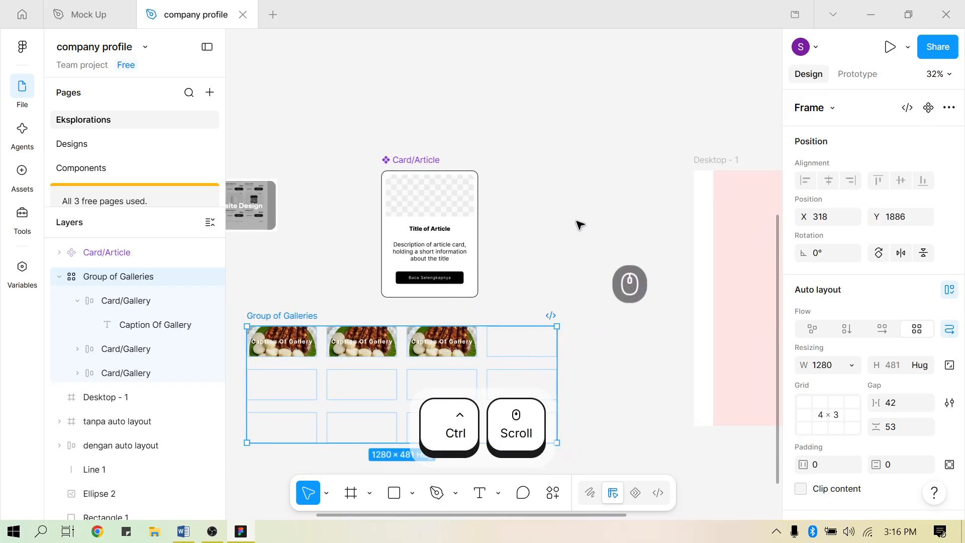
pyautogui.click(422, 161)
pyautogui.moveTo(480, 171); pyautogui.dragTo(524, 154)
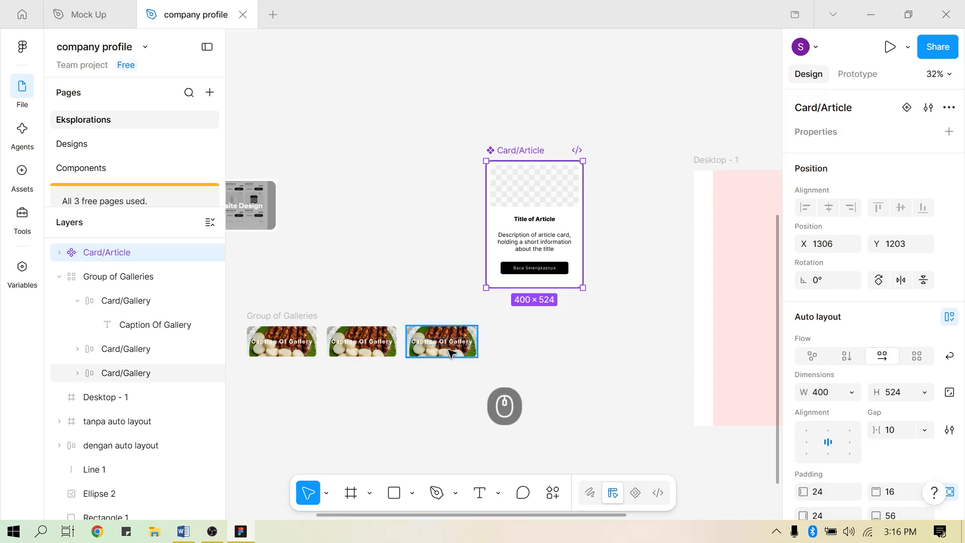
# Turn the Group of Galleries frame into a component
pyautogui.click(283, 321)
pyautogui.rightClick(283, 321)
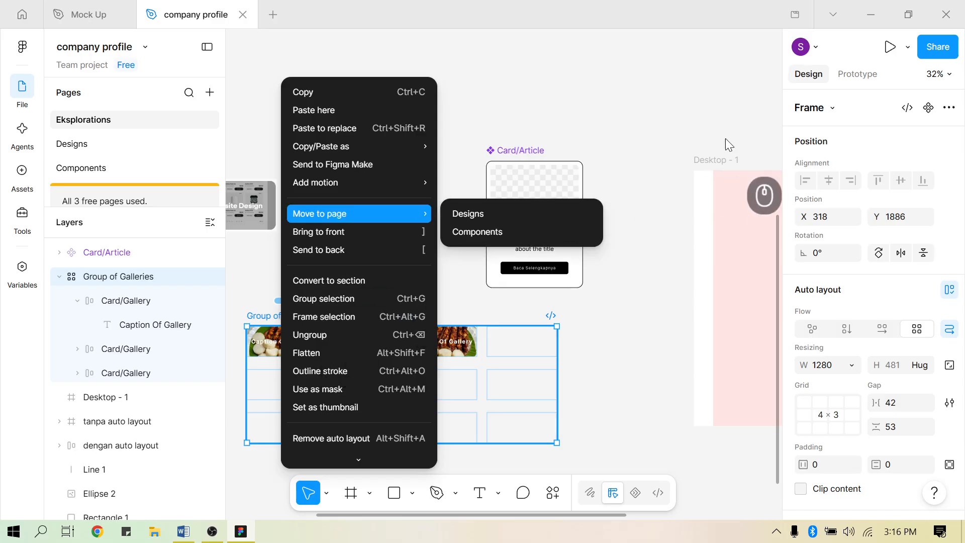
pyautogui.click(765, 139)
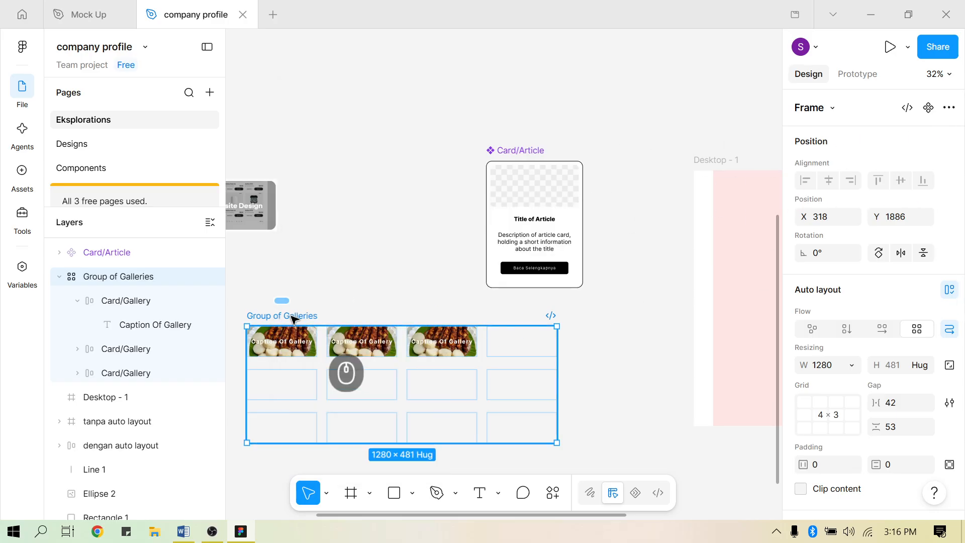
pyautogui.click(931, 109)
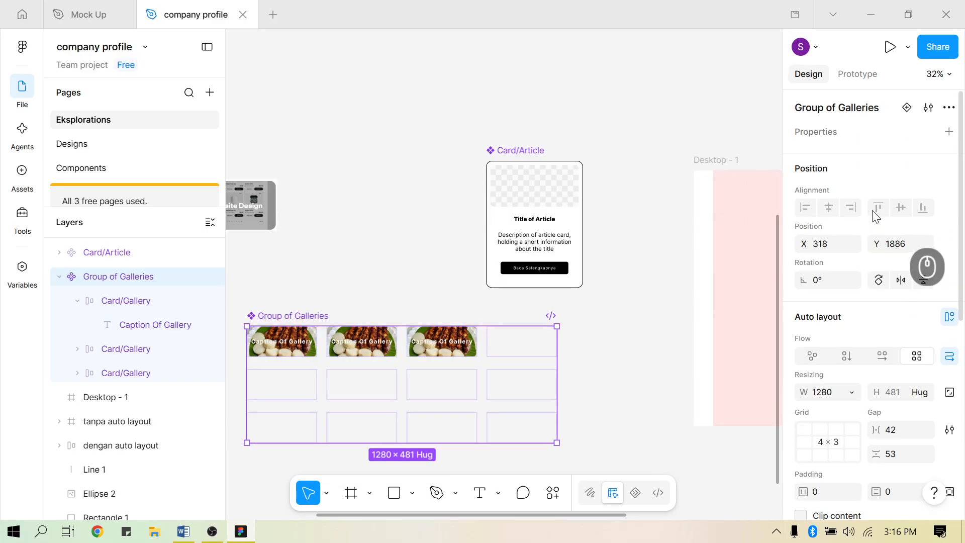
pyautogui.click(268, 242)
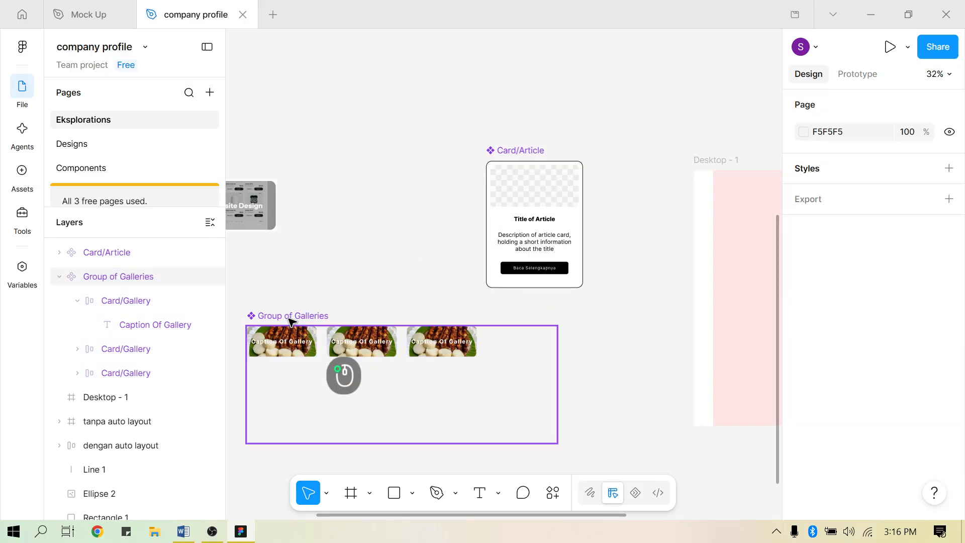
# Move the Group of Galleries component to X 791, Y 1883, directly beneath Card/Article
pyautogui.click(290, 321)
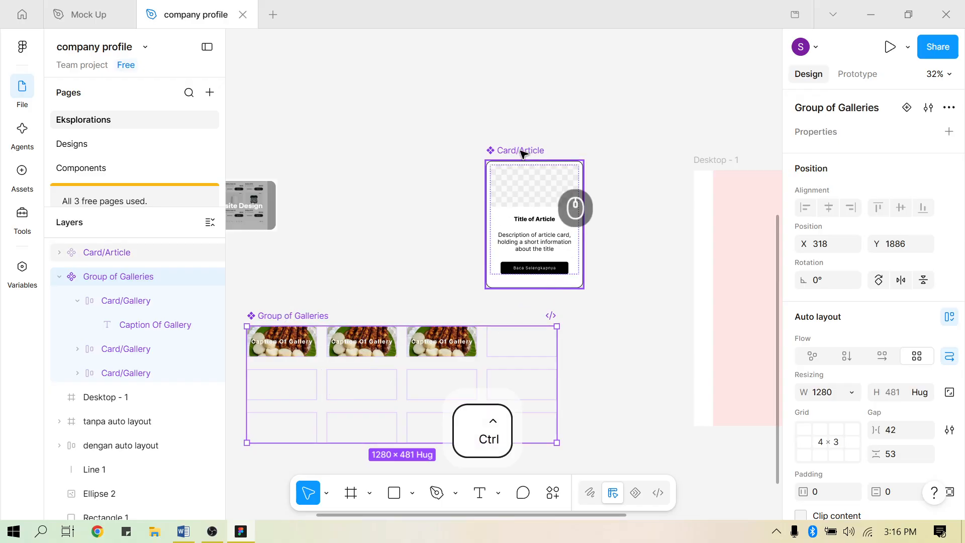
pyautogui.click(367, 269)
pyautogui.moveTo(297, 316); pyautogui.dragTo(416, 317)
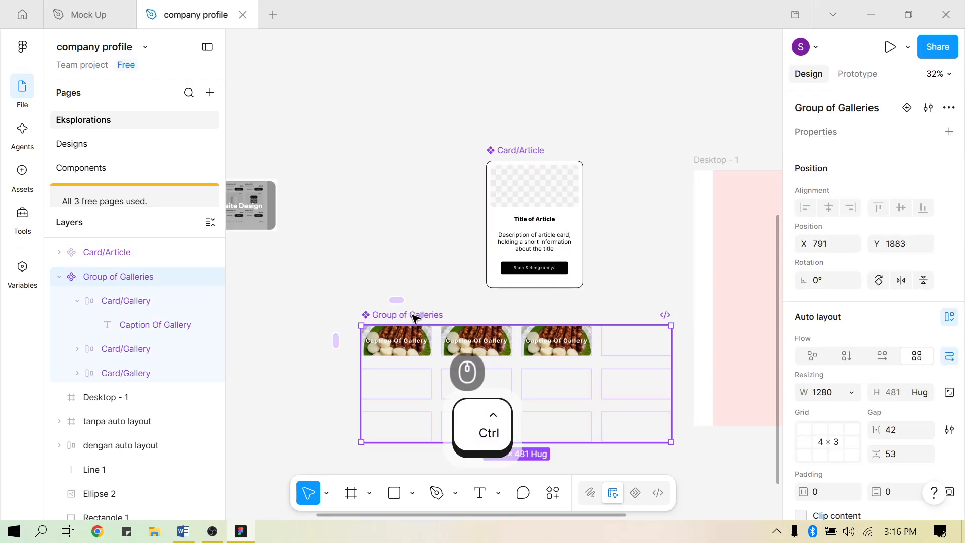
# Move the Card/Article and Group of Galleries components together to the Components page and open that page
pyautogui.click(521, 153)
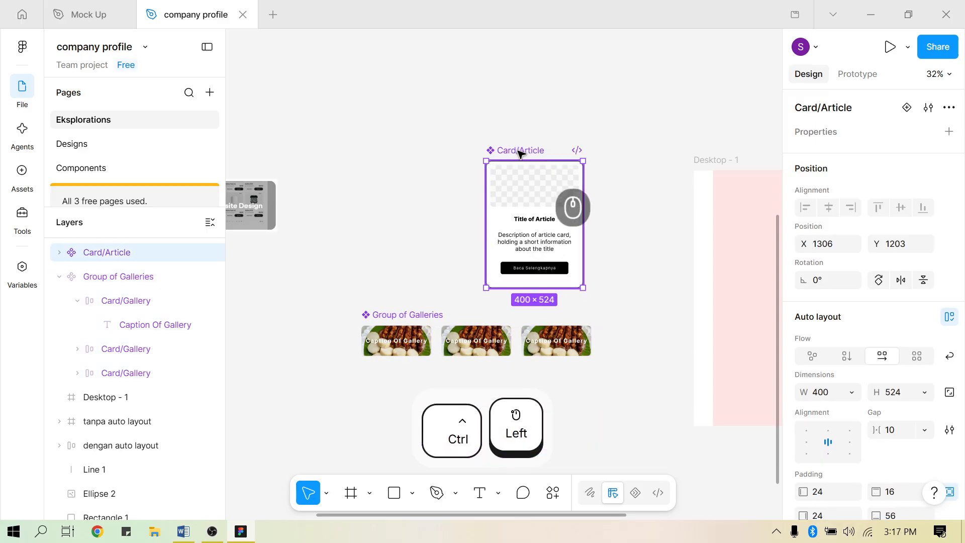
pyautogui.keyDown('shift'); pyautogui.click(397, 319); pyautogui.keyUp('shift')
pyautogui.keyDown('shift'); pyautogui.click(397, 319); pyautogui.keyUp('shift')
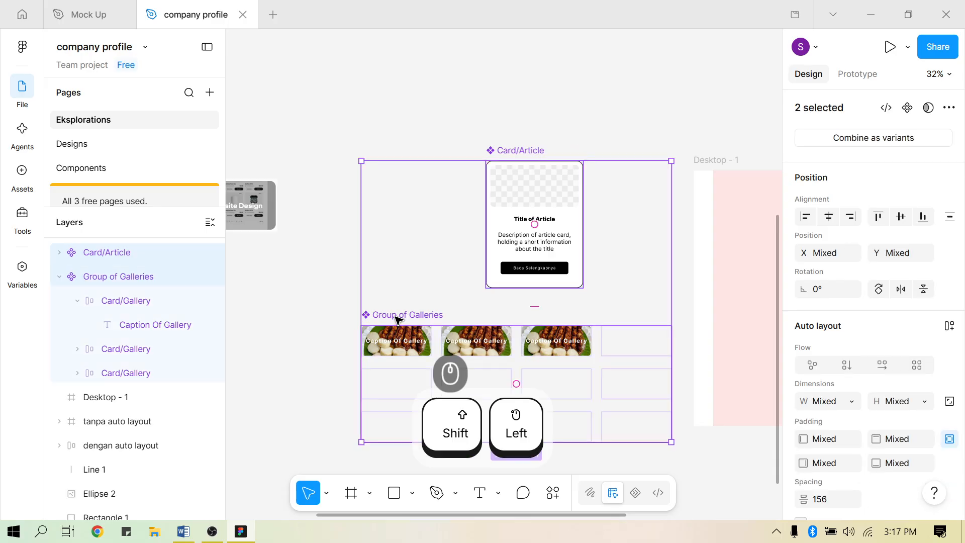
pyautogui.rightClick(396, 318)
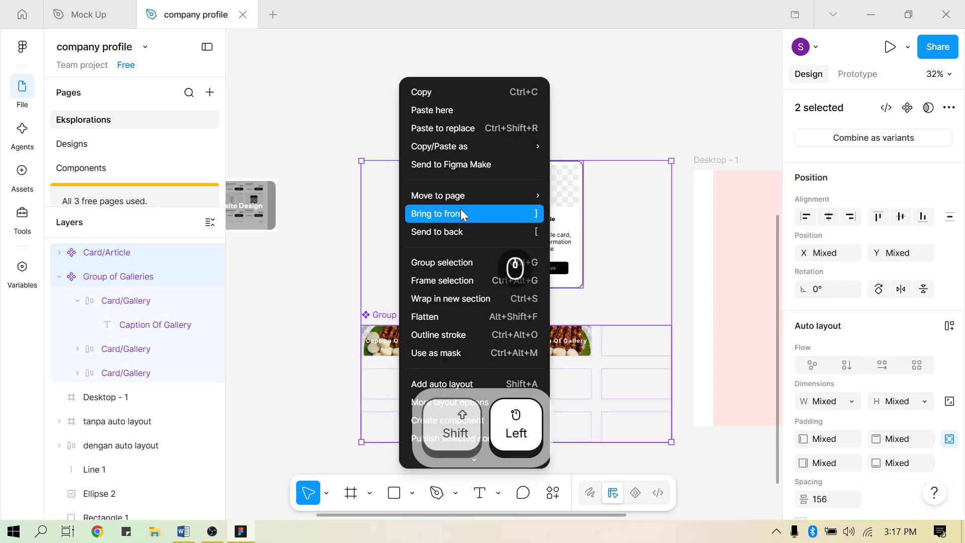
pyautogui.moveTo(461, 197)
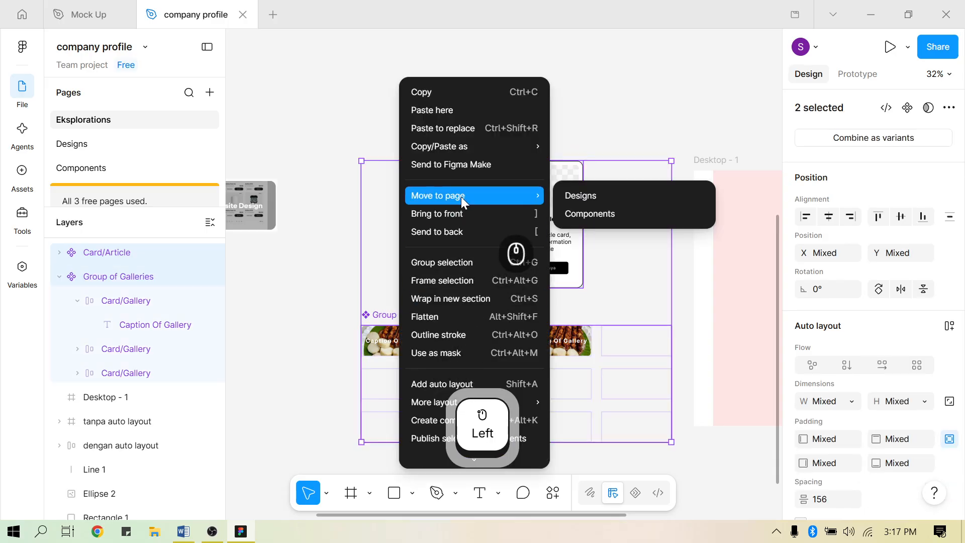
pyautogui.click(626, 213)
pyautogui.click(101, 168)
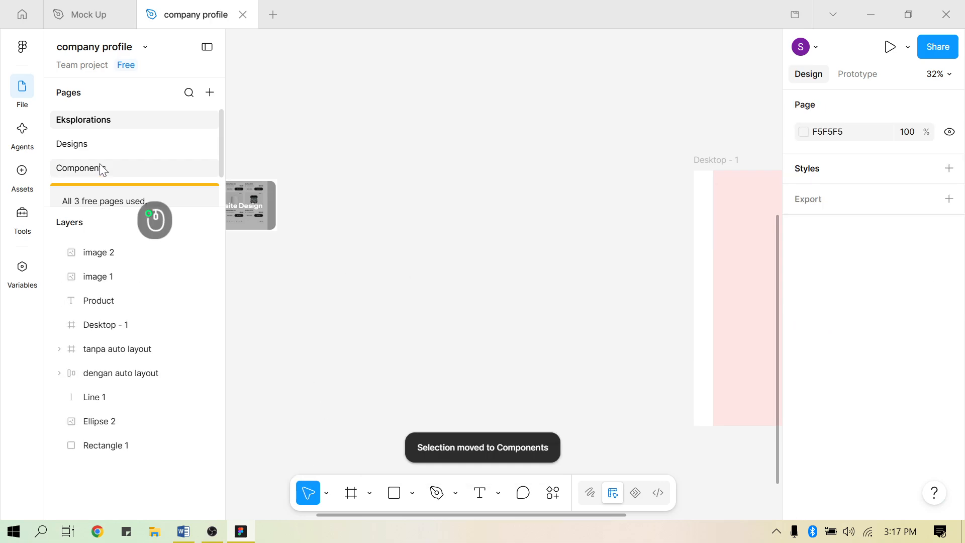
pyautogui.scroll(-5, 648, 374)
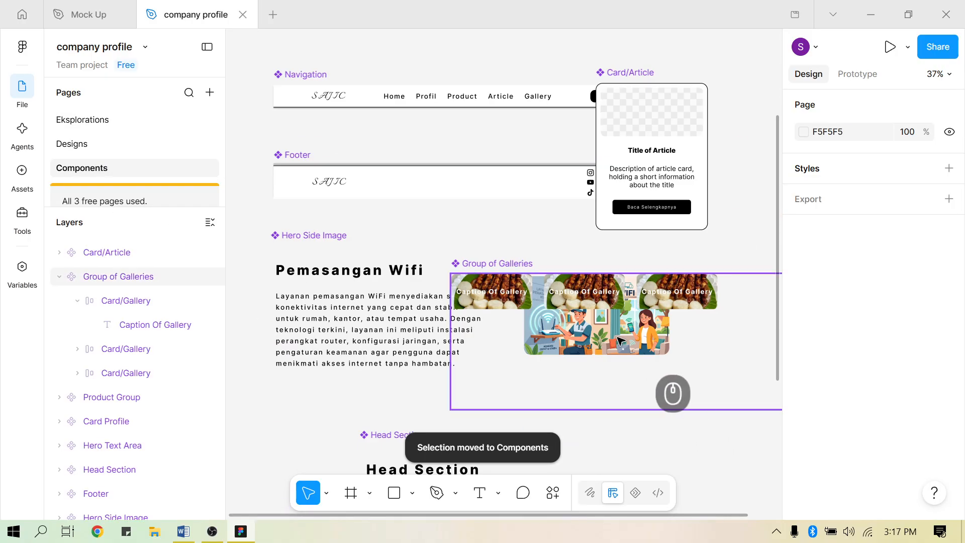
pyautogui.scroll(-3, 613, 347)
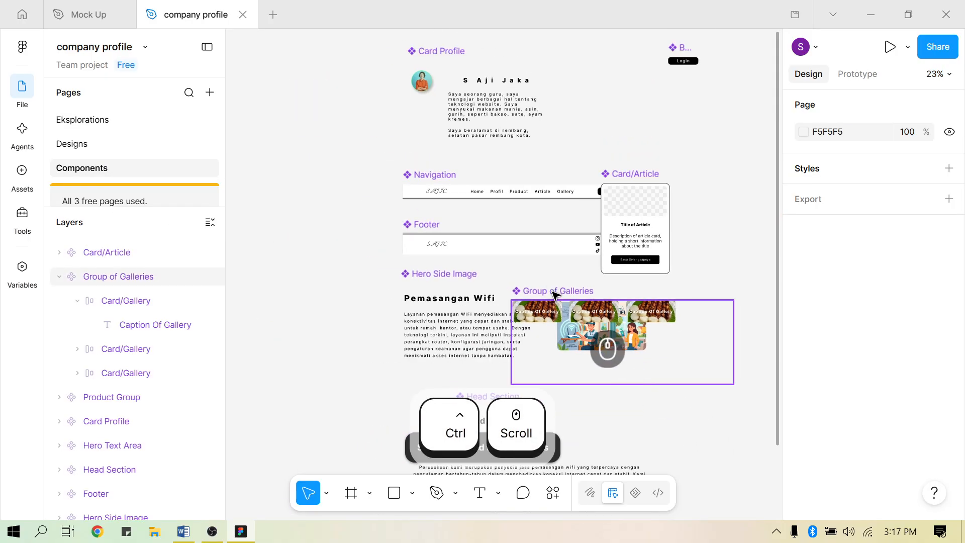
# Move the Group of Galleries component to X 172, Y 4210, in the free space below Product Group
pyautogui.moveTo(554, 294); pyautogui.dragTo(320, 278)
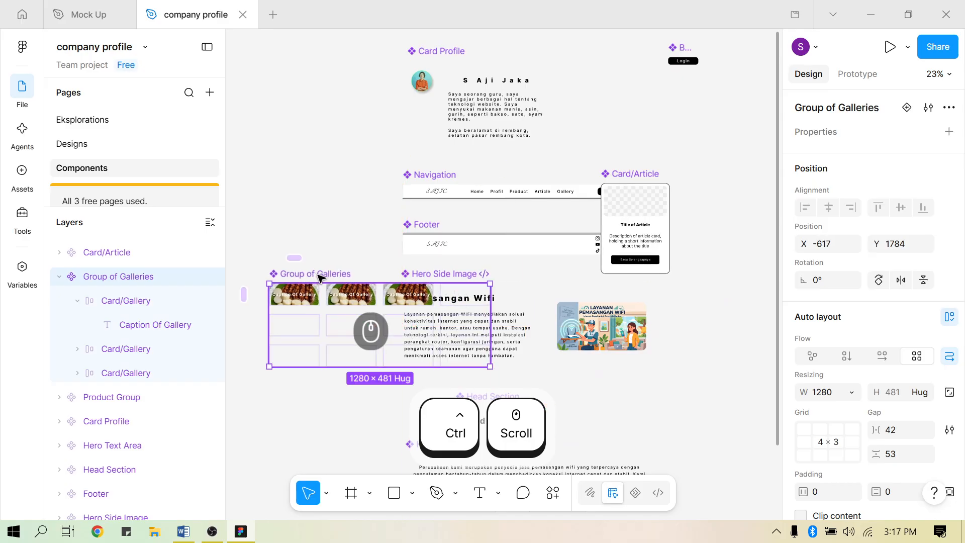
pyautogui.scroll(-3, 586, 338)
pyautogui.scroll(-3, 578, 337)
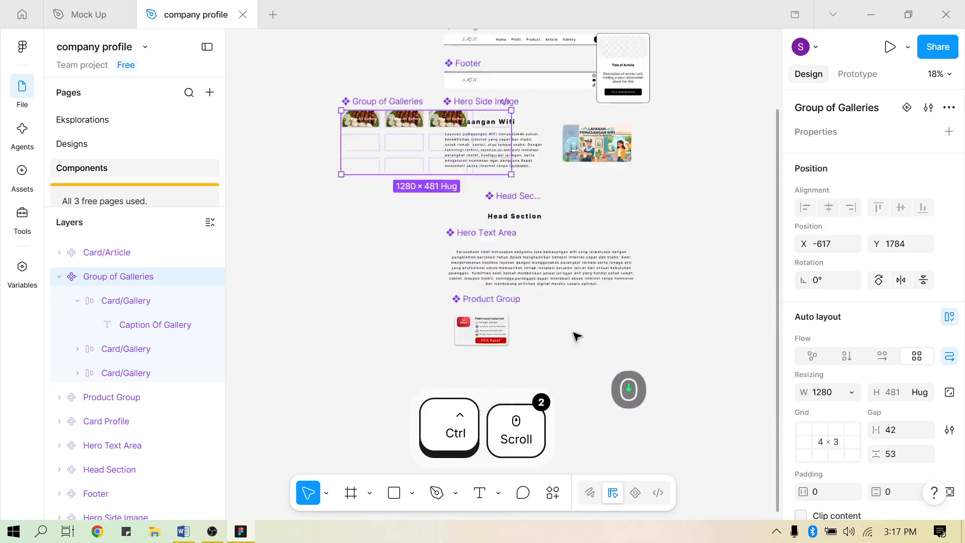
pyautogui.scroll(-3, 571, 328)
pyautogui.scroll(3, 554, 317)
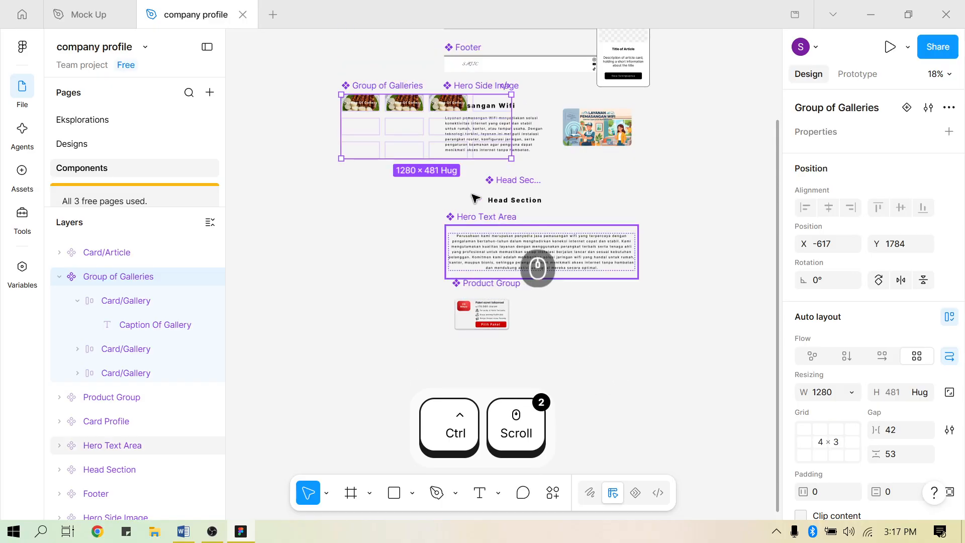
pyautogui.moveTo(379, 102); pyautogui.dragTo(491, 410)
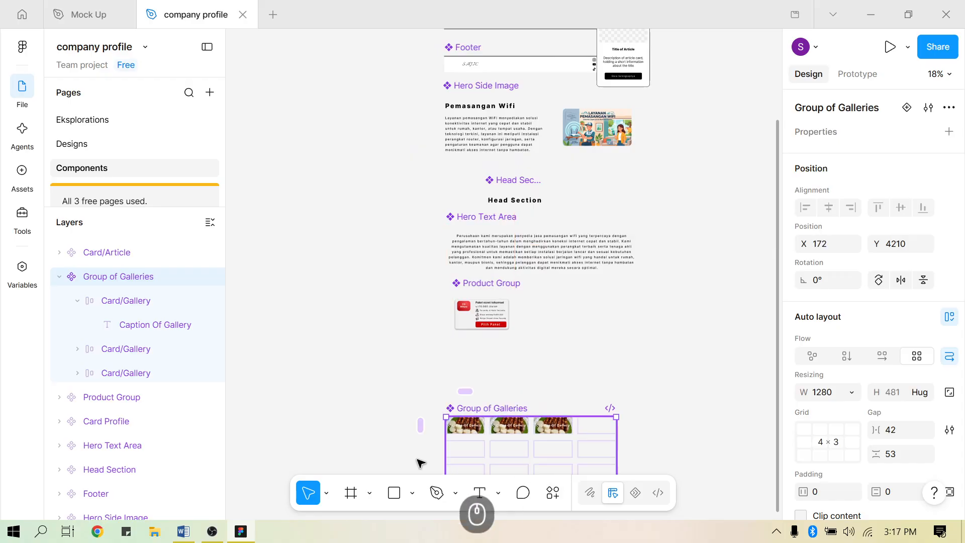
pyautogui.click(369, 496)
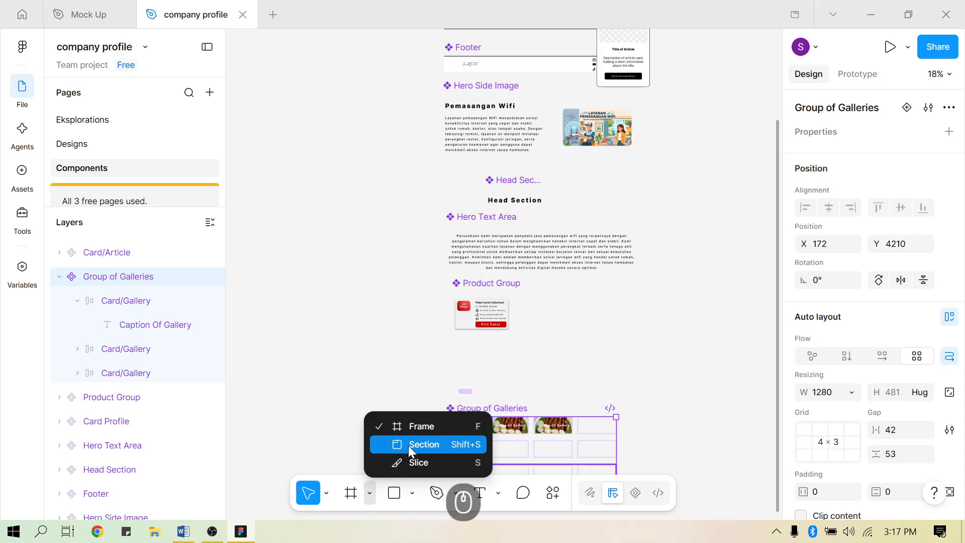
pyautogui.click(365, 267)
# Place Card/Article at X 172, Y 3822 beneath Product Group, and shift Group of Galleries down to Y 4556
pyautogui.scroll(3, 560, 114)
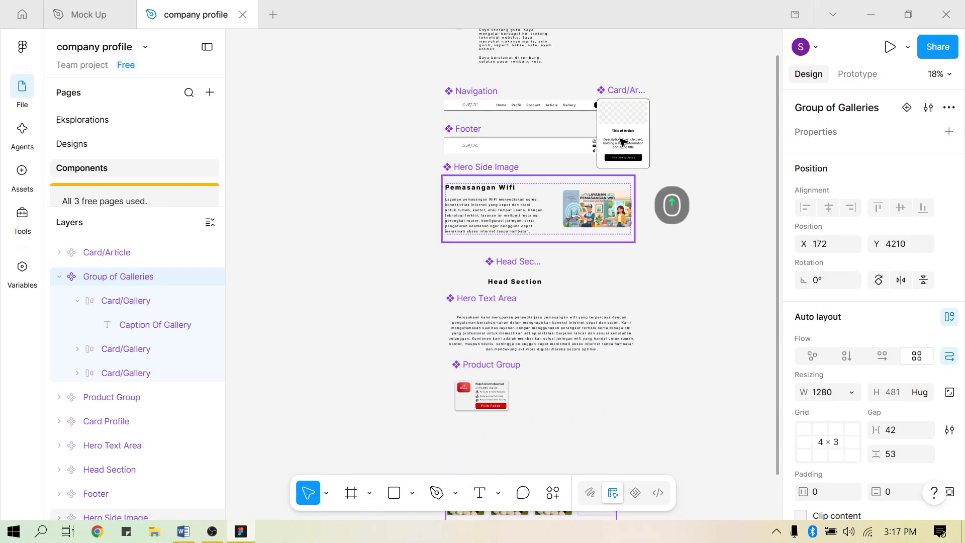
pyautogui.moveTo(638, 107); pyautogui.dragTo(714, 375)
pyautogui.scroll(-2, 690, 335)
pyautogui.scroll(-2, 690, 335)
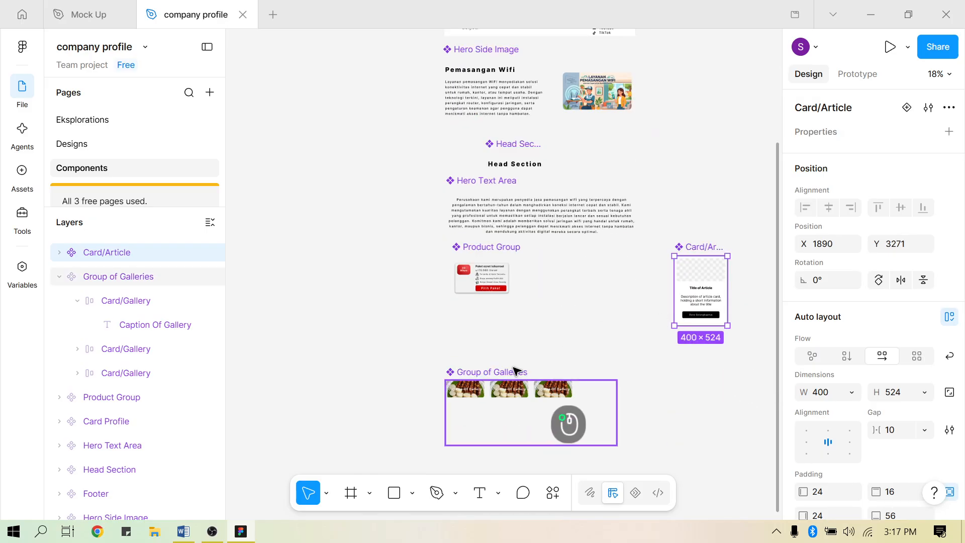
pyautogui.moveTo(517, 372); pyautogui.dragTo(517, 417)
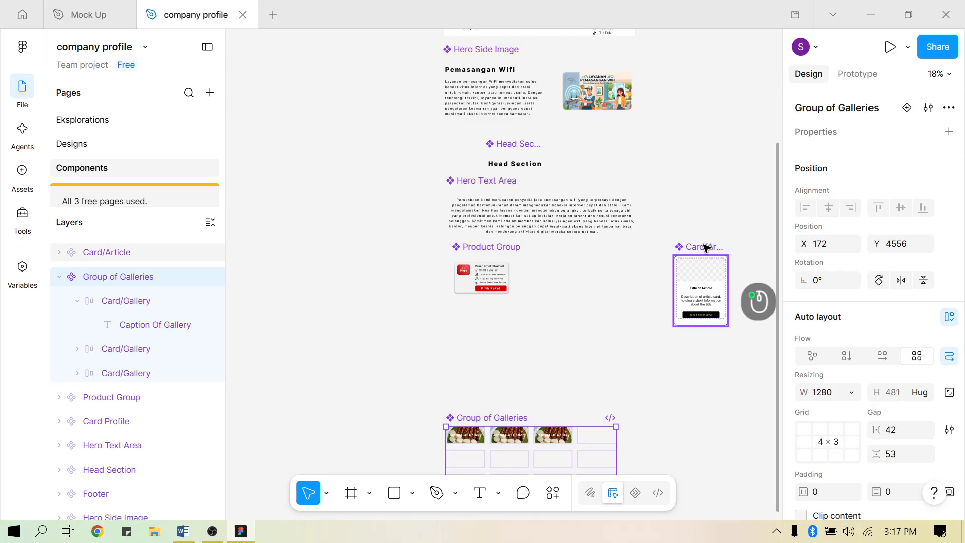
pyautogui.moveTo(706, 248); pyautogui.dragTo(478, 322)
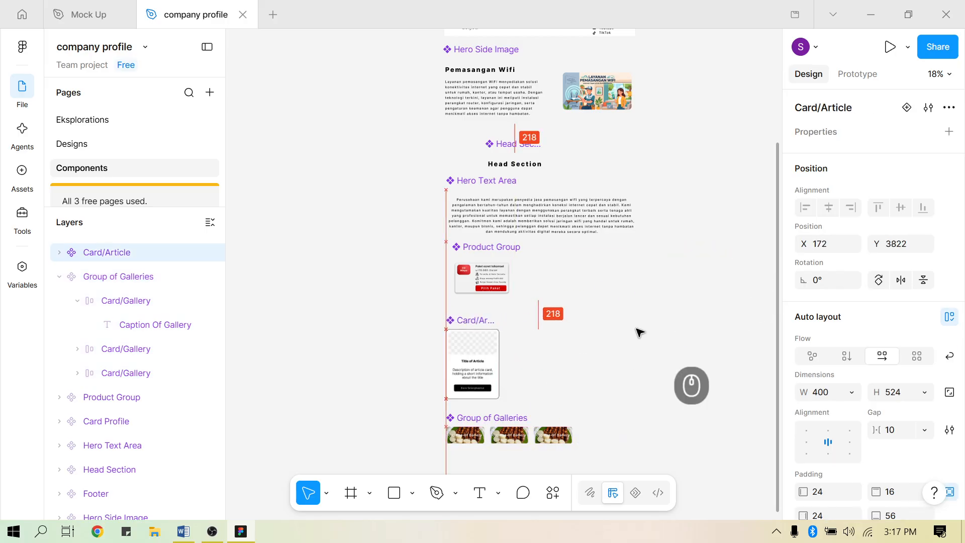
pyautogui.click(640, 332)
pyautogui.scroll(-6, 604, 352)
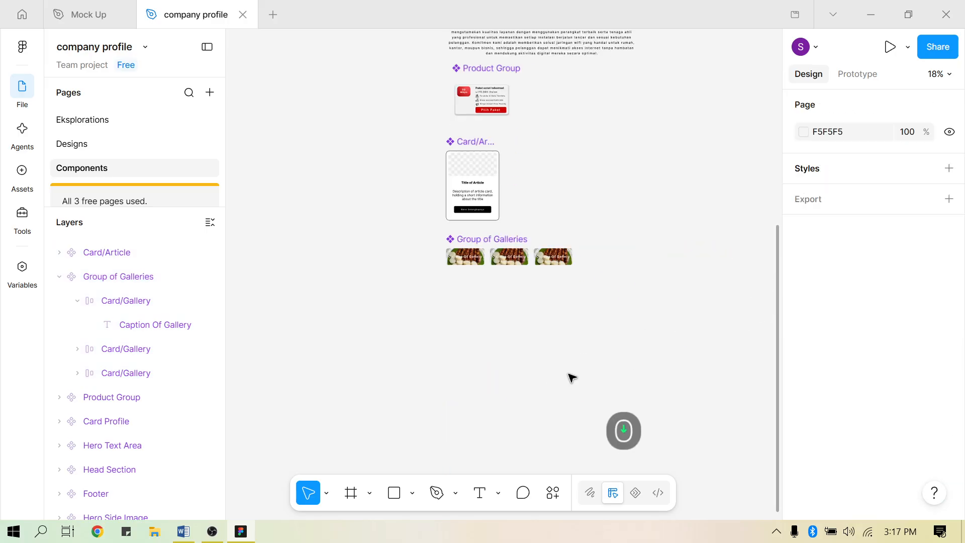
# Open the Designs page and show the components created in this file
pyautogui.click(116, 147)
pyautogui.scroll(-5, 511, 251)
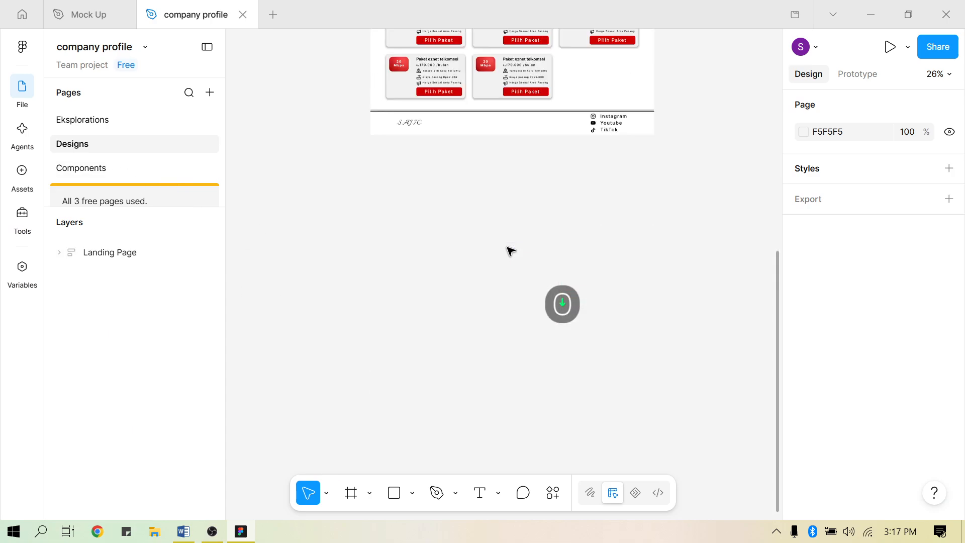
pyautogui.scroll(5, 512, 249)
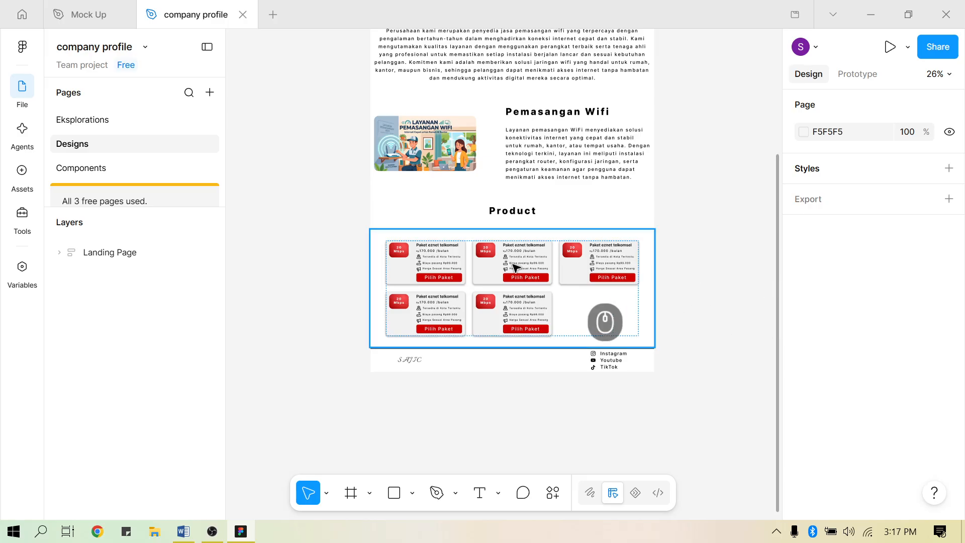
pyautogui.click(22, 174)
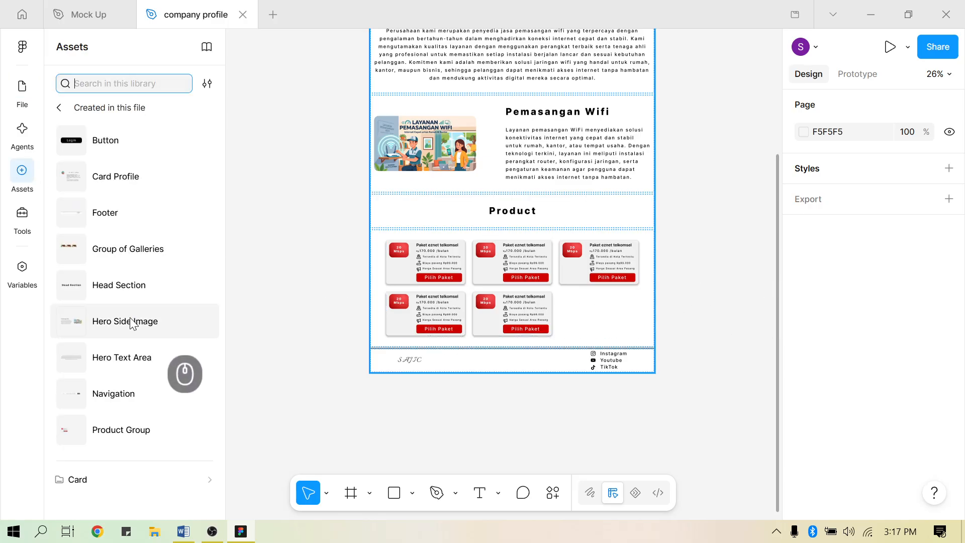
pyautogui.hotkey('alt', 'Tab')
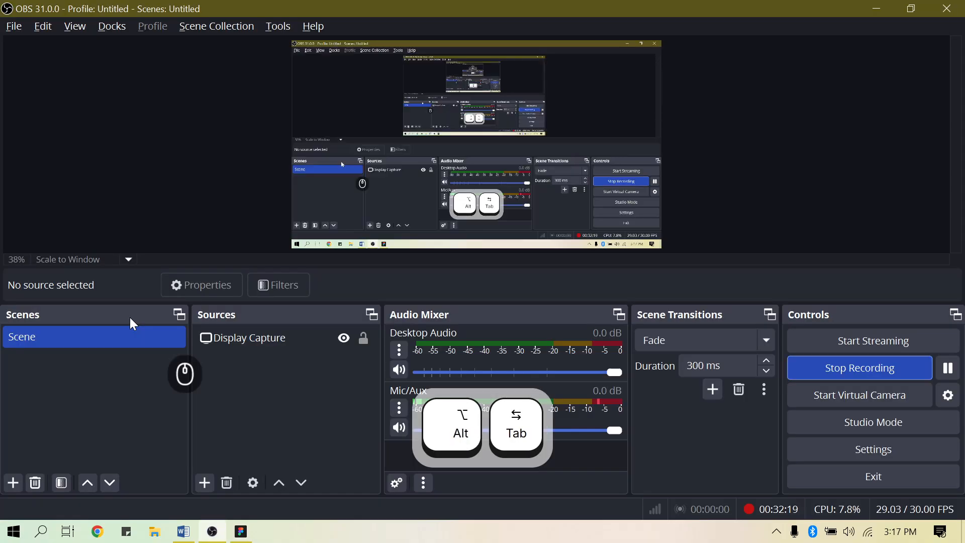
pyautogui.hotkey('alt', 'Tab')
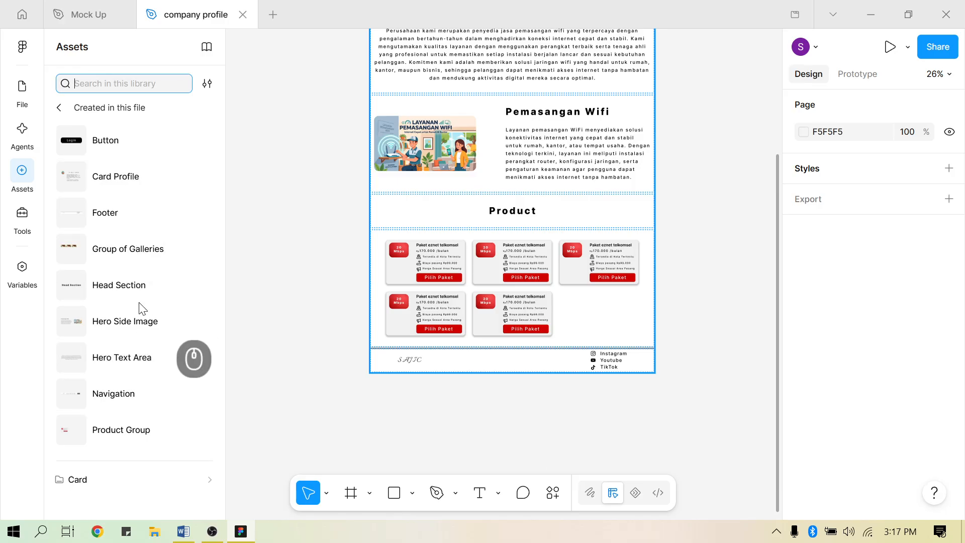
# Insert a Head Section instance between the product cards and the footer of the Landing Page, and change its text to Article
pyautogui.moveTo(129, 286); pyautogui.dragTo(361, 353)
pyautogui.scroll(-1, 327, 336)
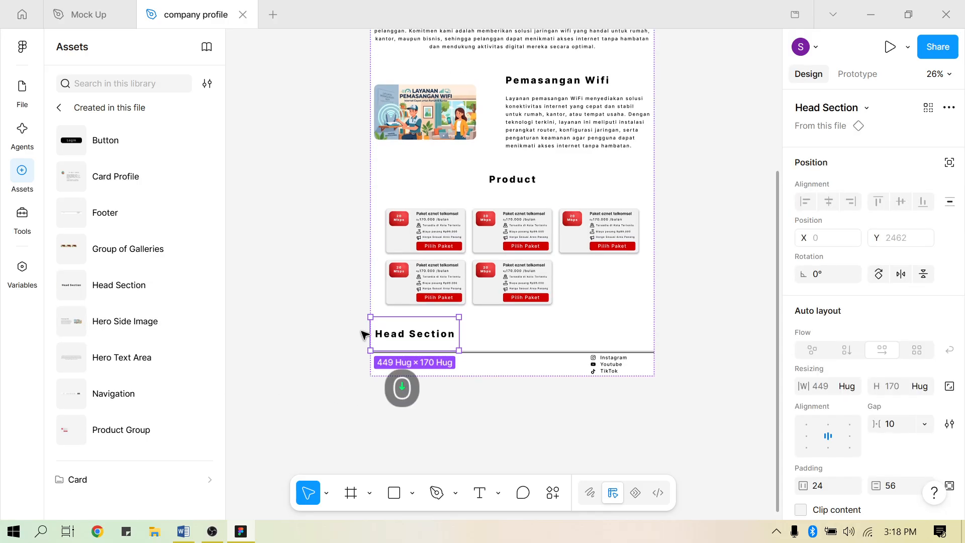
pyautogui.doubleClick(405, 335)
pyautogui.scroll(5, 478, 251)
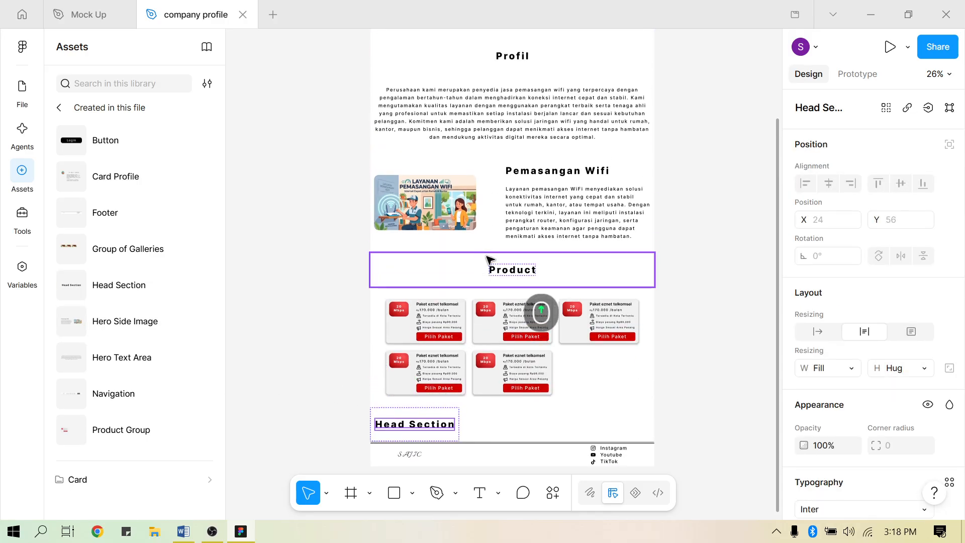
pyautogui.scroll(10, 490, 259)
pyautogui.scroll(-15, 491, 261)
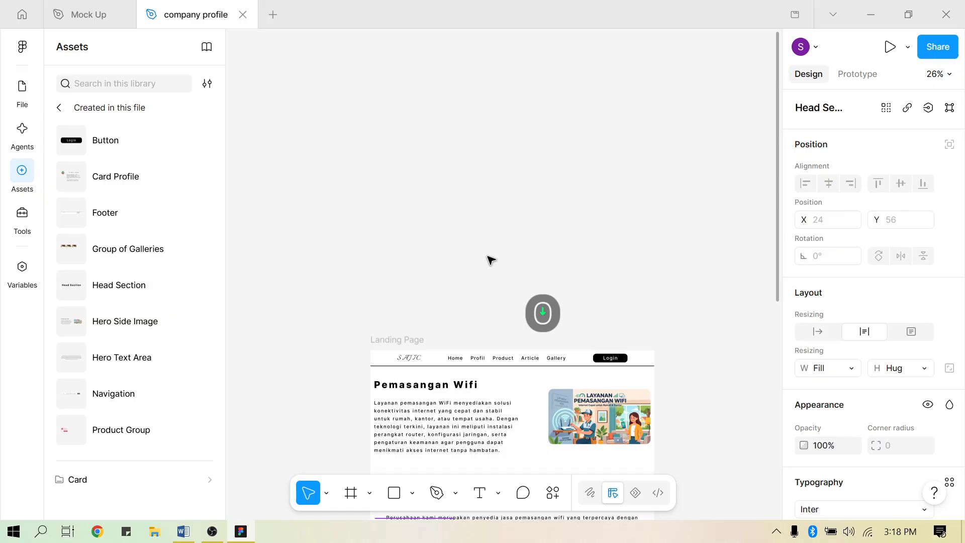
pyautogui.doubleClick(422, 350)
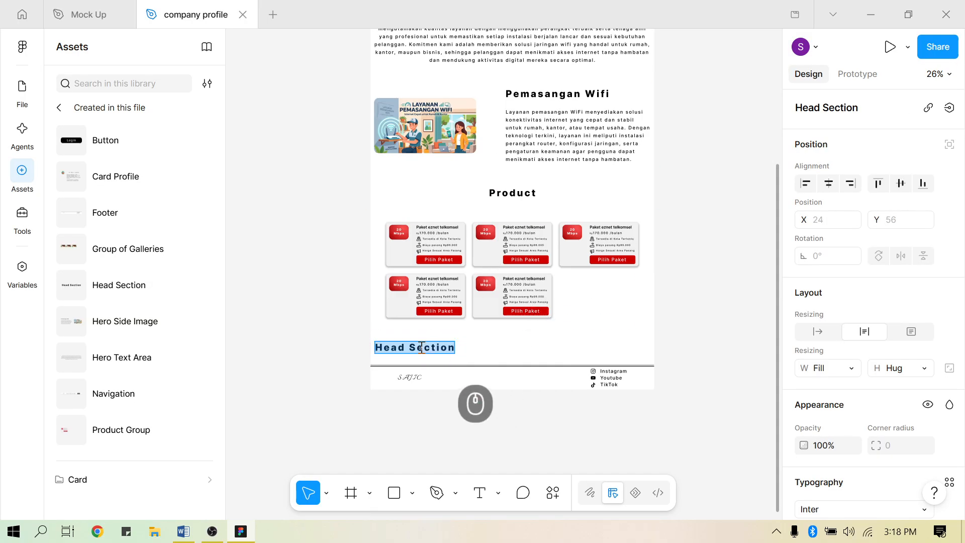
pyautogui.write('Article')
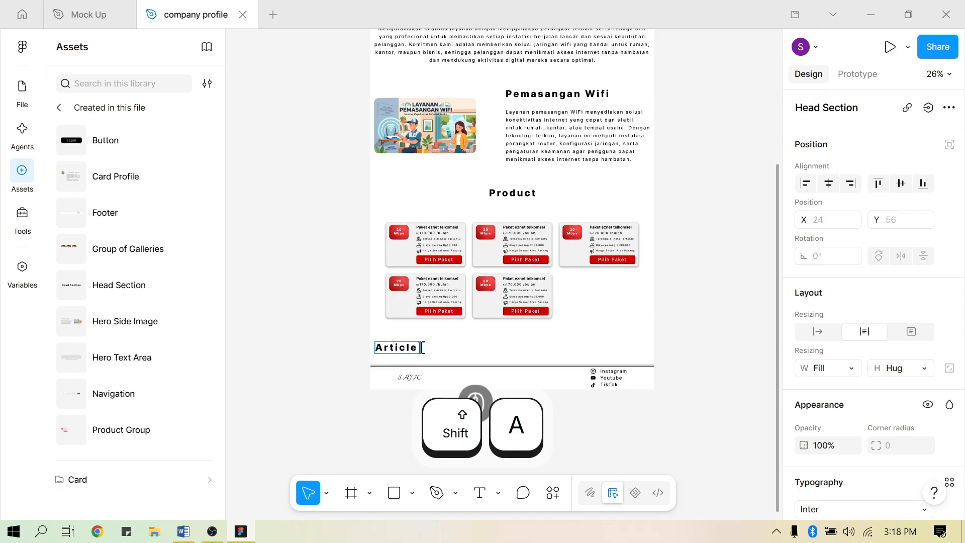
pyautogui.click(289, 358)
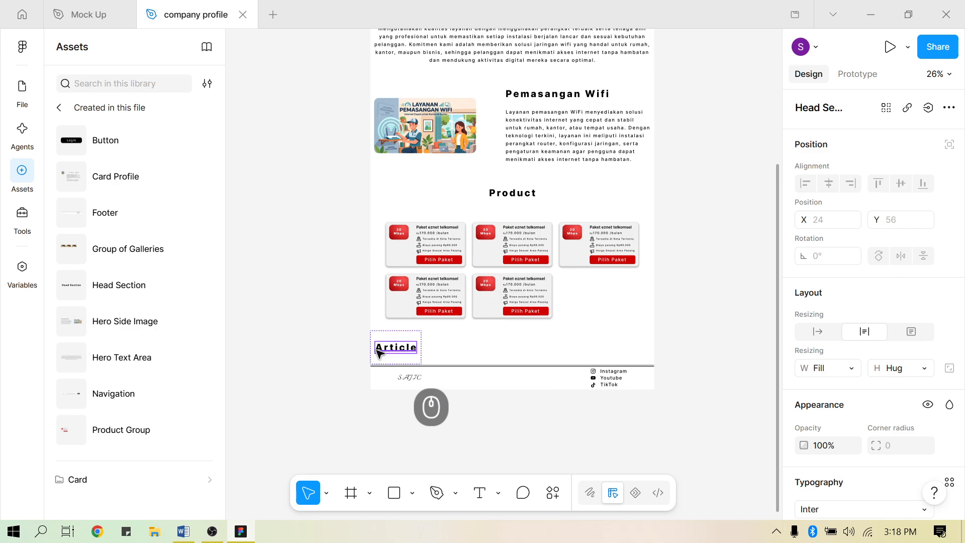
pyautogui.click(283, 370)
# Set the Article Head Section instance's width to Fill container
pyautogui.click(394, 346)
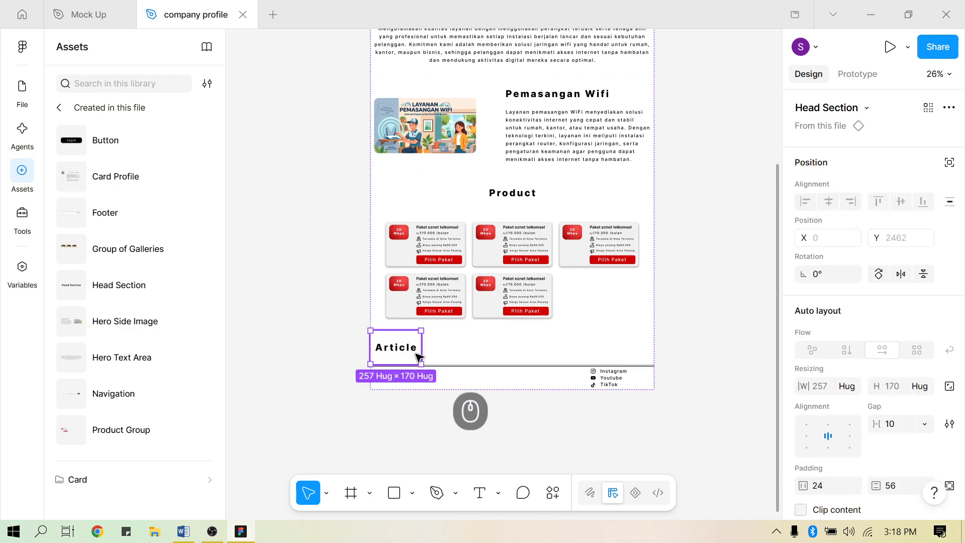
pyautogui.scroll(-5, 899, 346)
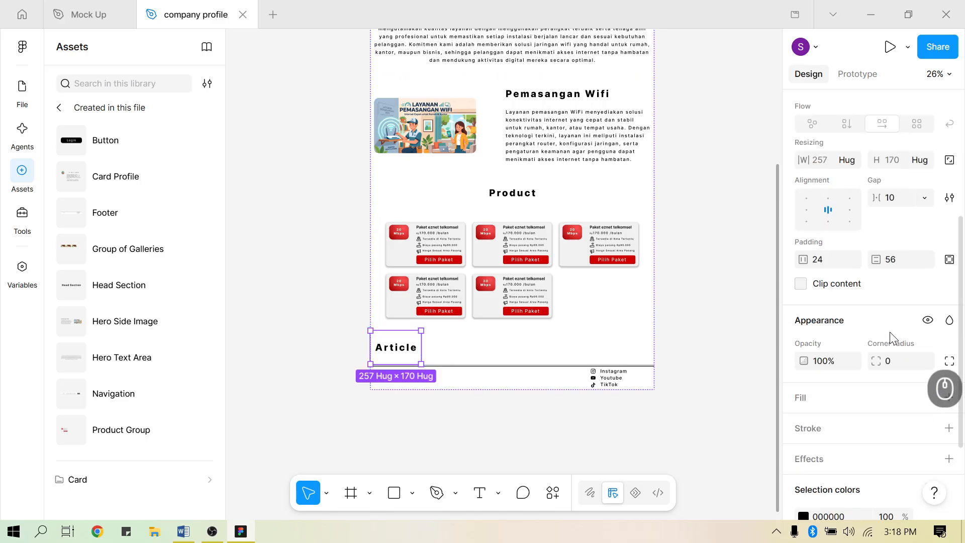
pyautogui.scroll(2, 892, 338)
pyautogui.click(849, 235)
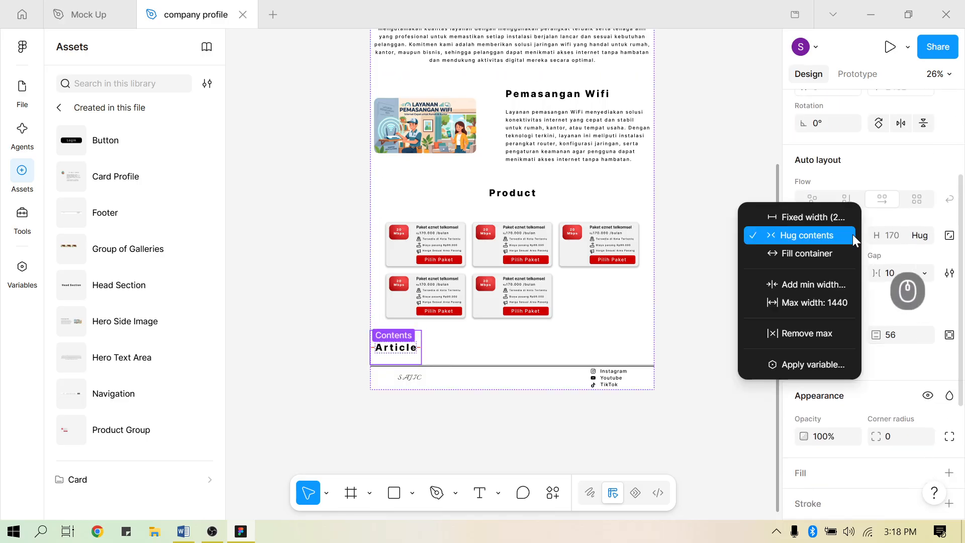
pyautogui.click(807, 254)
pyautogui.click(717, 381)
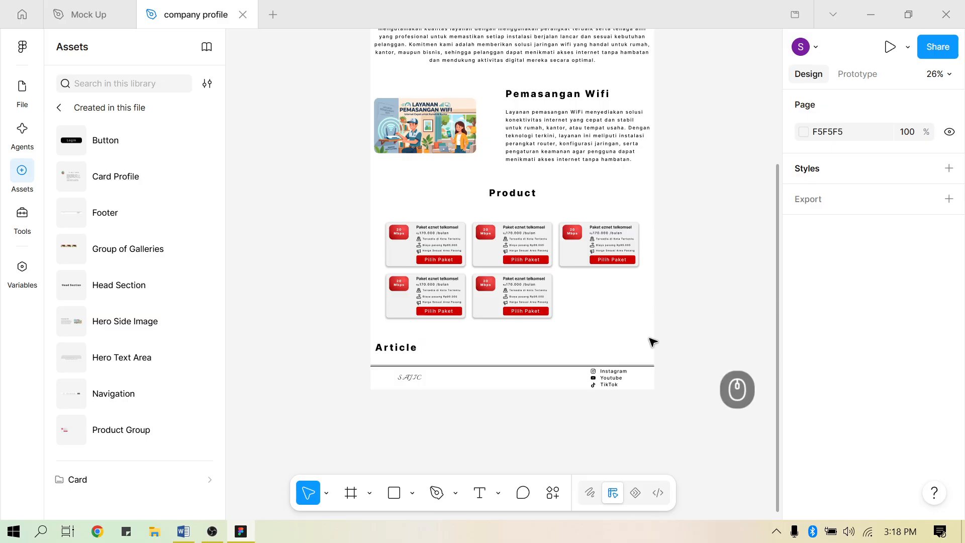
# Centre the Article heading text horizontally
pyautogui.click(410, 352)
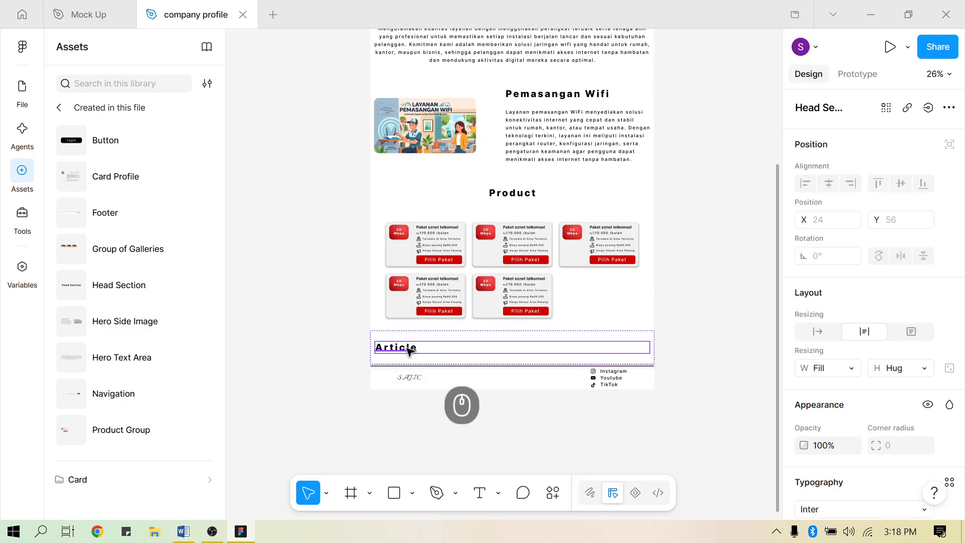
pyautogui.scroll(-5, 894, 428)
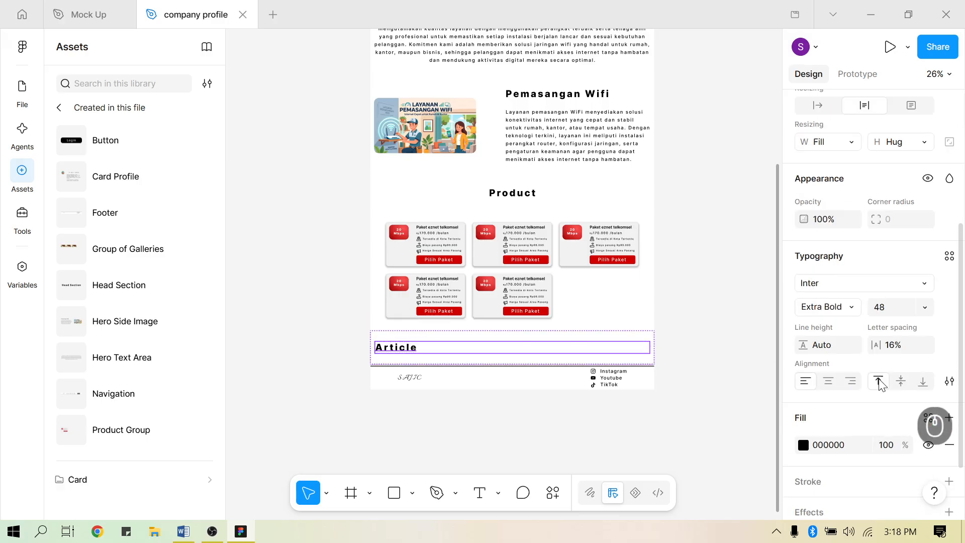
pyautogui.scroll(-1, 861, 431)
pyautogui.click(829, 305)
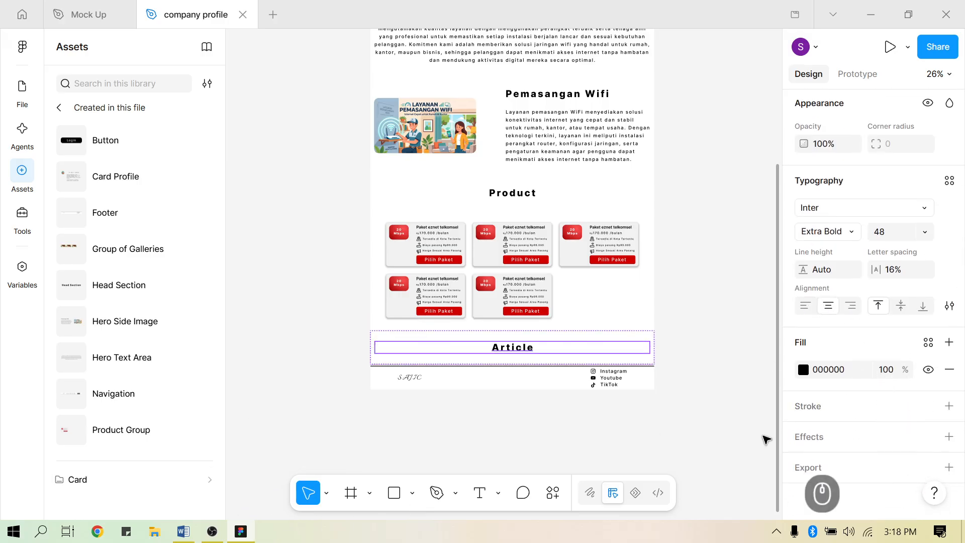
pyautogui.click(717, 430)
pyautogui.scroll(-1, 596, 359)
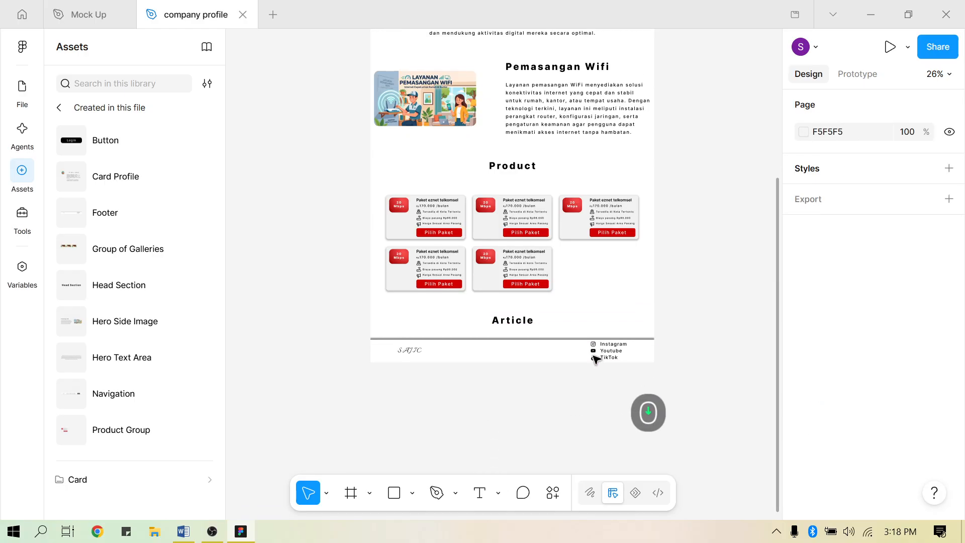
# Look through the Card folder and the other component assets of this file, and return to the Designs page's layer list
pyautogui.click(577, 326)
pyautogui.click(319, 319)
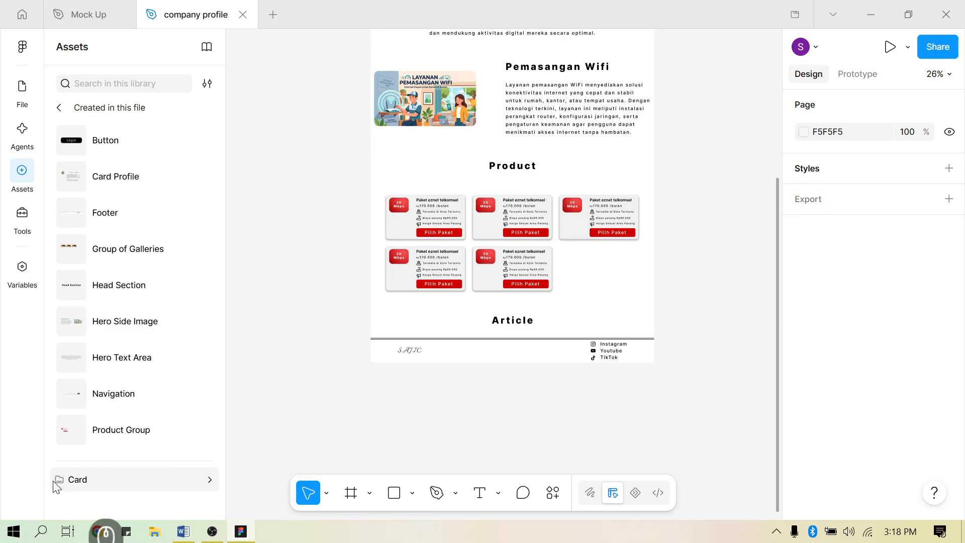
pyautogui.click(155, 474)
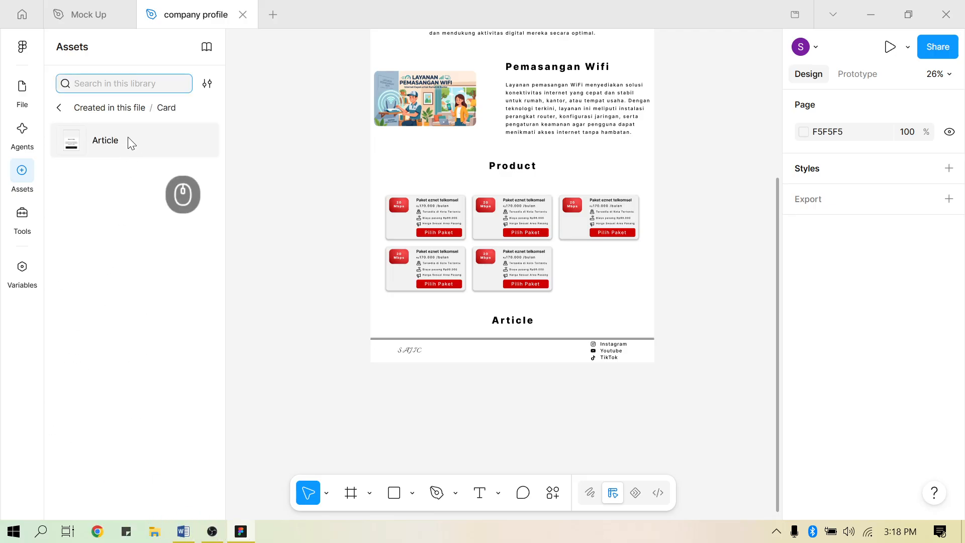
pyautogui.click(60, 108)
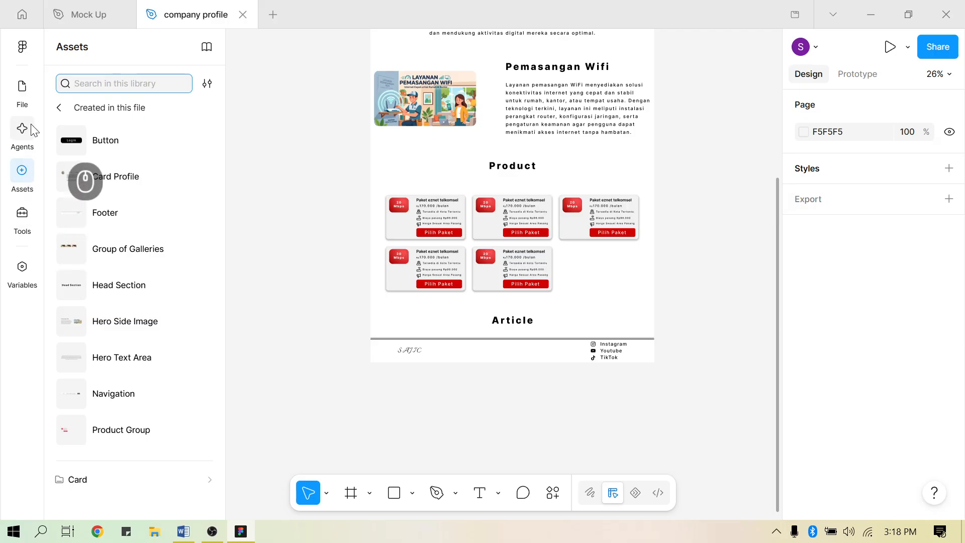
pyautogui.click(59, 107)
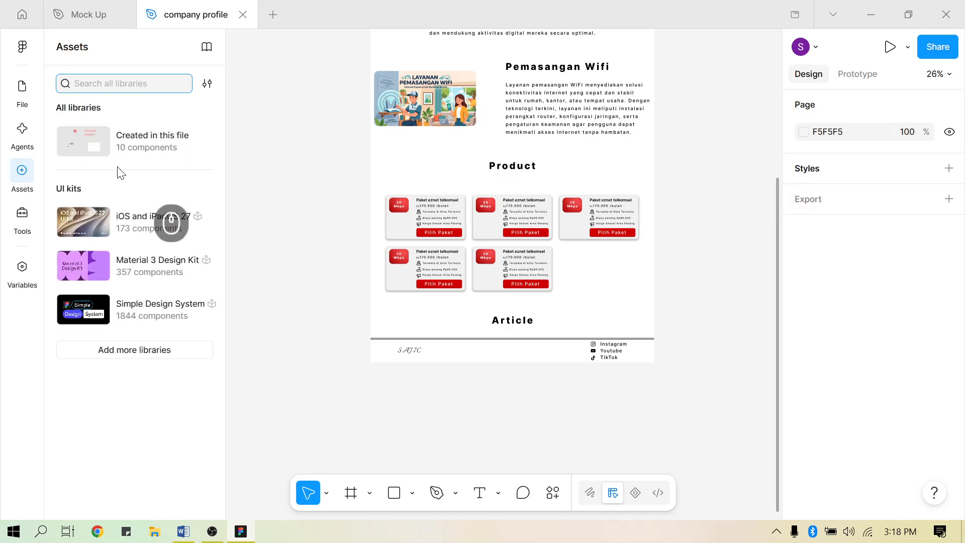
pyautogui.click(145, 148)
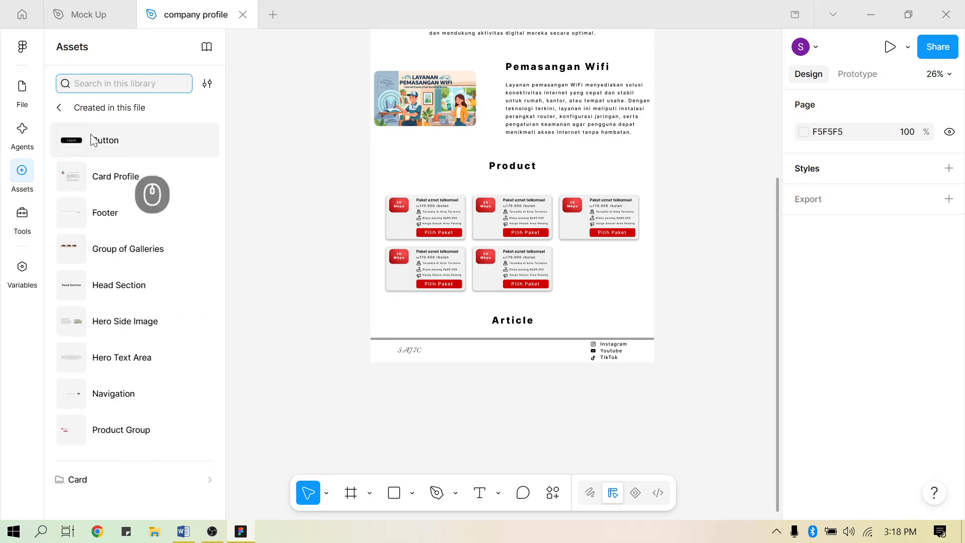
pyautogui.click(60, 107)
pyautogui.click(22, 85)
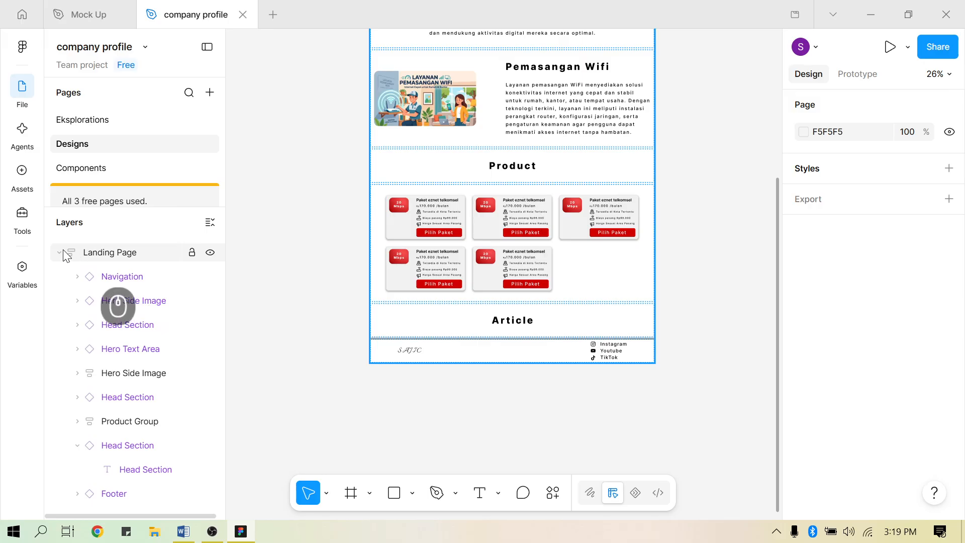
# Examine the first Card/Gallery frame inside Group of Galleries on the Components page and the options it offers, and compare with the Designs page
pyautogui.click(123, 169)
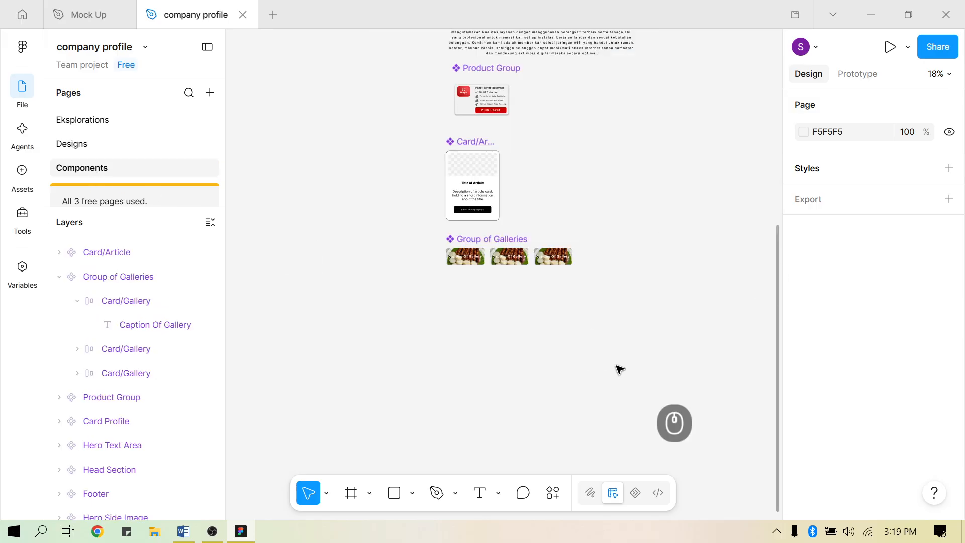
pyautogui.click(556, 302)
pyautogui.scroll(3, 569, 312)
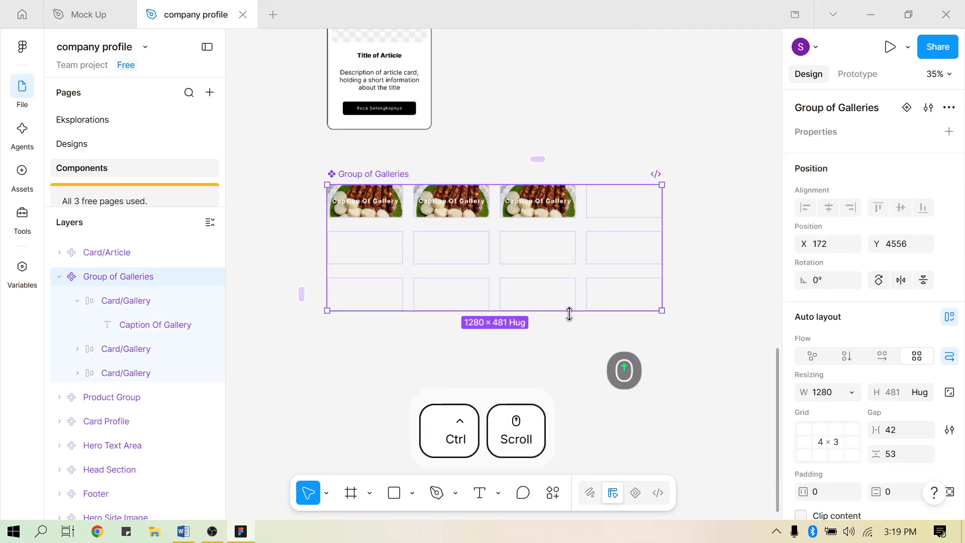
pyautogui.click(125, 307)
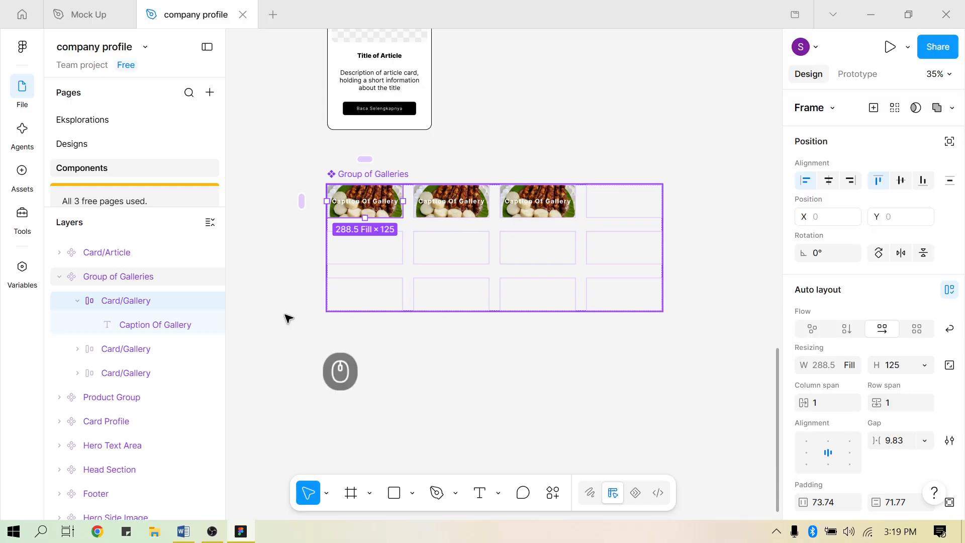
pyautogui.click(271, 372)
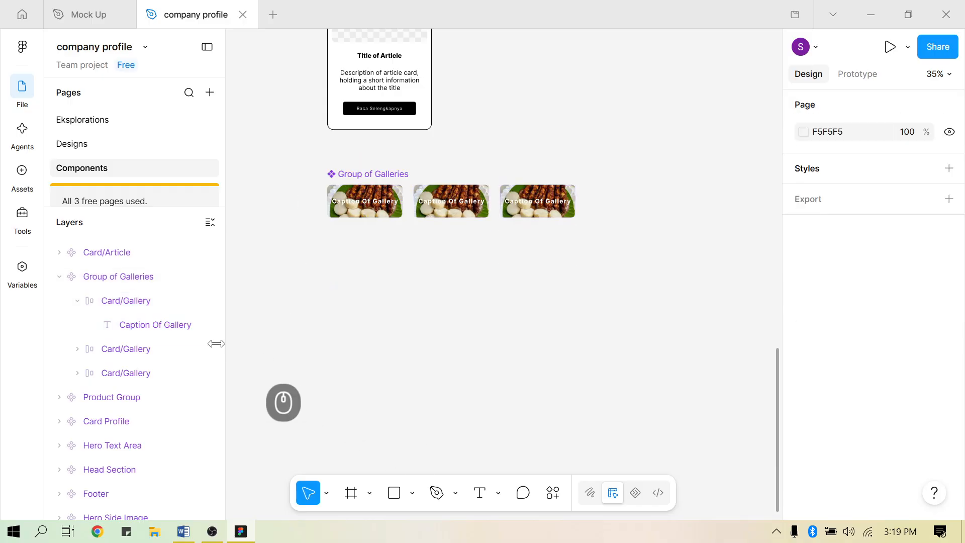
pyautogui.click(106, 308)
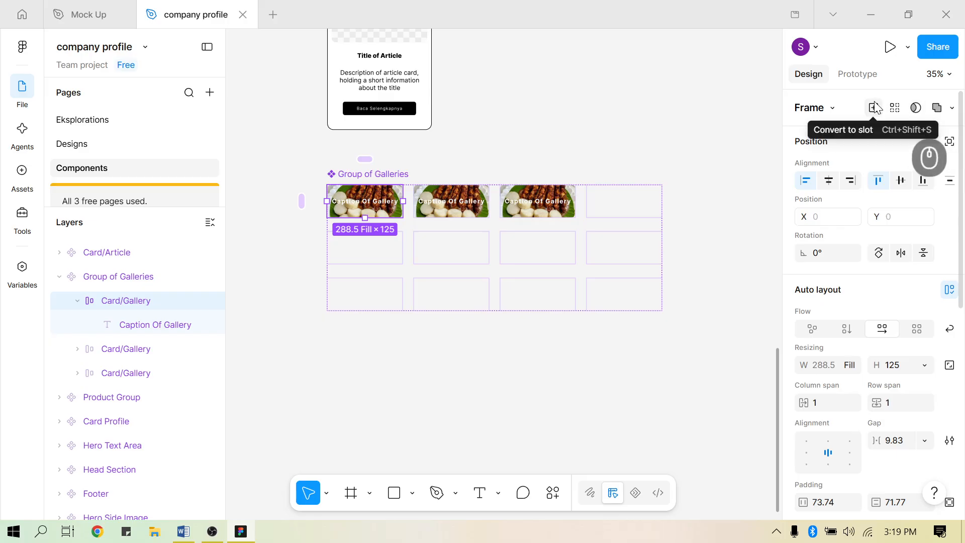
pyautogui.click(952, 108)
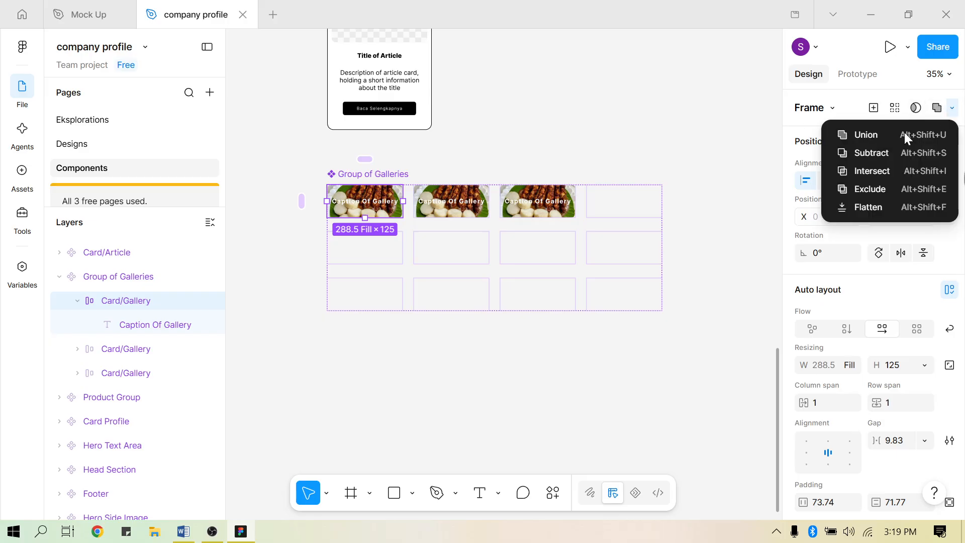
pyautogui.click(672, 376)
pyautogui.rightClick(364, 209)
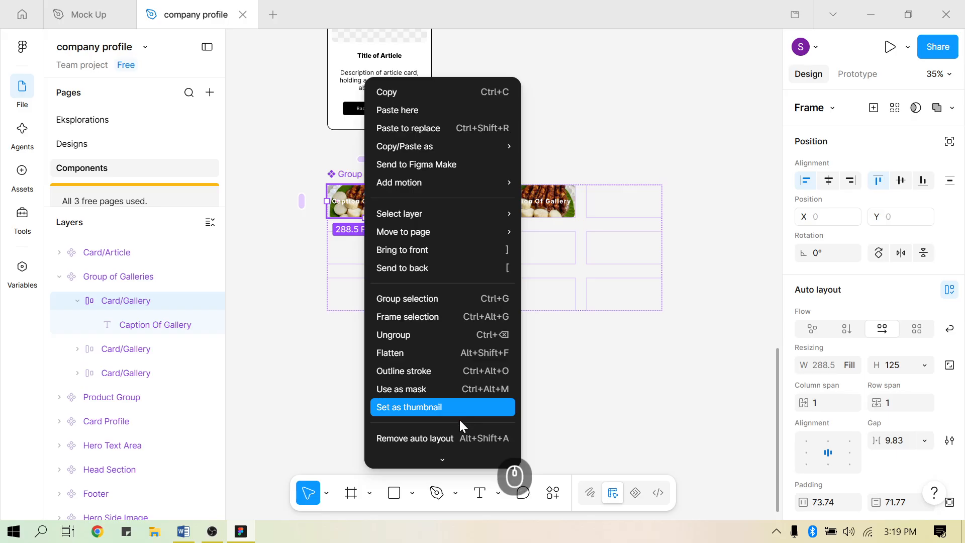
pyautogui.scroll(-3, 461, 426)
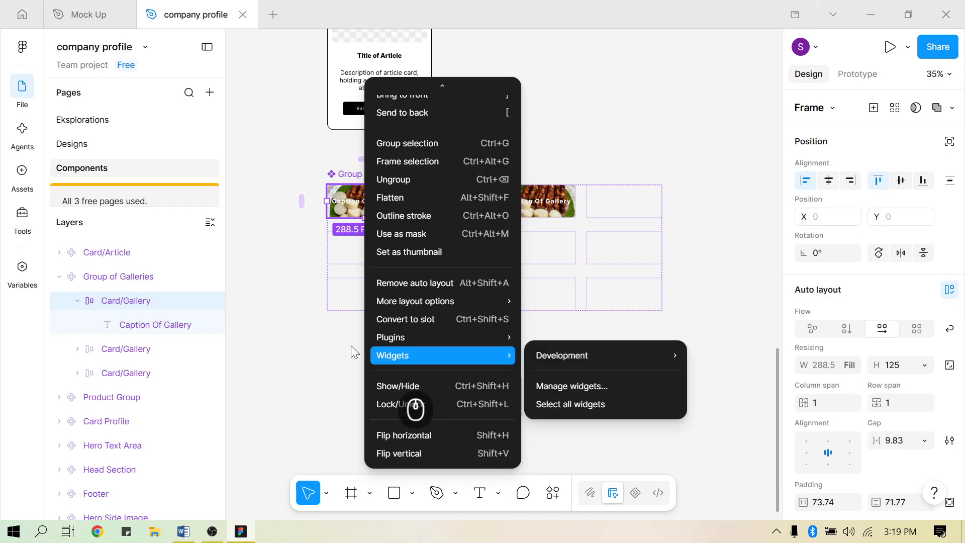
pyautogui.scroll(5, 441, 429)
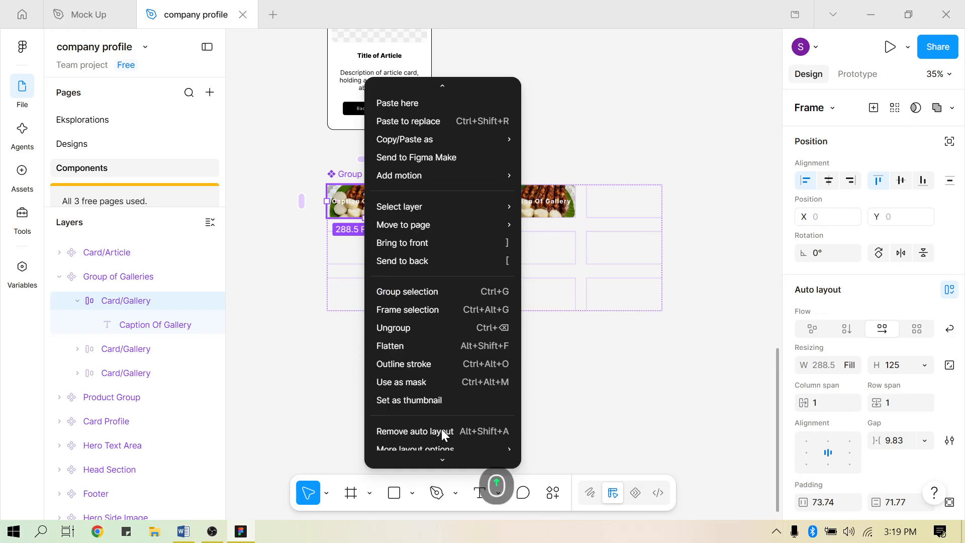
pyautogui.click(287, 365)
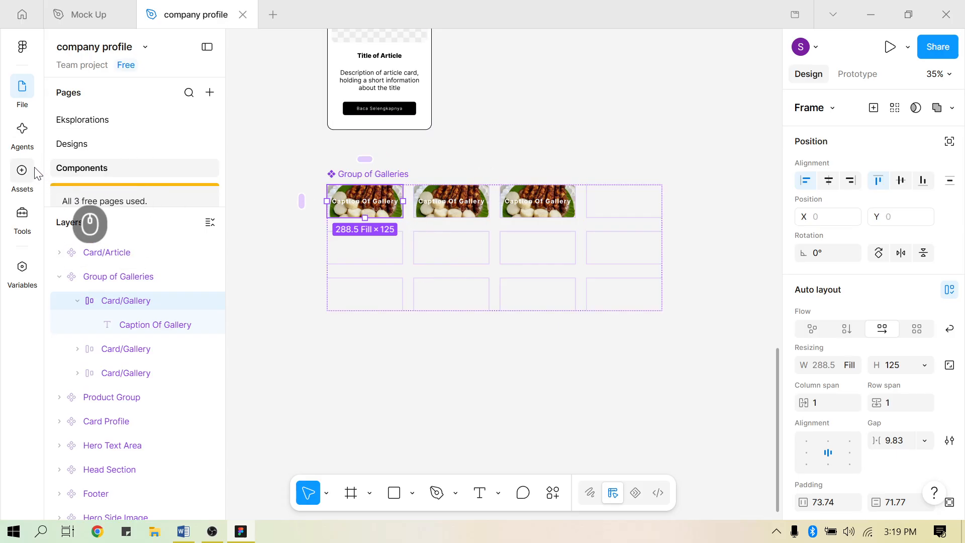
pyautogui.click(107, 139)
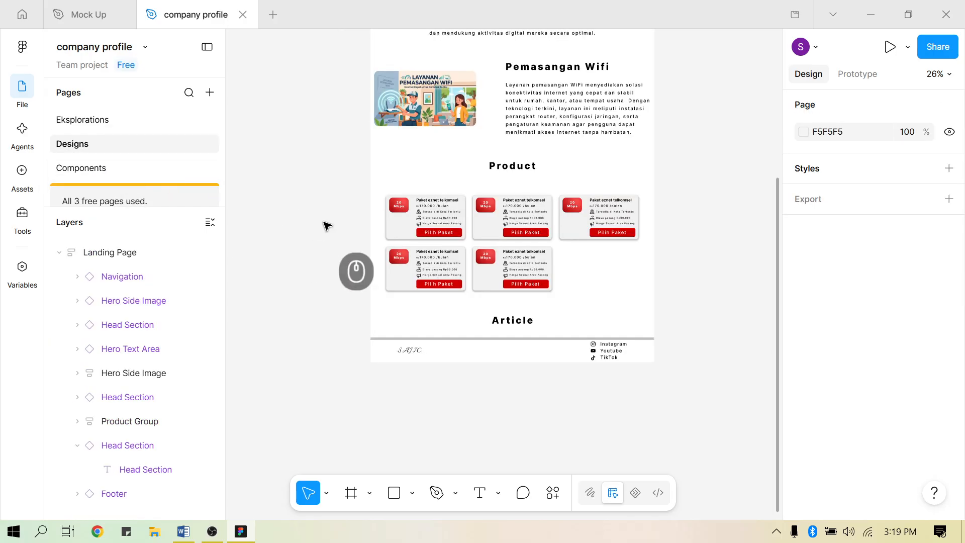
pyautogui.click(158, 256)
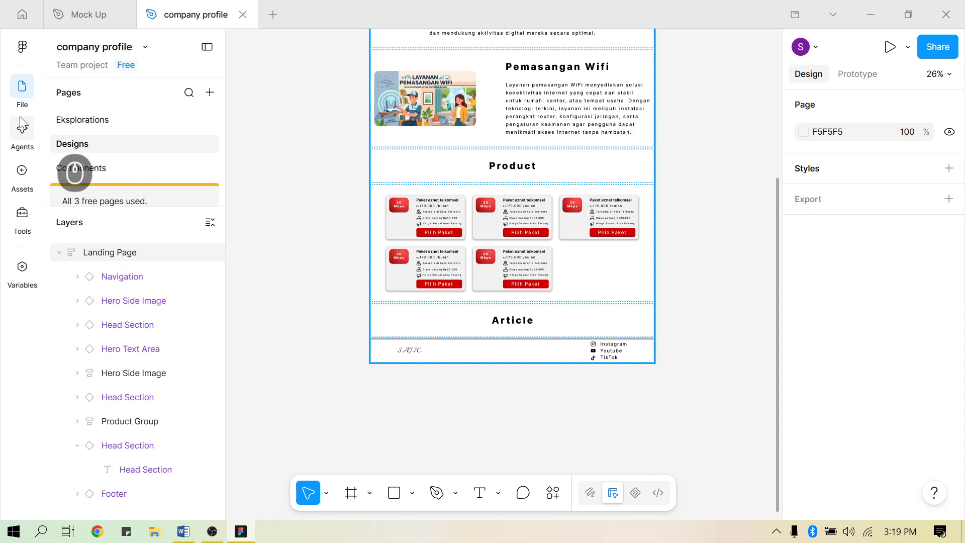
pyautogui.click(92, 170)
pyautogui.keyDown('ctrl'); pyautogui.scroll(2, 424, 243); pyautogui.keyUp('ctrl')
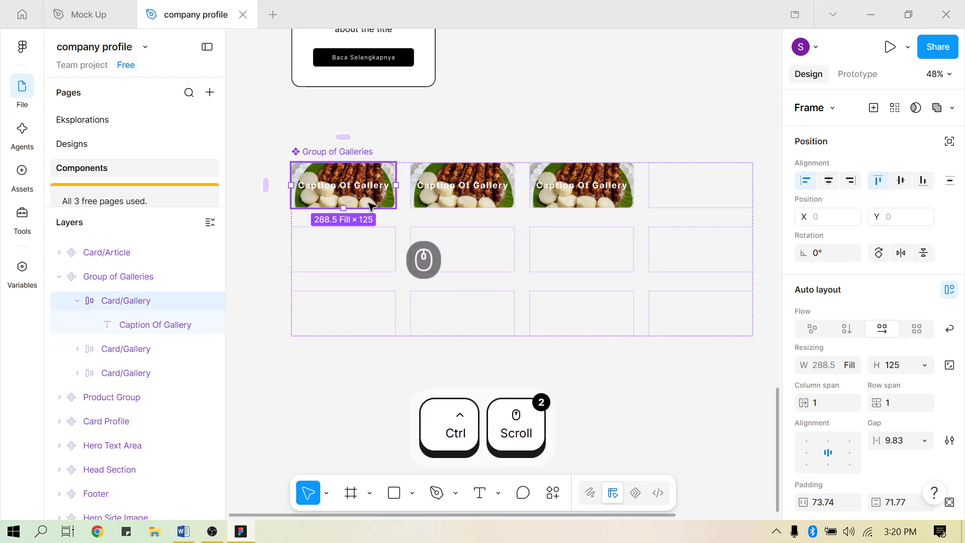
pyautogui.hotkey('ctrl', 'c')
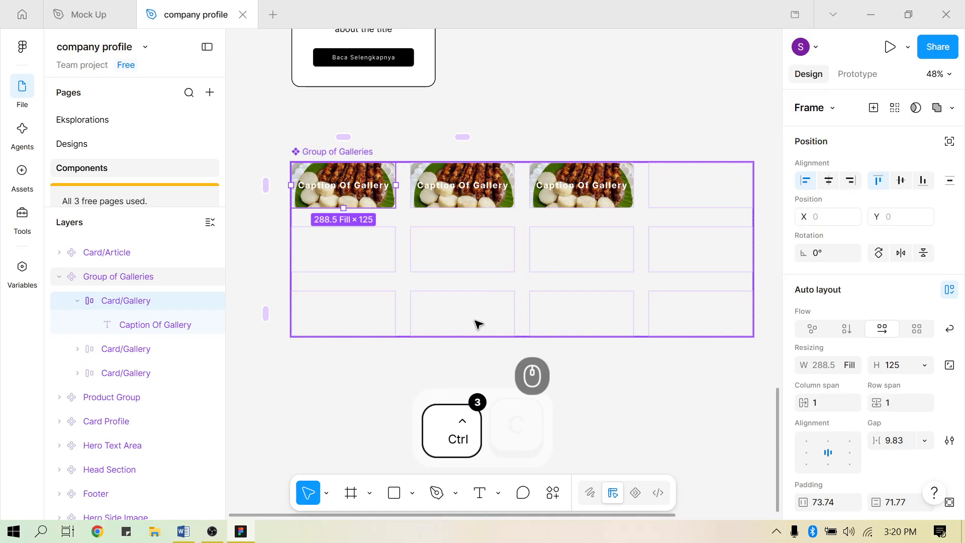
pyautogui.keyDown('ctrl'); pyautogui.scroll(-2, 474, 323); pyautogui.keyUp('ctrl')
pyautogui.click(341, 291)
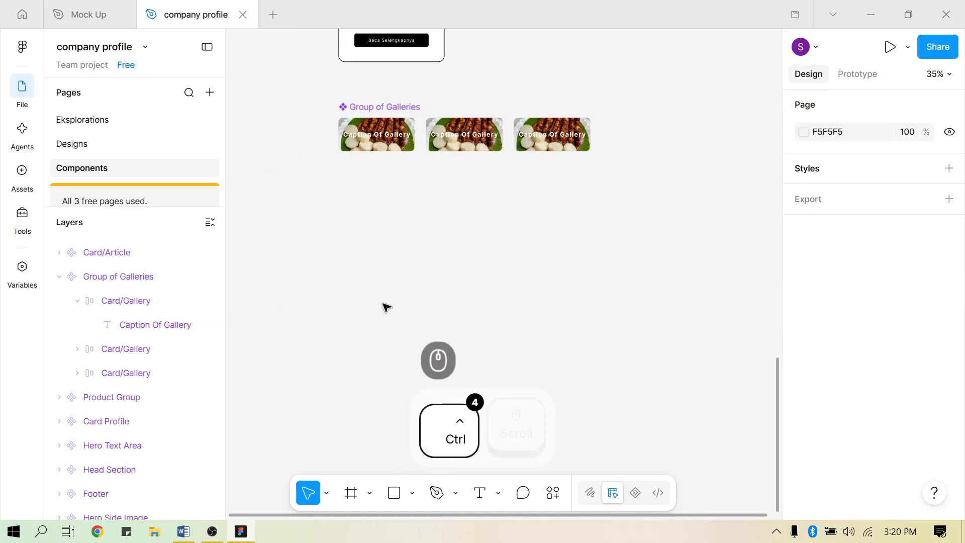
pyautogui.hotkey('ctrl', 'v')
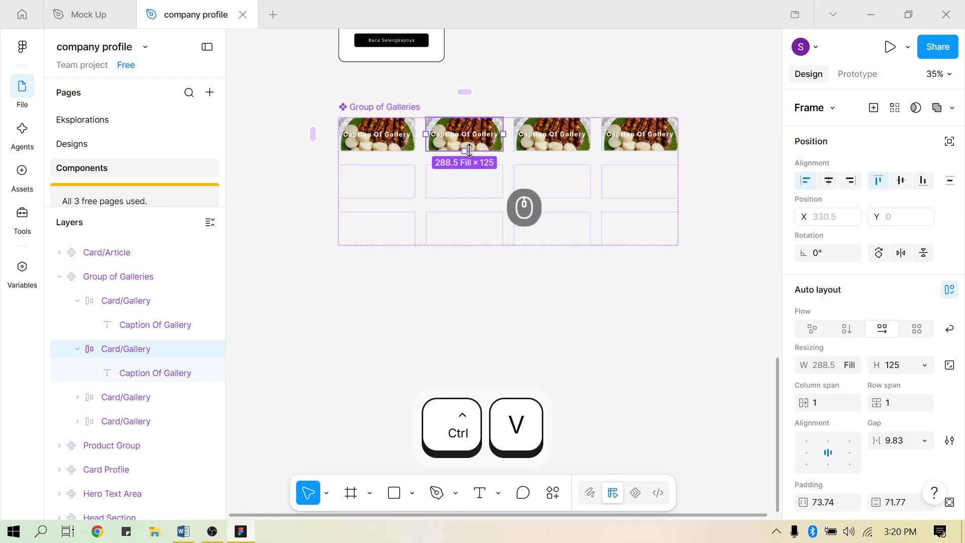
pyautogui.hotkey('ctrl', 'z')
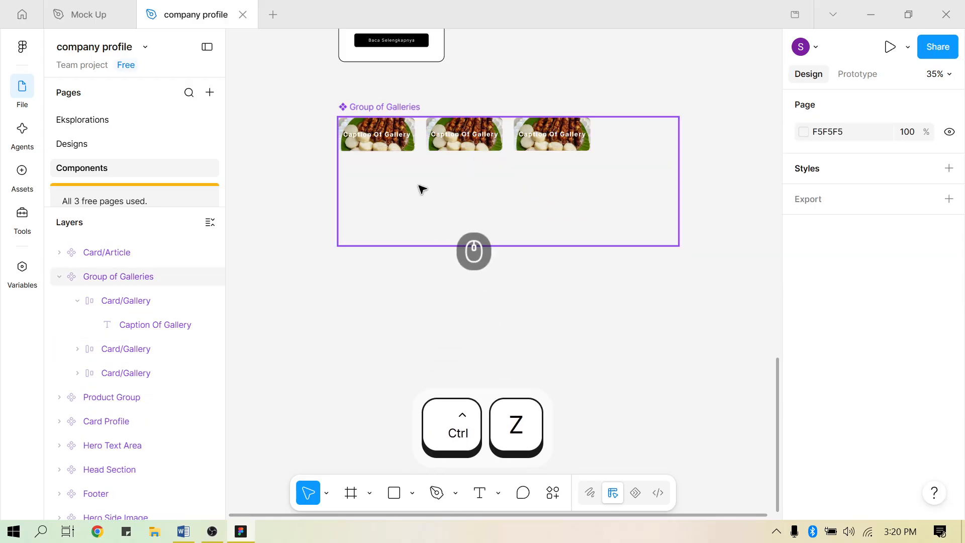
# Duplicate the first Card/Gallery frame out of Group of Galleries onto the empty canvas below it
pyautogui.click(407, 150)
pyautogui.click(407, 147)
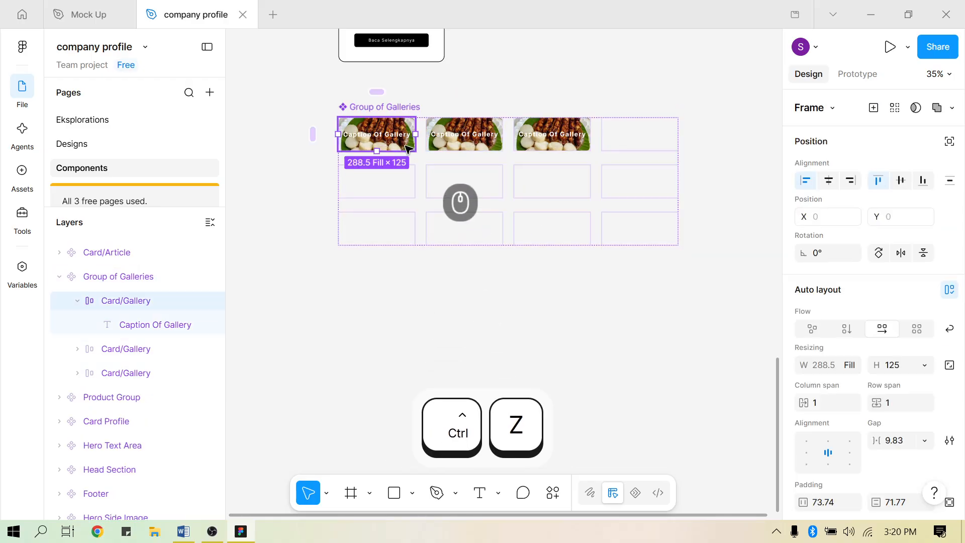
pyautogui.press('alt')
pyautogui.moveTo(407, 146); pyautogui.dragTo(408, 351)
pyautogui.click(506, 350)
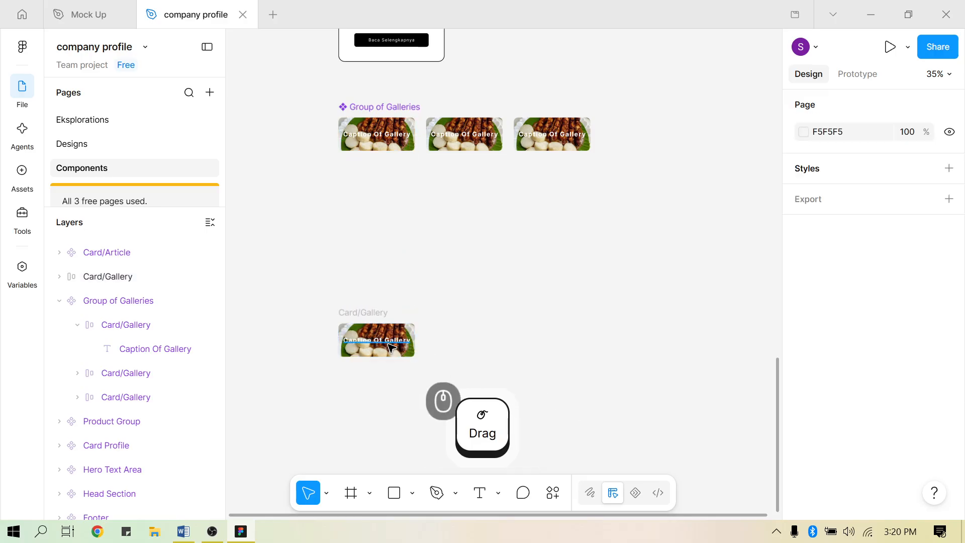
# Move the duplicated Card/Gallery frame up to just below Group of Galleries and turn it into a component
pyautogui.click(394, 353)
pyautogui.moveTo(398, 315); pyautogui.dragTo(404, 260)
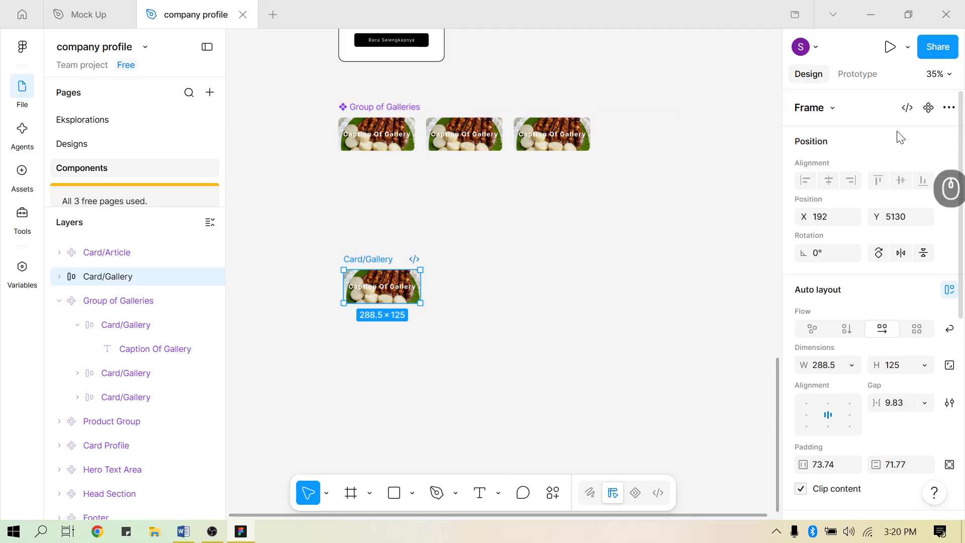
pyautogui.click(442, 346)
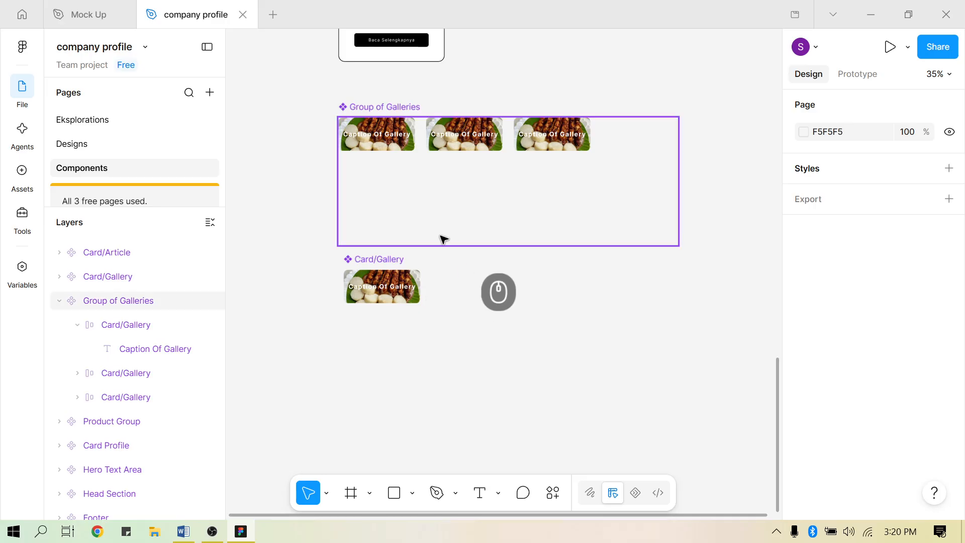
pyautogui.click(385, 260)
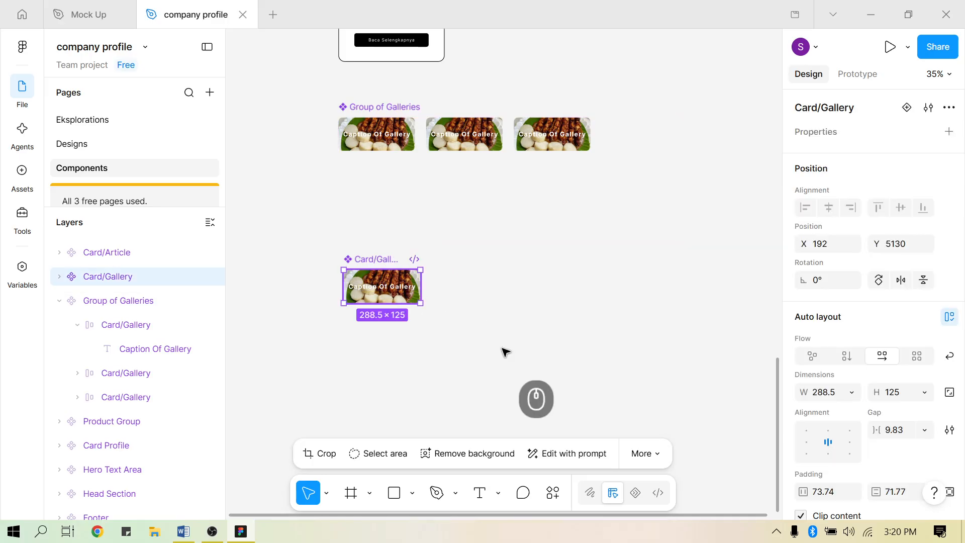
pyautogui.click(390, 108)
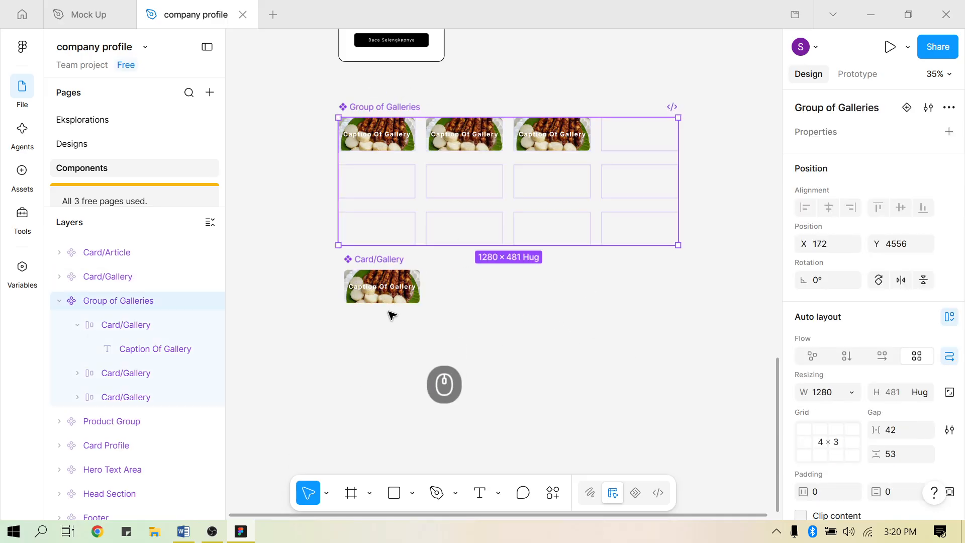
pyautogui.click(390, 315)
pyautogui.click(384, 289)
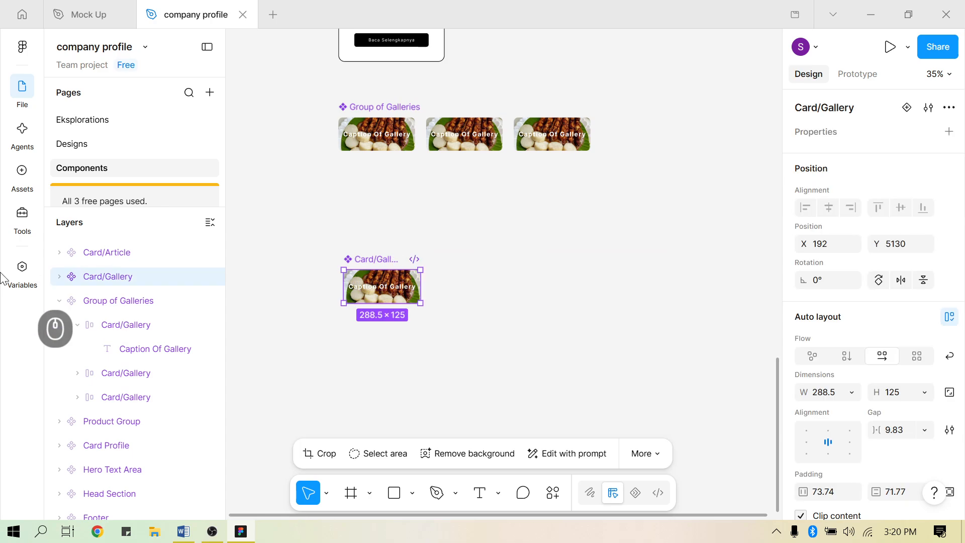
# Insert an instance of this file's Card/Article component between the Article heading and the footer of the Landing Page
pyautogui.click(64, 147)
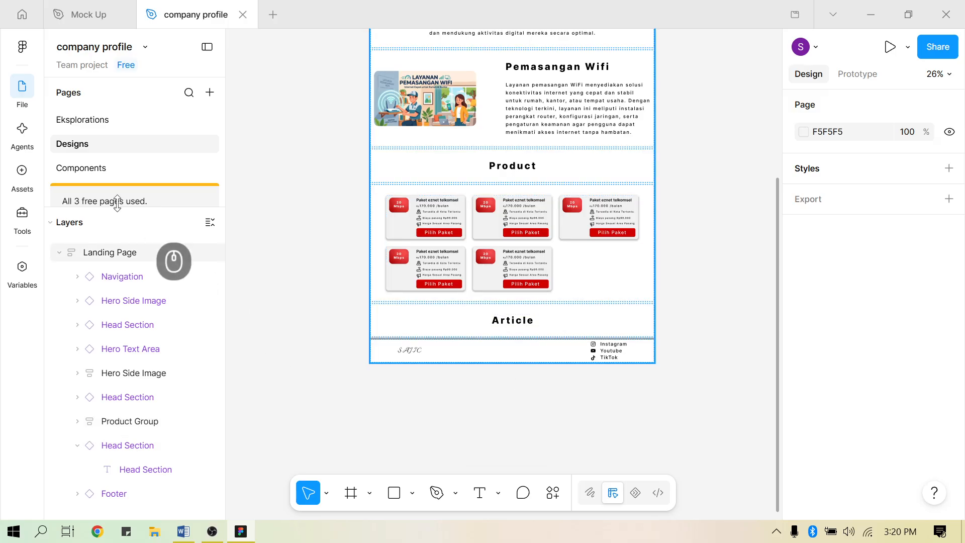
pyautogui.click(79, 166)
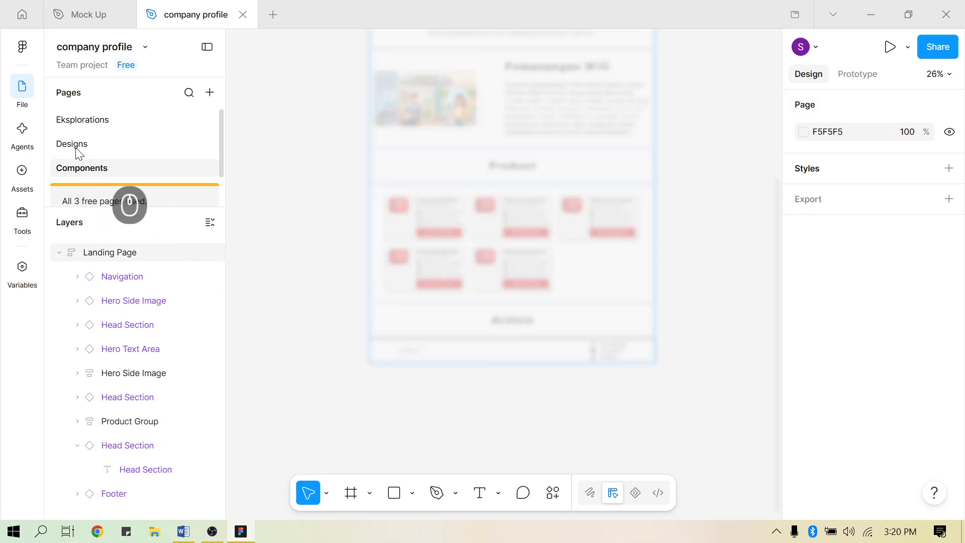
pyautogui.click(78, 146)
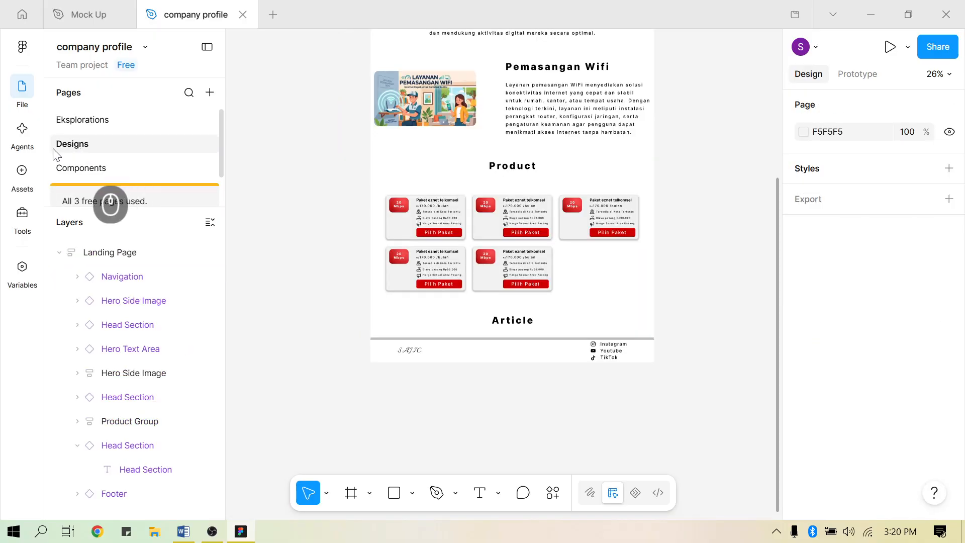
pyautogui.click(22, 177)
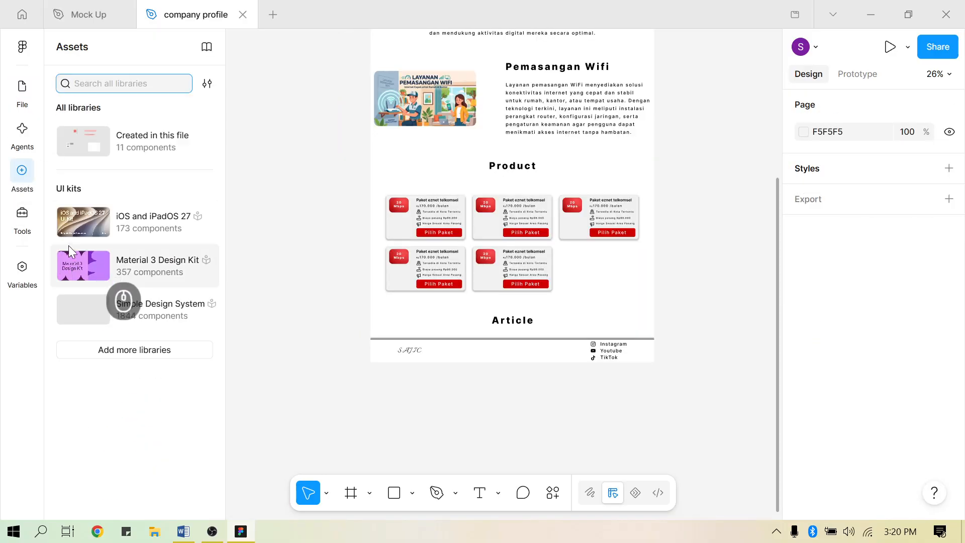
pyautogui.click(136, 124)
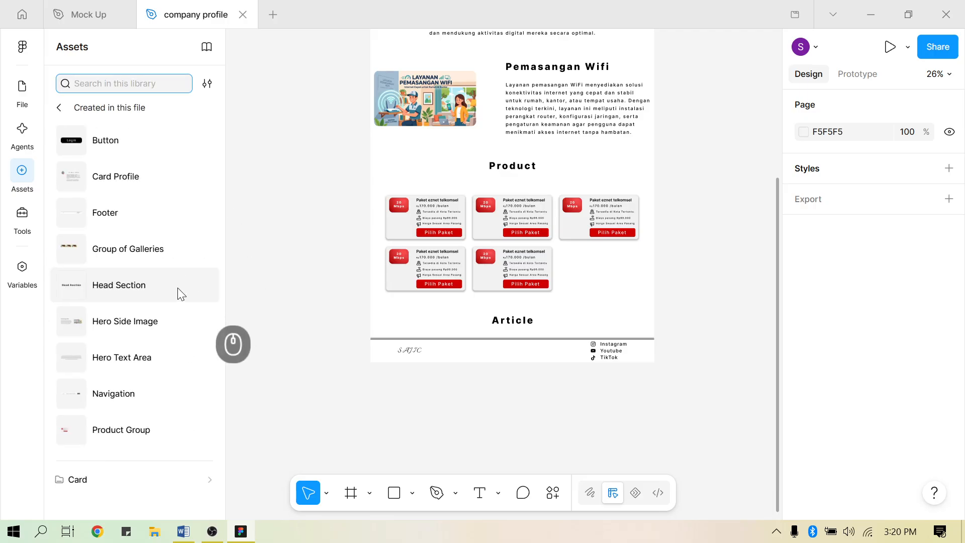
pyautogui.click(125, 476)
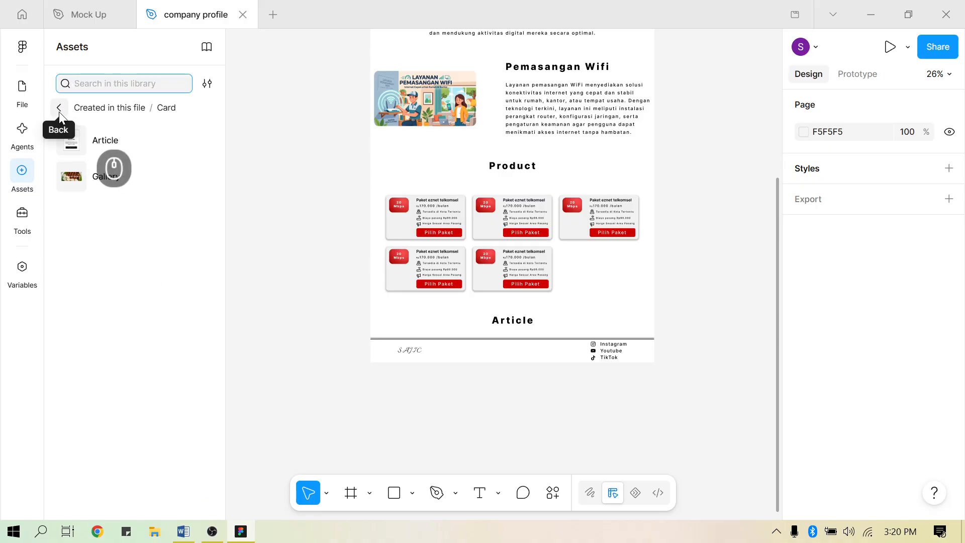
pyautogui.moveTo(100, 142); pyautogui.dragTo(493, 334)
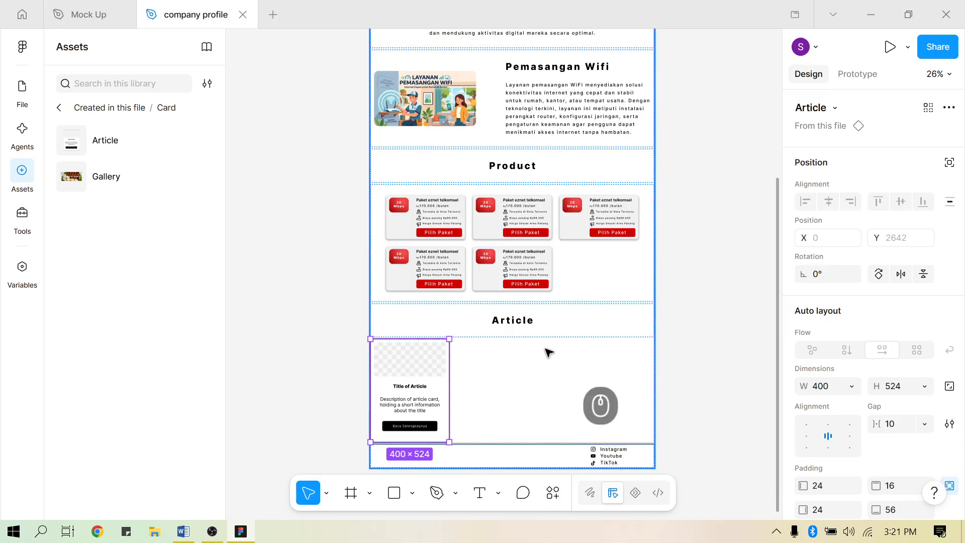
# Try to move the Article card instance toward the middle of the Landing Page's Article section
pyautogui.scroll(-1, 549, 353)
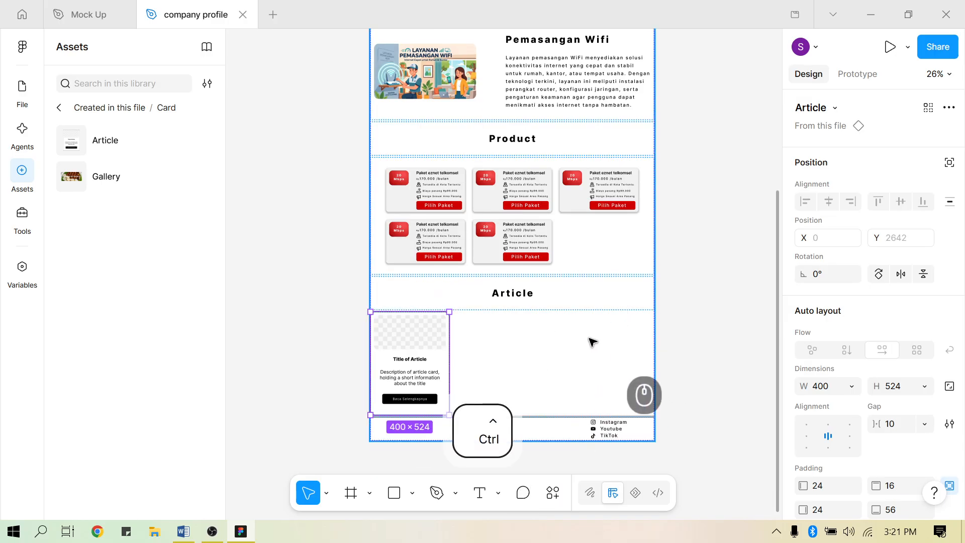
pyautogui.keyDown('ctrl'); pyautogui.scroll(3, 587, 347); pyautogui.keyUp('ctrl')
pyautogui.keyDown('ctrl'); pyautogui.scroll(-2, 587, 347); pyautogui.keyUp('ctrl')
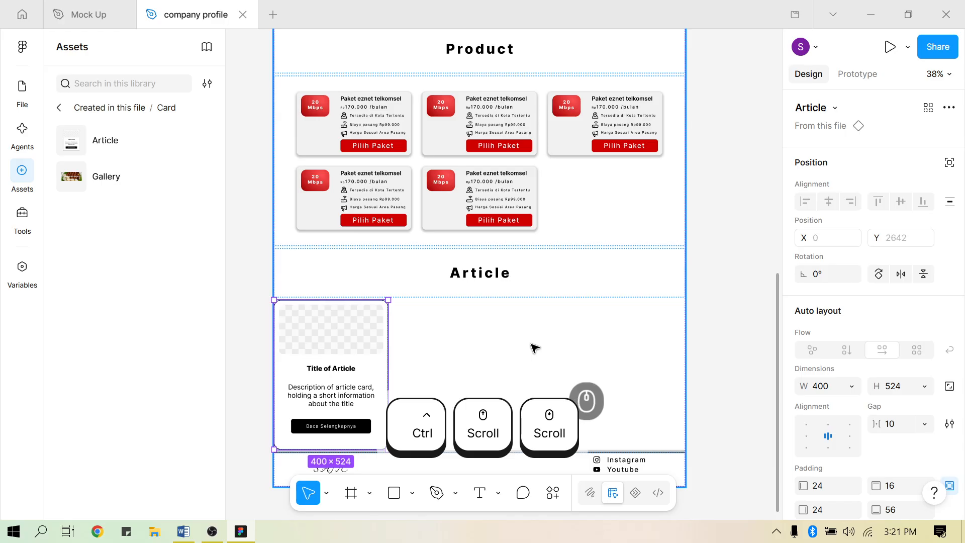
pyautogui.scroll(-2, 535, 348)
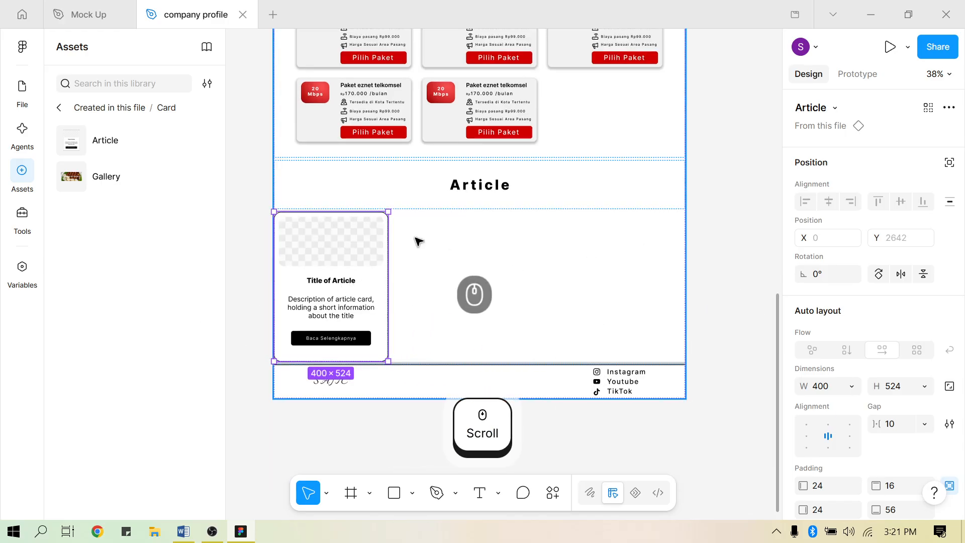
pyautogui.moveTo(356, 316); pyautogui.dragTo(463, 324)
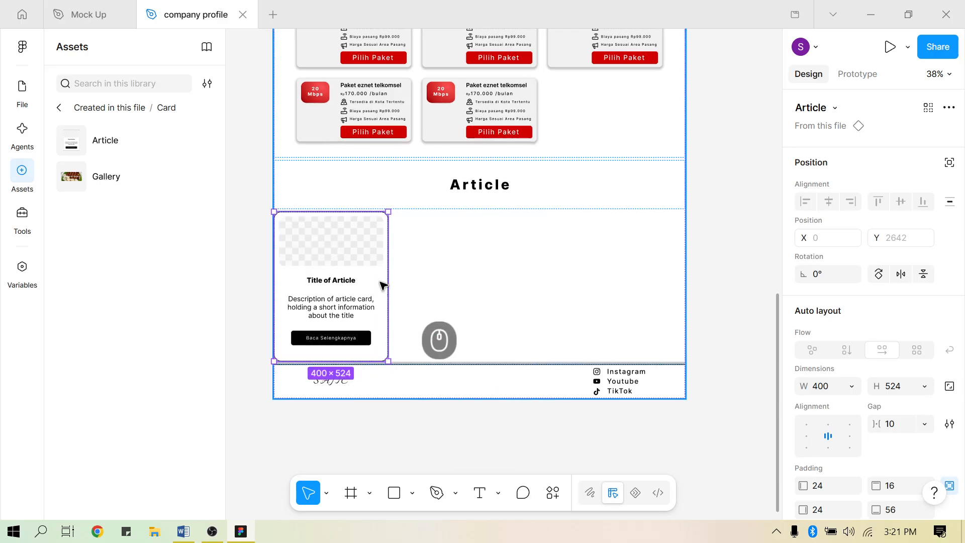
# Duplicate the Article card twice so that three cards are stacked below the Landing Page's Article heading
pyautogui.moveTo(342, 281); pyautogui.dragTo(453, 303)
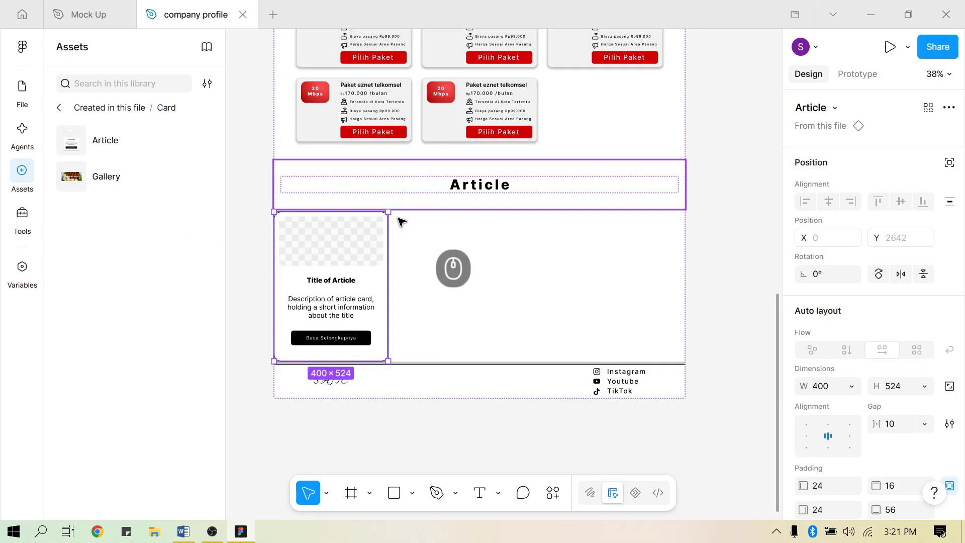
pyautogui.press('alt')
pyautogui.moveTo(374, 284); pyautogui.dragTo(377, 398)
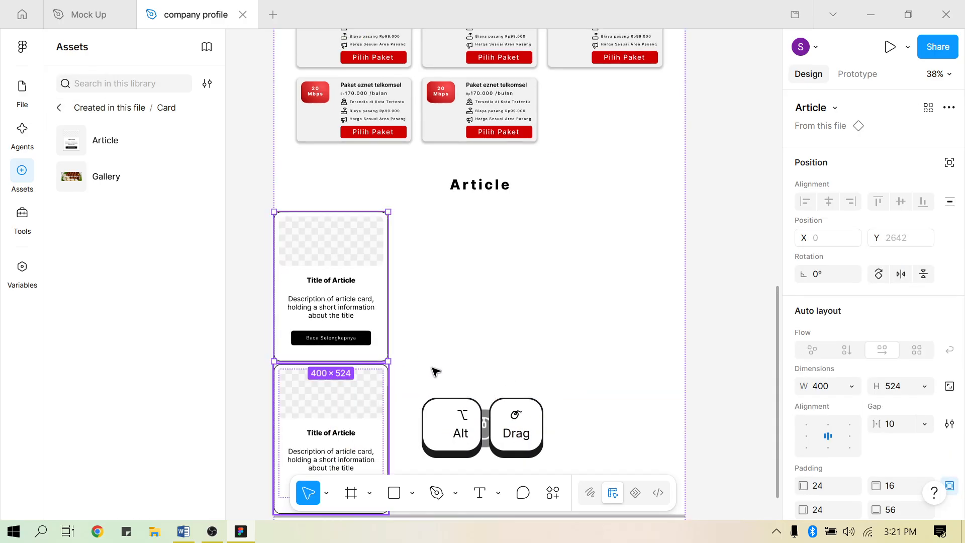
pyautogui.hotkey('ctrl', 'd')
pyautogui.scroll(-5, 486, 341)
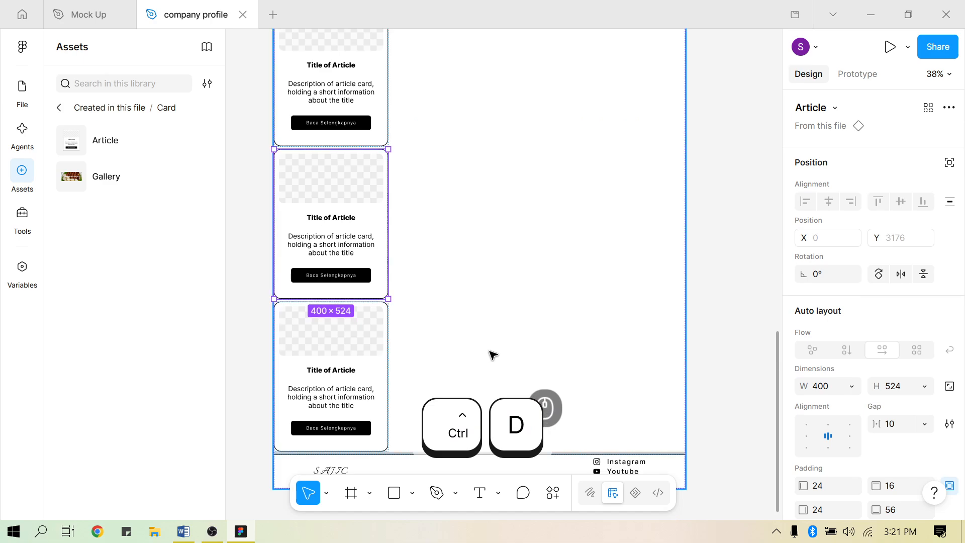
pyautogui.scroll(3, 562, 312)
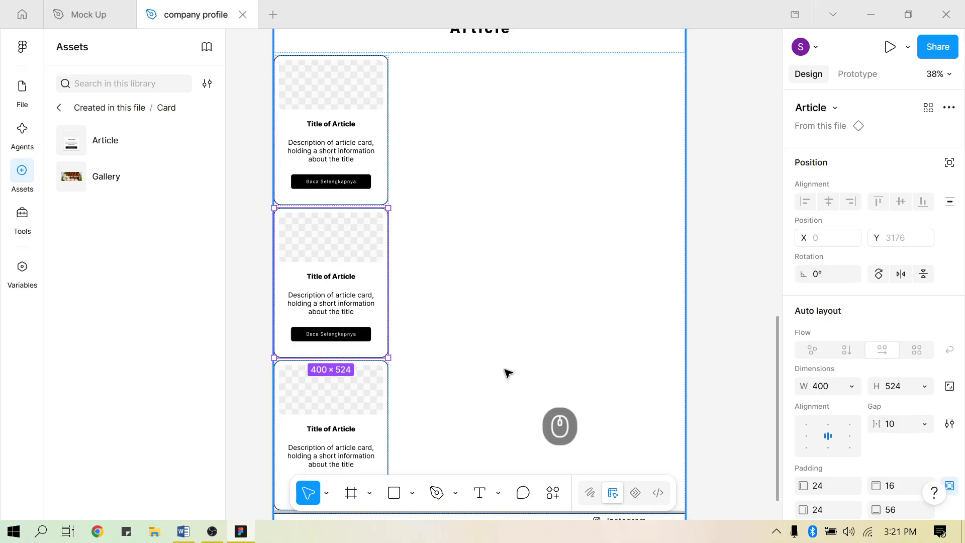
# Look over the Landing Page from its navigation to the footer and check the gap between the stacked Article cards
pyautogui.scroll(15, 507, 372)
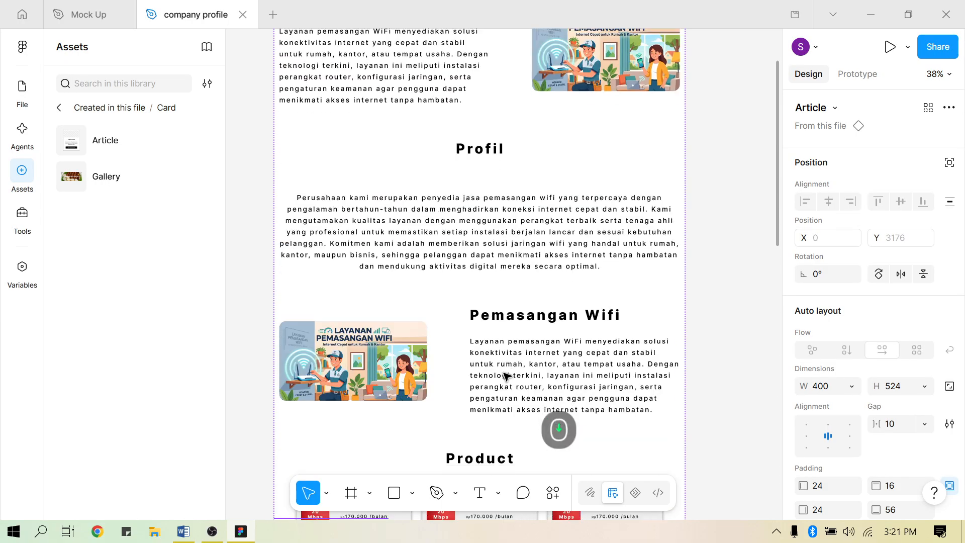
pyautogui.scroll(3, 507, 376)
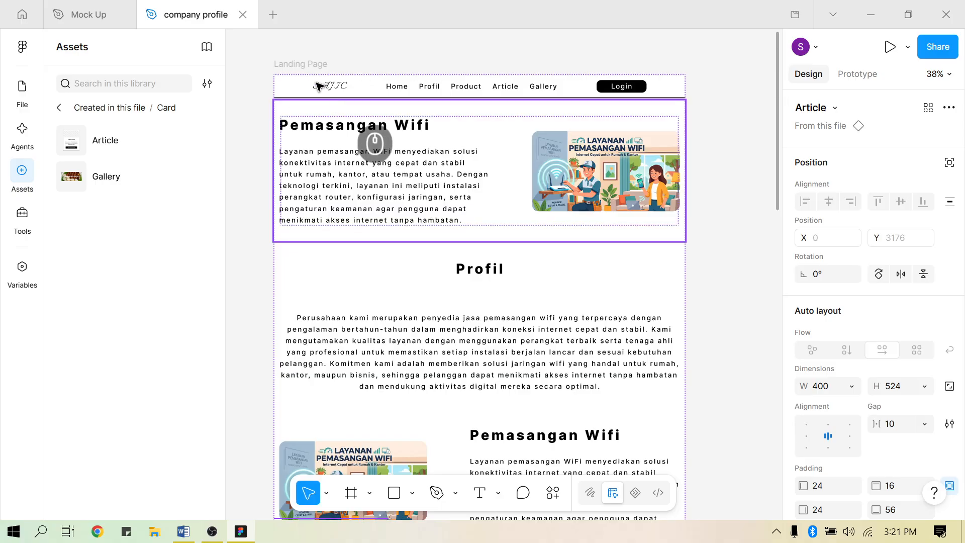
pyautogui.scroll(-12, 530, 306)
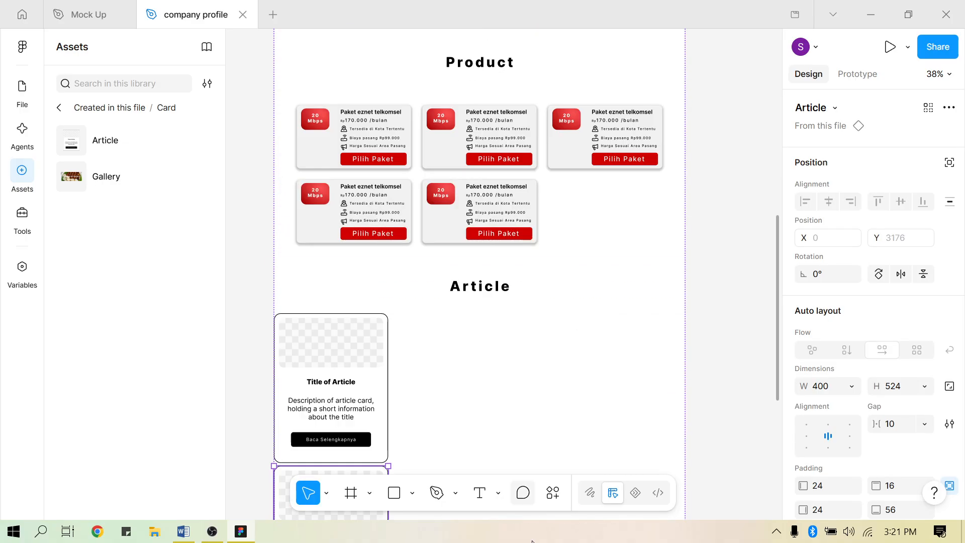
pyautogui.scroll(-4, 524, 302)
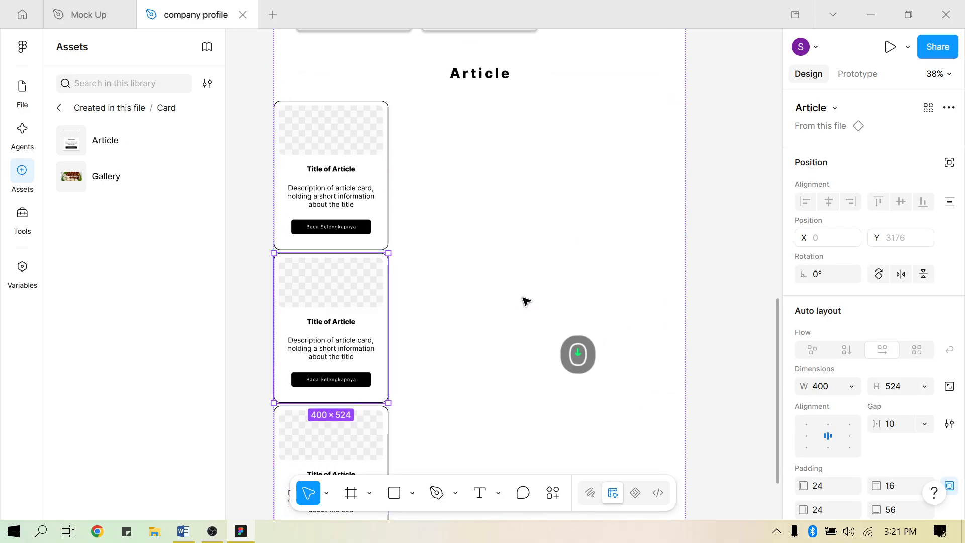
pyautogui.click(733, 248)
pyautogui.keyDown('alt'); pyautogui.click(366, 305); pyautogui.keyUp('alt')
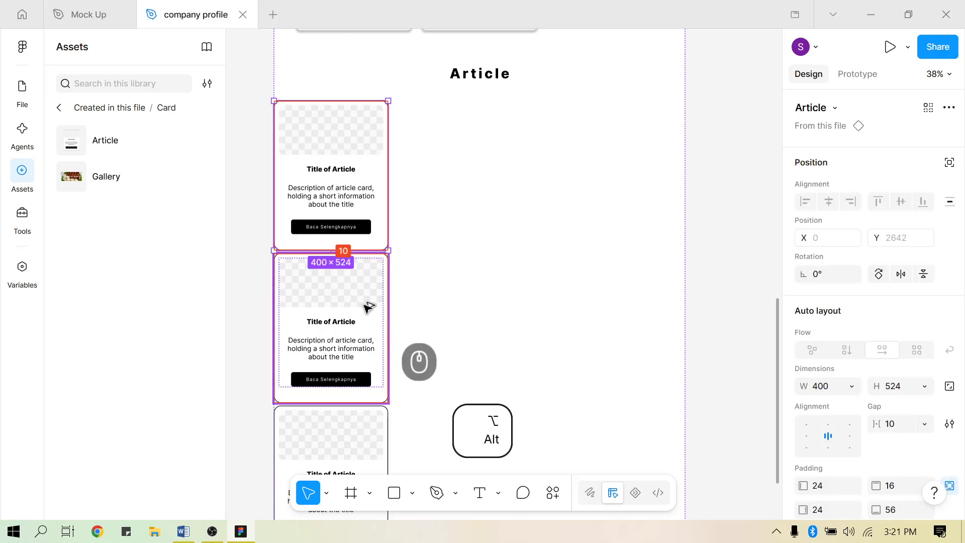
pyautogui.scroll(-4, 362, 338)
pyautogui.scroll(2, 362, 338)
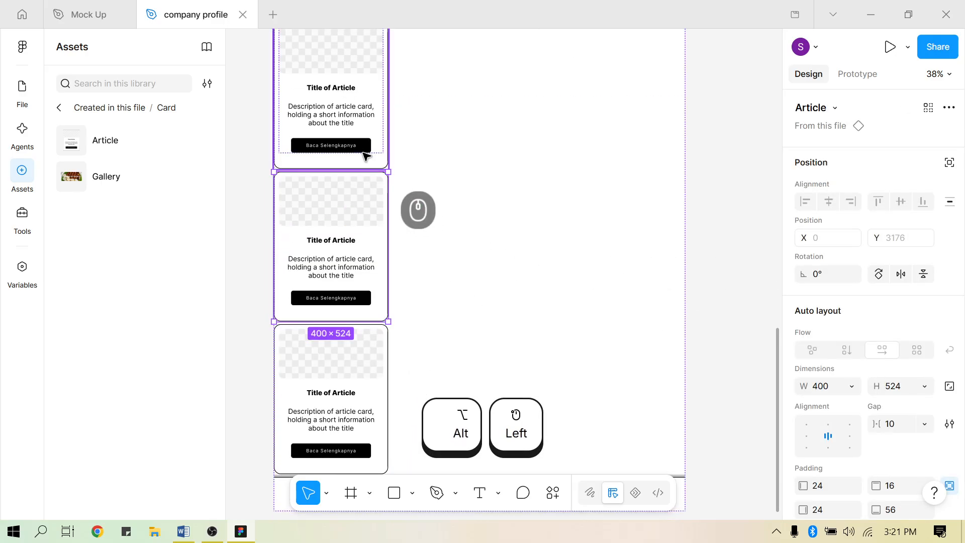
# Wrap the three Article cards in an auto layout frame with a horizontal flow
pyautogui.click(378, 101)
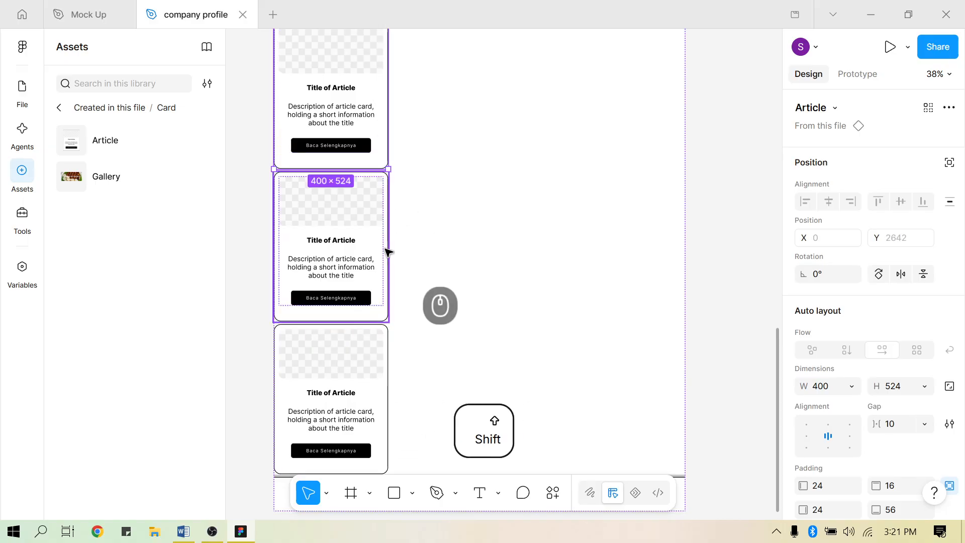
pyautogui.keyDown('shift'); pyautogui.click(382, 272); pyautogui.keyUp('shift')
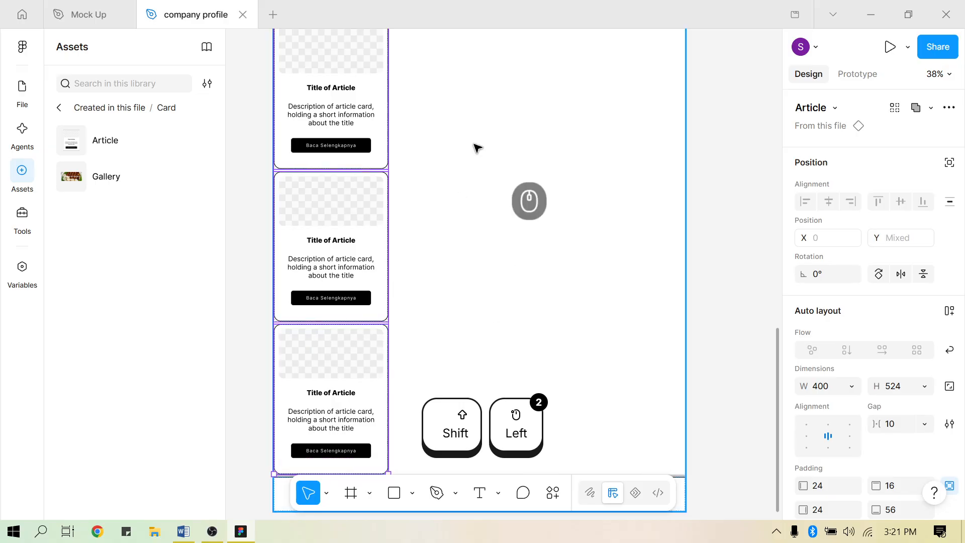
pyautogui.scroll(-3, 477, 146)
pyautogui.scroll(6, 477, 146)
pyautogui.scroll(2, 324, 224)
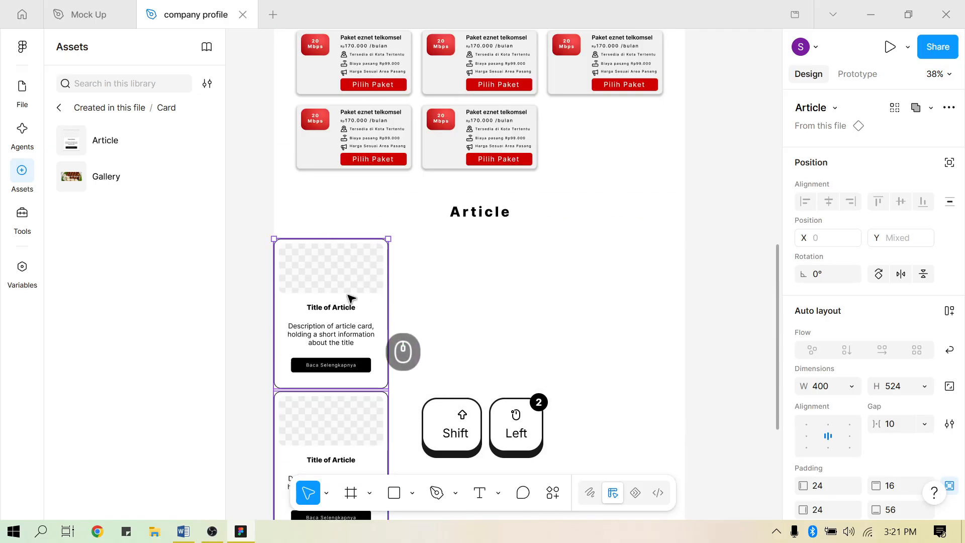
pyautogui.rightClick(347, 296)
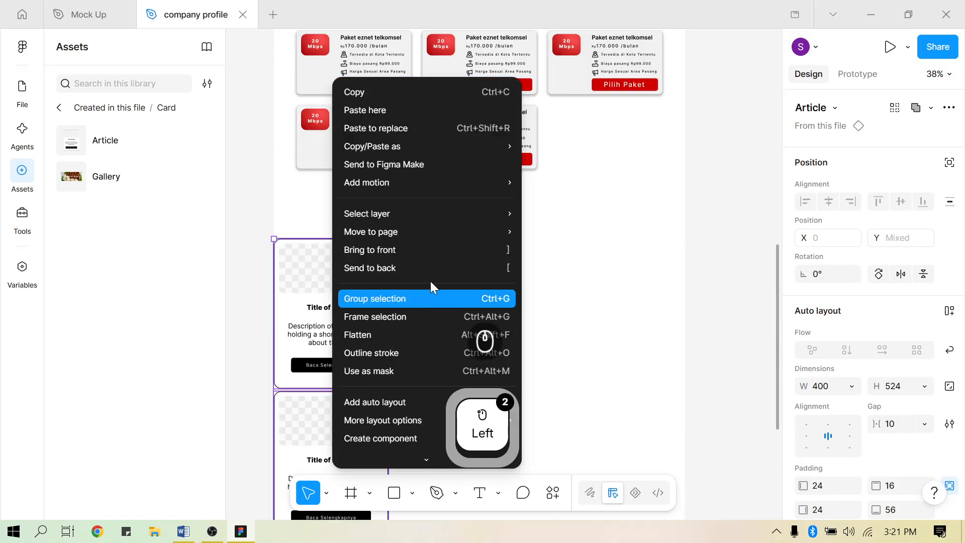
pyautogui.click(436, 402)
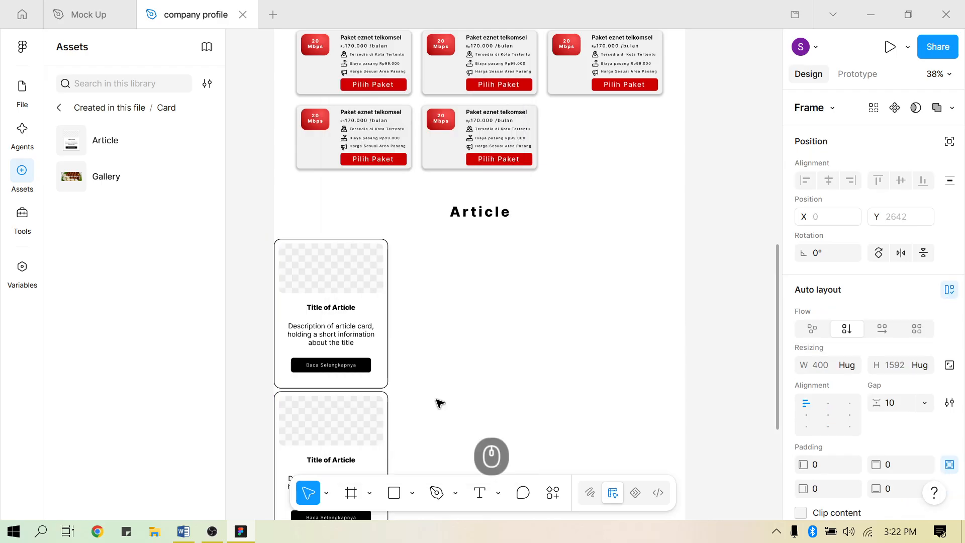
pyautogui.click(884, 330)
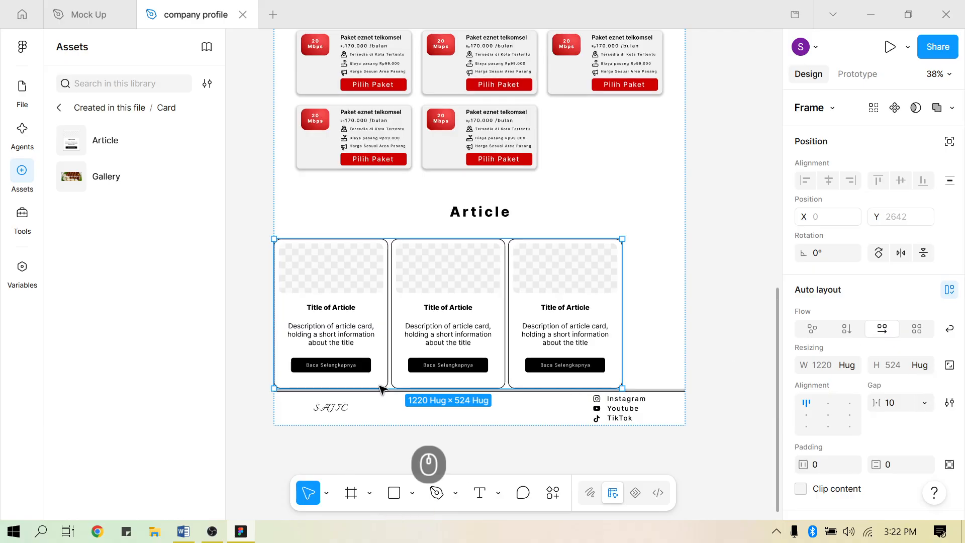
# Show the file's layers, collapse the Landing Page layer and clear the selection
pyautogui.scroll(-1, 392, 326)
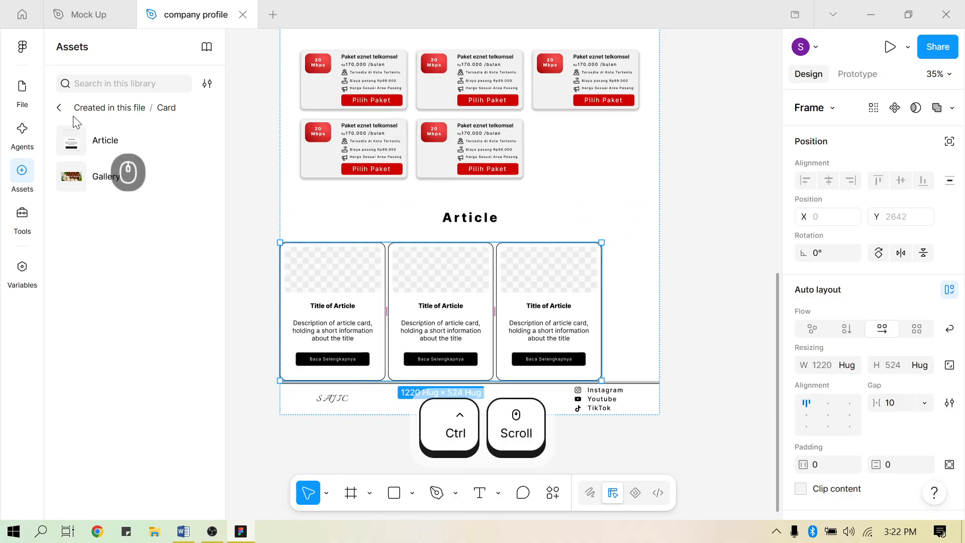
pyautogui.click(73, 108)
pyautogui.click(22, 88)
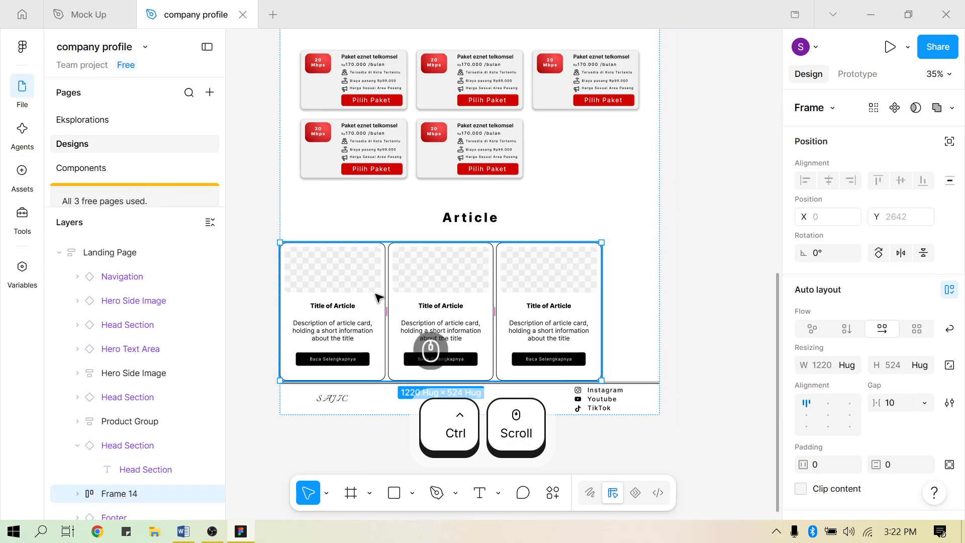
pyautogui.scroll(-1, 388, 300)
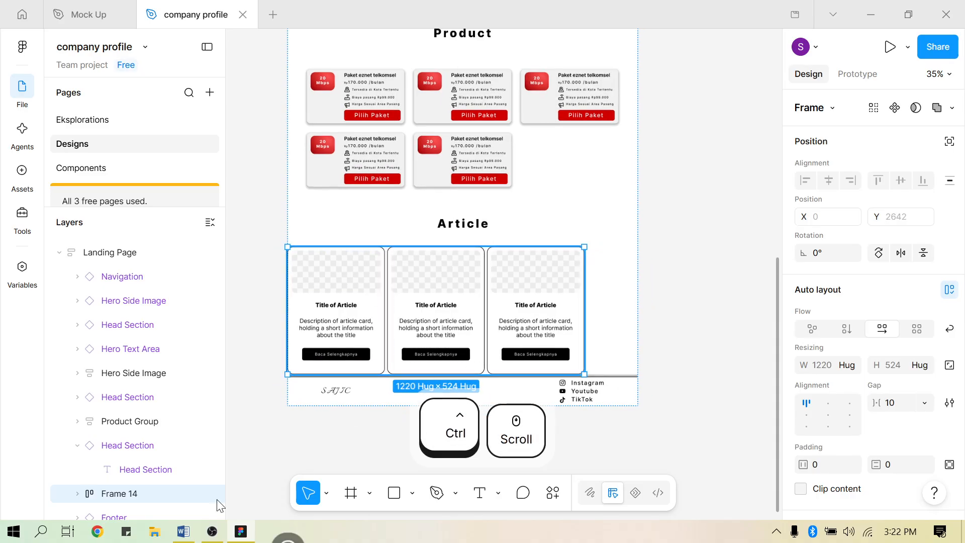
pyautogui.click(58, 254)
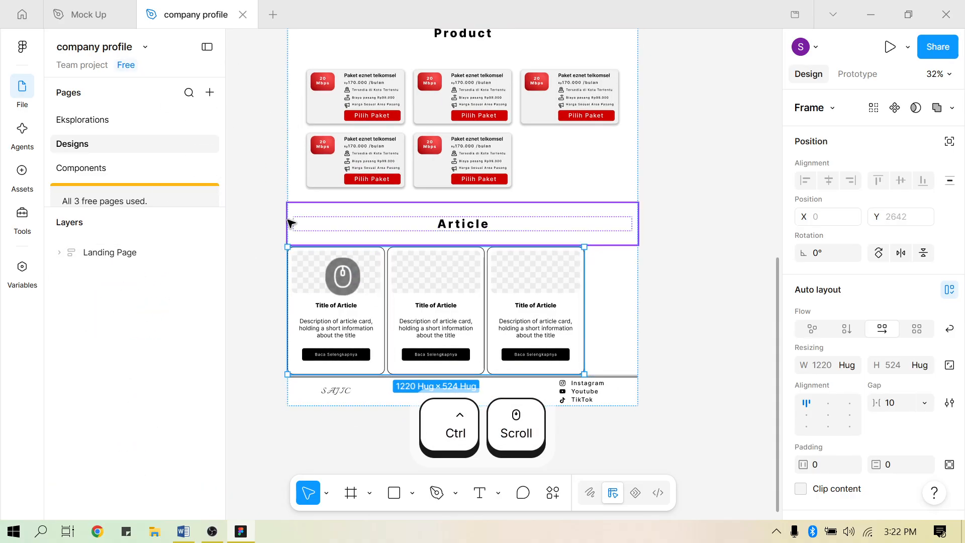
pyautogui.click(266, 222)
pyautogui.scroll(-1, 450, 314)
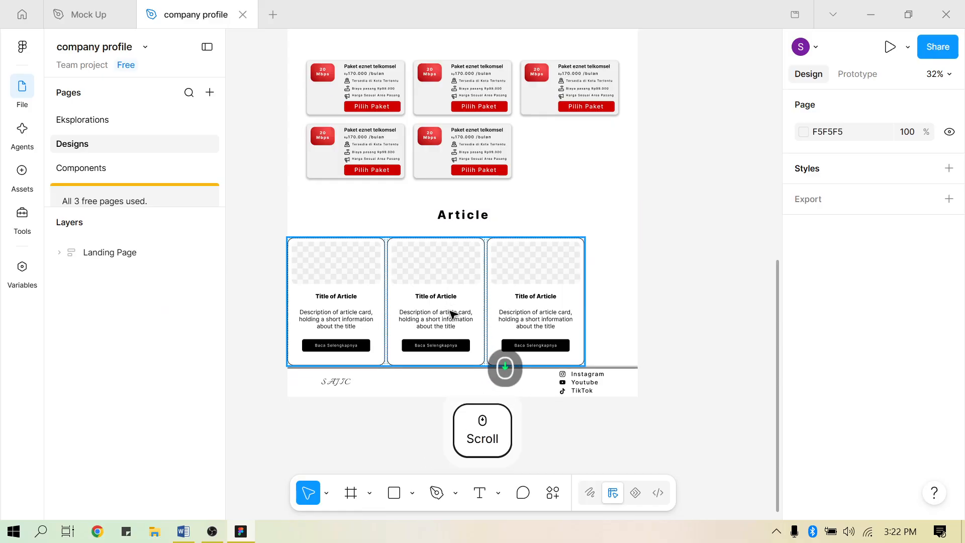
# Duplicate the Article heading to just below the row of article cards and change the copy's text to Gallery
pyautogui.click(455, 223)
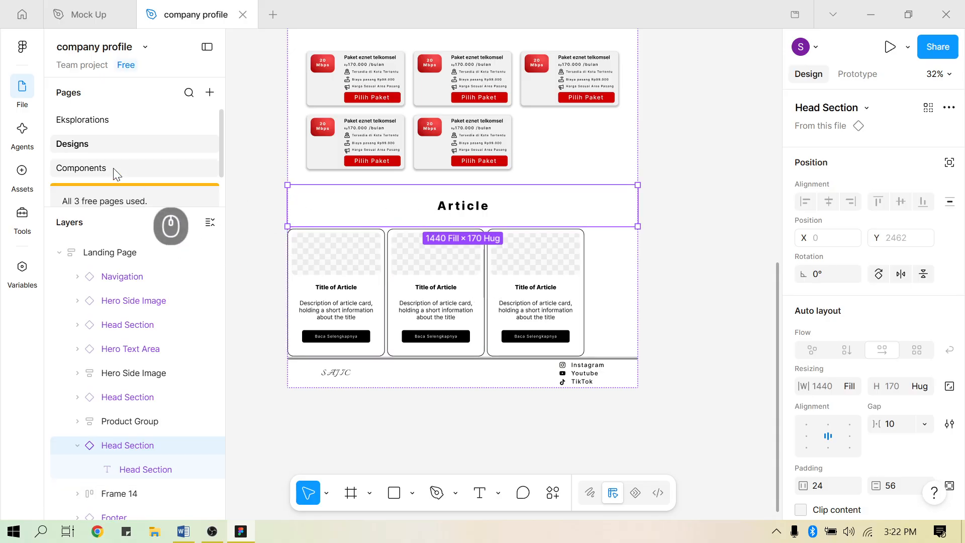
pyautogui.press('alt')
pyautogui.moveTo(396, 204); pyautogui.dragTo(384, 357)
pyautogui.scroll(-1, 521, 271)
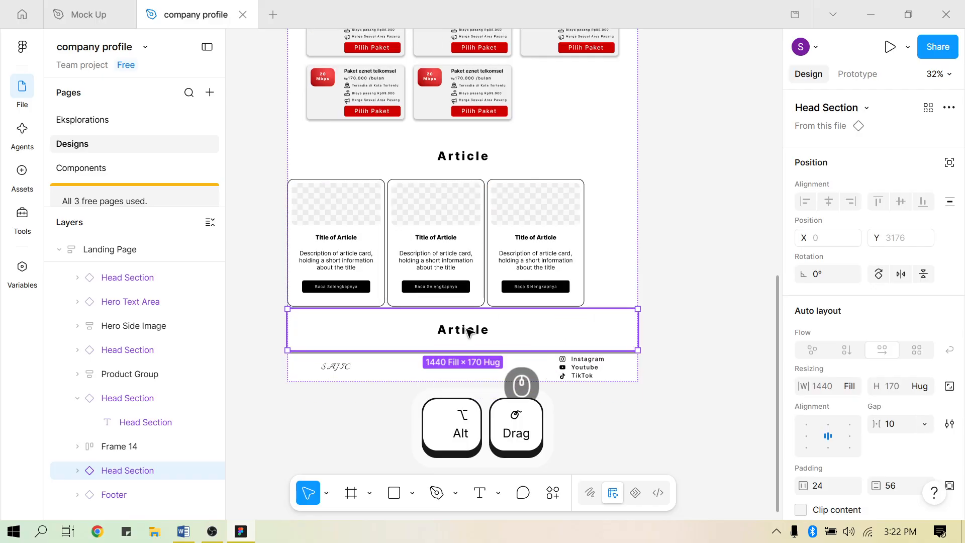
pyautogui.doubleClick(467, 332)
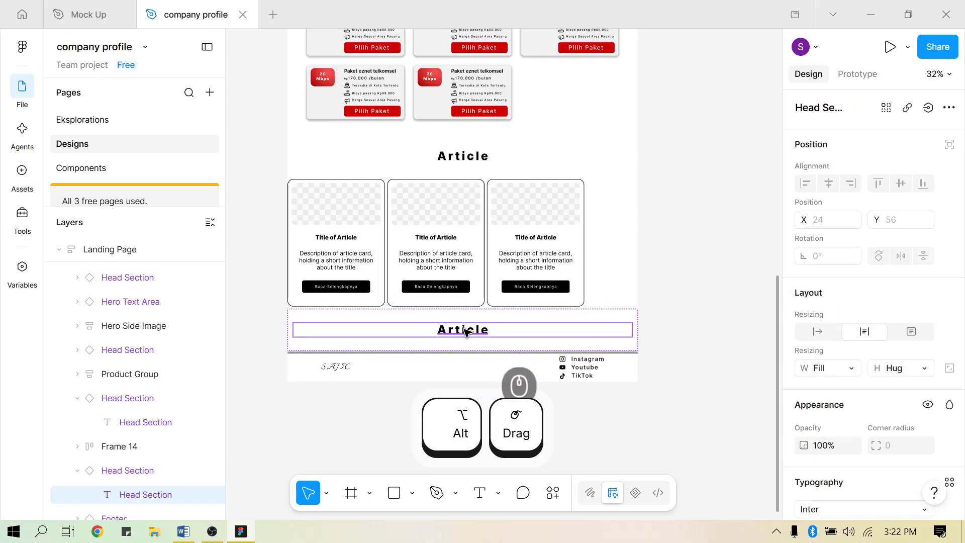
pyautogui.doubleClick(467, 332)
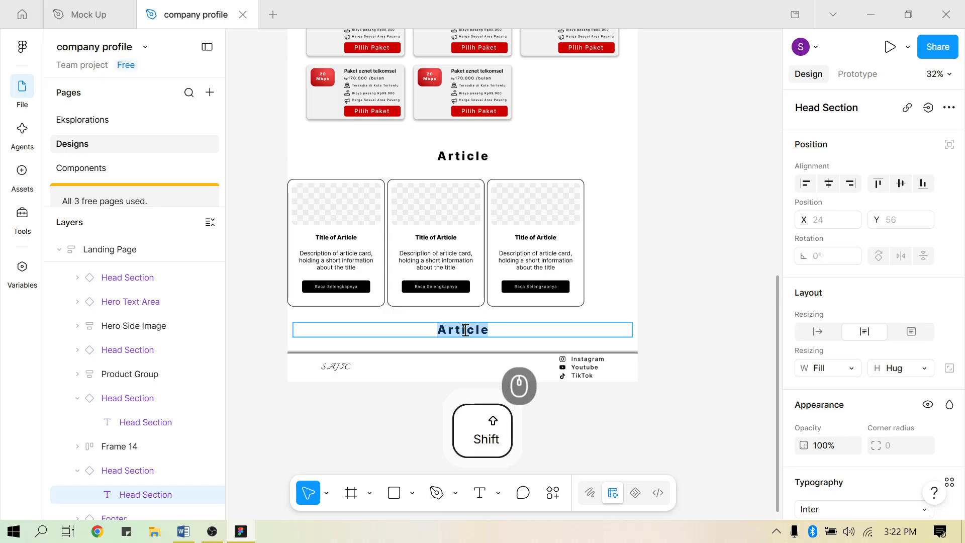
pyautogui.write('Gallery')
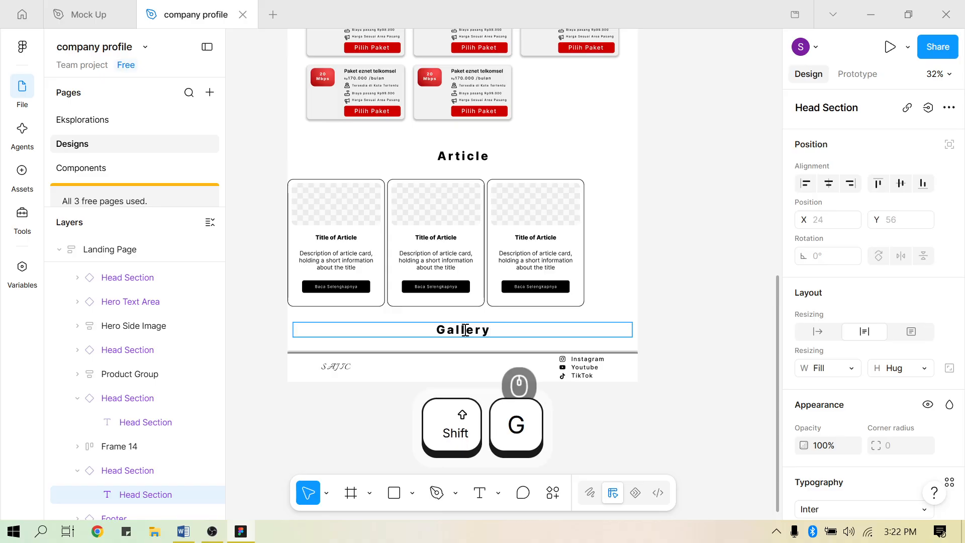
pyautogui.scroll(-1, 425, 363)
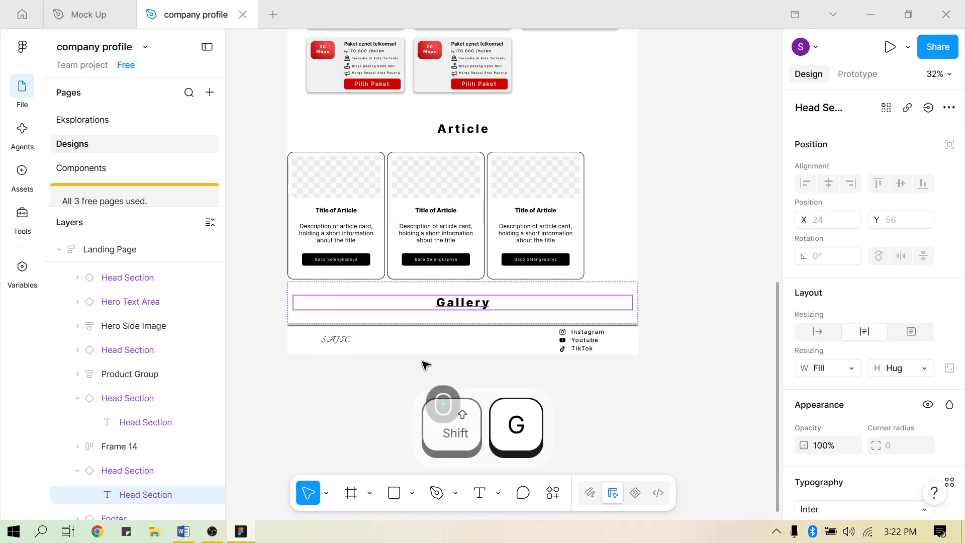
pyautogui.click(573, 382)
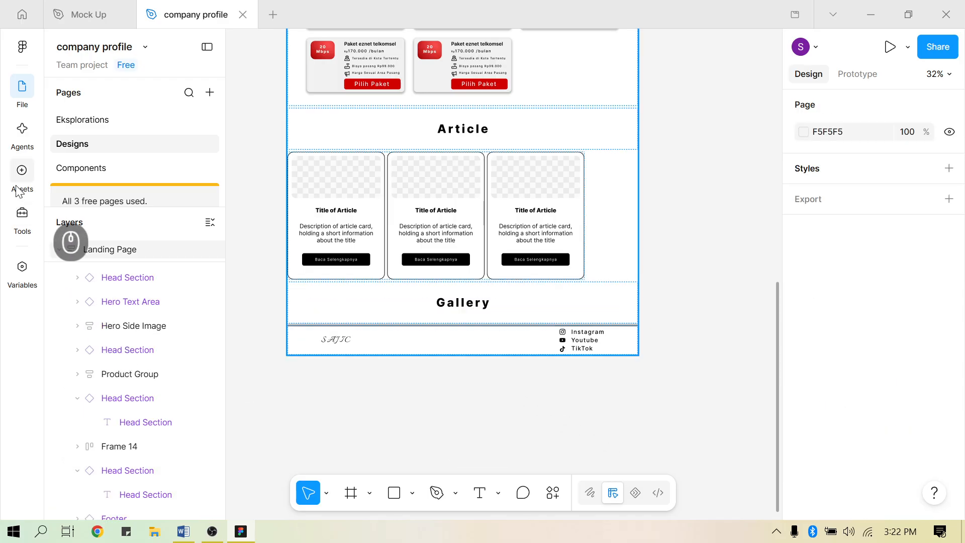
# Insert this file's Group of Galleries component between the Gallery heading and the footer, with its width set to fill the container
pyautogui.click(29, 176)
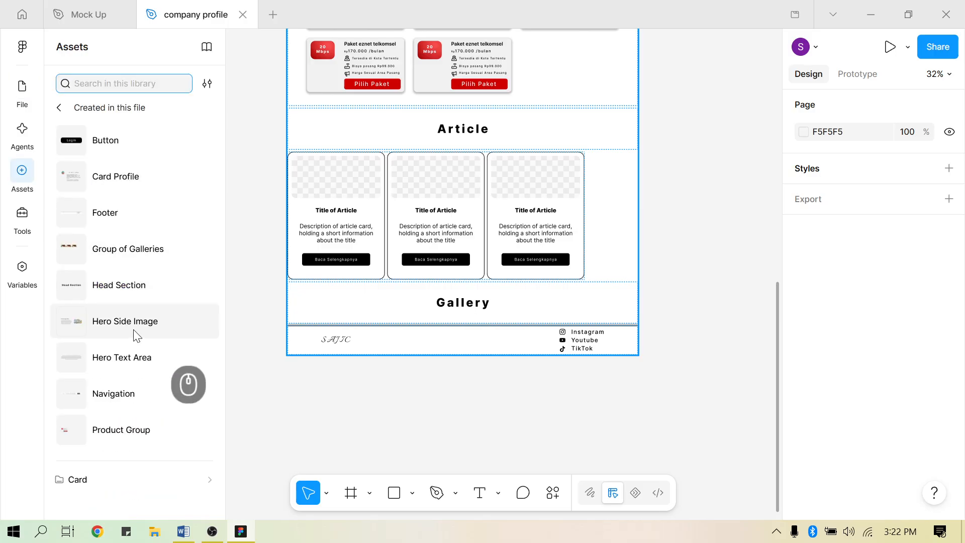
pyautogui.moveTo(95, 259); pyautogui.dragTo(484, 304)
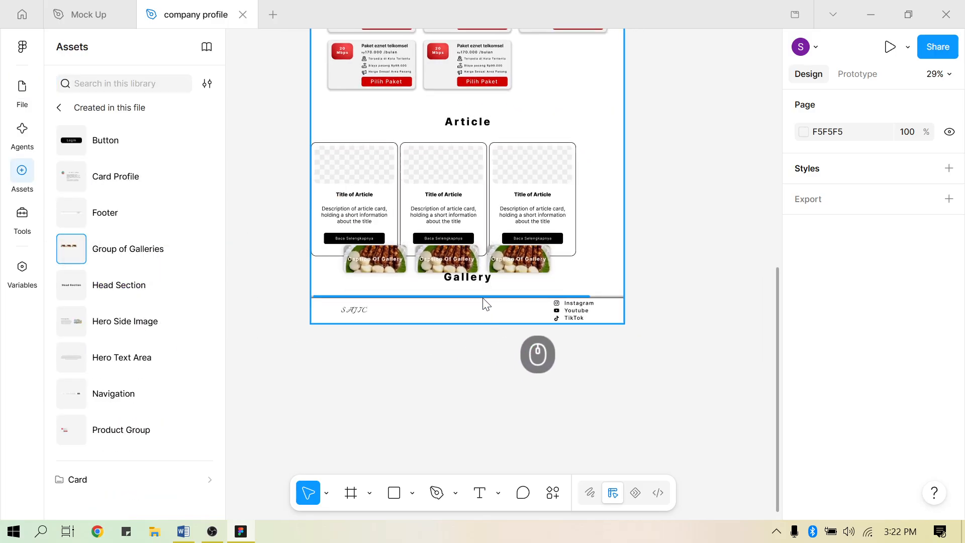
pyautogui.moveTo(657, 376); pyautogui.dragTo(660, 379)
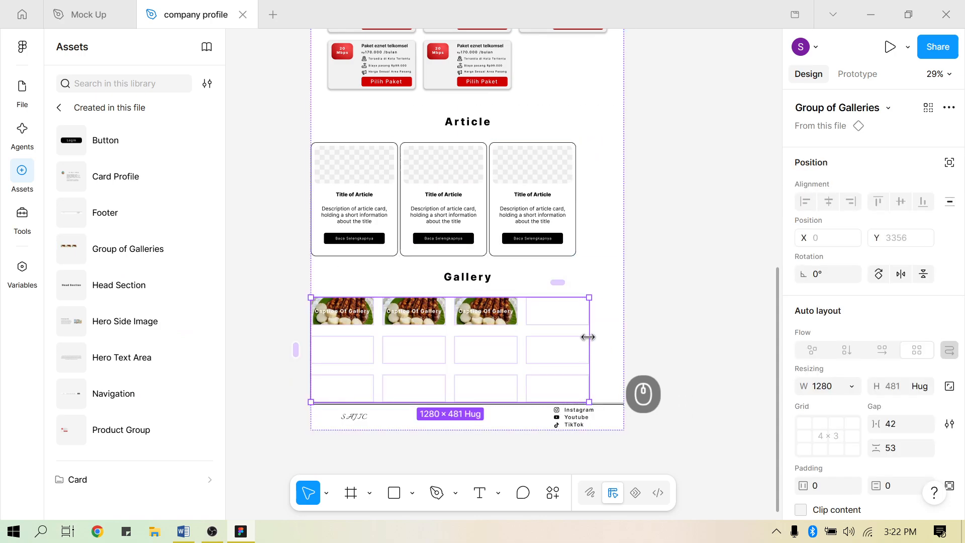
pyautogui.click(851, 386)
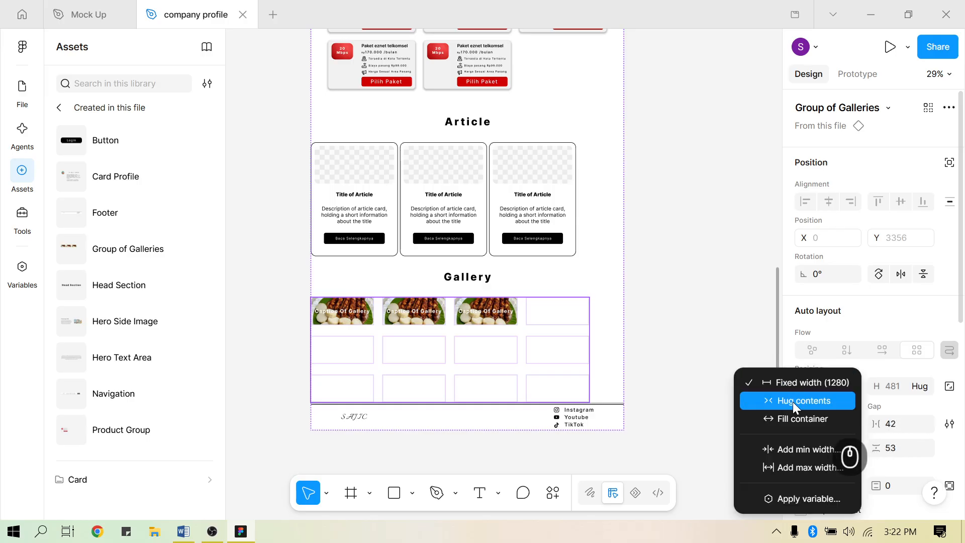
pyautogui.click(779, 418)
pyautogui.click(649, 251)
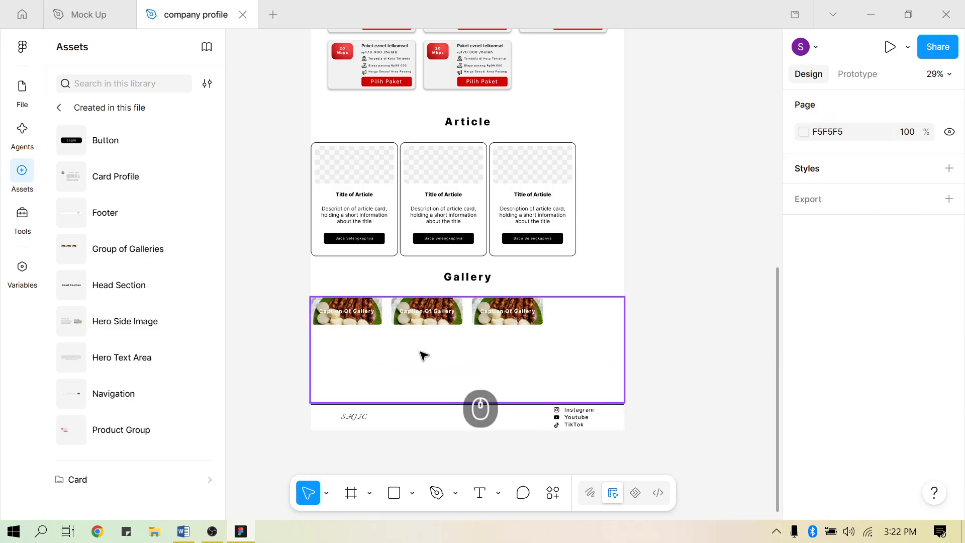
# Try to duplicate the first gallery card inside the Group of Galleries instance
pyautogui.click(336, 324)
pyautogui.scroll(3, 336, 325)
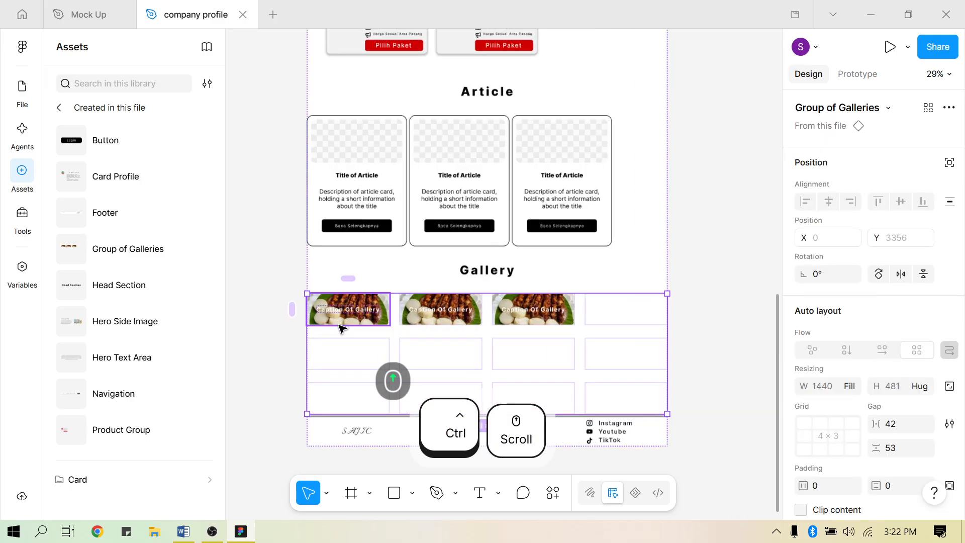
pyautogui.keyDown('ctrl'); pyautogui.click(361, 319); pyautogui.keyUp('ctrl')
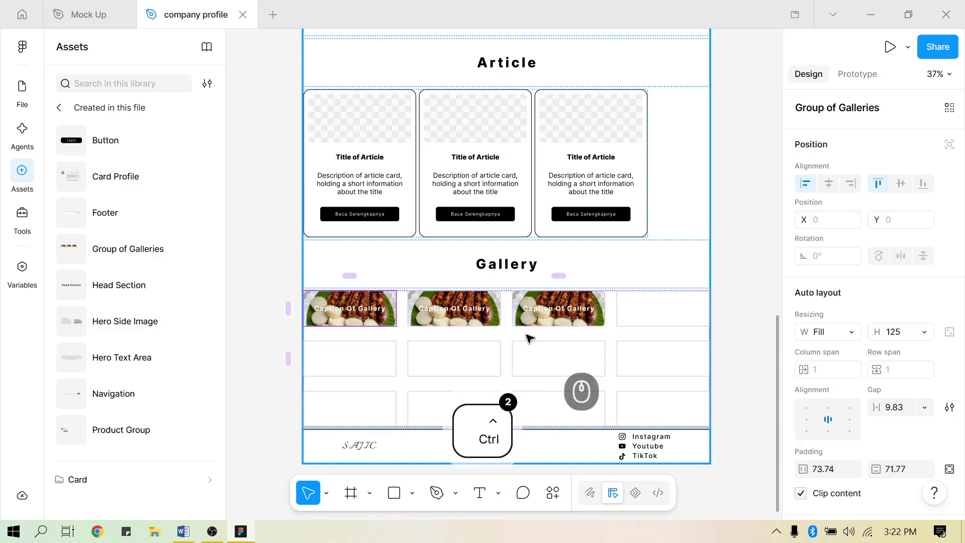
pyautogui.hotkey('ctrl', 'd')
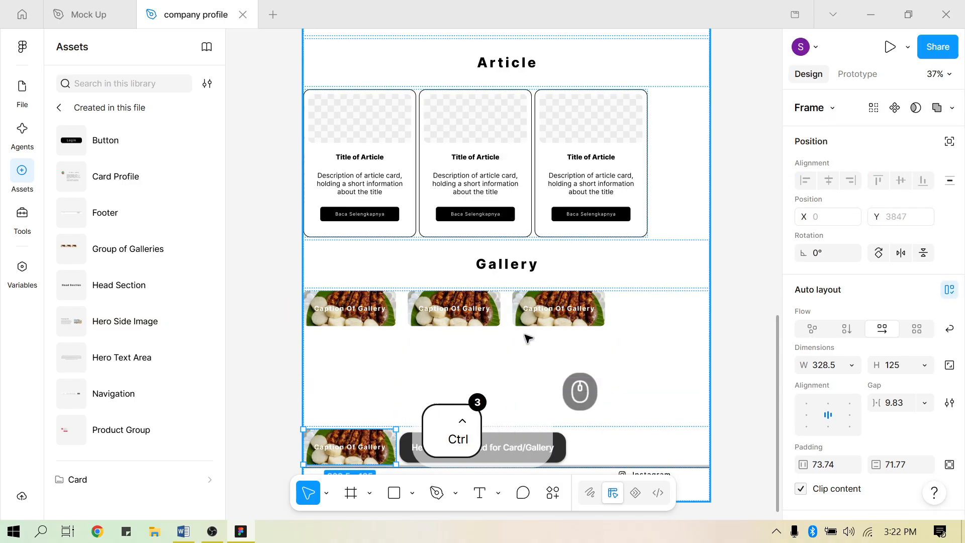
pyautogui.hotkey('ctrl', 'z')
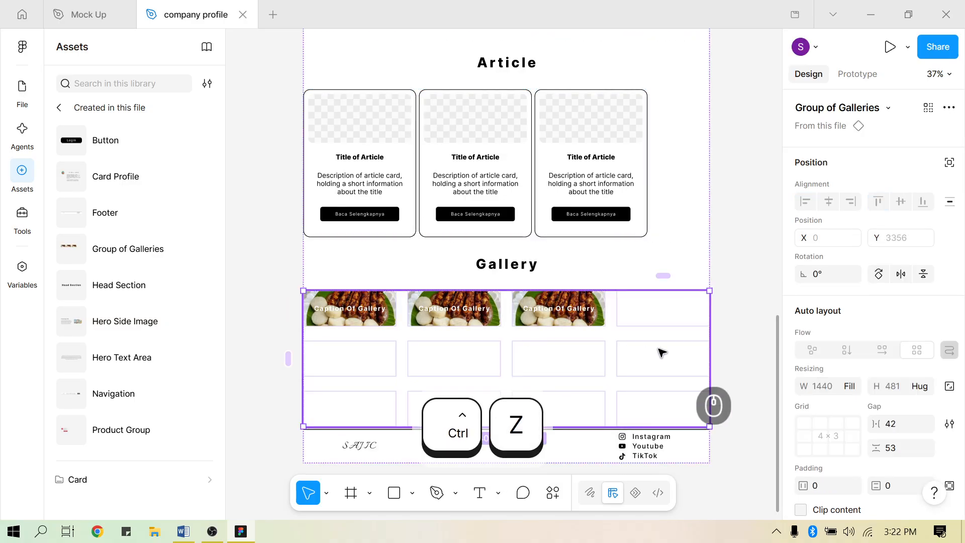
# Detach the Group of Galleries instance on the Landing Page from its main component
pyautogui.rightClick(637, 315)
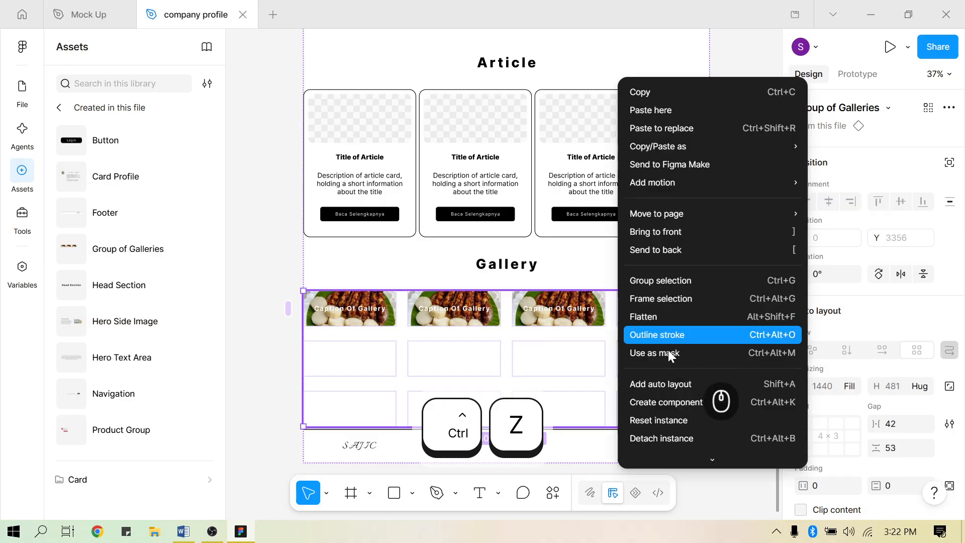
pyautogui.scroll(-3, 672, 396)
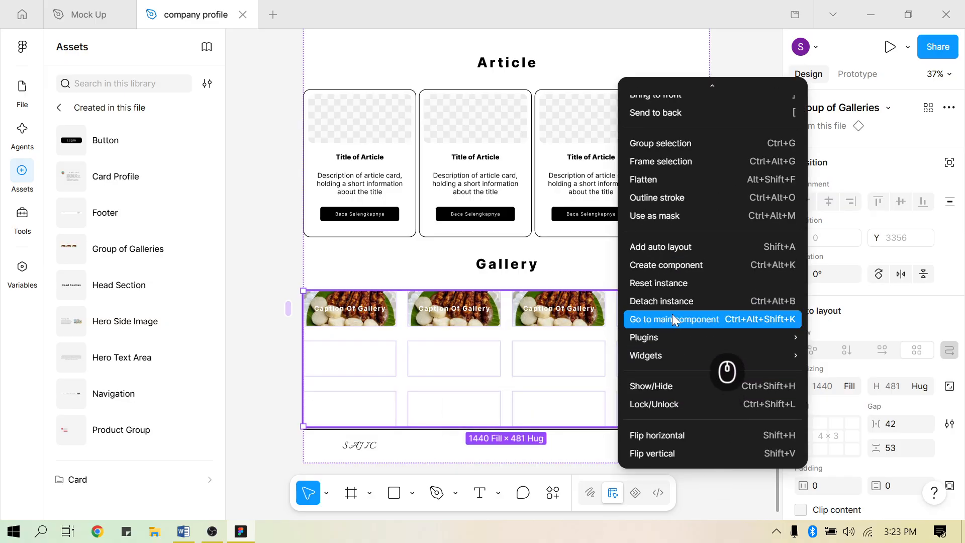
pyautogui.moveTo(671, 361)
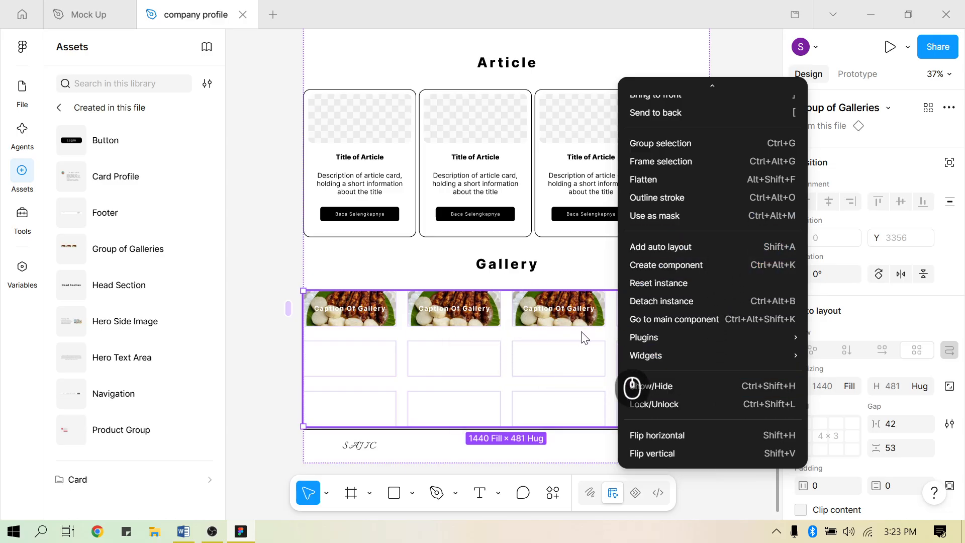
pyautogui.scroll(3, 666, 395)
pyautogui.scroll(-3, 666, 394)
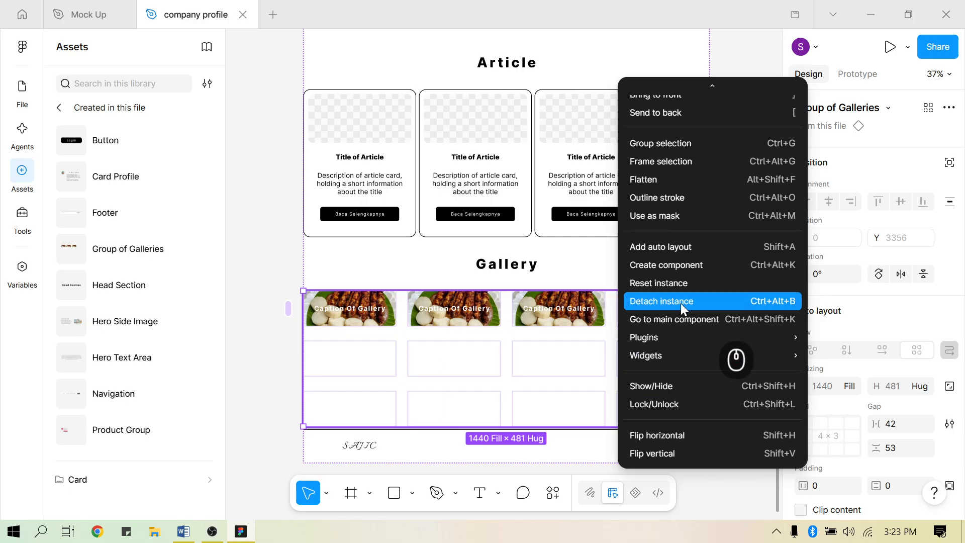
pyautogui.click(654, 304)
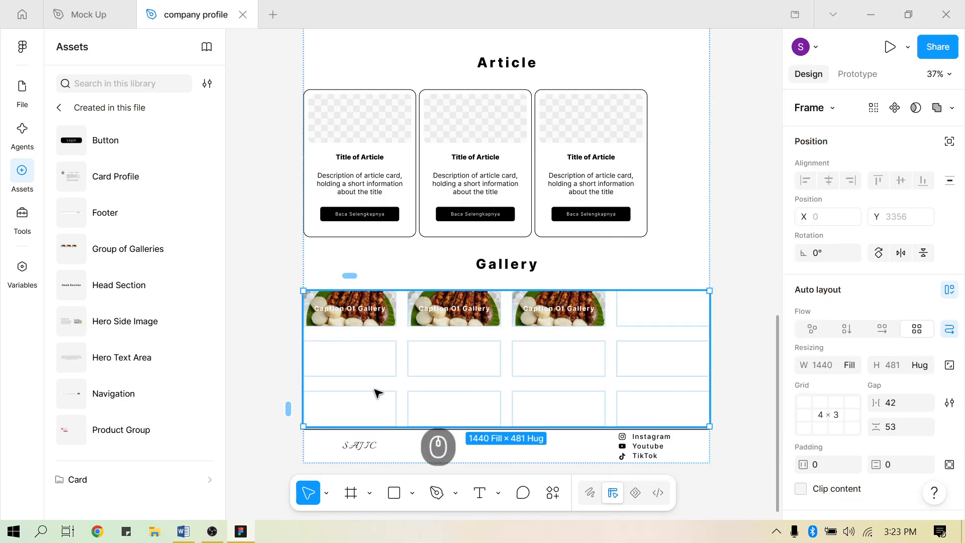
# Duplicate the third gallery card nine times to fill every cell of the 4 × 3 gallery grid
pyautogui.click(748, 371)
pyautogui.click(574, 309)
pyautogui.click(574, 311)
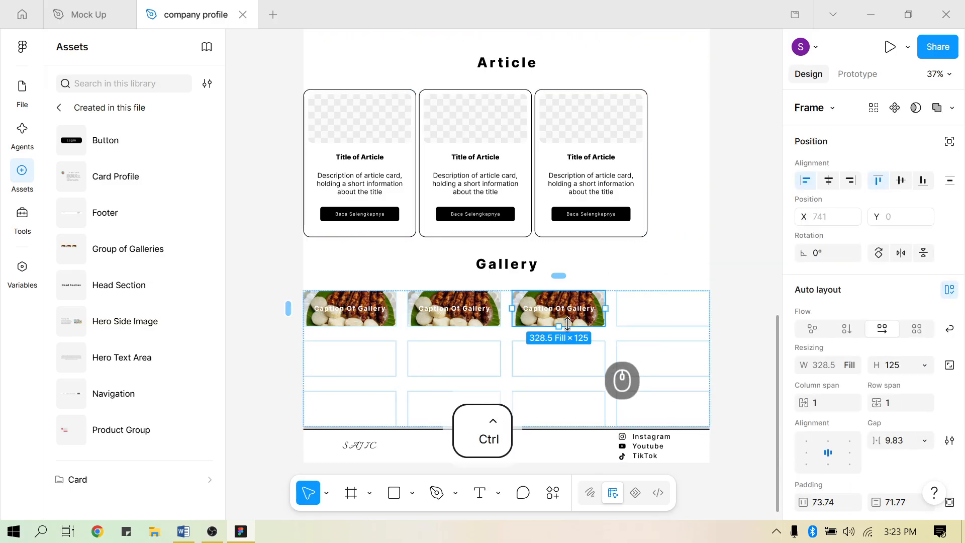
pyautogui.hotkey('ctrl', 'd')
pyautogui.hotkey('ctrl', 'd')
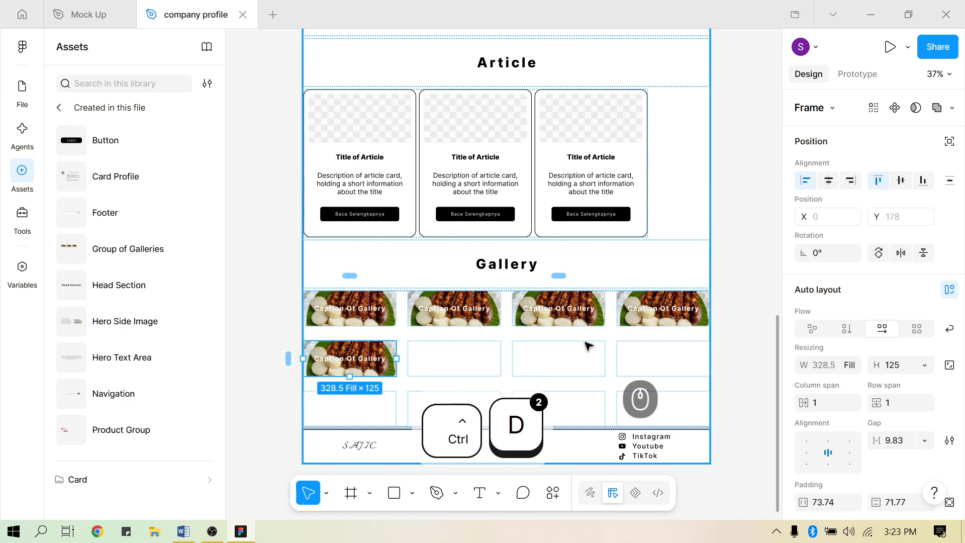
pyautogui.hotkey('ctrl', 'd')
pyautogui.hotkey('ctrl', 'd')
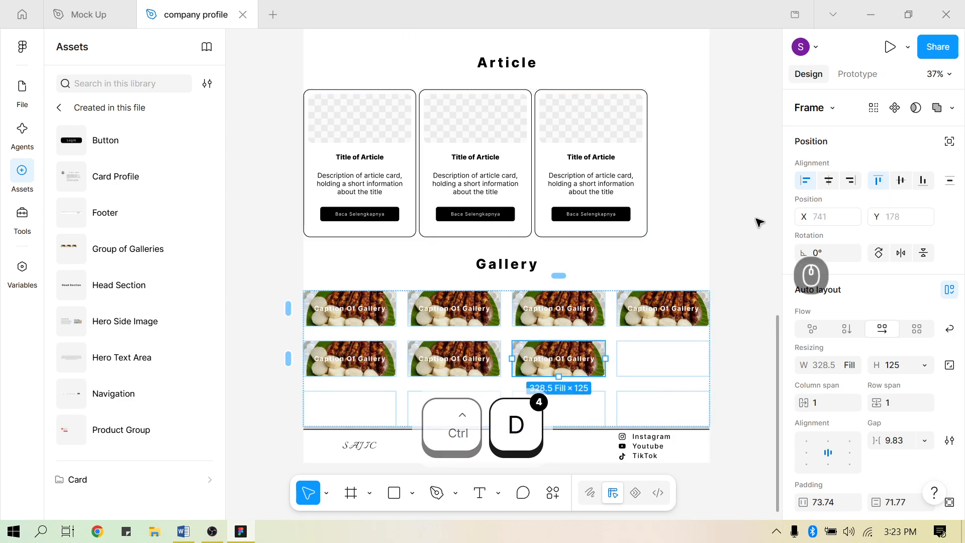
pyautogui.hotkey('ctrl', 'd')
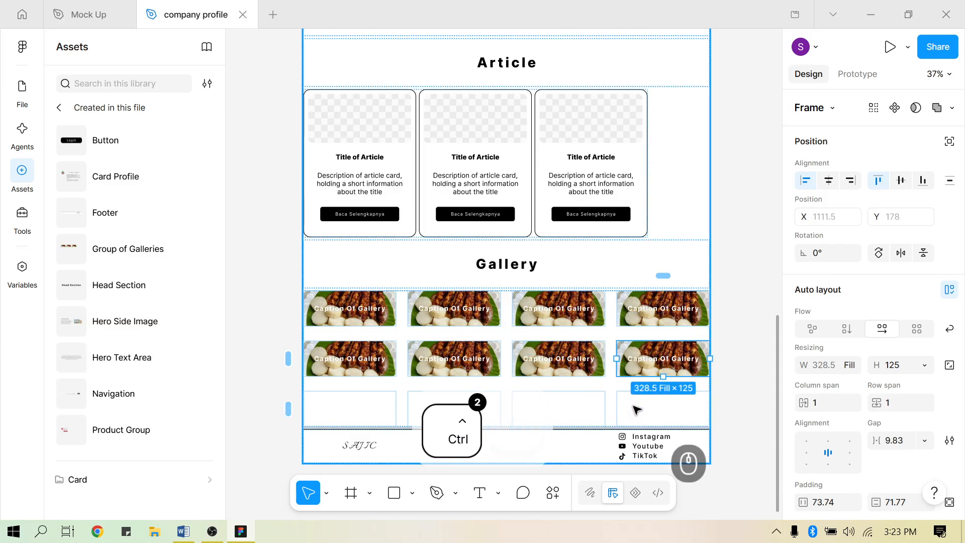
pyautogui.hotkey('ctrl', 'd')
pyautogui.hotkey('ctrl', 'd')
pyautogui.hotkey('ctrl', 'd')
pyautogui.hotkey('ctrl', 'd')
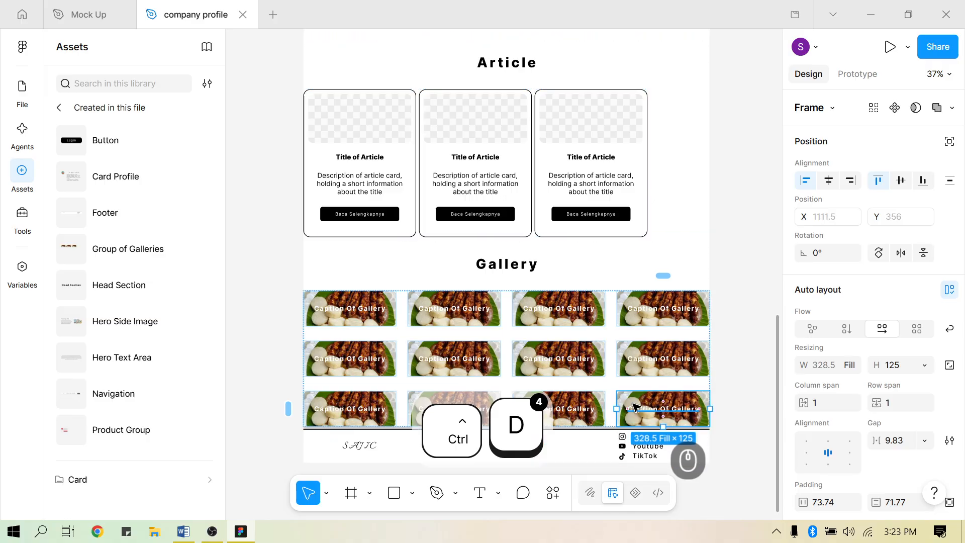
# Set the gallery grid frame's horizontal padding to 24 and its vertical padding to 56
pyautogui.scroll(-1, 649, 359)
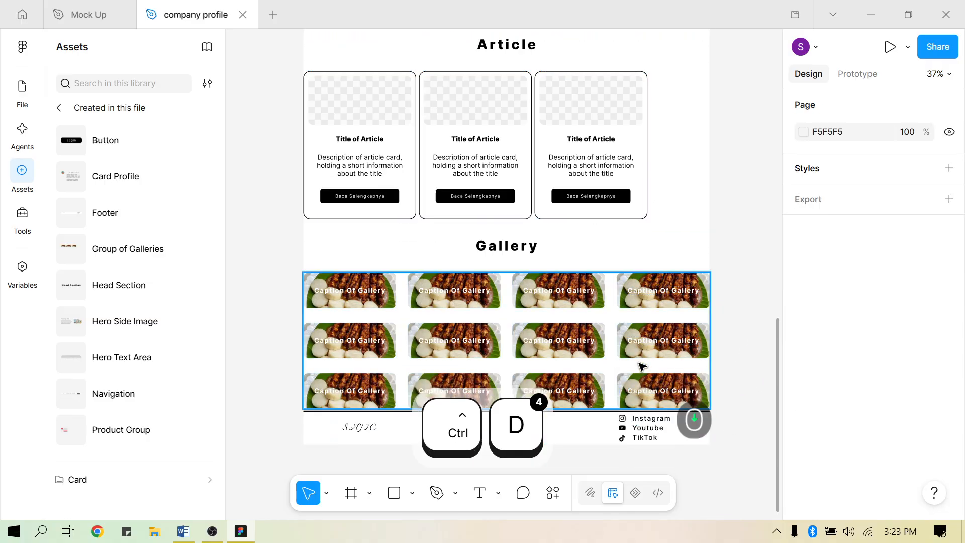
pyautogui.click(413, 339)
pyautogui.scroll(-2, 492, 350)
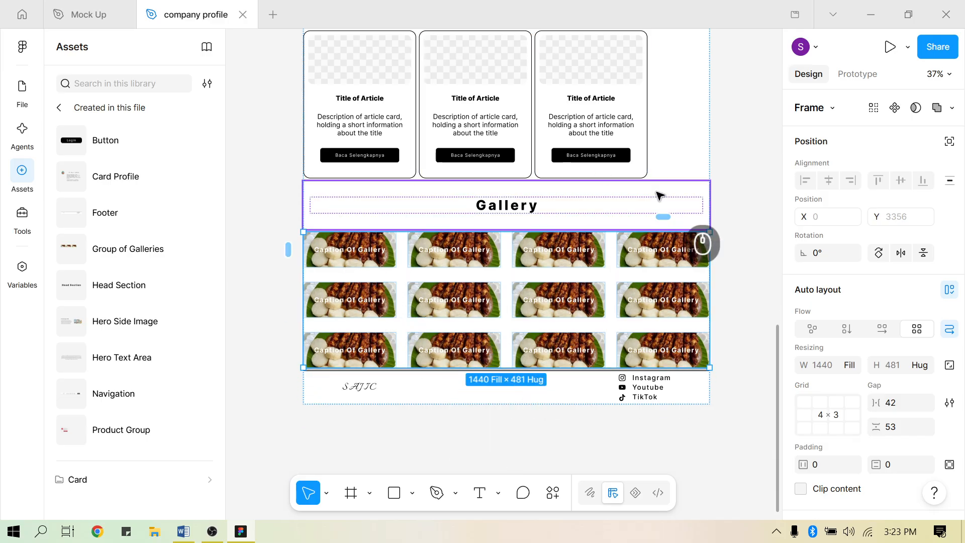
pyautogui.scroll(-1, 820, 446)
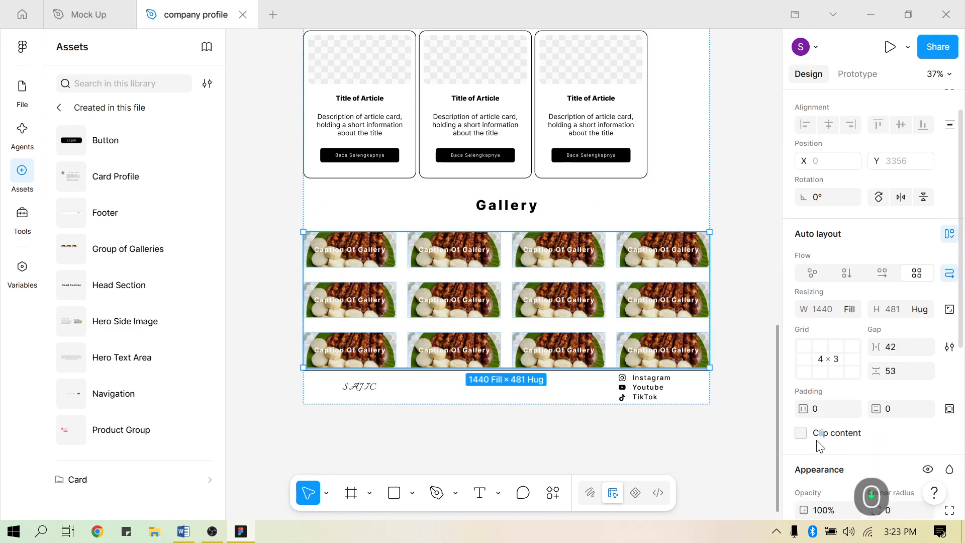
pyautogui.scroll(-1, 825, 432)
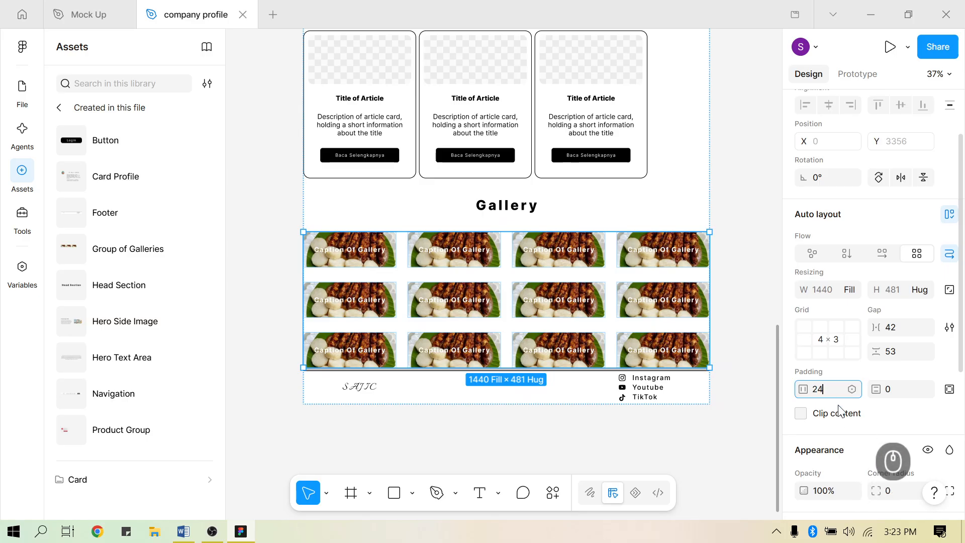
pyautogui.press('Return')
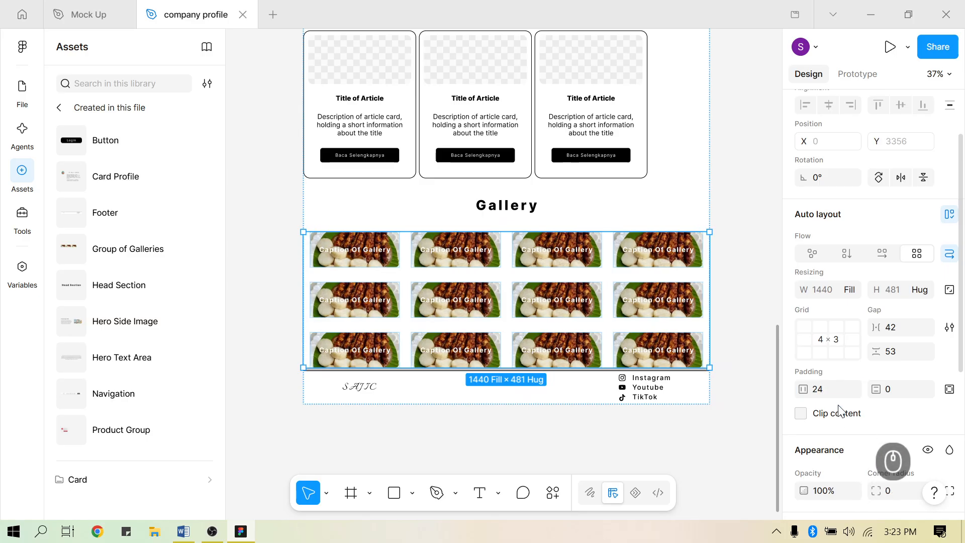
pyautogui.click(899, 391)
pyautogui.write('56')
pyautogui.press('Return')
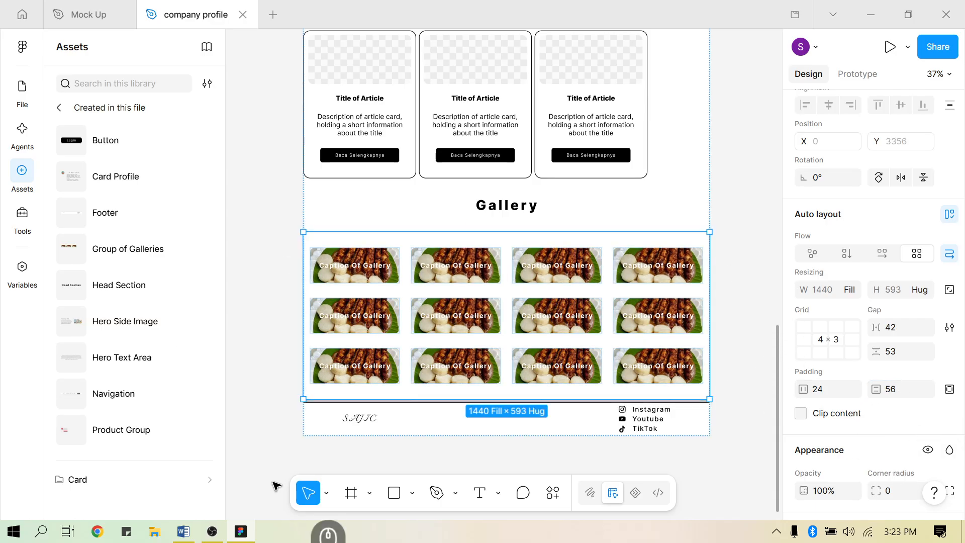
# Delete the row of three article cards between the Article and Gallery headings
pyautogui.scroll(-3, 452, 341)
pyautogui.scroll(3, 450, 338)
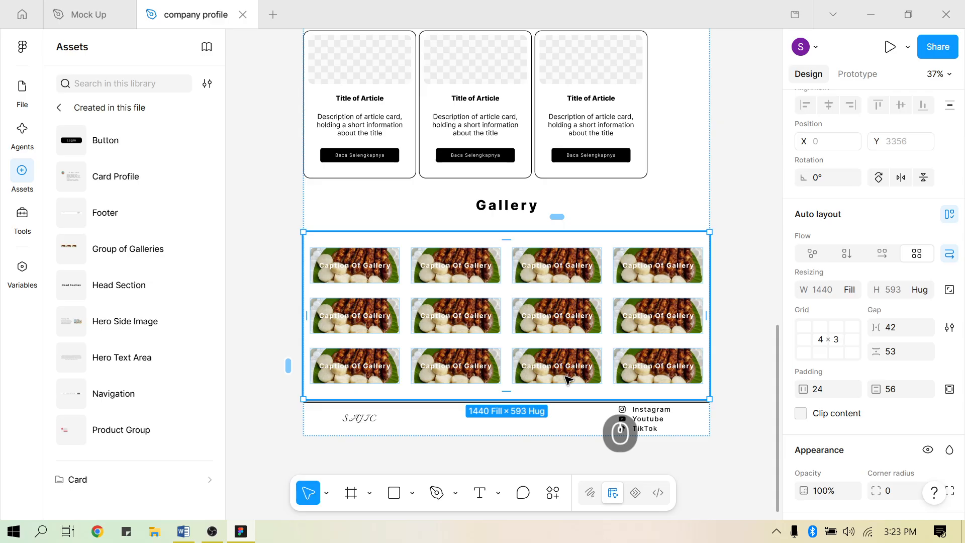
pyautogui.scroll(-1, 567, 371)
pyautogui.scroll(5, 566, 370)
pyautogui.click(438, 363)
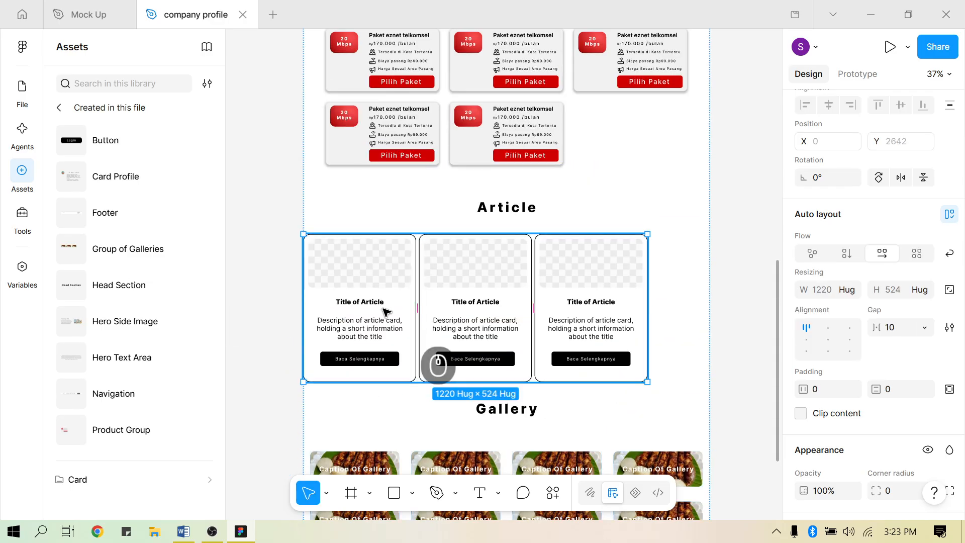
pyautogui.press('Delete')
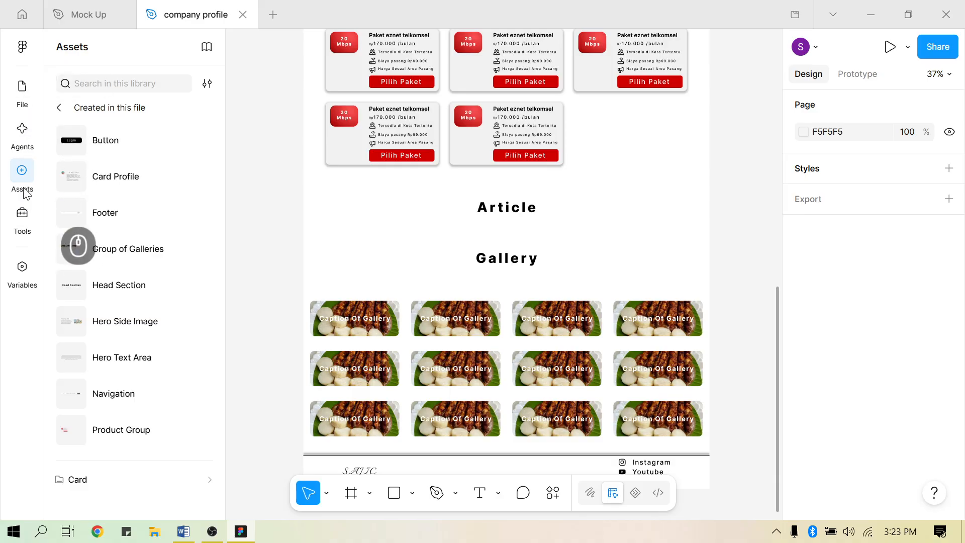
# On the Components page, place an instance of Card/Article beside the main component, aligned with its top edge
pyautogui.click(22, 88)
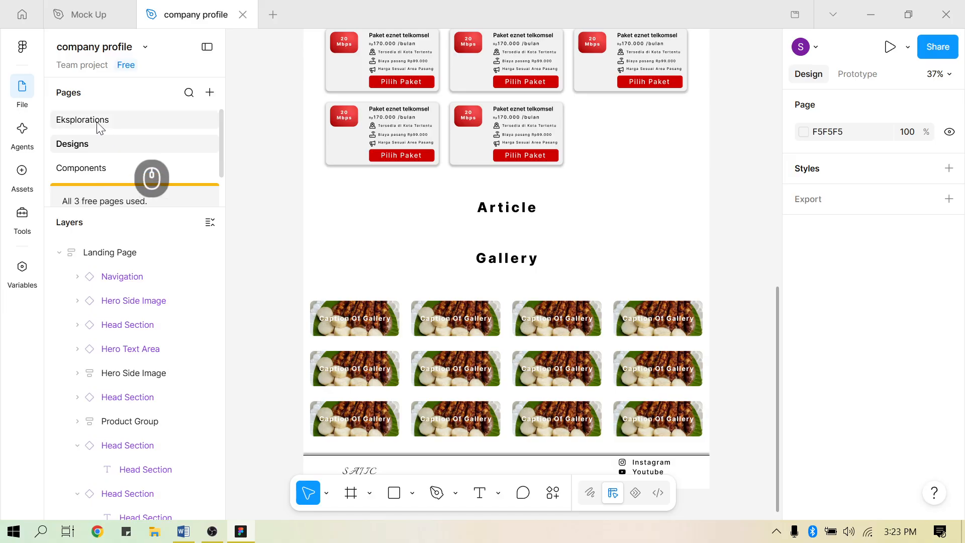
pyautogui.click(104, 170)
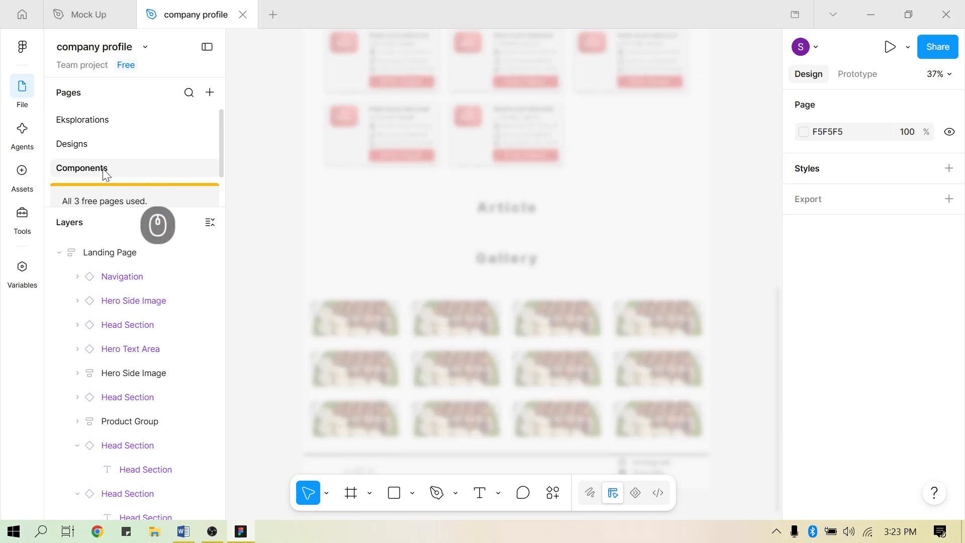
pyautogui.scroll(5, 446, 307)
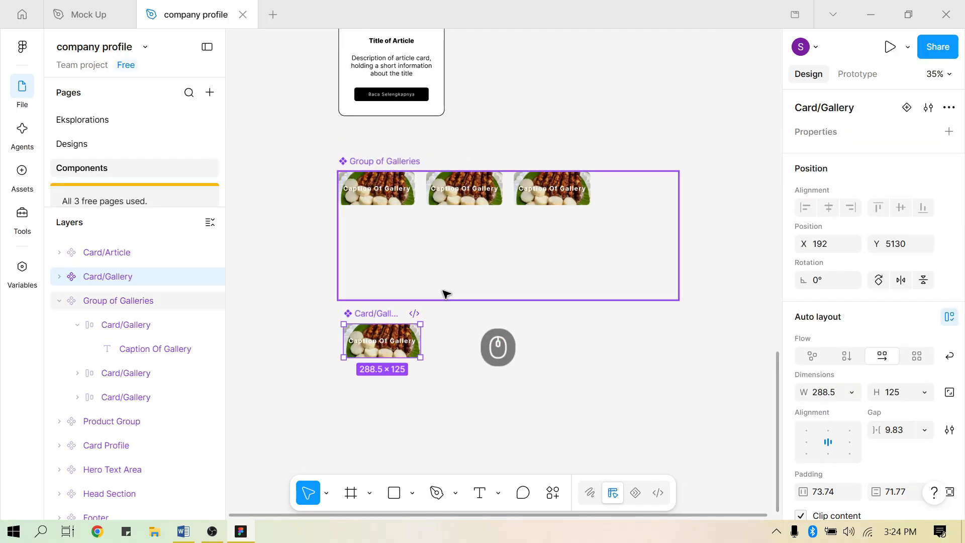
pyautogui.click(389, 151)
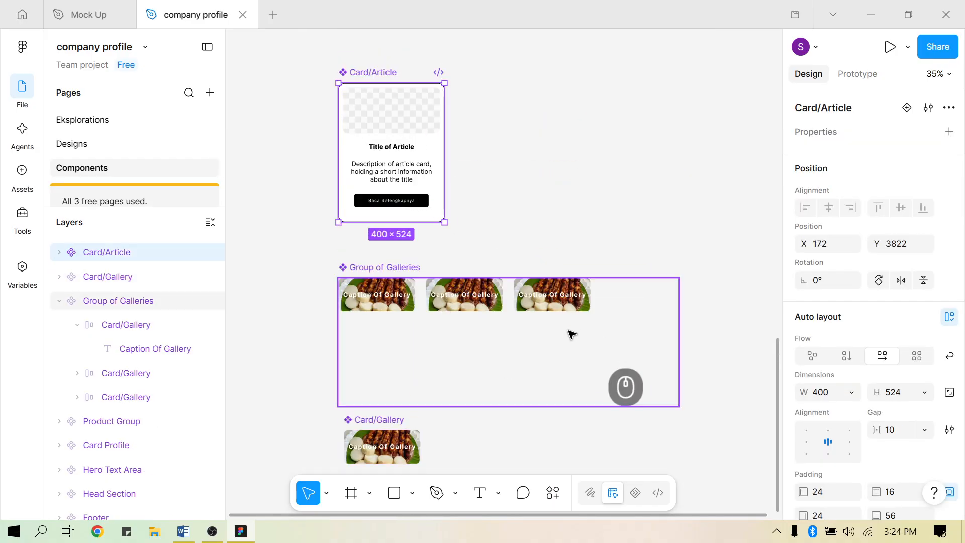
pyautogui.scroll(2, 476, 246)
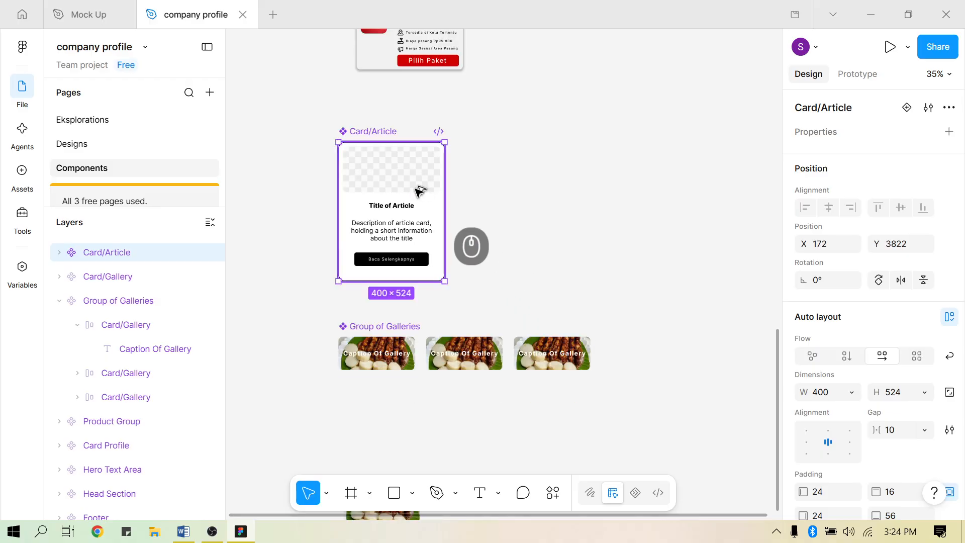
pyautogui.scroll(-3, 417, 191)
pyautogui.moveTo(412, 103); pyautogui.dragTo(556, 113)
pyautogui.scroll(-1, 512, 390)
pyautogui.scroll(2, 548, 126)
pyautogui.click(367, 60)
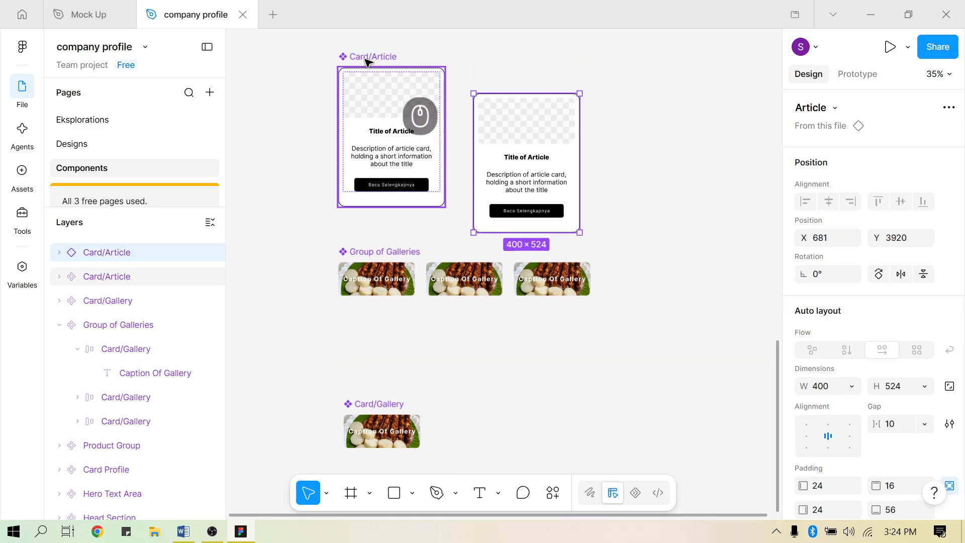
pyautogui.click(522, 138)
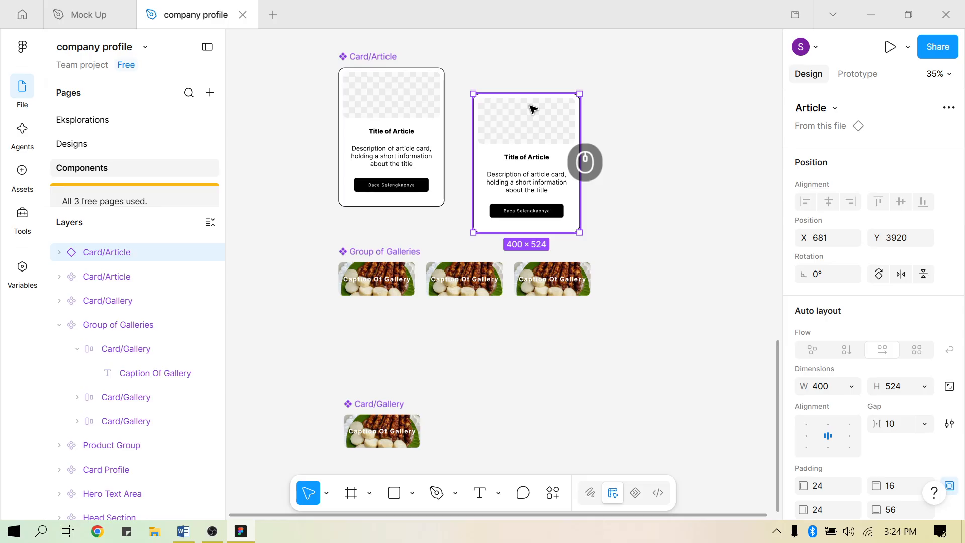
pyautogui.moveTo(533, 109); pyautogui.dragTo(514, 78)
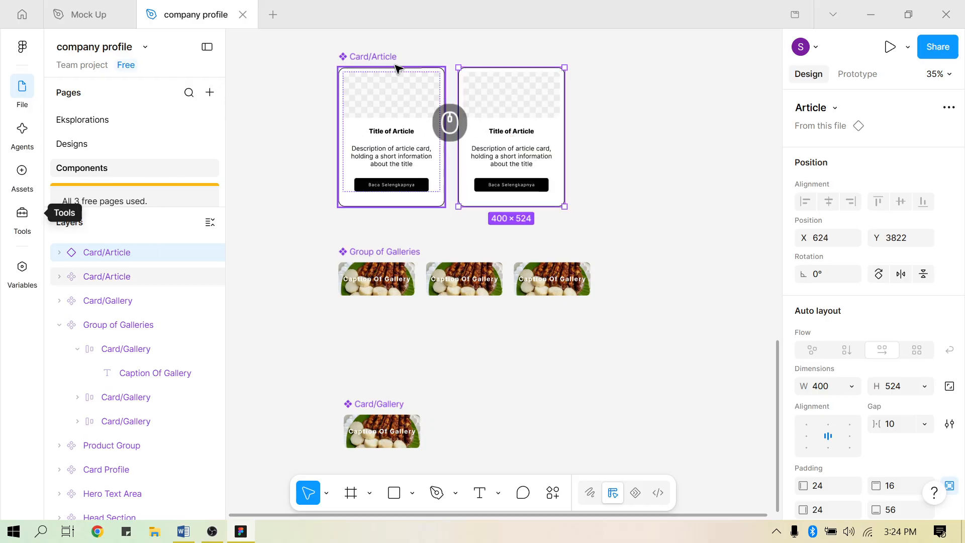
# Move the main Card/Article component beside Card/Gallery, and move its instance to just above the Group of Galleries component
pyautogui.moveTo(385, 61); pyautogui.dragTo(490, 410)
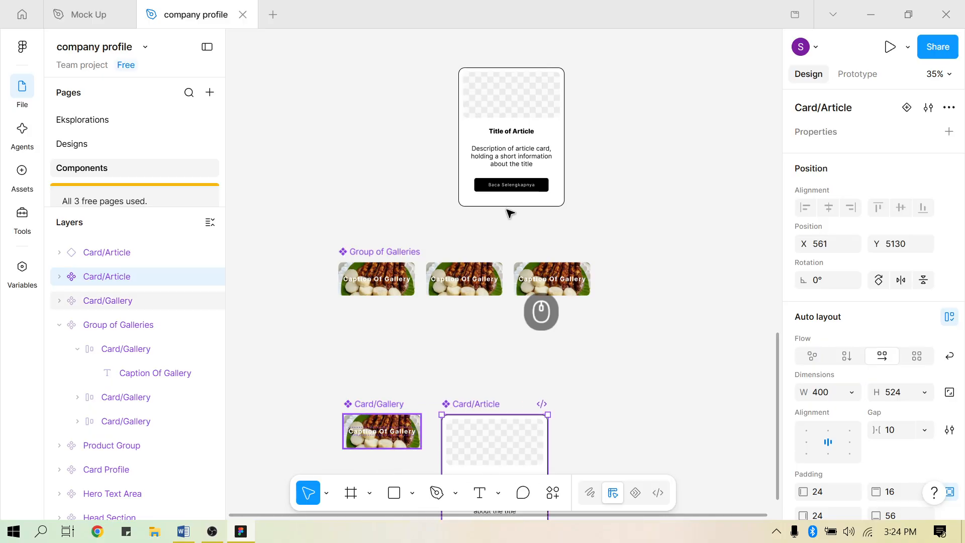
pyautogui.scroll(3, 550, 201)
pyautogui.click(553, 192)
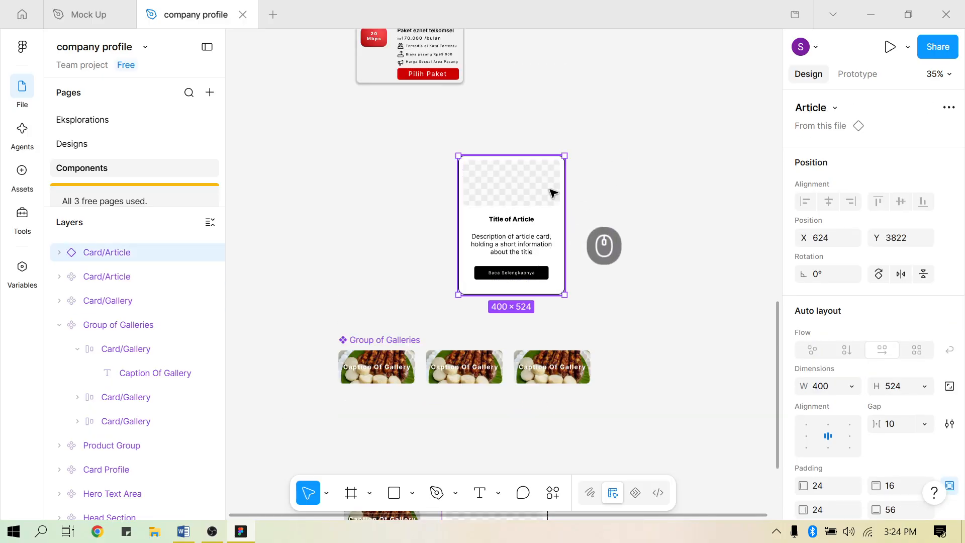
pyautogui.moveTo(491, 190); pyautogui.dragTo(420, 181)
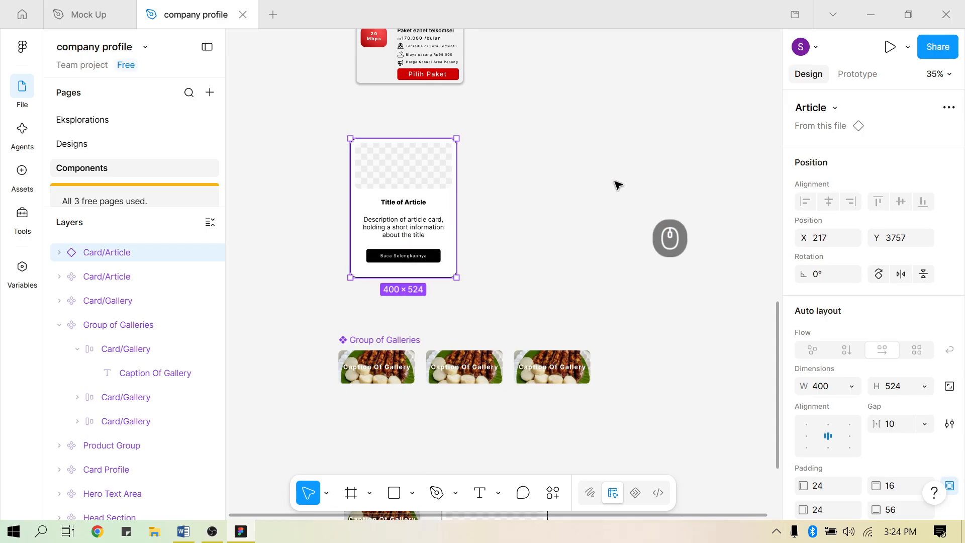
pyautogui.press('ctrl')
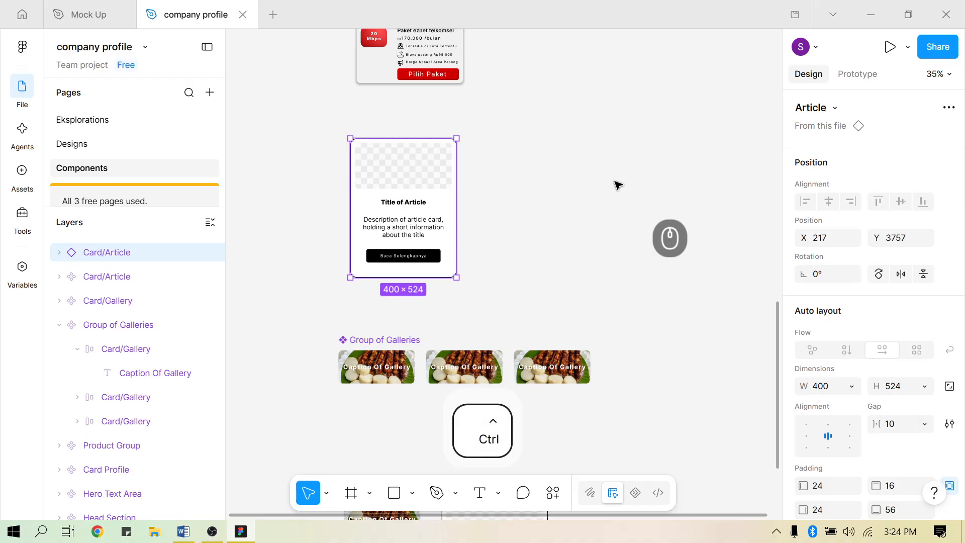
# Duplicate the Card/Article instance above Group of Galleries twice to form an evenly spaced row of three cards
pyautogui.press('alt')
pyautogui.moveTo(410, 181); pyautogui.dragTo(689, 183)
pyautogui.press('alt')
pyautogui.keyDown('ctrl'); pyautogui.scroll(-2, 572, 205); pyautogui.keyUp('ctrl')
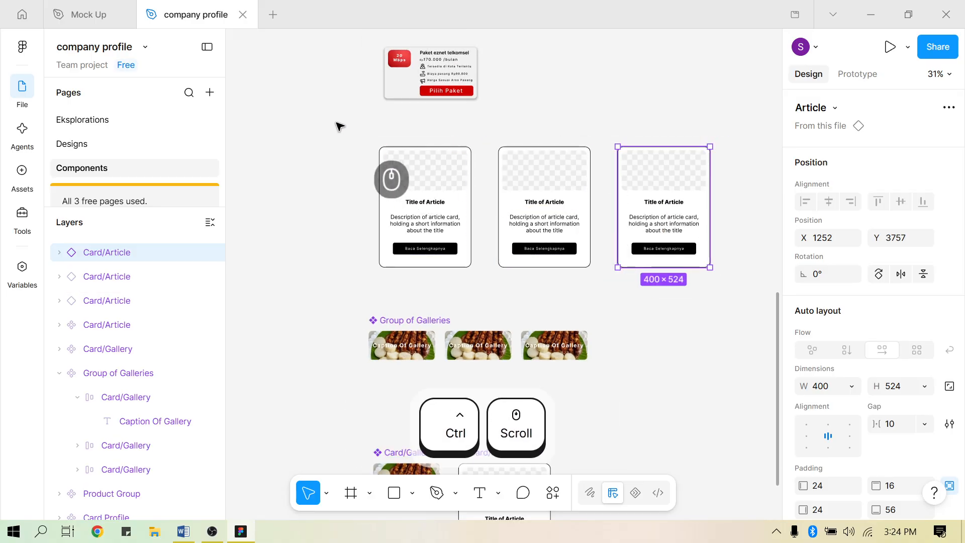
# Wrap the three Card/Article instances together in an auto layout frame
pyautogui.moveTo(337, 123); pyautogui.dragTo(734, 285)
pyautogui.press('shift')
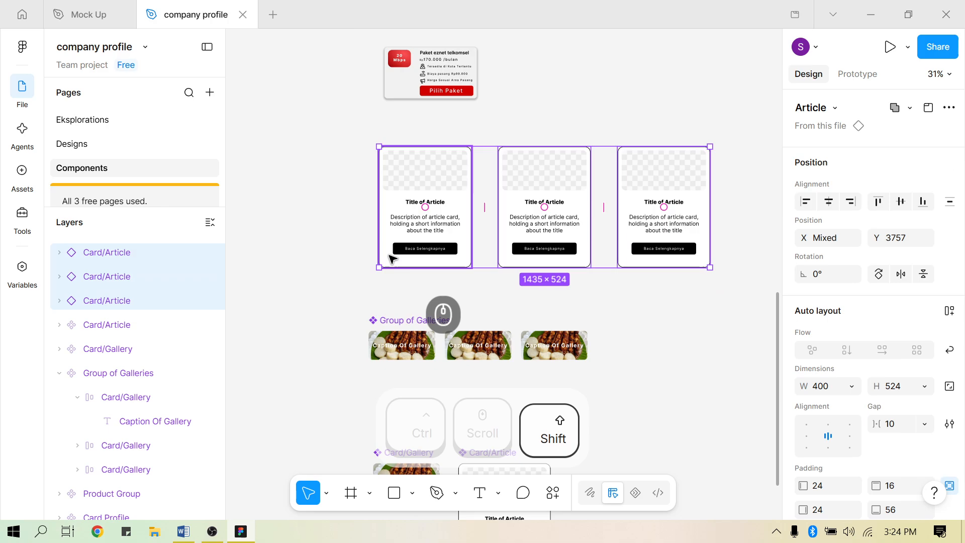
pyautogui.rightClick(431, 228)
pyautogui.scroll(-3, 501, 303)
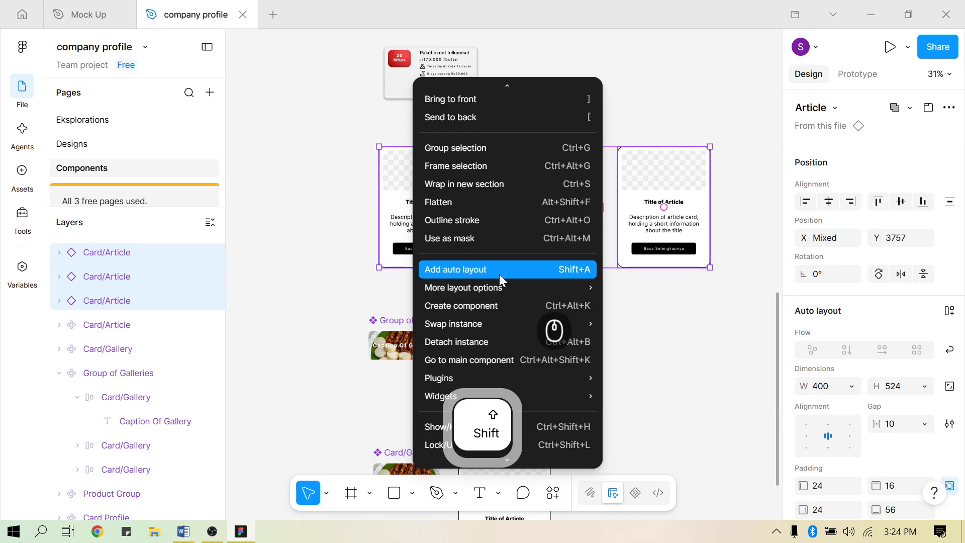
pyautogui.click(499, 274)
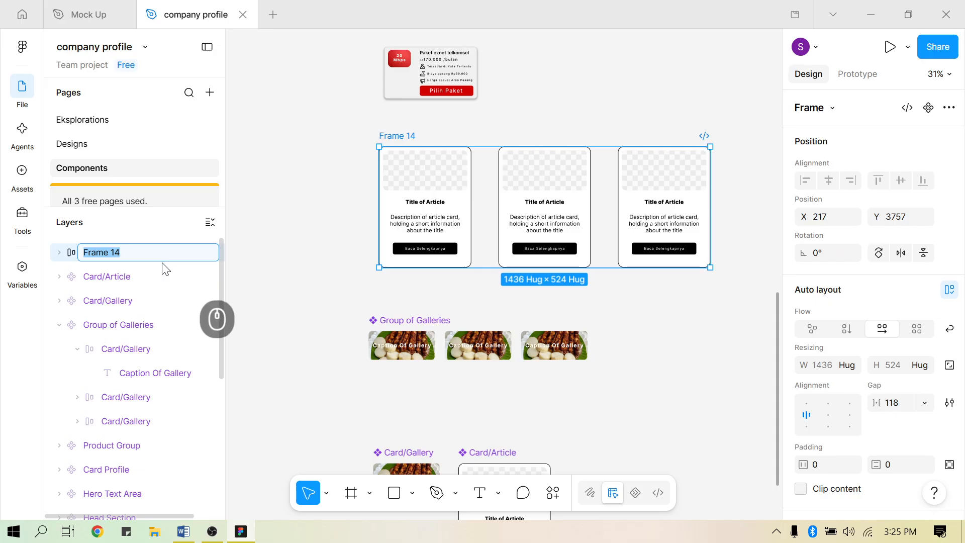
# Rename the new auto layout frame as Group of Articles
pyautogui.write('Group')
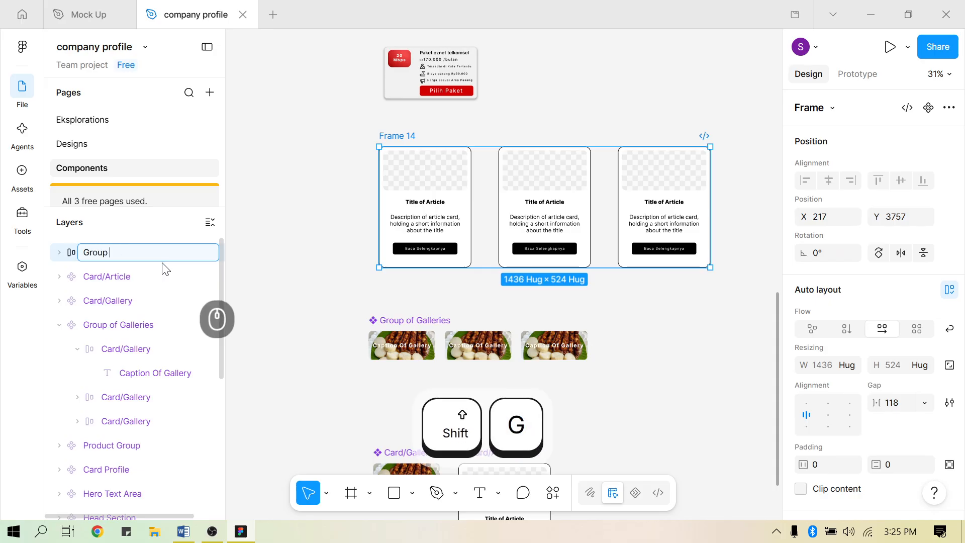
pyautogui.write(' of Ar')
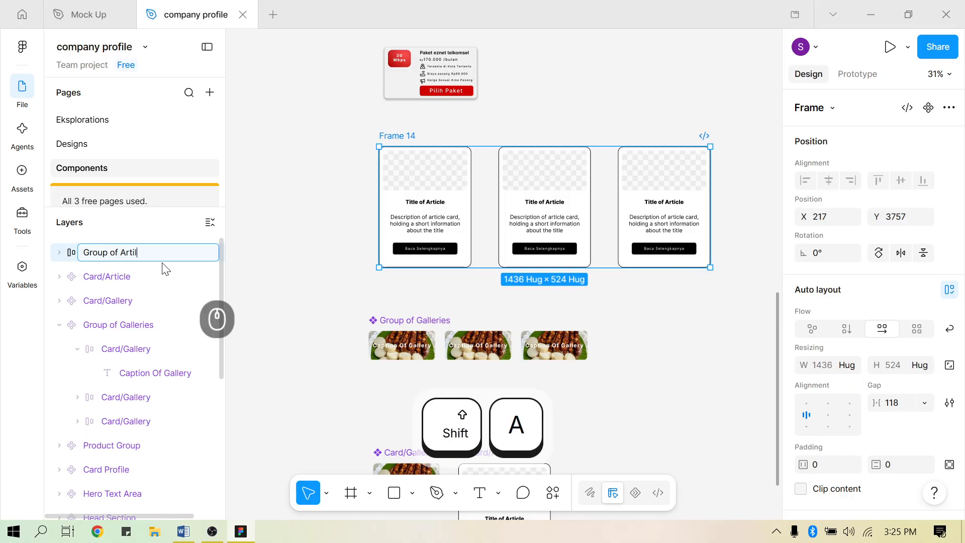
pyautogui.write('ticle')
pyautogui.press('BackSpace')
pyautogui.write('les')
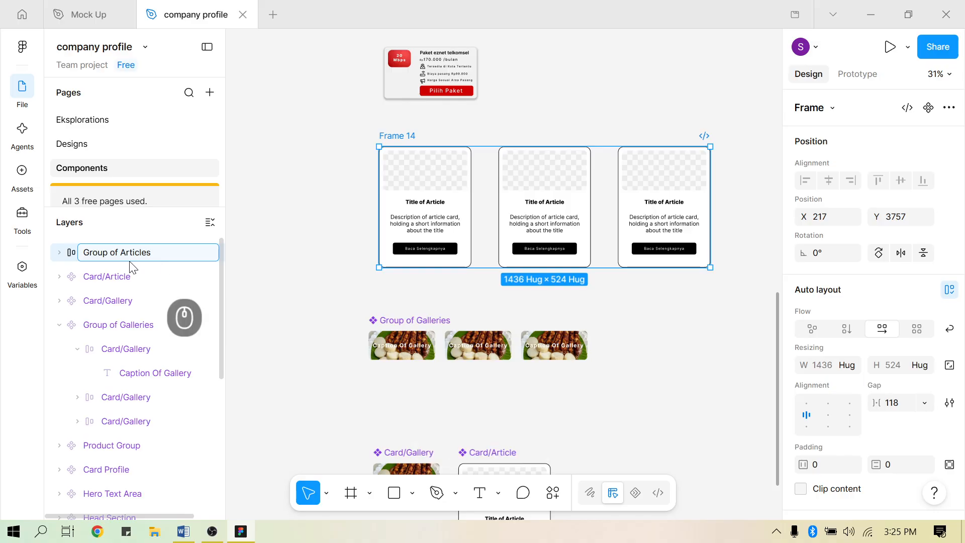
pyautogui.click(249, 218)
# Set the Group of Articles frame's horizontal padding to 24 and its vertical padding to 56
pyautogui.click(407, 142)
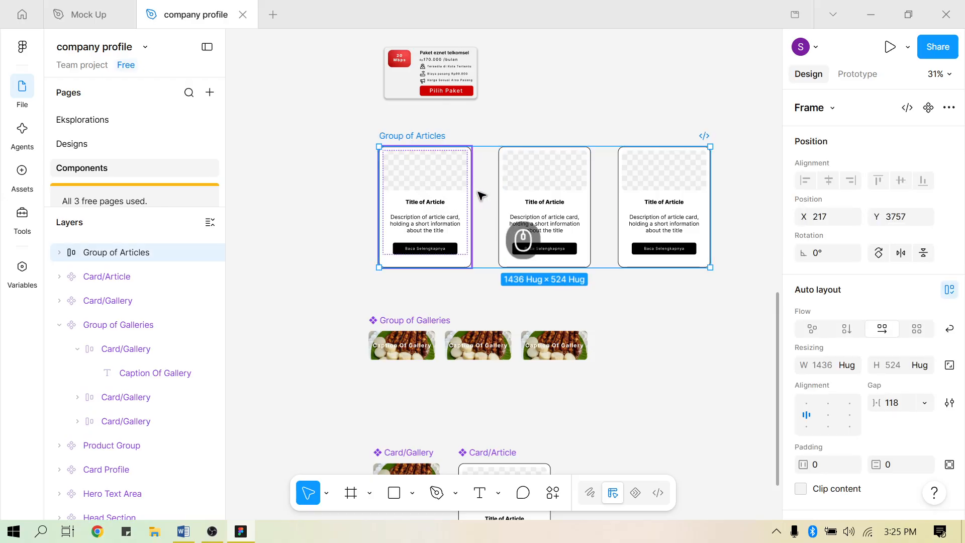
pyautogui.scroll(-5, 832, 352)
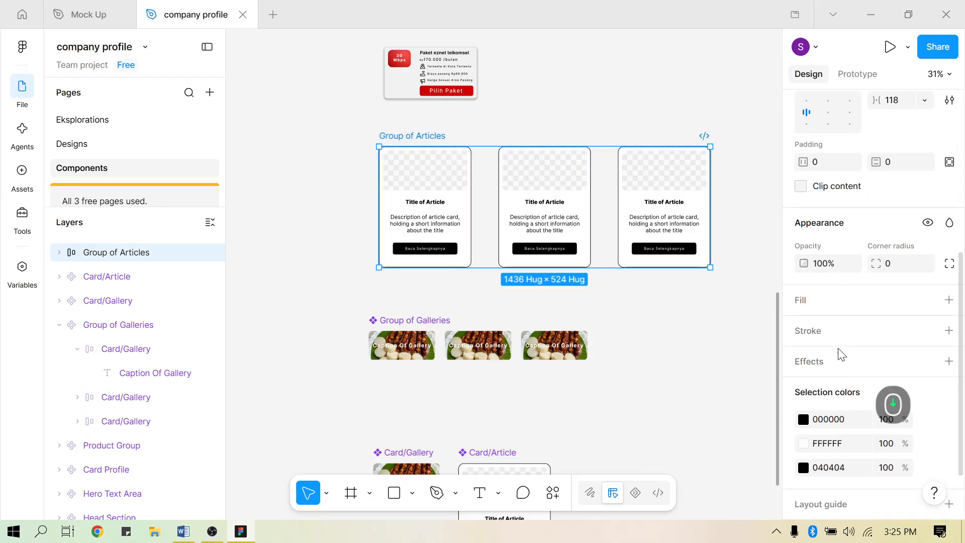
pyautogui.scroll(-2, 837, 327)
pyautogui.scroll(2, 835, 226)
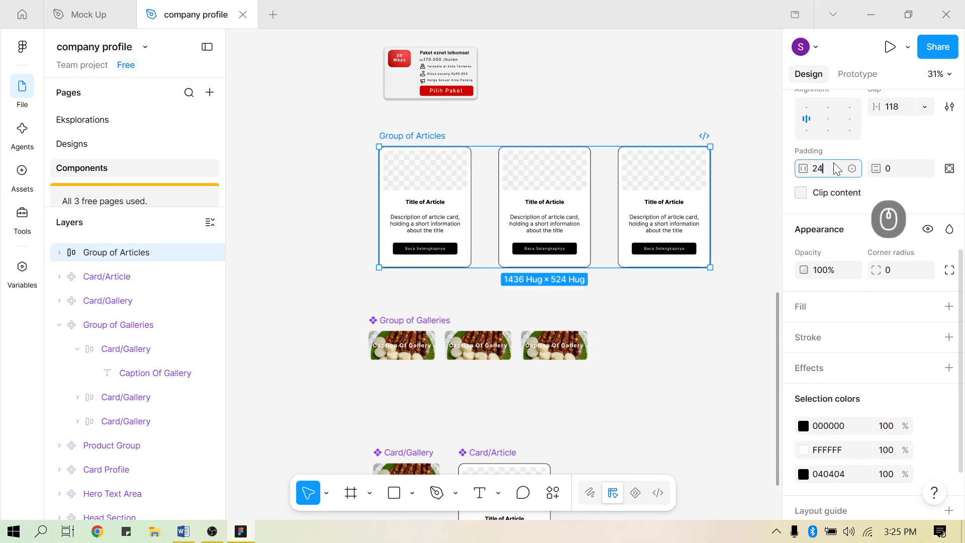
pyautogui.press('Tab')
pyautogui.press('Return')
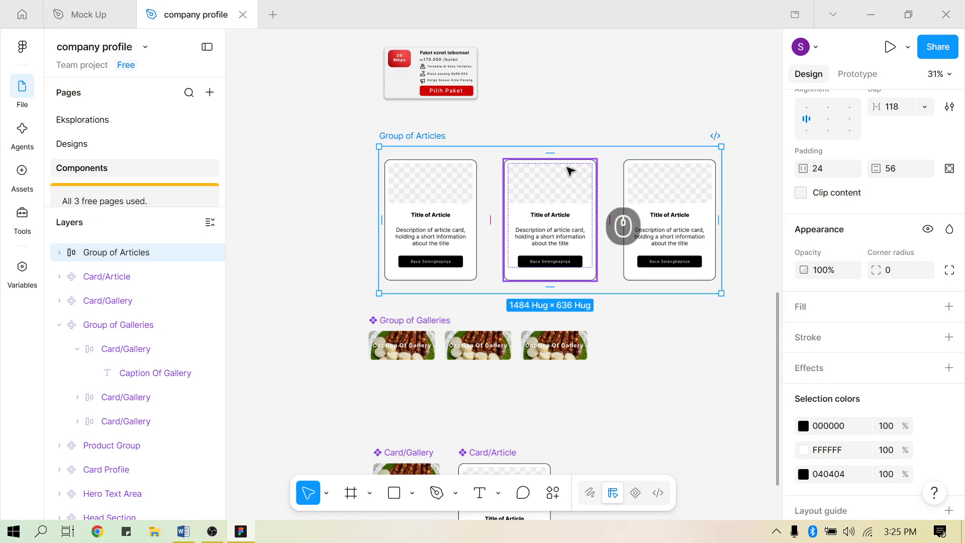
pyautogui.moveTo(589, 151); pyautogui.dragTo(539, 143)
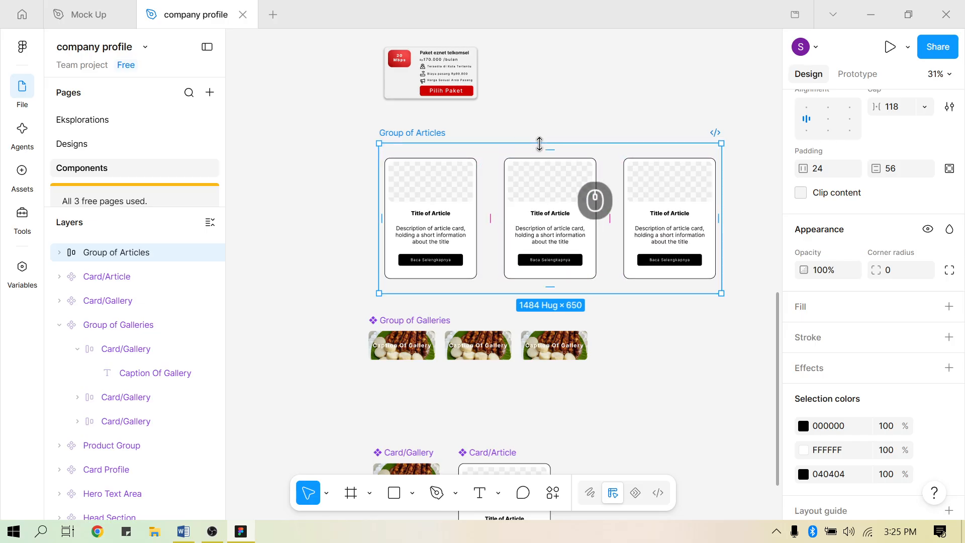
pyautogui.hotkey('ctrl', 'z')
pyautogui.hotkey('ctrl', 'z')
pyautogui.hotkey('ctrl', 'z')
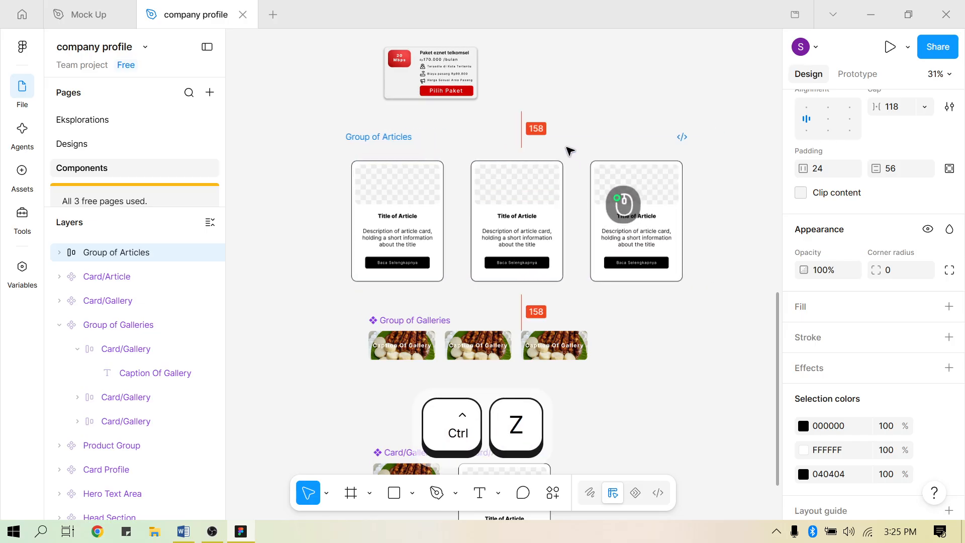
# Move the Group of Articles frame clear of Group of Galleries and turn it into a component
pyautogui.moveTo(567, 148)
pyautogui.mouseDown()
pyautogui.moveTo(552, 140)
pyautogui.moveTo(565, 148)
pyautogui.mouseUp()
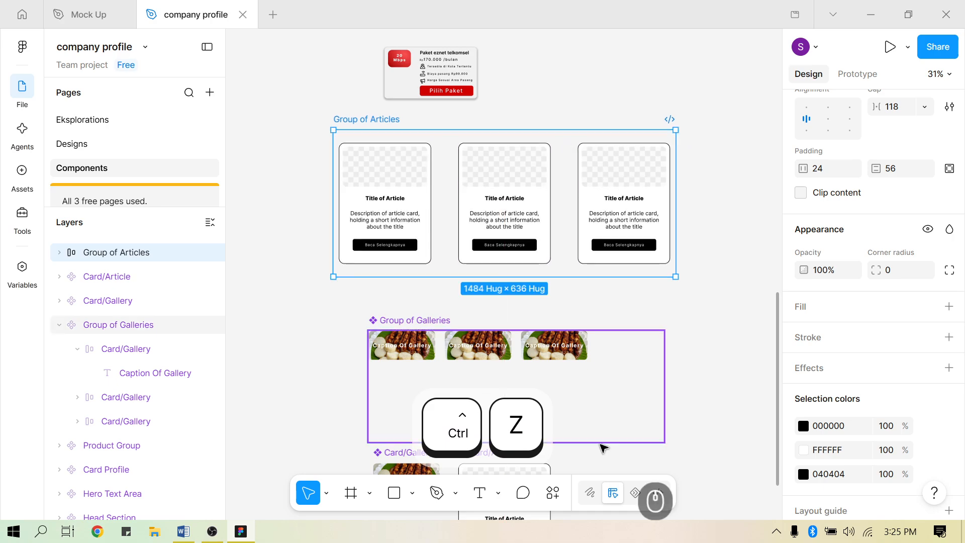
pyautogui.scroll(5, 905, 313)
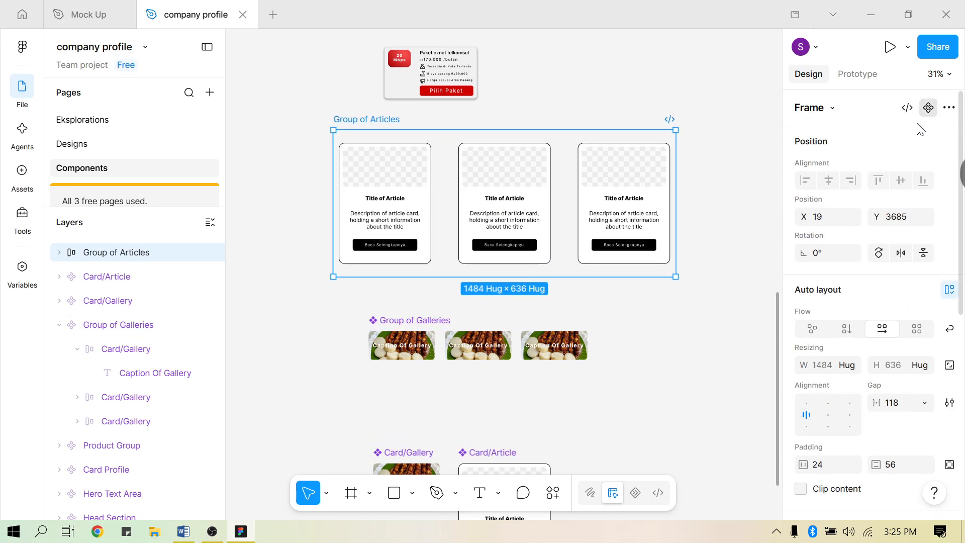
pyautogui.click(929, 107)
pyautogui.press('Escape')
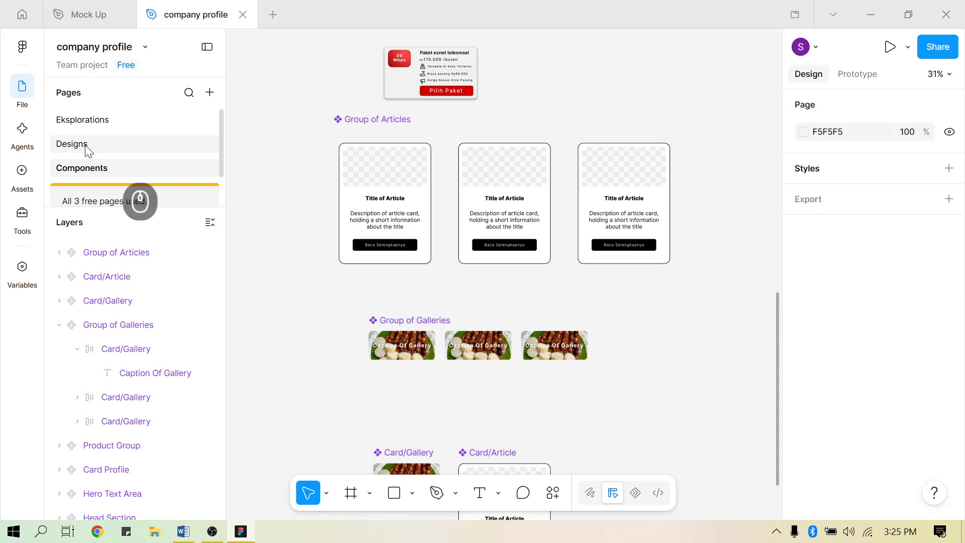
# On the Designs page, place a Group of Articles instance between the Article and Gallery headings and set its width to Fill container
pyautogui.click(84, 149)
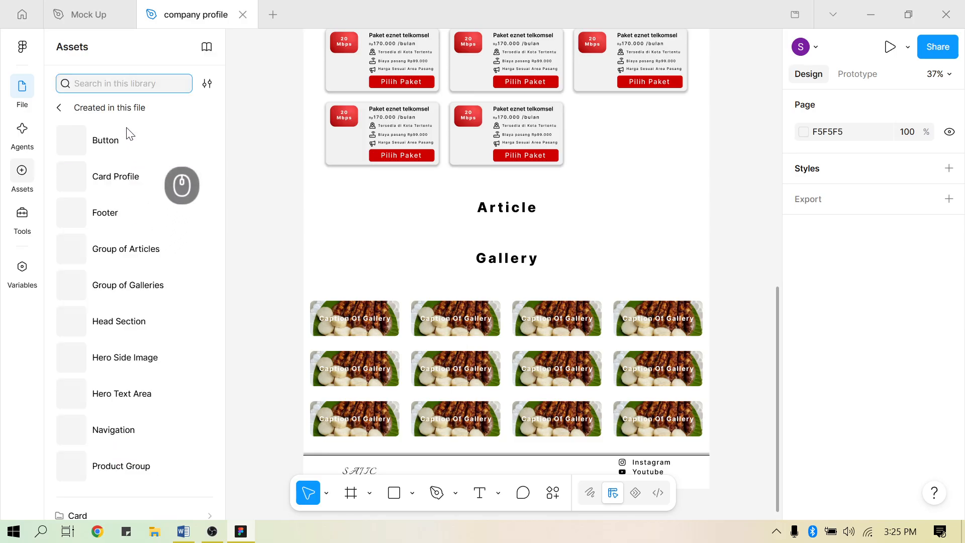
pyautogui.moveTo(113, 254); pyautogui.dragTo(506, 261)
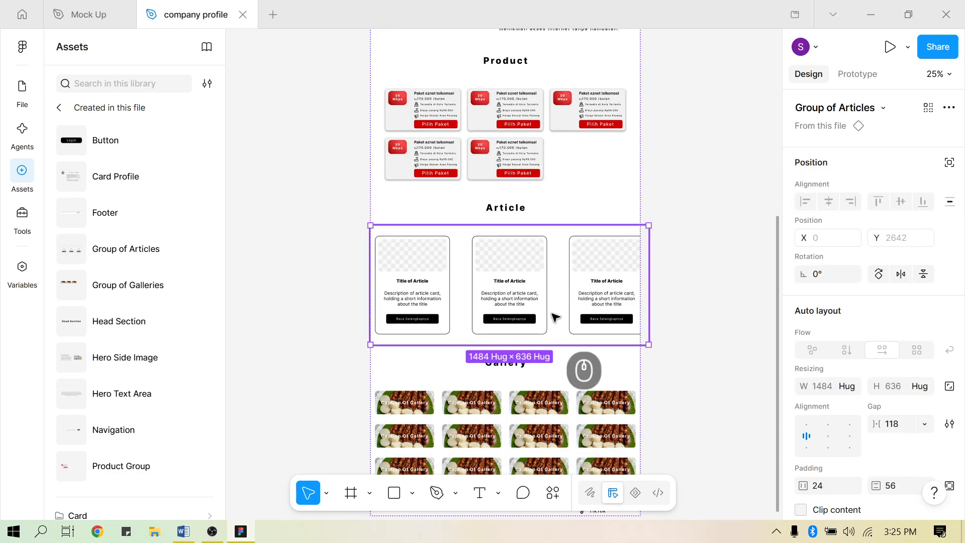
pyautogui.keyDown('ctrl'); pyautogui.scroll(2, 573, 303); pyautogui.keyUp('ctrl')
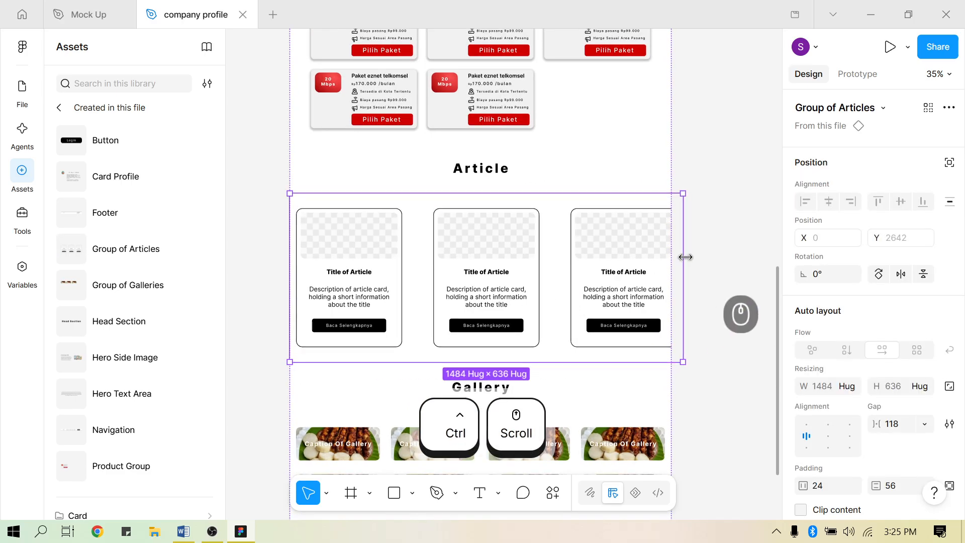
pyautogui.scroll(-4, 807, 347)
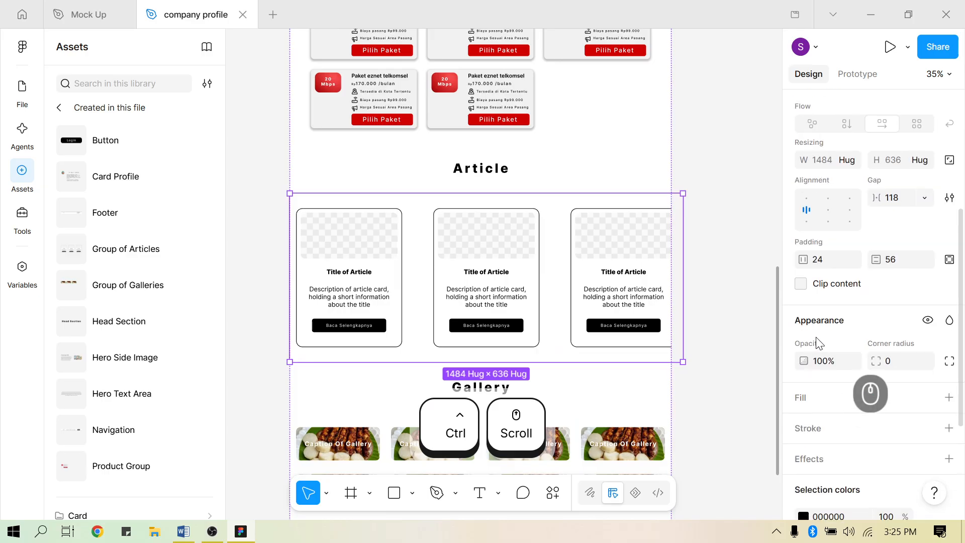
pyautogui.scroll(2, 835, 291)
pyautogui.click(847, 237)
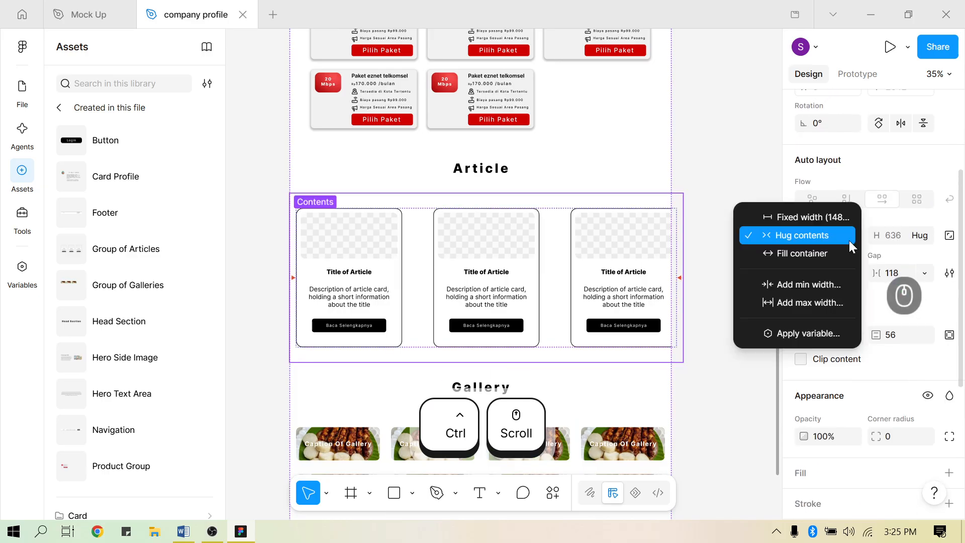
pyautogui.click(800, 254)
pyautogui.click(726, 306)
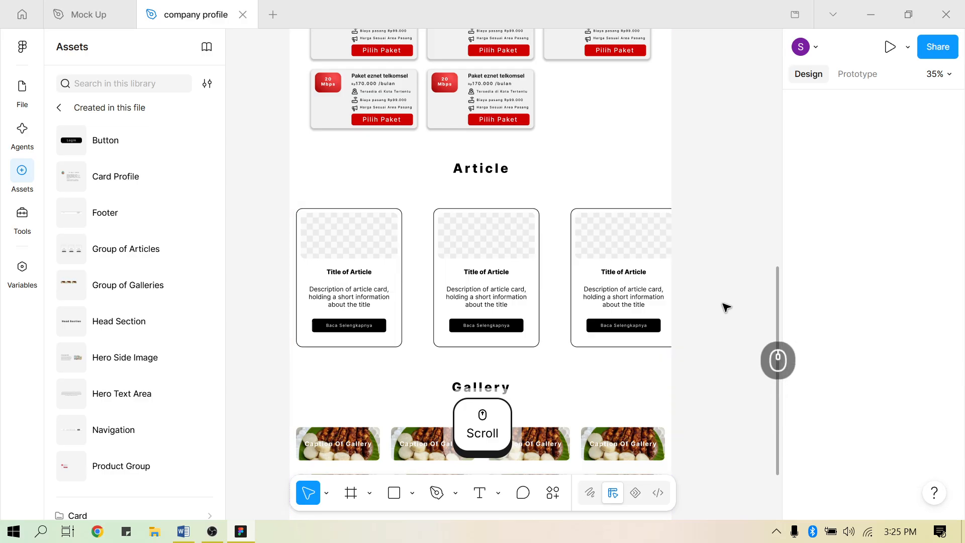
# Set the Group of Articles instance's gap to 80 and align its cards to the center
pyautogui.click(625, 252)
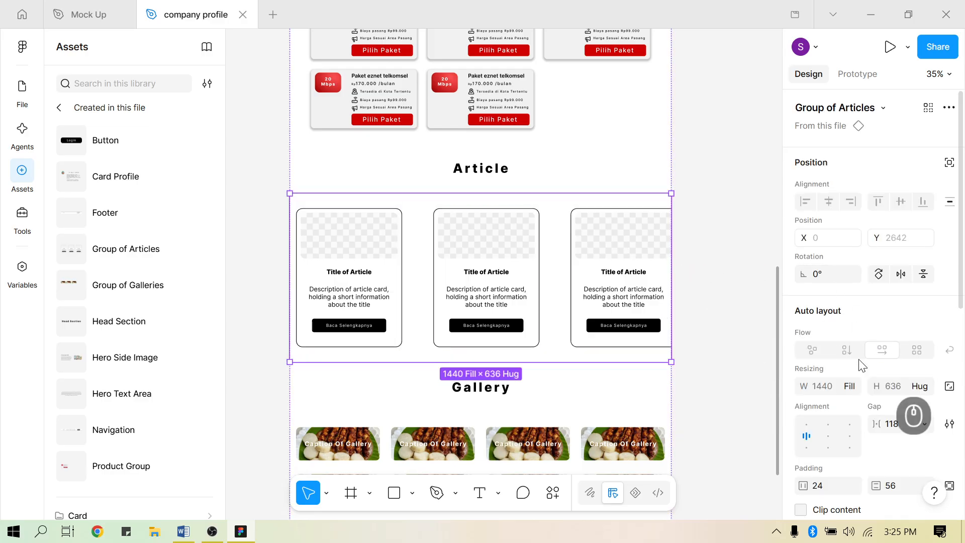
pyautogui.moveTo(881, 424); pyautogui.dragTo(840, 423)
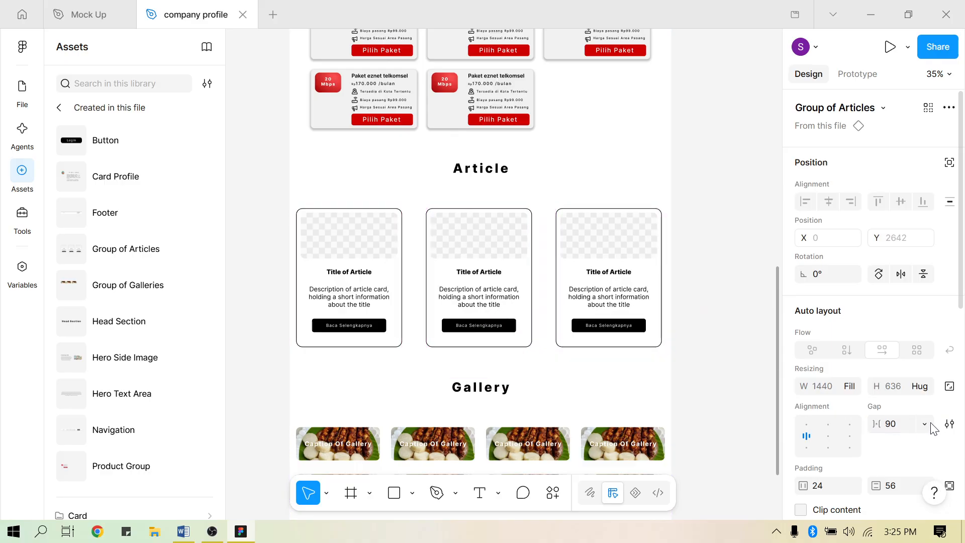
pyautogui.click(908, 425)
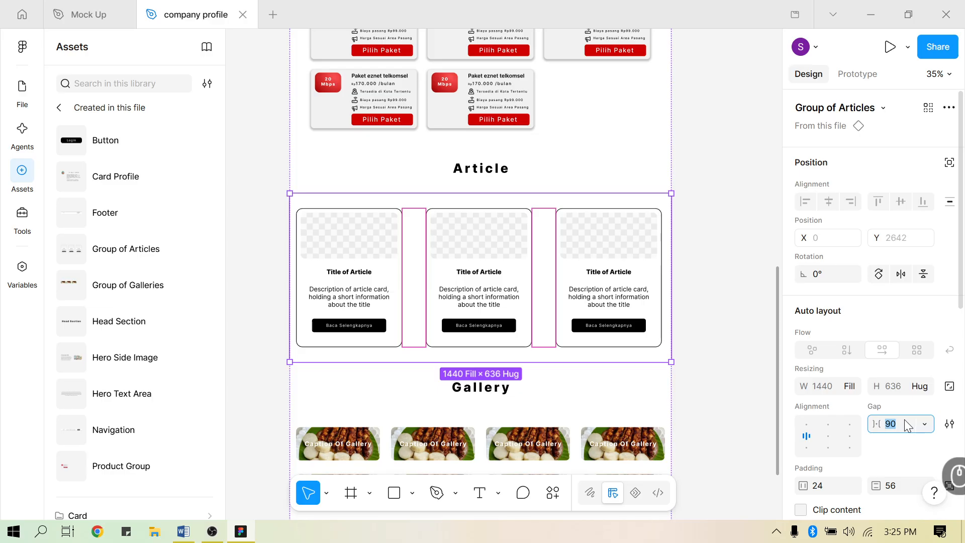
pyautogui.press('Return')
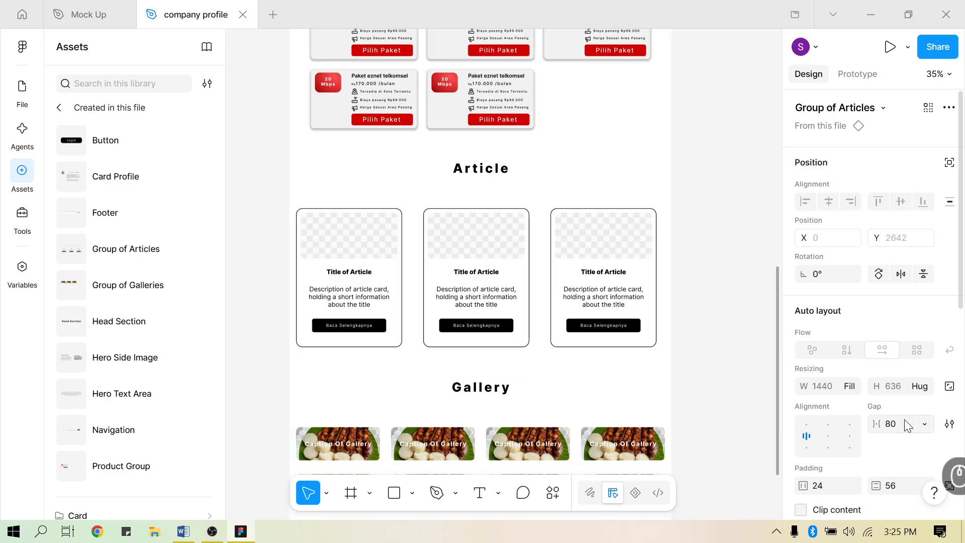
pyautogui.click(834, 442)
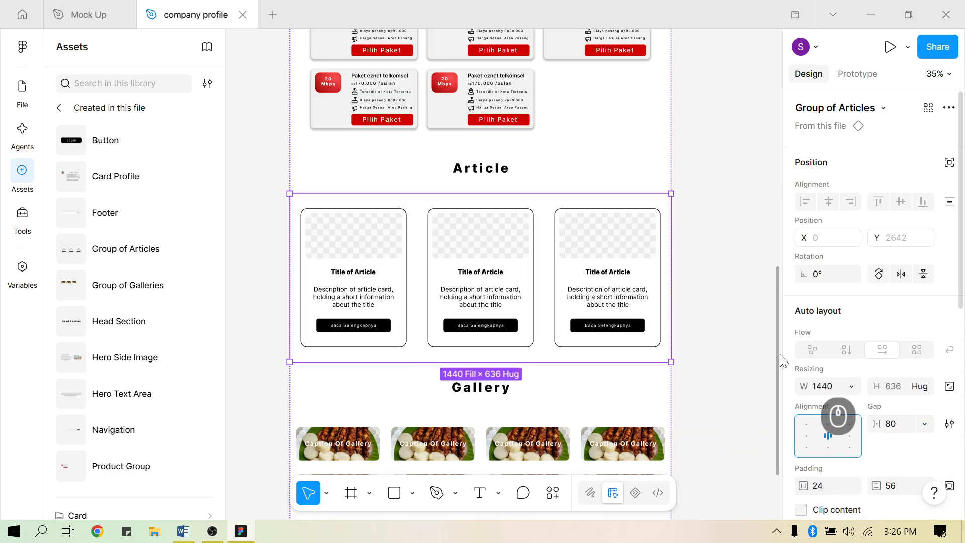
pyautogui.click(737, 297)
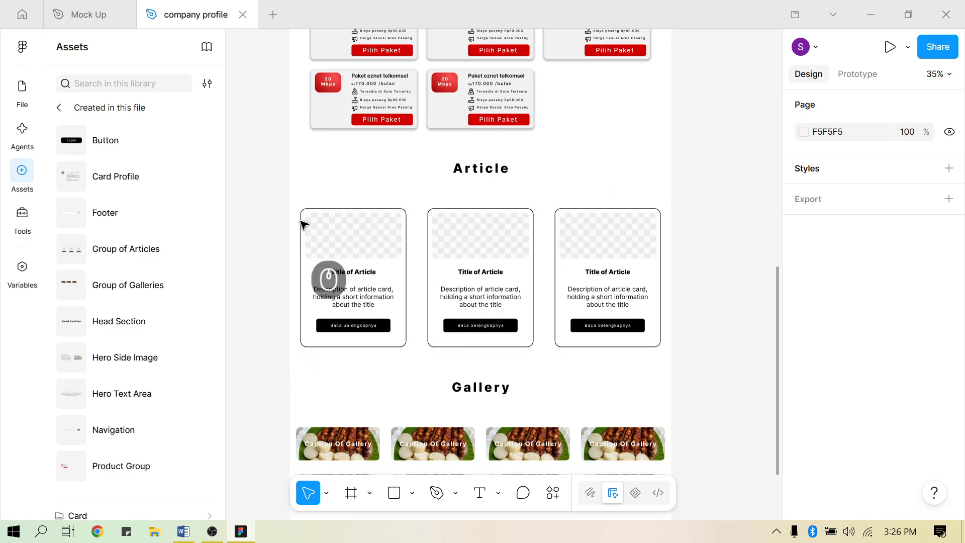
# Compare the auto layout sizing, gap and padding of the Group of Articles instance with those of the hero section
pyautogui.click(465, 274)
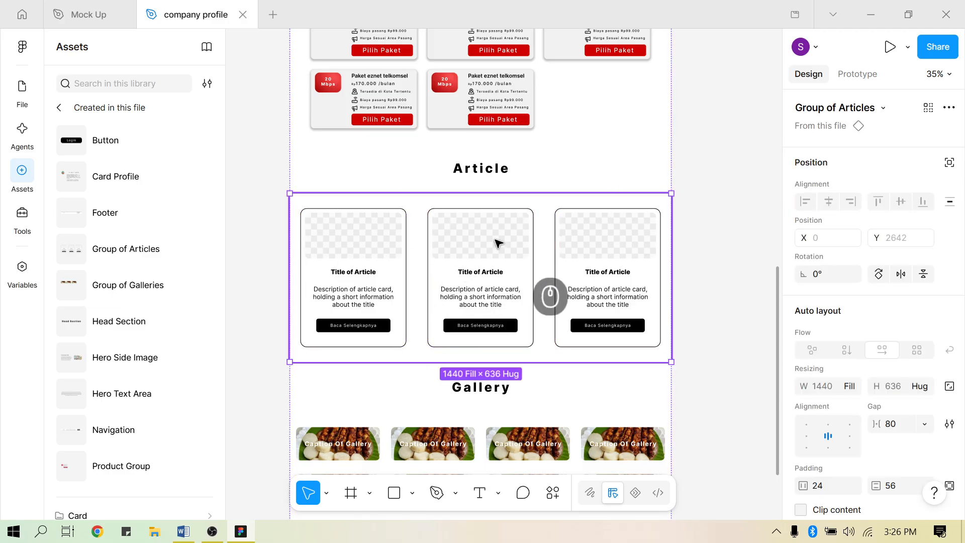
pyautogui.scroll(-3, 830, 352)
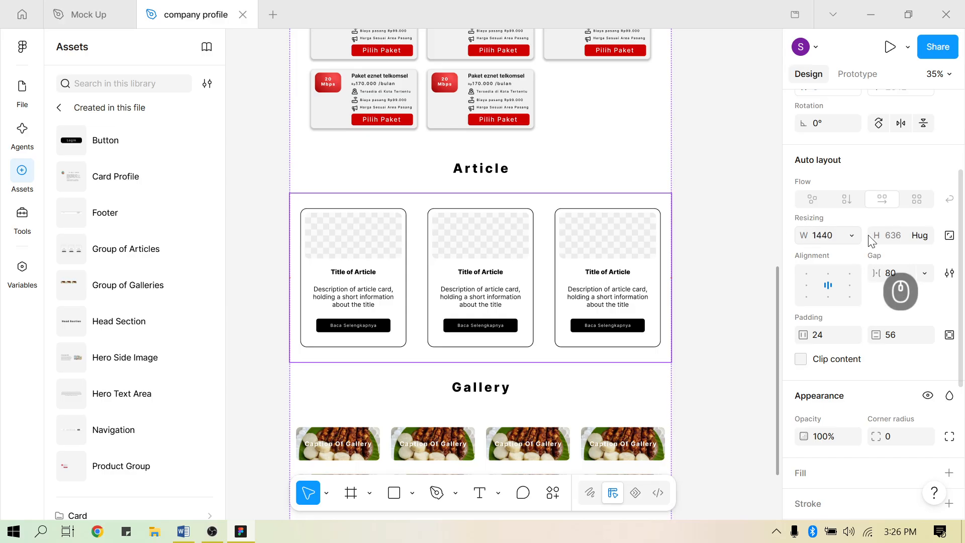
pyautogui.scroll(2, 377, 348)
pyautogui.scroll(8, 500, 191)
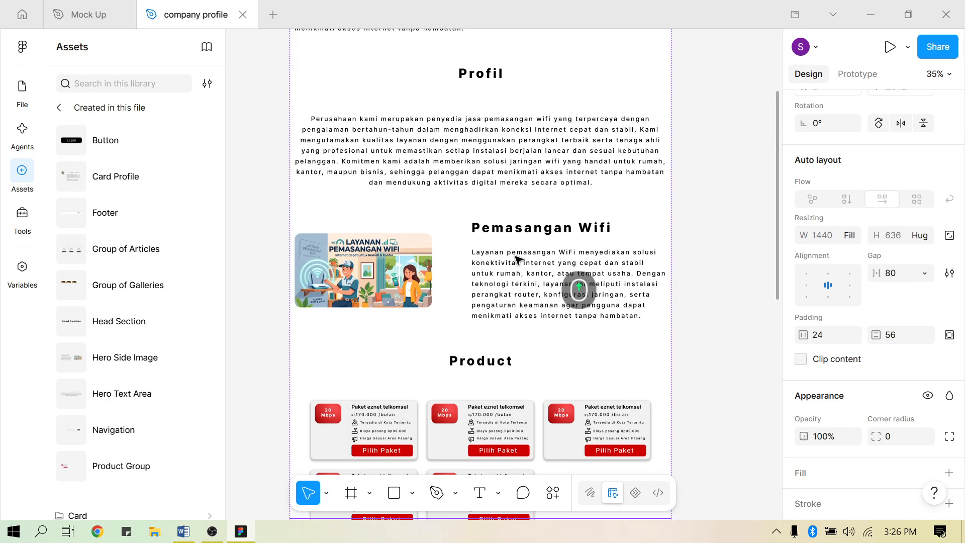
pyautogui.scroll(10, 501, 287)
pyautogui.scroll(-12, 500, 287)
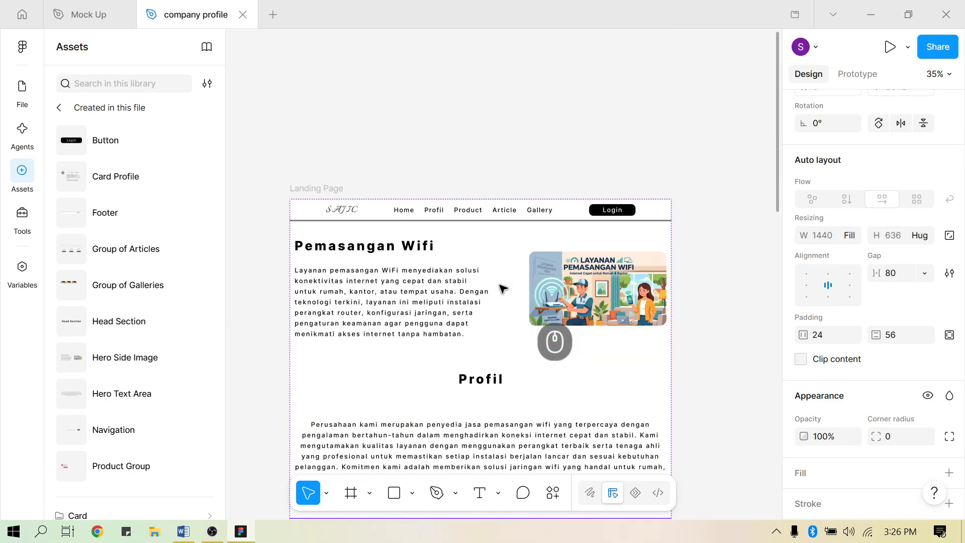
pyautogui.scroll(7, 478, 342)
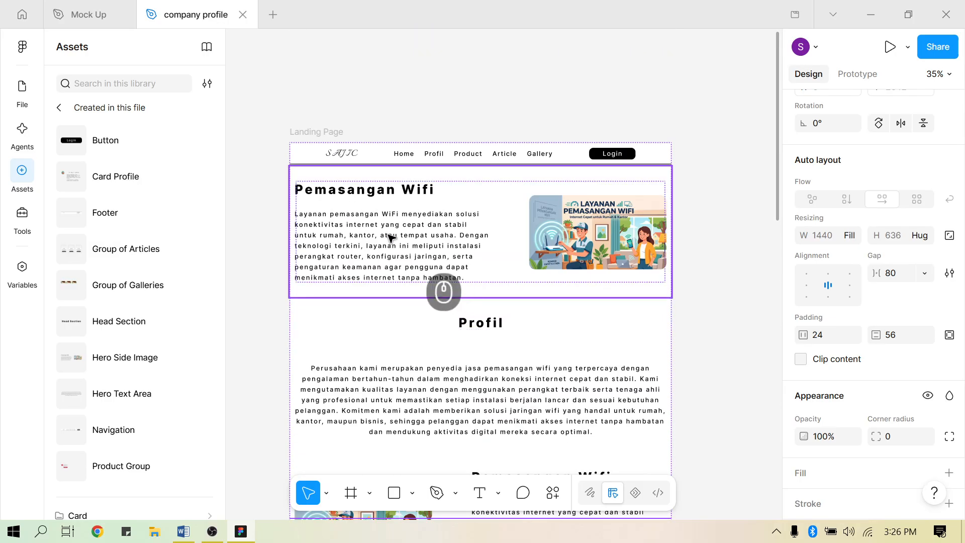
pyautogui.click(369, 227)
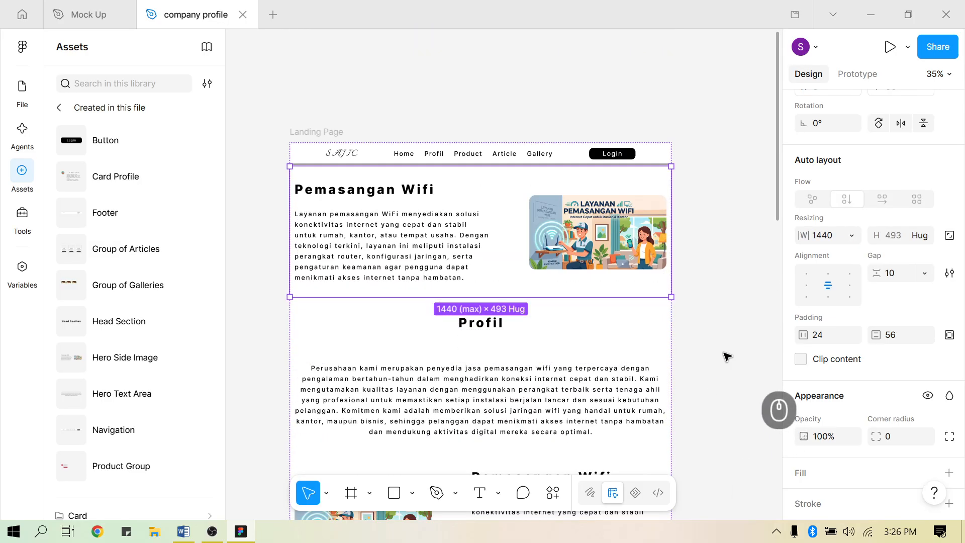
pyautogui.scroll(-8, 729, 355)
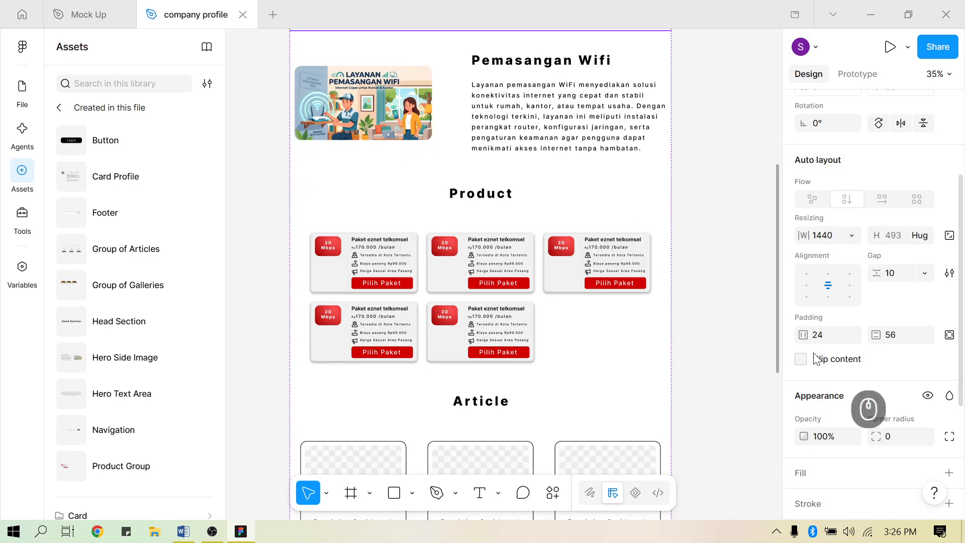
# Review the whole Landing Page from the navigation bar to the footer, checking the layout and spacing of every section
pyautogui.scroll(-3, 814, 352)
pyautogui.scroll(-1, 731, 350)
pyautogui.scroll(-6, 729, 350)
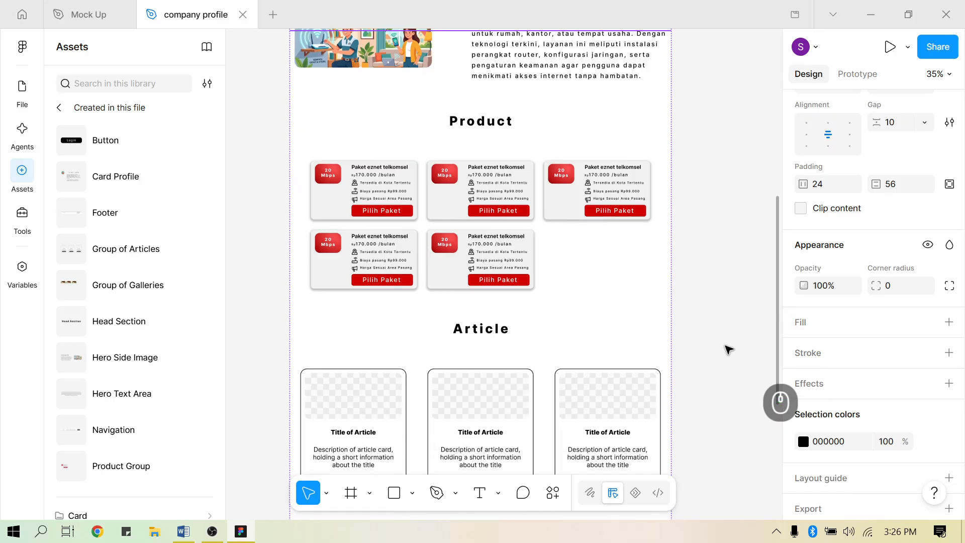
pyautogui.scroll(-4, 573, 356)
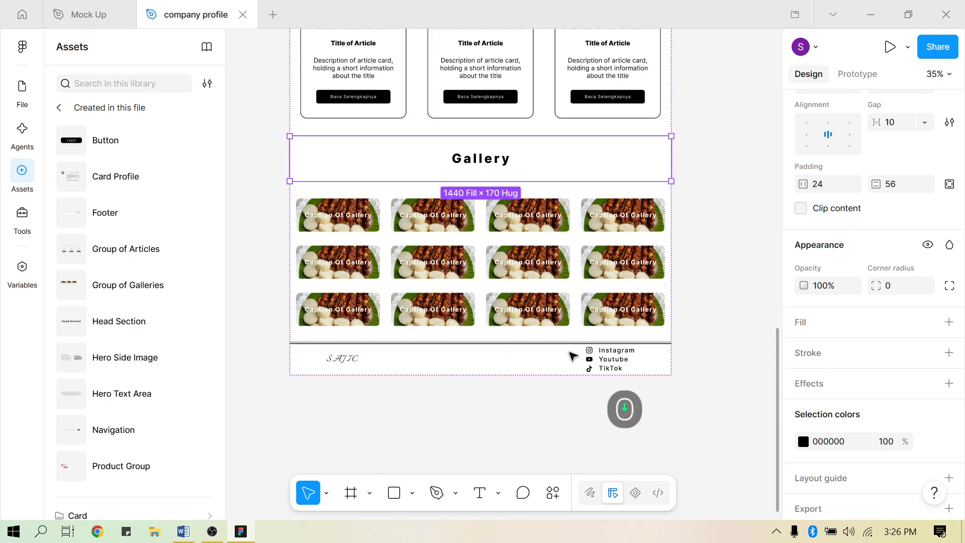
pyautogui.click(572, 350)
pyautogui.scroll(3, 586, 299)
pyautogui.scroll(-2, 591, 311)
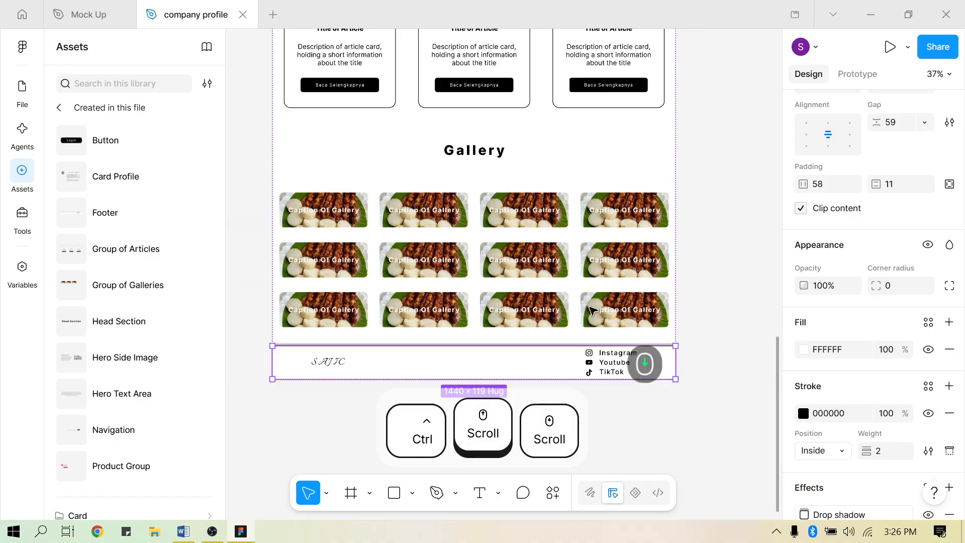
pyautogui.scroll(10, 588, 311)
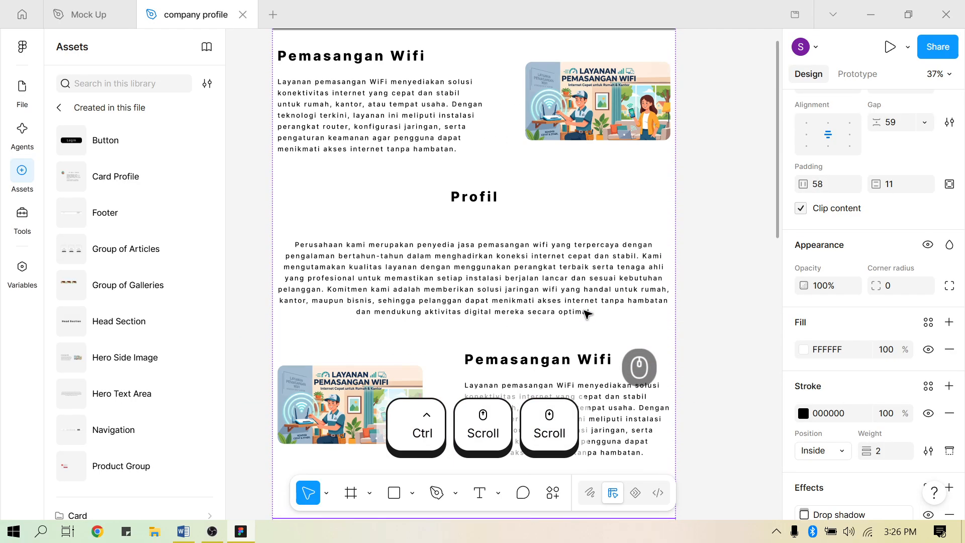
pyautogui.scroll(3, 588, 315)
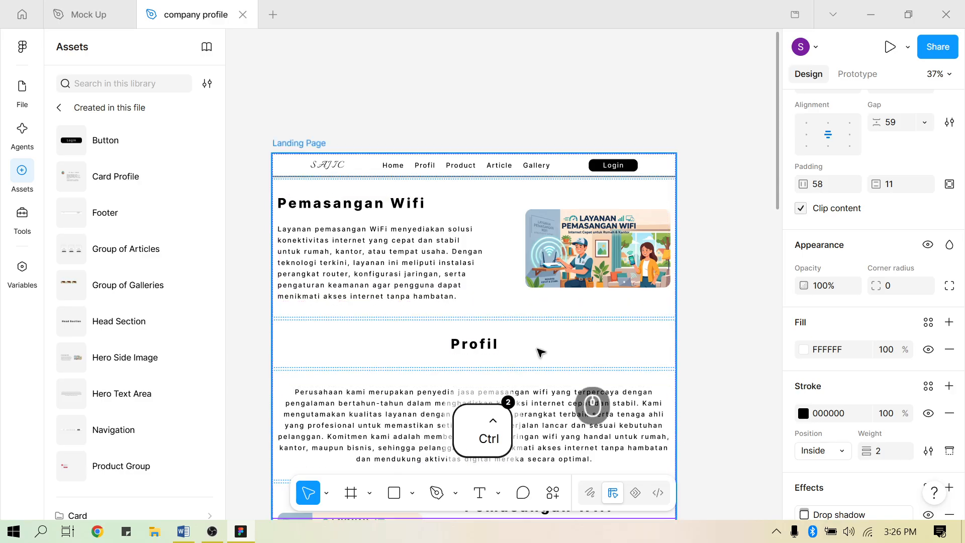
pyautogui.scroll(-2, 538, 350)
pyautogui.hscroll(-3, 533, 347)
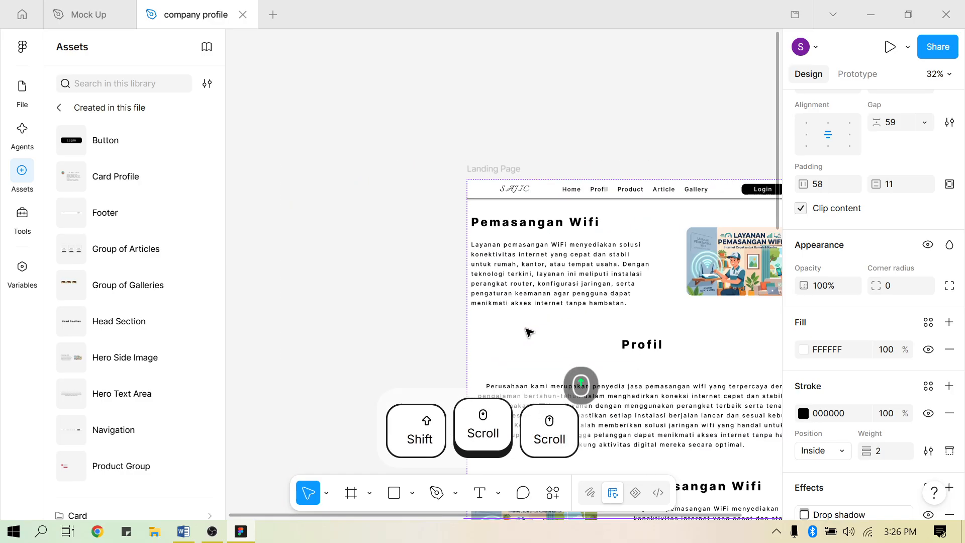
pyautogui.scroll(-5, 578, 353)
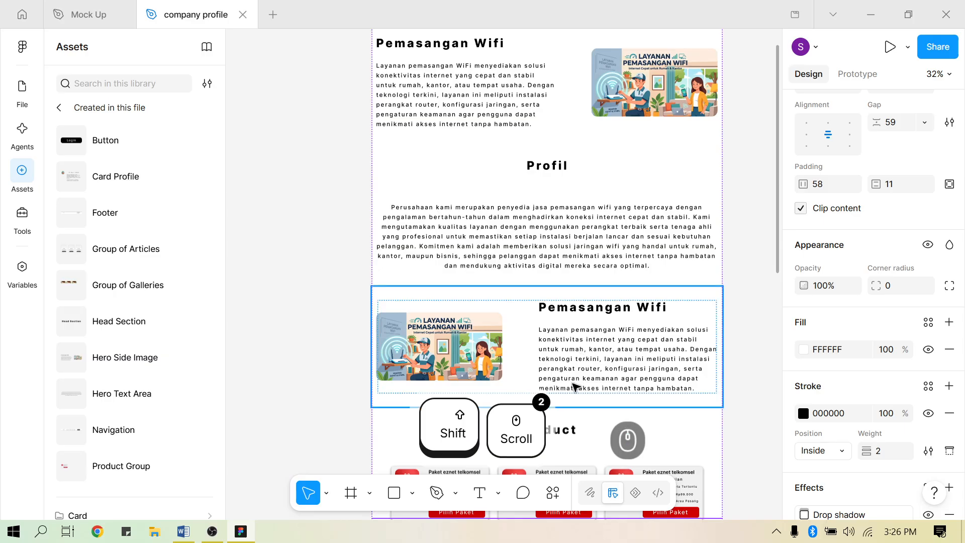
pyautogui.scroll(-15, 648, 277)
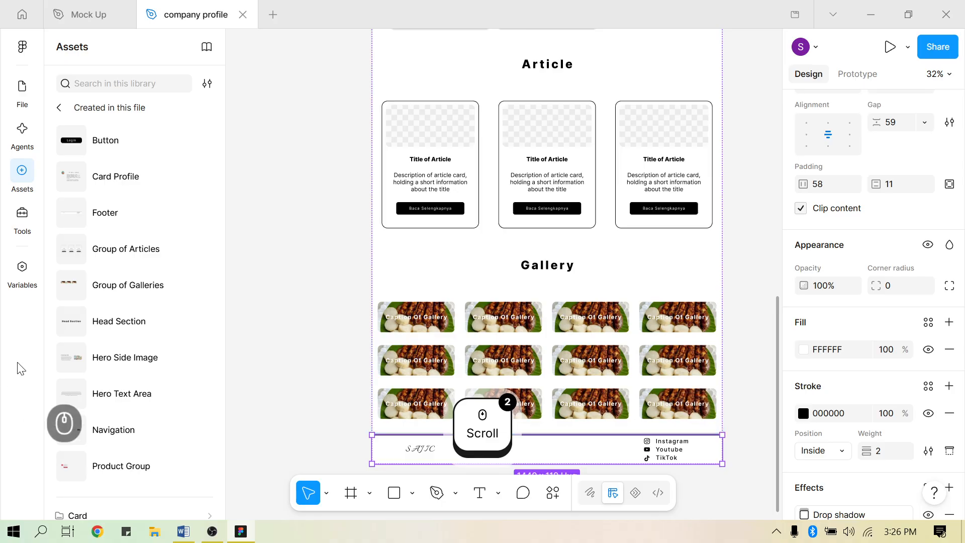
pyautogui.click(301, 230)
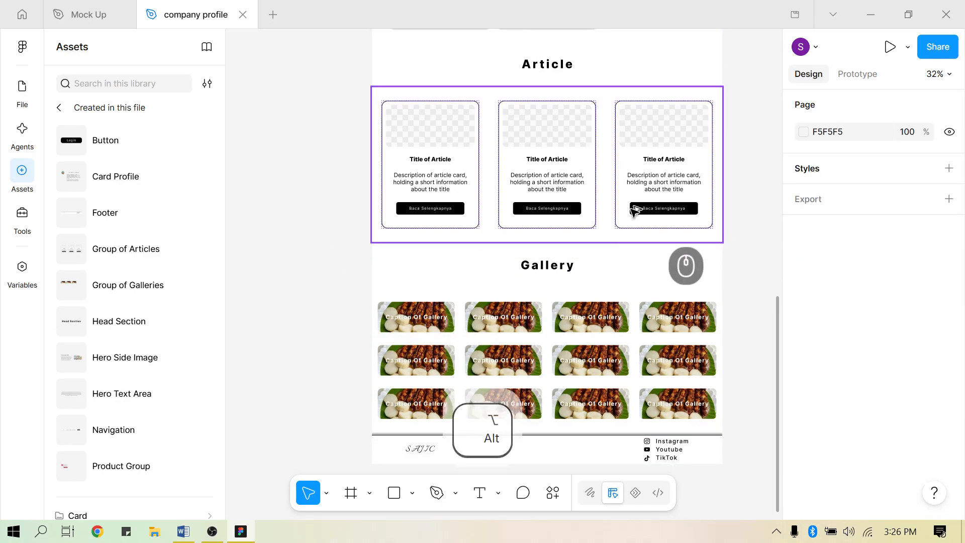
pyautogui.hotkey('alt', 'Tab')
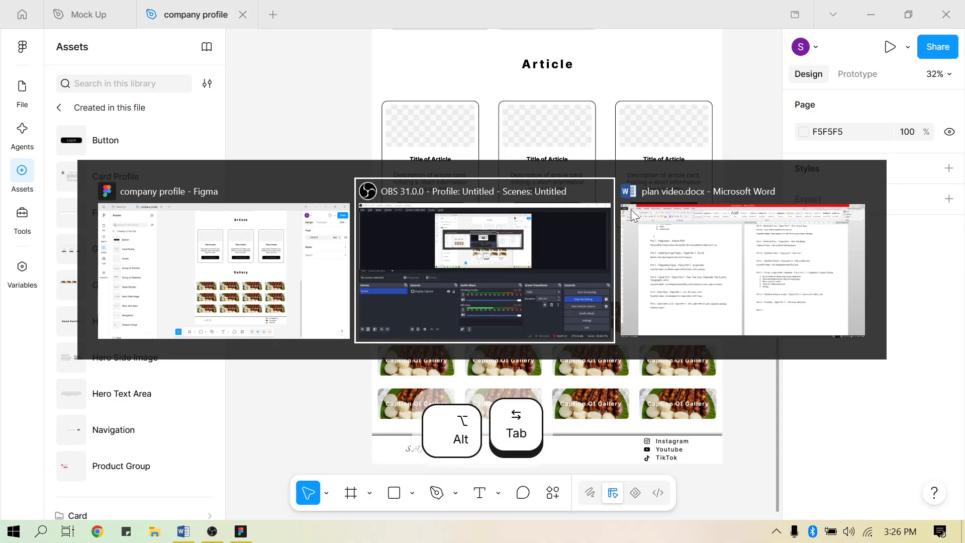